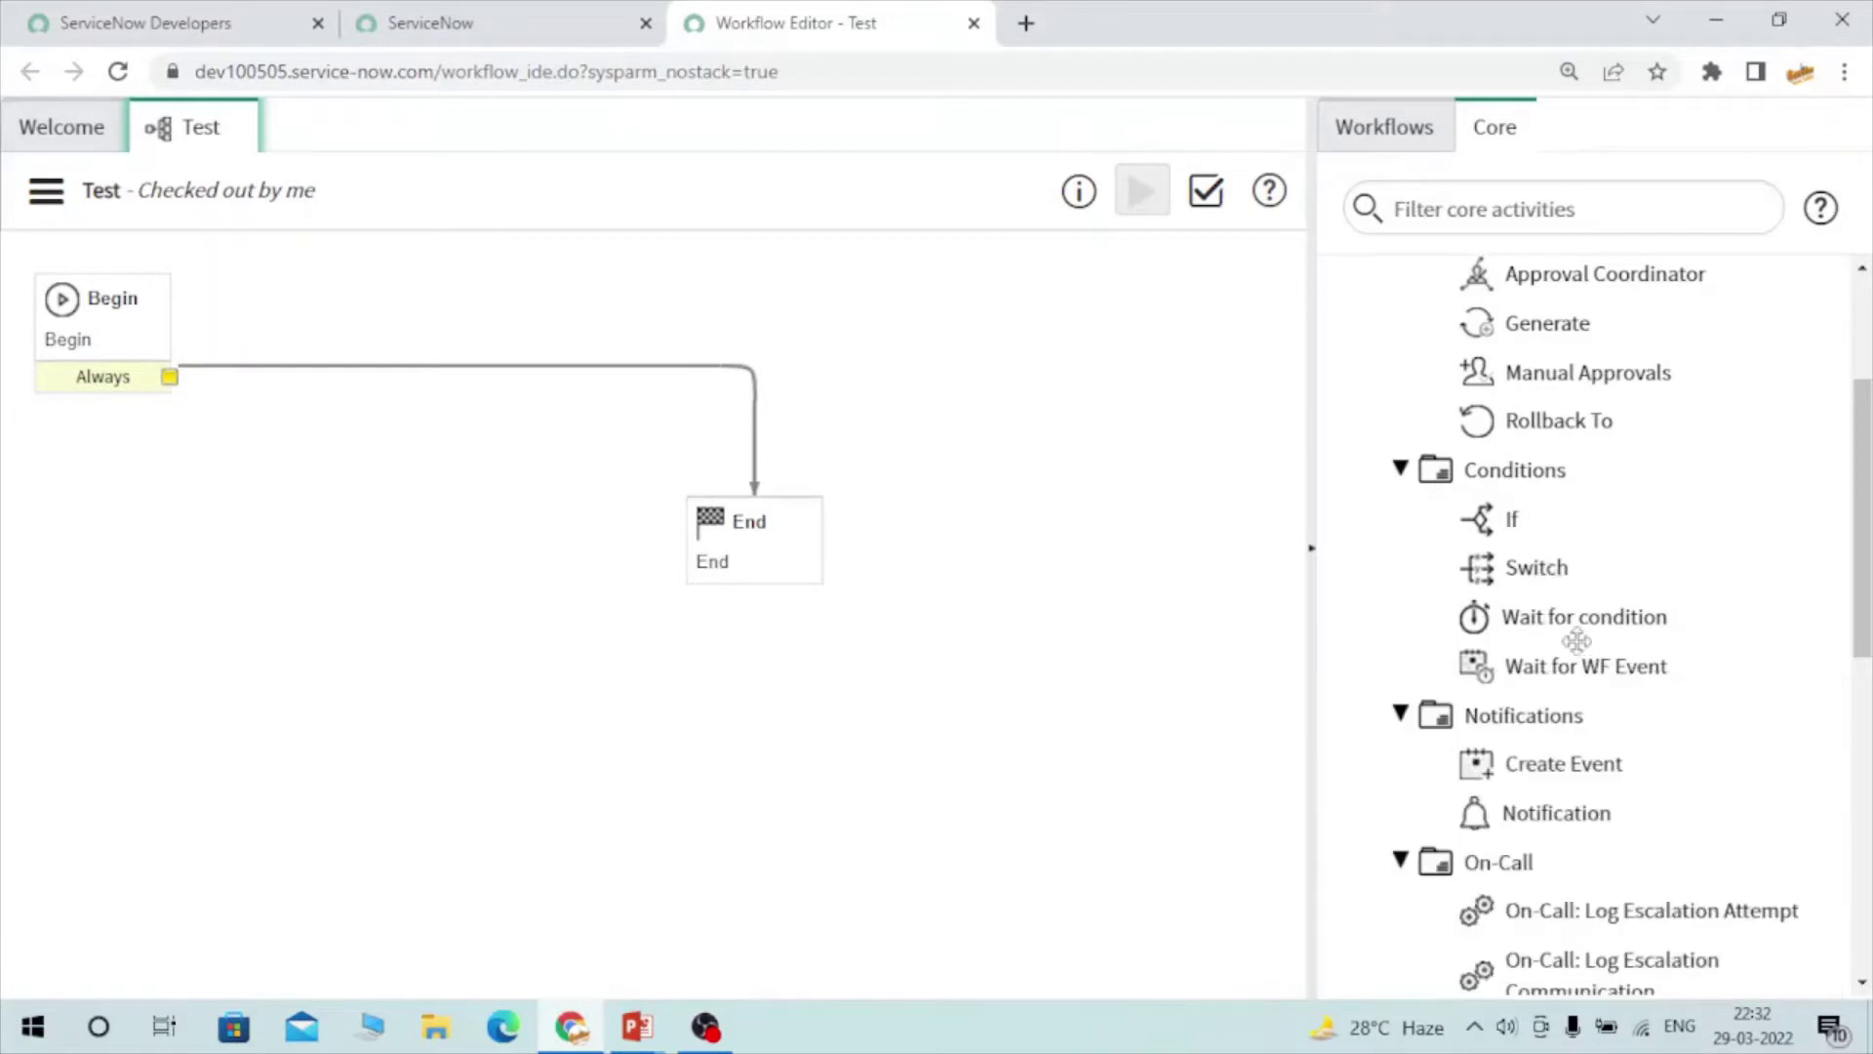
Add an If condition activity to the workflow and enter "test" as its name
{"action": "mouse_move", "coordinate": [1558, 524]}
{"action": "mouse_move", "coordinate": [1496, 509]}
{"action": "left_click_drag", "start_coordinate": [1498, 519], "coordinate": [952, 430]}
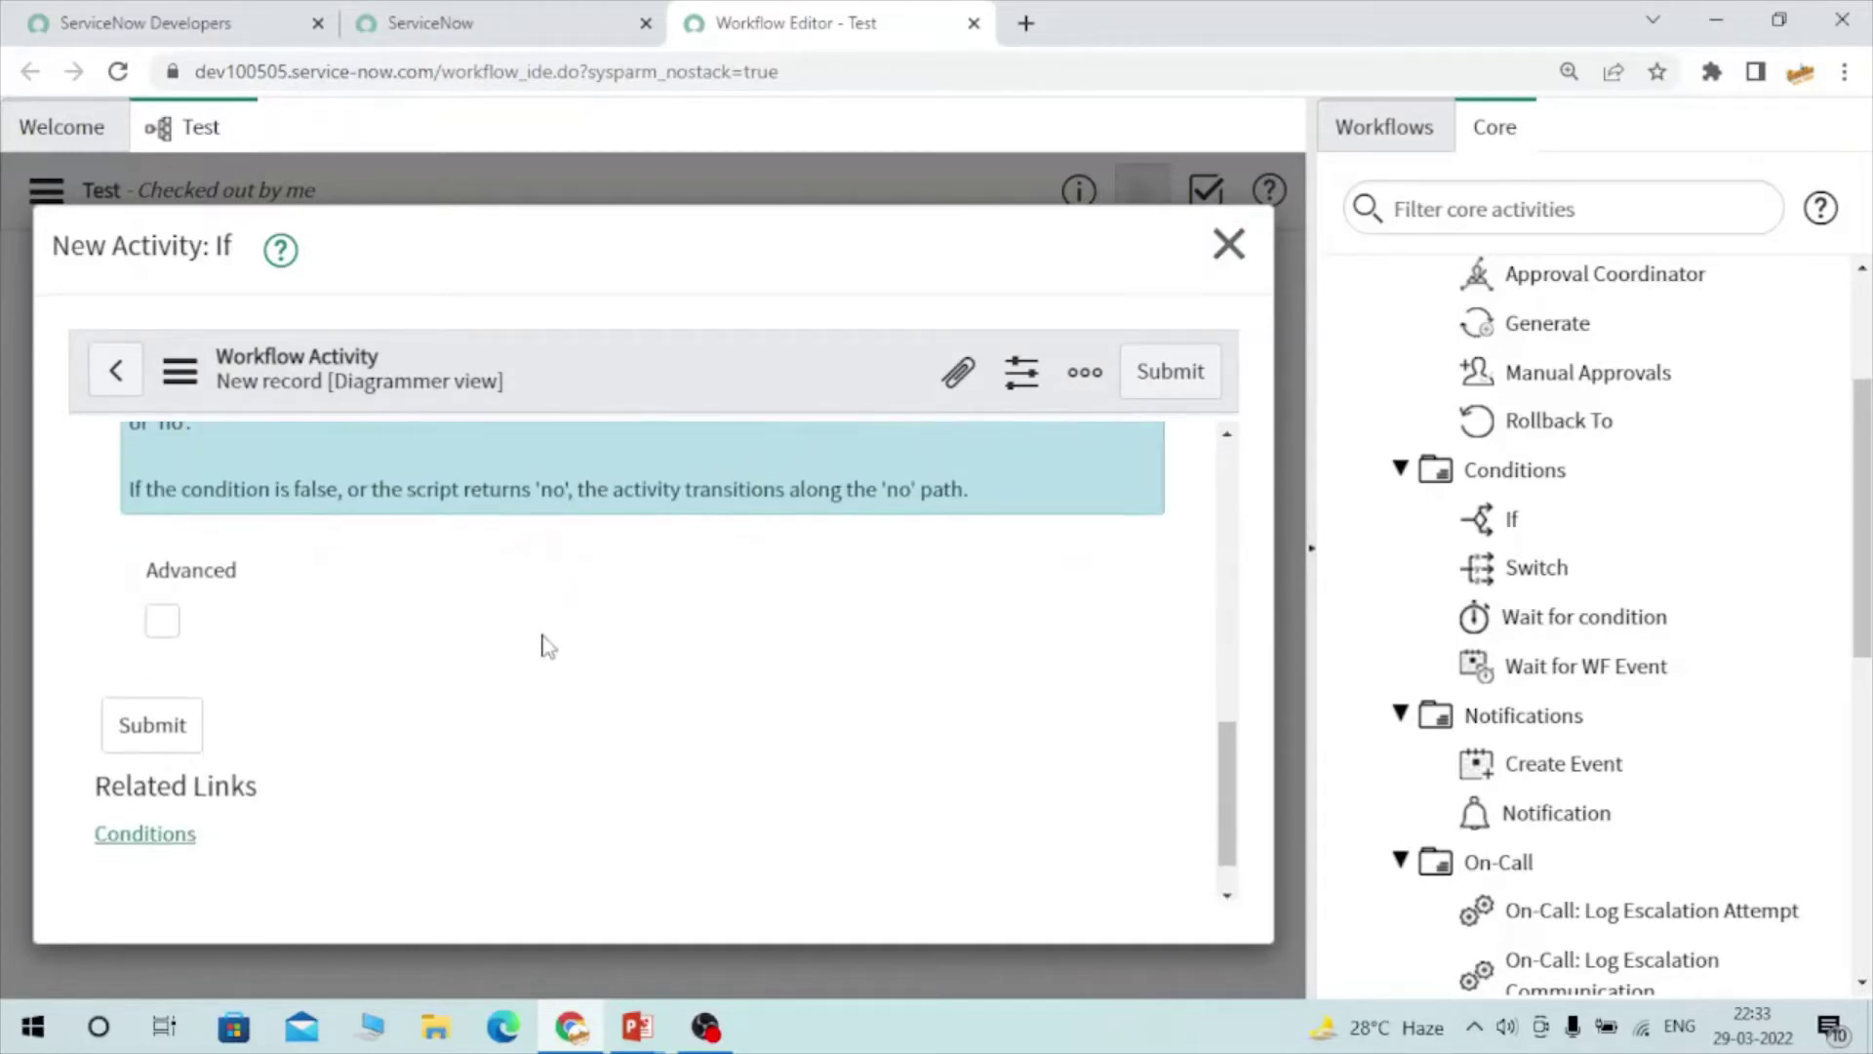
{"action": "scroll", "coordinate": [544, 646], "scroll_direction": "down", "scroll_amount": 4}
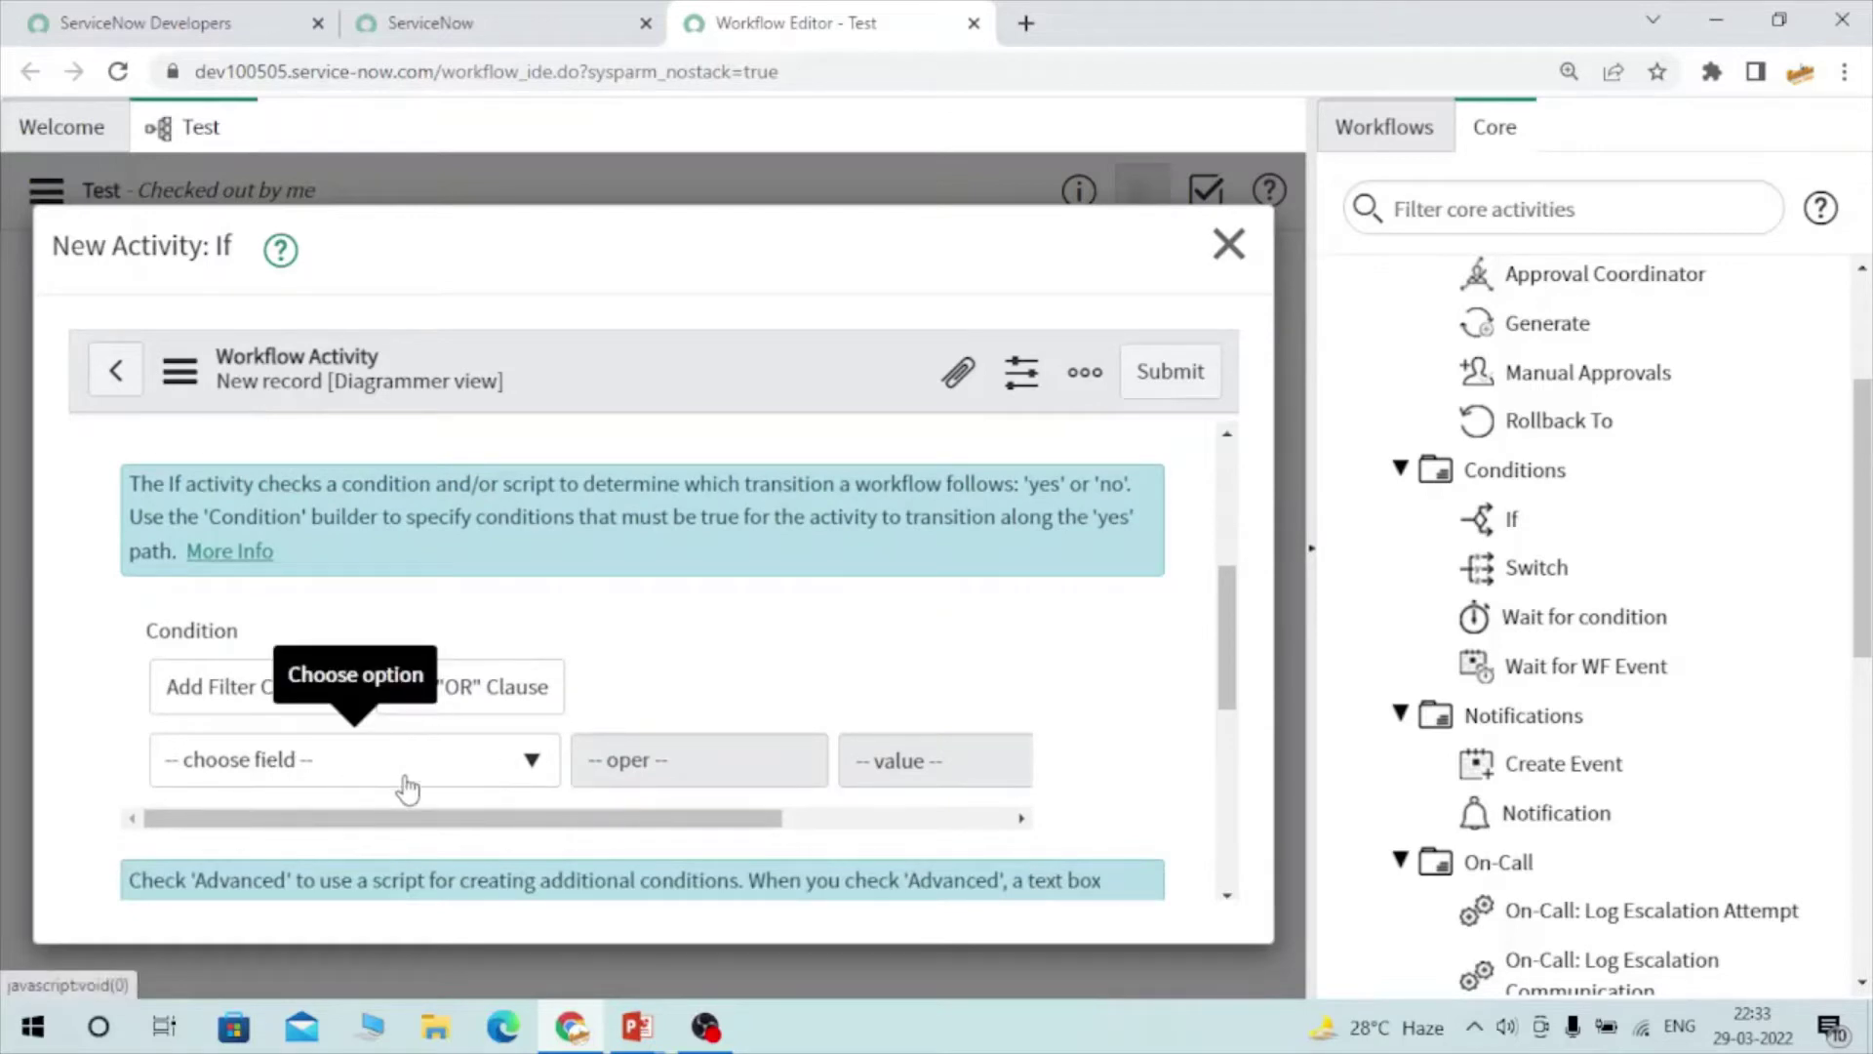
{"action": "scroll", "coordinate": [410, 785], "scroll_direction": "down", "scroll_amount": 1}
{"action": "scroll", "coordinate": [413, 783], "scroll_direction": "down", "scroll_amount": 3}
{"action": "scroll", "coordinate": [414, 781], "scroll_direction": "up", "scroll_amount": 10}
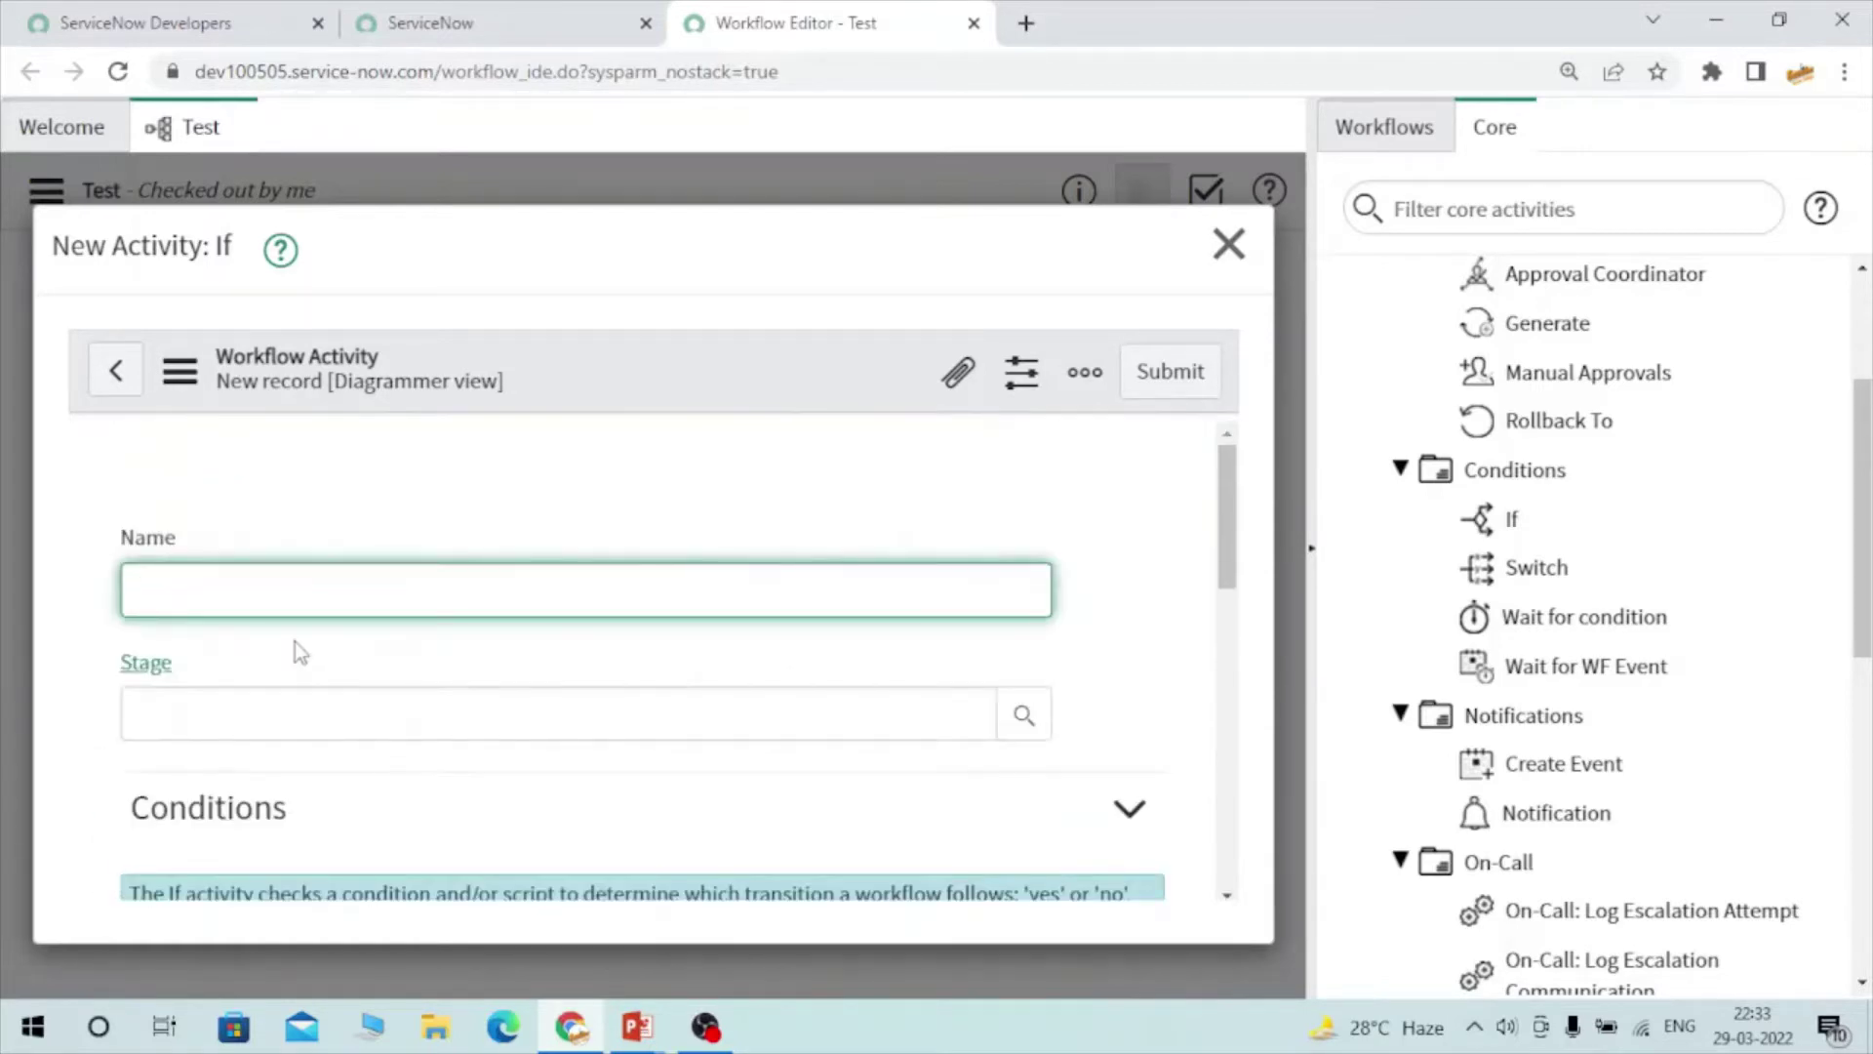
{"action": "type", "text": "test"}
Enable the If activity's Advanced script option, extend its name to "test- if" and submit the activity
{"action": "scroll", "coordinate": [292, 469], "scroll_direction": "down", "scroll_amount": 10}
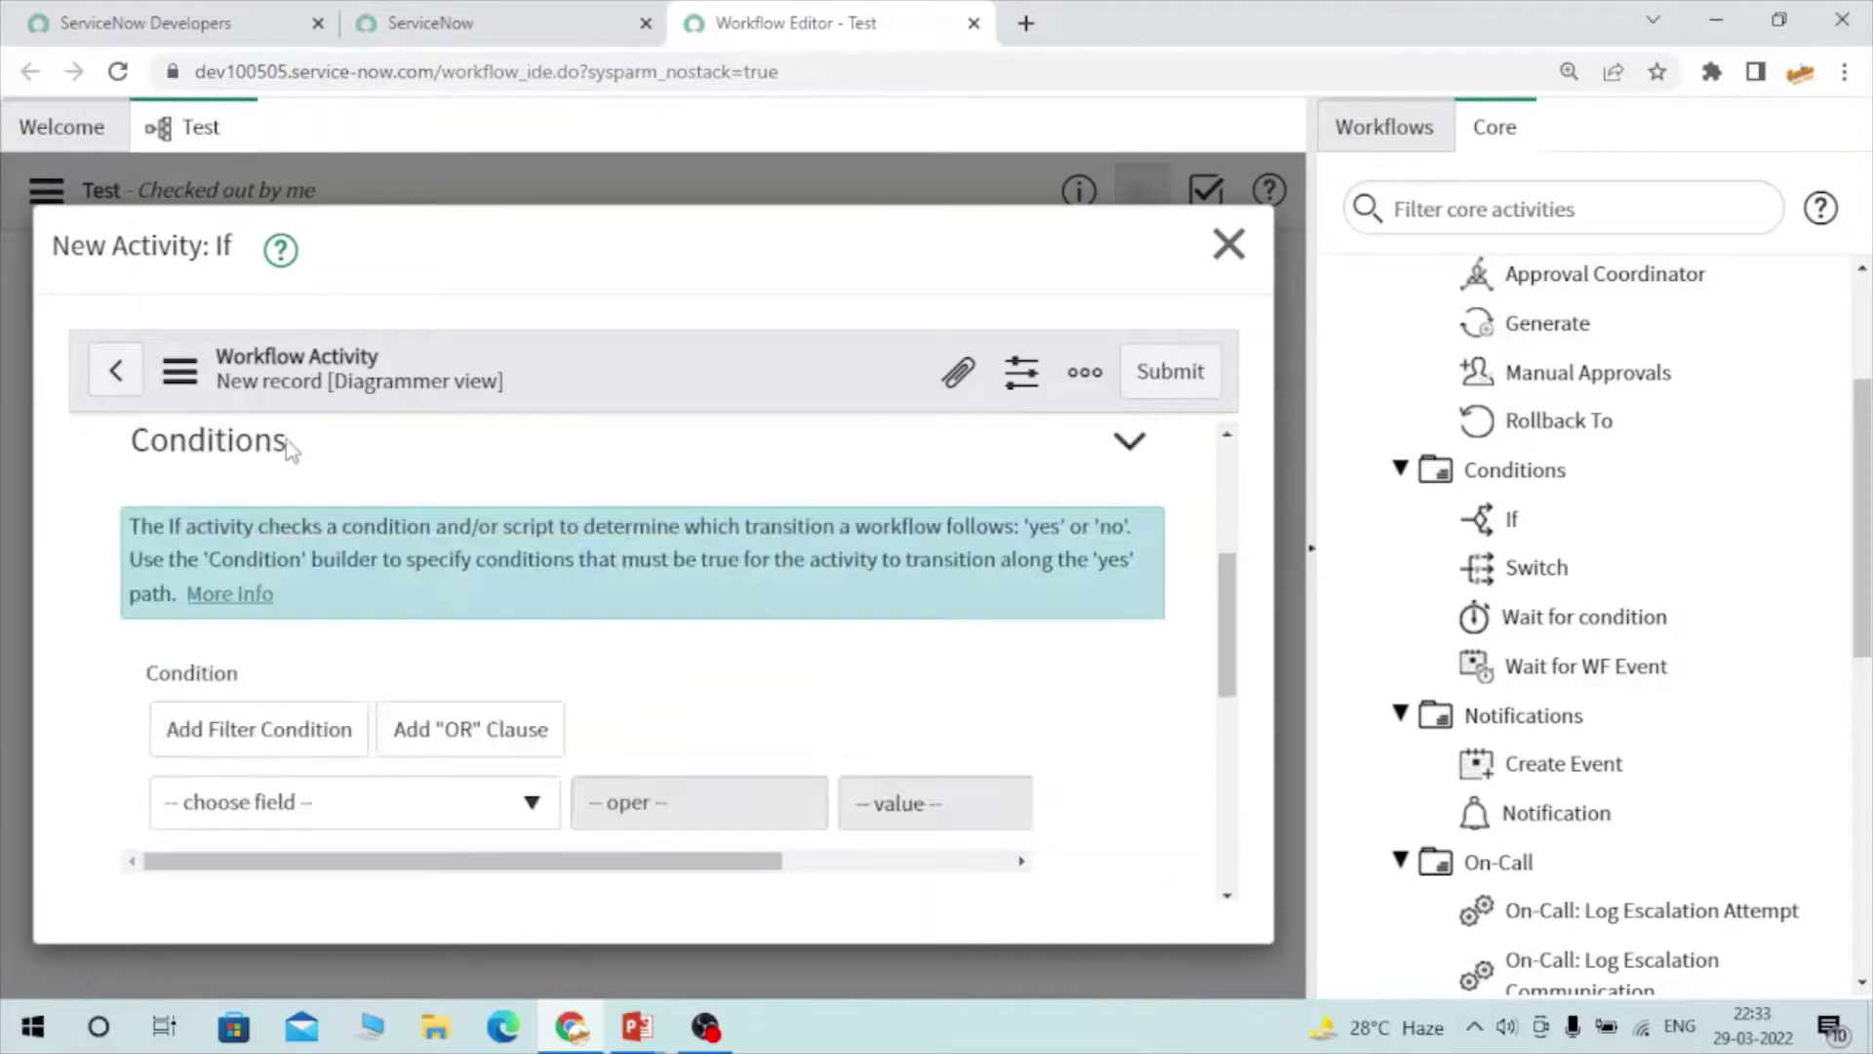
{"action": "left_click", "coordinate": [163, 555]}
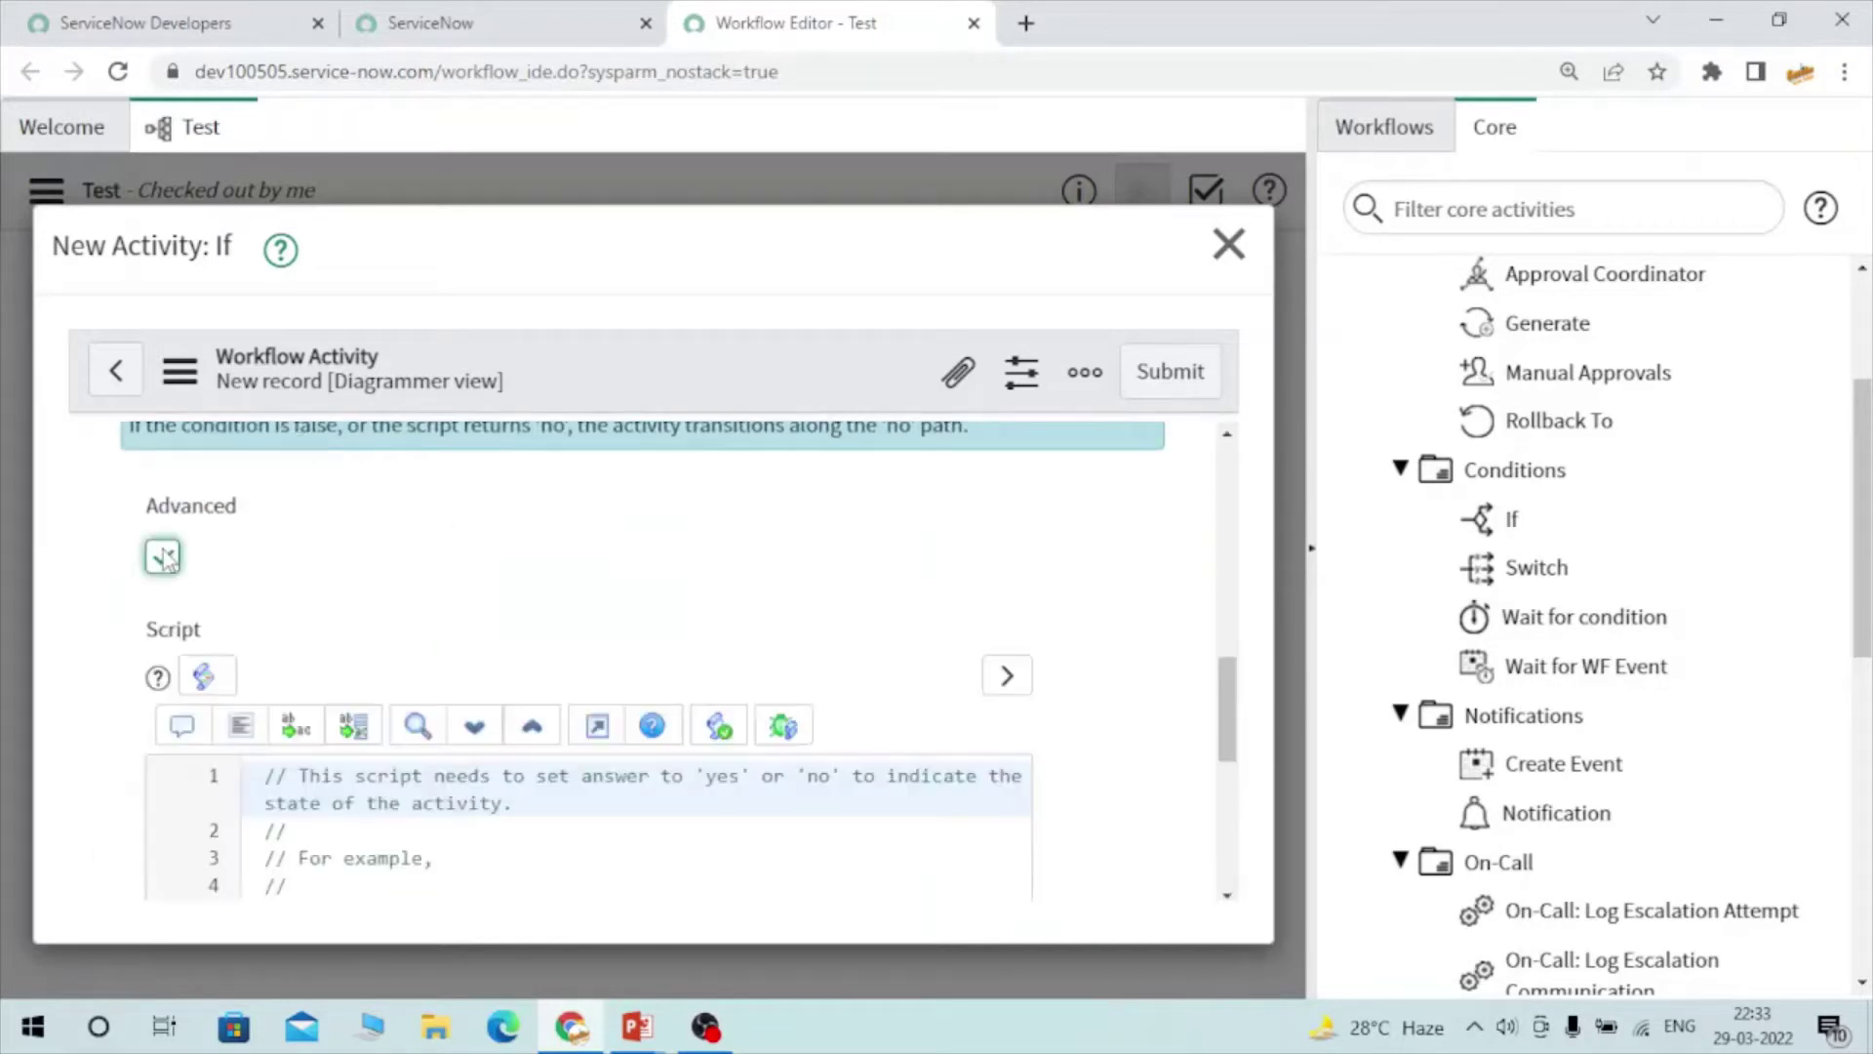
{"action": "scroll", "coordinate": [485, 653], "scroll_direction": "up", "scroll_amount": 6}
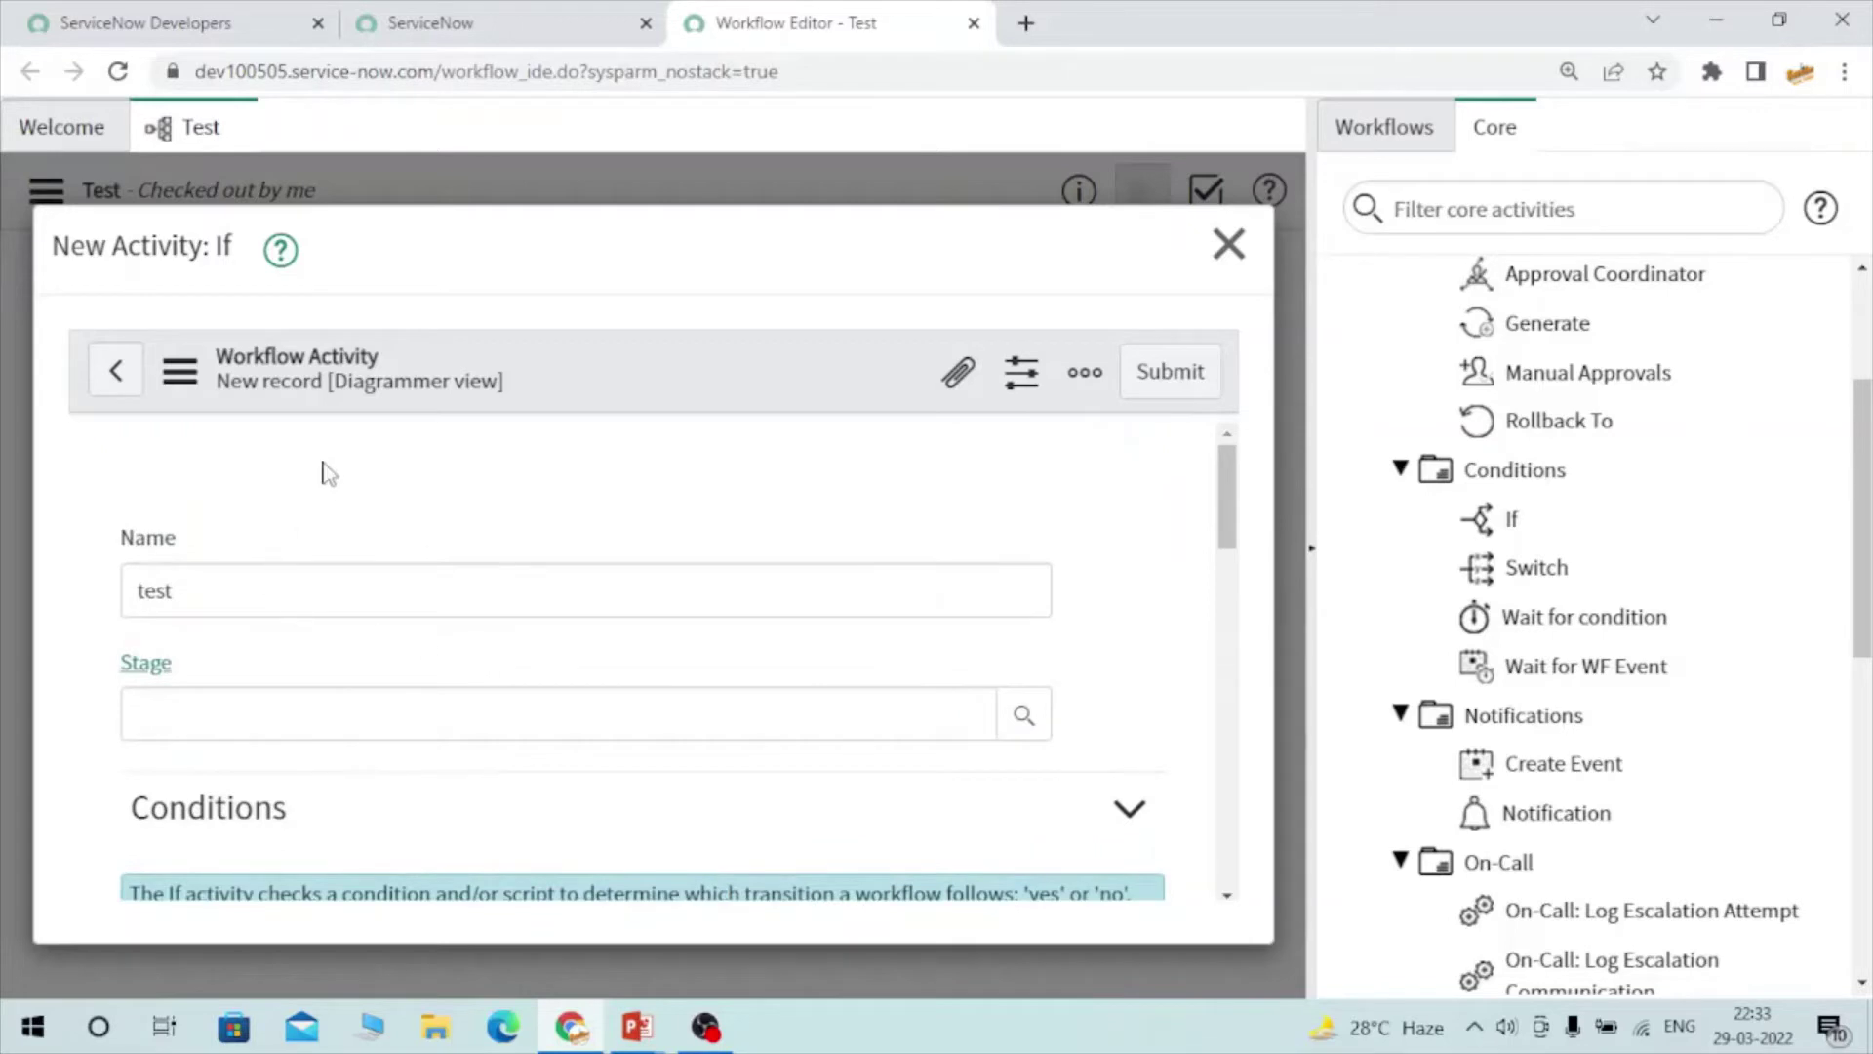
{"action": "left_click", "coordinate": [231, 577]}
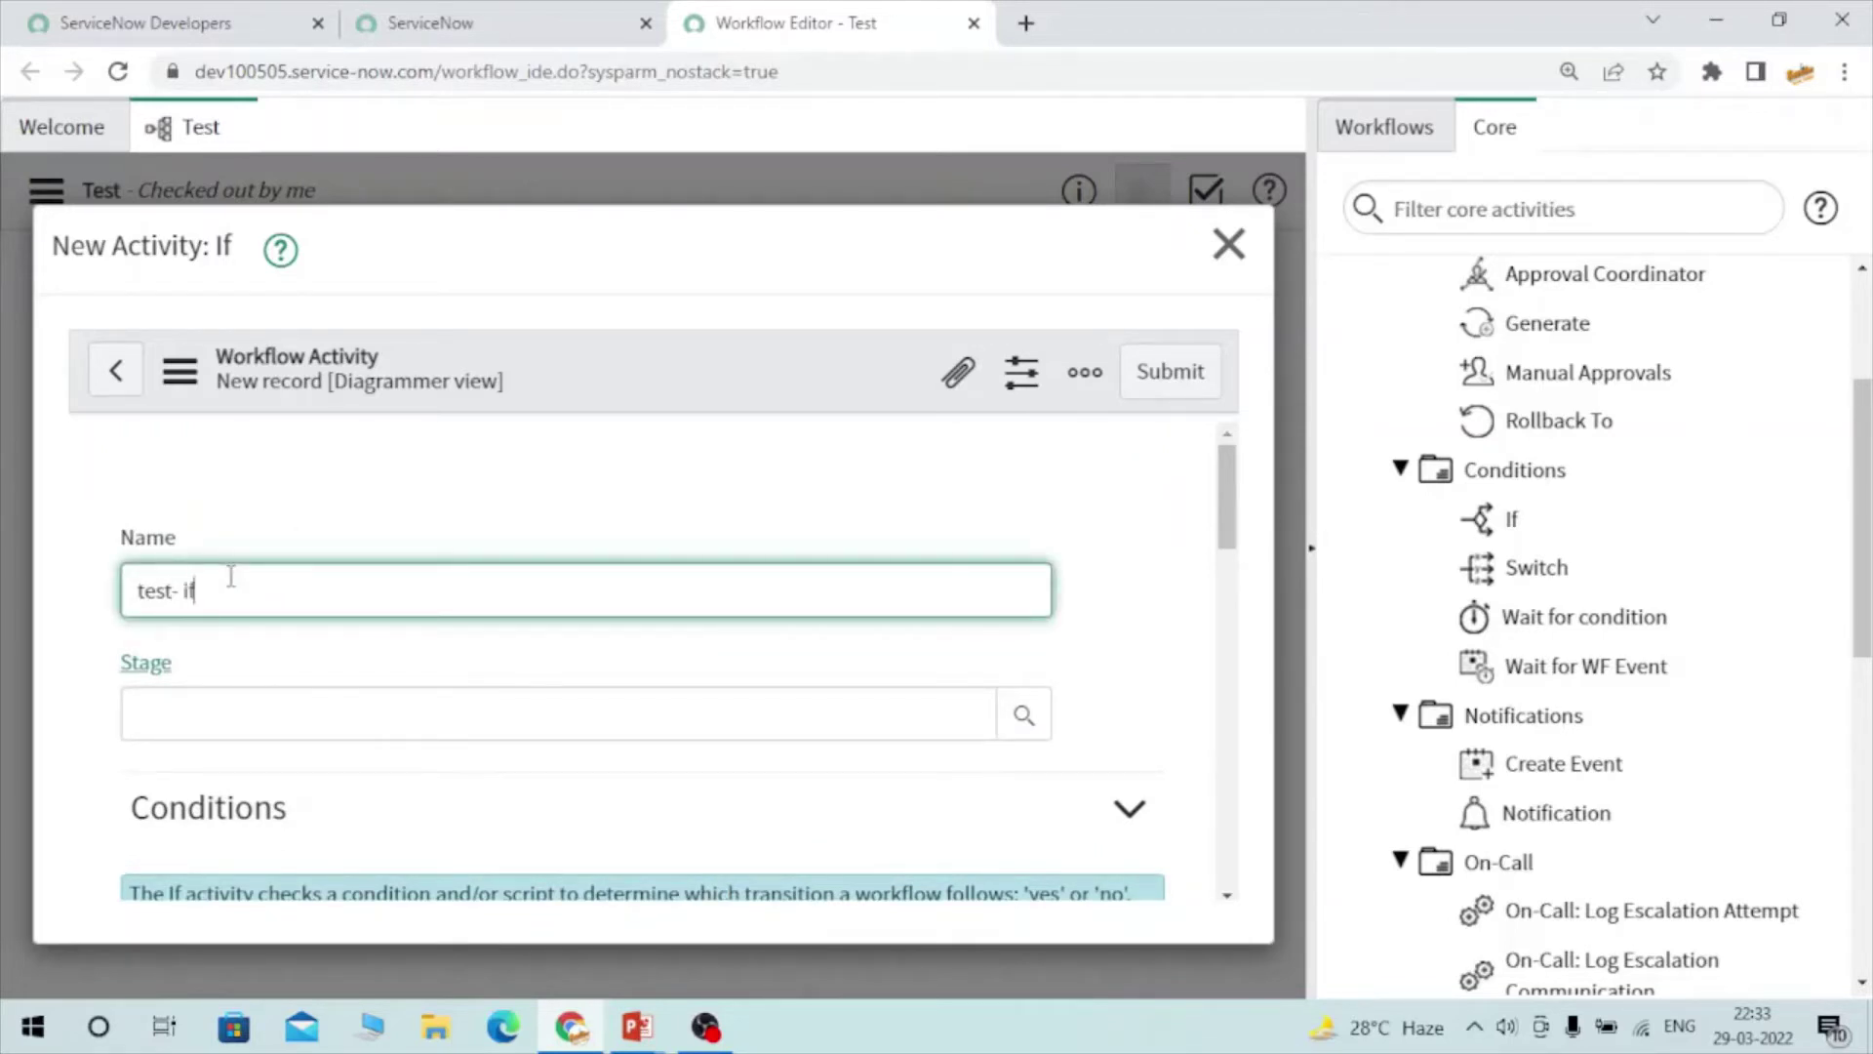
{"action": "type", "text": "- if"}
{"action": "left_click", "coordinate": [1151, 375]}
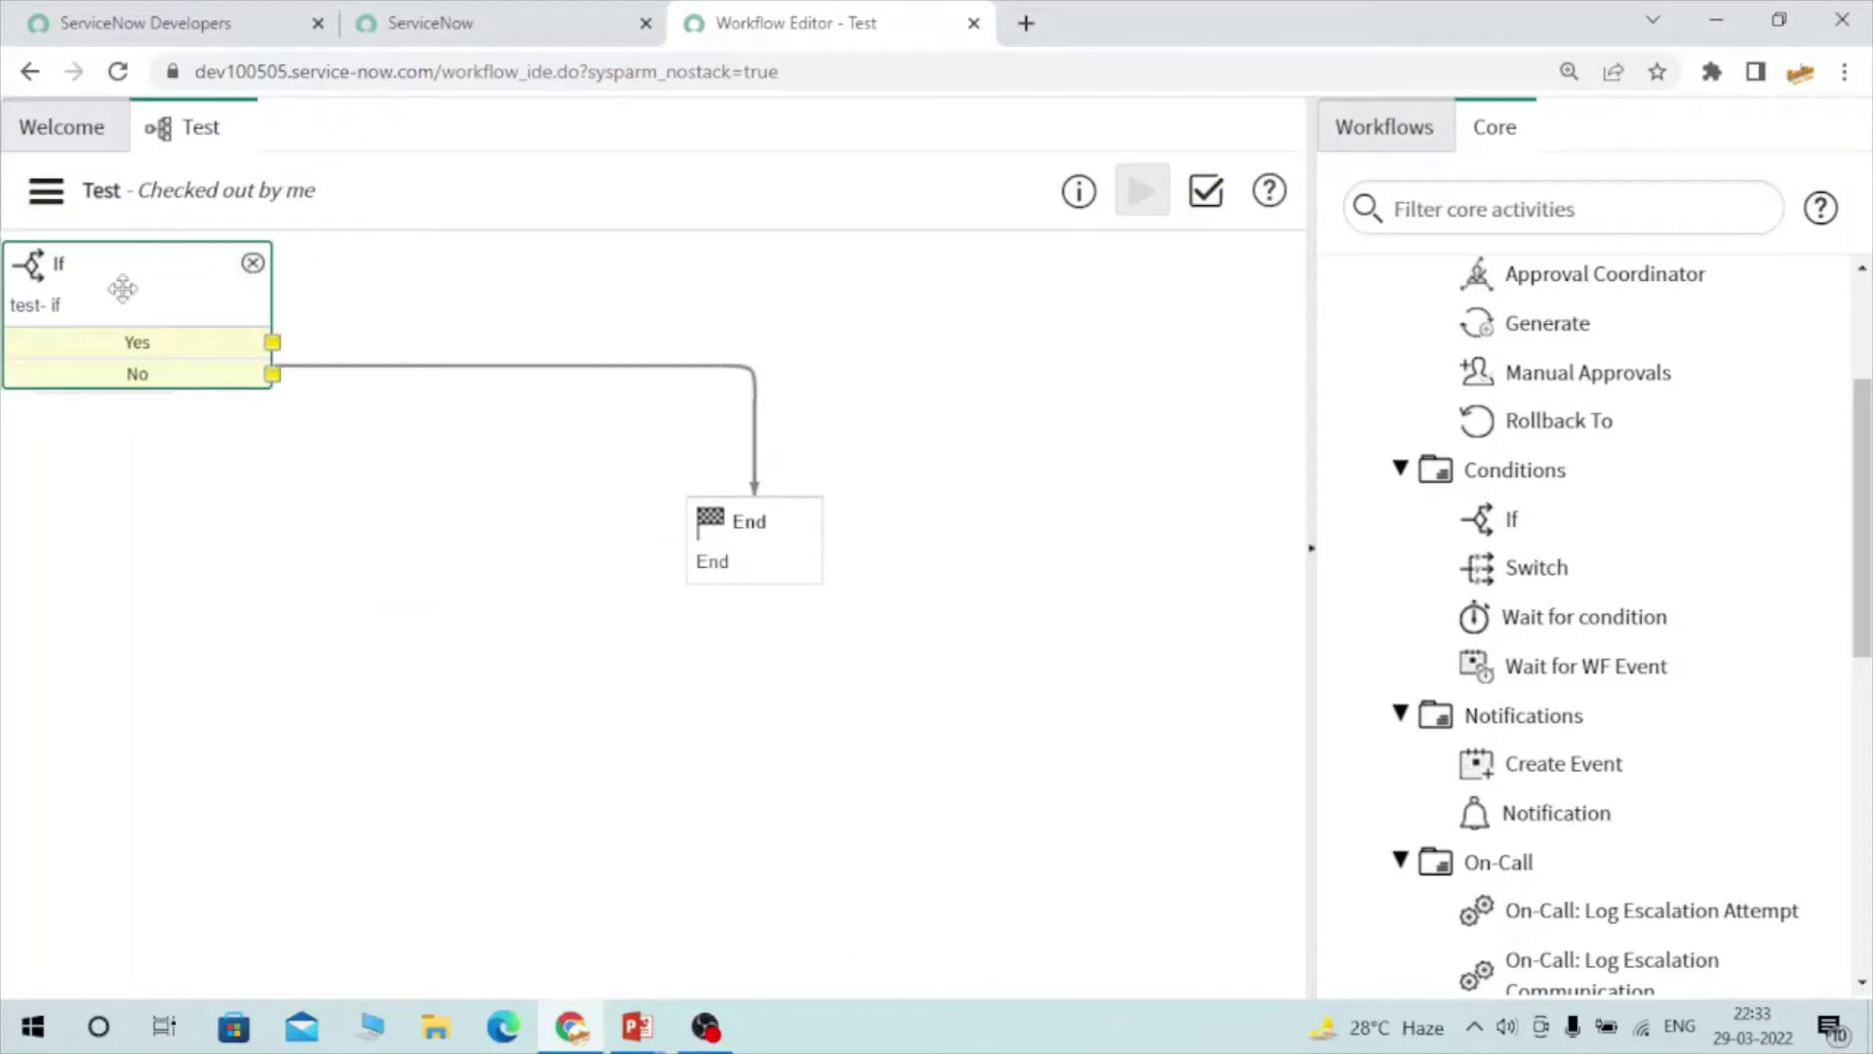
Place the If activity between the Begin and End activities on the workflow canvas
{"action": "left_click_drag", "start_coordinate": [122, 288], "coordinate": [345, 296]}
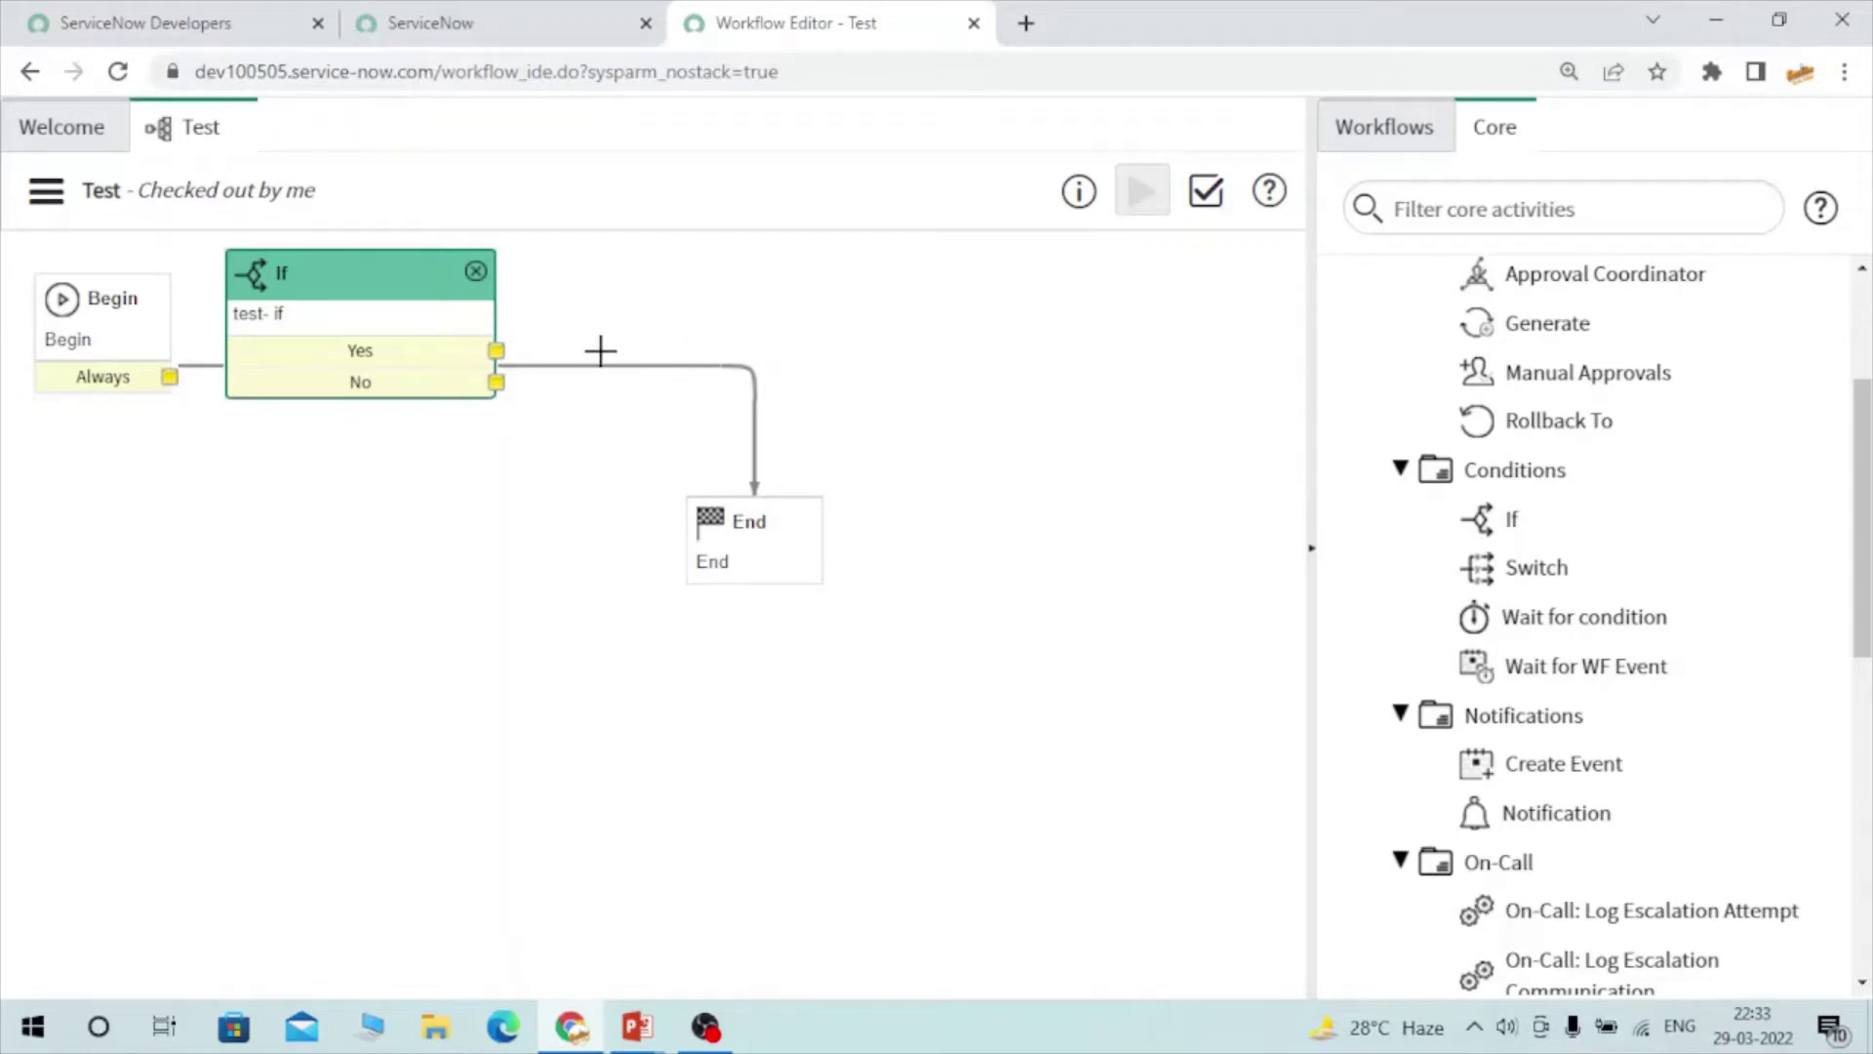
{"action": "mouse_move", "coordinate": [499, 357]}
{"action": "left_mouse_down"}
{"action": "mouse_move", "coordinate": [593, 355]}
{"action": "mouse_move", "coordinate": [690, 302]}
{"action": "mouse_move", "coordinate": [487, 353]}
{"action": "mouse_move", "coordinate": [517, 355]}
{"action": "left_mouse_up"}
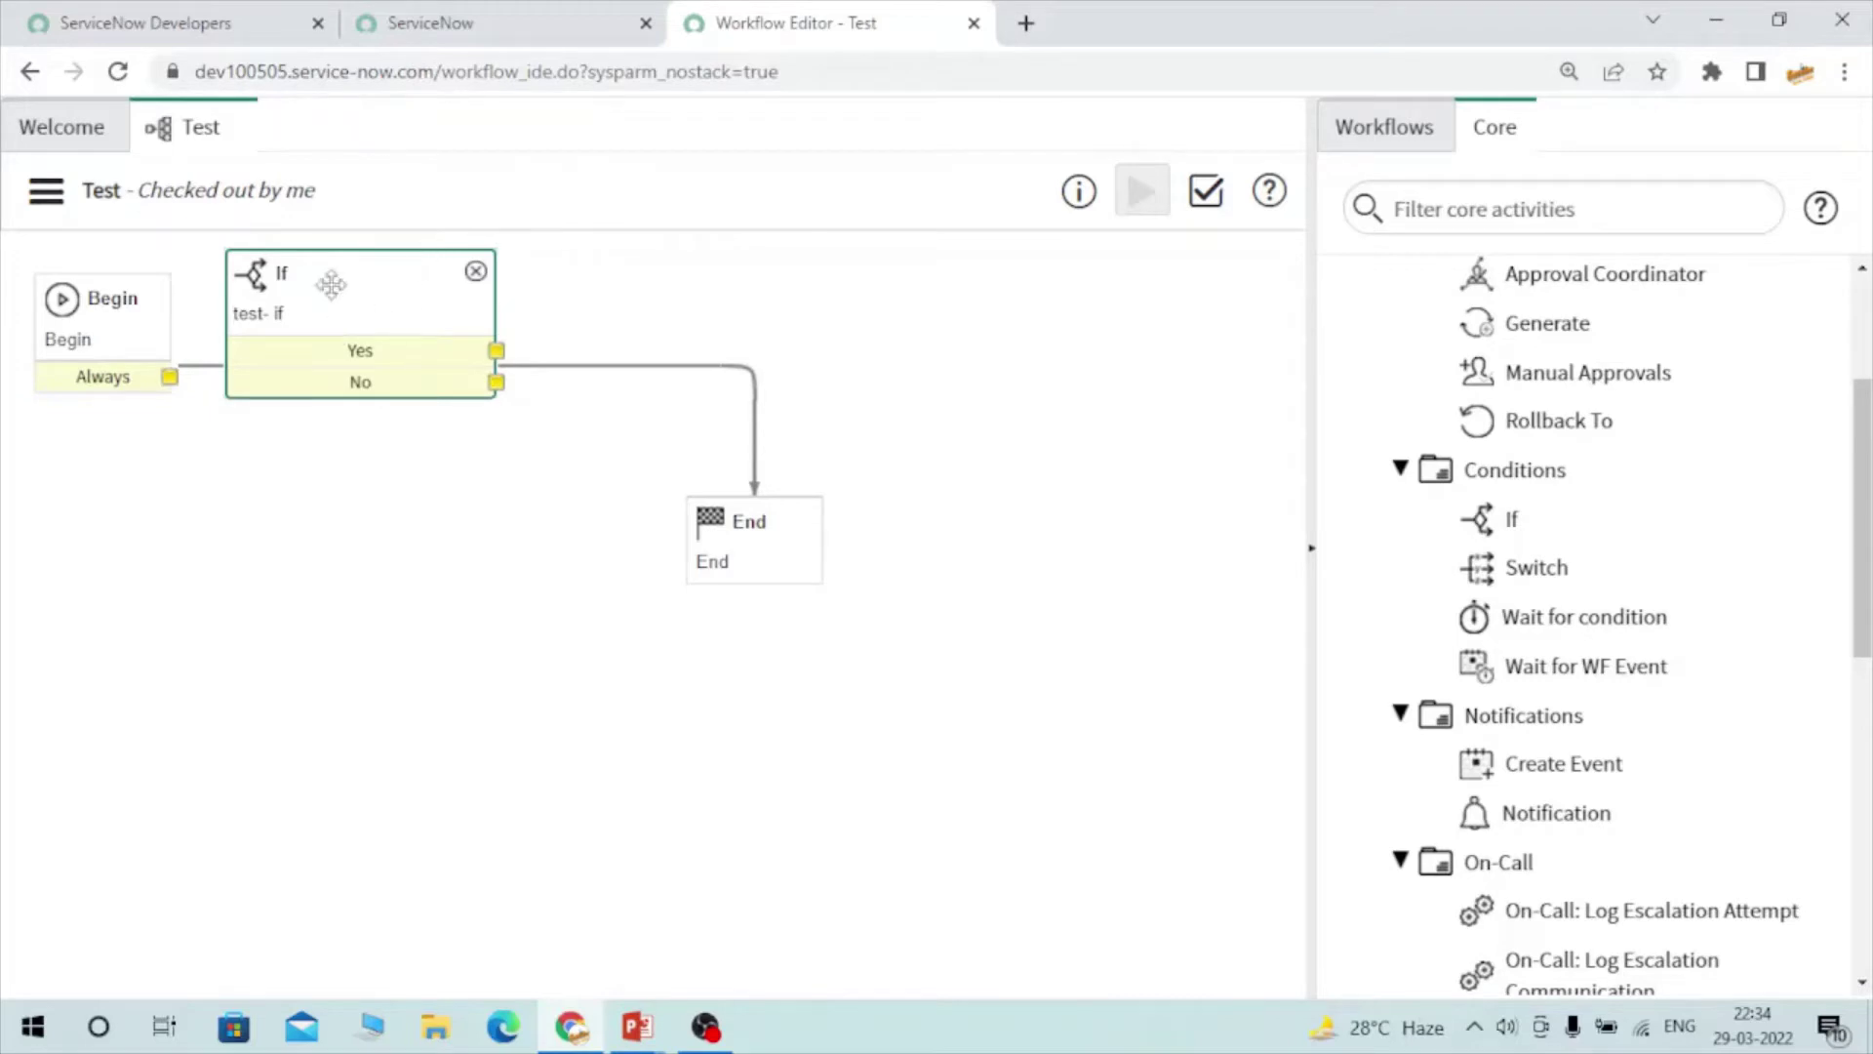
{"action": "left_click_drag", "start_coordinate": [331, 282], "coordinate": [398, 274]}
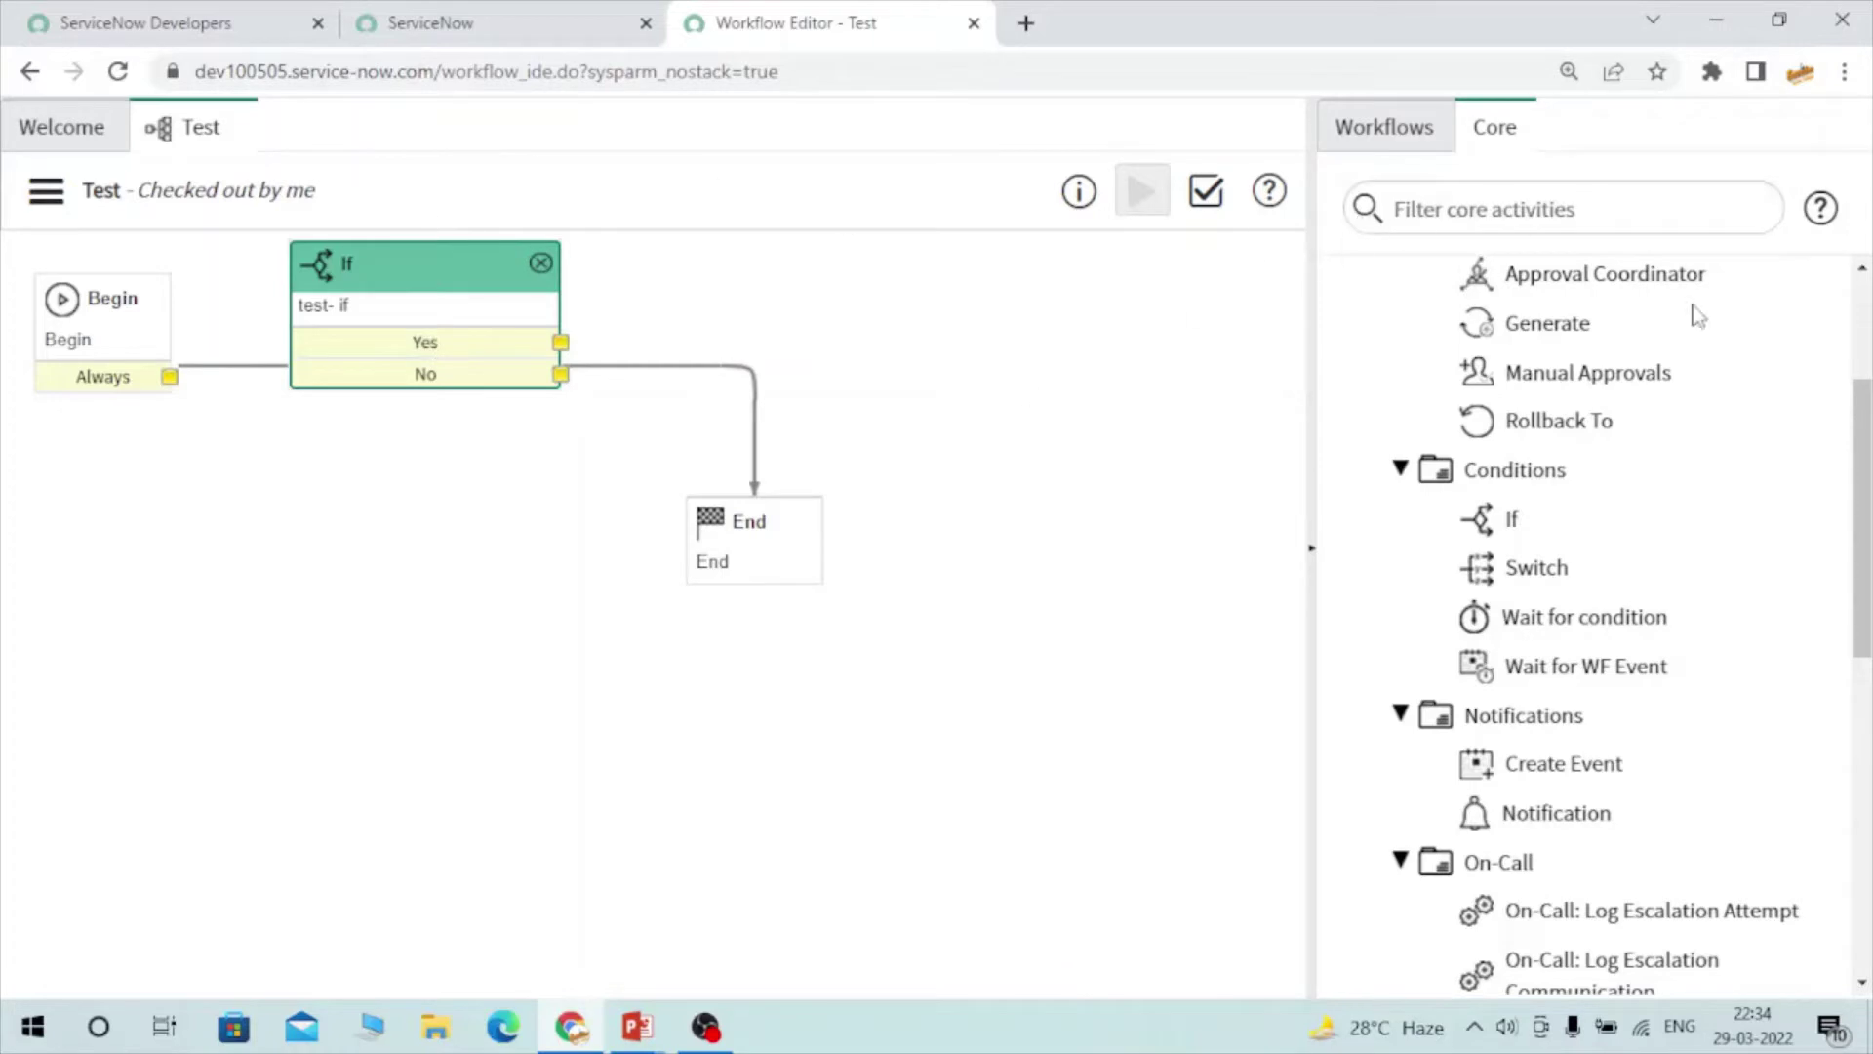
Start adding a Switch condition activity to the workflow and review its name and condition source settings
{"action": "mouse_move", "coordinate": [1477, 581]}
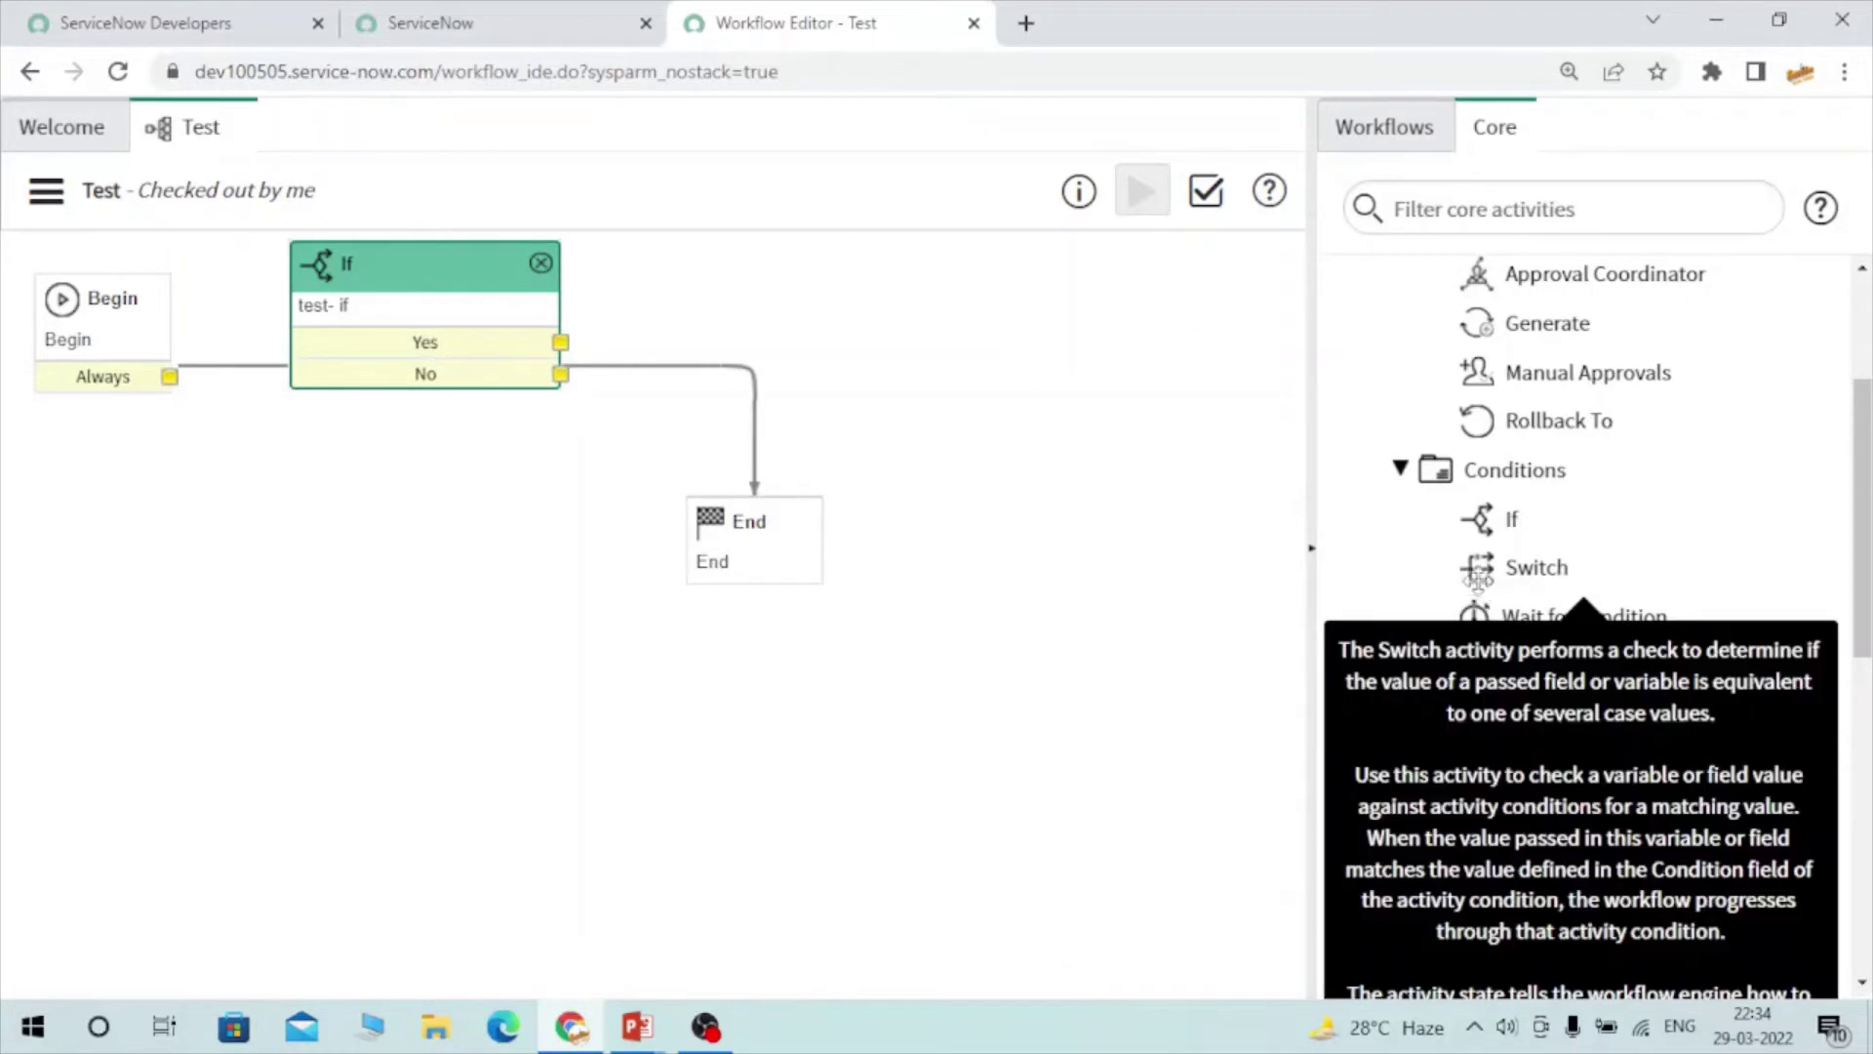
{"action": "scroll", "coordinate": [1513, 581], "scroll_direction": "down", "scroll_amount": 1}
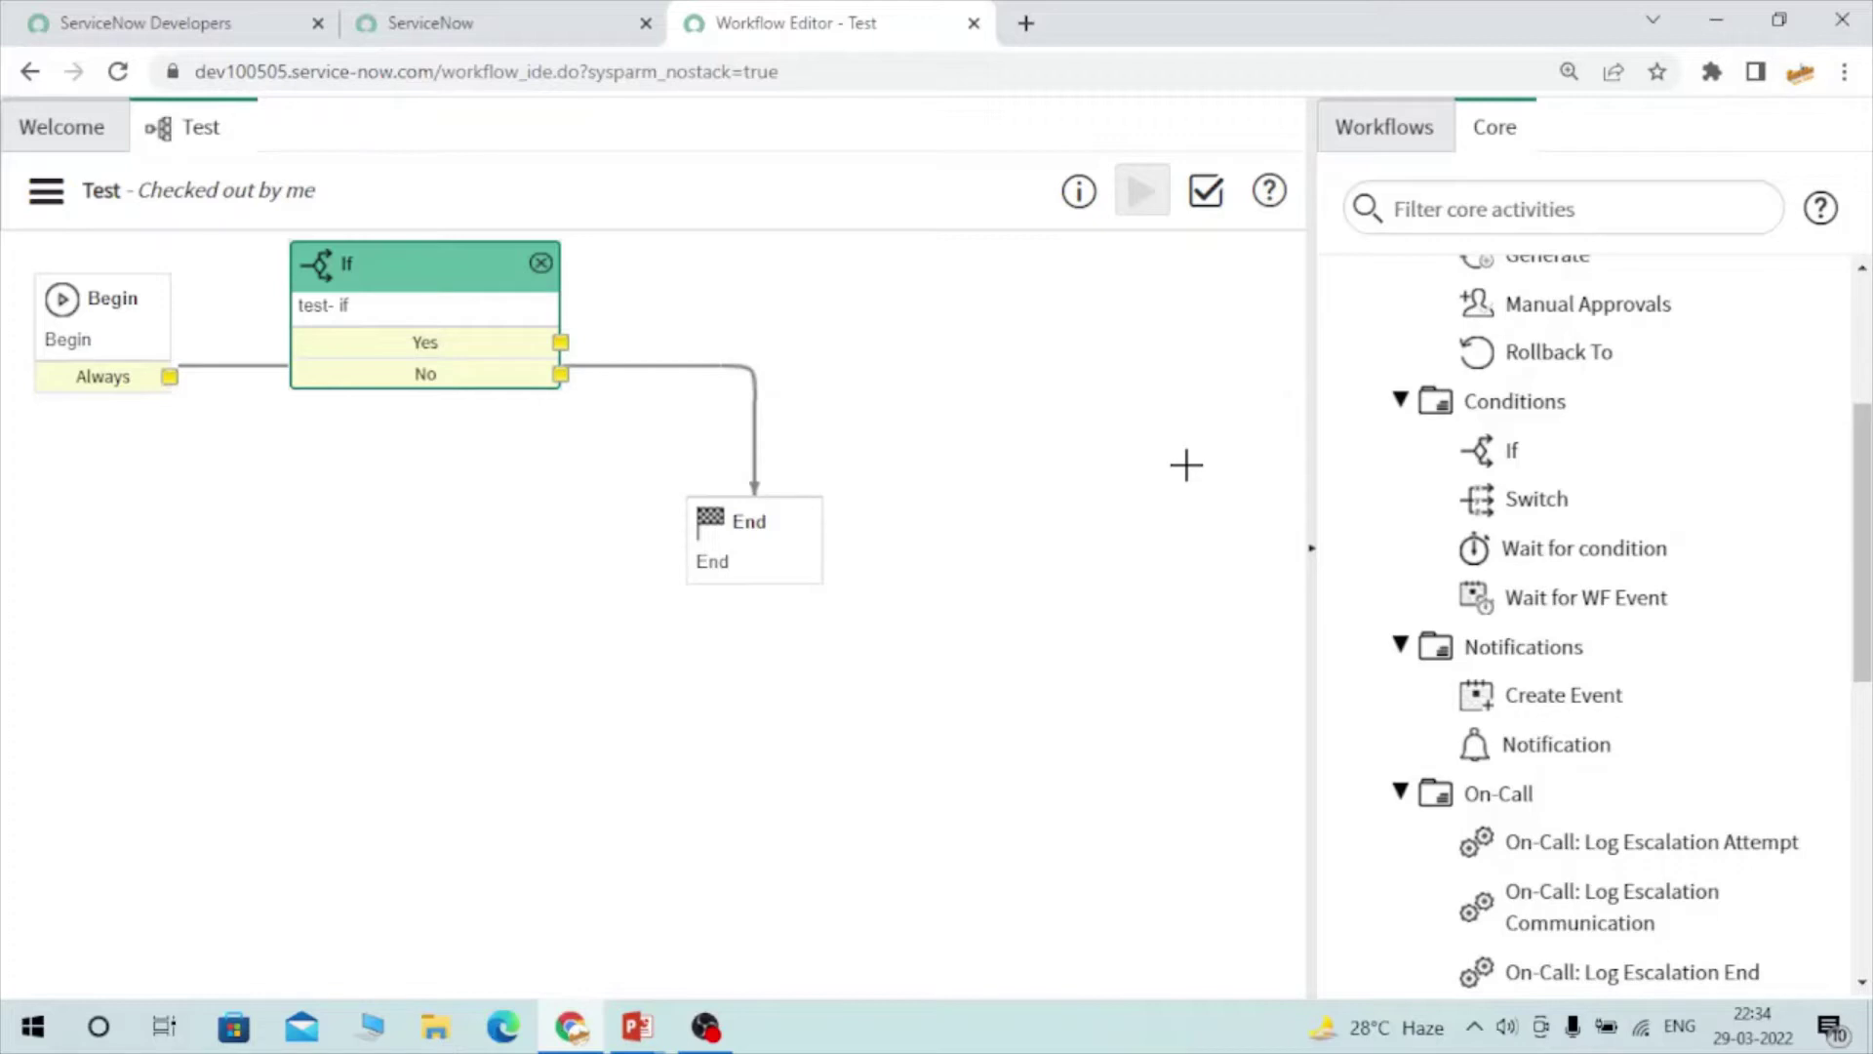
{"action": "double_click", "coordinate": [1559, 499]}
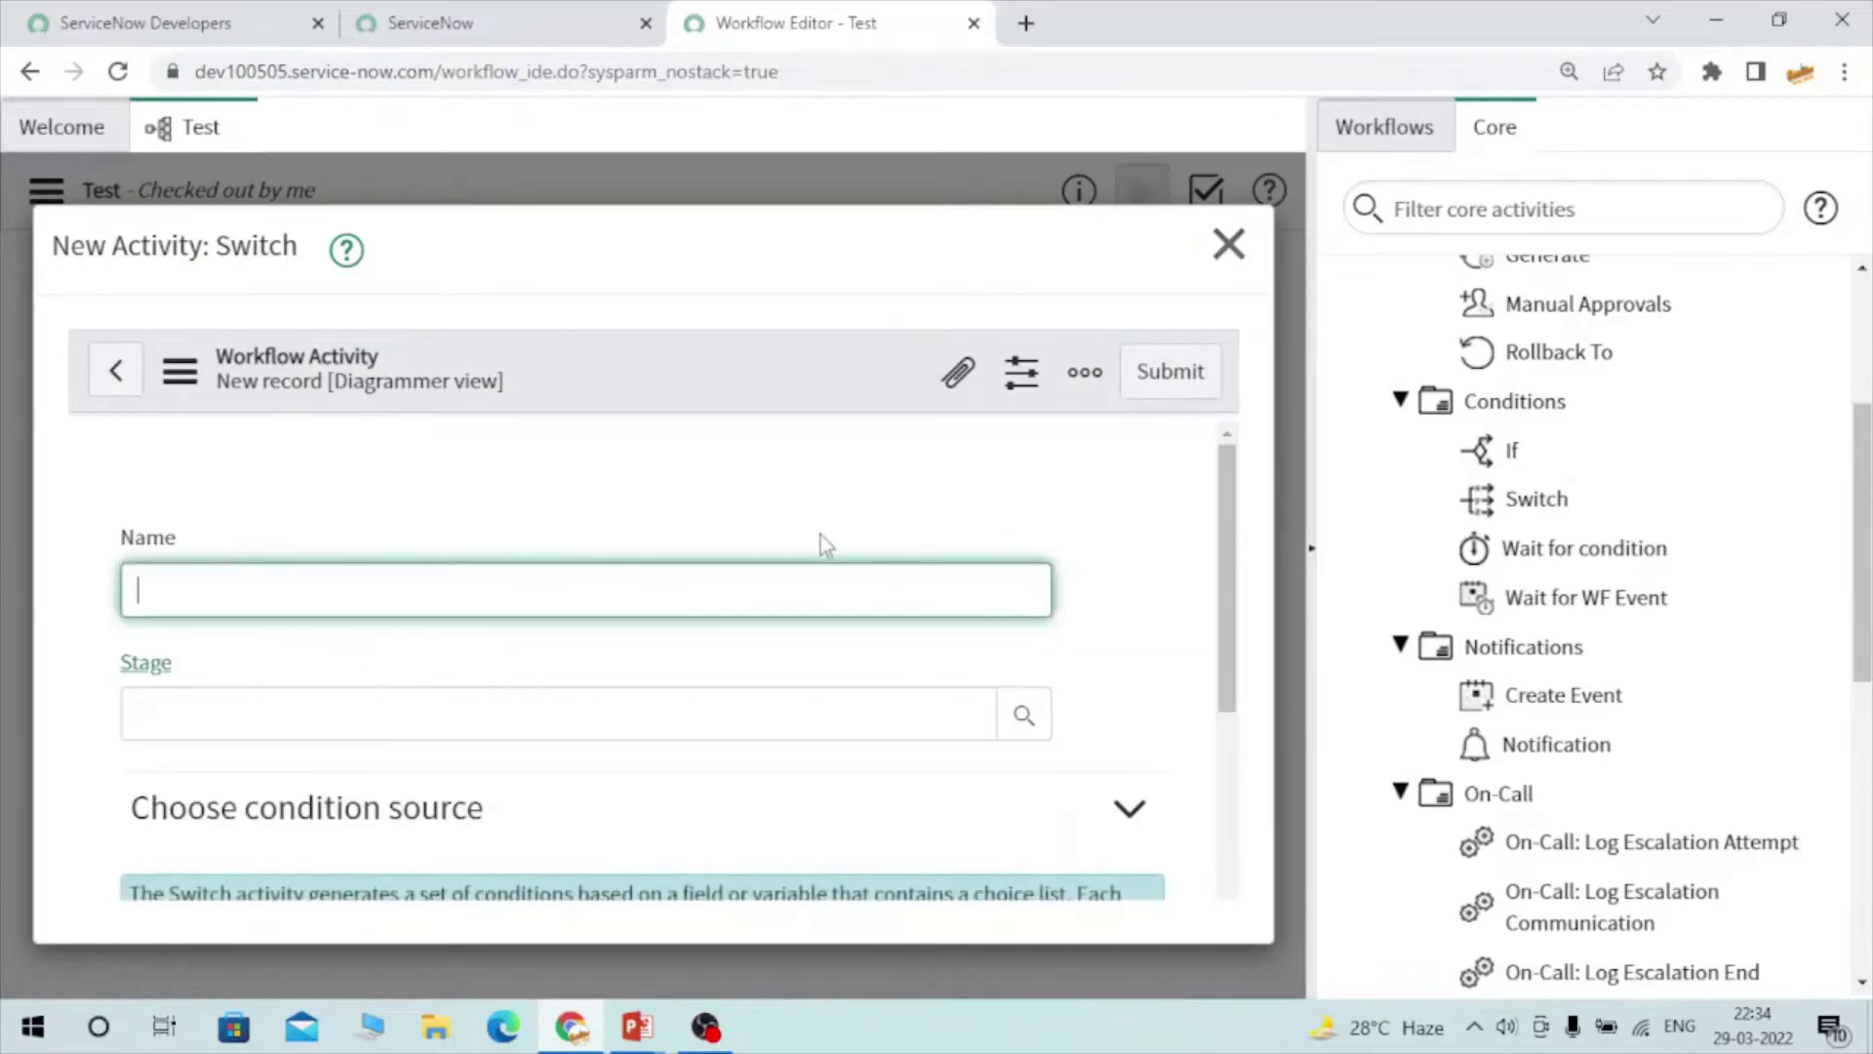
{"action": "scroll", "coordinate": [822, 535], "scroll_direction": "down", "scroll_amount": 4}
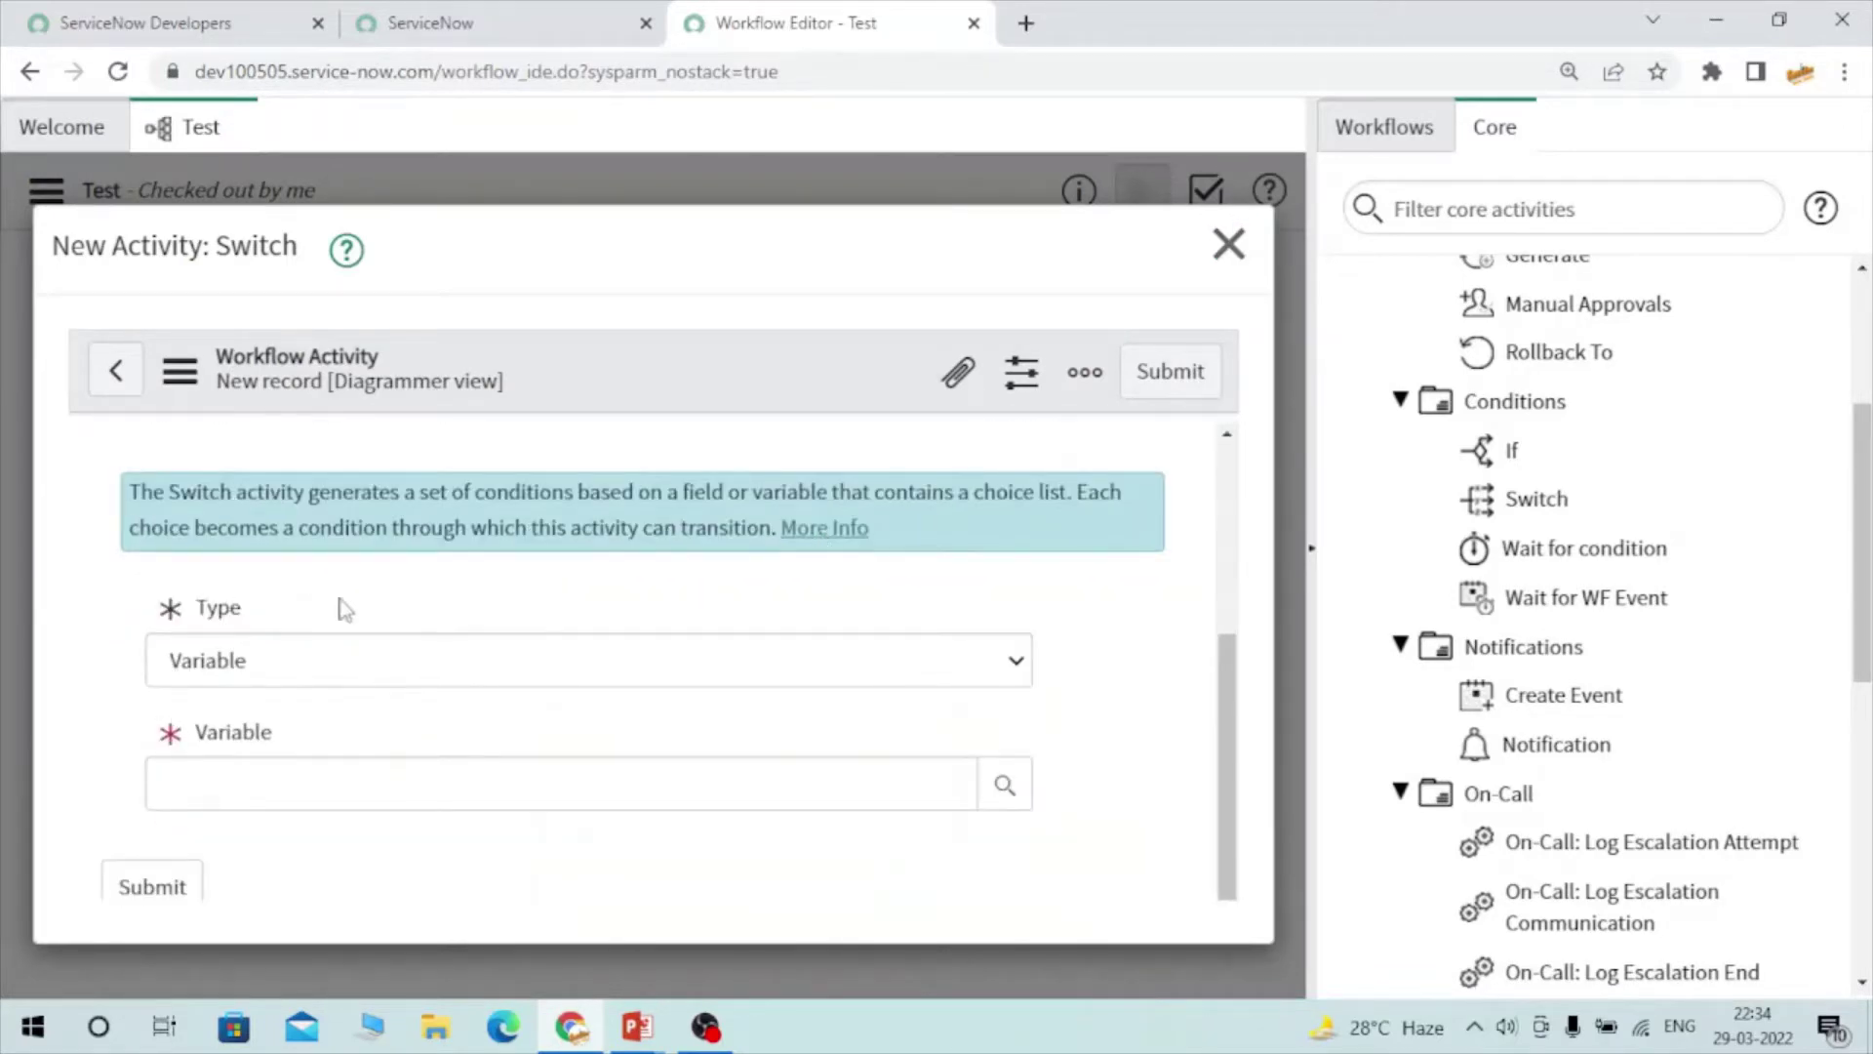
{"action": "scroll", "coordinate": [368, 710], "scroll_direction": "up", "scroll_amount": 4}
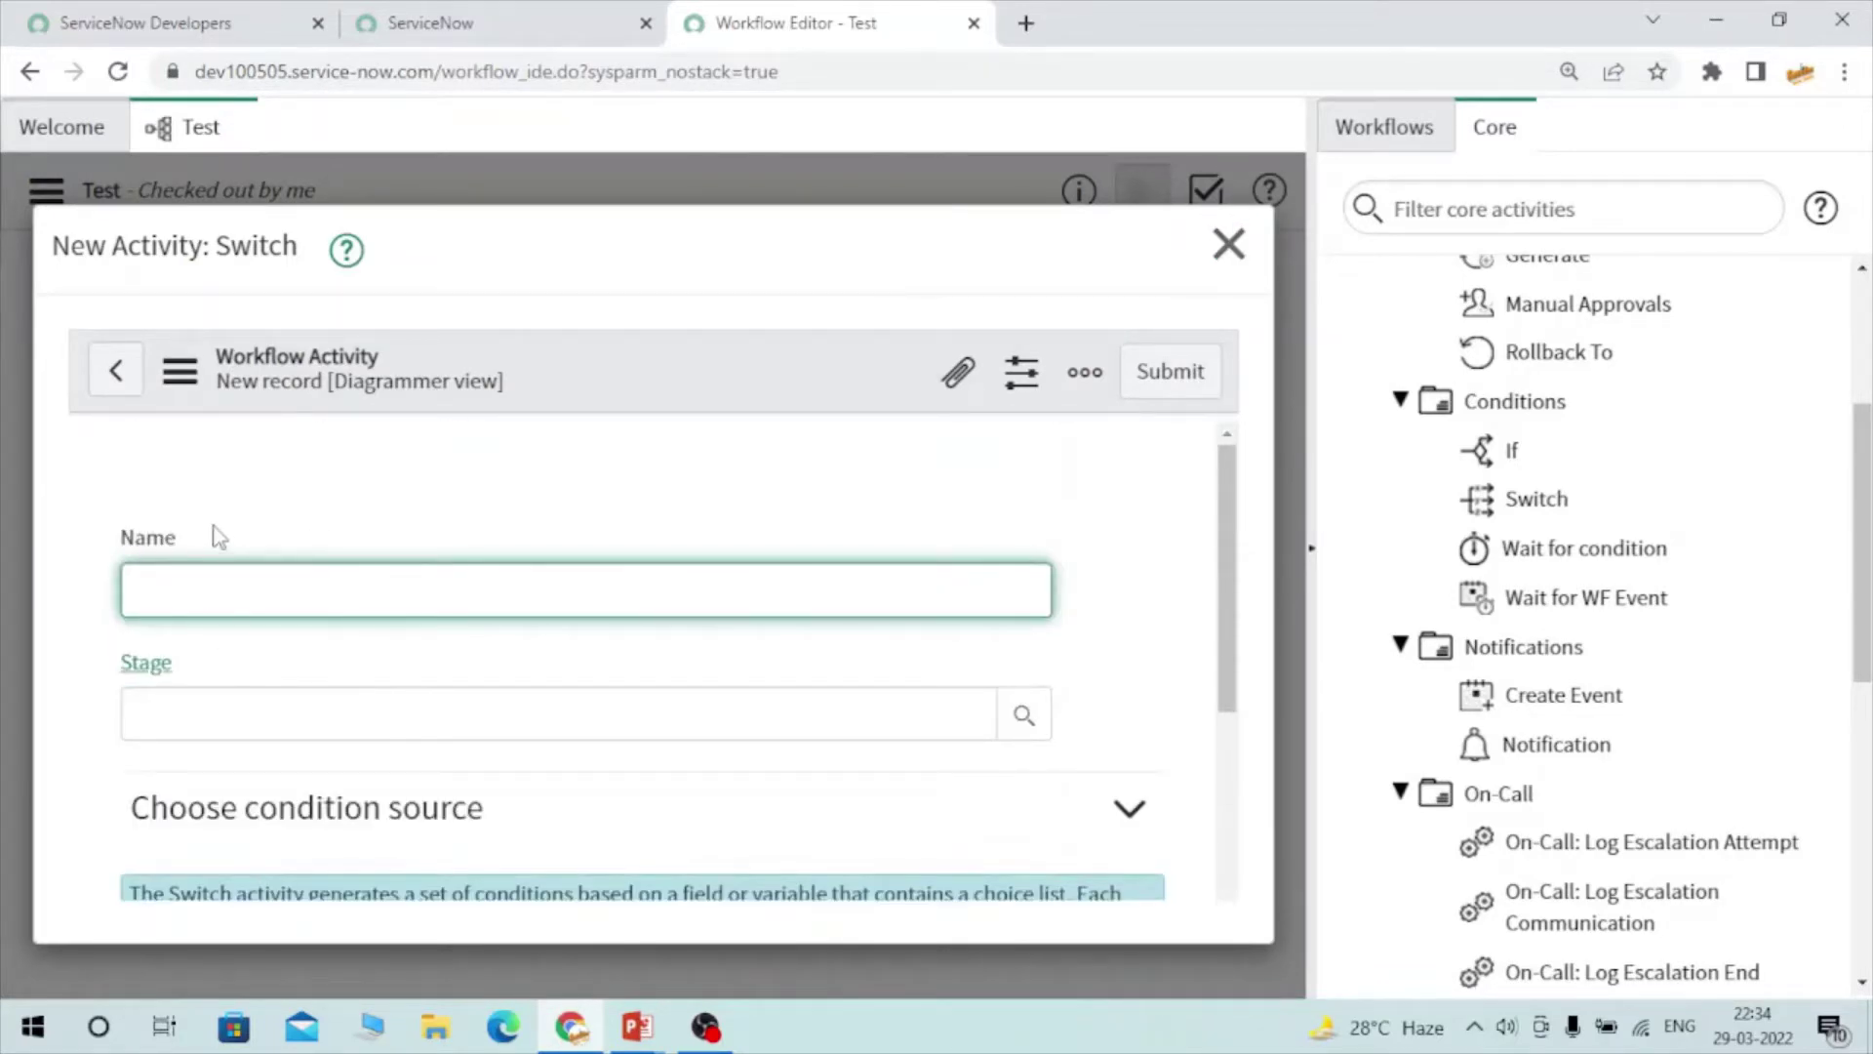
{"action": "scroll", "coordinate": [218, 581], "scroll_direction": "down", "scroll_amount": 3}
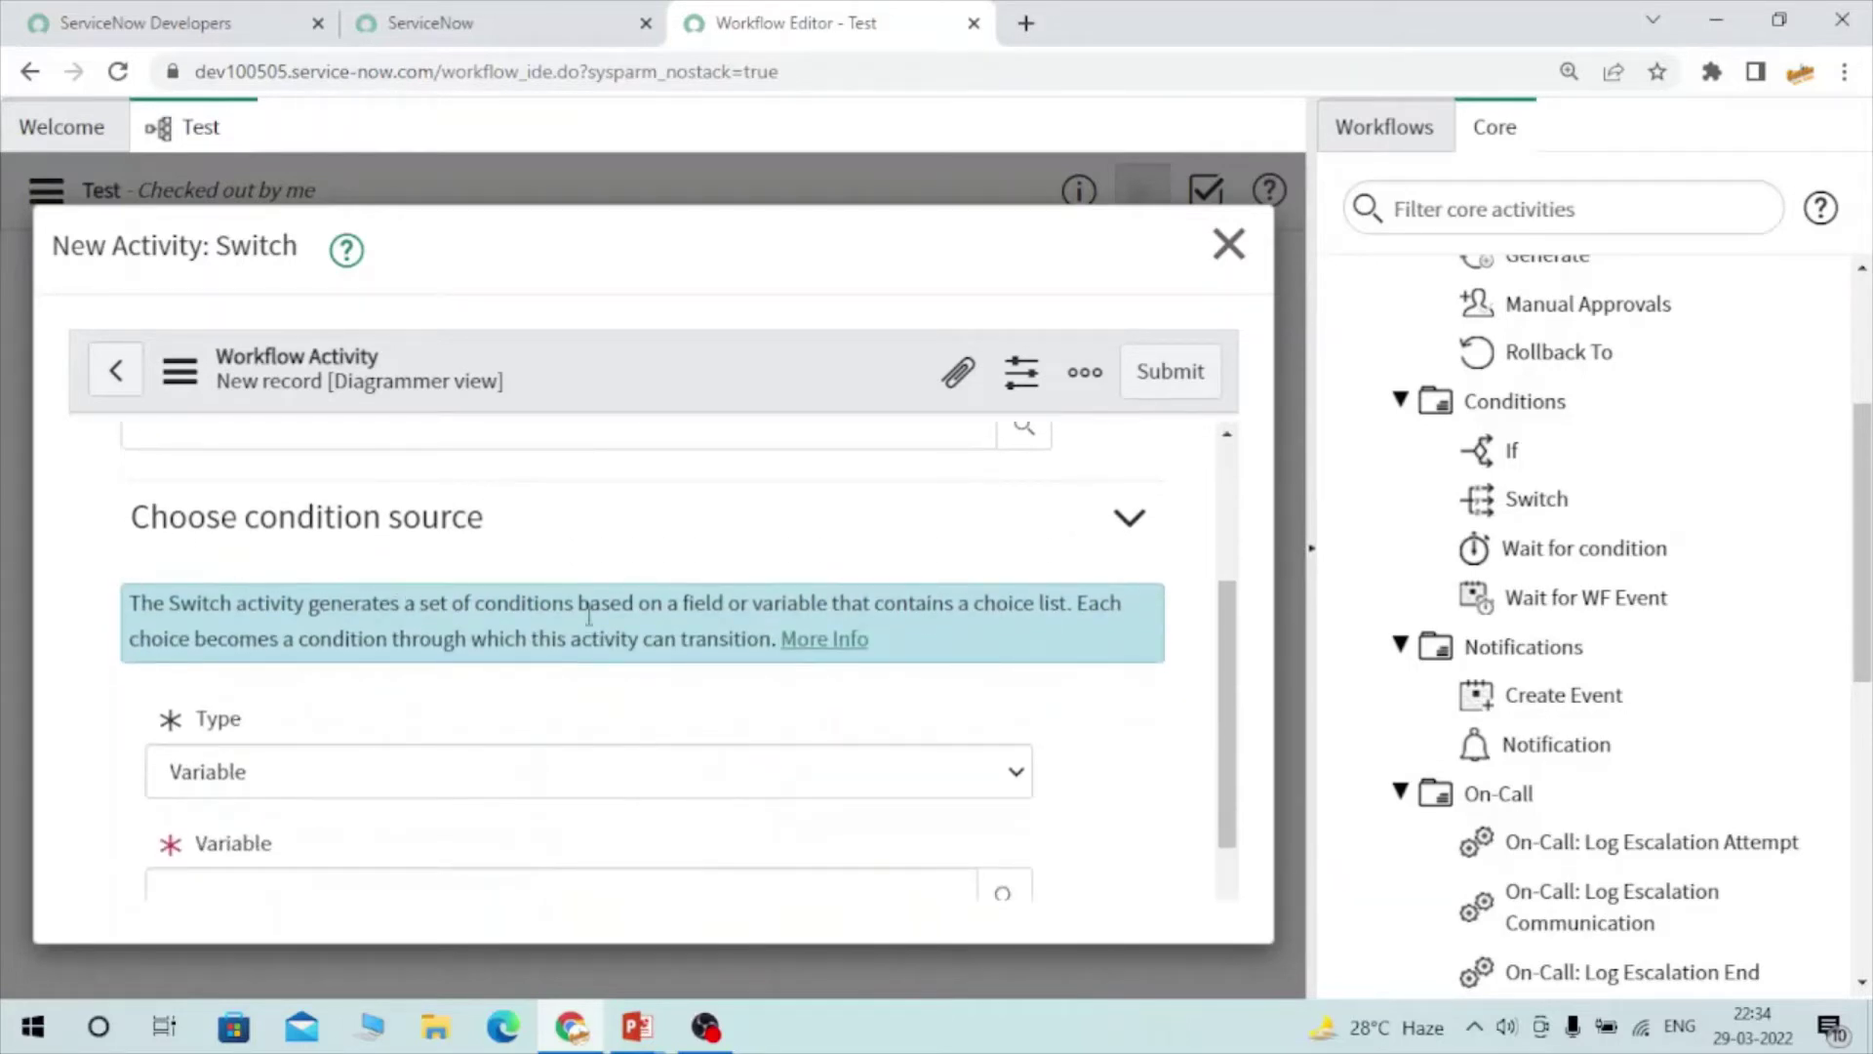
{"action": "scroll", "coordinate": [588, 616], "scroll_direction": "down", "scroll_amount": 3}
Keep the Switch type as Variable and select "Are you developing for Android or iOS?" as the variable
{"action": "left_click", "coordinate": [273, 537]}
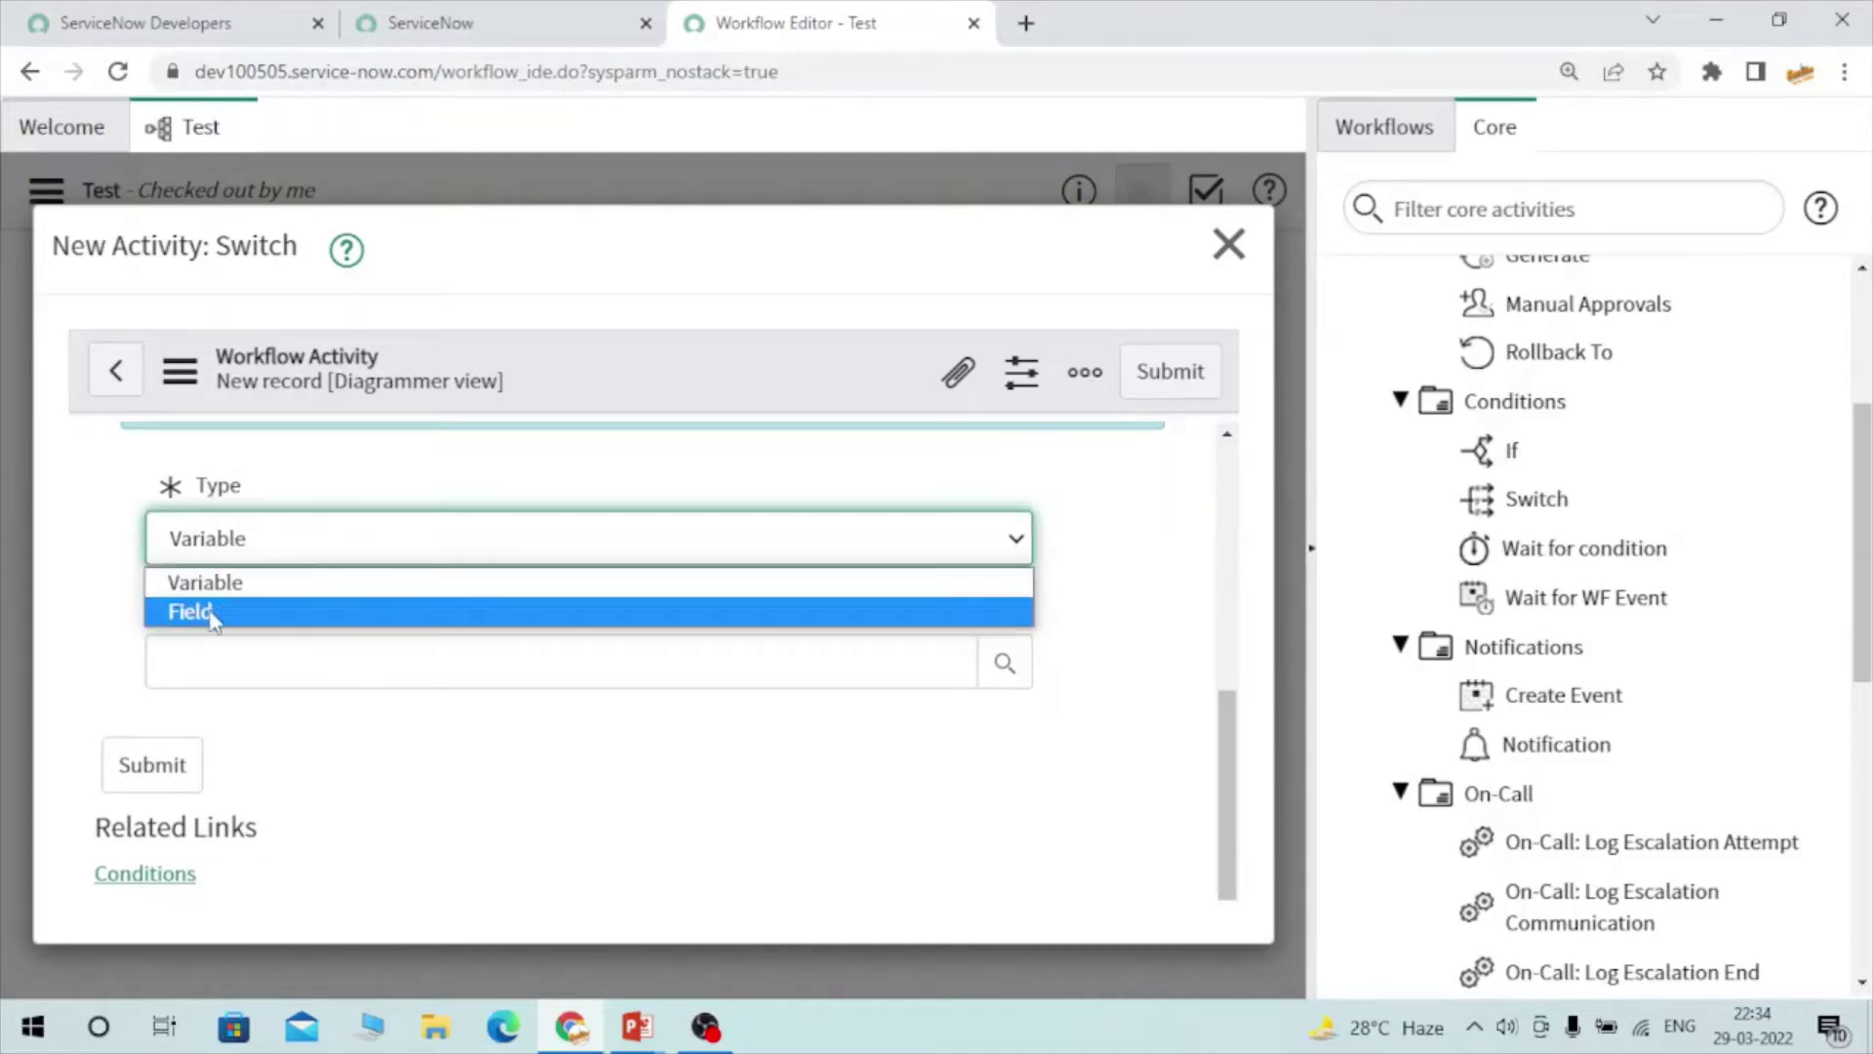
{"action": "left_click", "coordinate": [290, 682]}
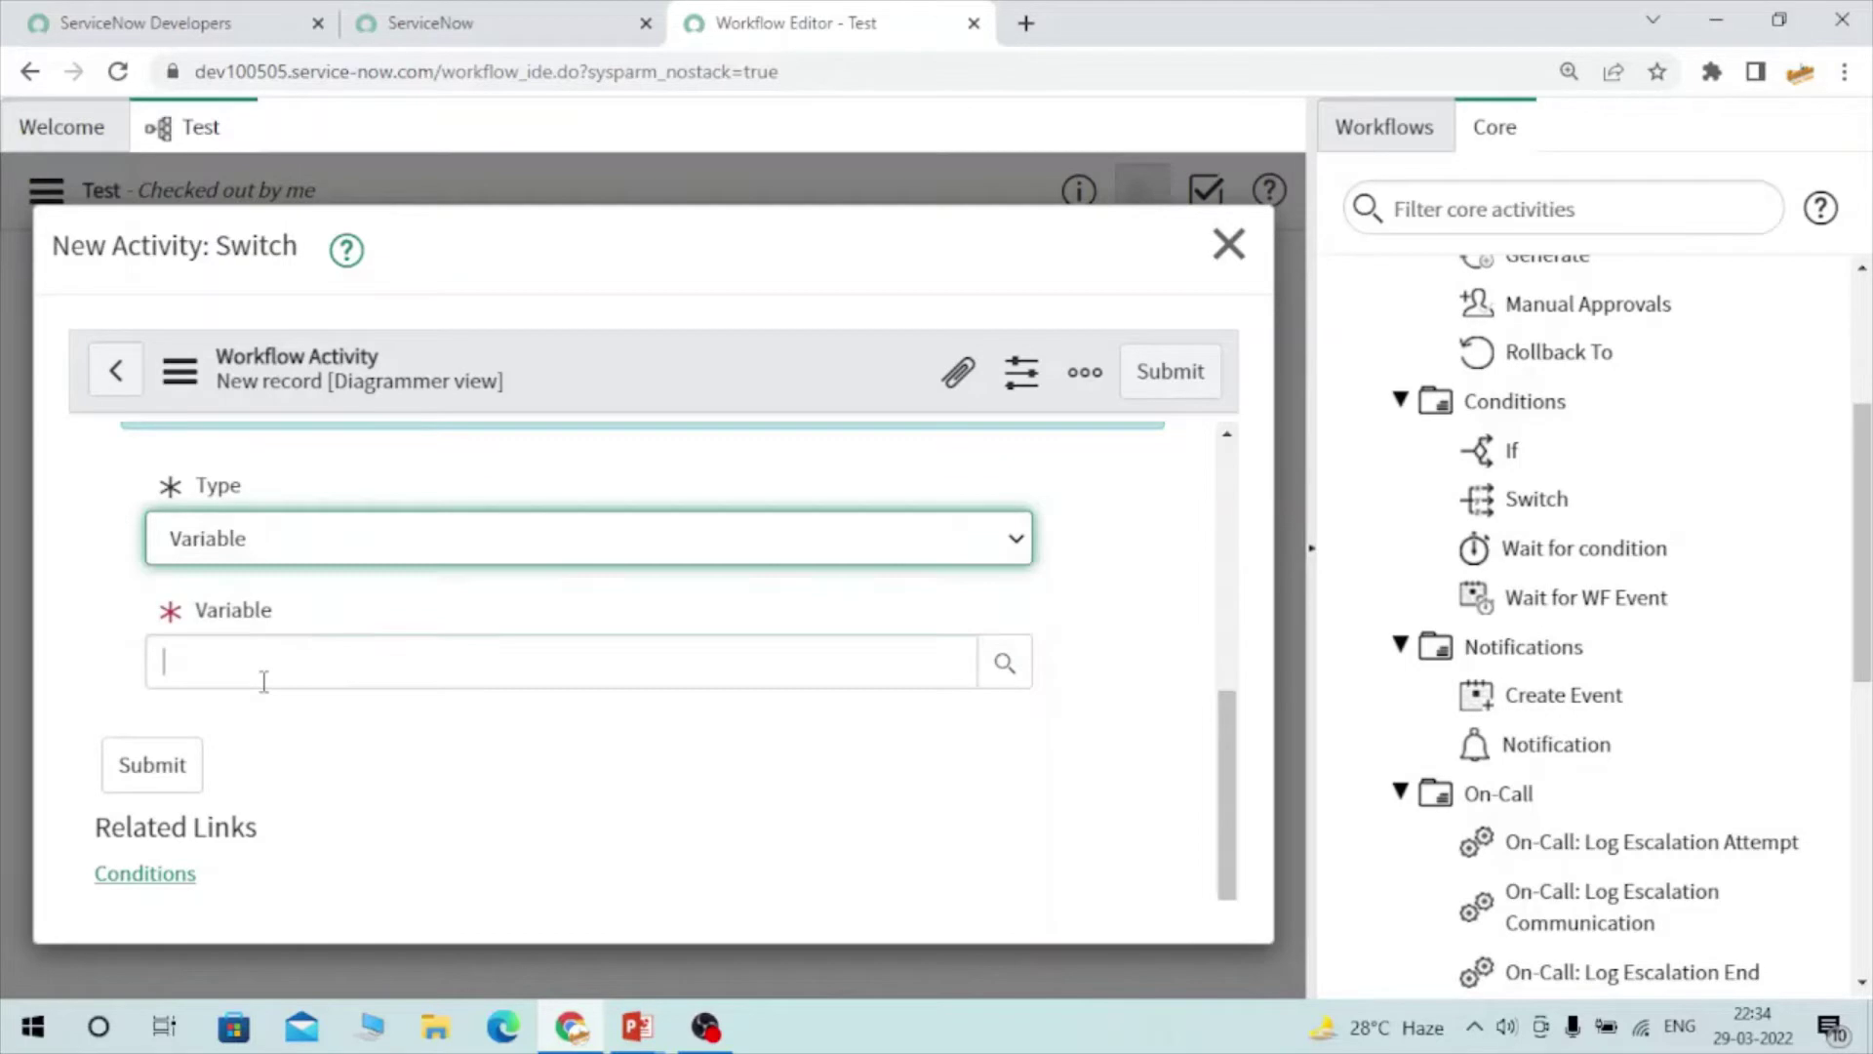
{"action": "left_click", "coordinate": [1005, 680]}
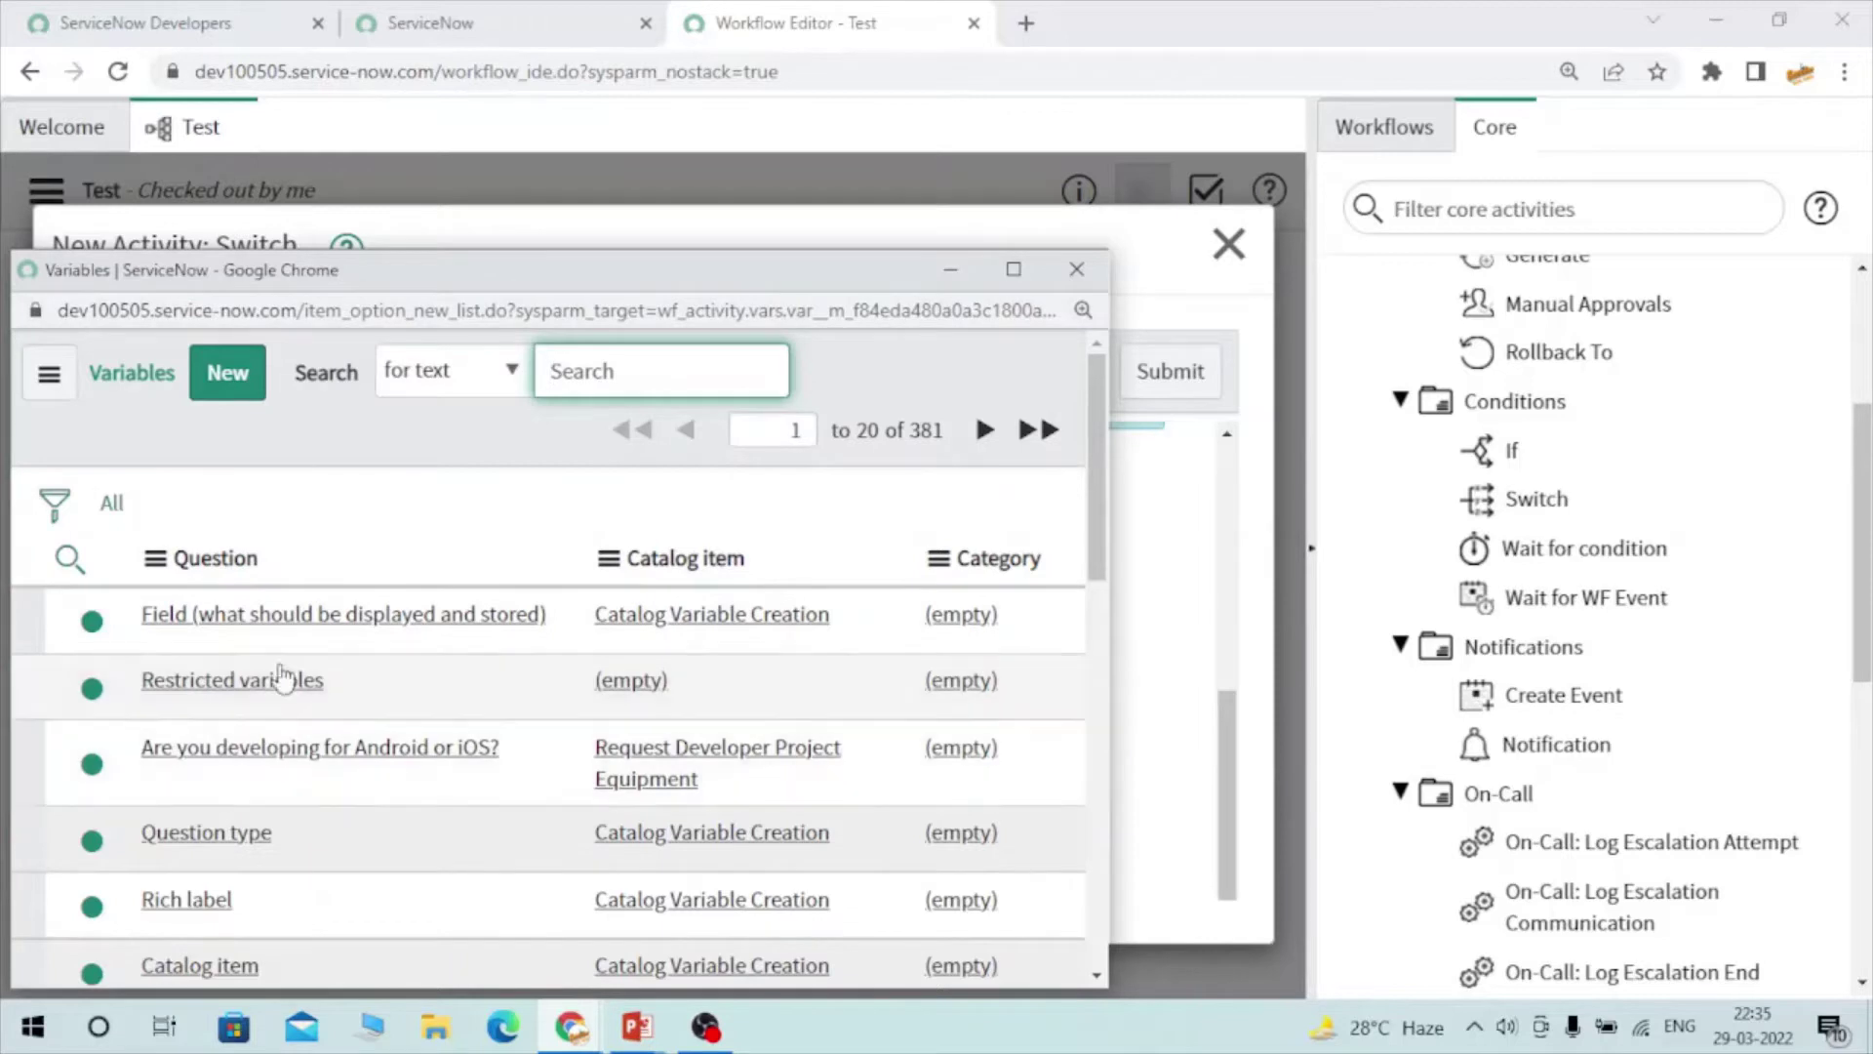
{"action": "scroll", "coordinate": [283, 676], "scroll_direction": "down", "scroll_amount": 1}
{"action": "scroll", "coordinate": [283, 676], "scroll_direction": "down", "scroll_amount": 1}
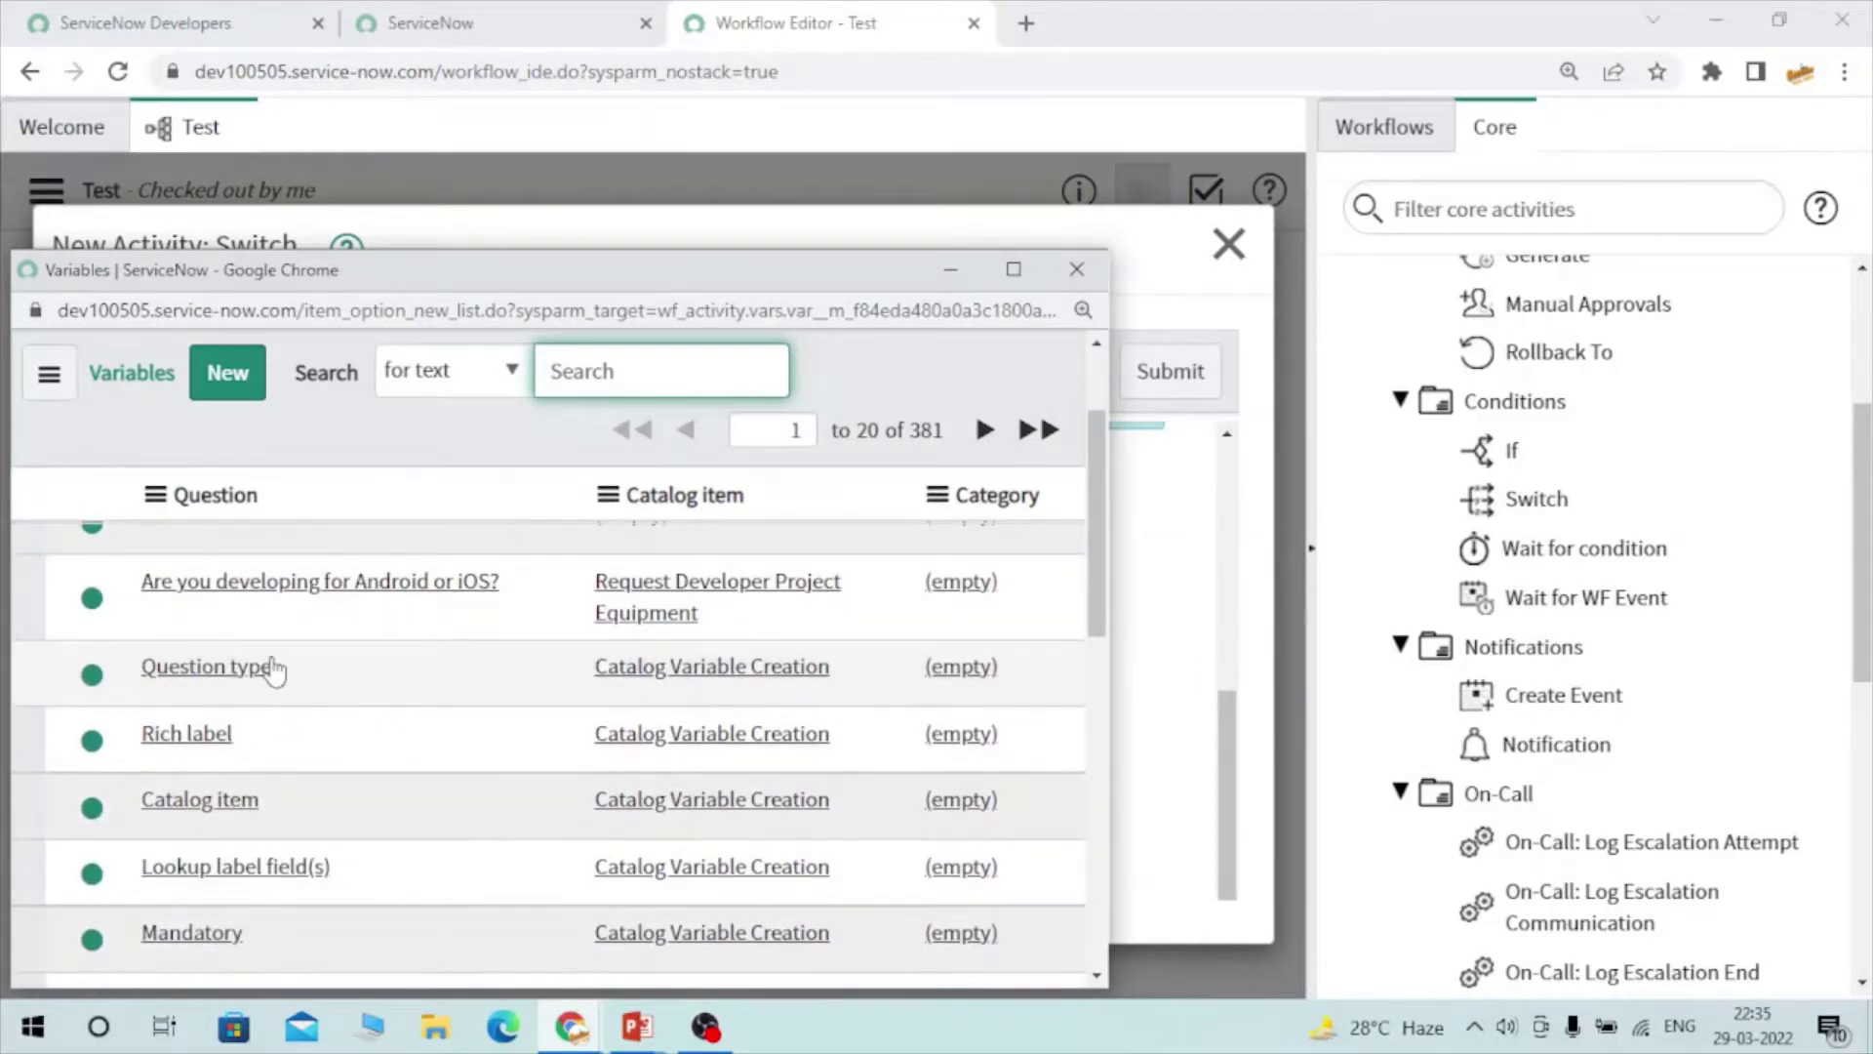
{"action": "scroll", "coordinate": [271, 675], "scroll_direction": "up", "scroll_amount": 2}
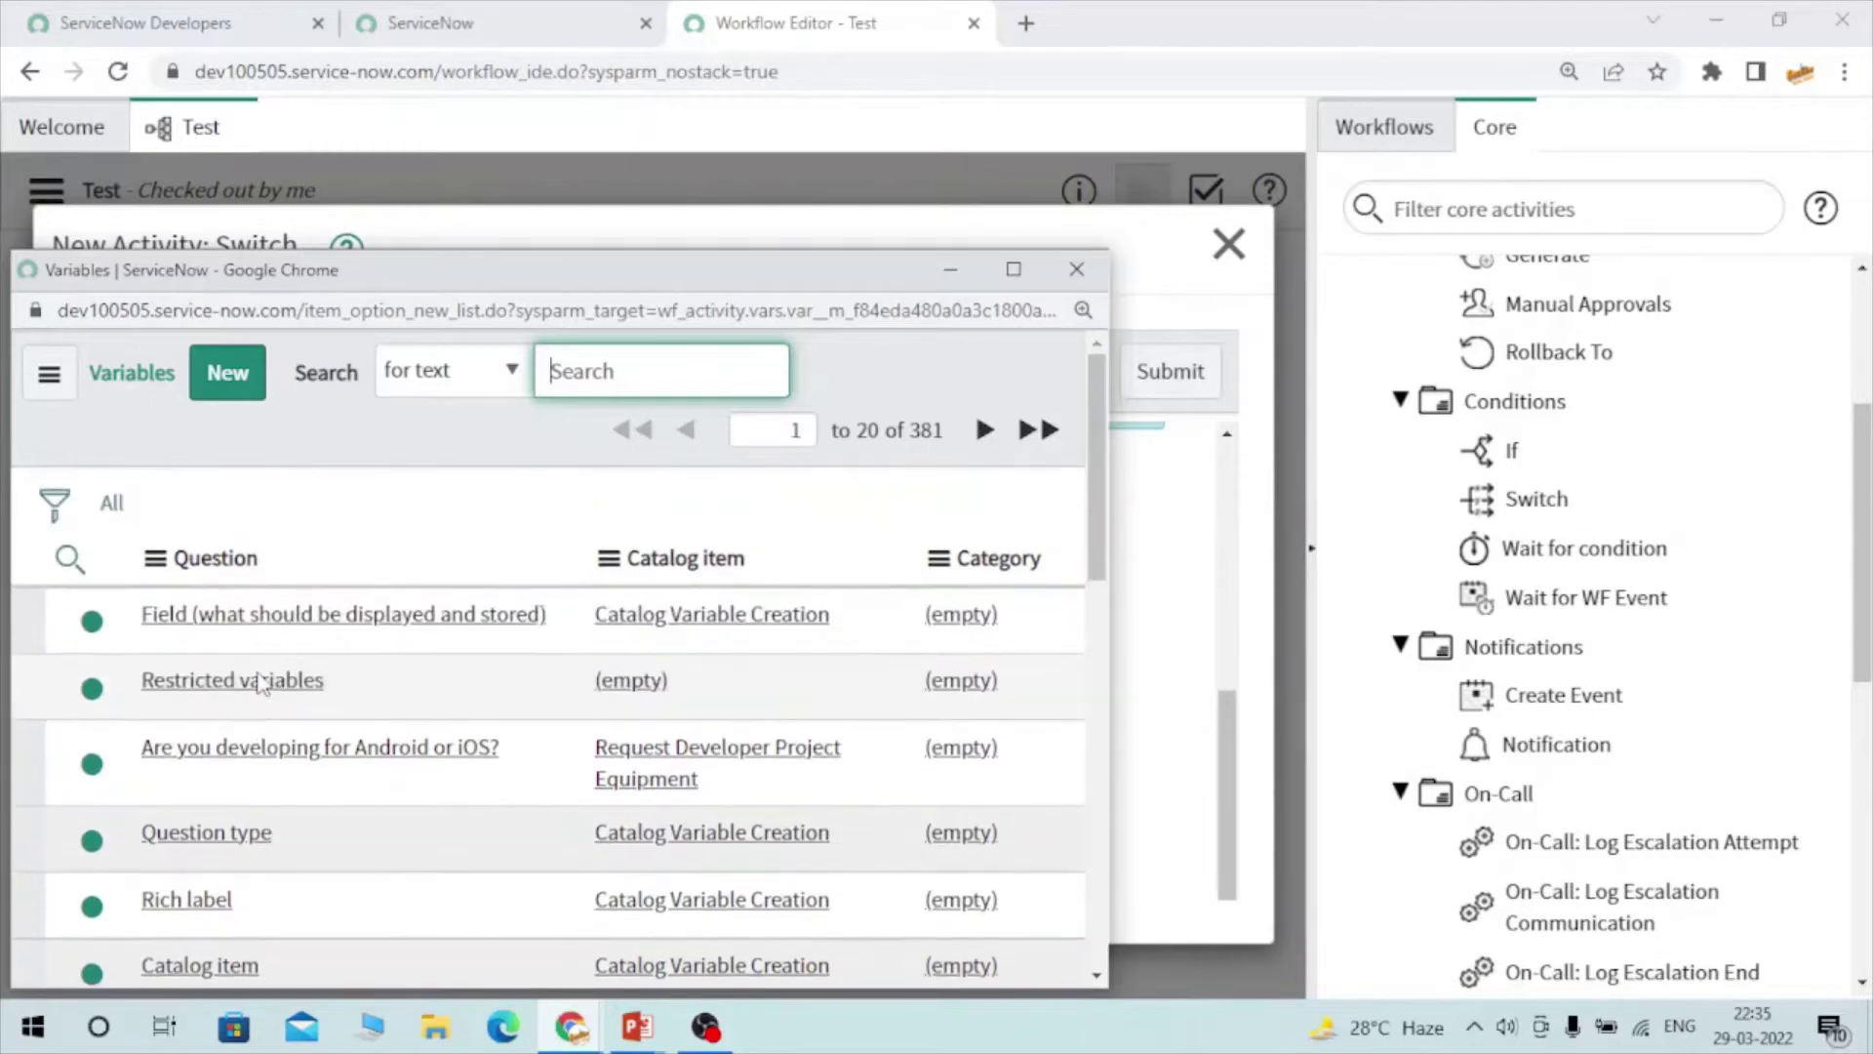
{"action": "left_click", "coordinate": [293, 747]}
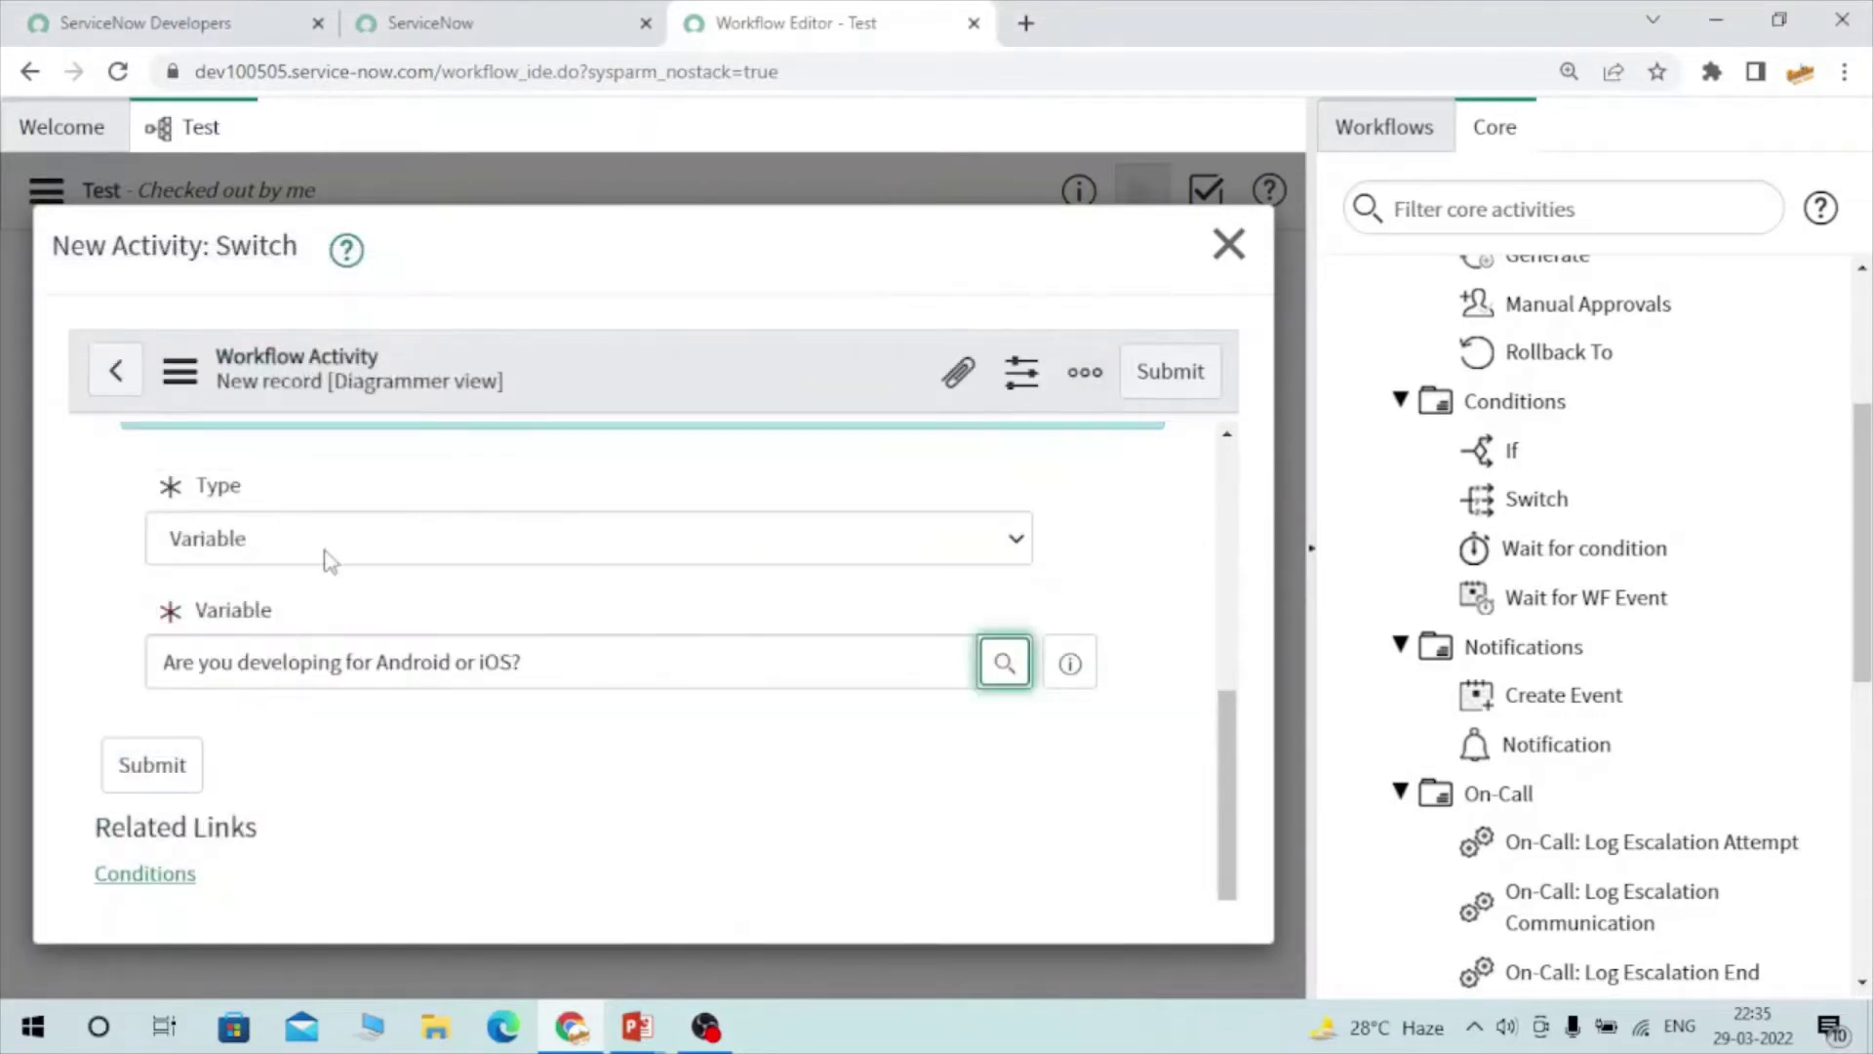
Set the Switch activity's type to Field and choose the Requested Item's Approval field as the condition source
{"action": "left_click", "coordinate": [284, 544]}
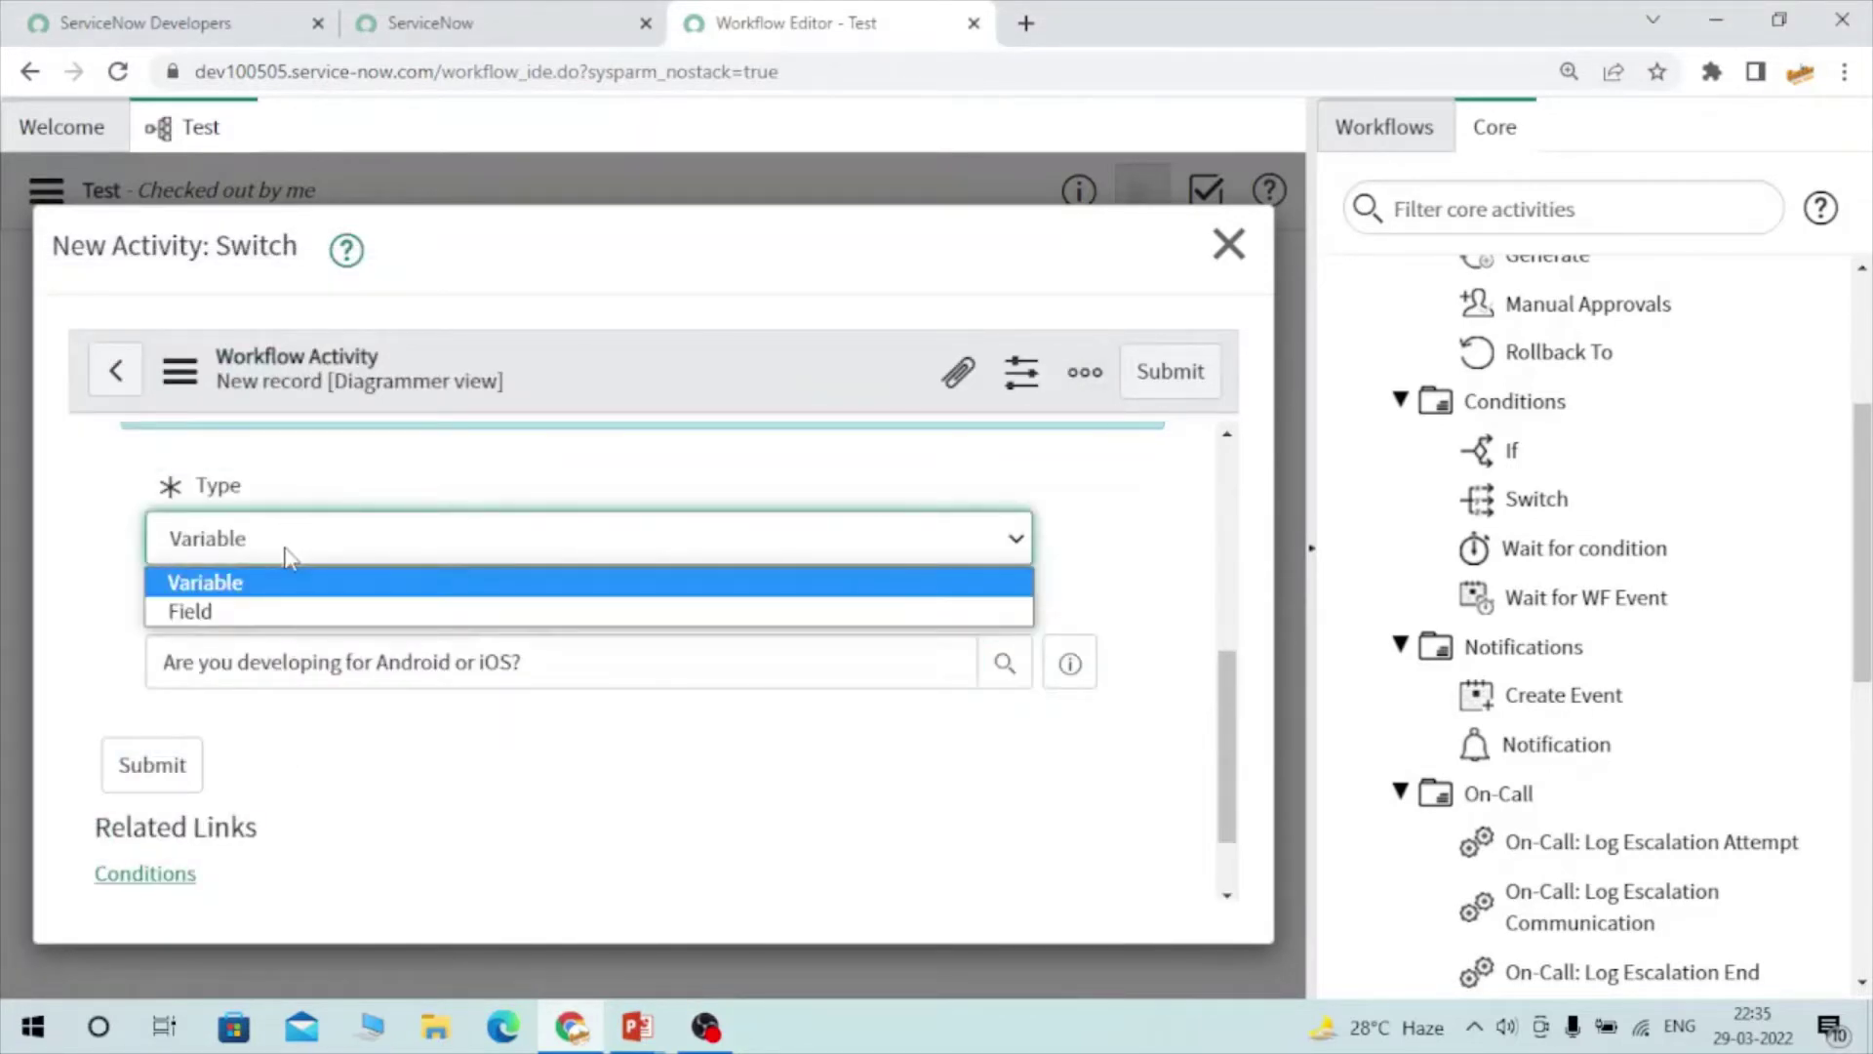
{"action": "left_click", "coordinate": [274, 613]}
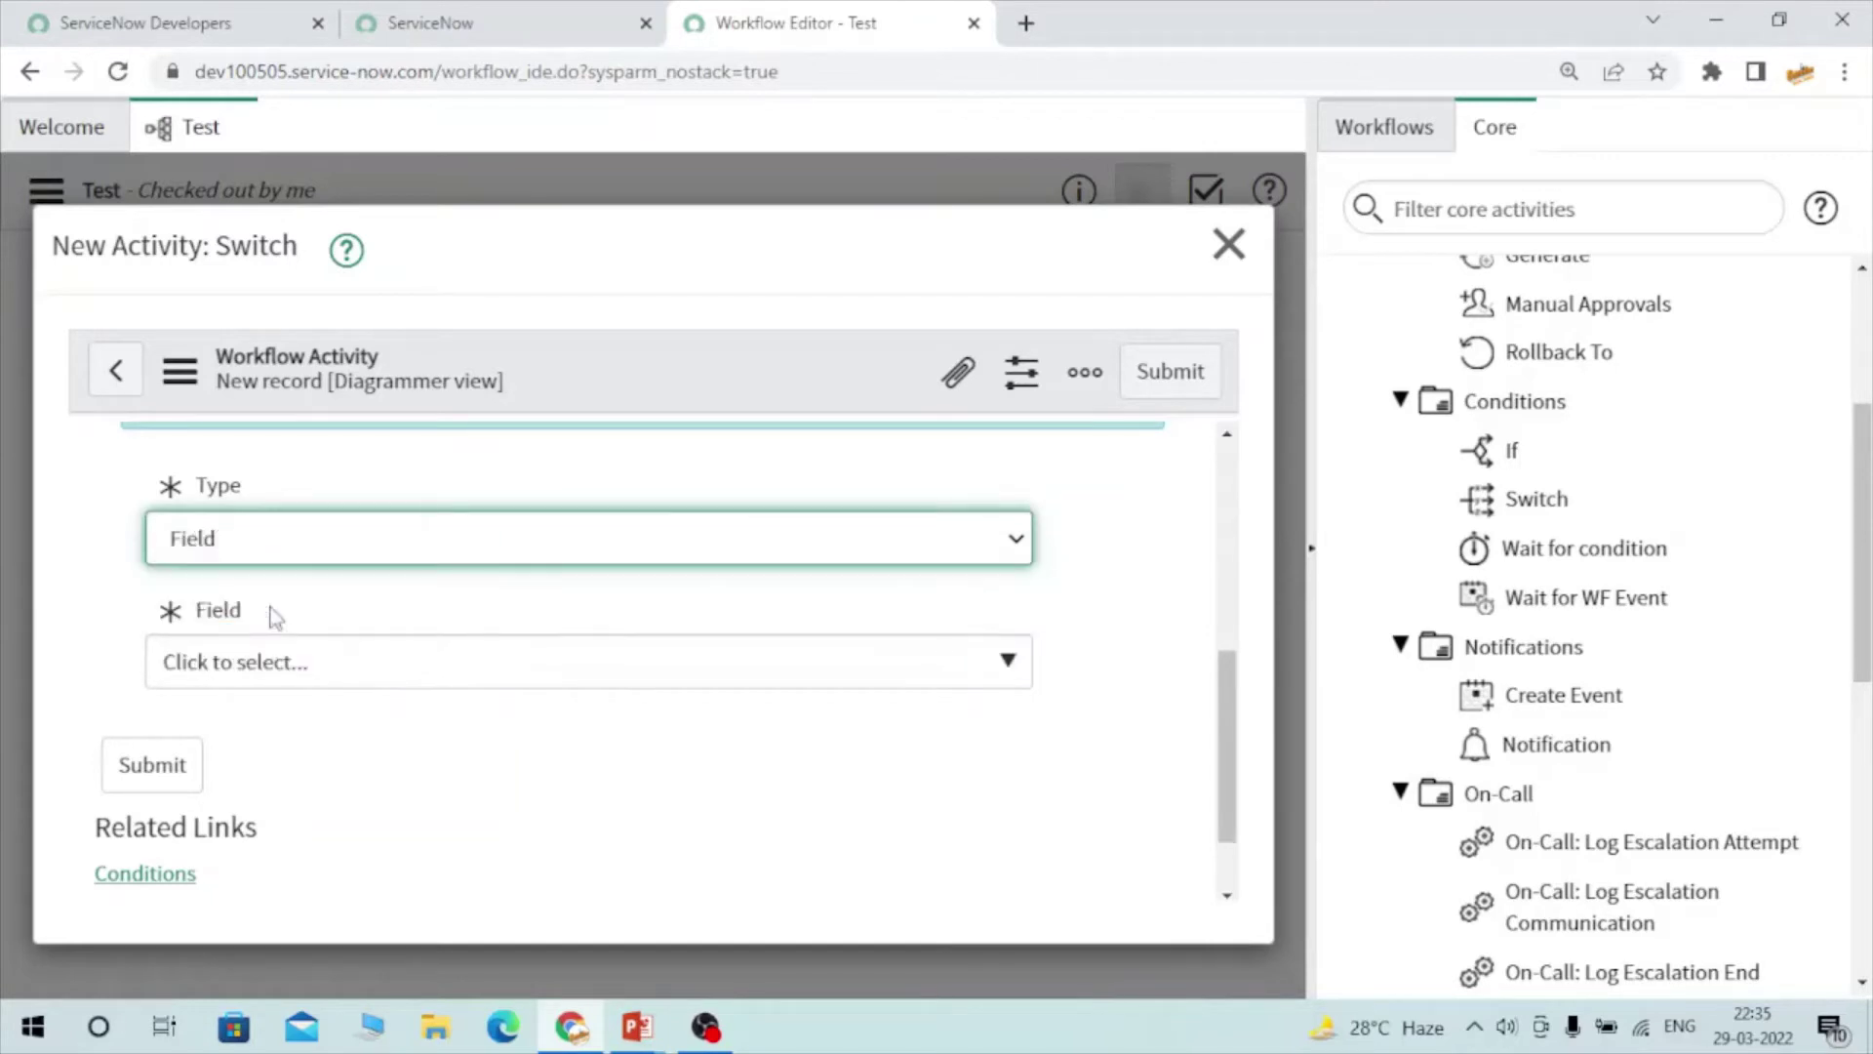
{"action": "left_click", "coordinate": [317, 673]}
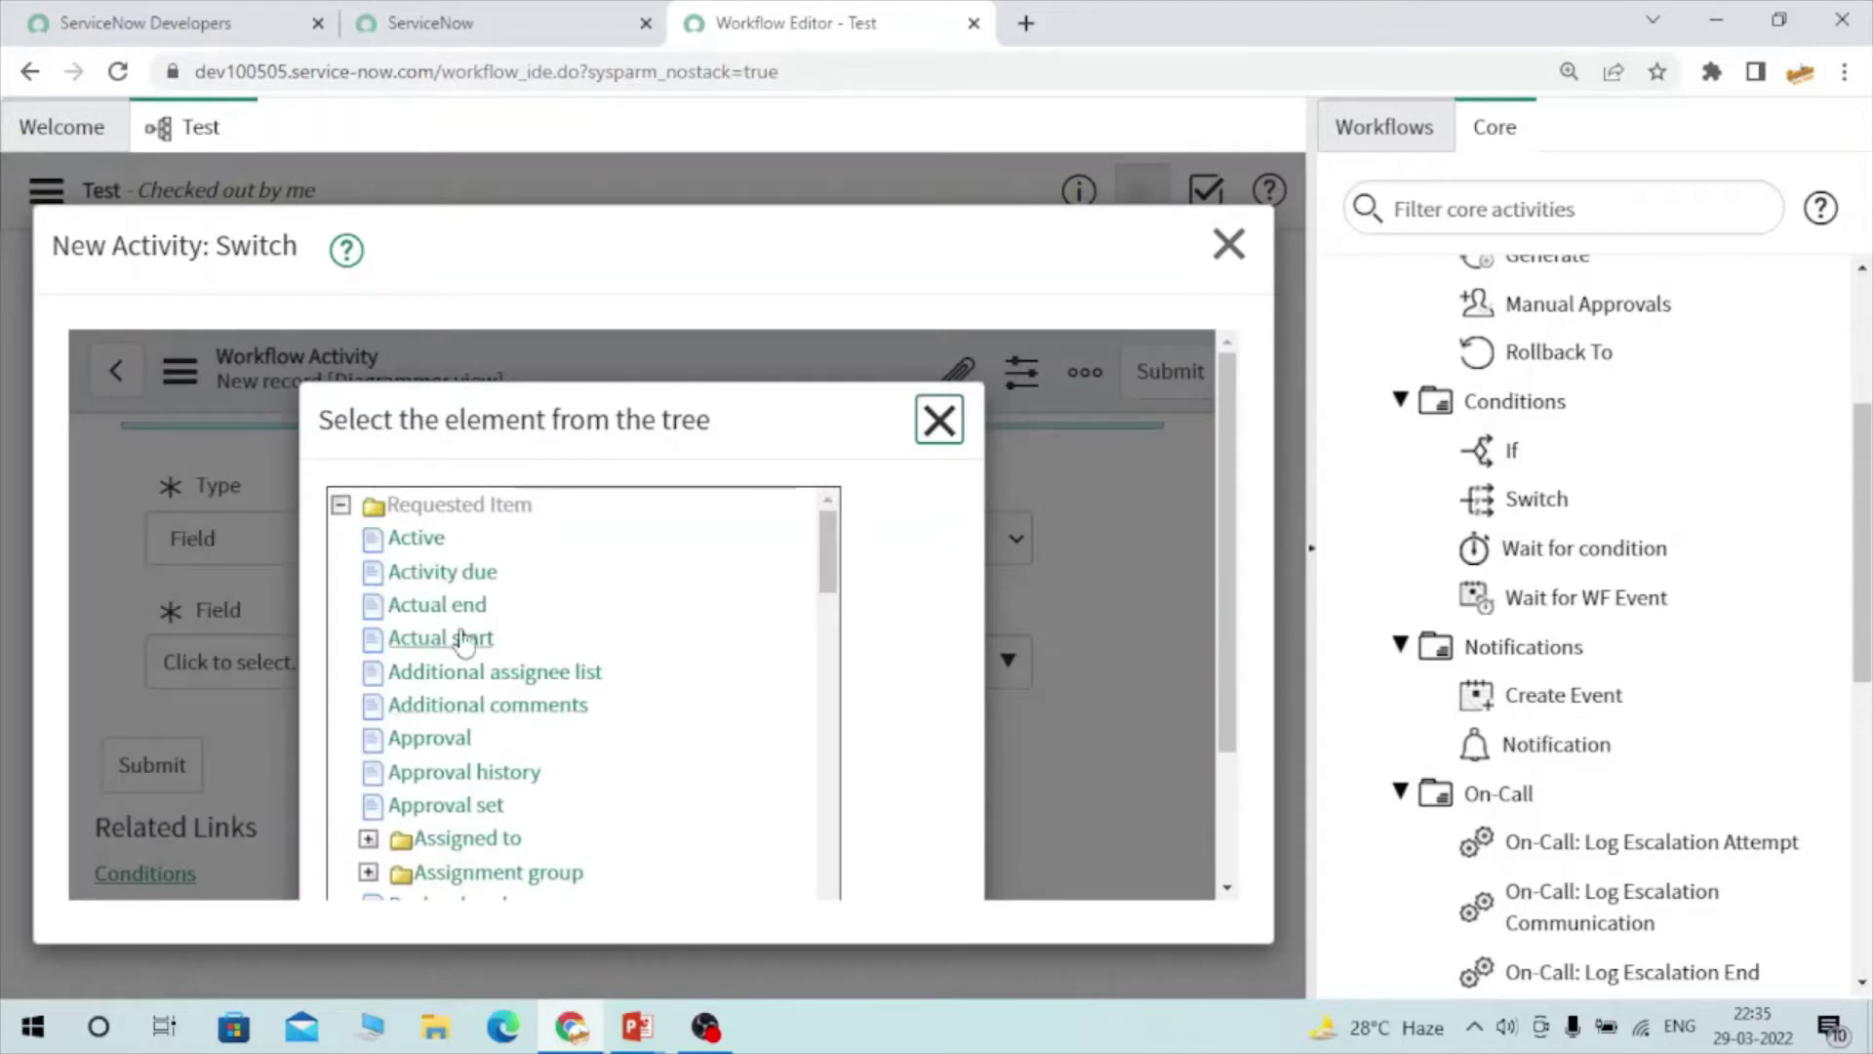
{"action": "scroll", "coordinate": [568, 733], "scroll_direction": "down", "scroll_amount": 3}
{"action": "scroll", "coordinate": [568, 734], "scroll_direction": "down", "scroll_amount": 10}
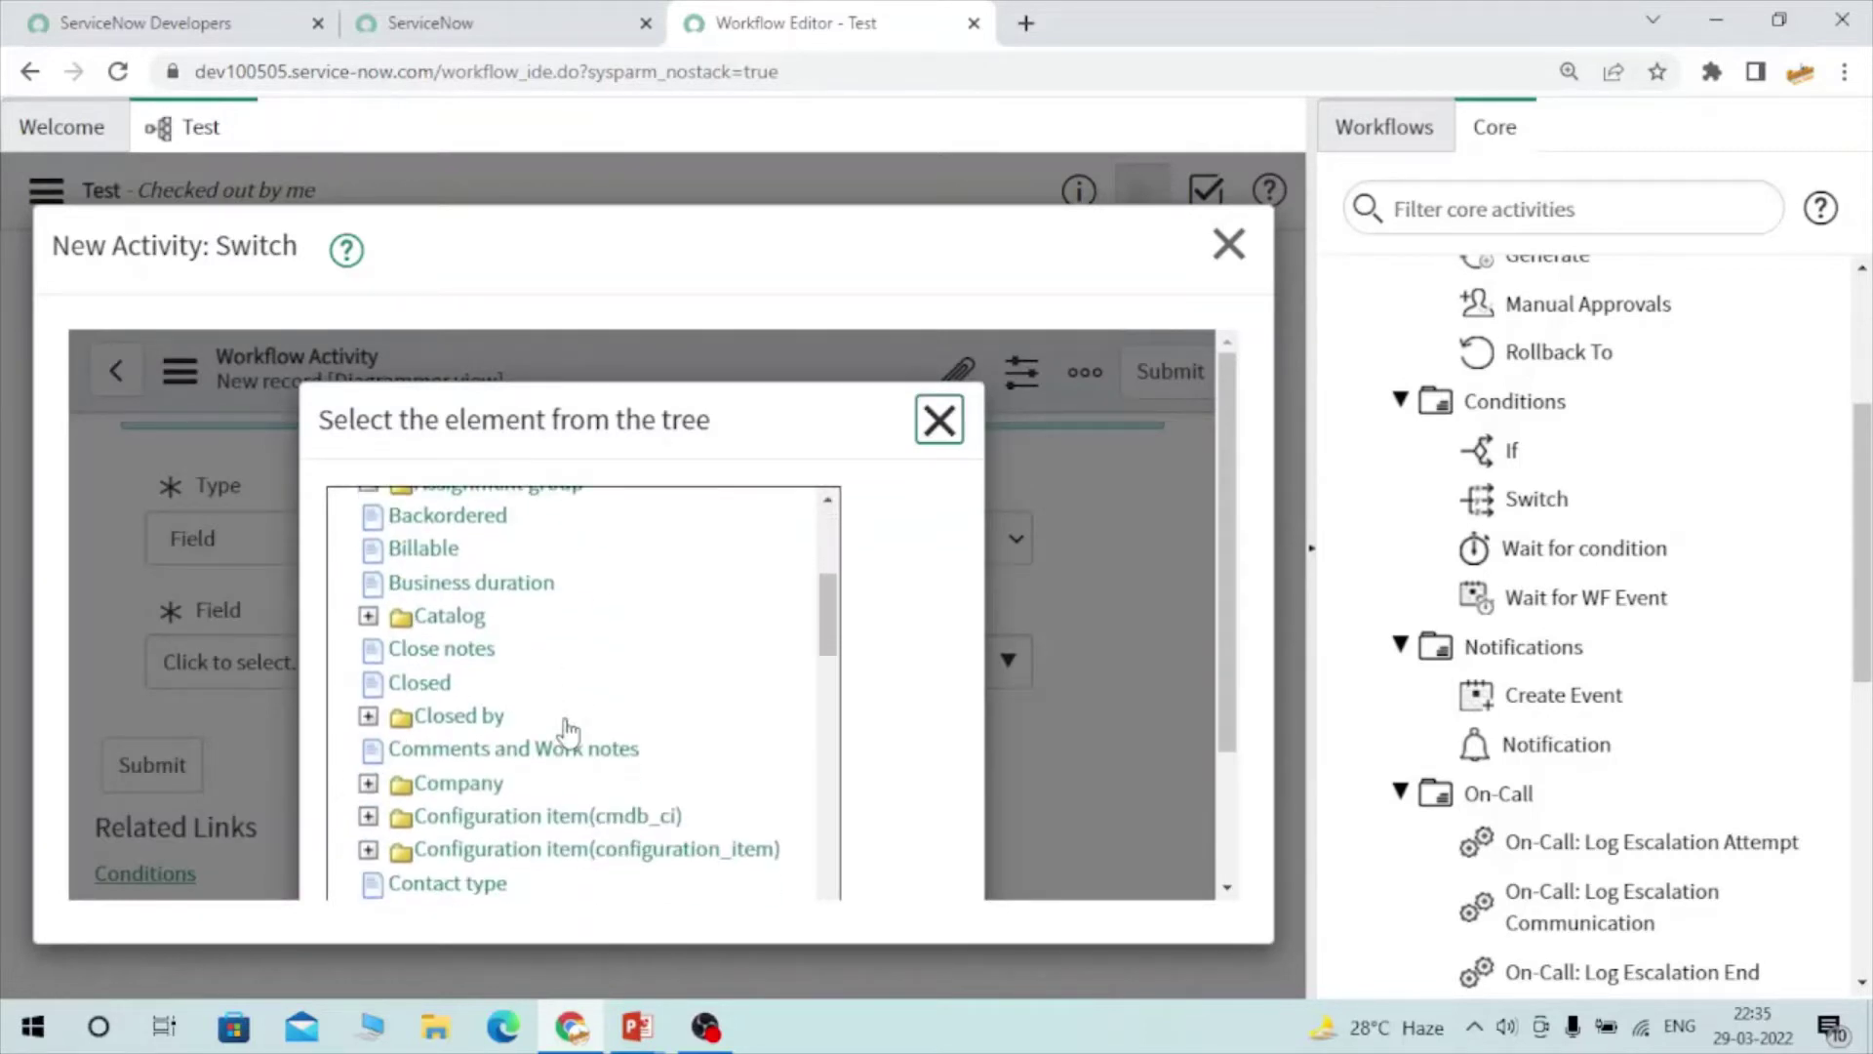
{"action": "scroll", "coordinate": [617, 724], "scroll_direction": "down", "scroll_amount": 1}
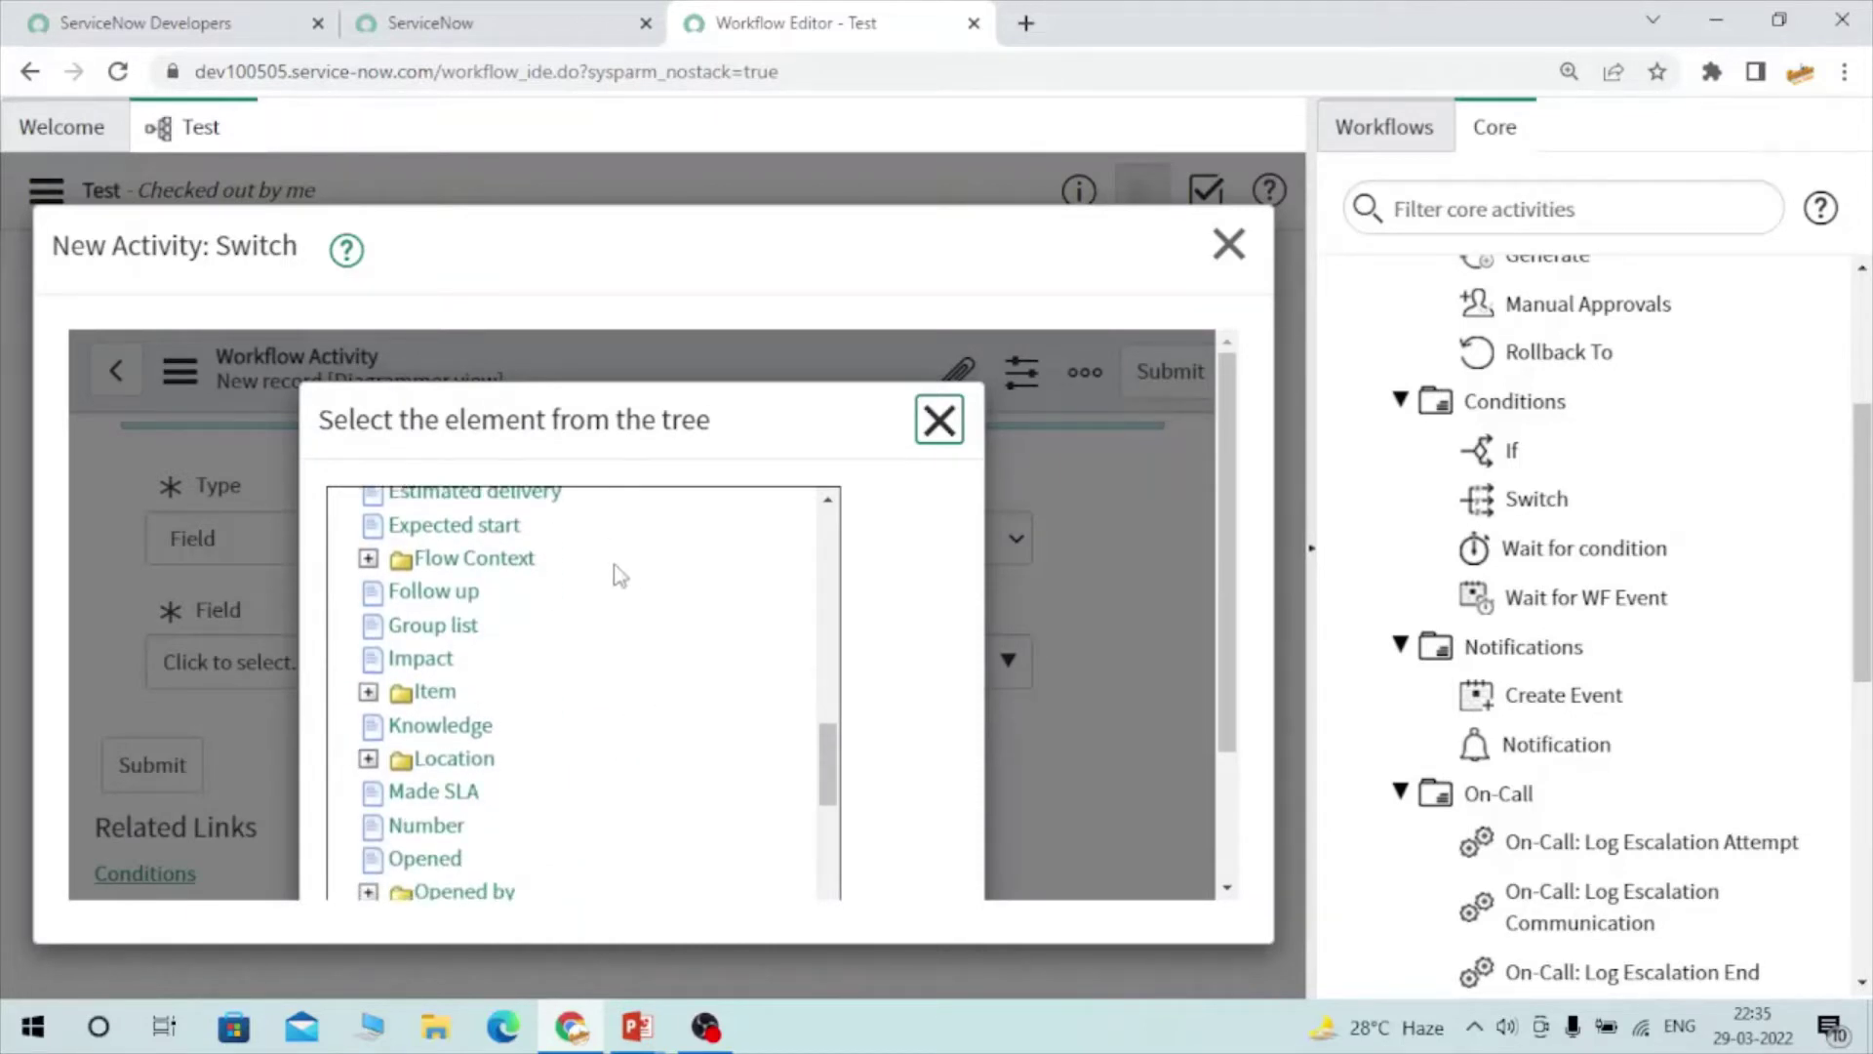
{"action": "scroll", "coordinate": [615, 575], "scroll_direction": "up", "scroll_amount": 15}
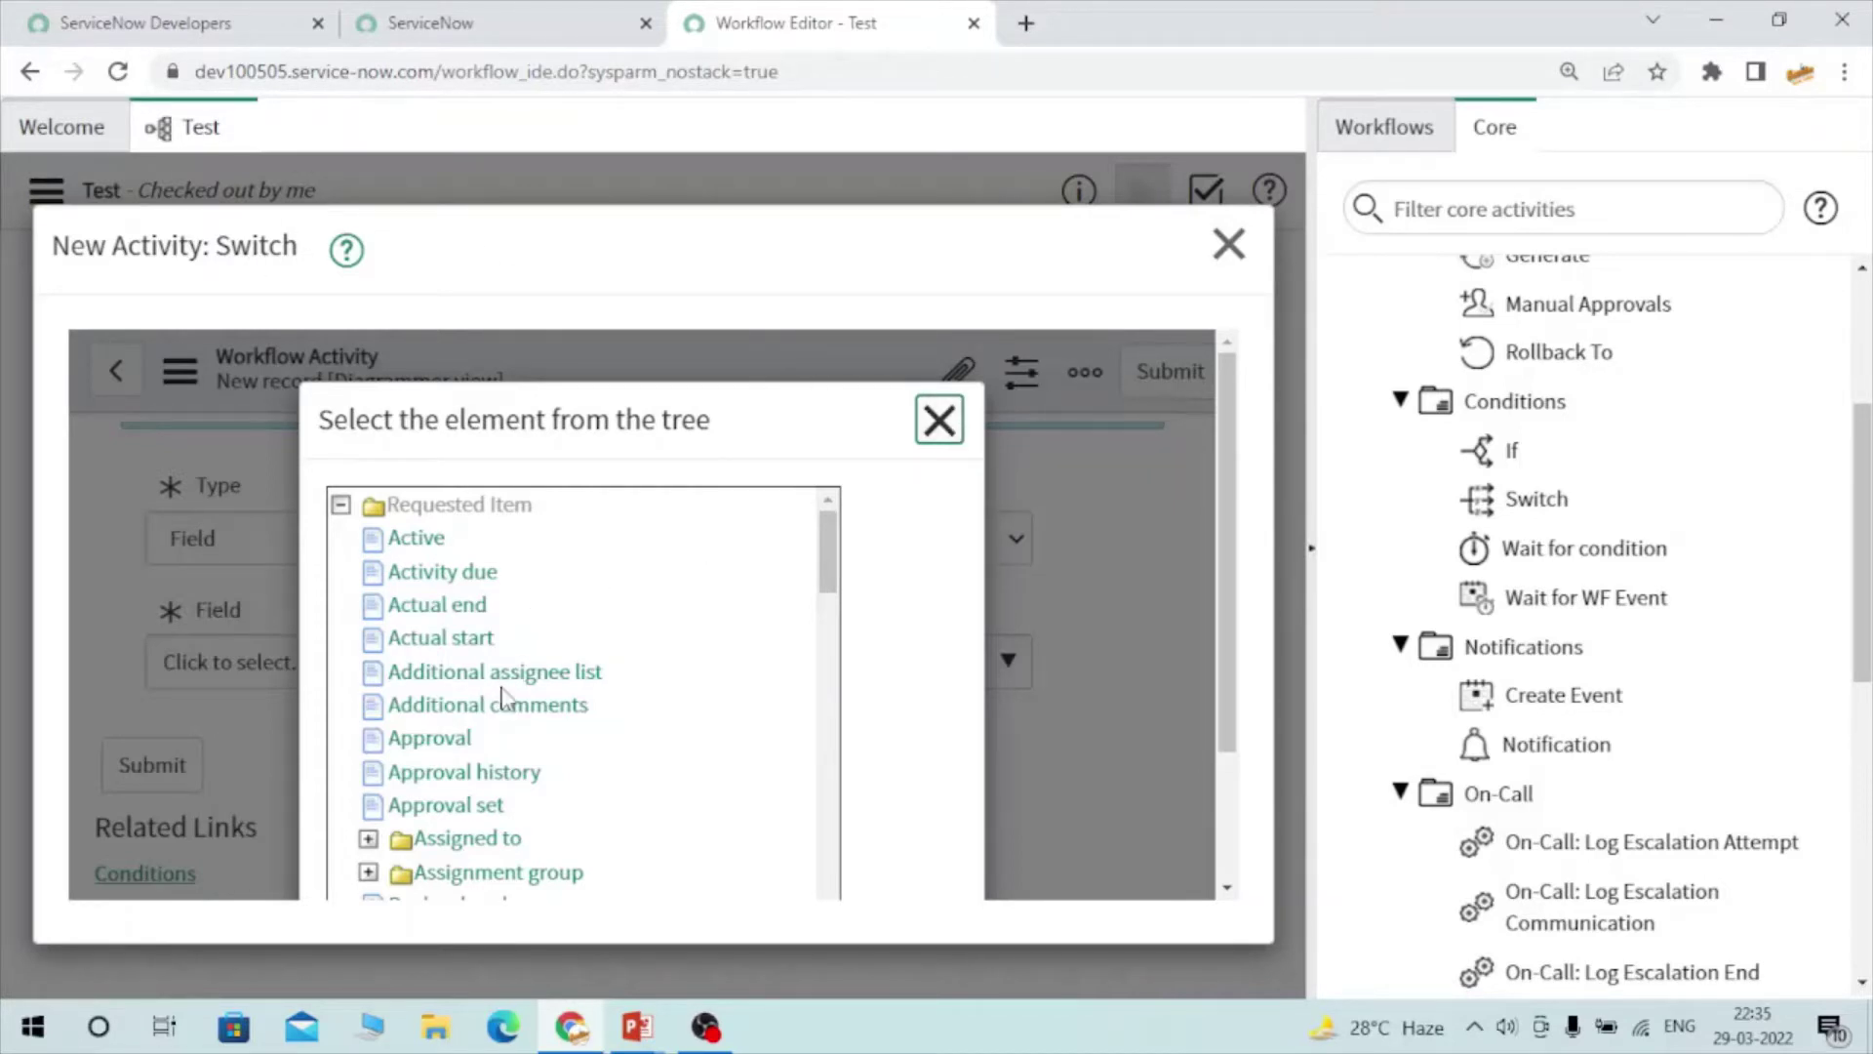
{"action": "left_click", "coordinate": [424, 747]}
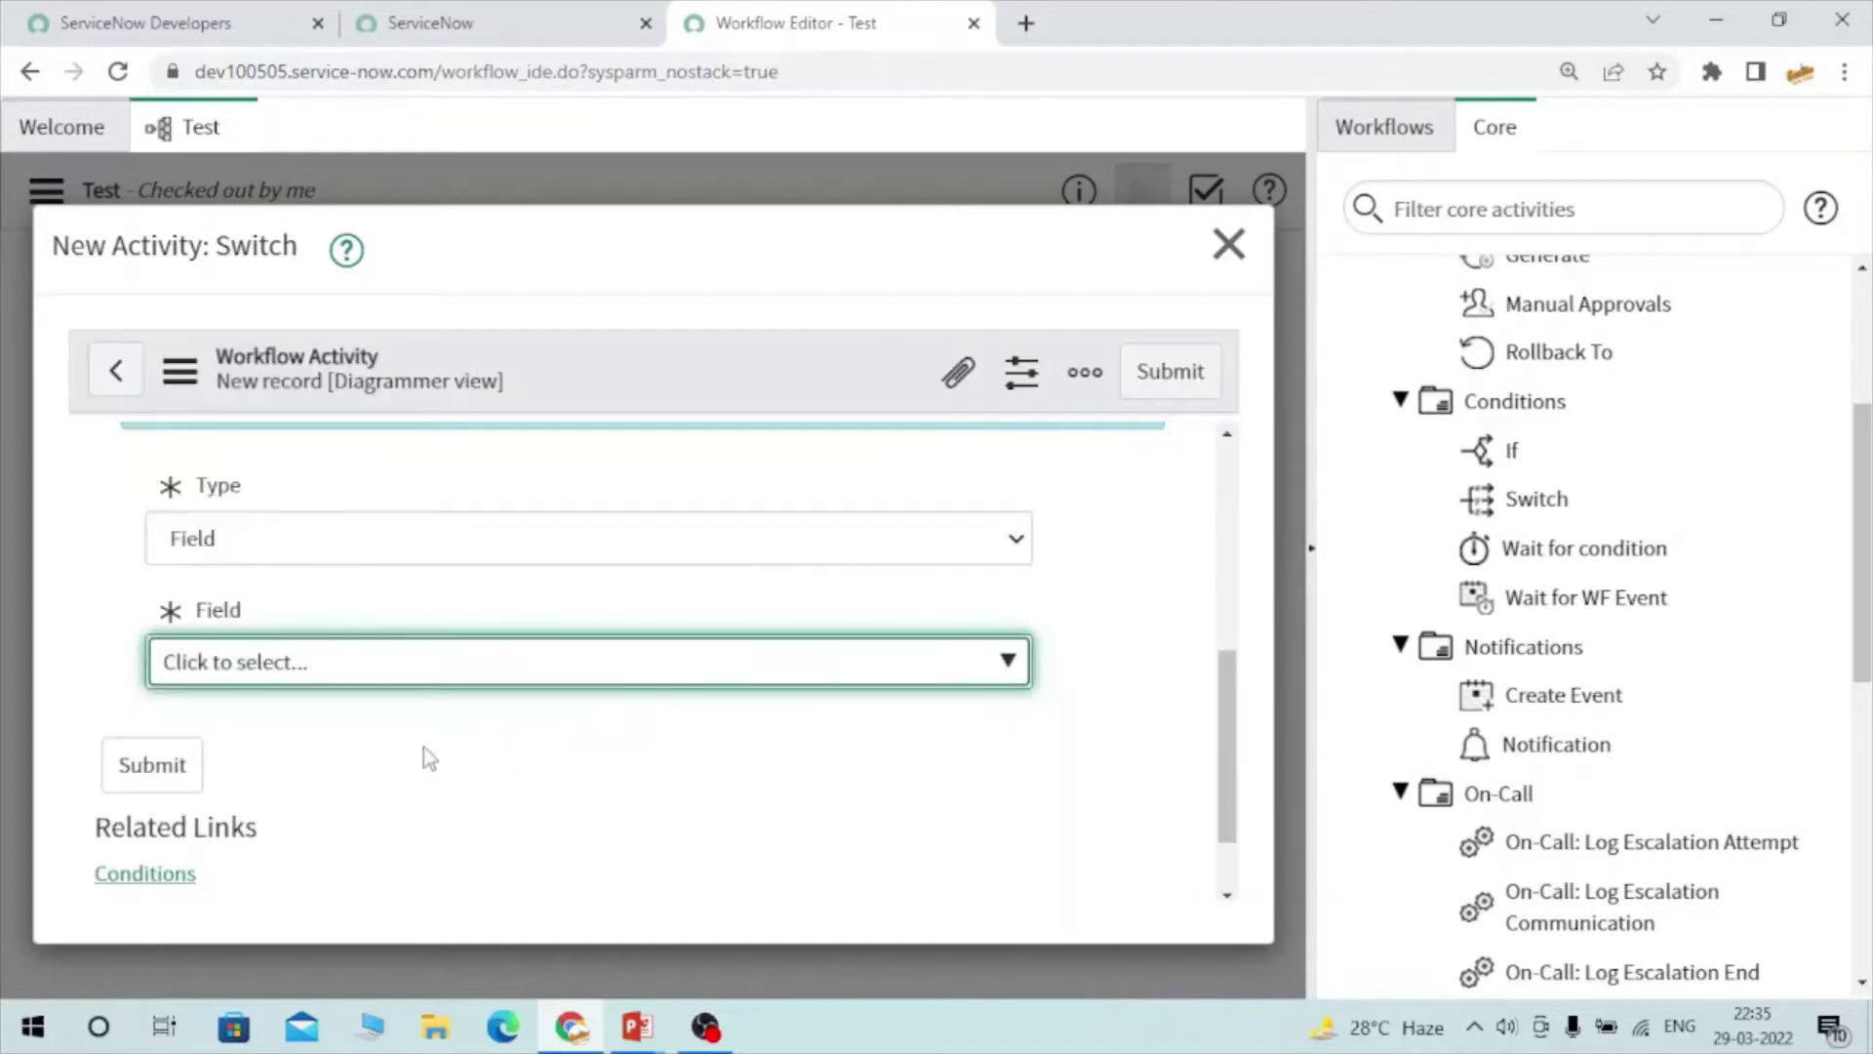
Name the activity "switch activity - test", submit it, and place it over the If activity between Begin and End
{"action": "left_click", "coordinate": [282, 600]}
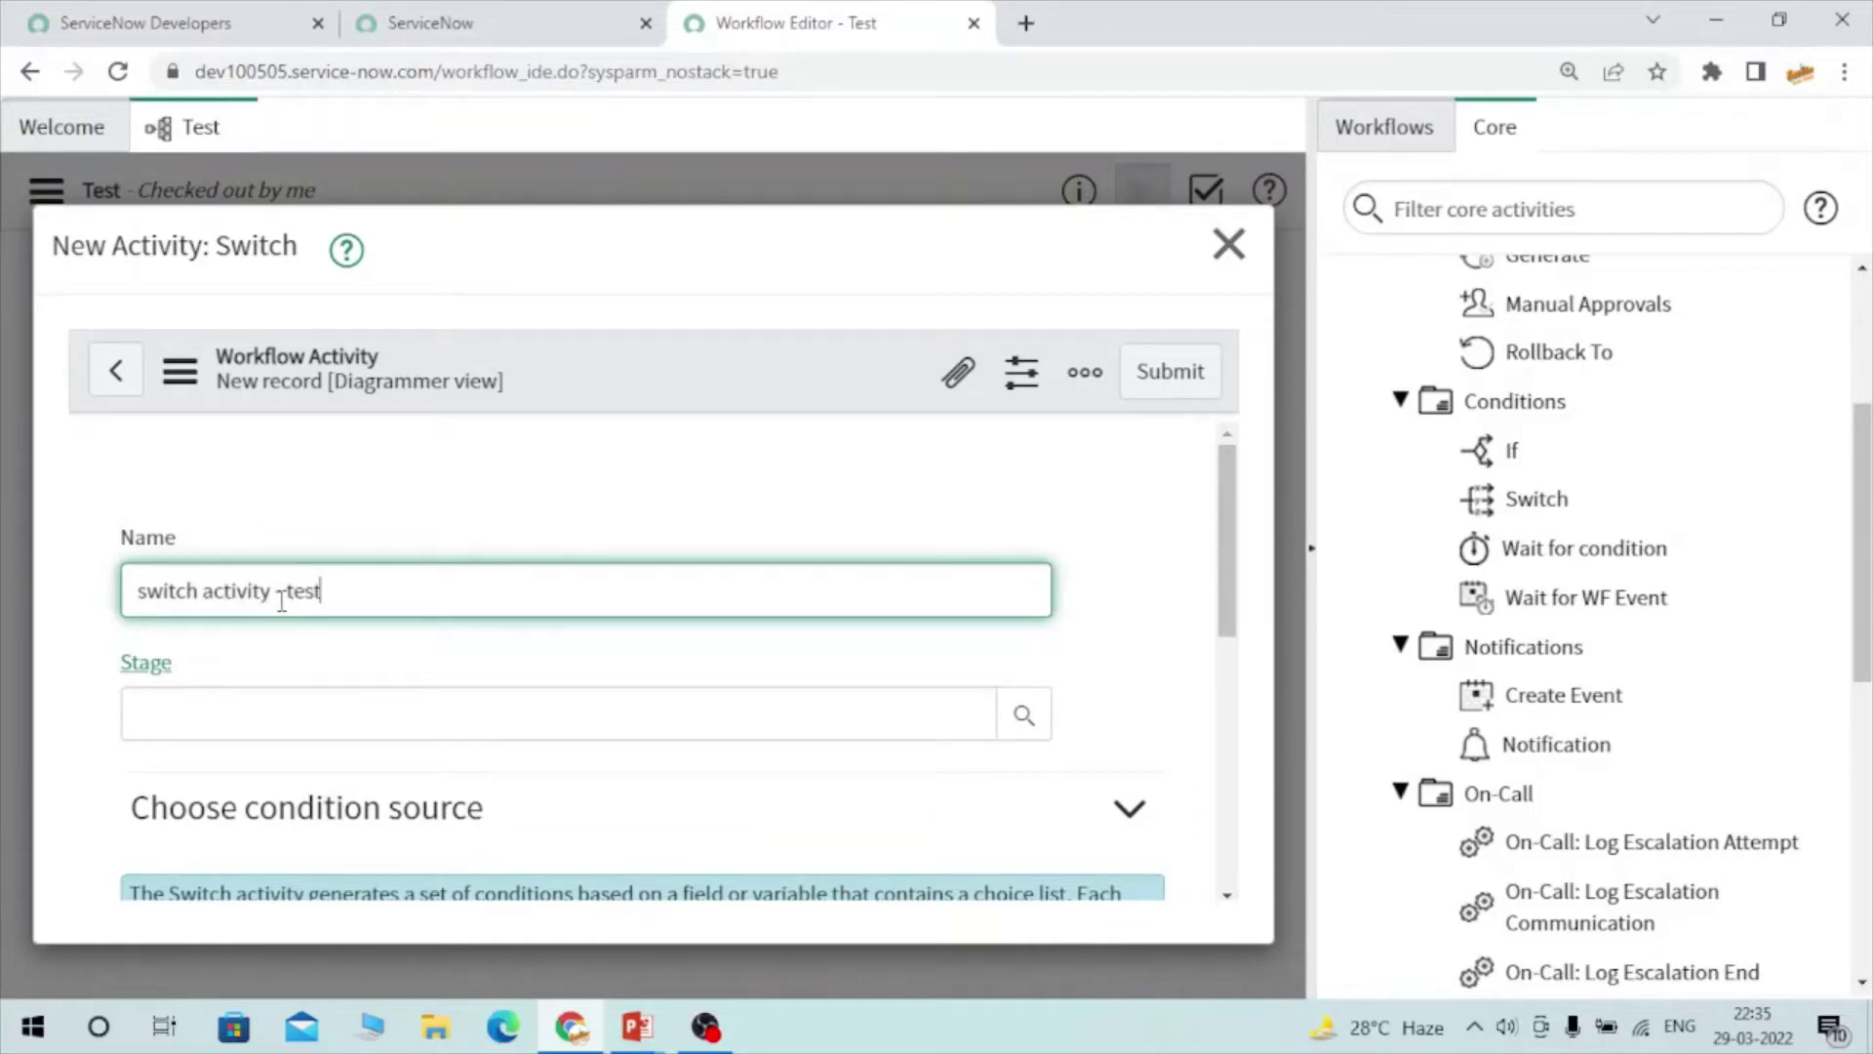
{"action": "left_click", "coordinate": [1171, 371]}
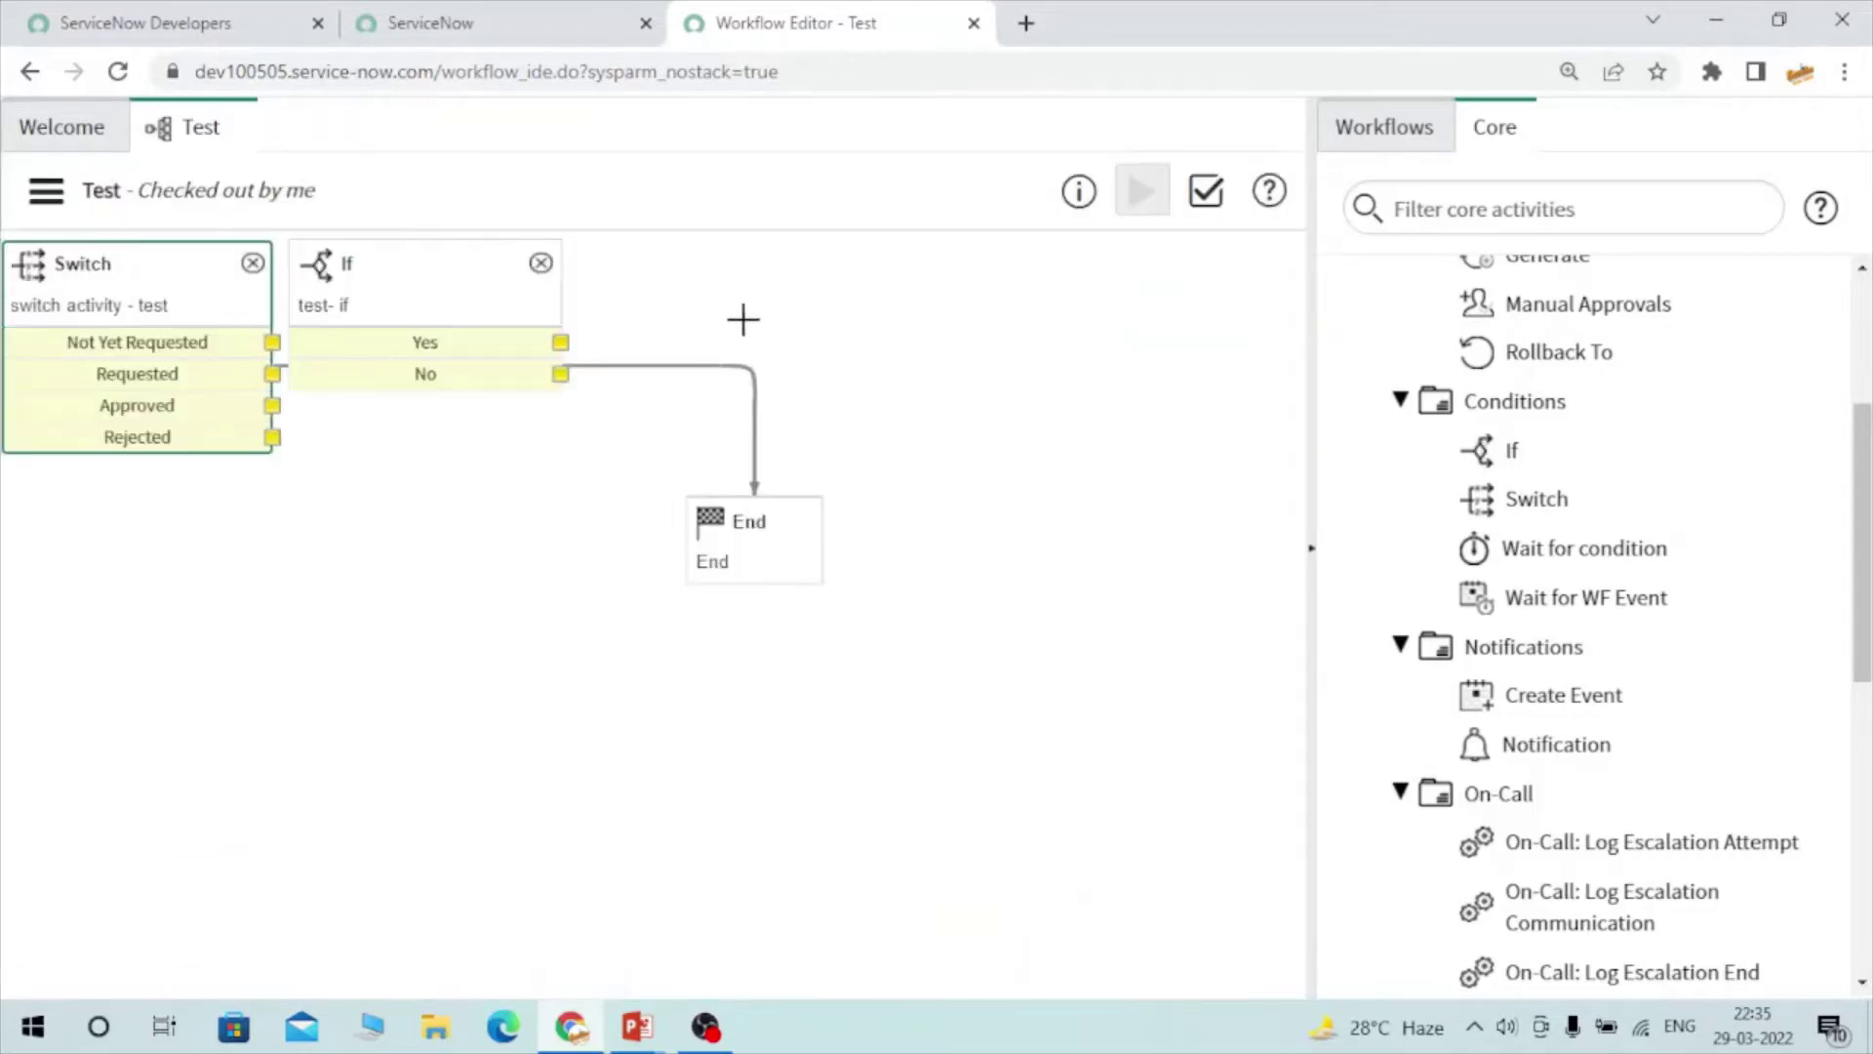
{"action": "left_click_drag", "start_coordinate": [148, 283], "coordinate": [434, 266]}
{"action": "mouse_move", "coordinate": [441, 256]}
{"action": "left_mouse_down"}
{"action": "mouse_move", "coordinate": [479, 262]}
{"action": "mouse_move", "coordinate": [425, 261]}
{"action": "left_mouse_up"}
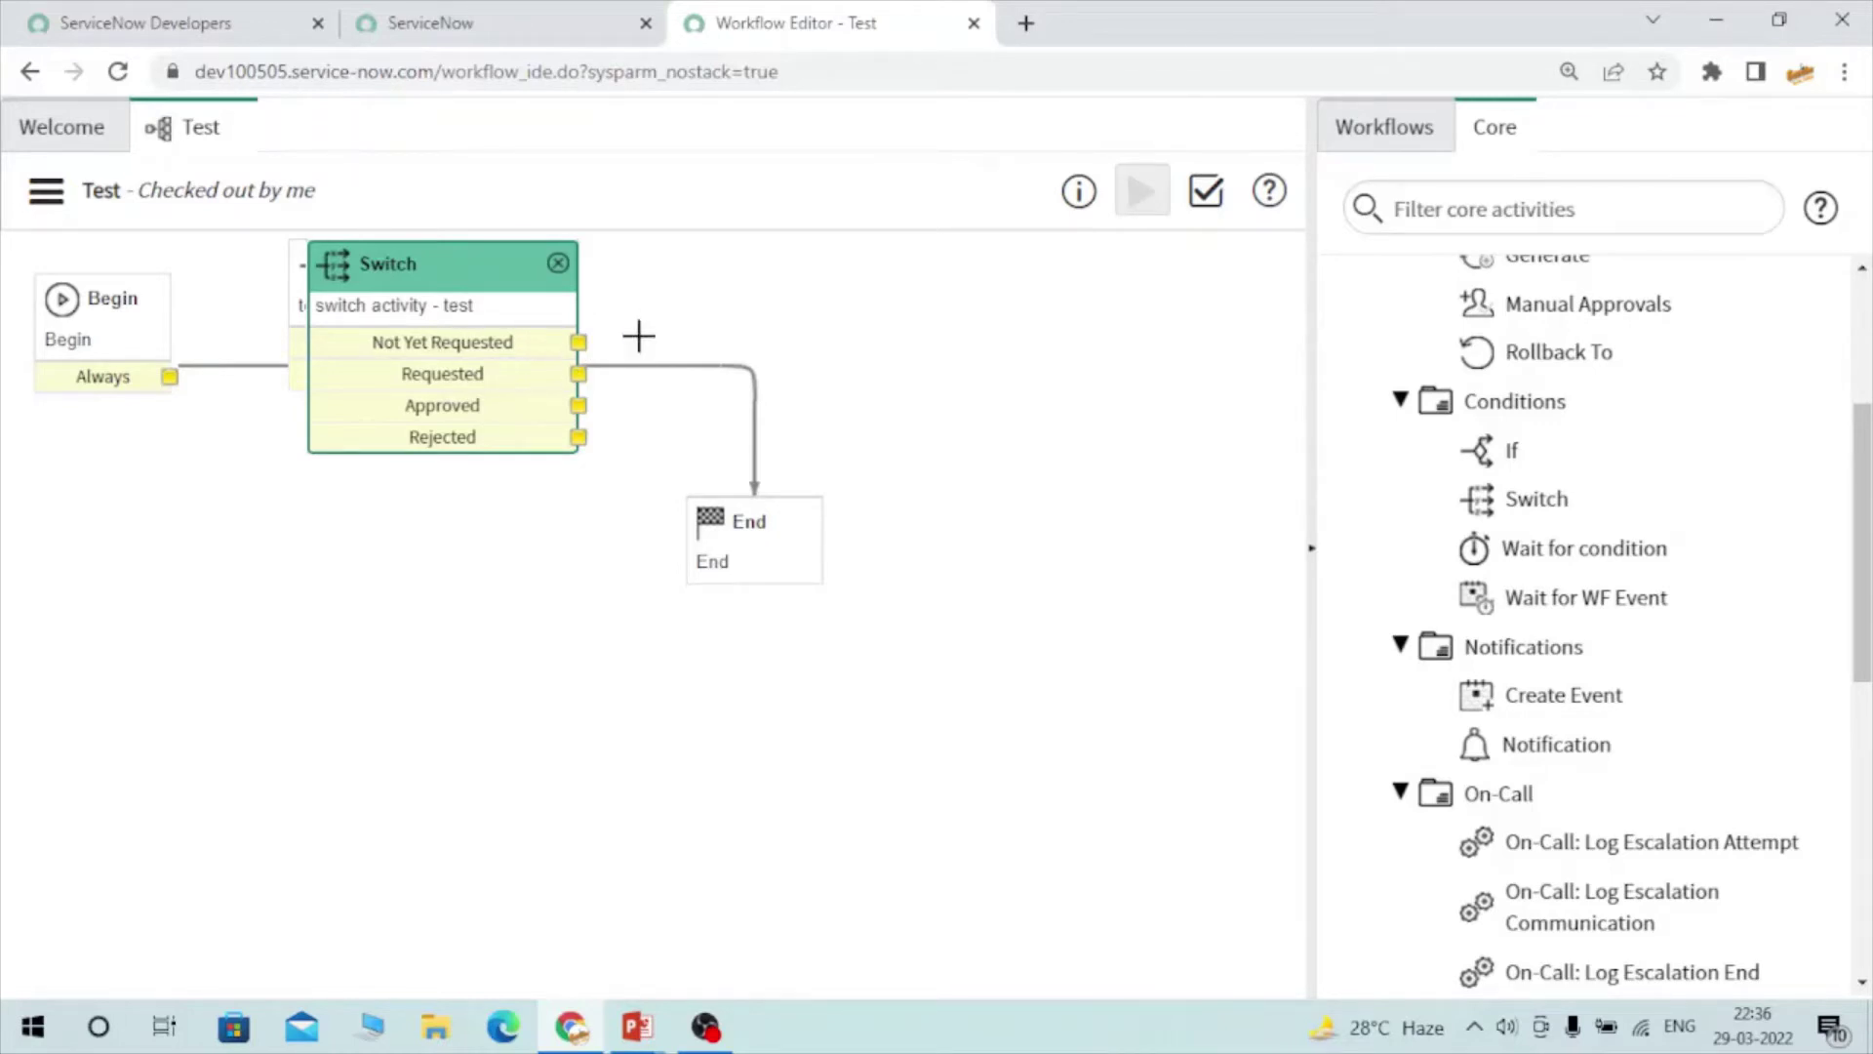
Try to draw transitions from the Switch activity's Not Yet Requested and Requested outputs
{"action": "left_click", "coordinate": [578, 343]}
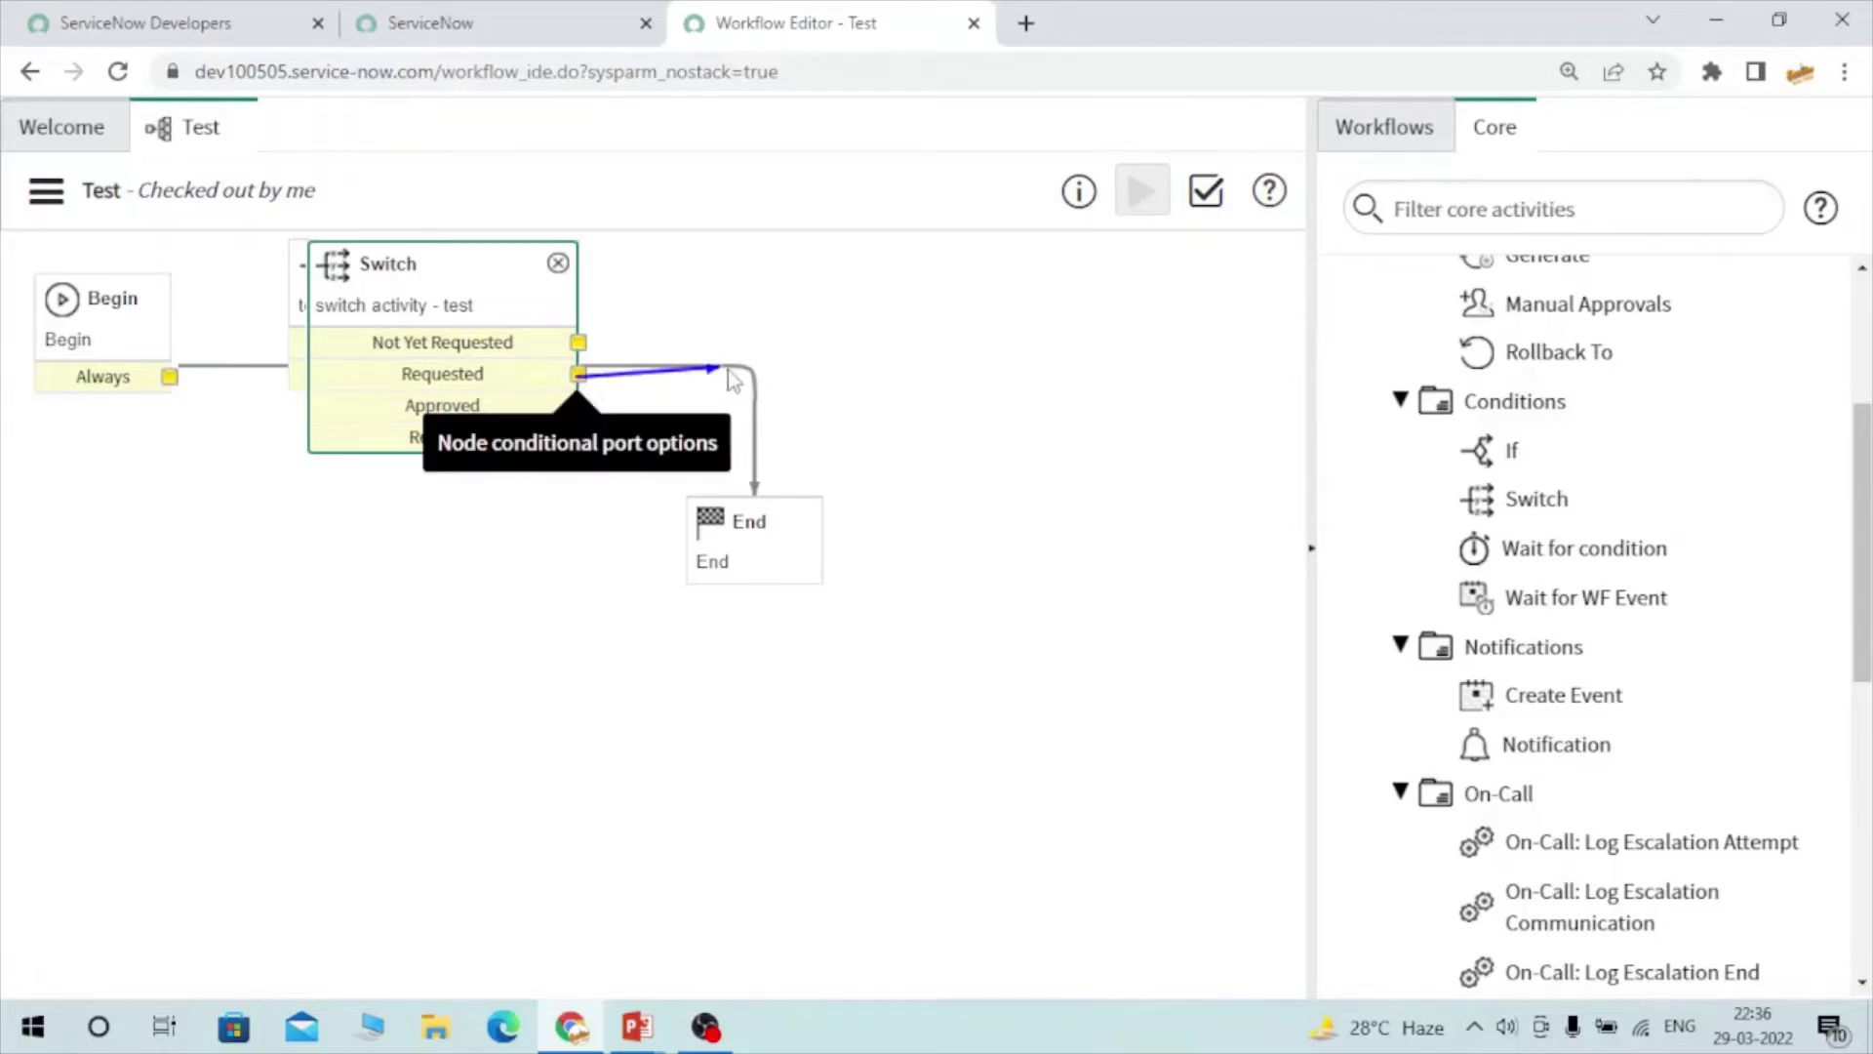
{"action": "left_click_drag", "start_coordinate": [578, 373], "coordinate": [857, 278]}
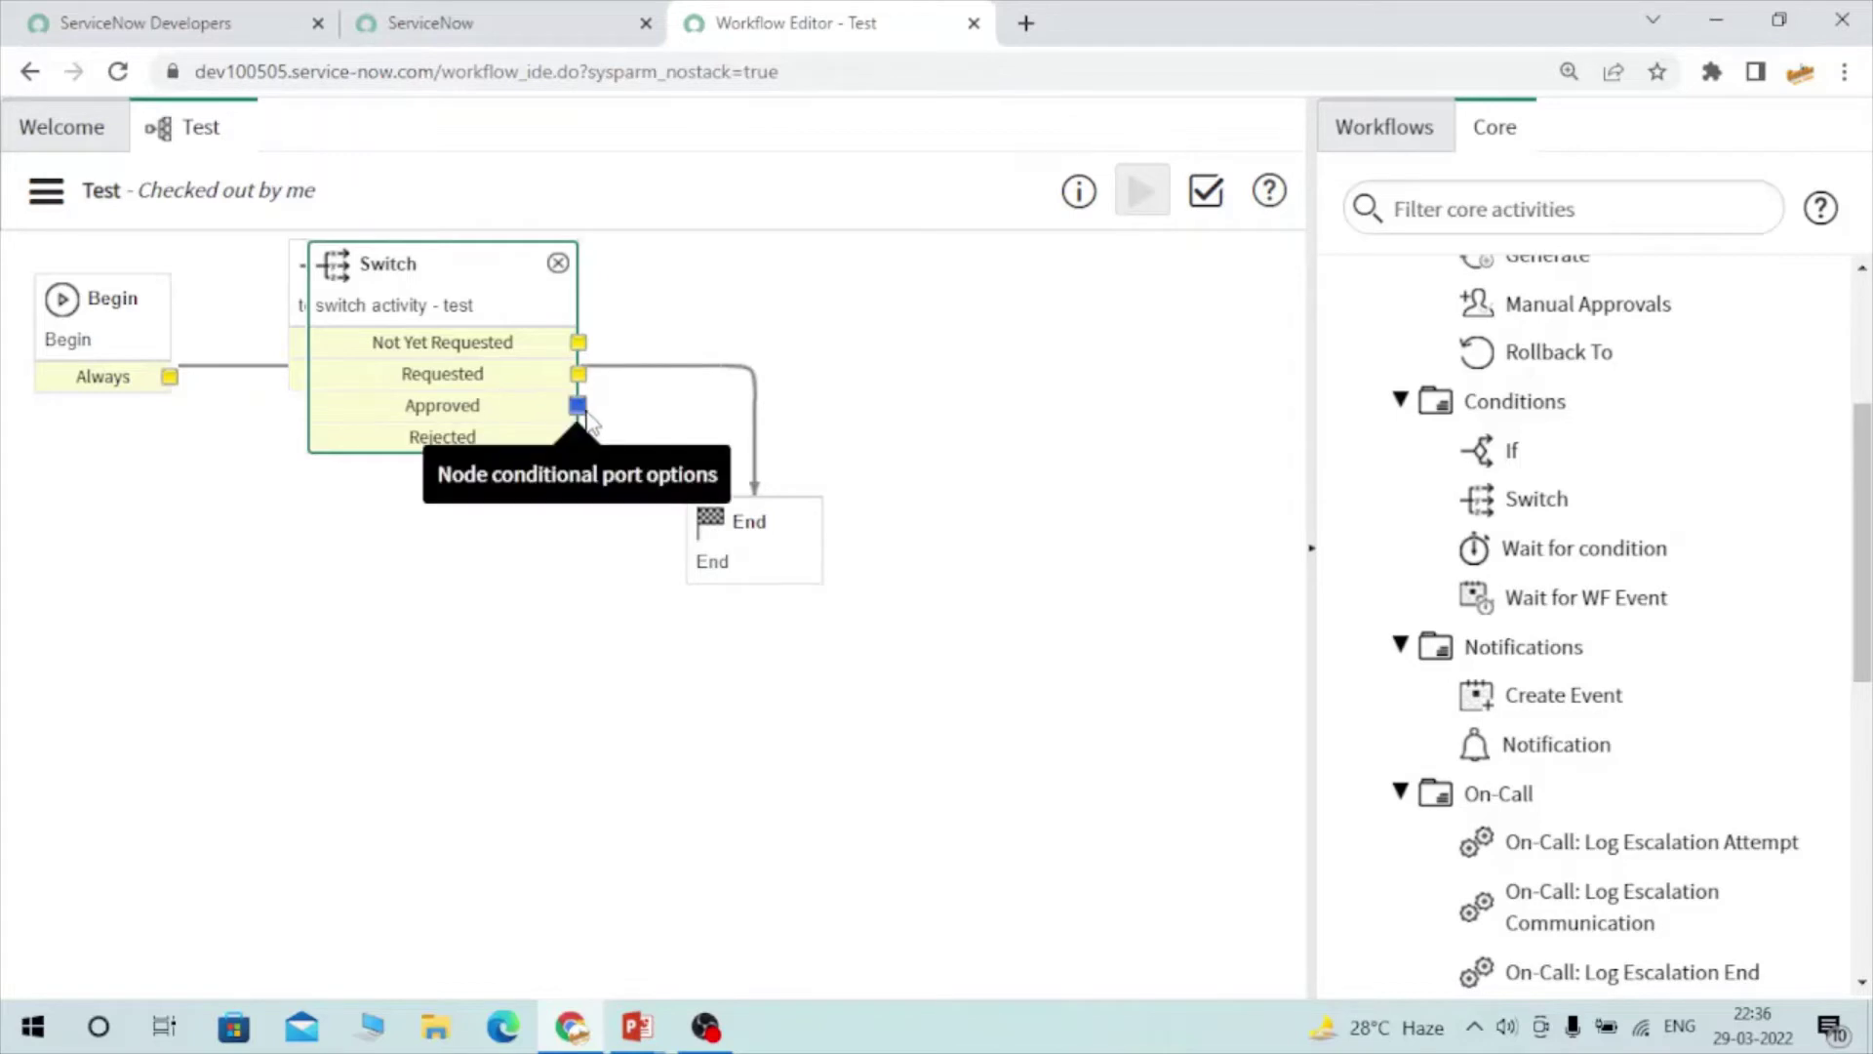
Connect the Switch activity's Approved output to End and try to draw a transition from its Rejected output
{"action": "left_click_drag", "start_coordinate": [579, 407], "coordinate": [747, 525]}
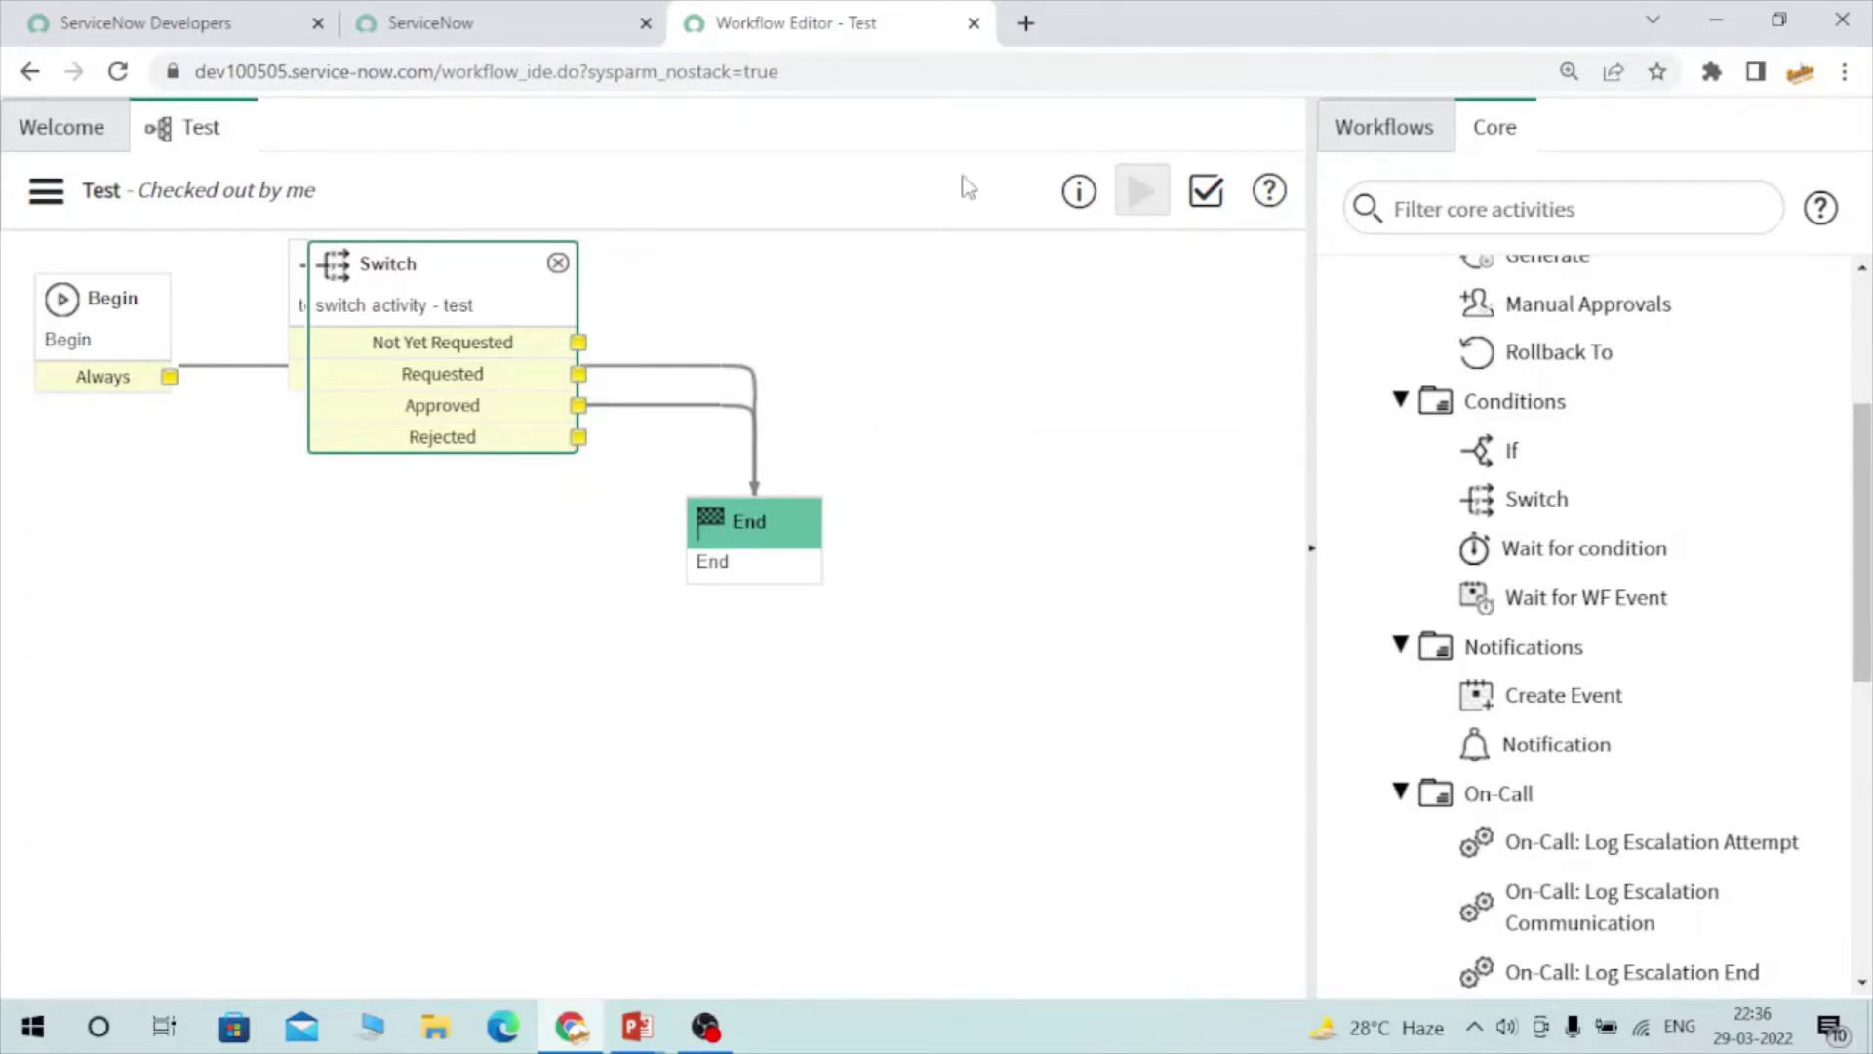
{"action": "left_click_drag", "start_coordinate": [579, 437], "coordinate": [886, 353]}
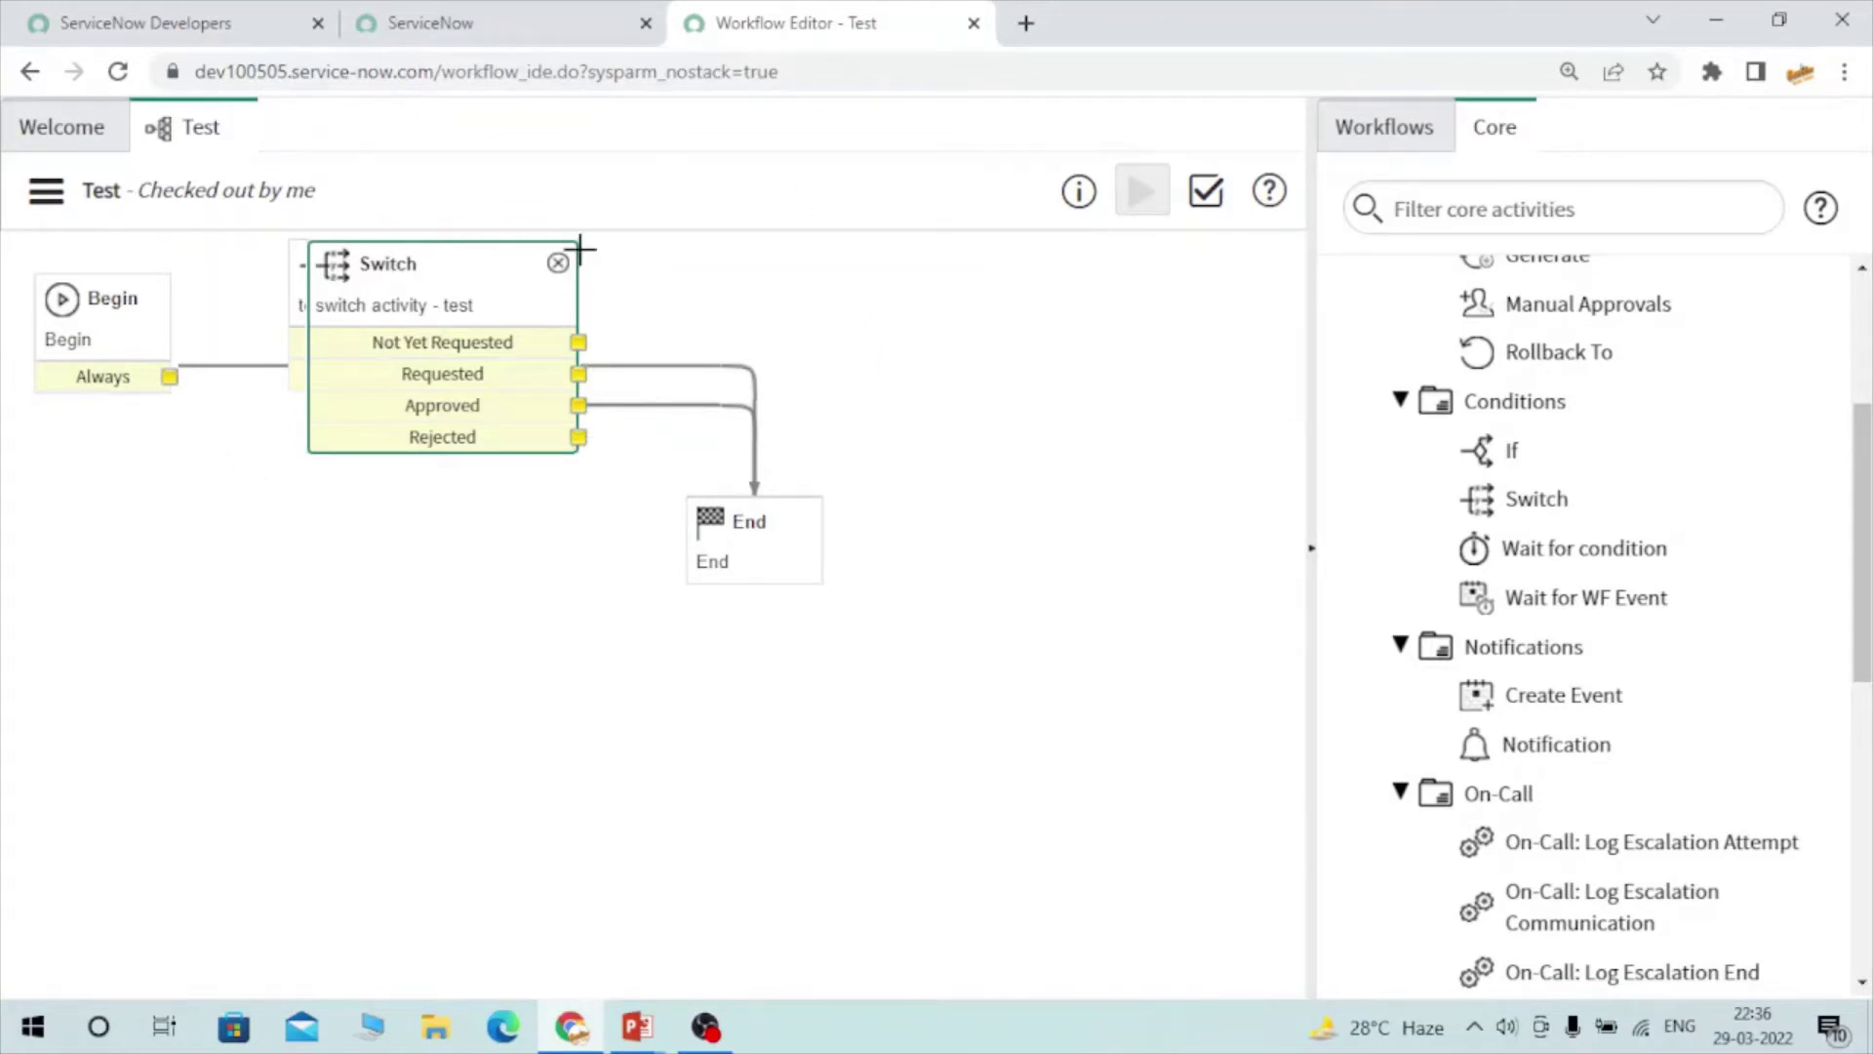
{"action": "left_click", "coordinate": [447, 265]}
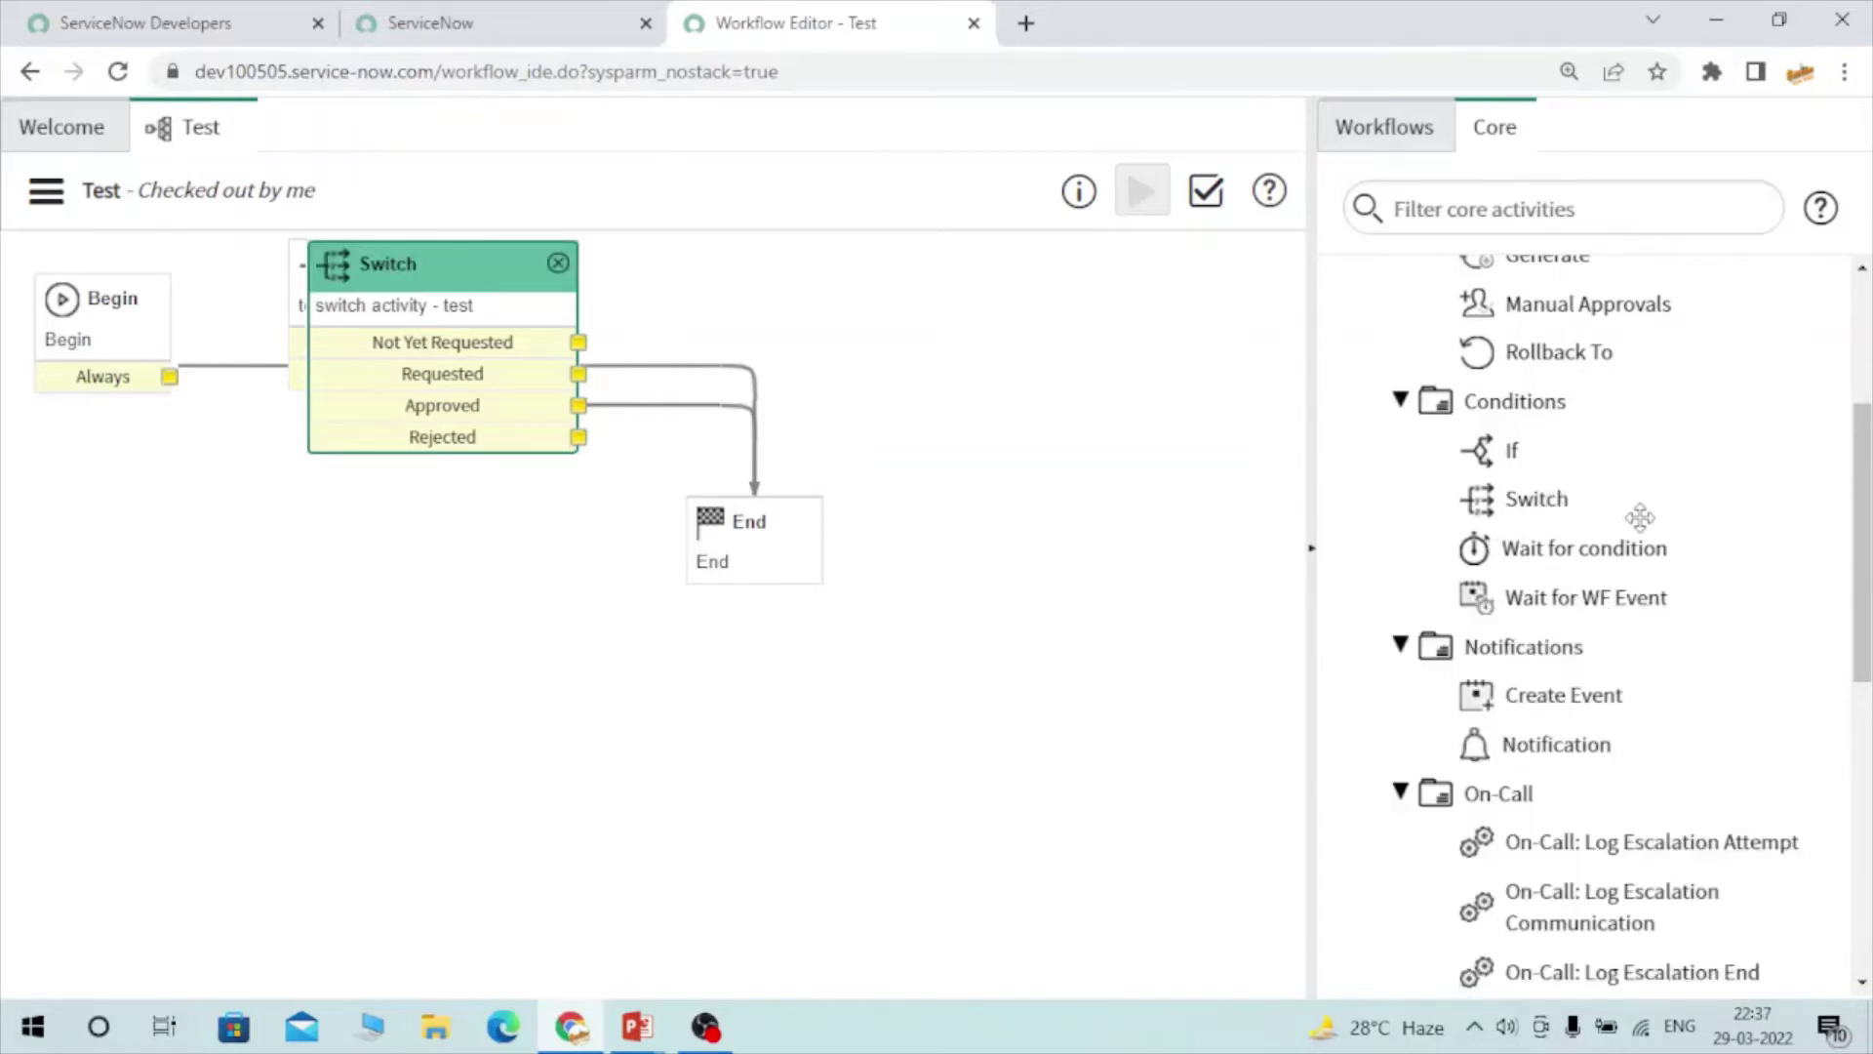
Start a new Wait for condition activity, review its condition and script settings, and name it "wait for condition- test"
{"action": "double_click", "coordinate": [1578, 549]}
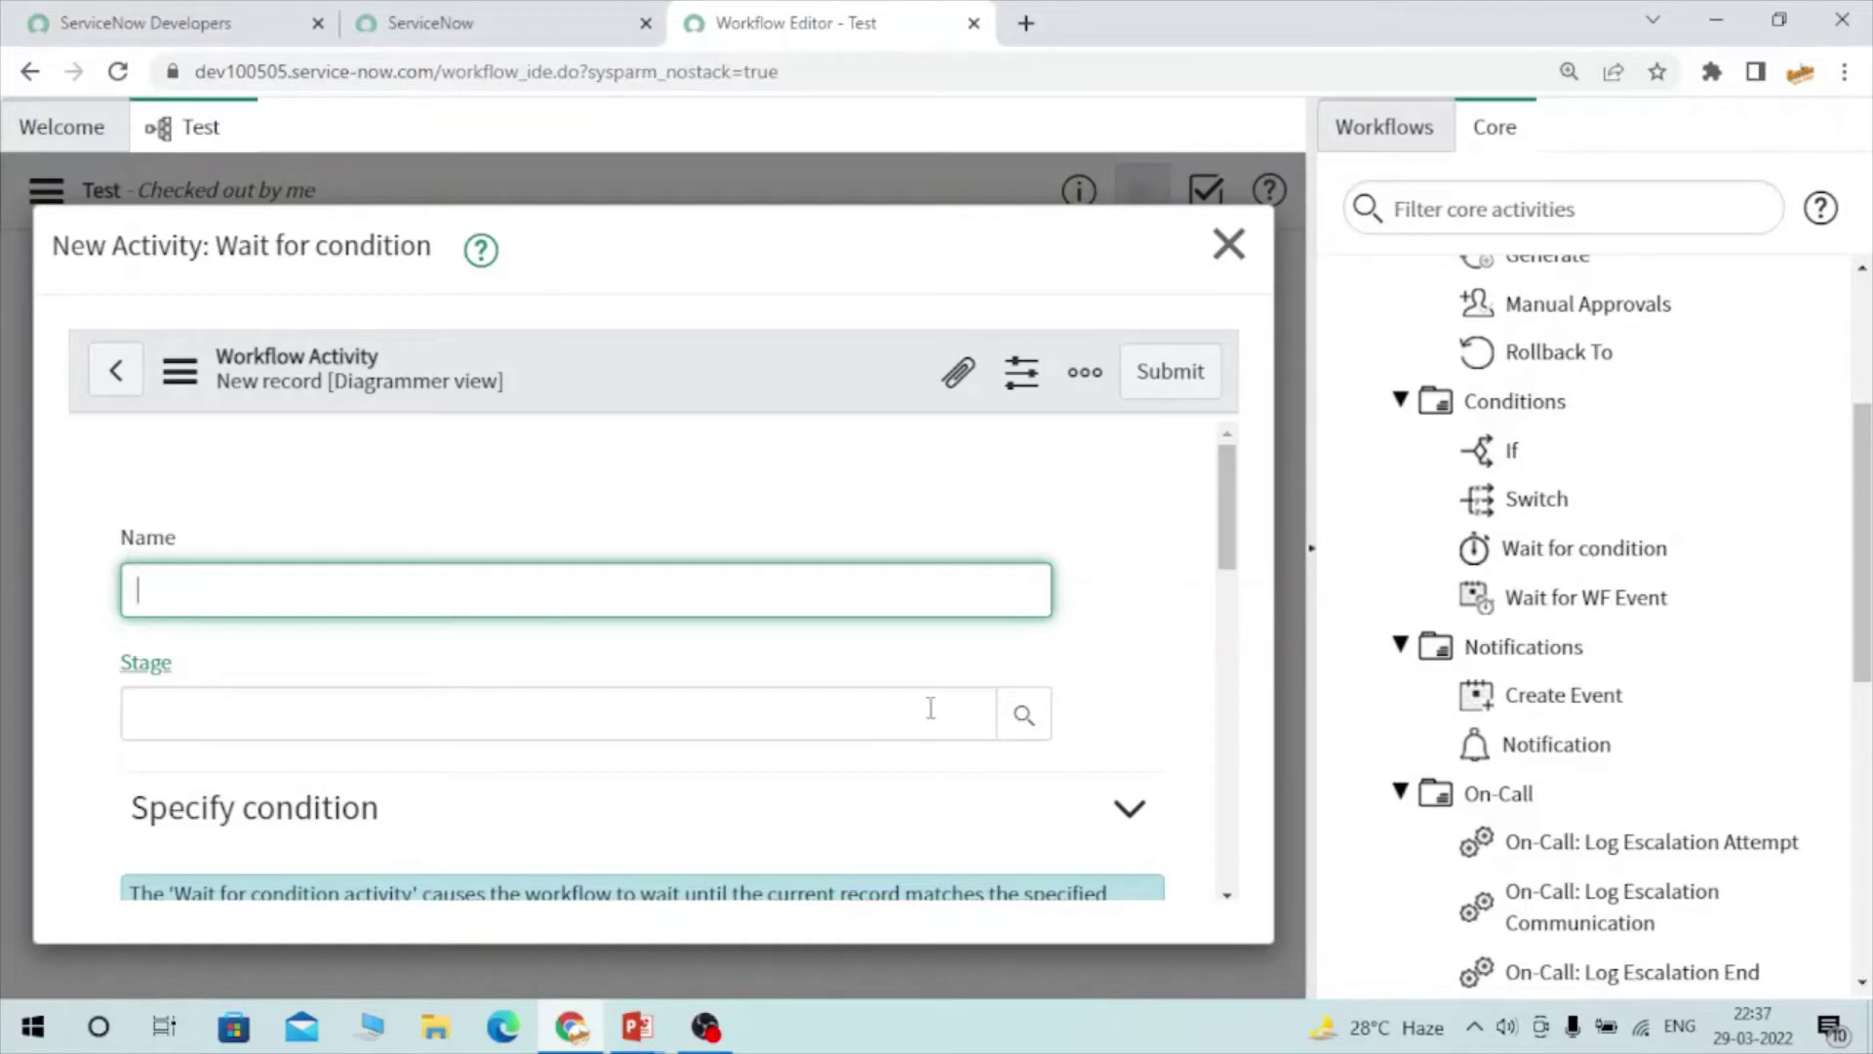
{"action": "scroll", "coordinate": [931, 709], "scroll_direction": "down", "scroll_amount": 5}
{"action": "scroll", "coordinate": [785, 665], "scroll_direction": "down", "scroll_amount": 1}
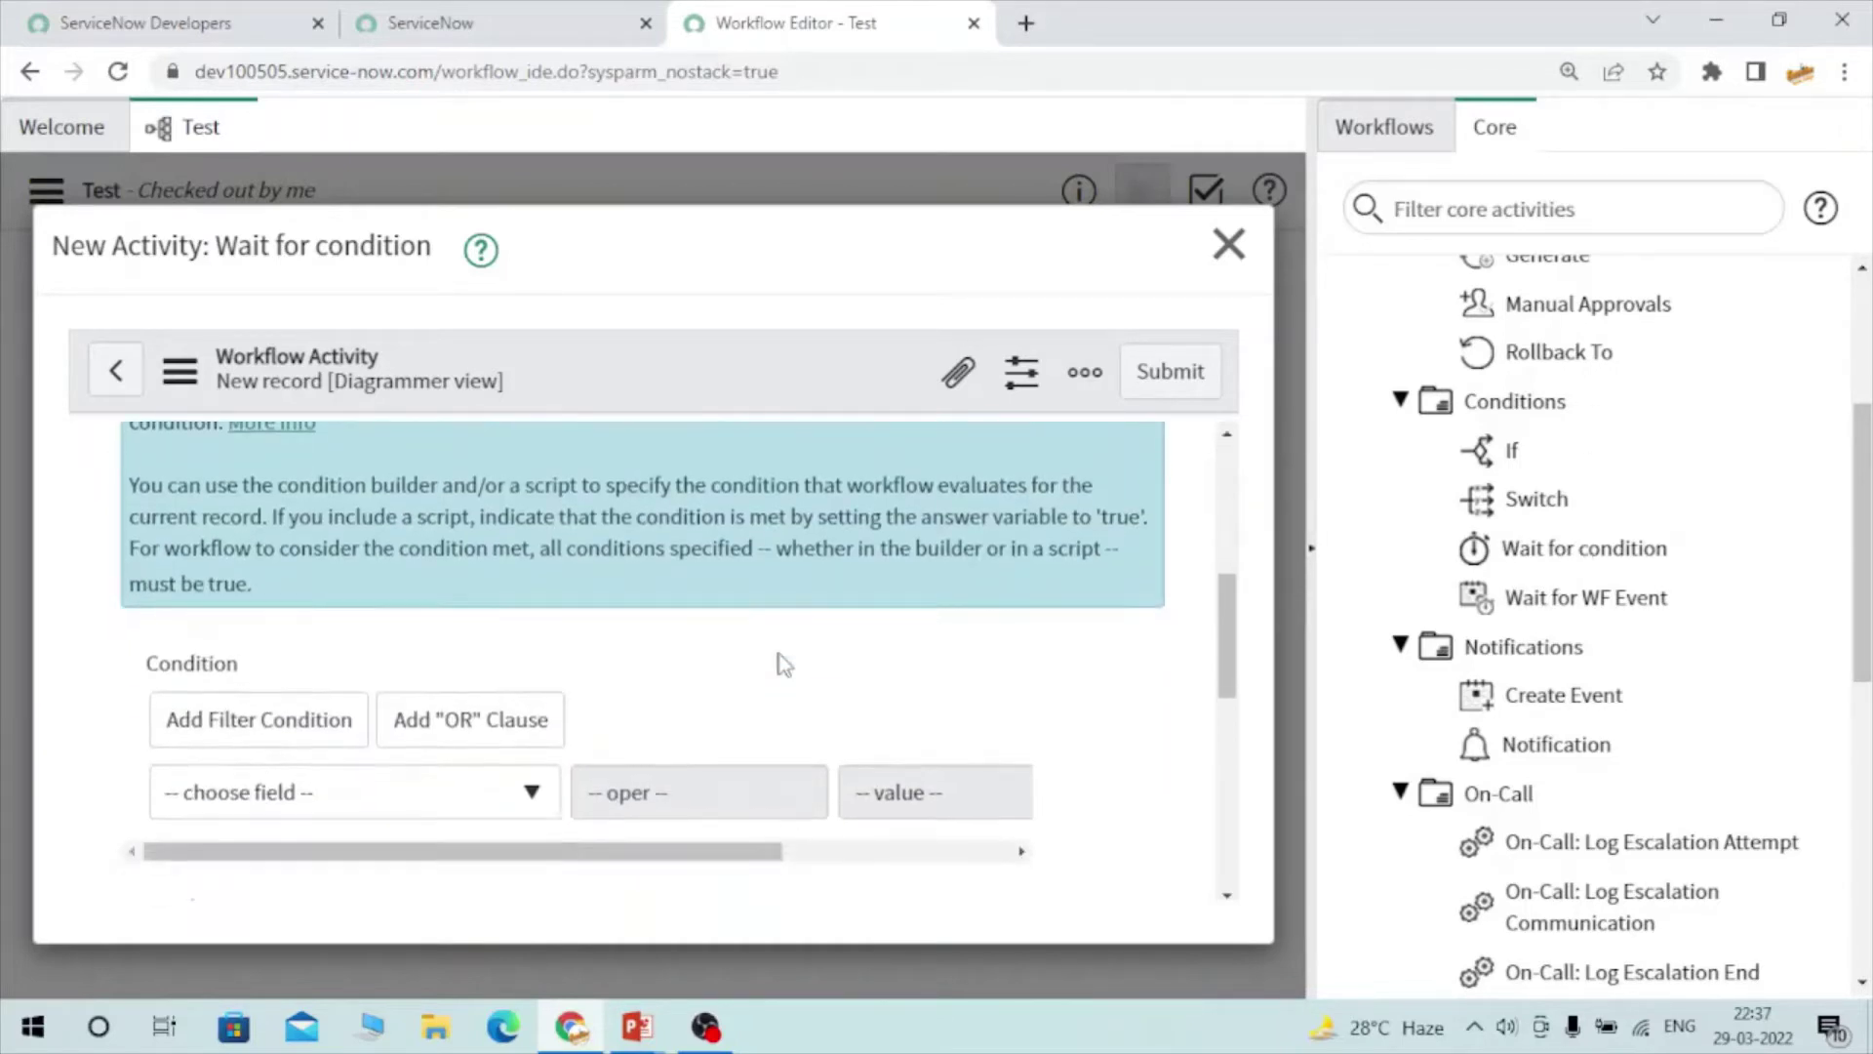
{"action": "scroll", "coordinate": [785, 664], "scroll_direction": "down", "scroll_amount": 4}
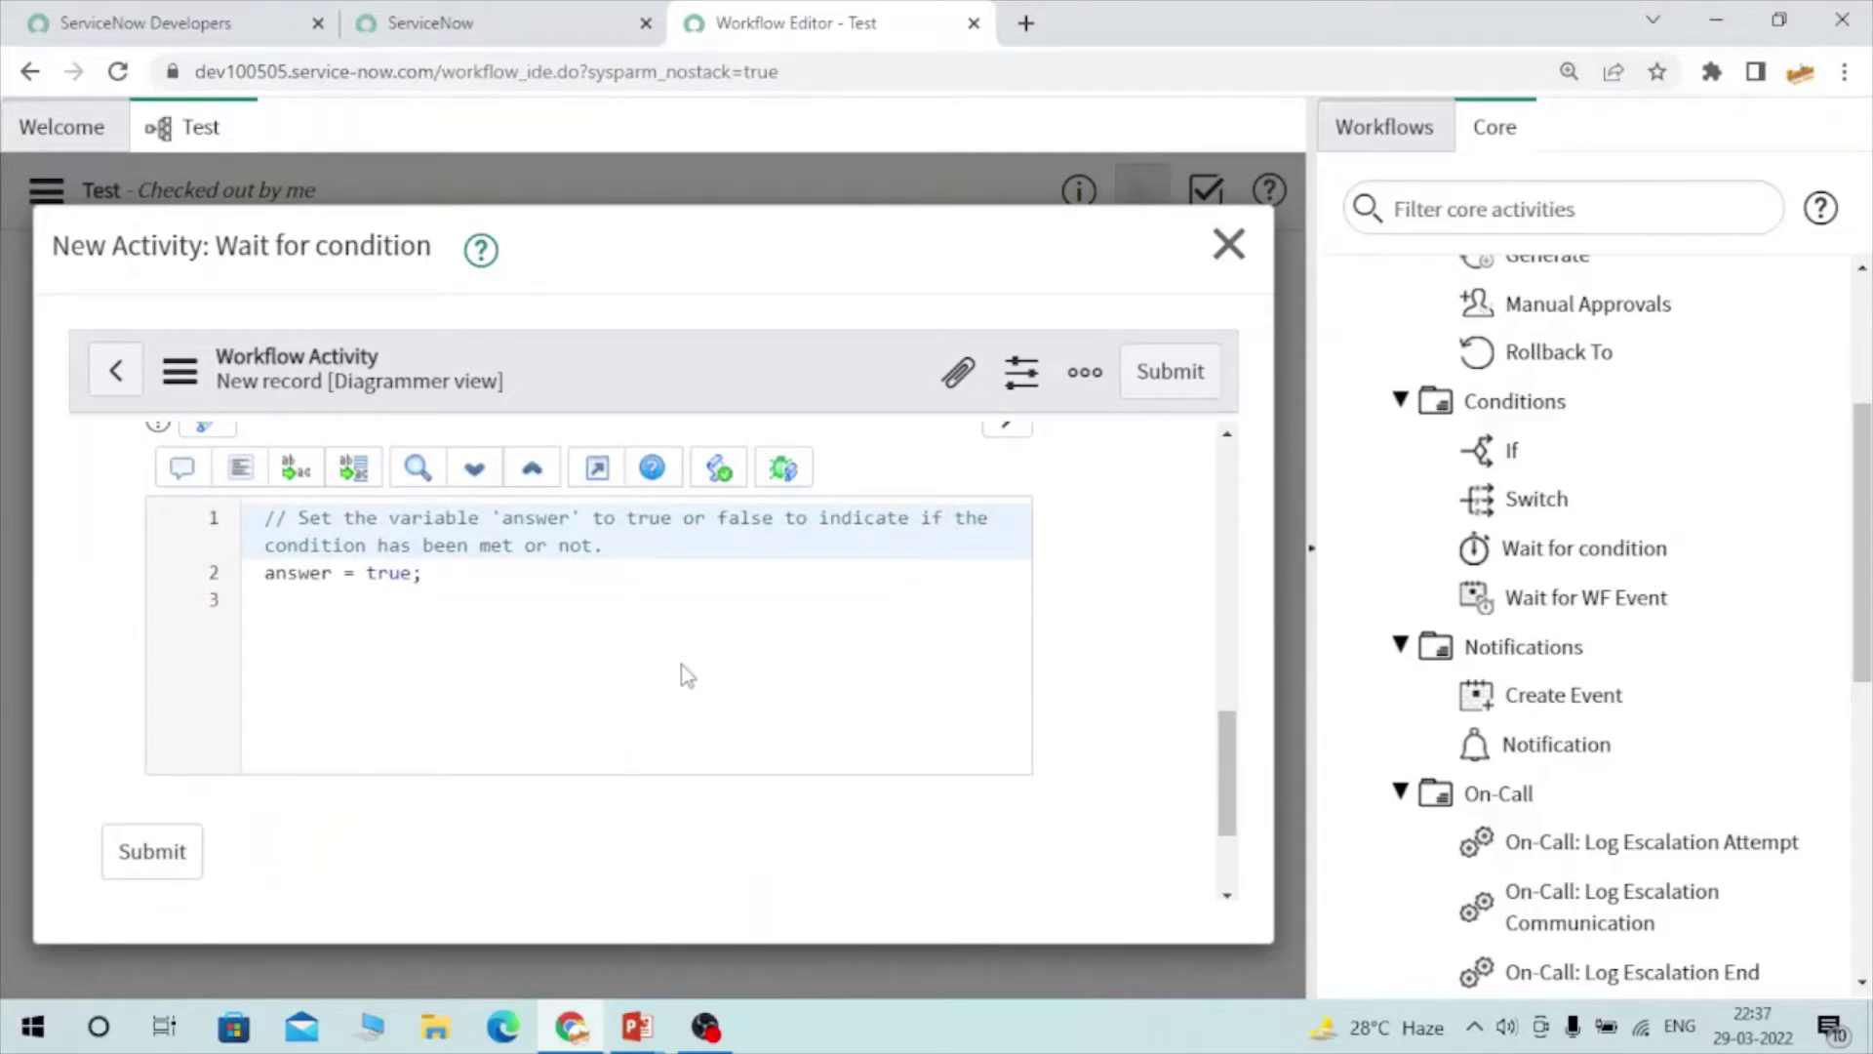
{"action": "scroll", "coordinate": [681, 675], "scroll_direction": "up", "scroll_amount": 10}
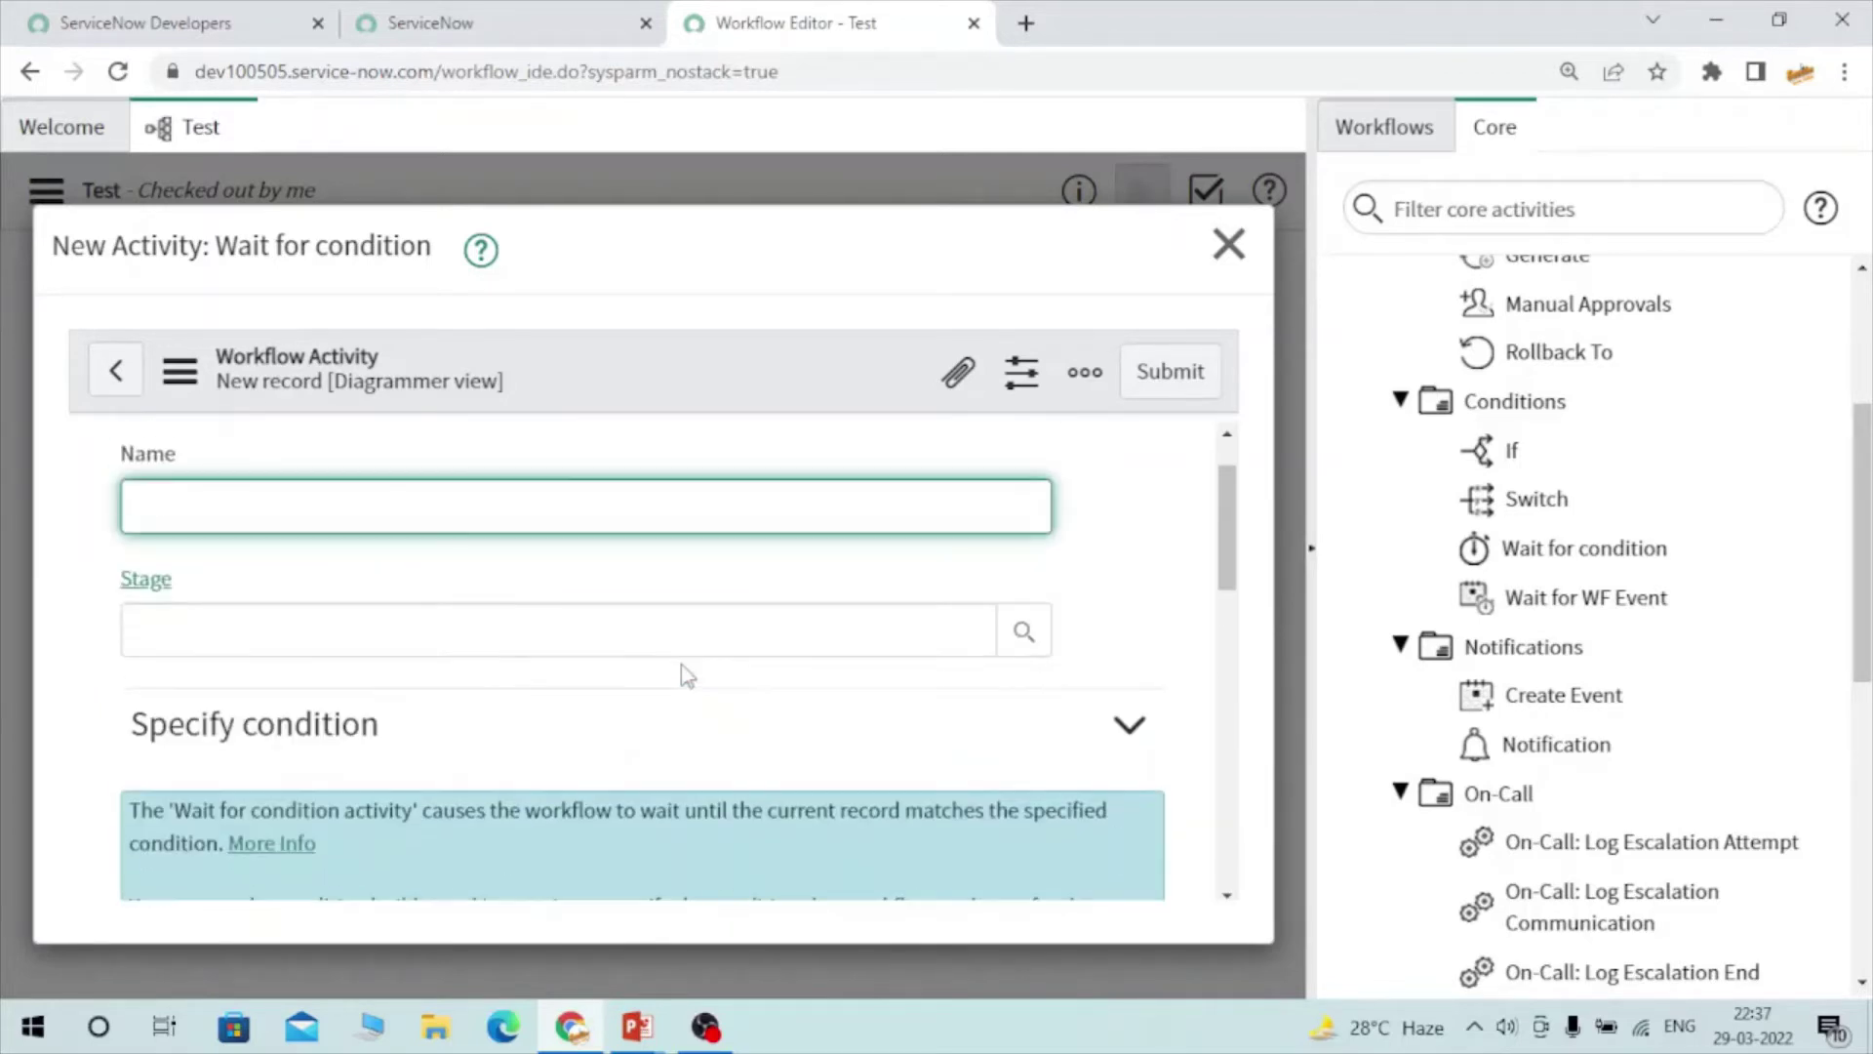
{"action": "scroll", "coordinate": [427, 653], "scroll_direction": "down", "scroll_amount": 5}
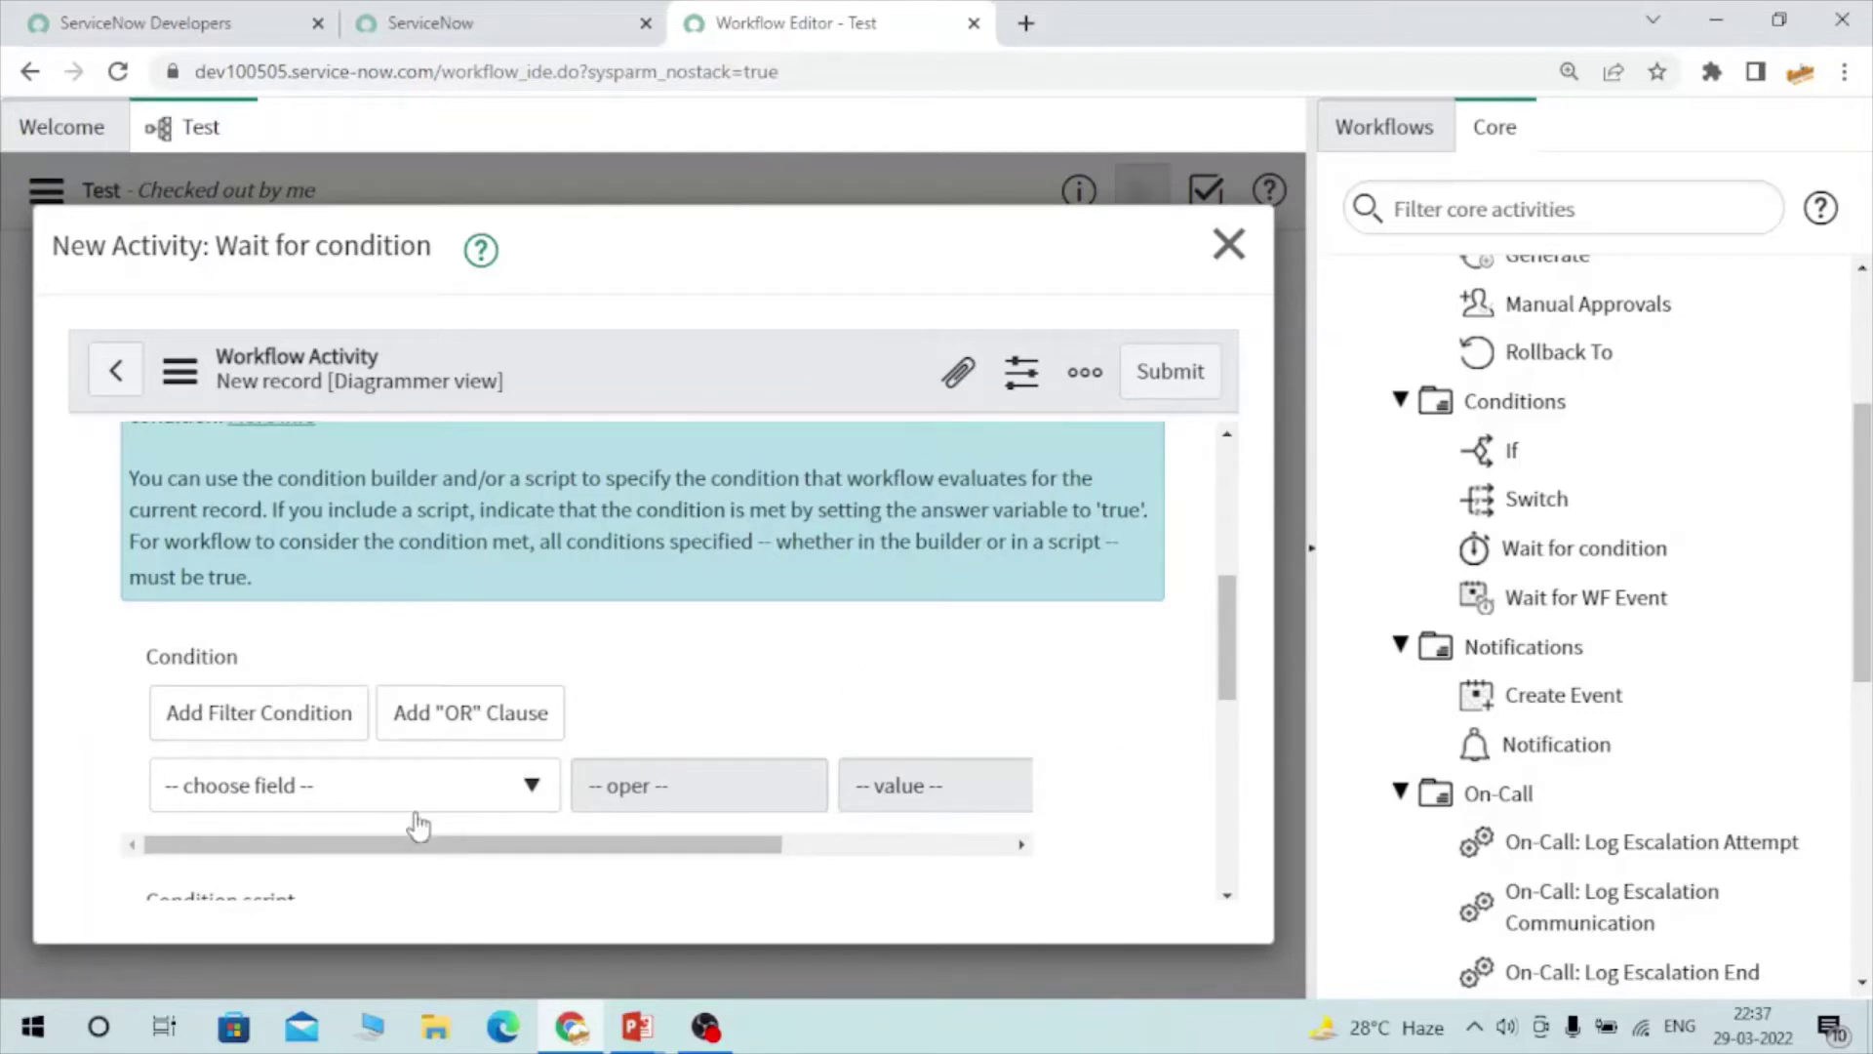
{"action": "left_click", "coordinate": [1161, 368]}
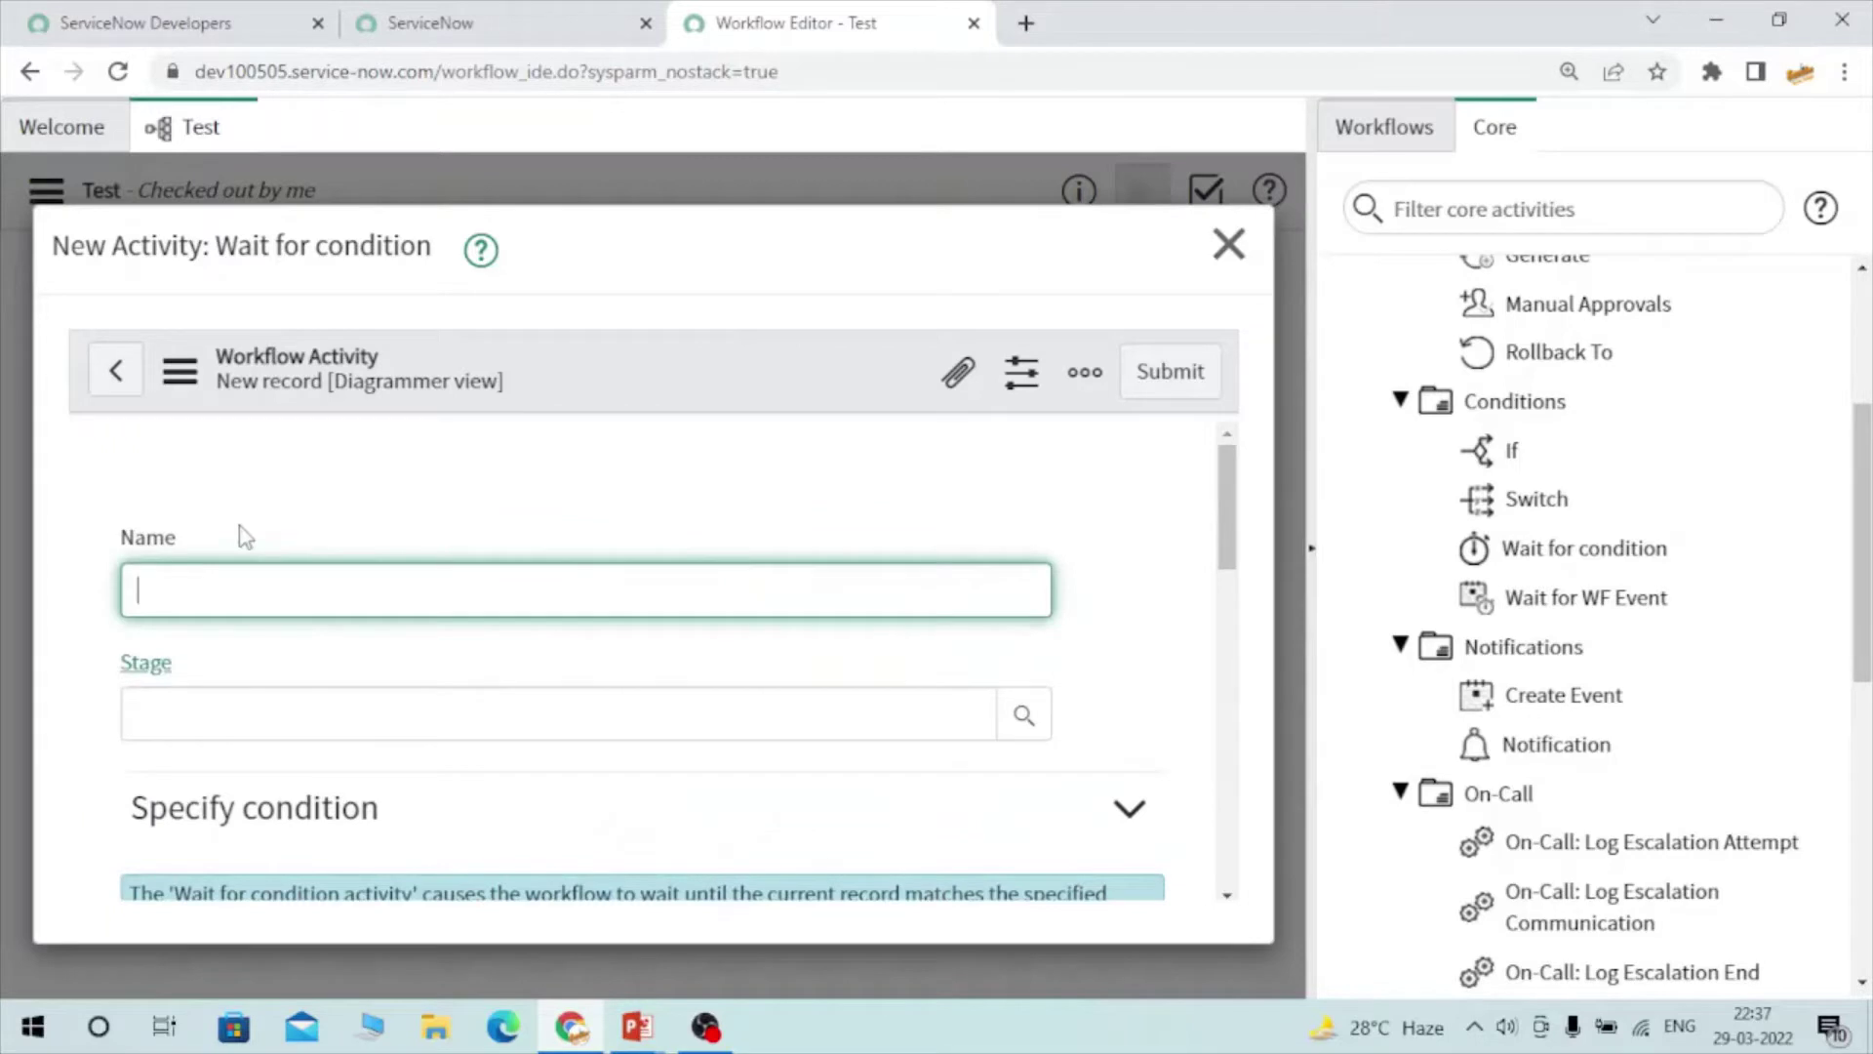
{"action": "type", "text": "wait for condition- test"}
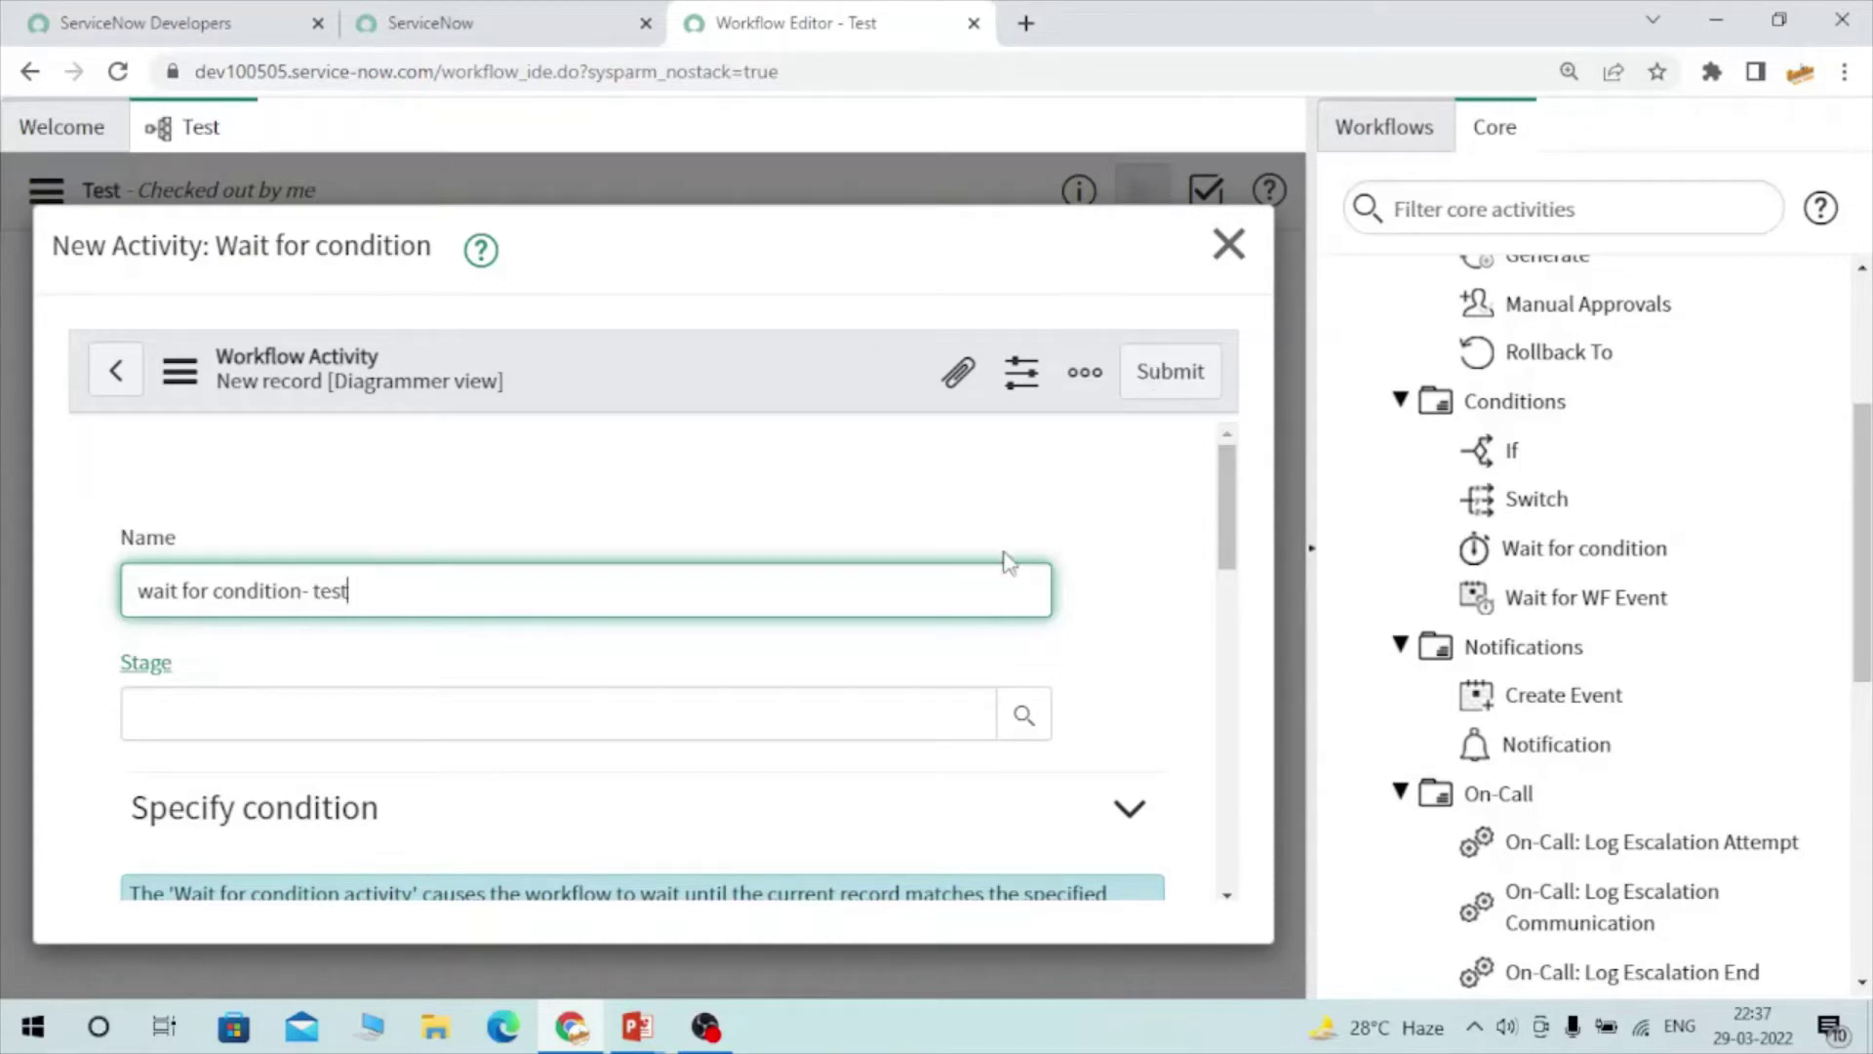
Set the Wait for condition activity's condition to Company is 3Com and submit the activity
{"action": "scroll", "coordinate": [1011, 561], "scroll_direction": "down", "scroll_amount": 5}
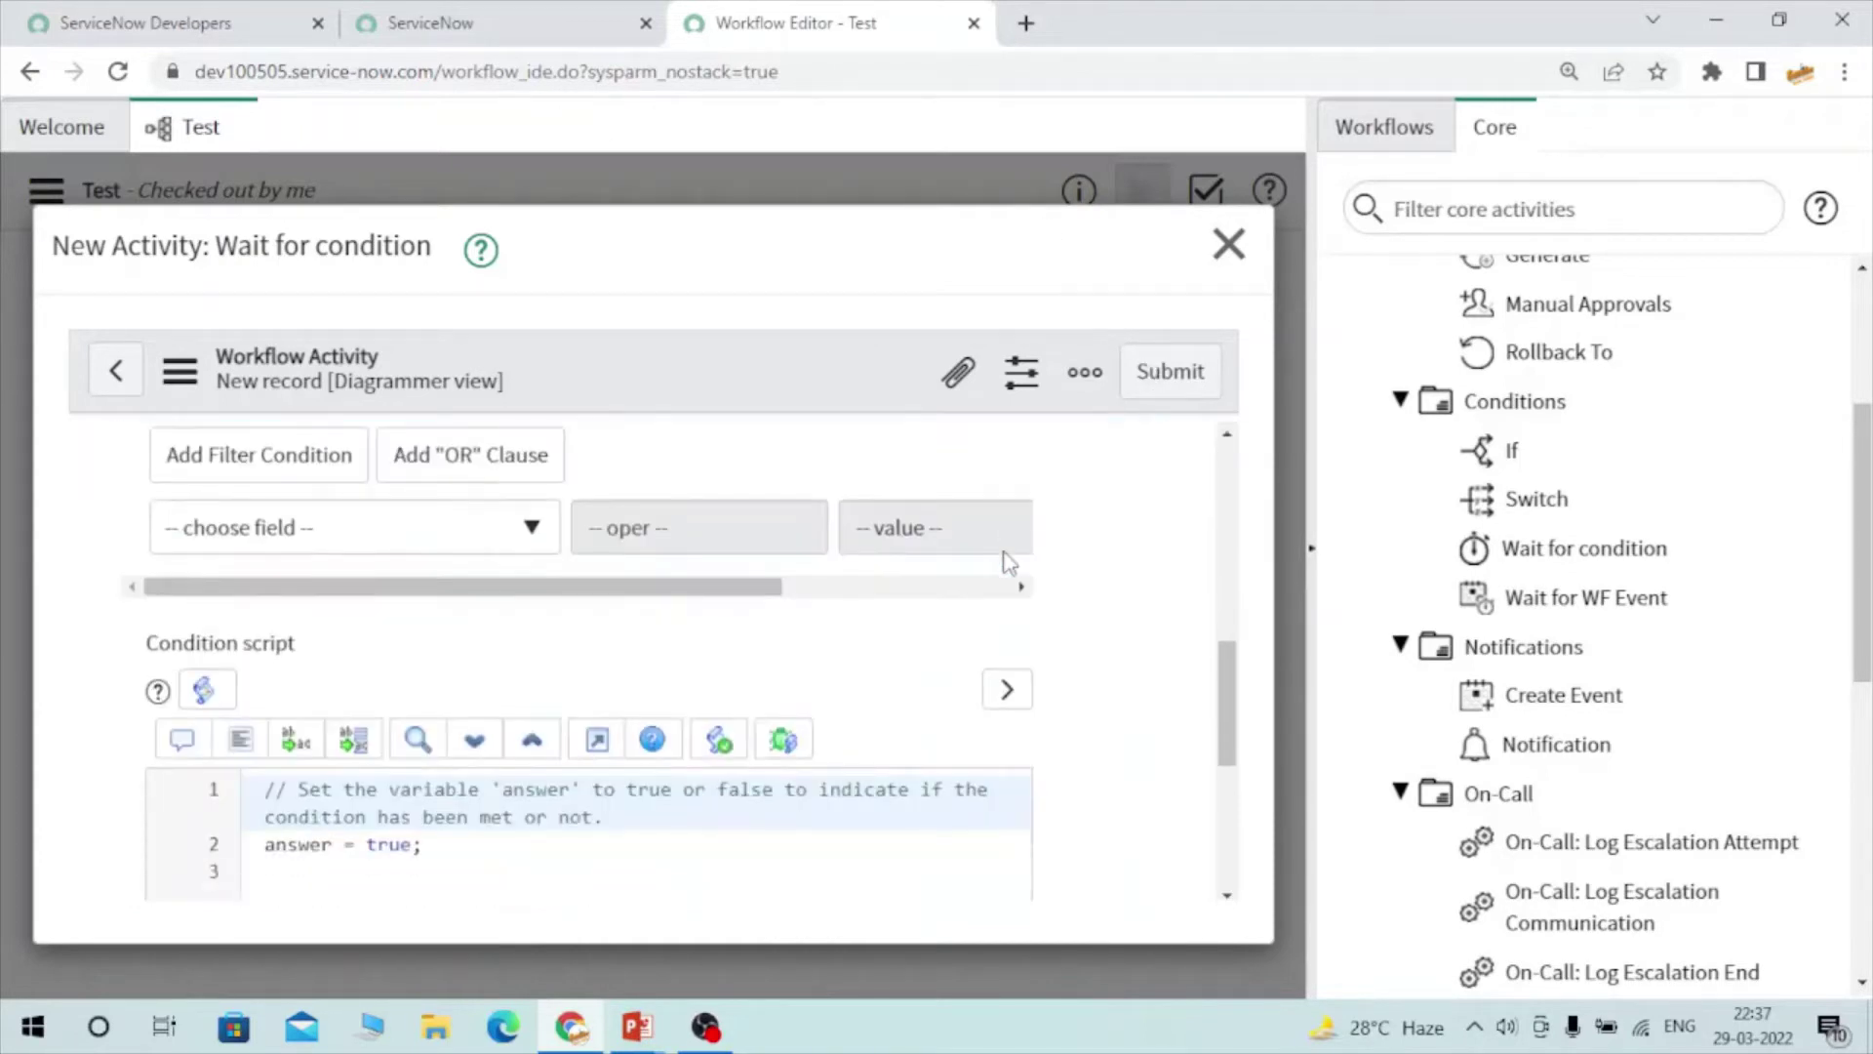
{"action": "left_click", "coordinate": [363, 512]}
{"action": "scroll", "coordinate": [458, 769], "scroll_direction": "down", "scroll_amount": 5}
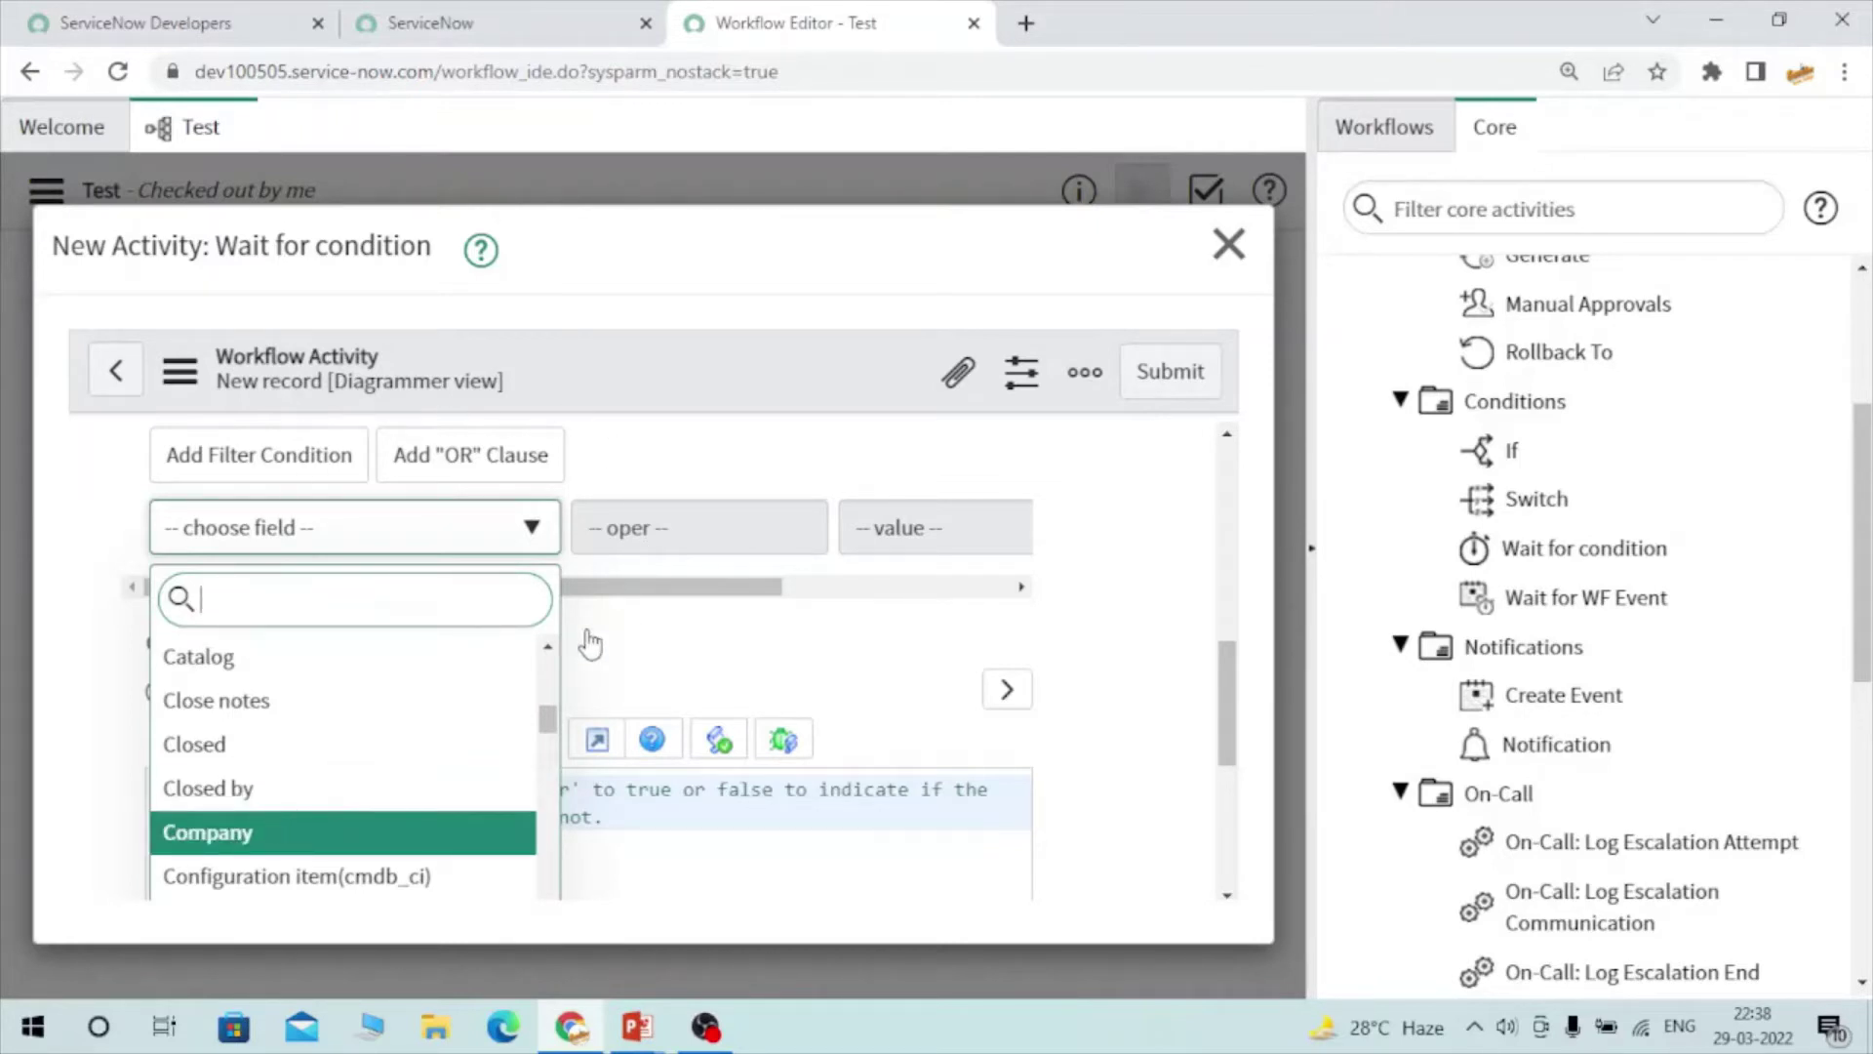
{"action": "key", "text": "Return"}
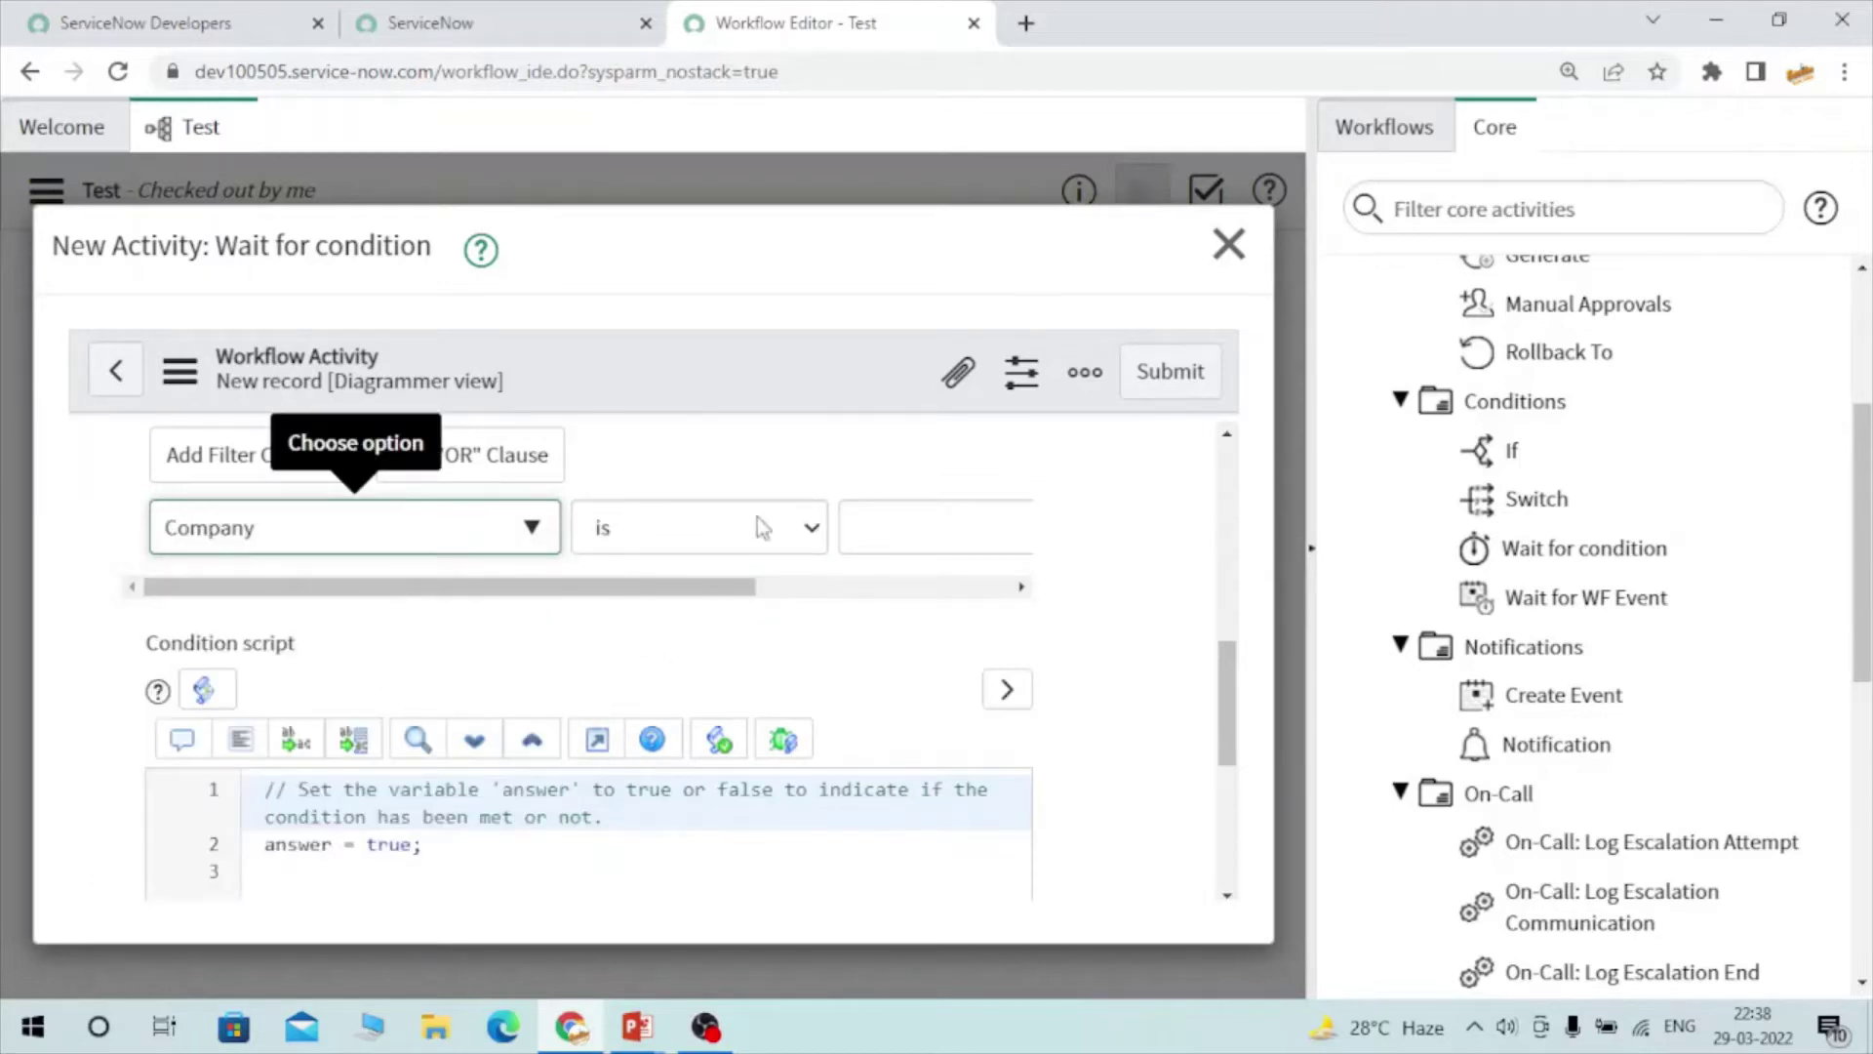
{"action": "left_click", "coordinate": [948, 551]}
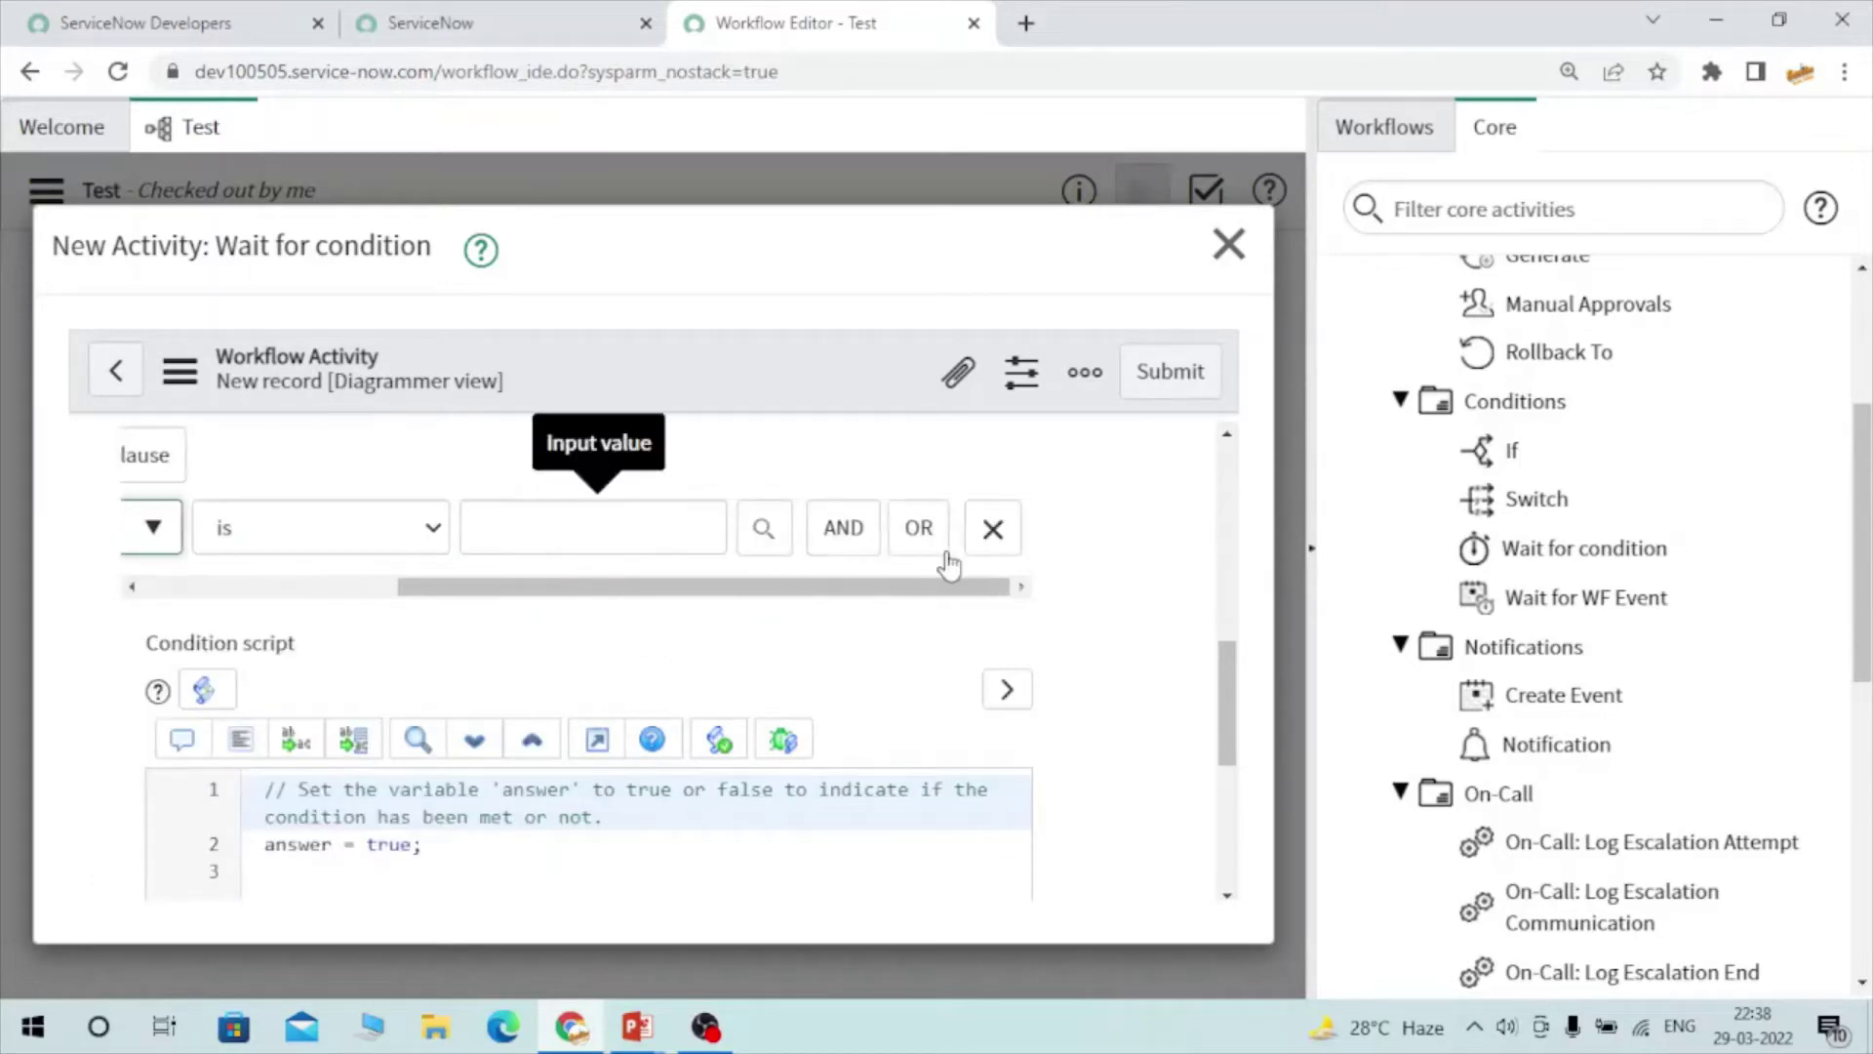
{"action": "left_click", "coordinate": [758, 539]}
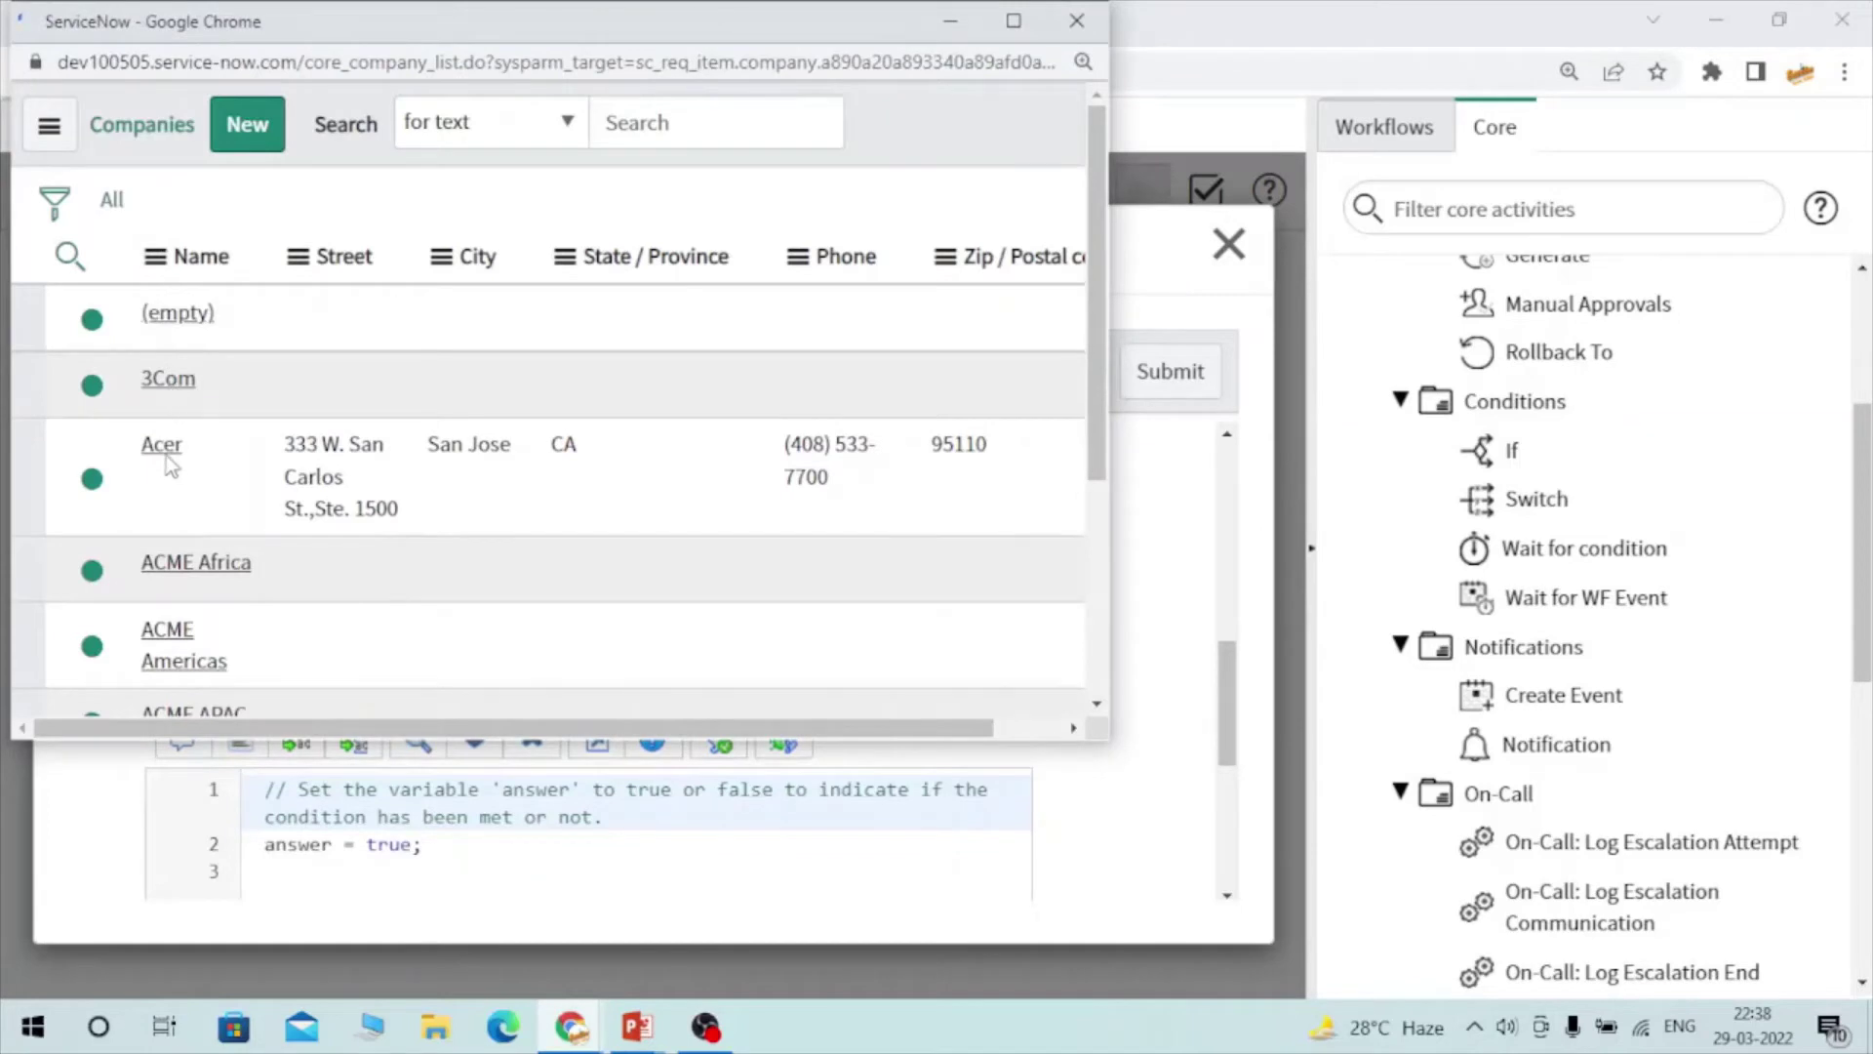
{"action": "left_click", "coordinate": [164, 439]}
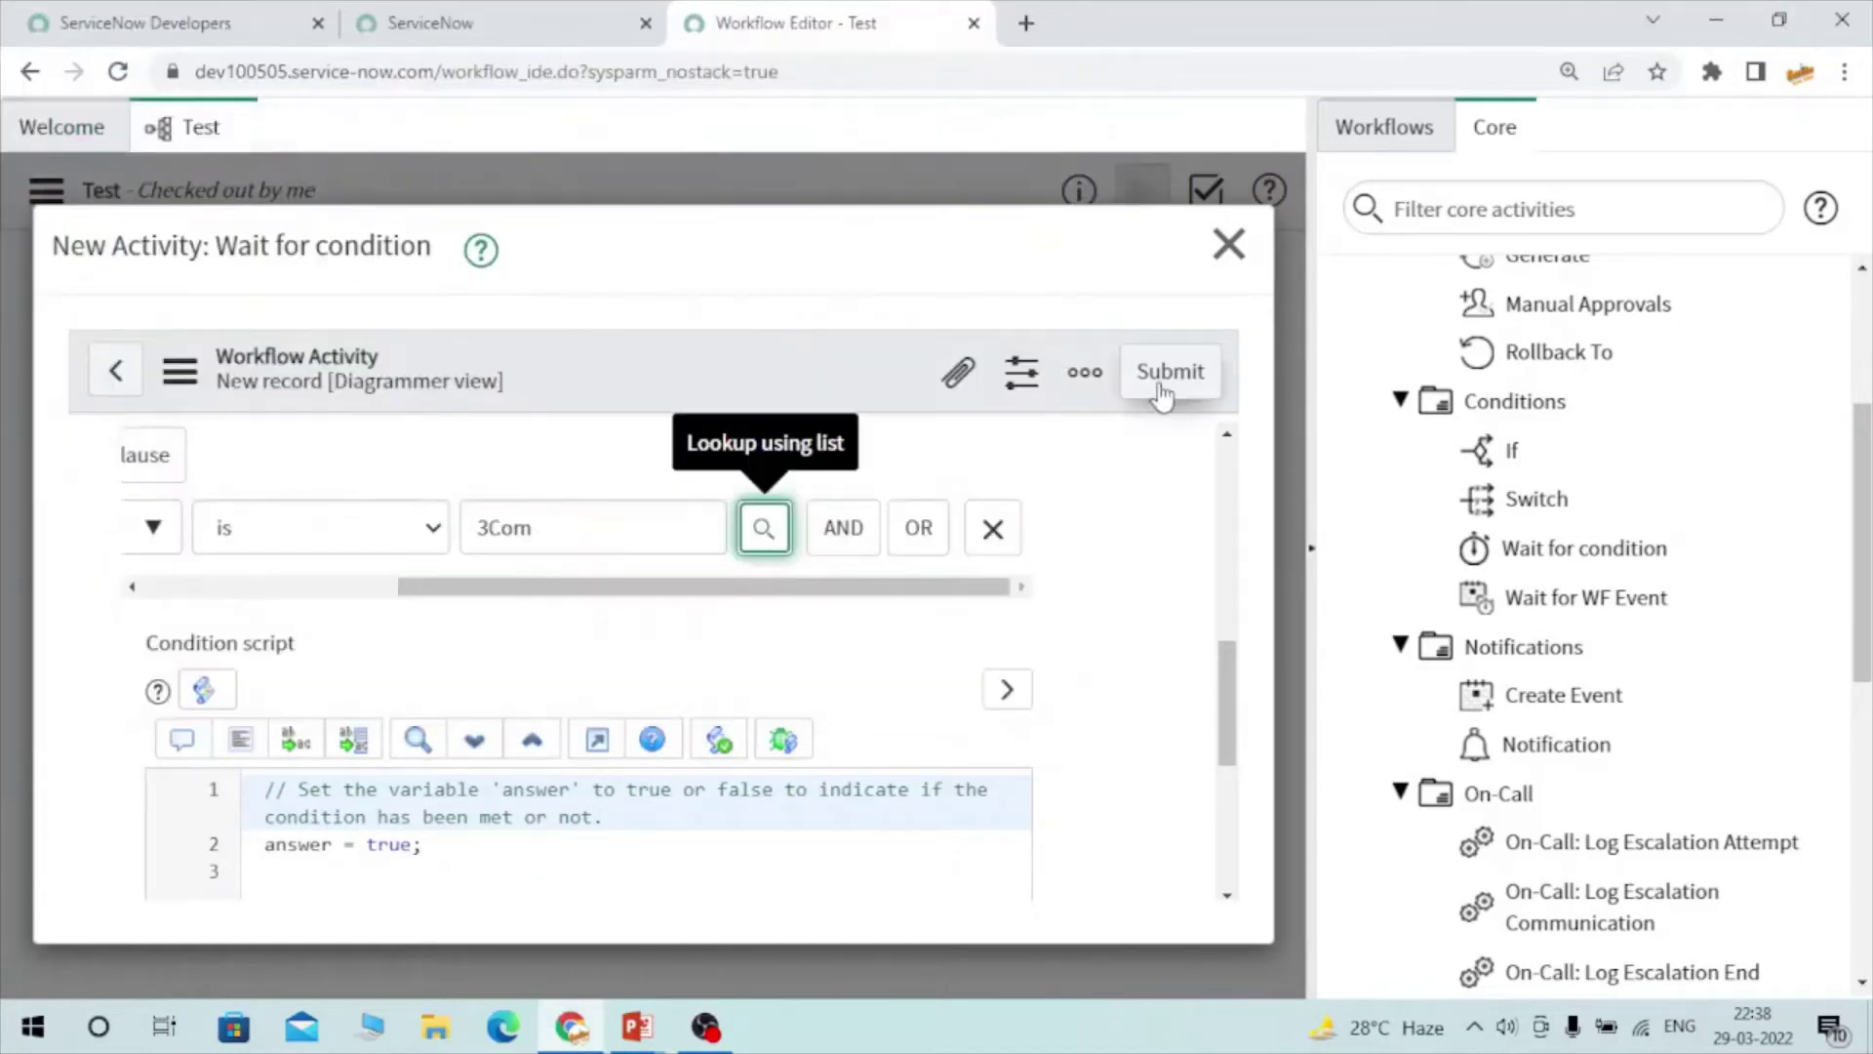
{"action": "left_click", "coordinate": [1166, 375]}
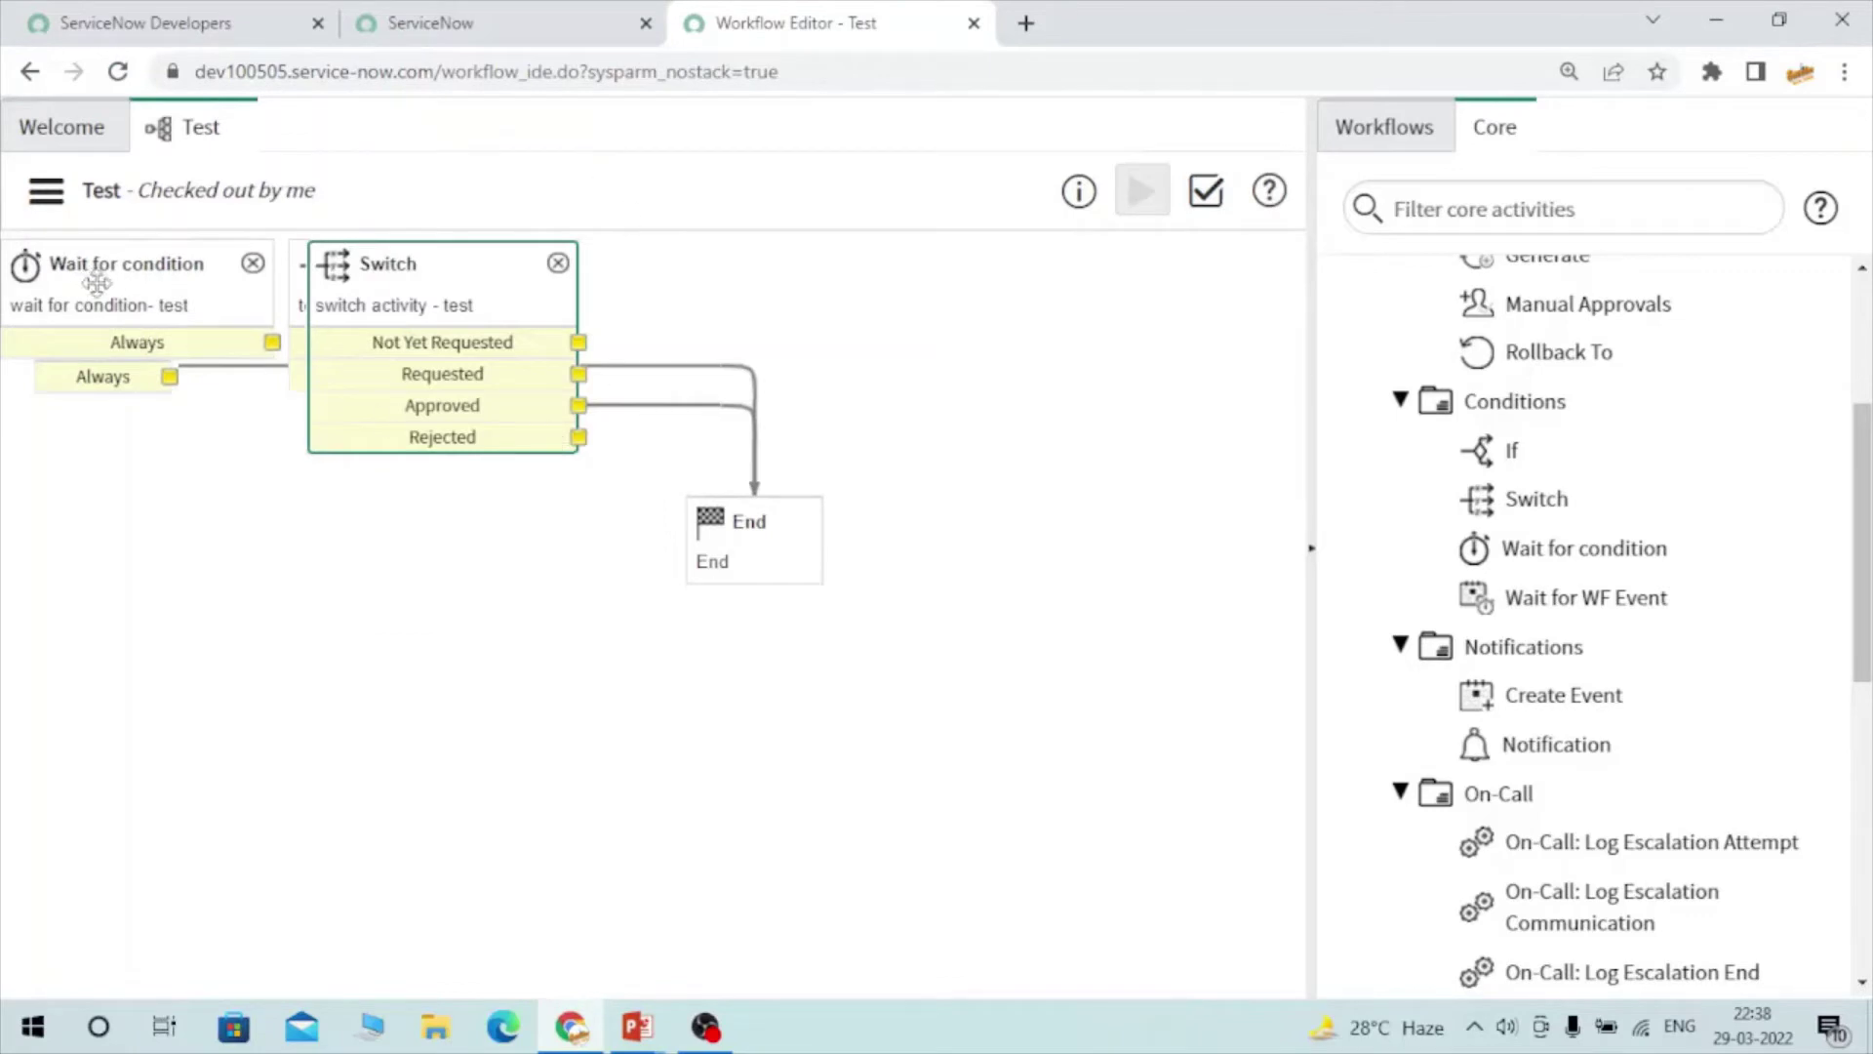
Place Wait for condition below the main flow, move Switch beside it, and connect the Always output to Switch
{"action": "left_click_drag", "start_coordinate": [97, 283], "coordinate": [421, 679]}
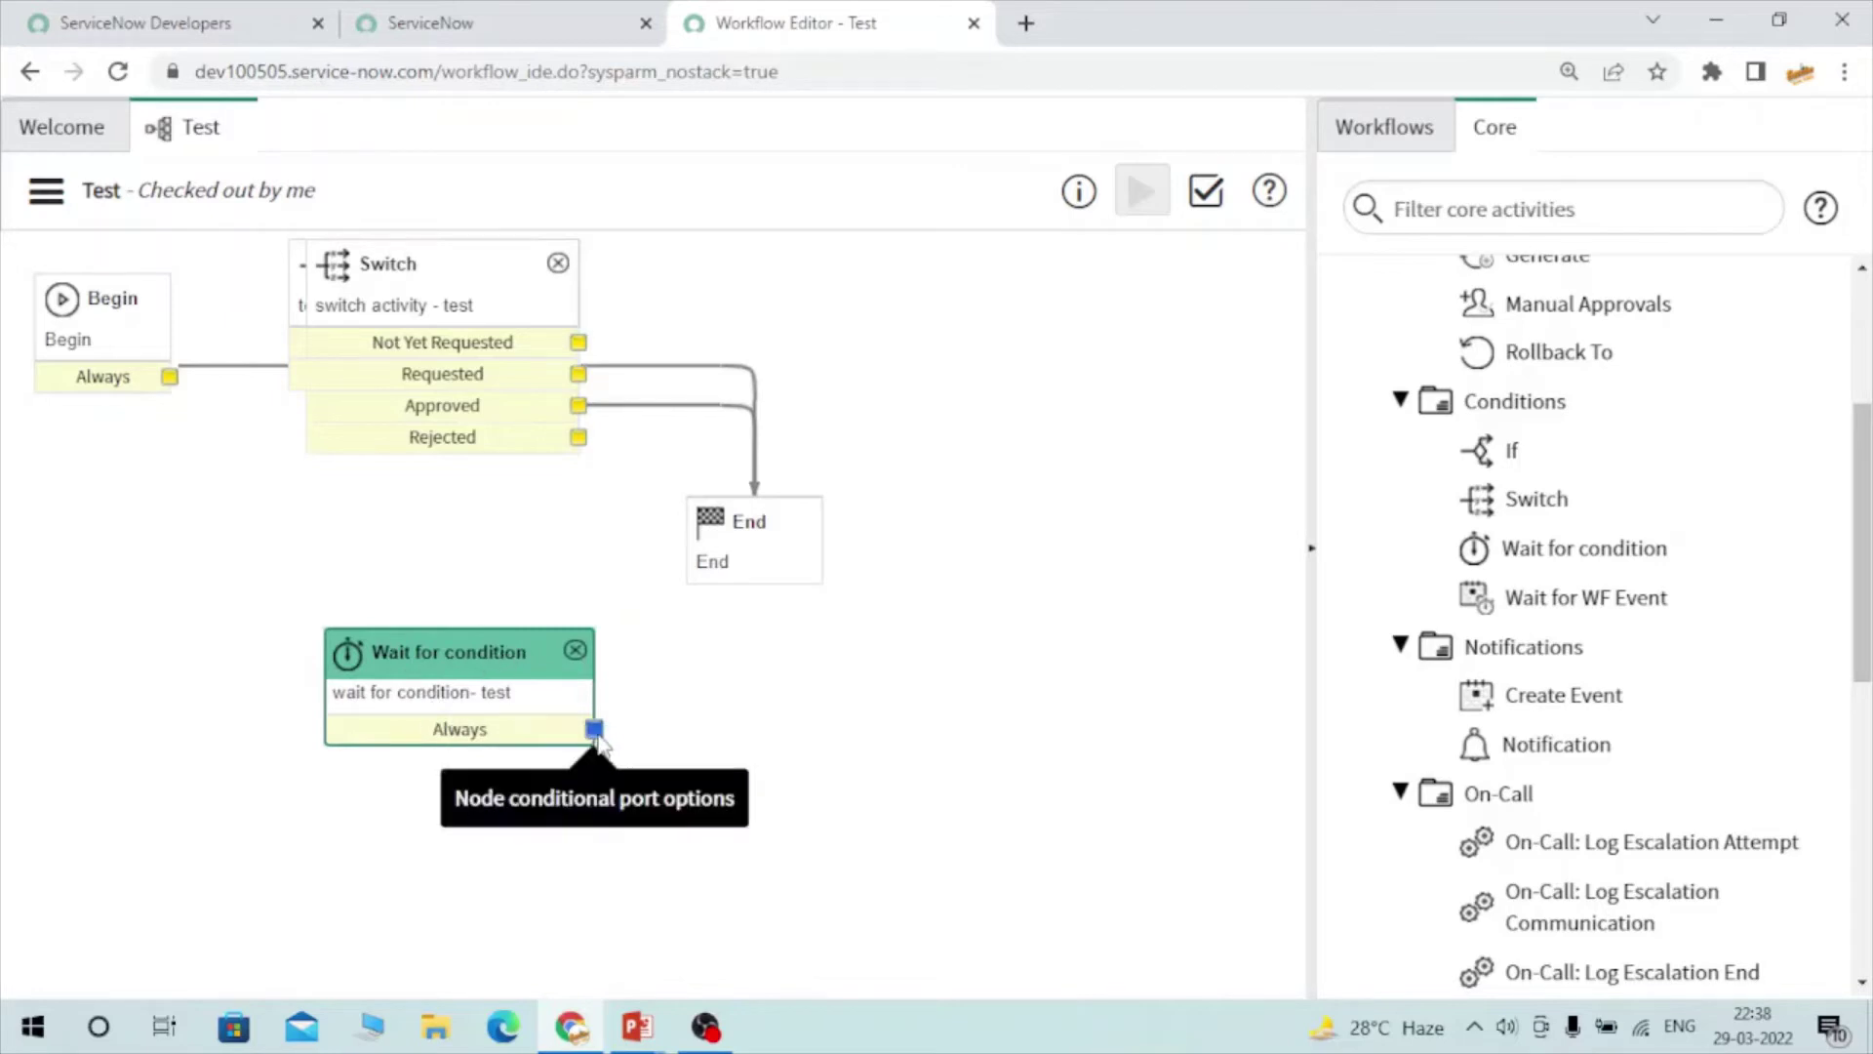
{"action": "left_click_drag", "start_coordinate": [597, 741], "coordinate": [693, 615]}
{"action": "left_click_drag", "start_coordinate": [409, 276], "coordinate": [868, 722]}
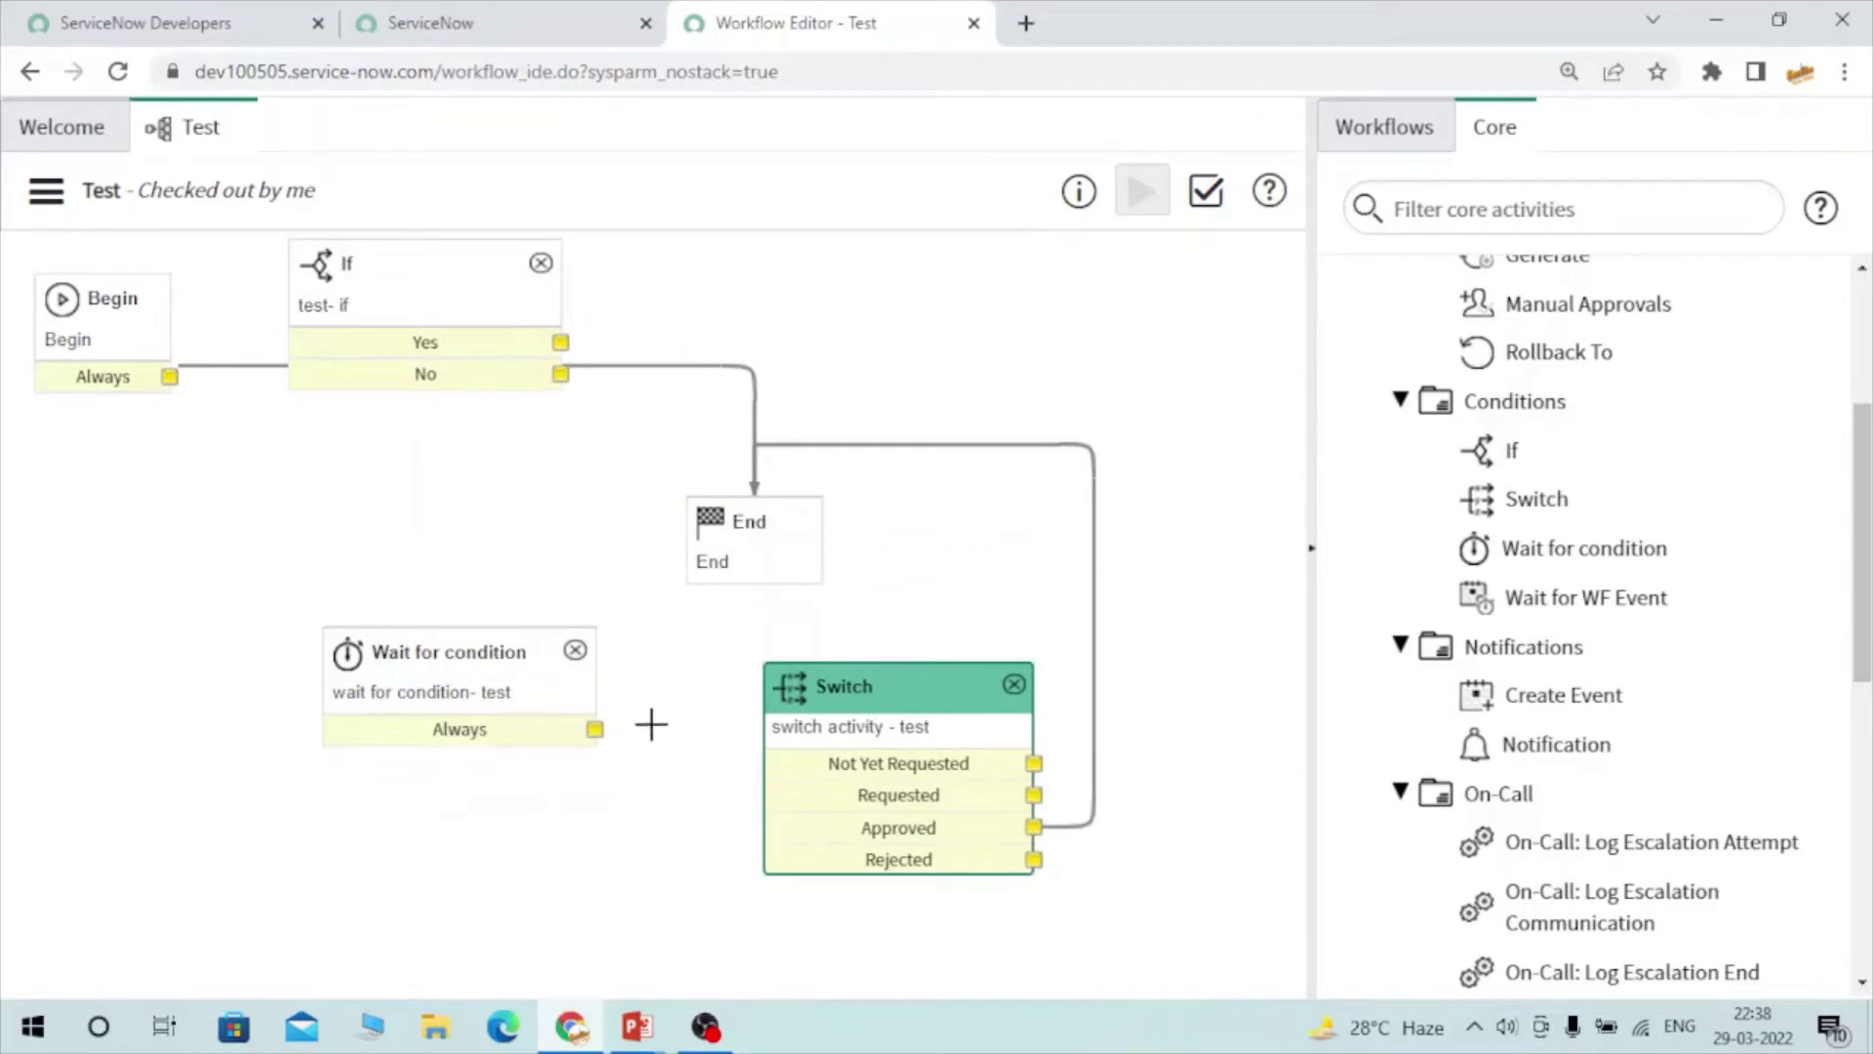
{"action": "left_click_drag", "start_coordinate": [597, 734], "coordinate": [771, 766]}
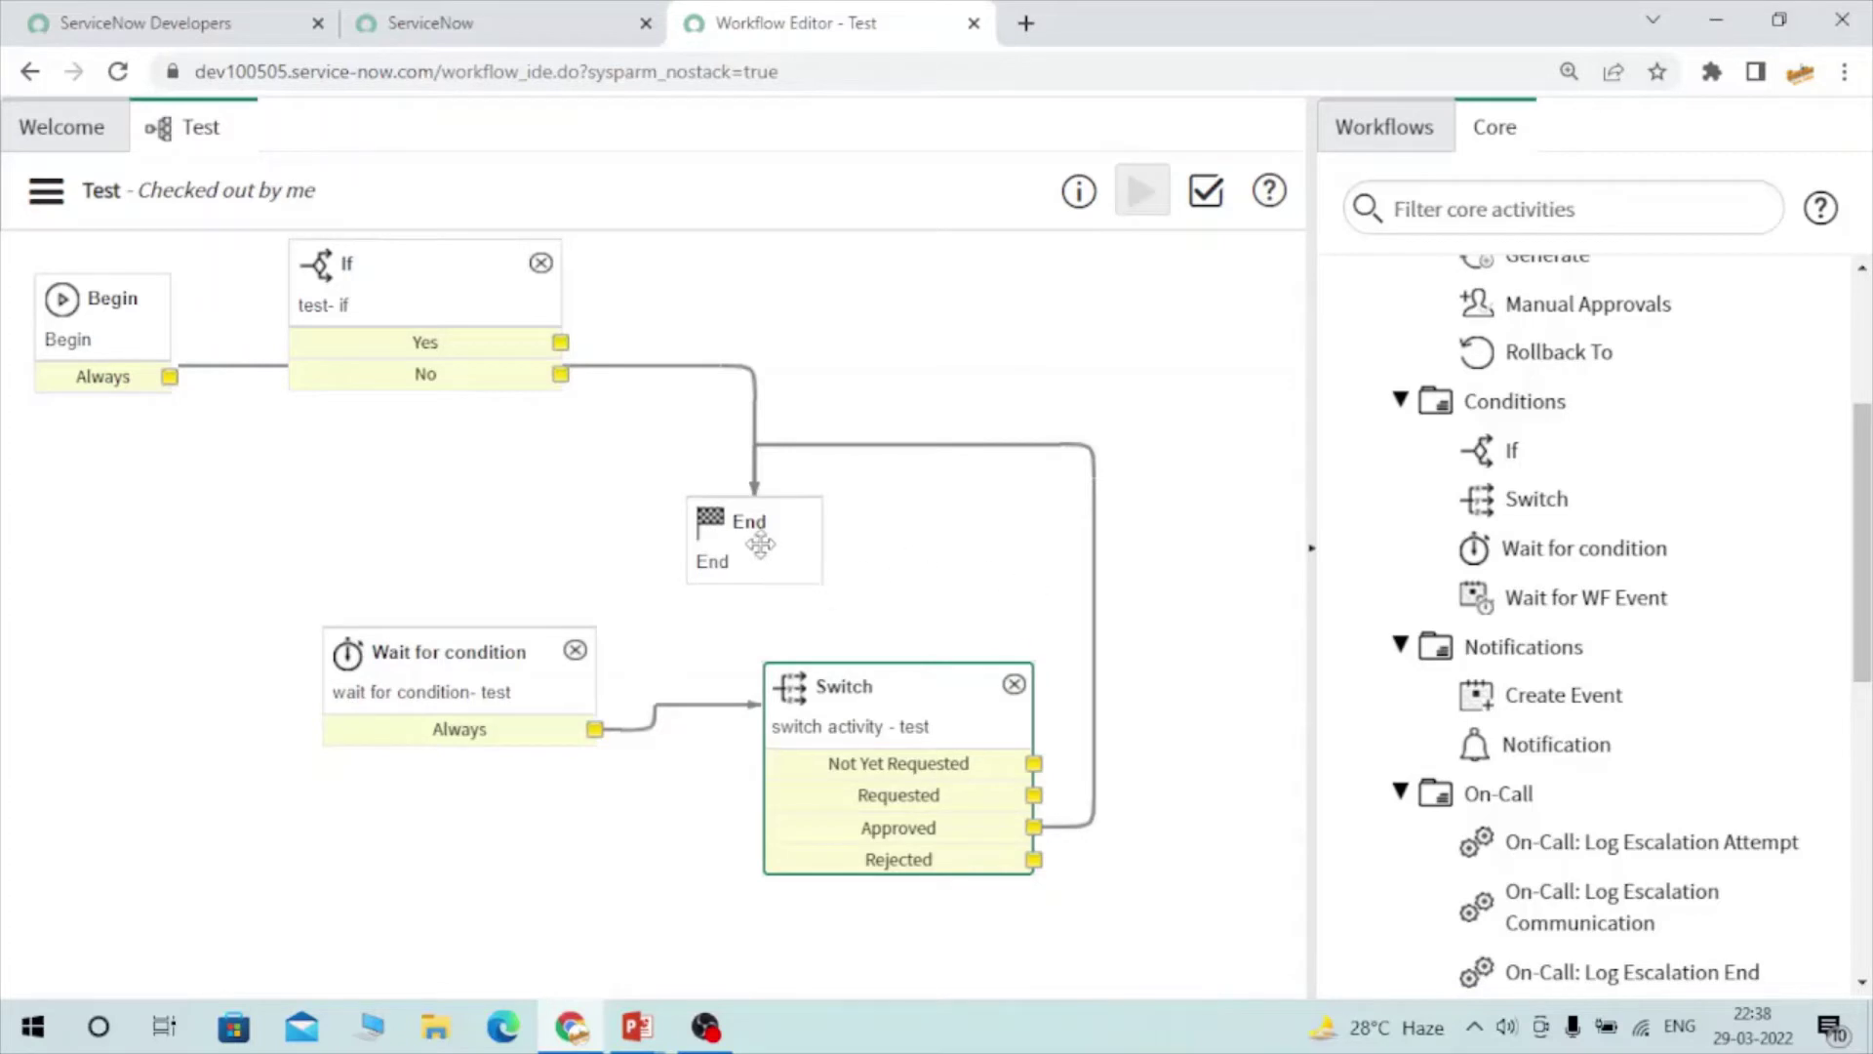
Move End to the right of Switch, shift the If activity away from Begin, and try to connect If's No output to End
{"action": "left_click_drag", "start_coordinate": [761, 545], "coordinate": [1295, 893]}
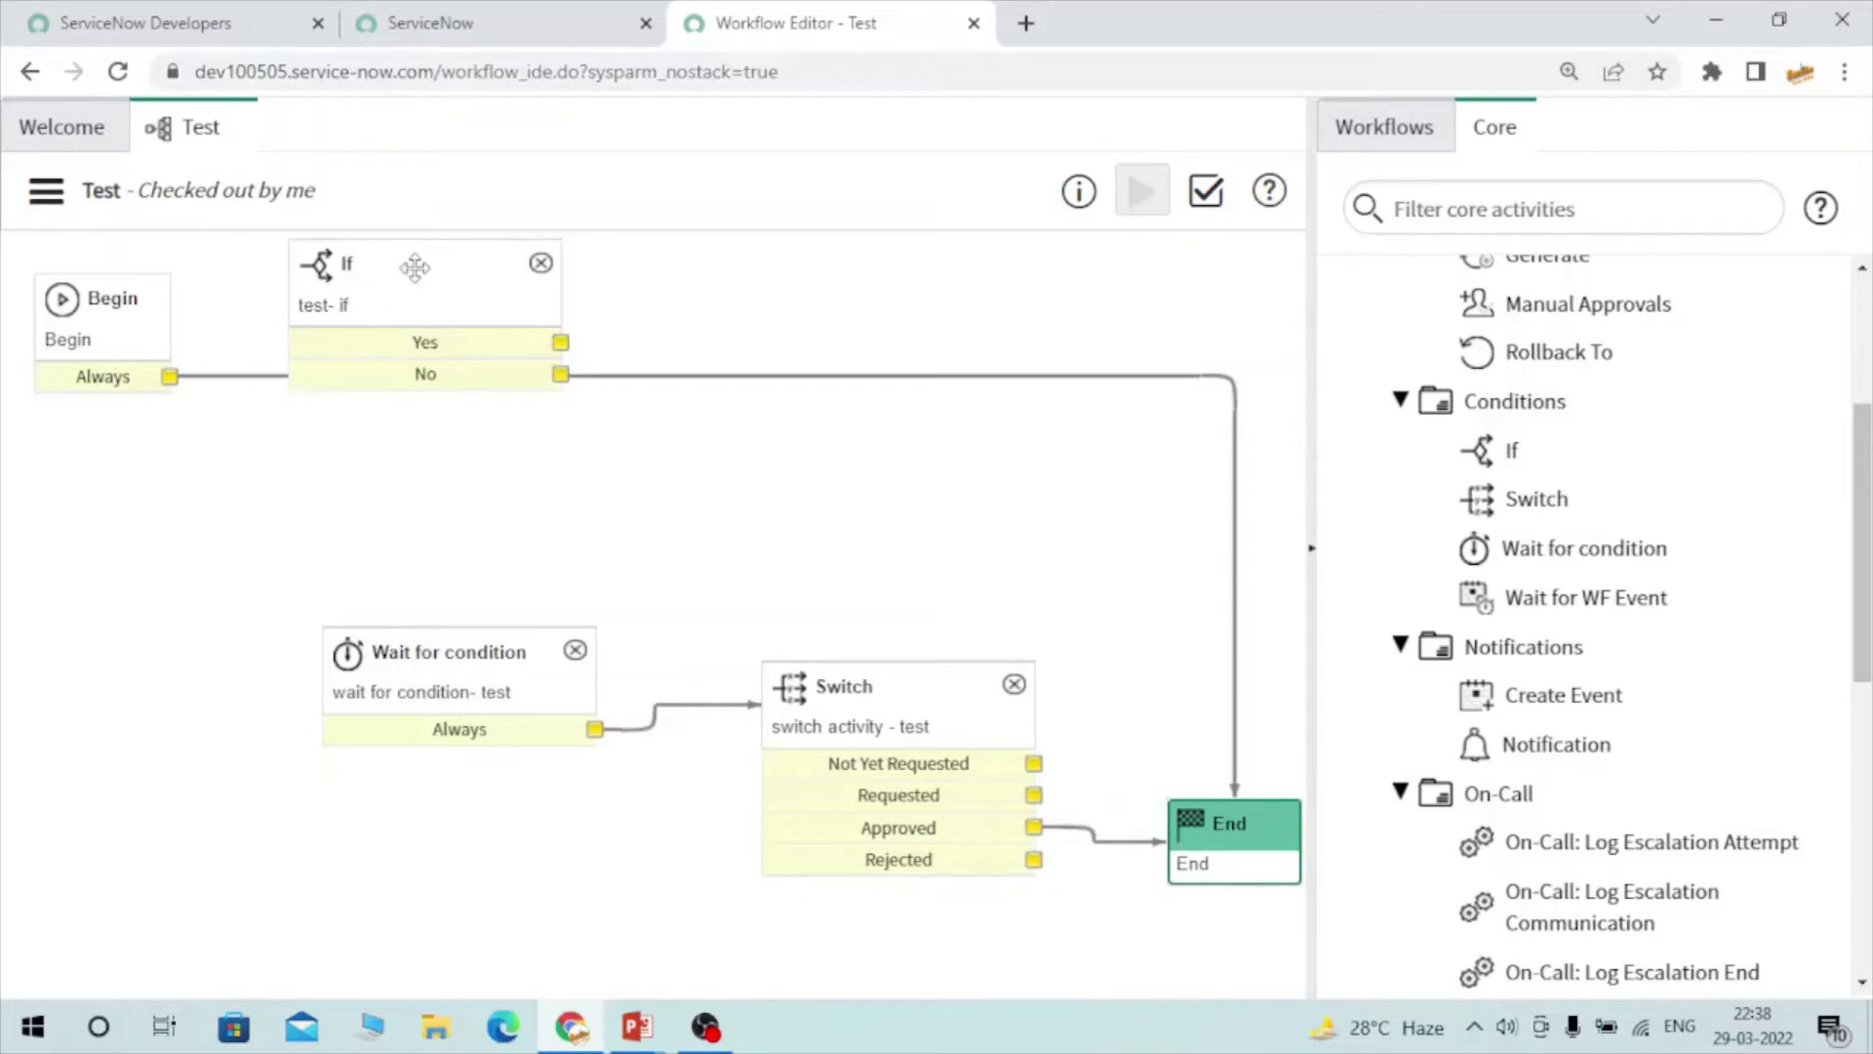
{"action": "left_click_drag", "start_coordinate": [414, 265], "coordinate": [463, 289]}
{"action": "left_click_drag", "start_coordinate": [551, 337], "coordinate": [618, 350]}
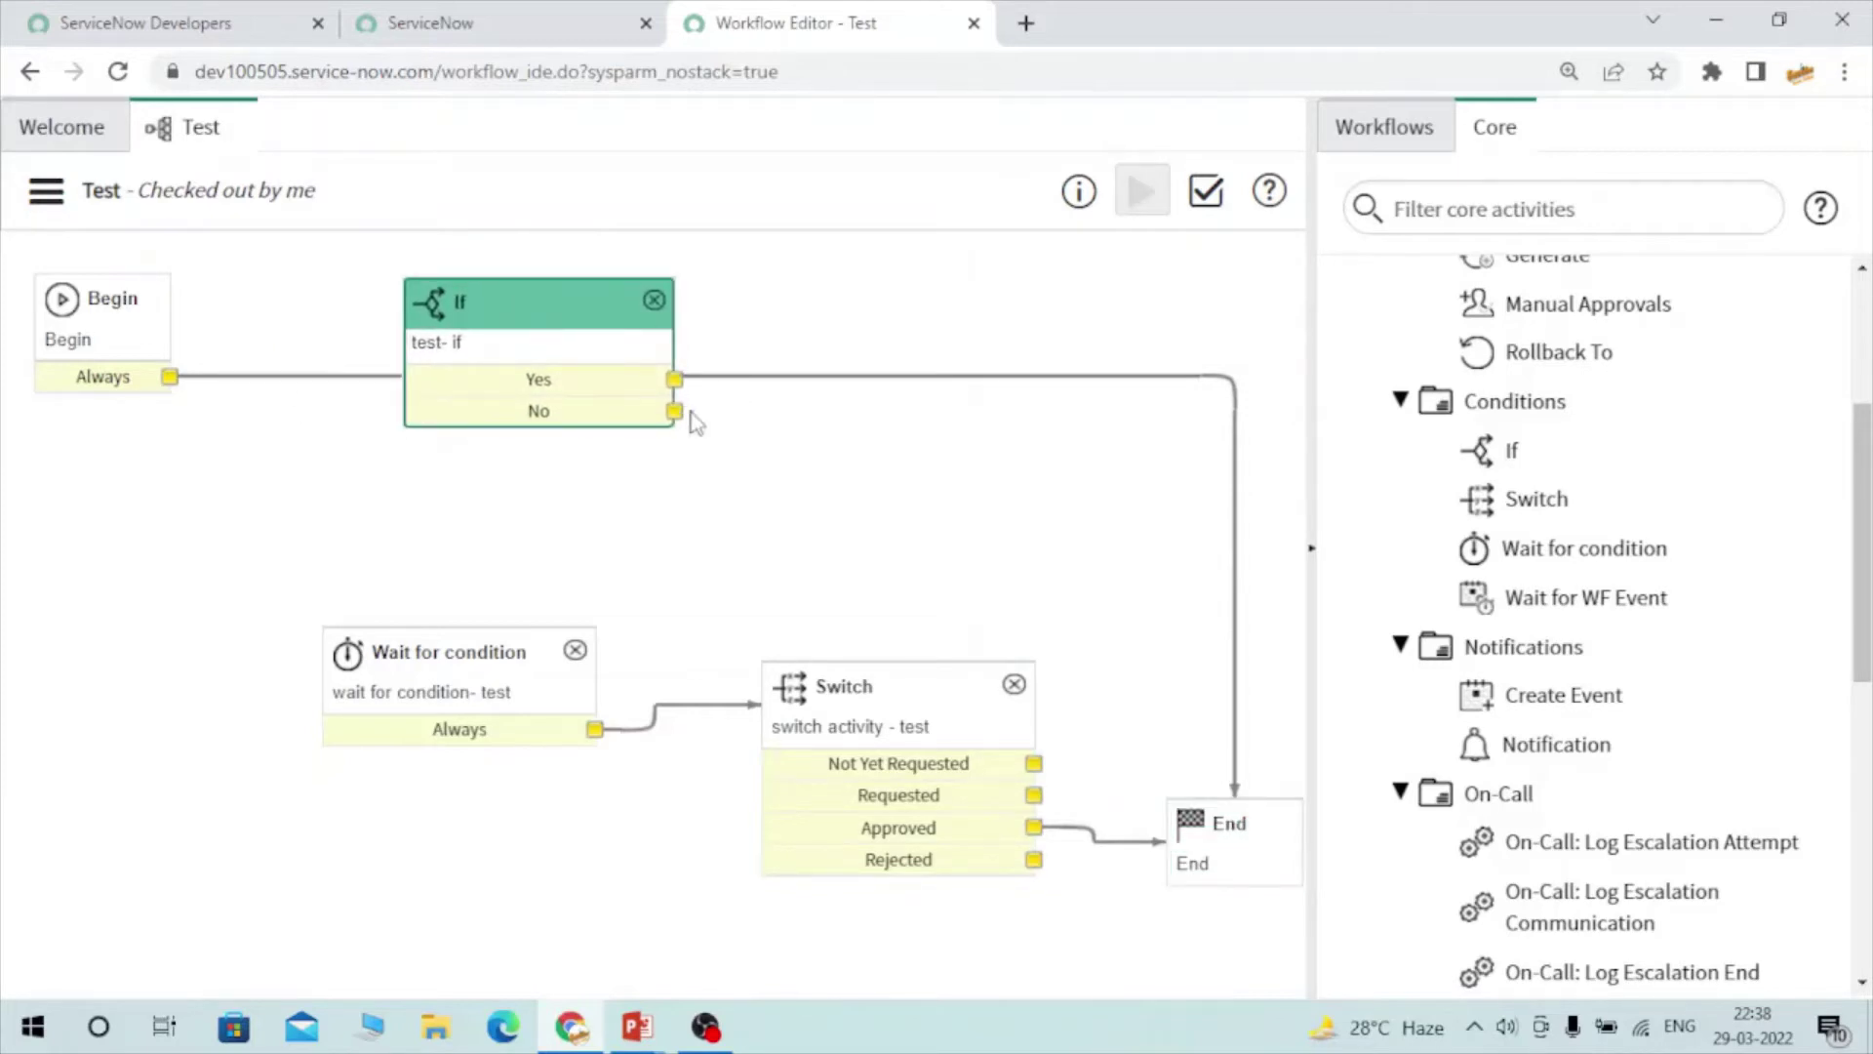
{"action": "mouse_move", "coordinate": [683, 418]}
{"action": "left_mouse_down"}
{"action": "mouse_move", "coordinate": [790, 375]}
{"action": "mouse_move", "coordinate": [716, 410]}
{"action": "left_mouse_up"}
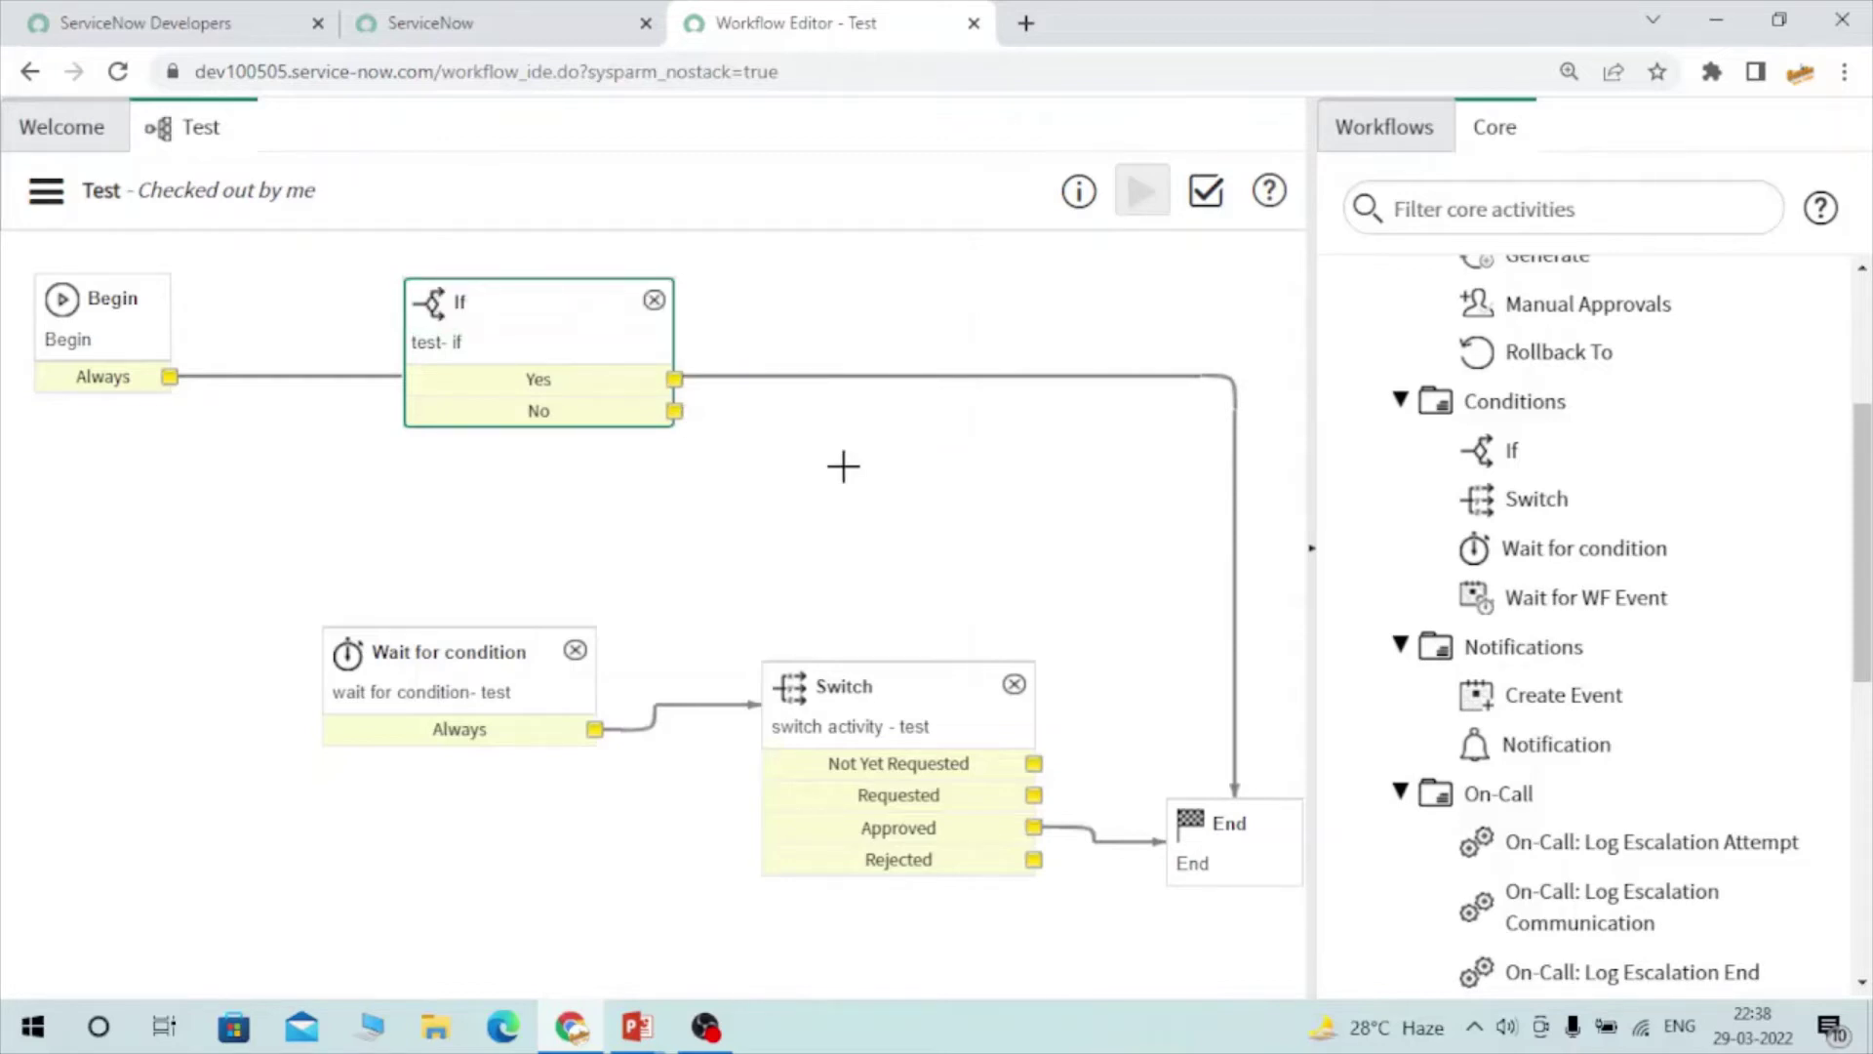
{"action": "left_click_drag", "start_coordinate": [692, 420], "coordinate": [1241, 798]}
Move the If activity off the Begin-to-End transition, delete that transition, and connect Begin's Always output to If
{"action": "left_click_drag", "start_coordinate": [502, 318], "coordinate": [515, 441]}
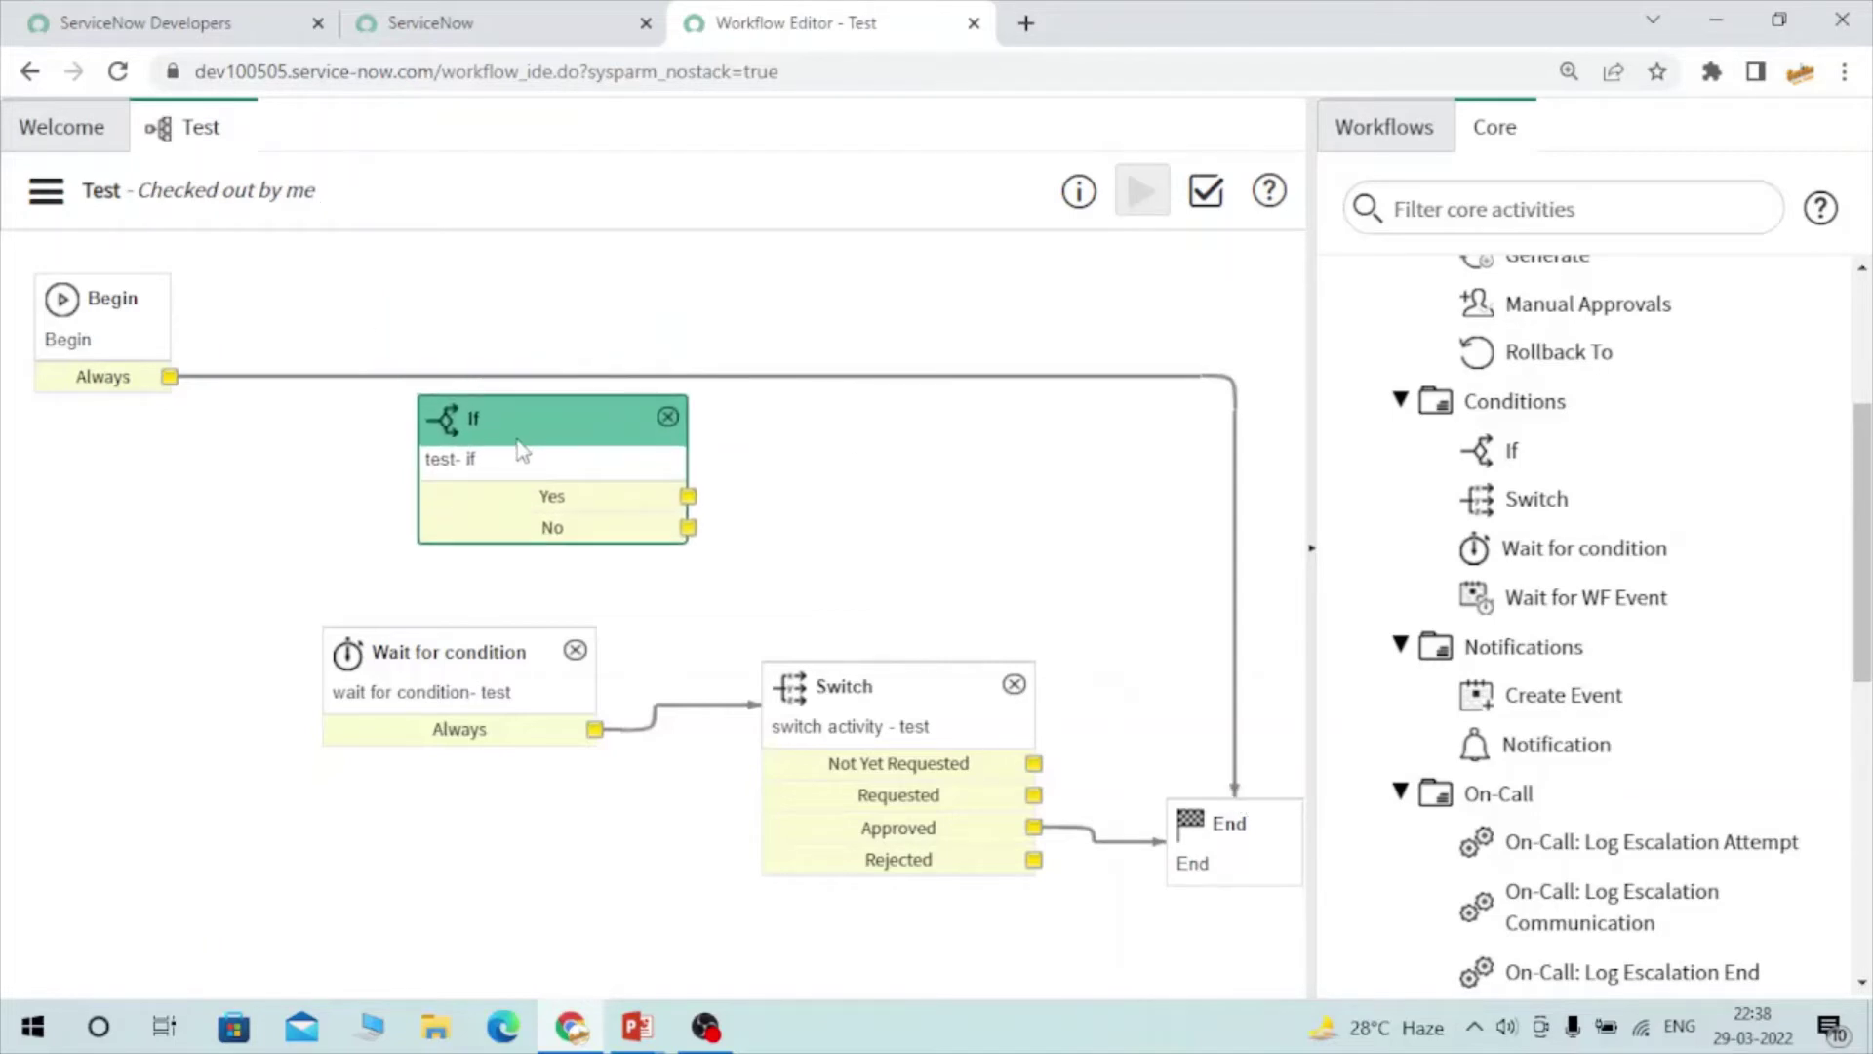
{"action": "left_click", "coordinate": [508, 374]}
{"action": "key", "text": "Delete"}
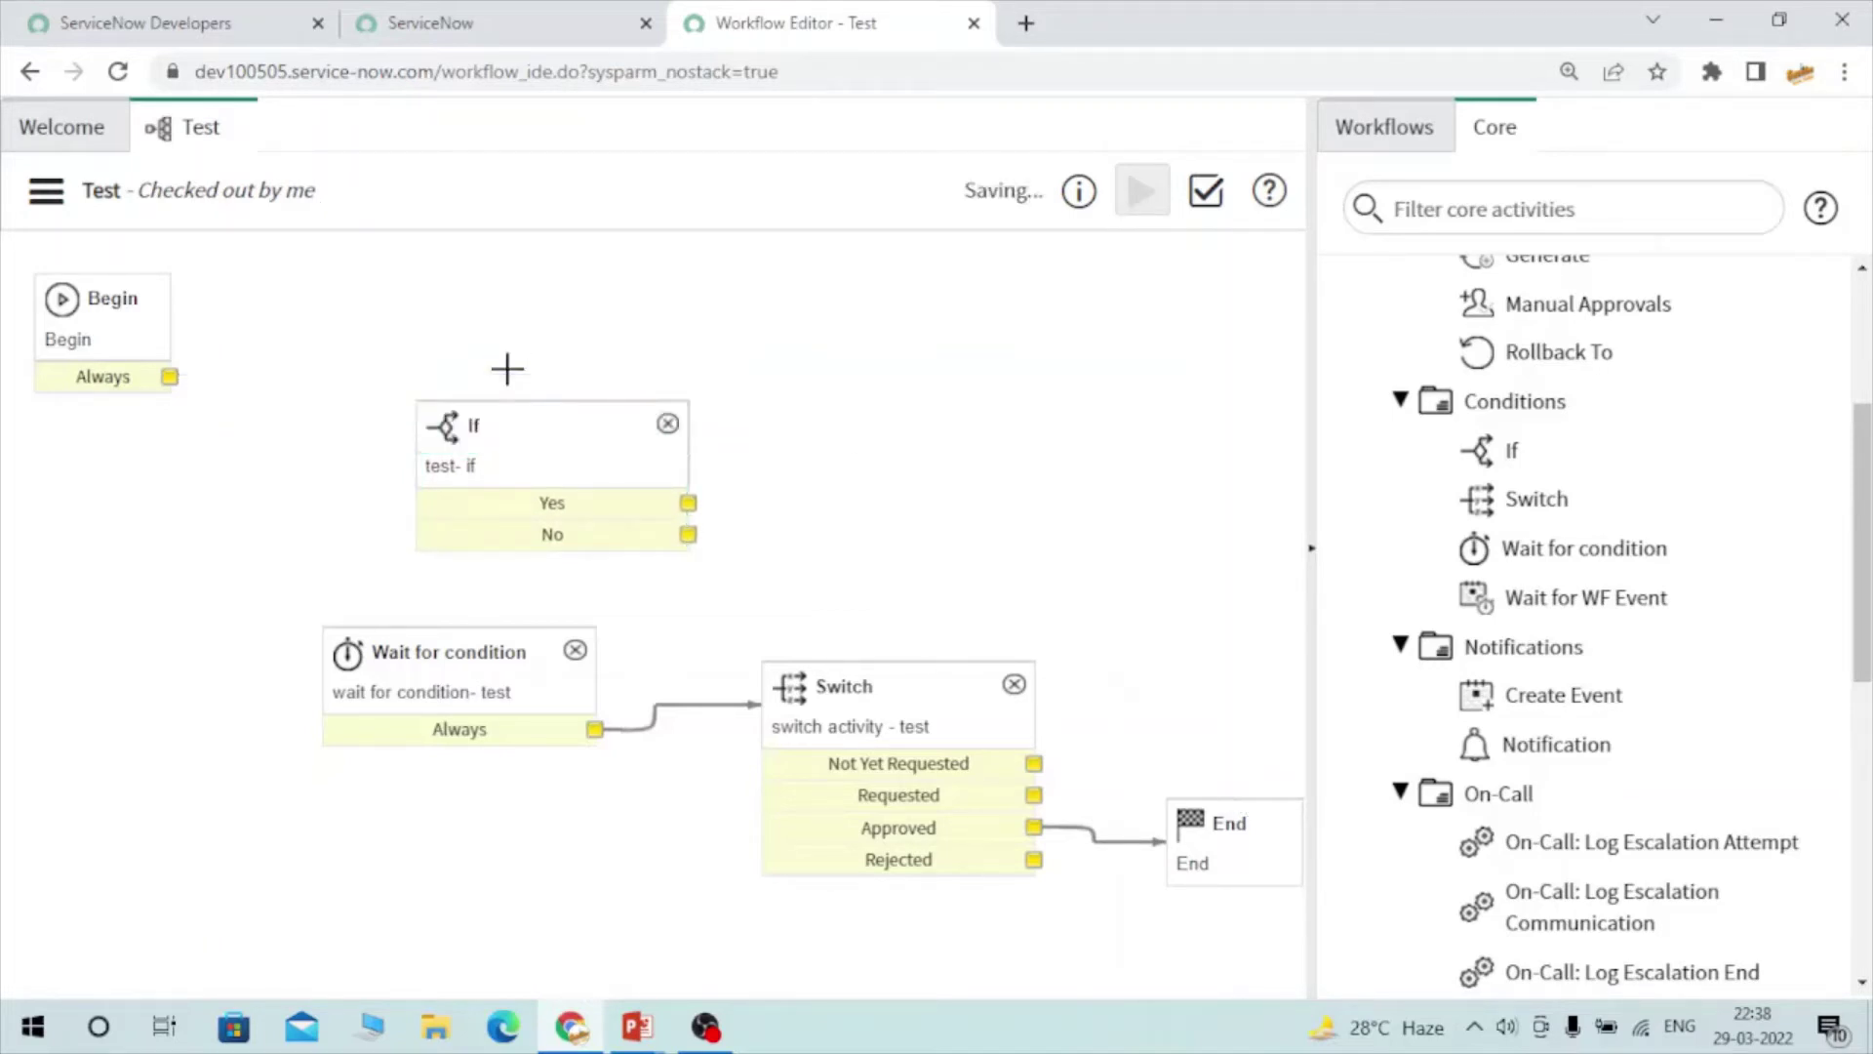
{"action": "left_click_drag", "start_coordinate": [170, 377], "coordinate": [452, 518]}
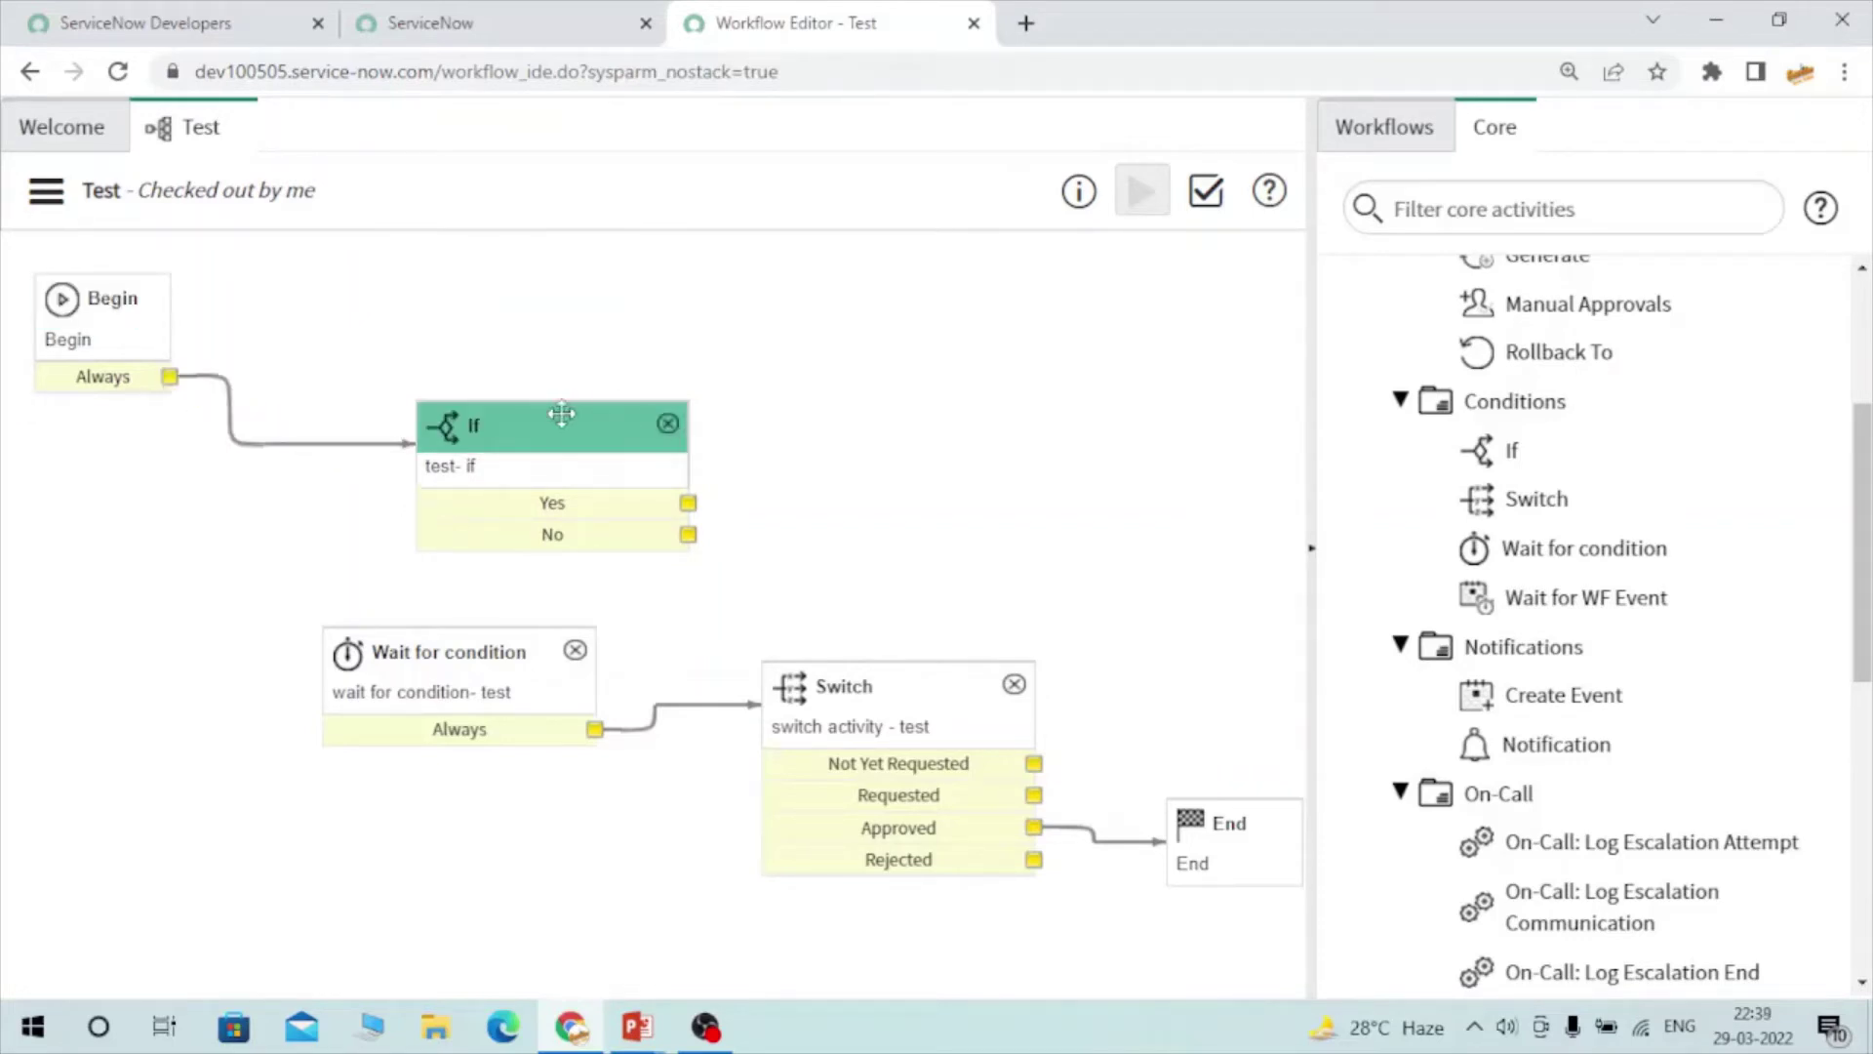
Raise the If activity beside Begin and connect its Yes output to Switch and its No output to End
{"action": "left_click_drag", "start_coordinate": [563, 414], "coordinate": [566, 320]}
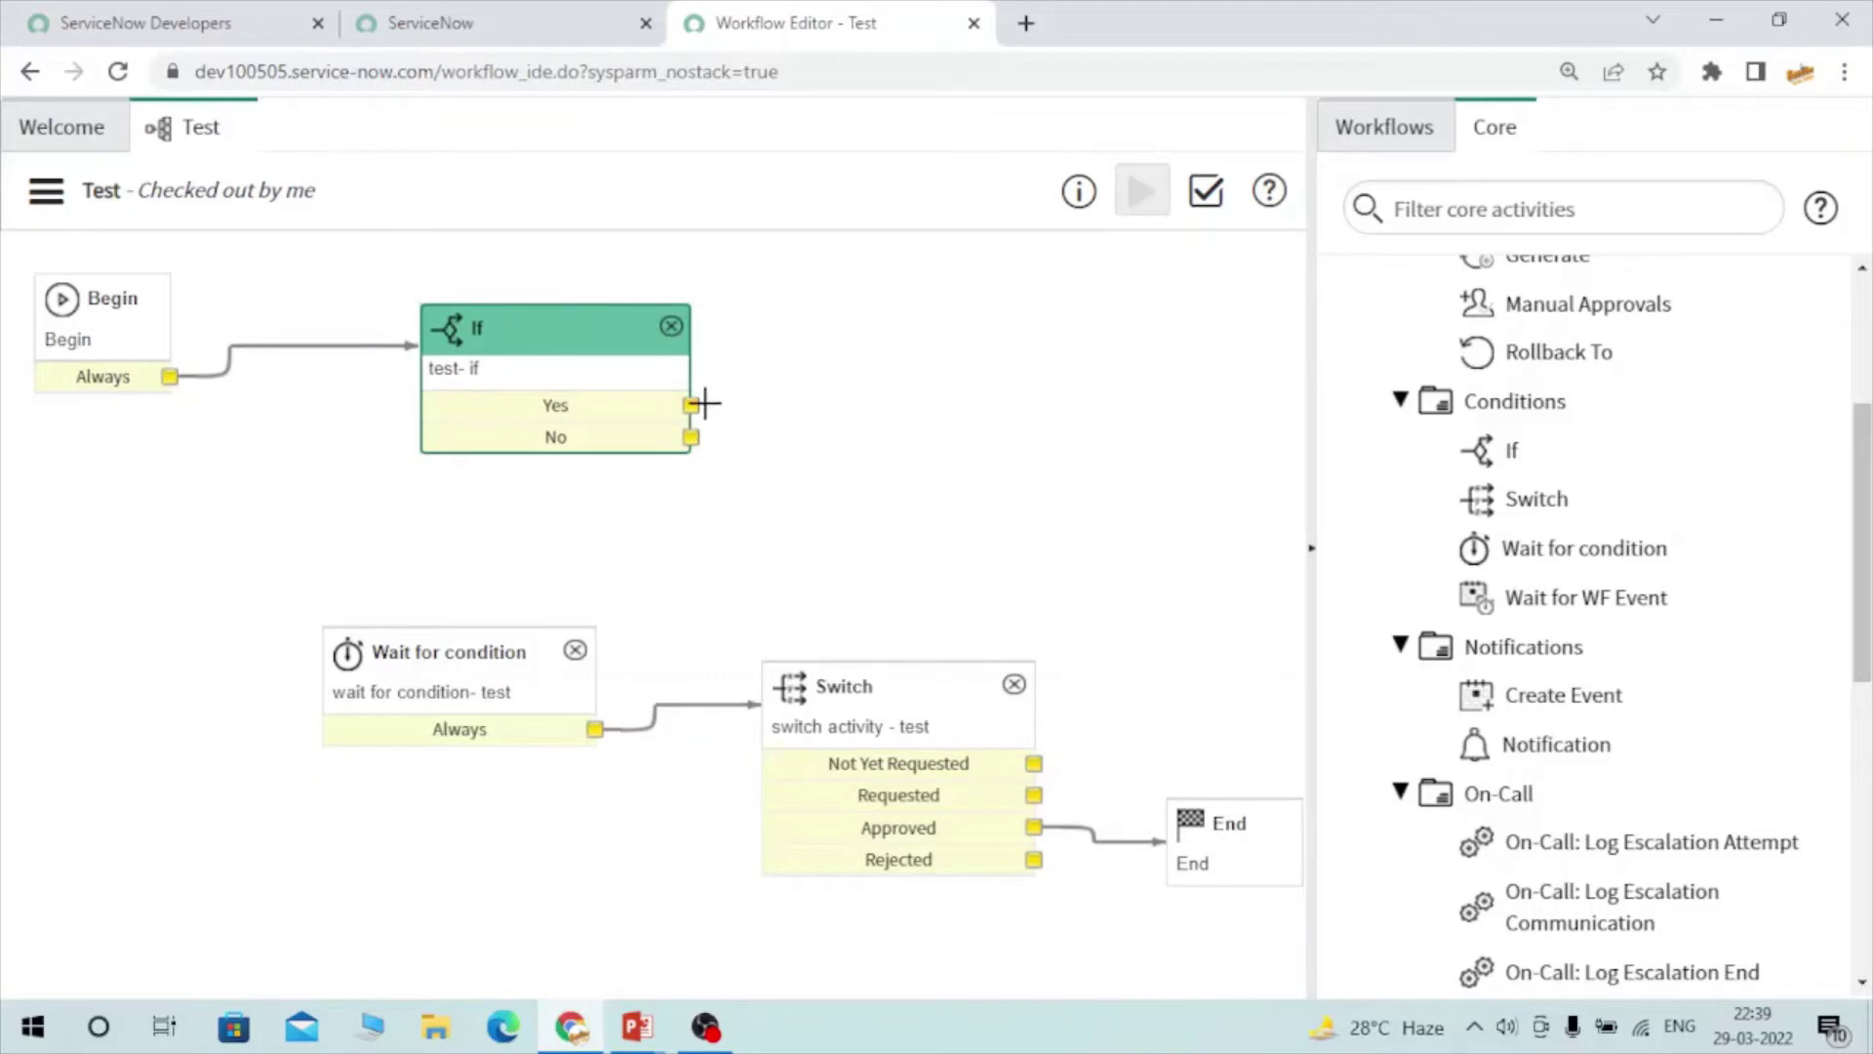
{"action": "left_click_drag", "start_coordinate": [691, 405], "coordinate": [884, 666]}
{"action": "left_click_drag", "start_coordinate": [693, 441], "coordinate": [1208, 806]}
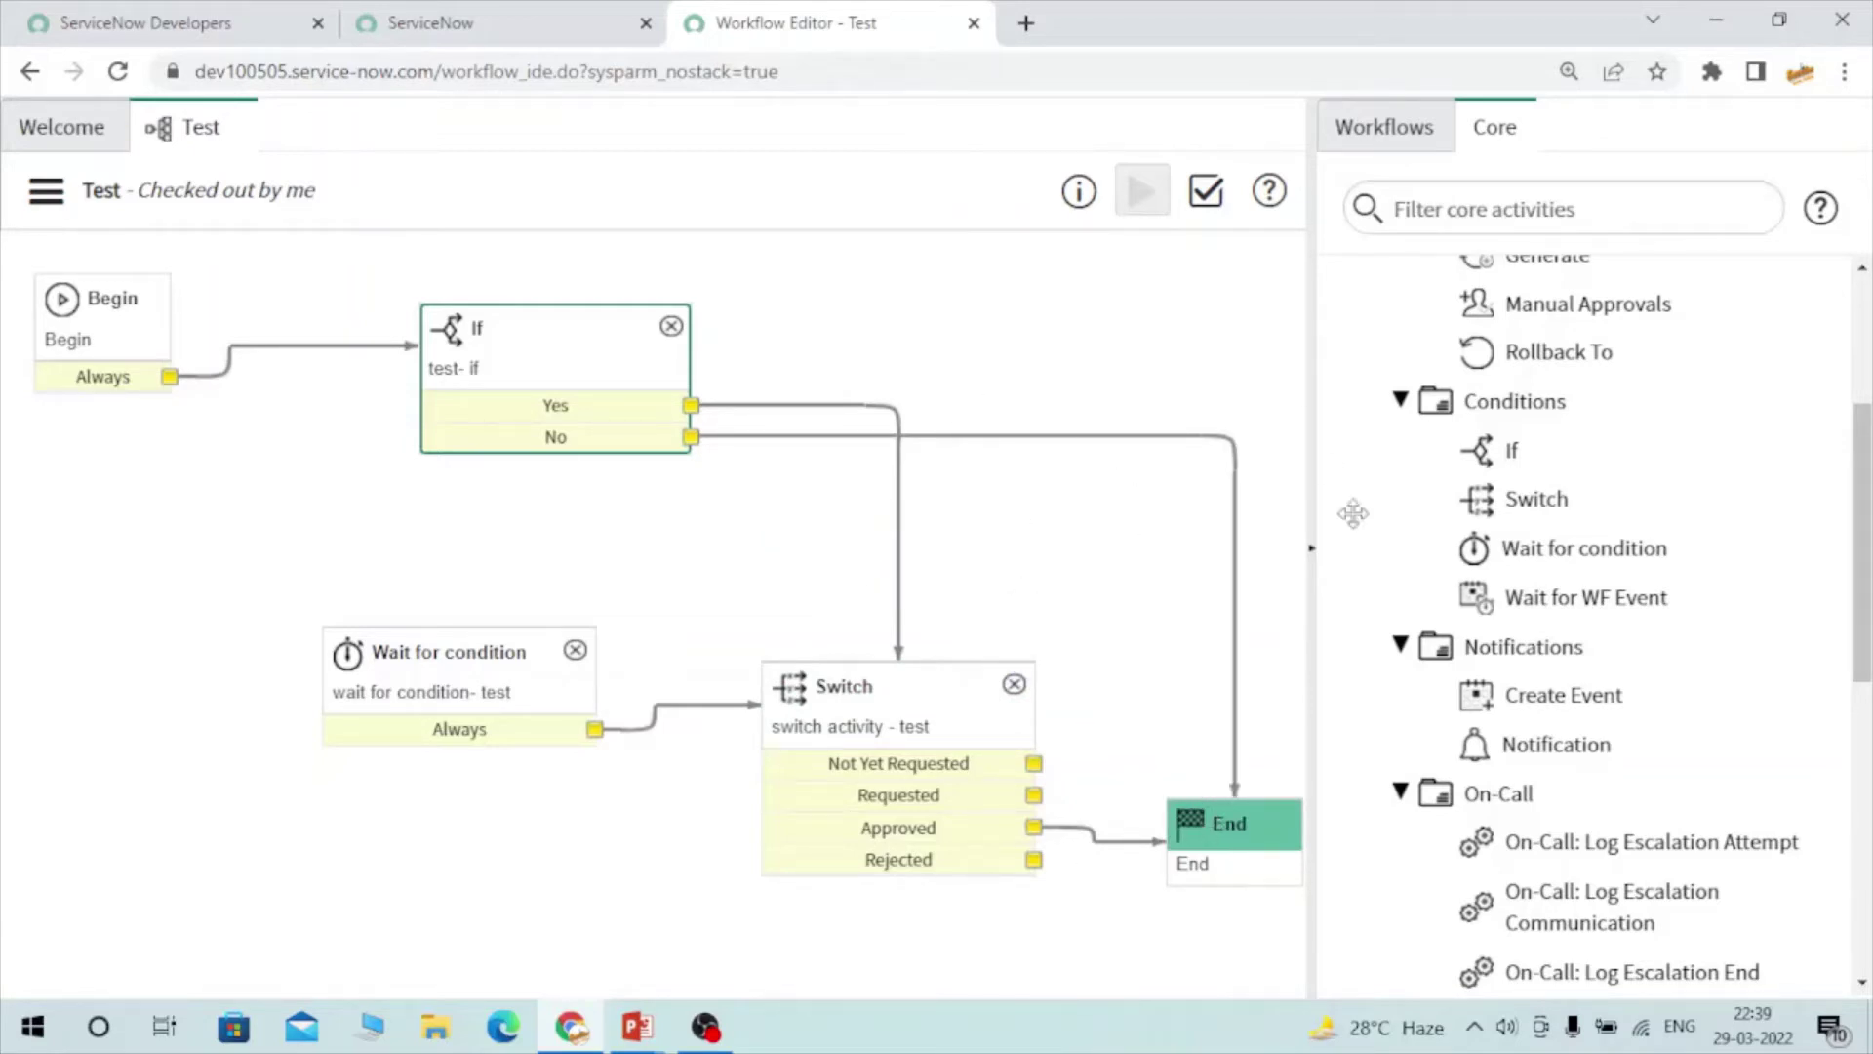
Open a new Wait for WF Event activity and examine its name, stage and Specify event section
{"action": "double_click", "coordinate": [1529, 595]}
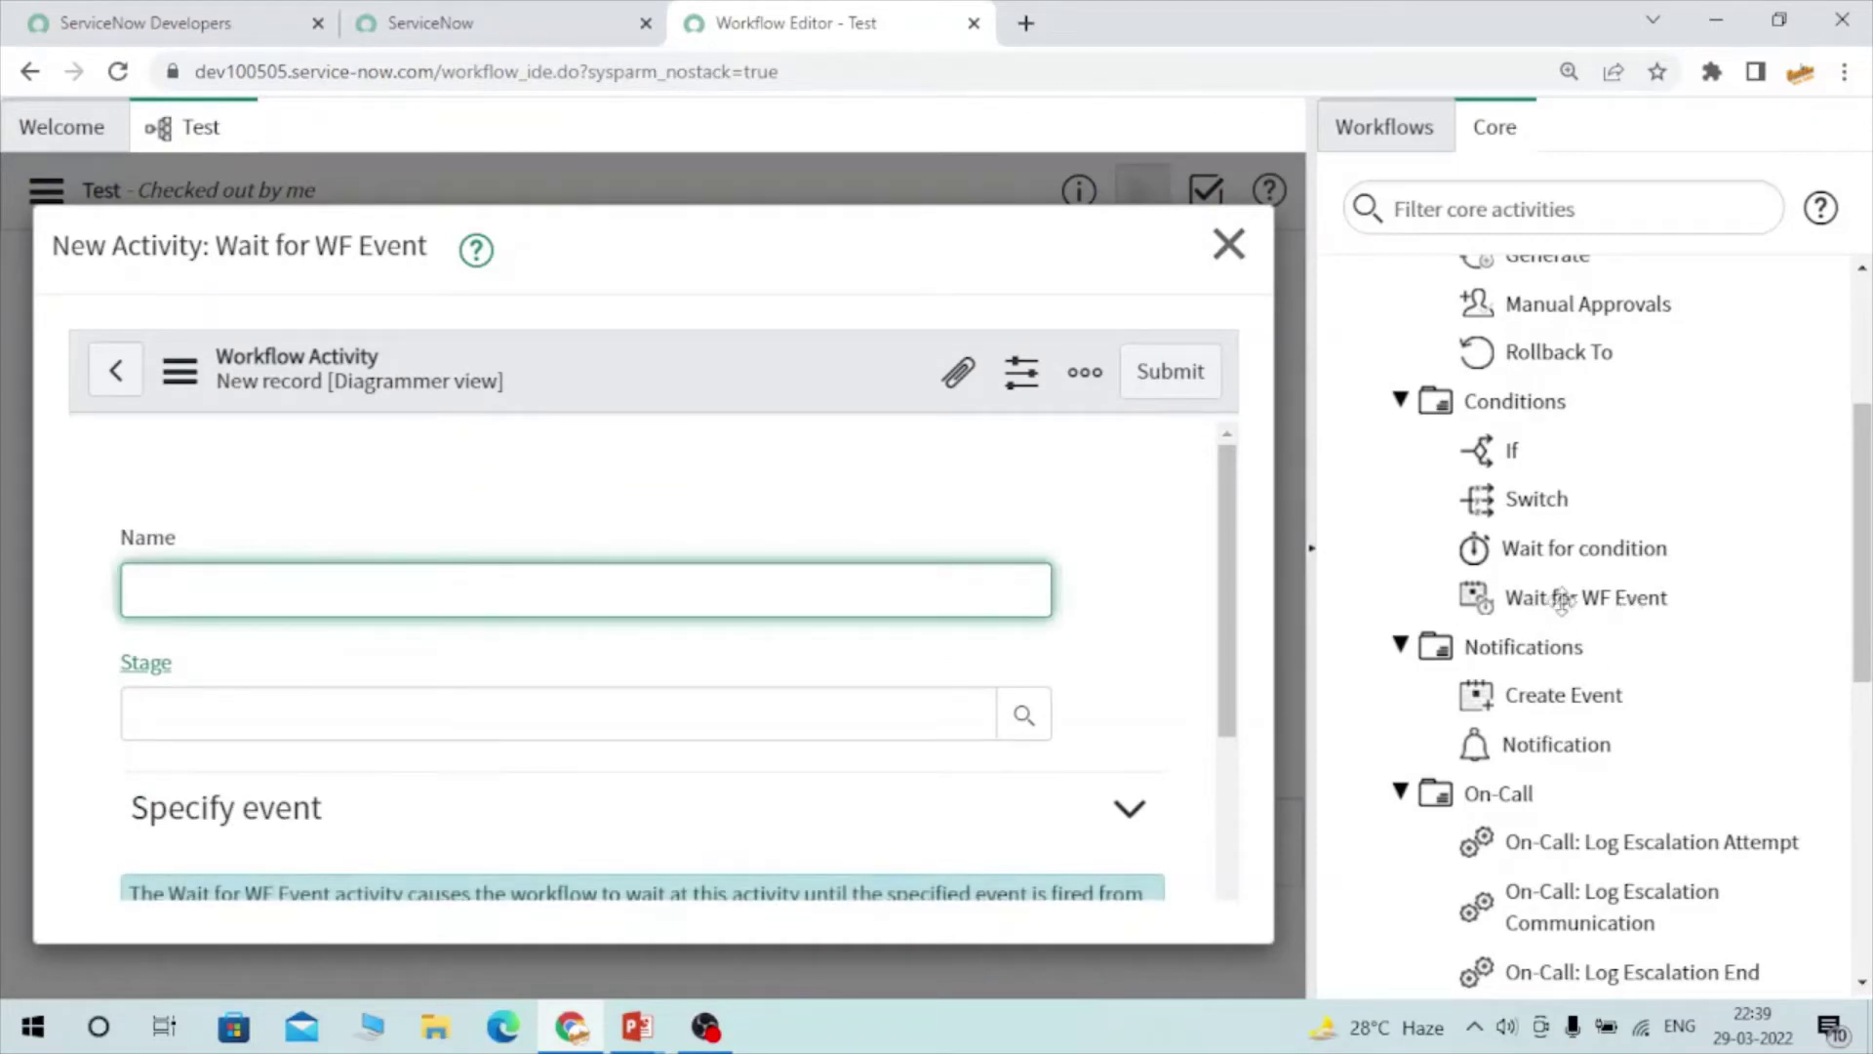
{"action": "mouse_move", "coordinate": [1562, 597]}
{"action": "scroll", "coordinate": [811, 644], "scroll_direction": "down", "scroll_amount": 5}
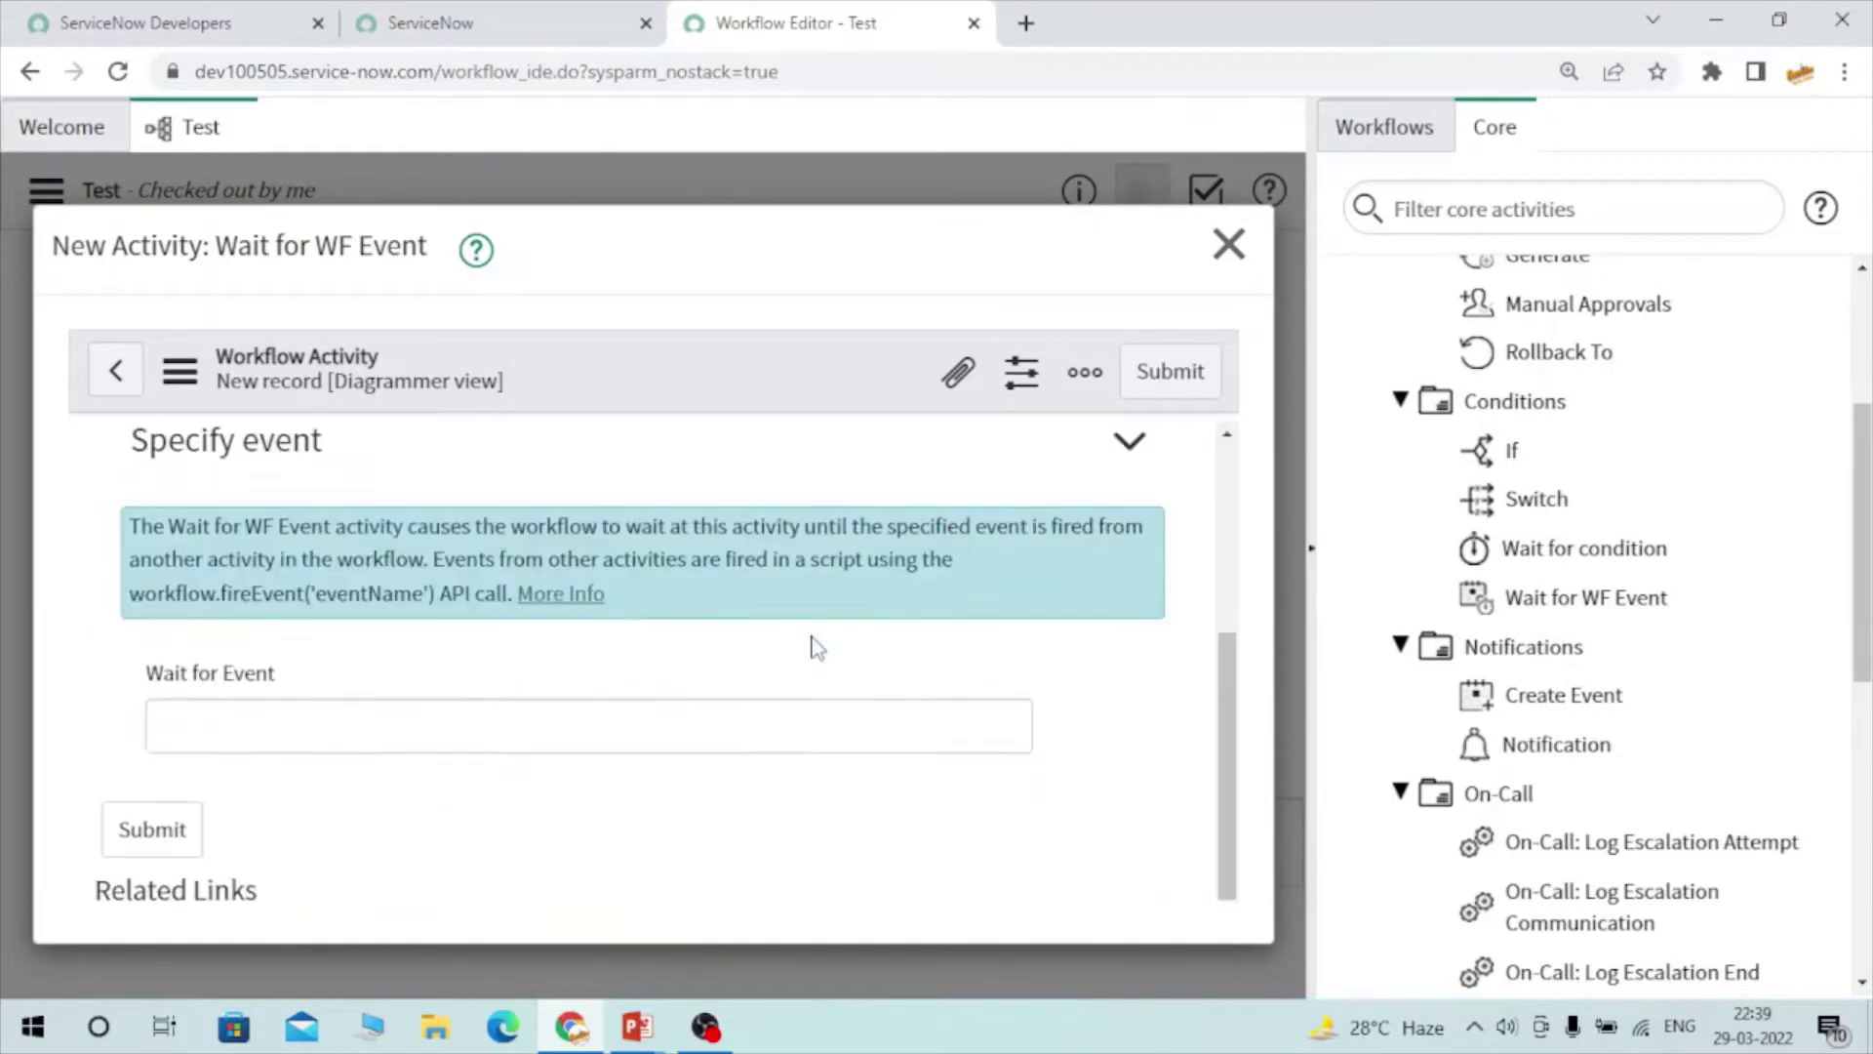
{"action": "scroll", "coordinate": [364, 725], "scroll_direction": "up", "scroll_amount": 5}
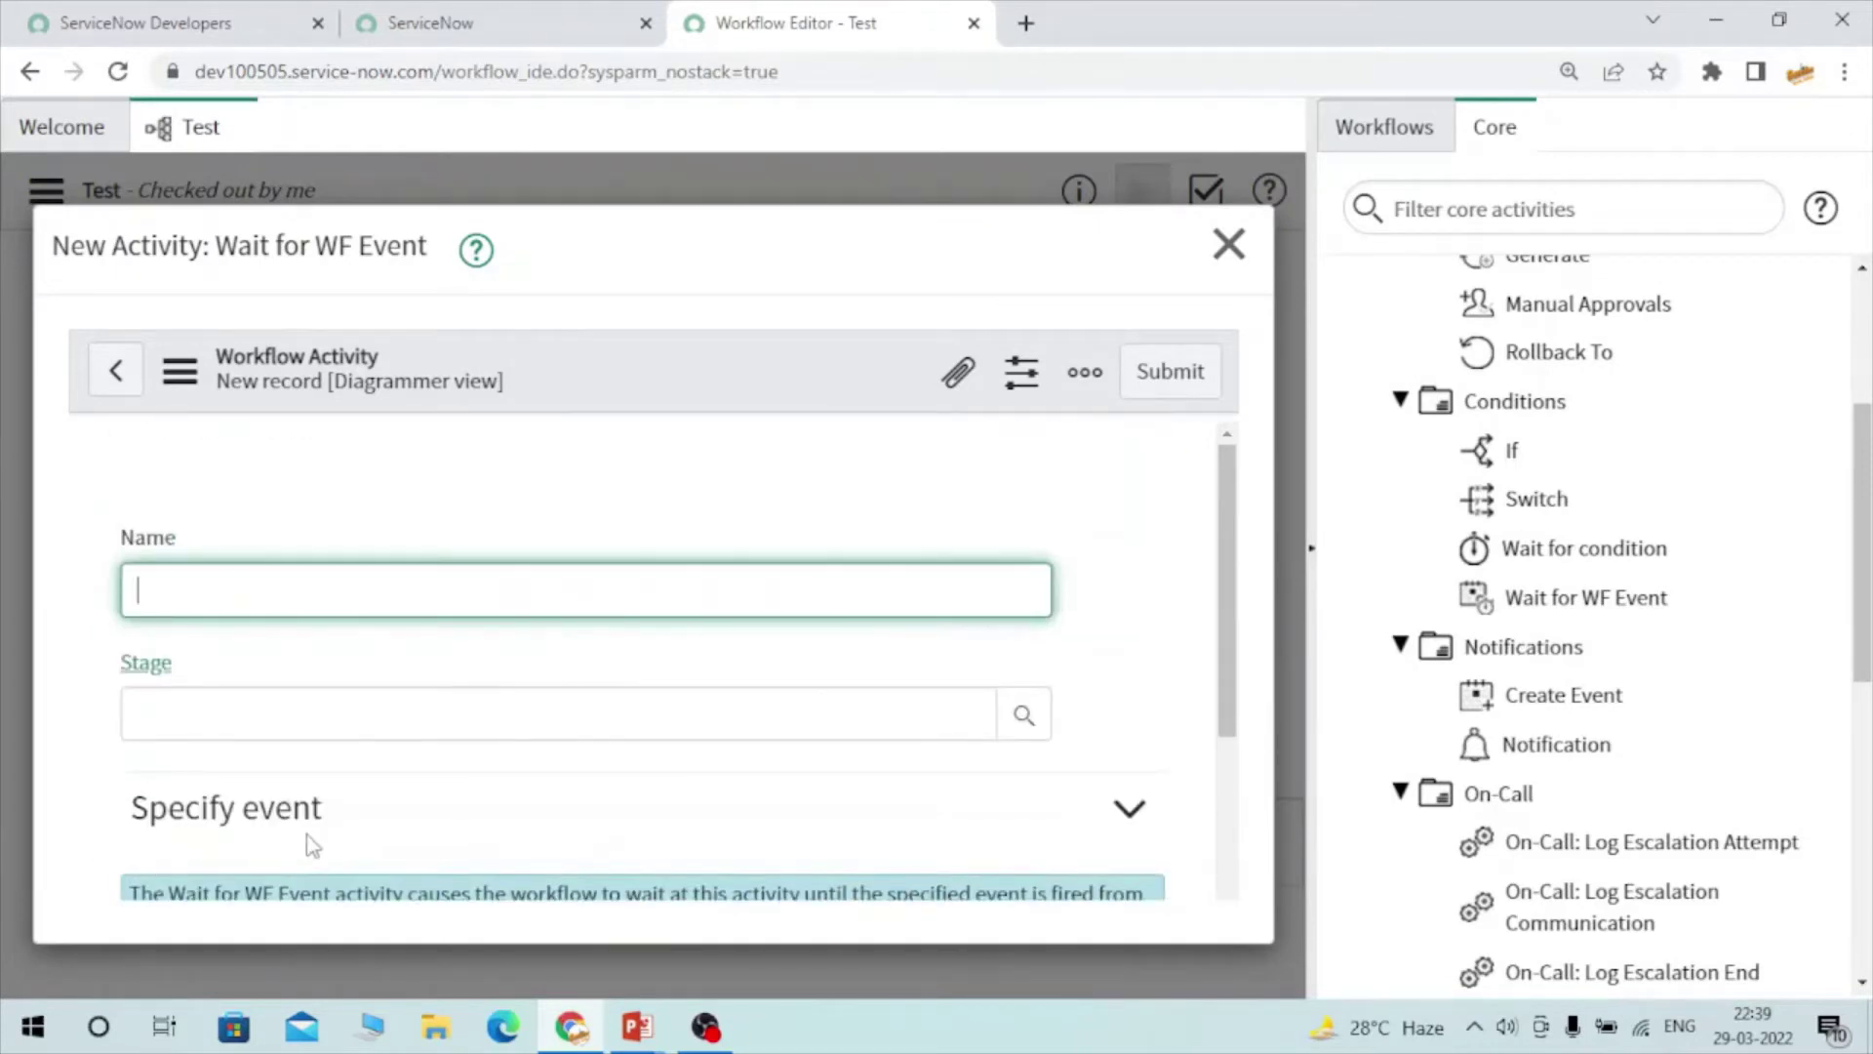
{"action": "scroll", "coordinate": [314, 845], "scroll_direction": "down", "scroll_amount": 4}
{"action": "scroll", "coordinate": [314, 845], "scroll_direction": "up", "scroll_amount": 2}
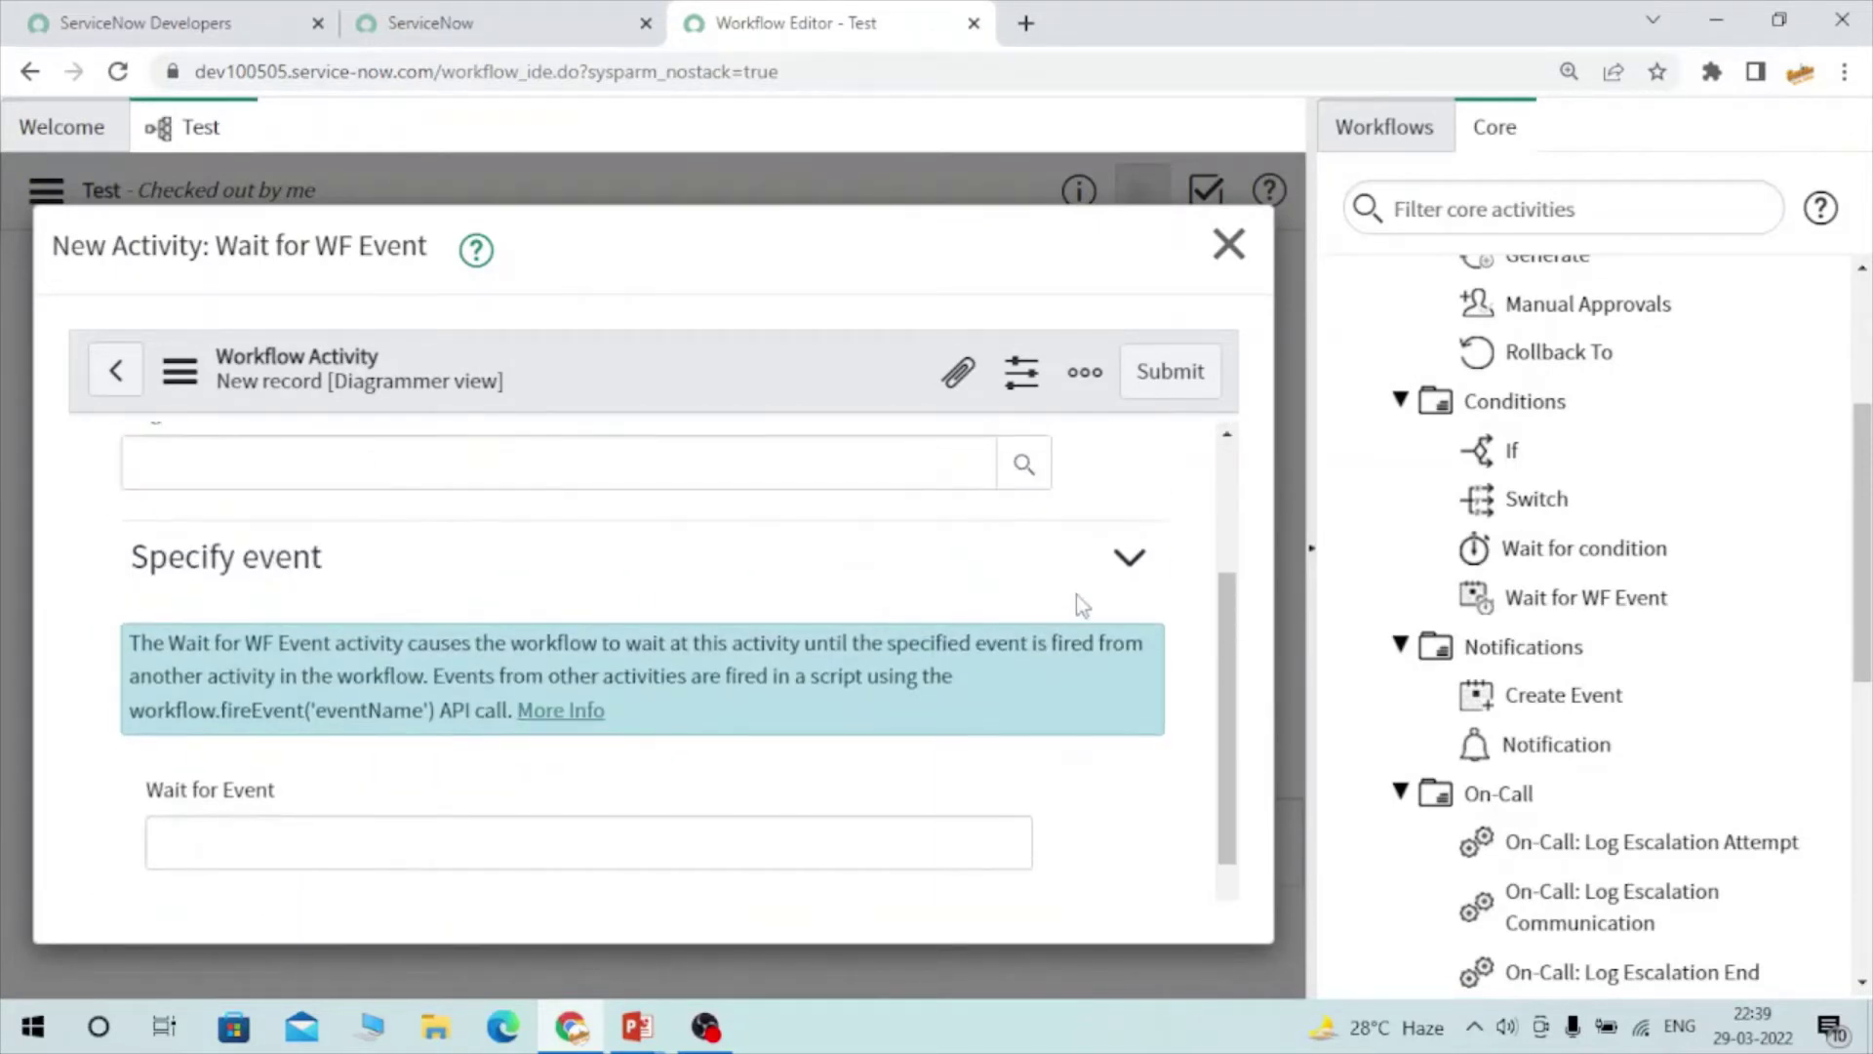
{"action": "left_click", "coordinate": [1129, 557]}
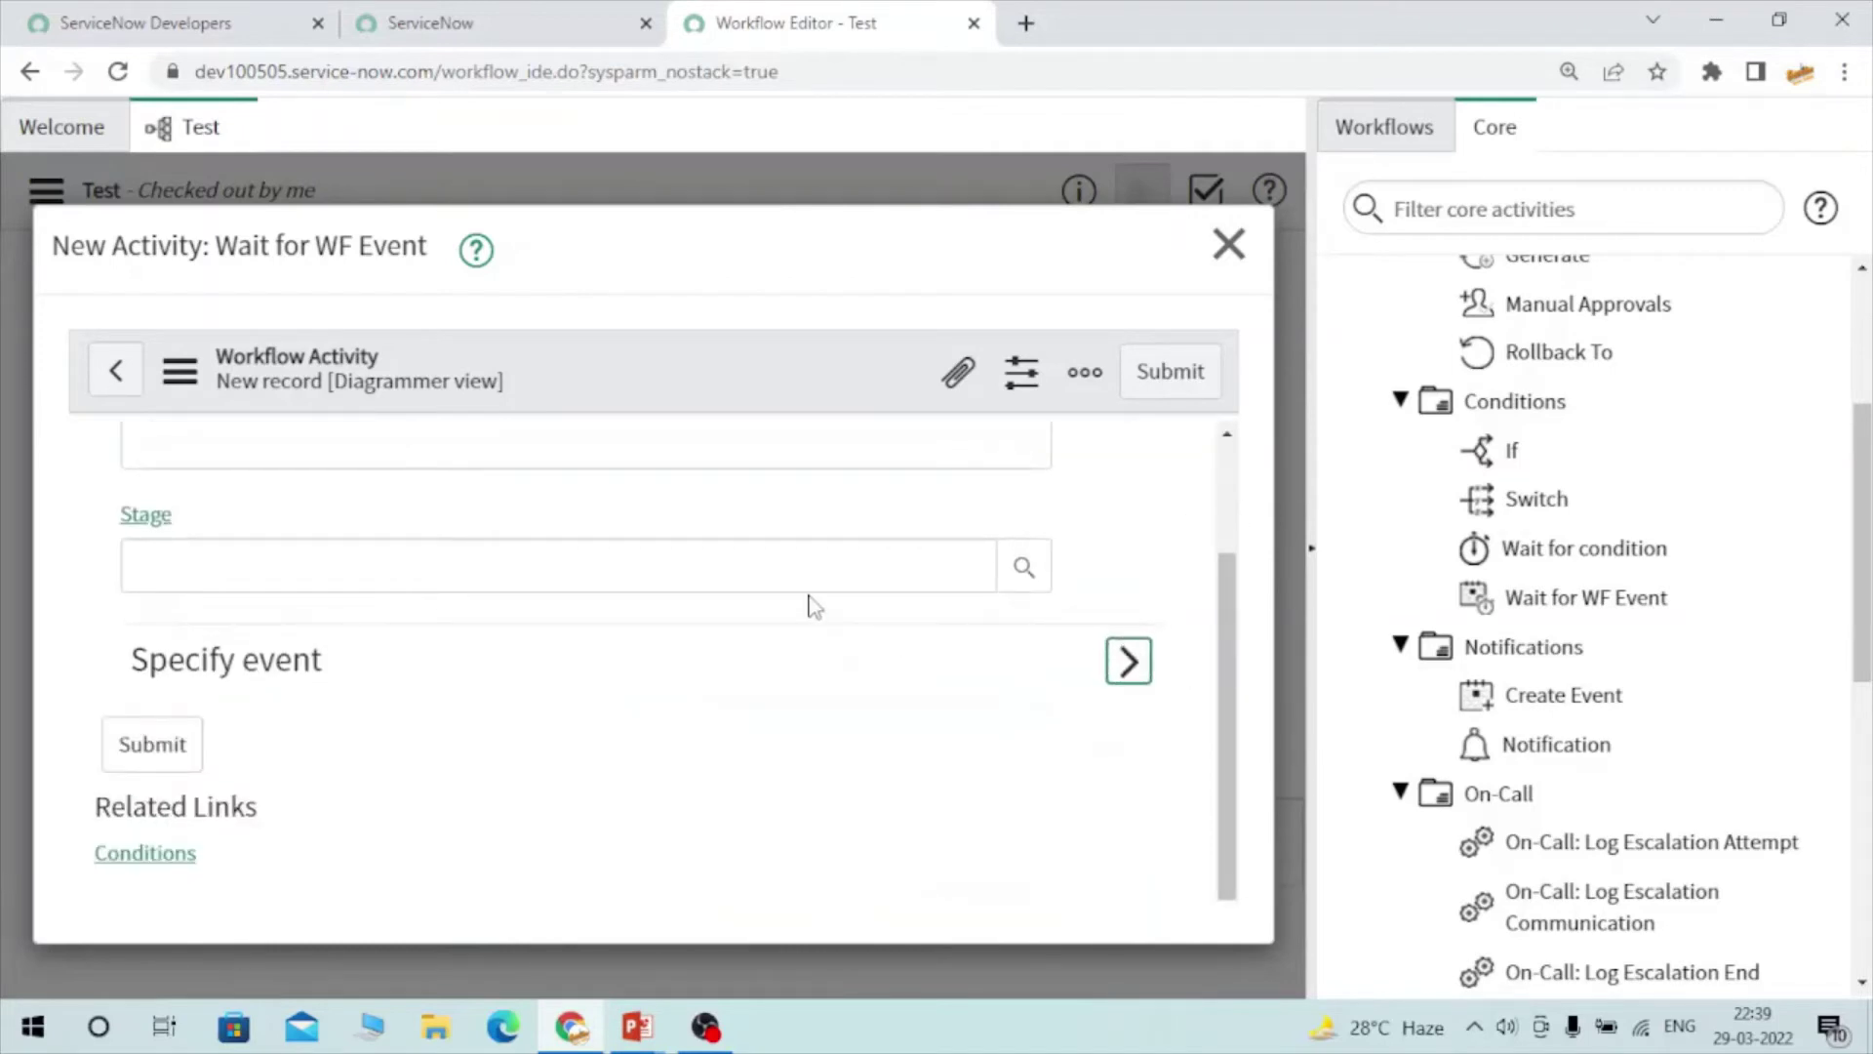
{"action": "left_click", "coordinate": [1129, 661]}
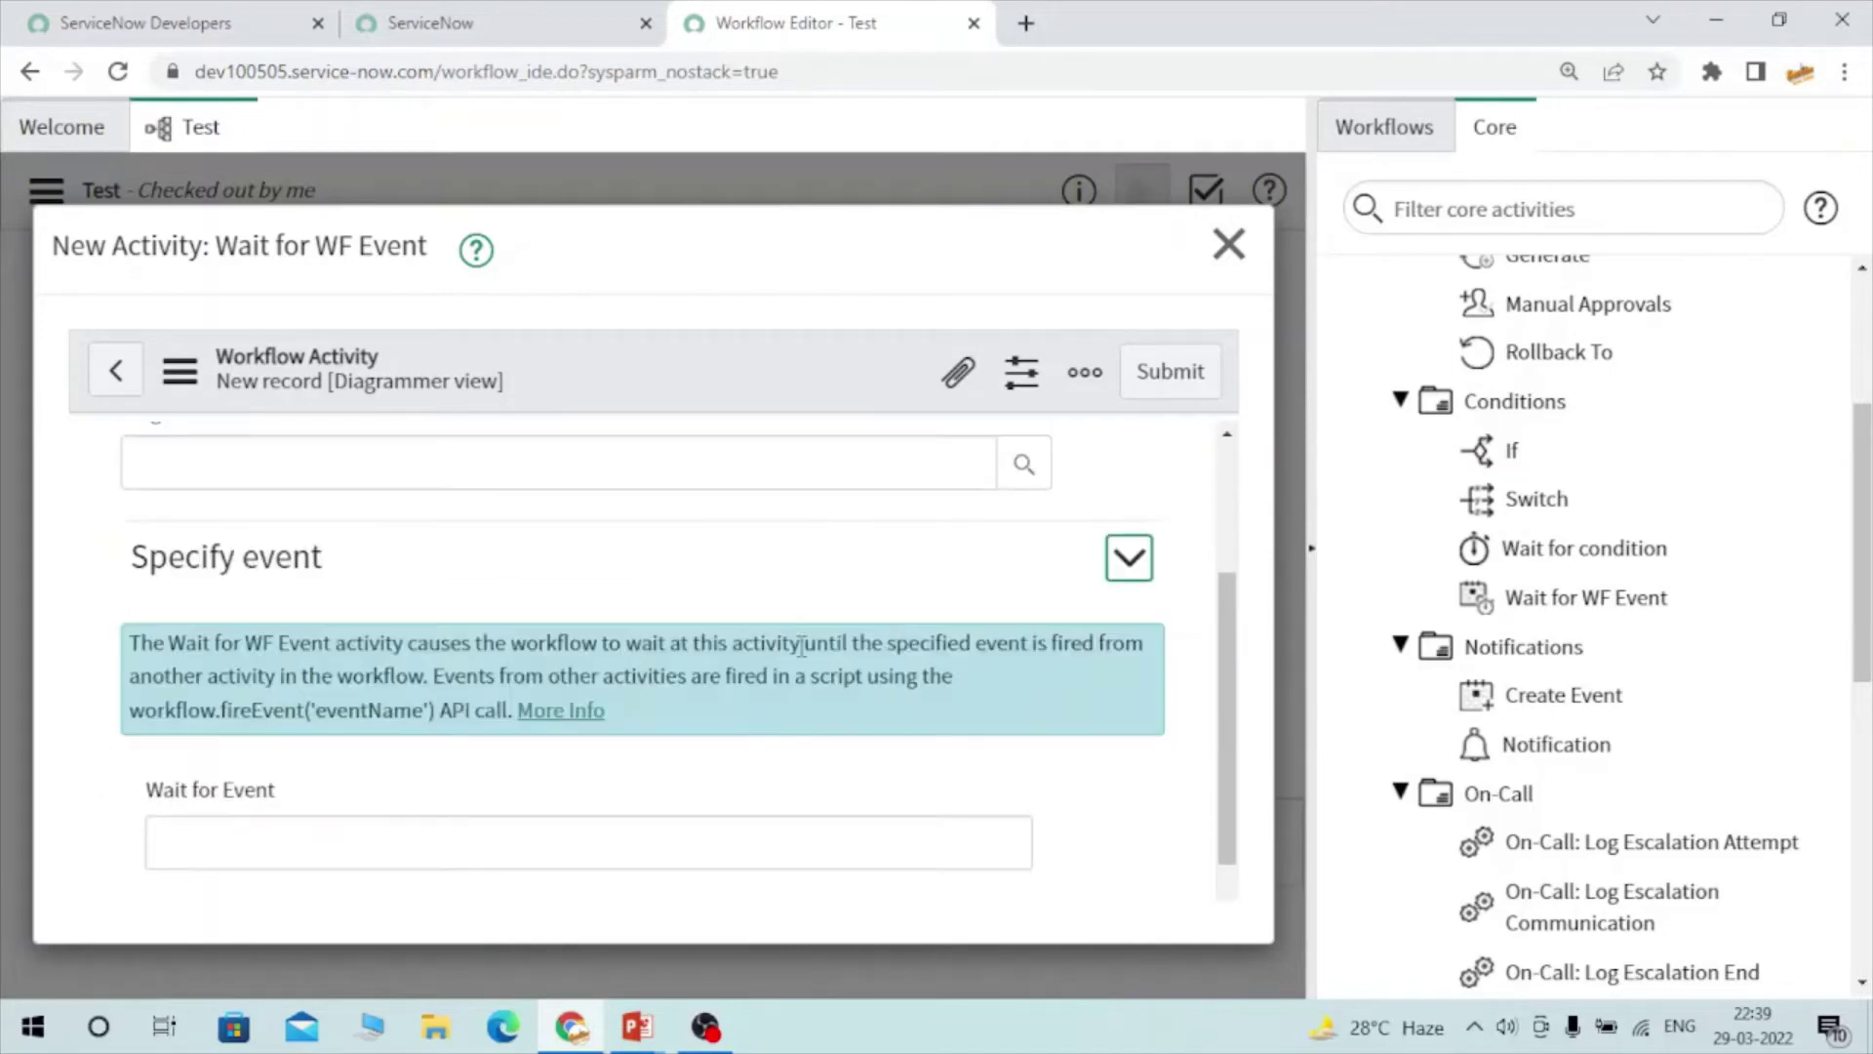
{"action": "scroll", "coordinate": [755, 669], "scroll_direction": "down", "scroll_amount": 2}
Review the Wait for Event field and the activity title, and close the Wait for WF Event form without submitting it
{"action": "left_click", "coordinate": [360, 648]}
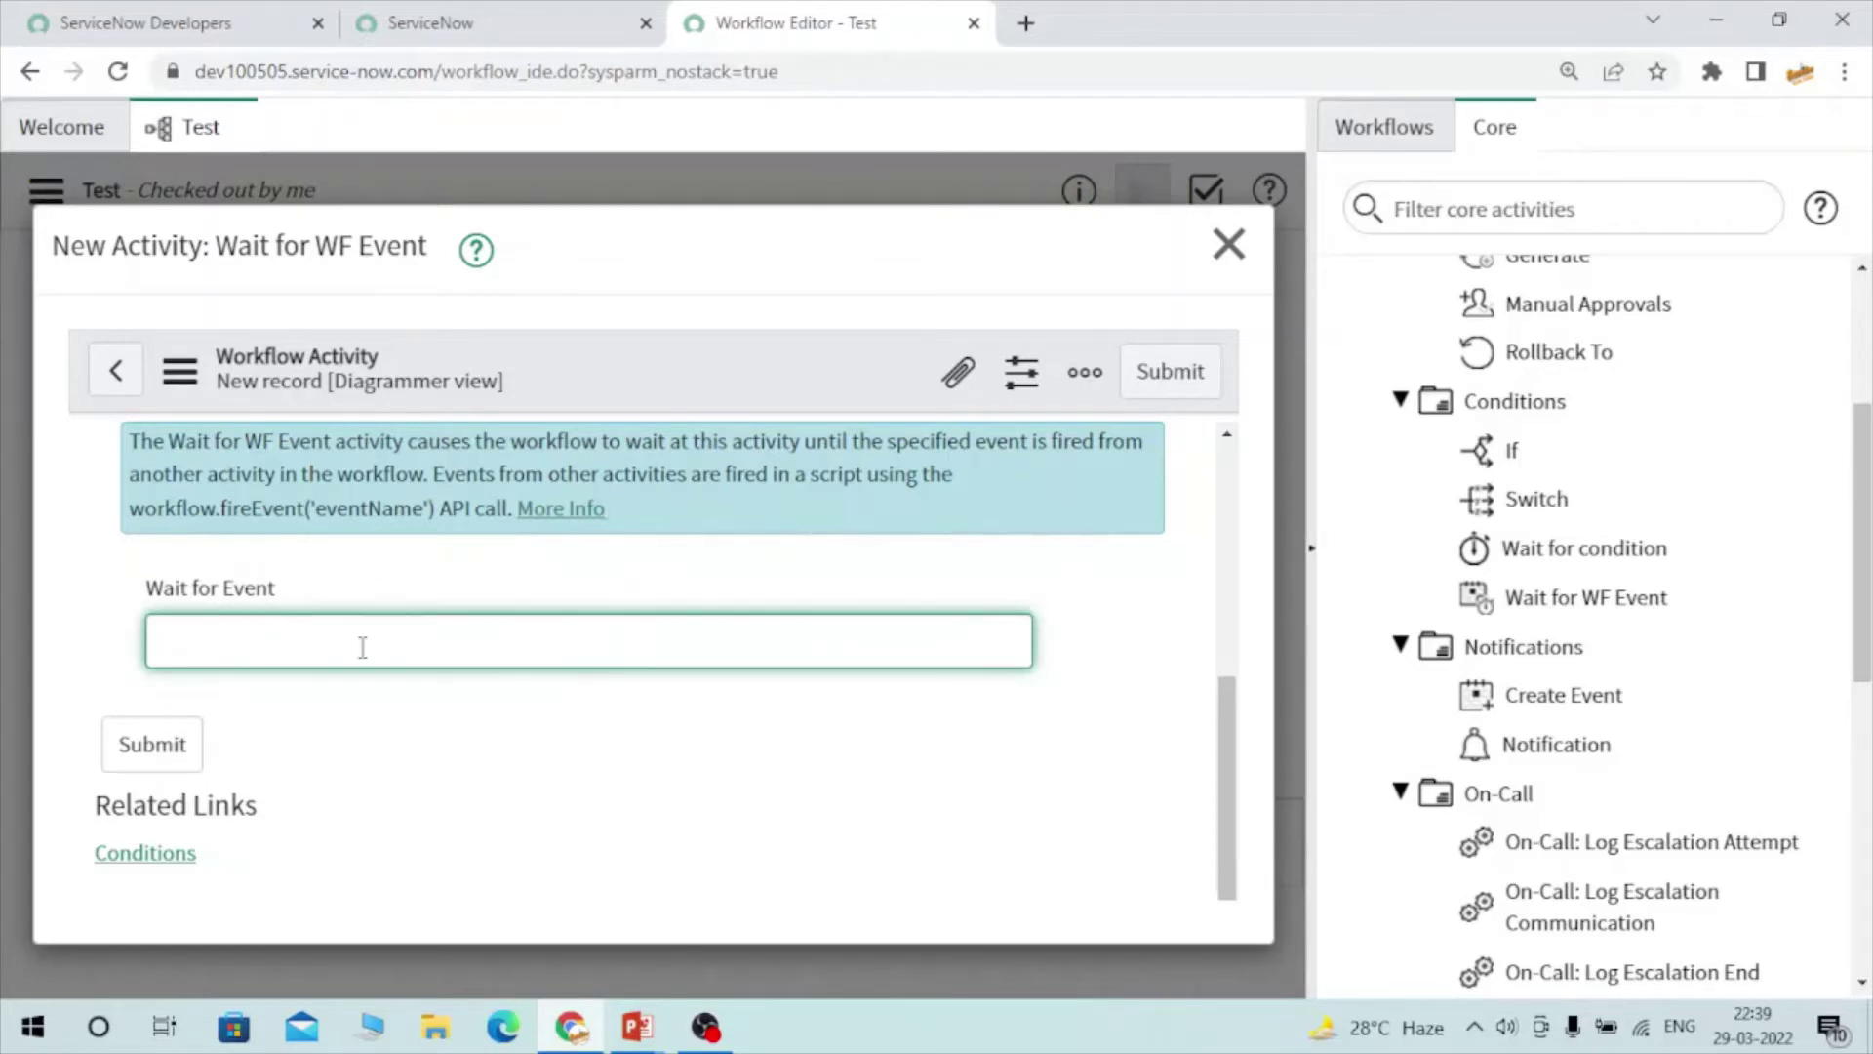
{"action": "scroll", "coordinate": [337, 681], "scroll_direction": "up", "scroll_amount": 5}
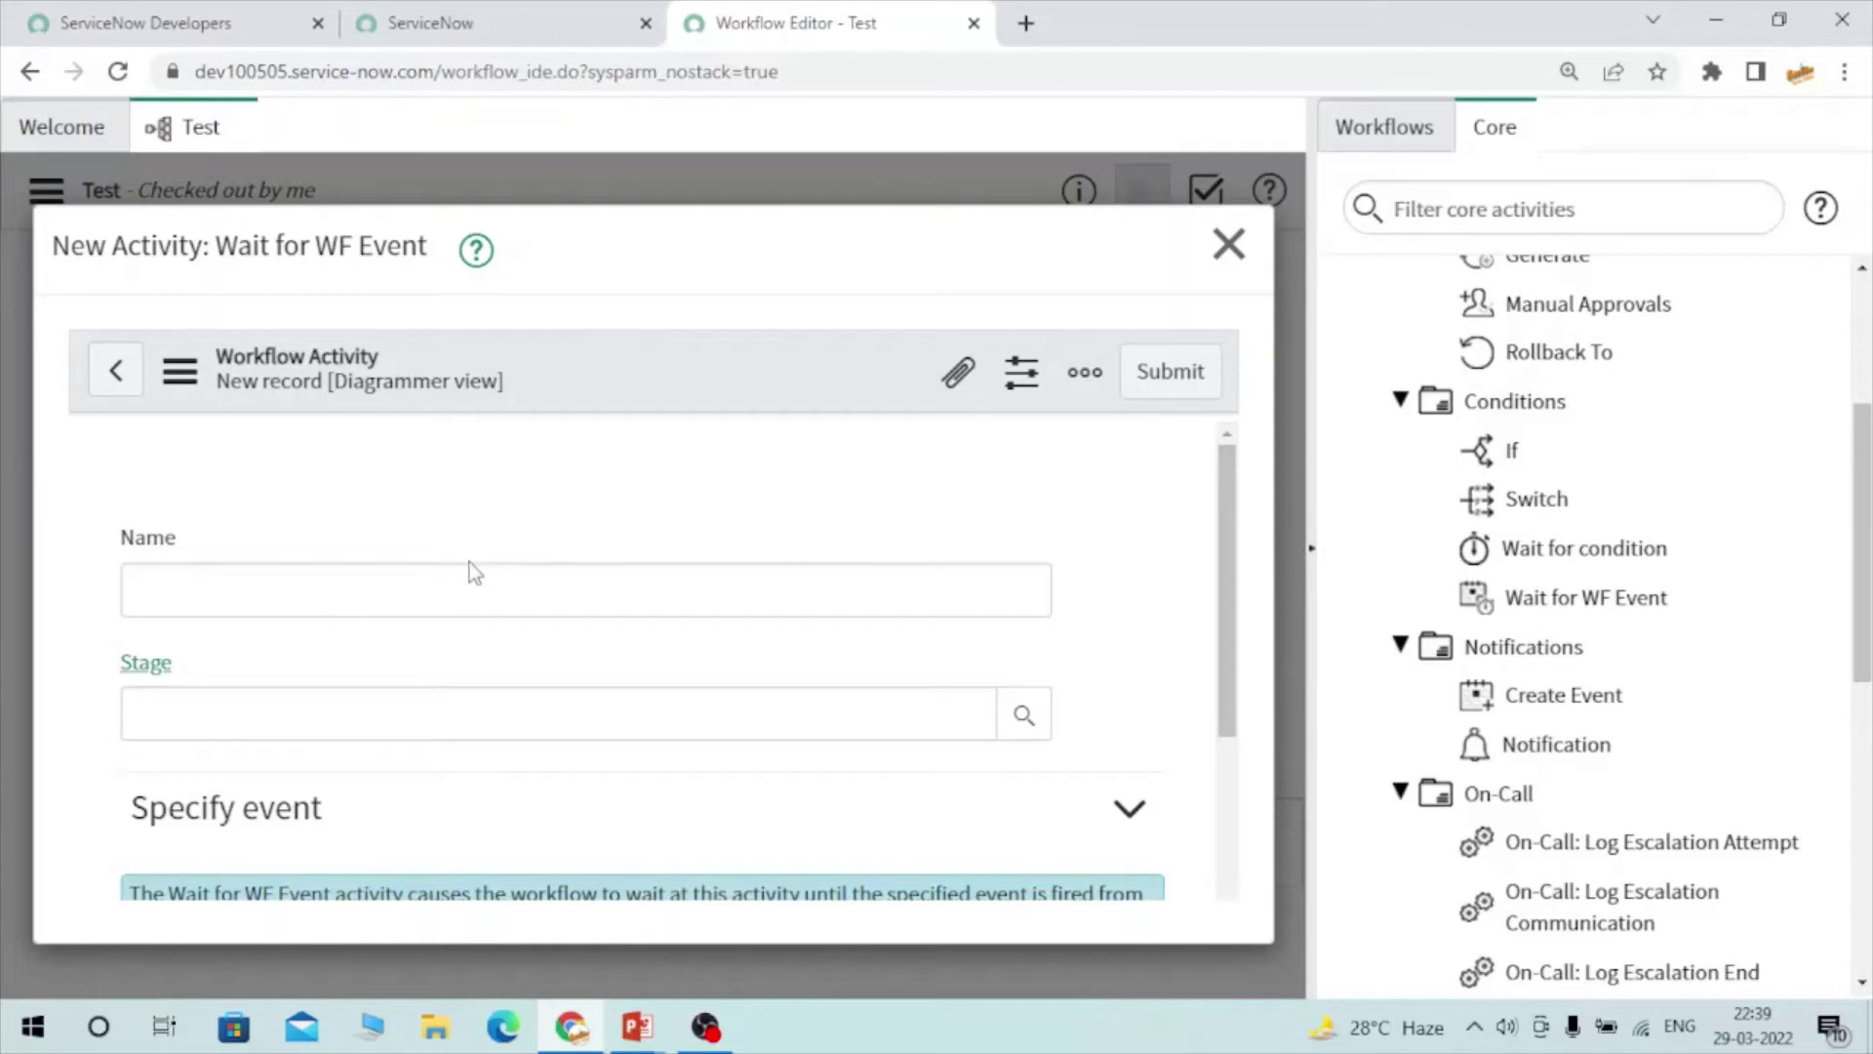
{"action": "scroll", "coordinate": [470, 562], "scroll_direction": "down", "scroll_amount": 5}
{"action": "left_click", "coordinate": [561, 644]}
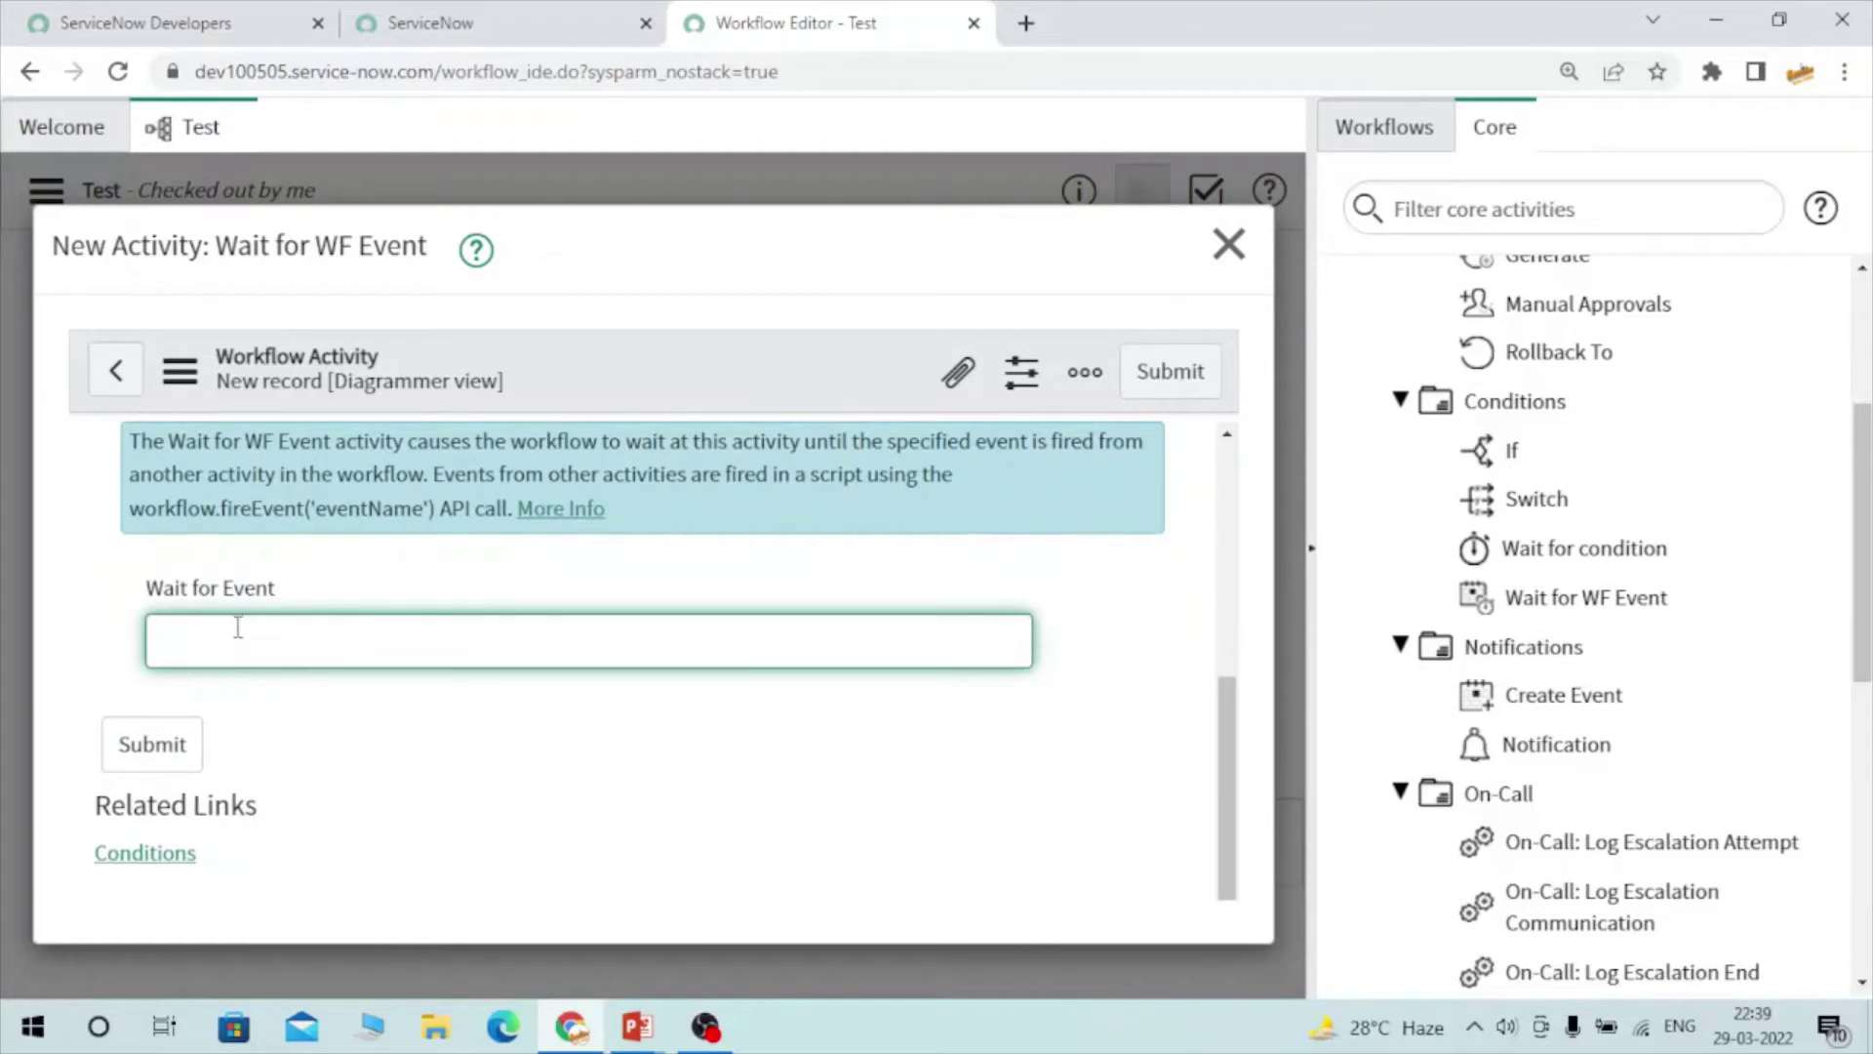
{"action": "scroll", "coordinate": [765, 631], "scroll_direction": "up", "scroll_amount": 5}
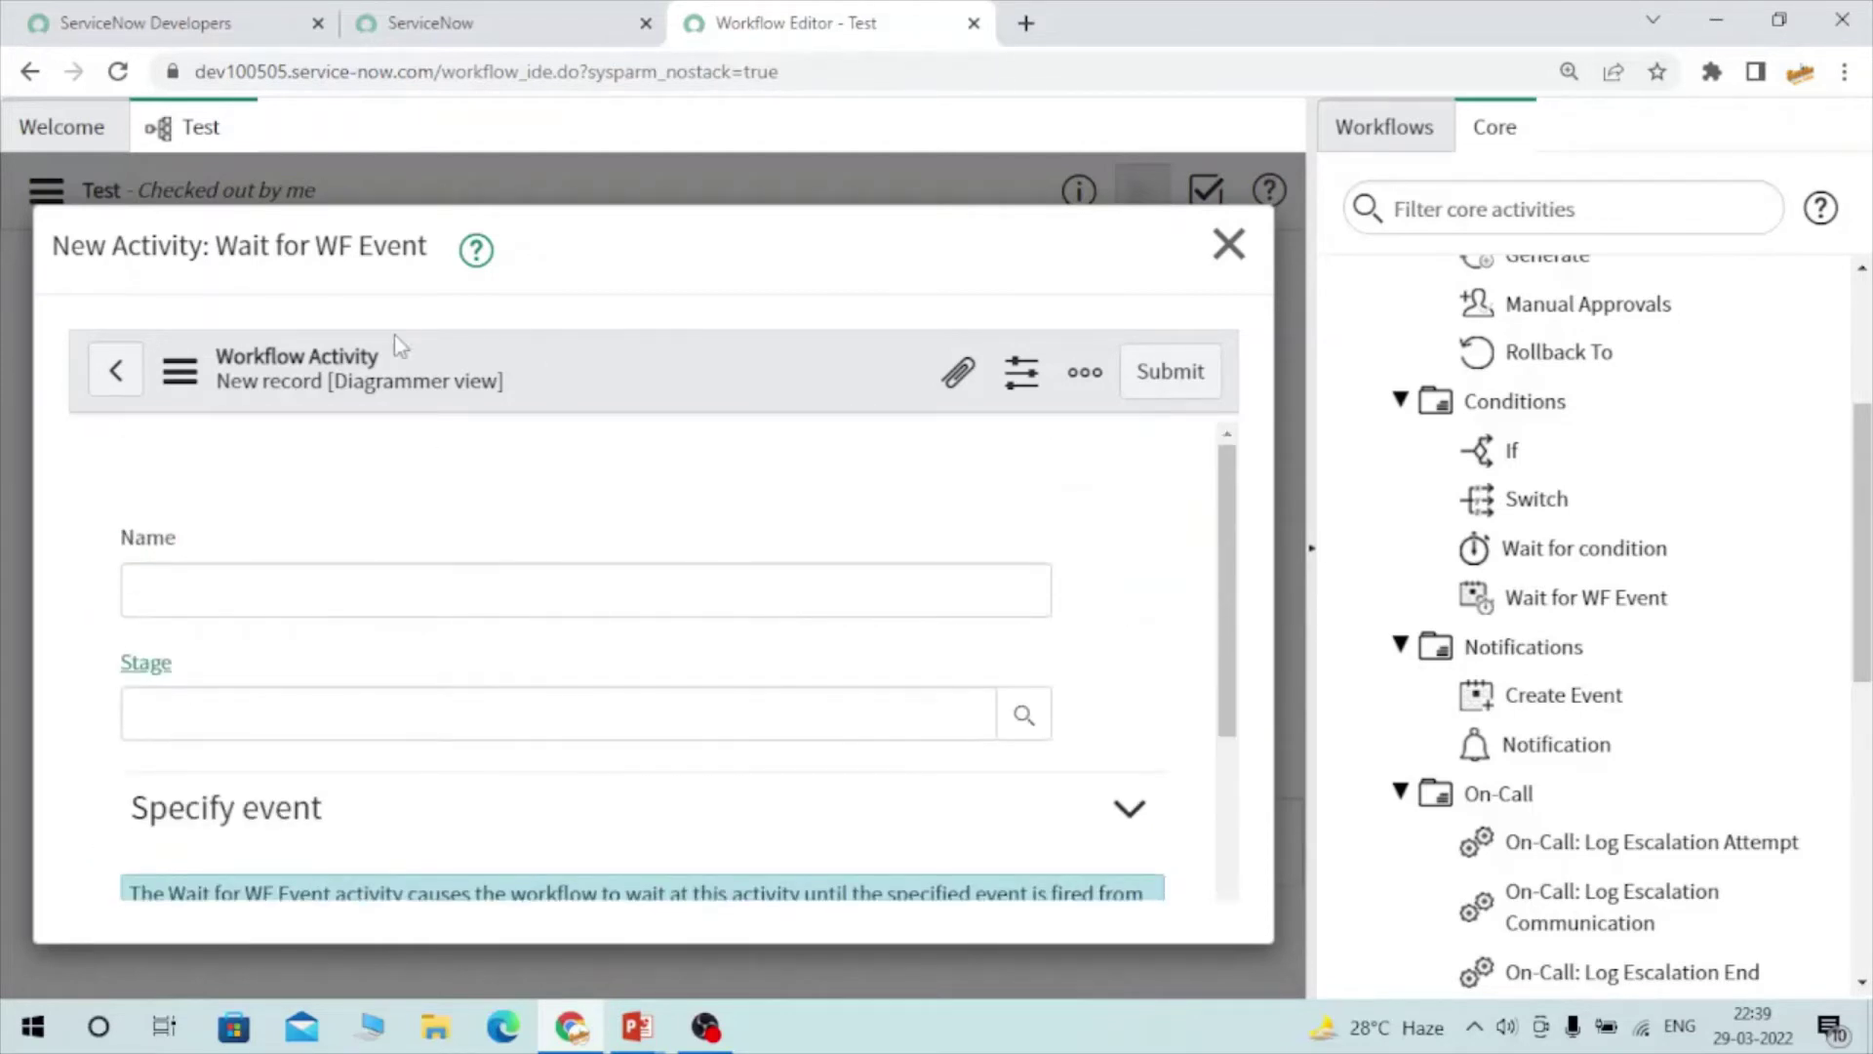
{"action": "left_click_drag", "start_coordinate": [238, 244], "coordinate": [475, 250]}
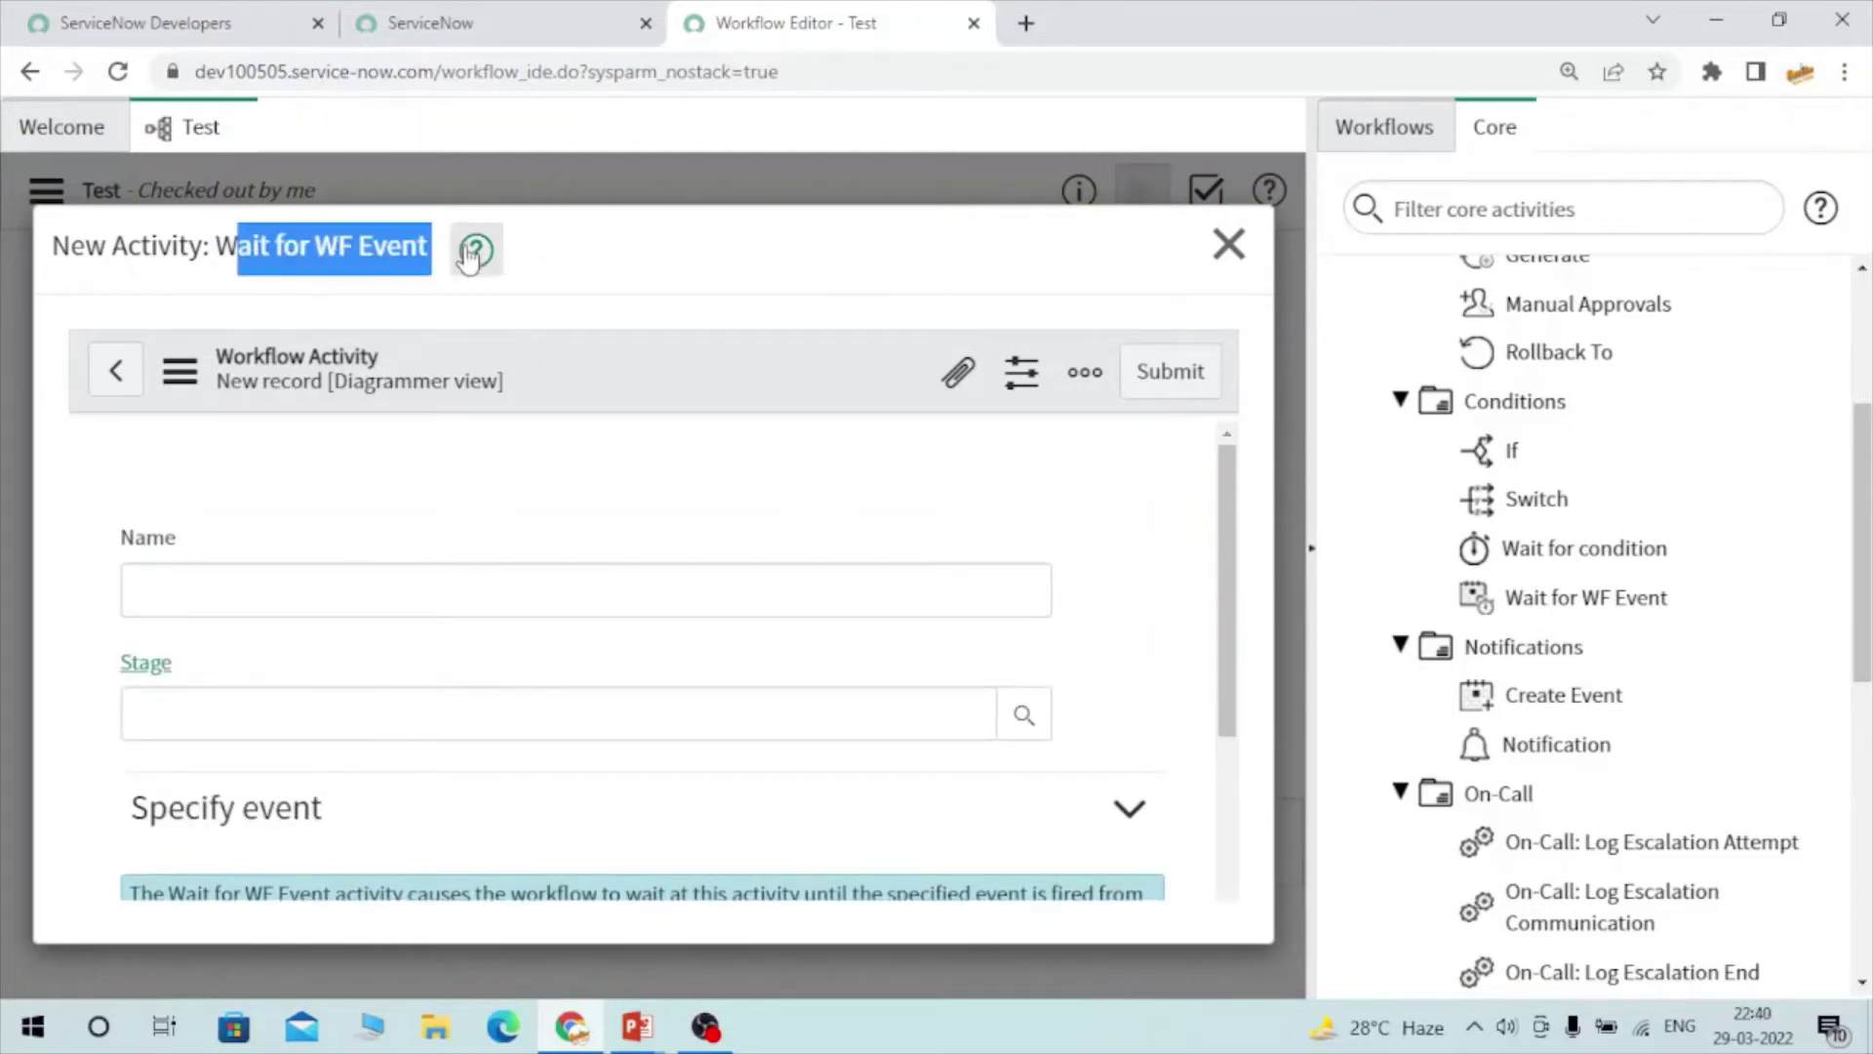
{"action": "left_click", "coordinate": [1227, 243]}
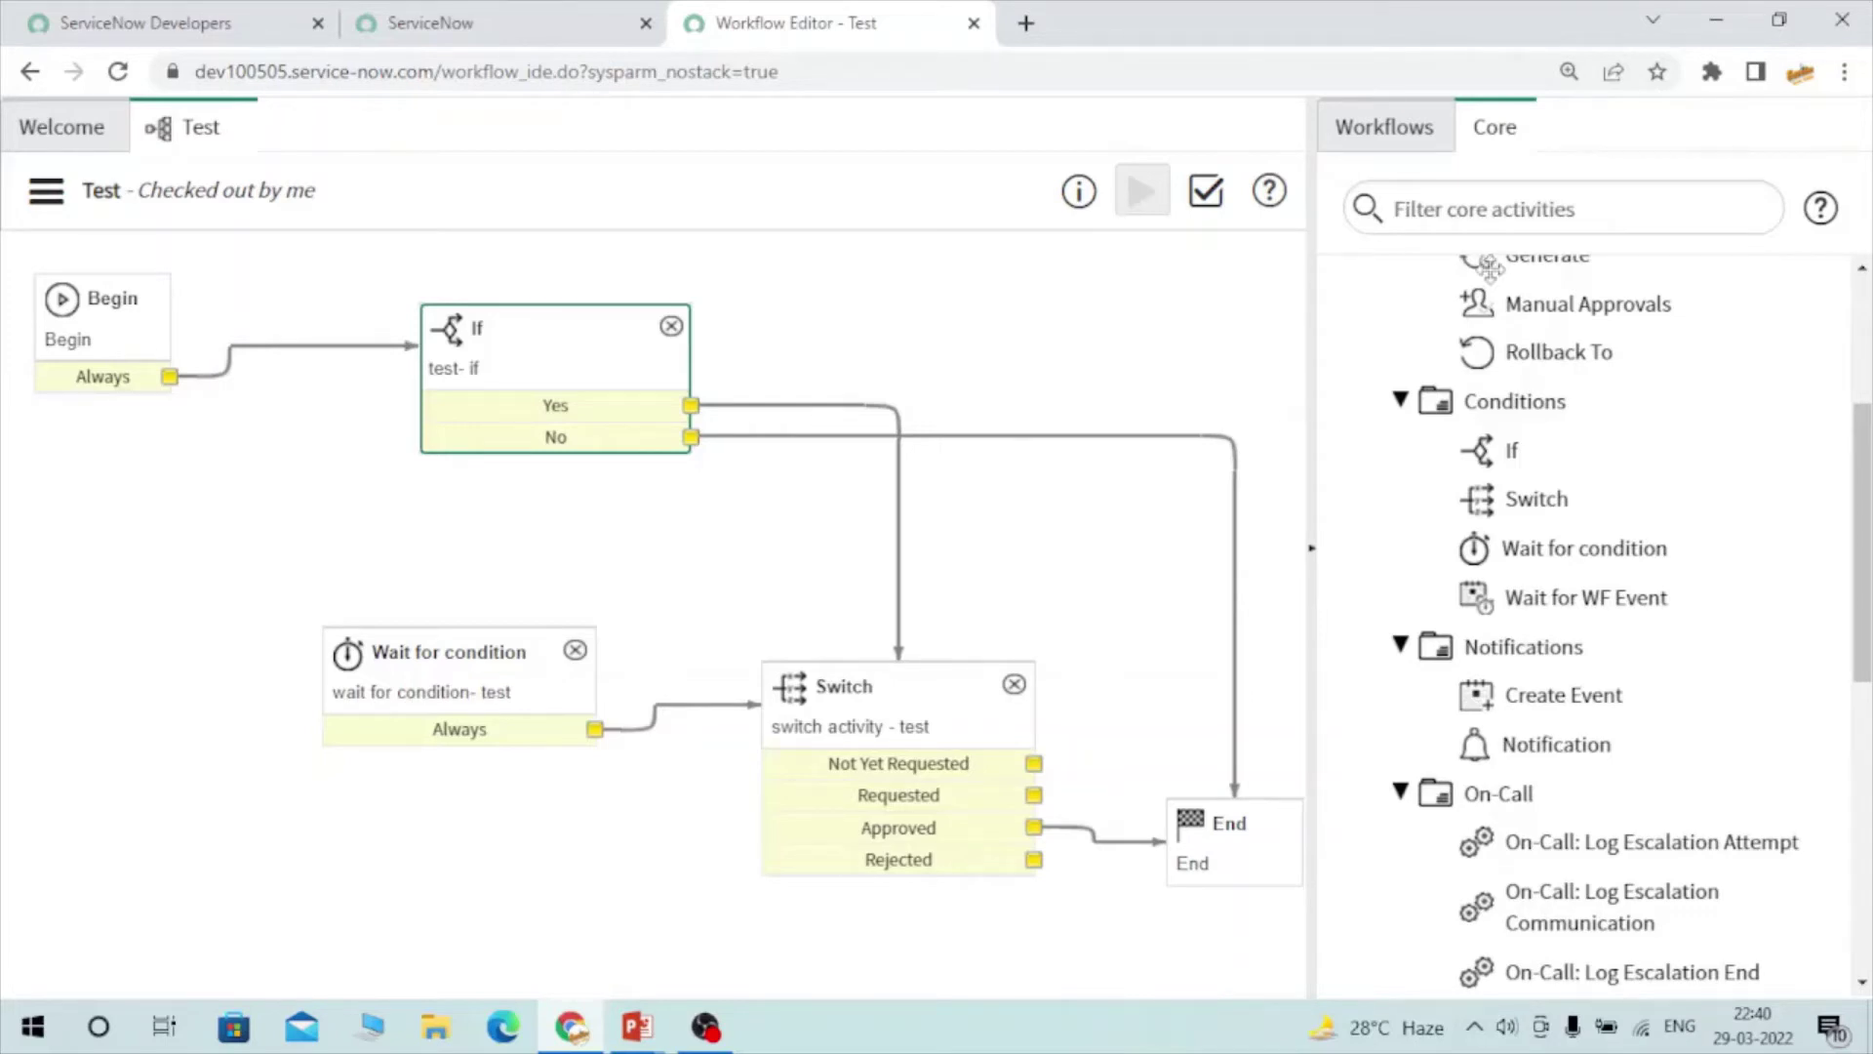
Look through the core activities around the Notifications group and open a new Notification activity
{"action": "scroll", "coordinate": [1672, 501], "scroll_direction": "down", "scroll_amount": 3}
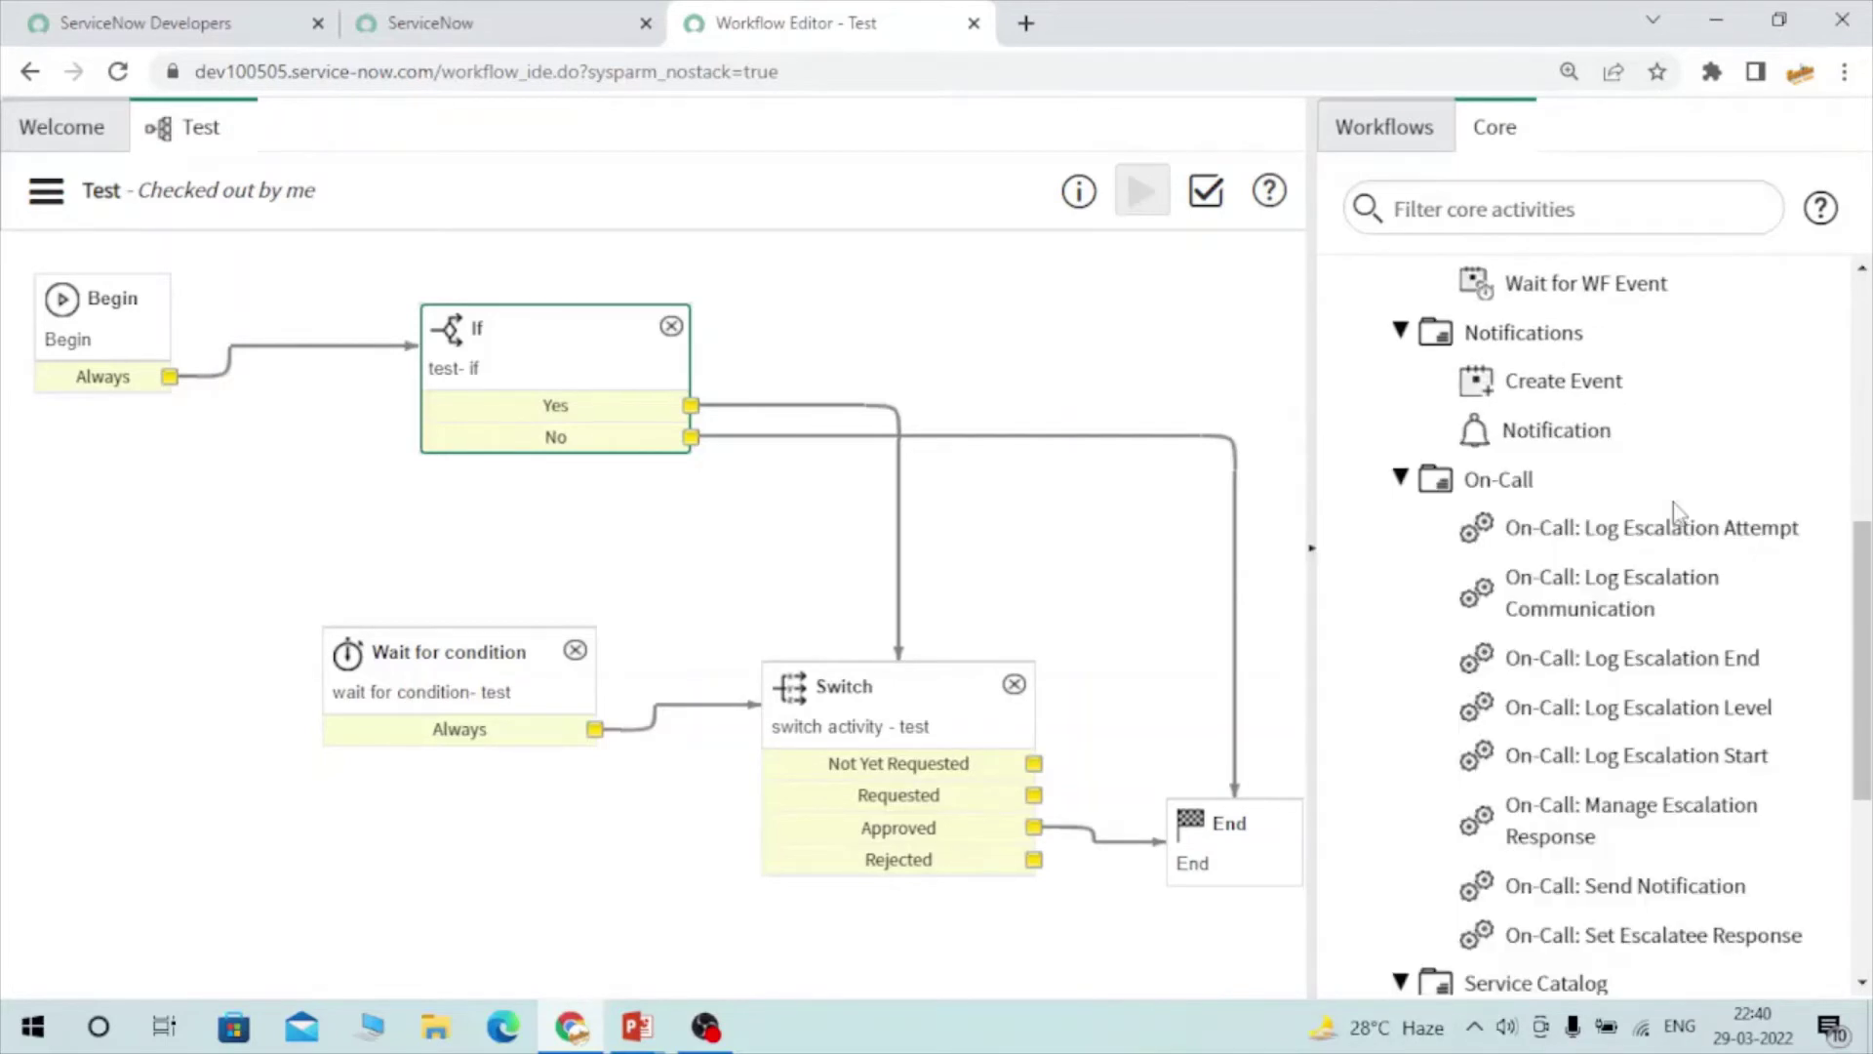
{"action": "scroll", "coordinate": [1561, 722], "scroll_direction": "up", "scroll_amount": 3}
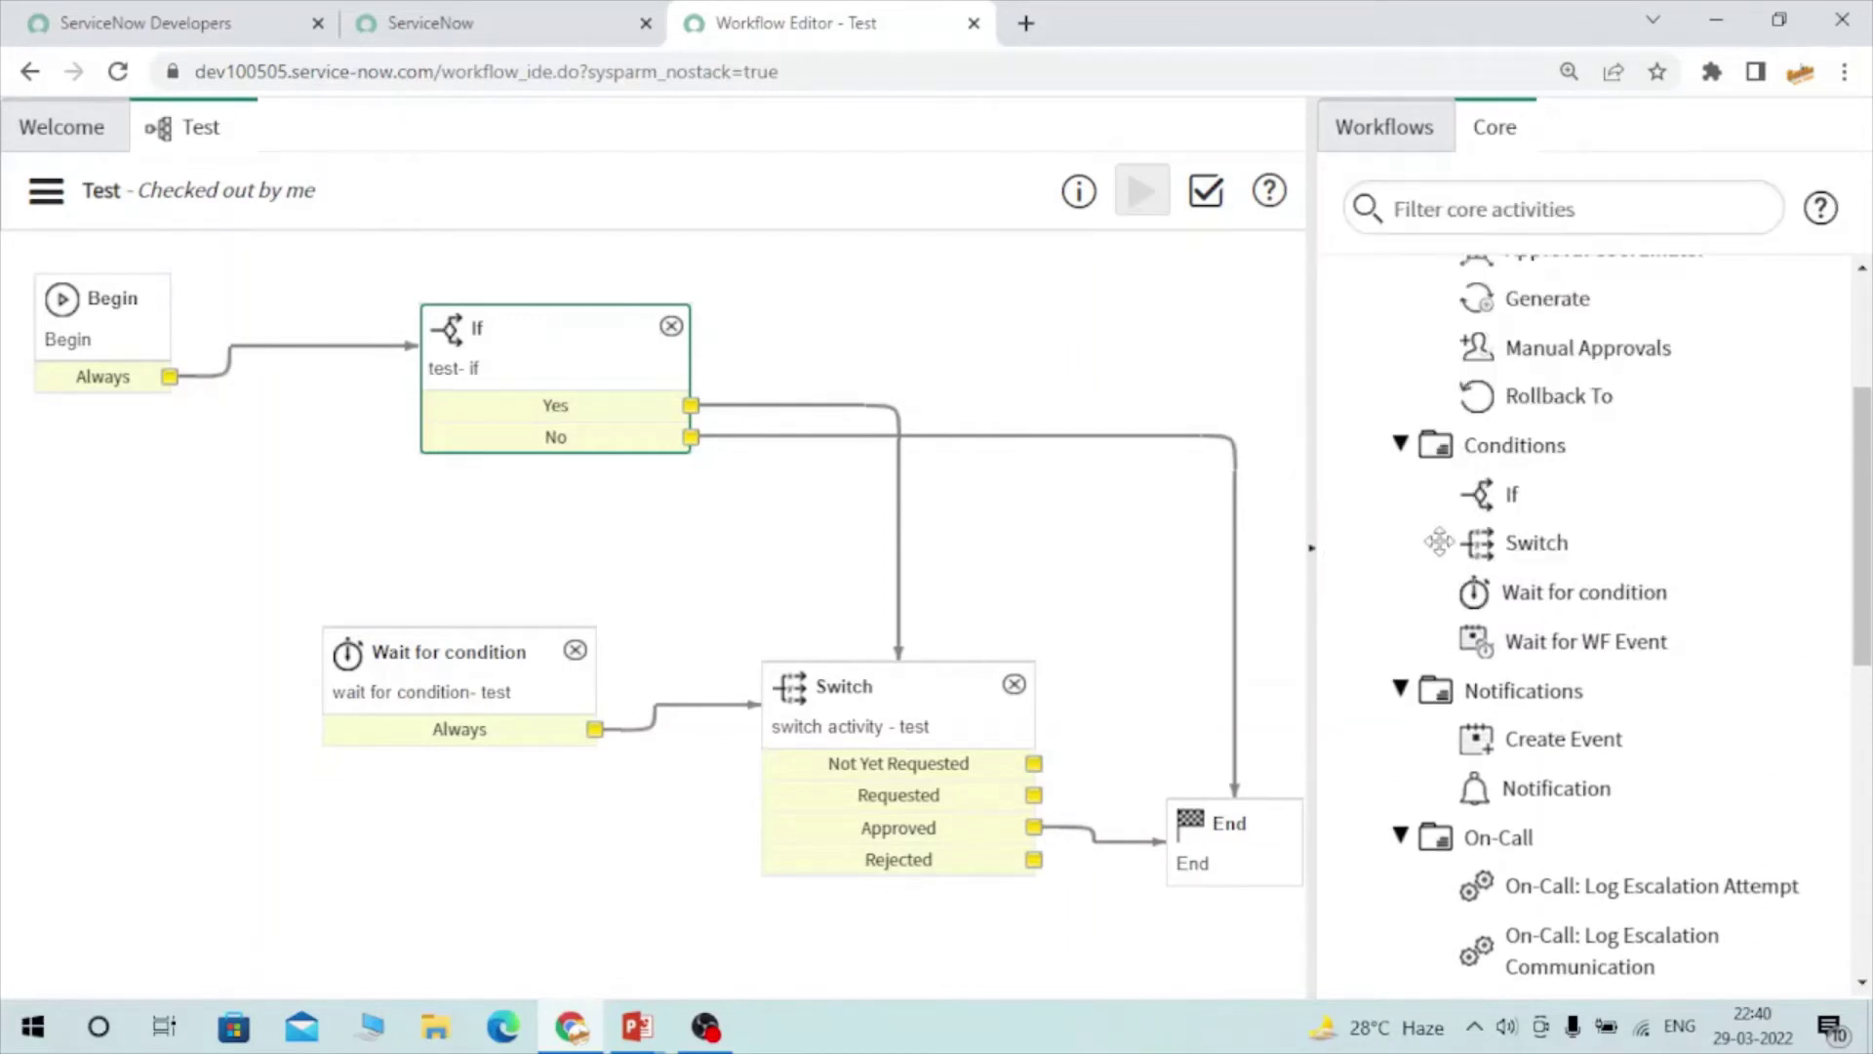
{"action": "scroll", "coordinate": [1705, 574], "scroll_direction": "down", "scroll_amount": 3}
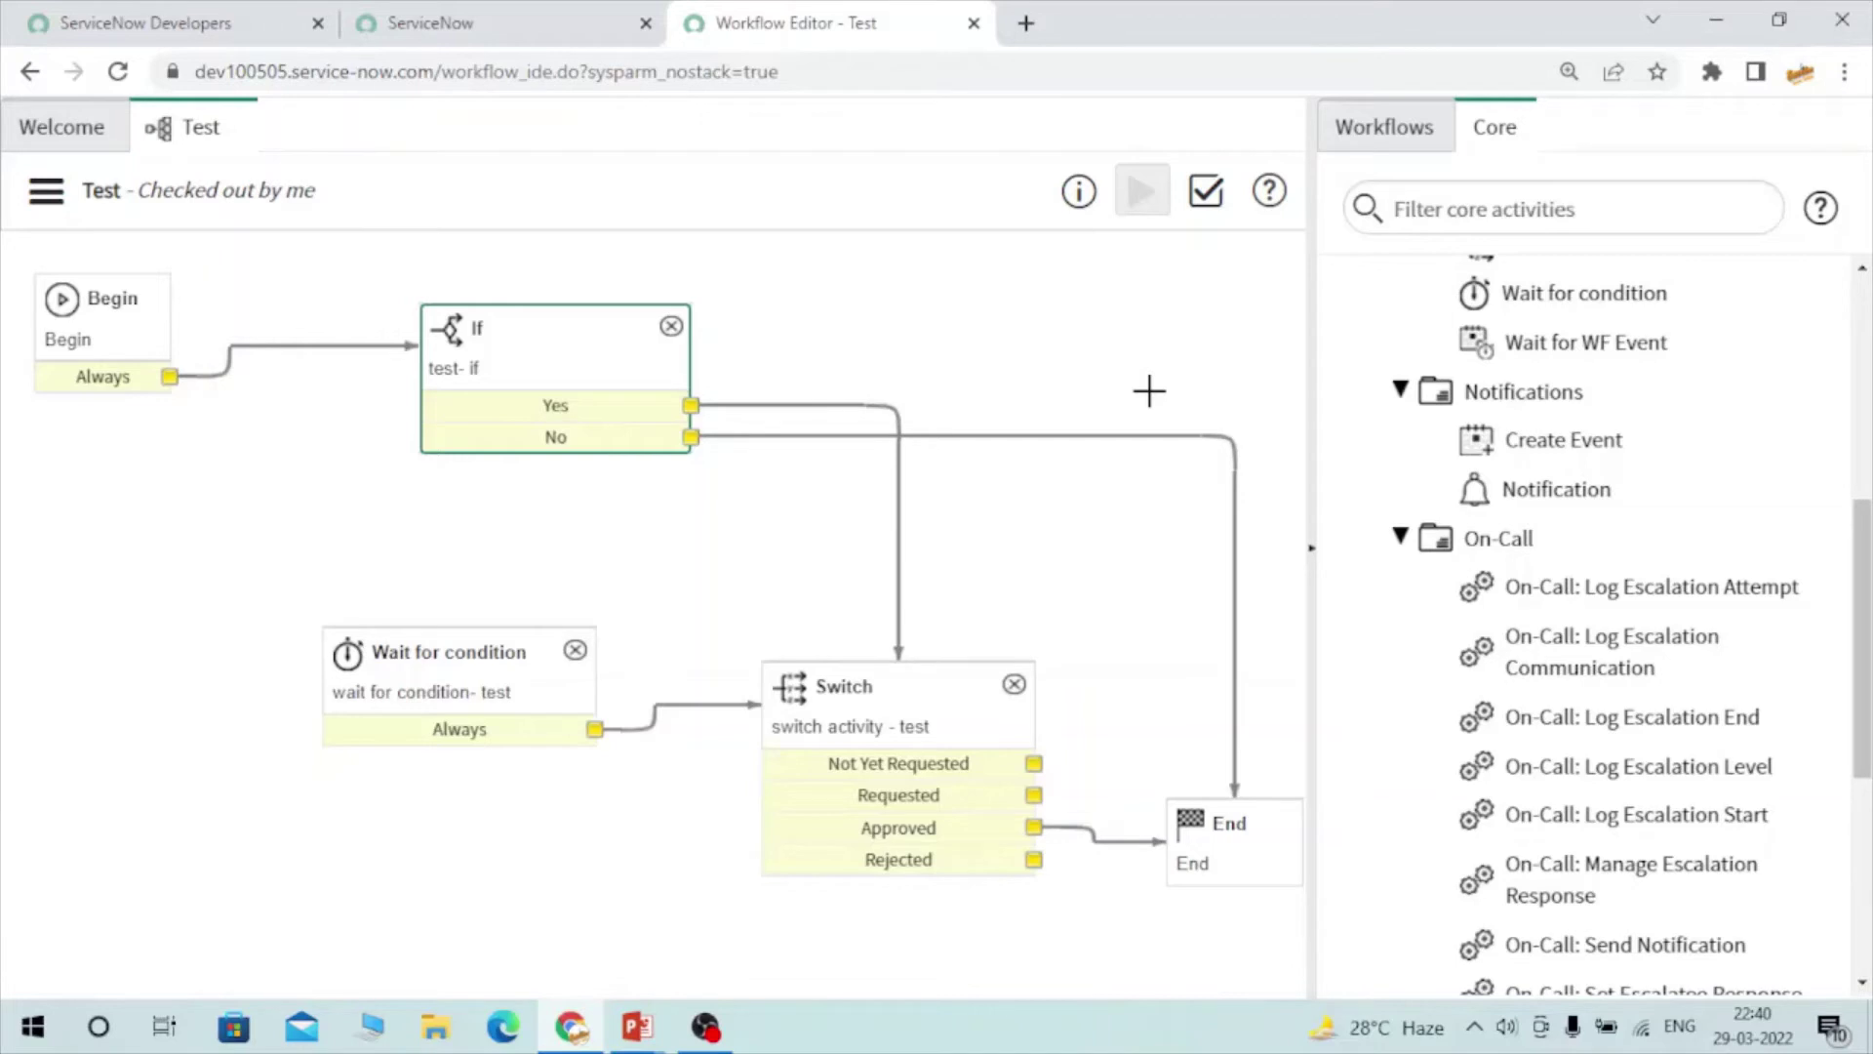
{"action": "mouse_move", "coordinate": [1535, 479]}
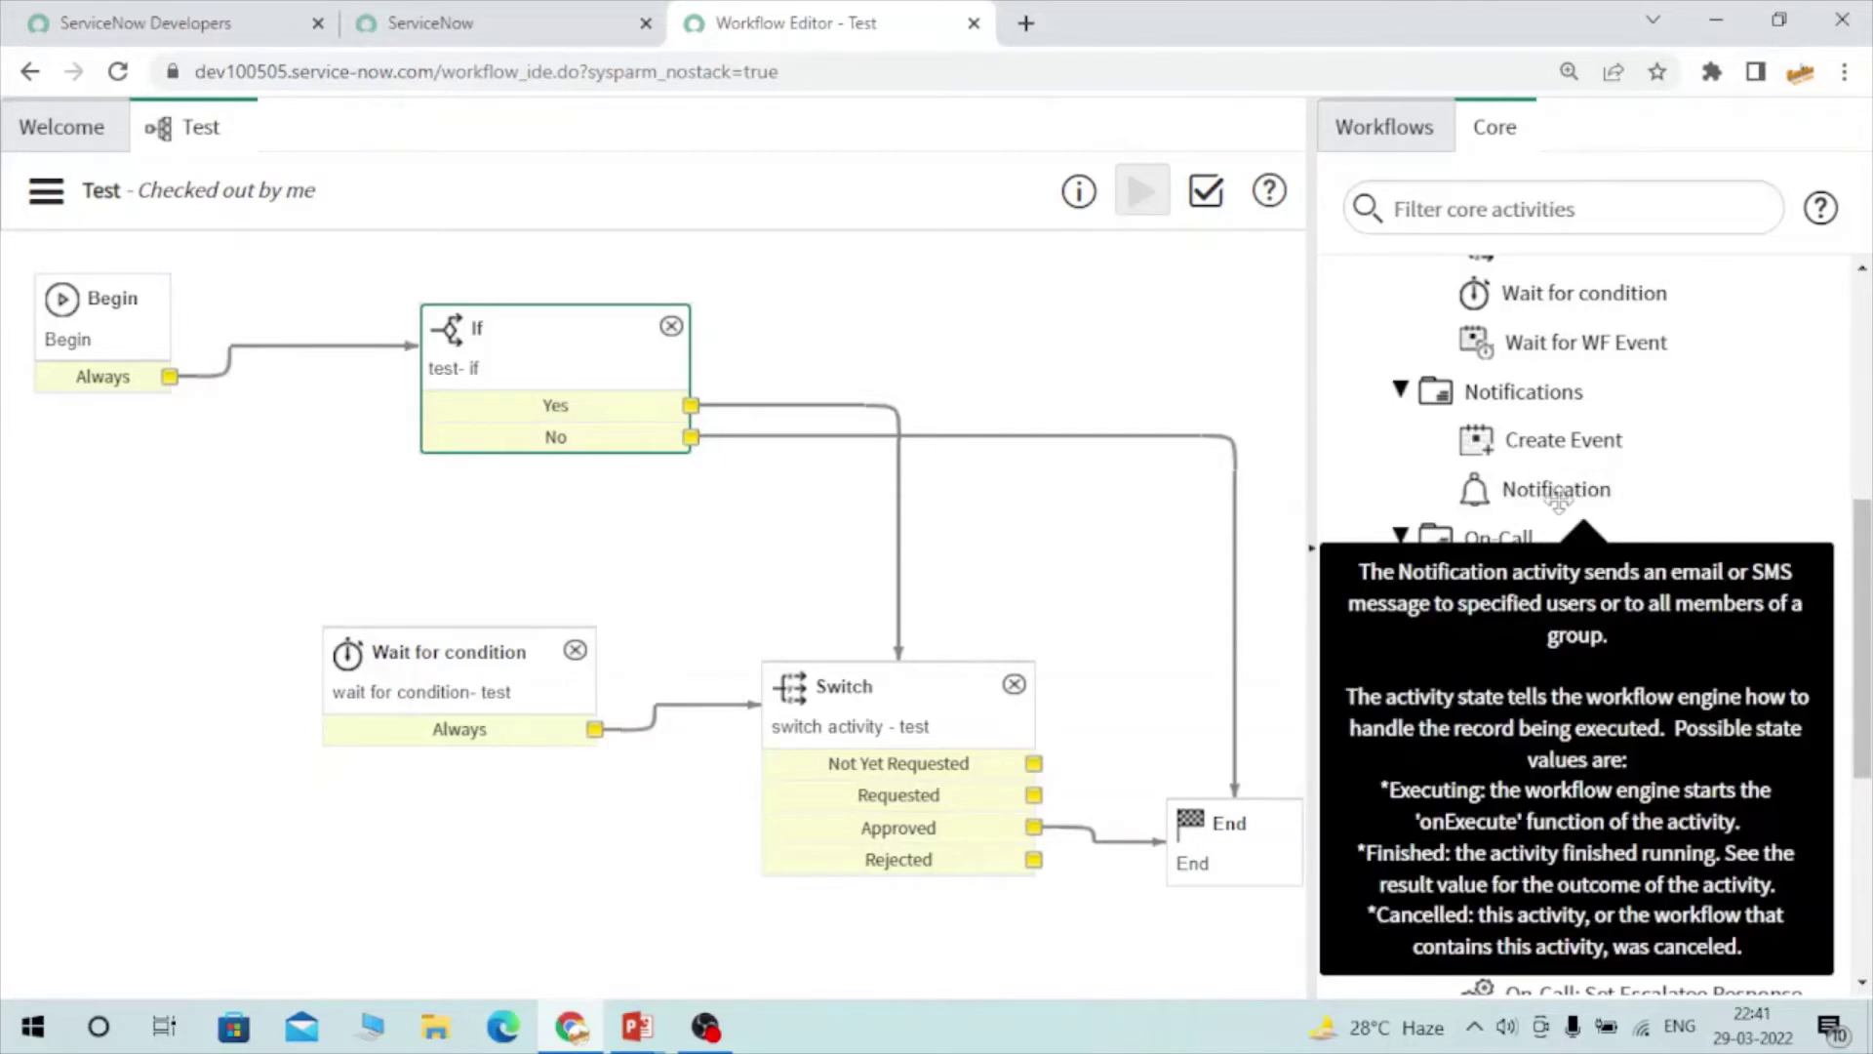
{"action": "double_click", "coordinate": [1560, 496]}
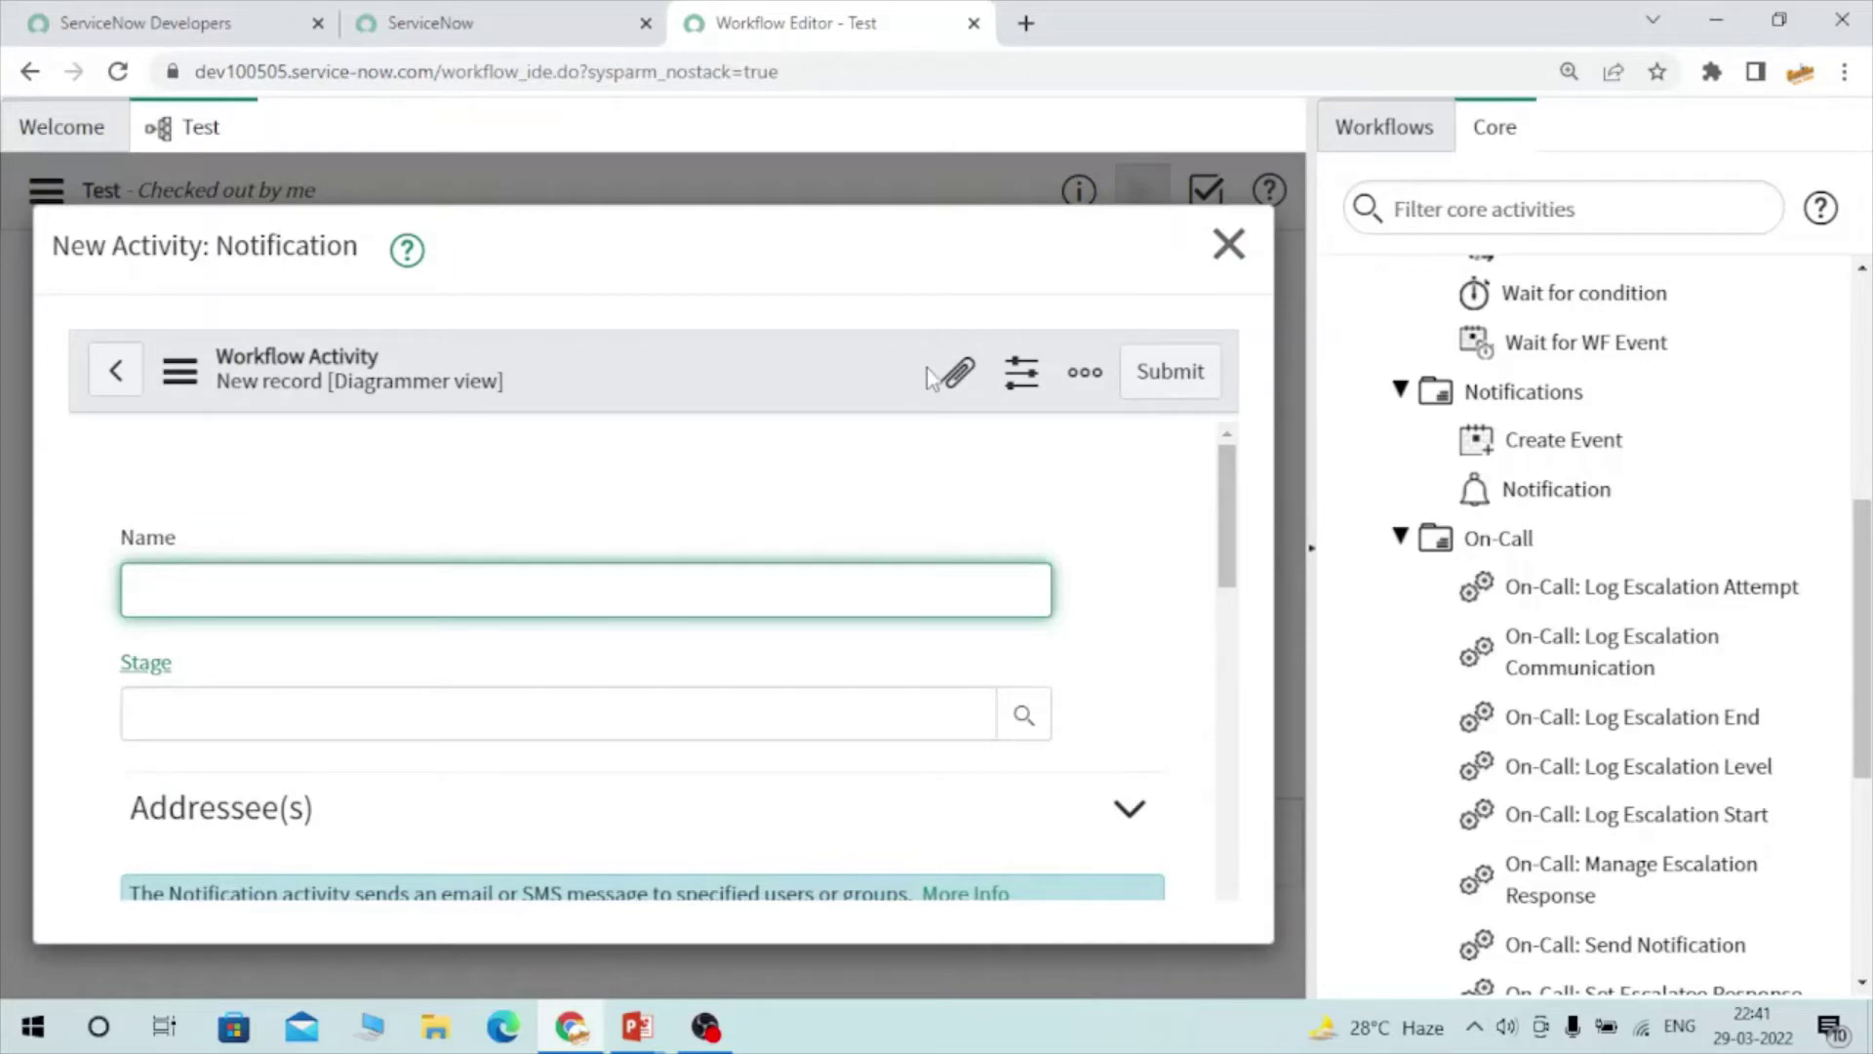
Examine the Notification activity's name, stage and addressee settings, including the To and To (groups) recipients
{"action": "scroll", "coordinate": [669, 547], "scroll_direction": "down", "scroll_amount": 4}
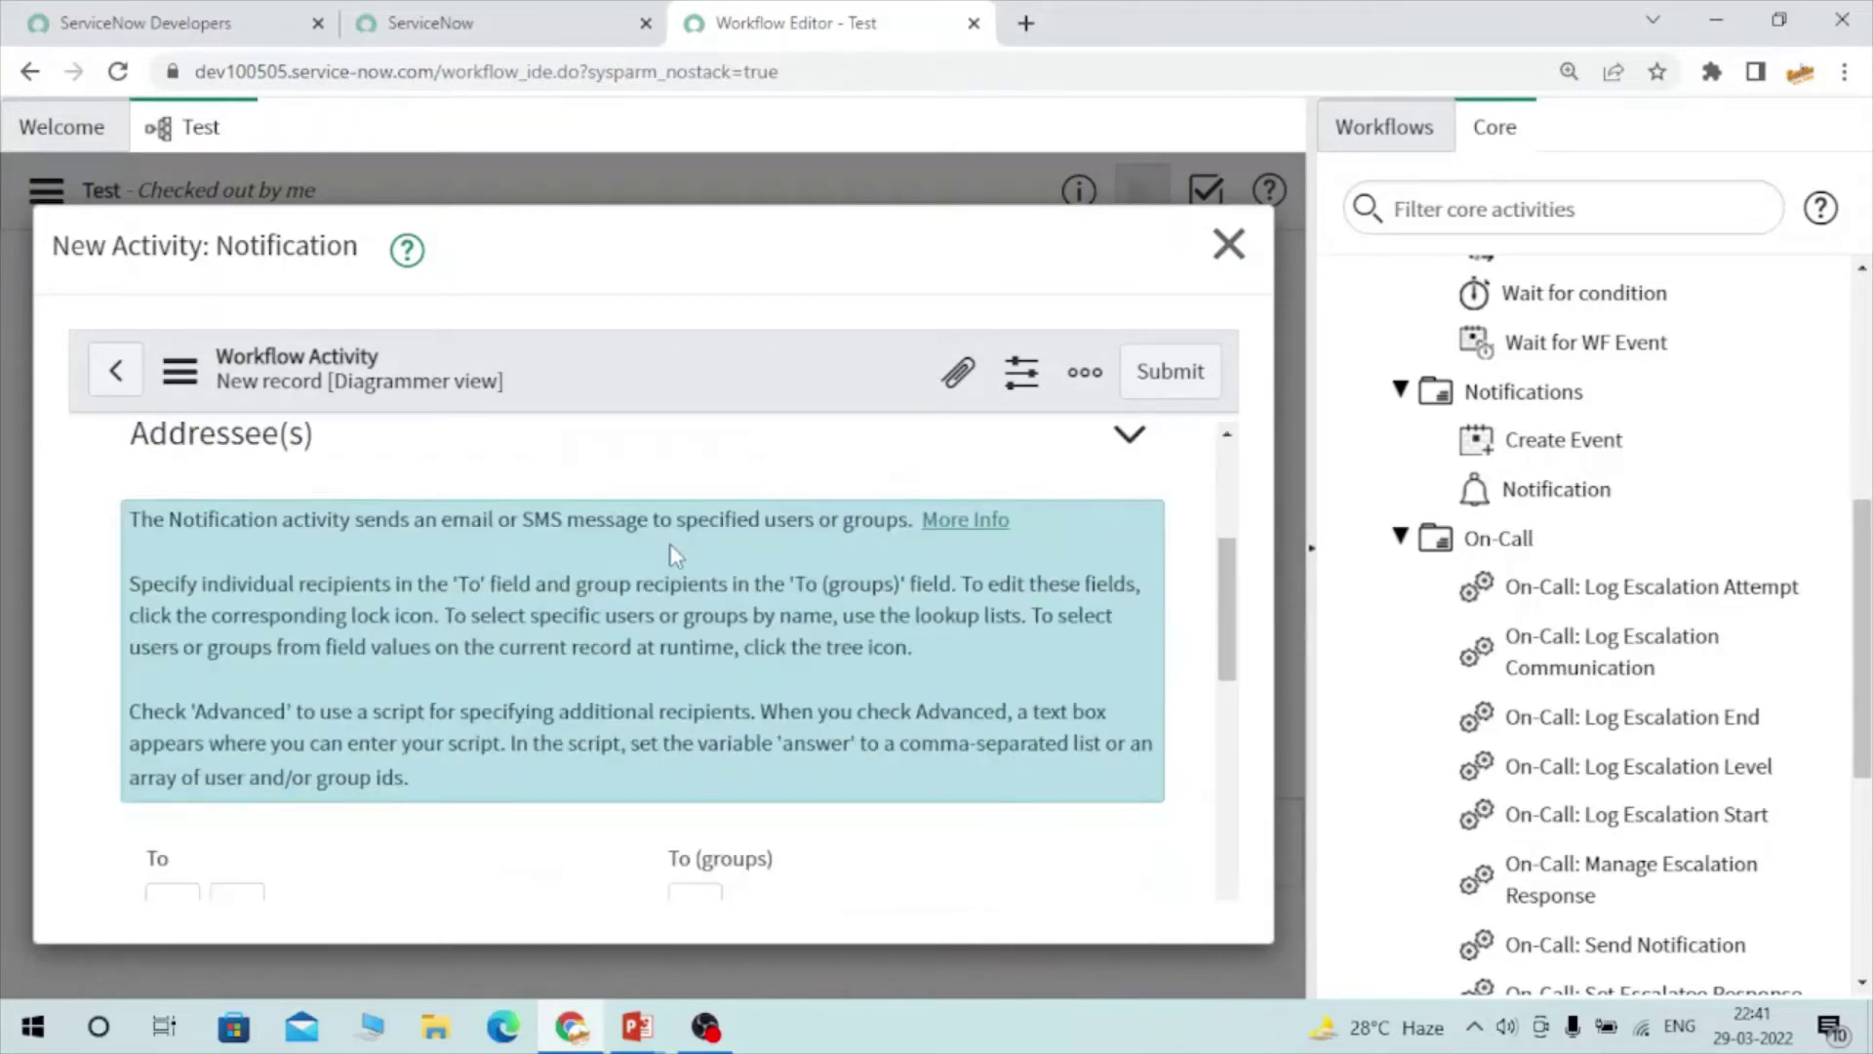
{"action": "scroll", "coordinate": [669, 549], "scroll_direction": "down", "scroll_amount": 3}
{"action": "scroll", "coordinate": [673, 552], "scroll_direction": "up", "scroll_amount": 7}
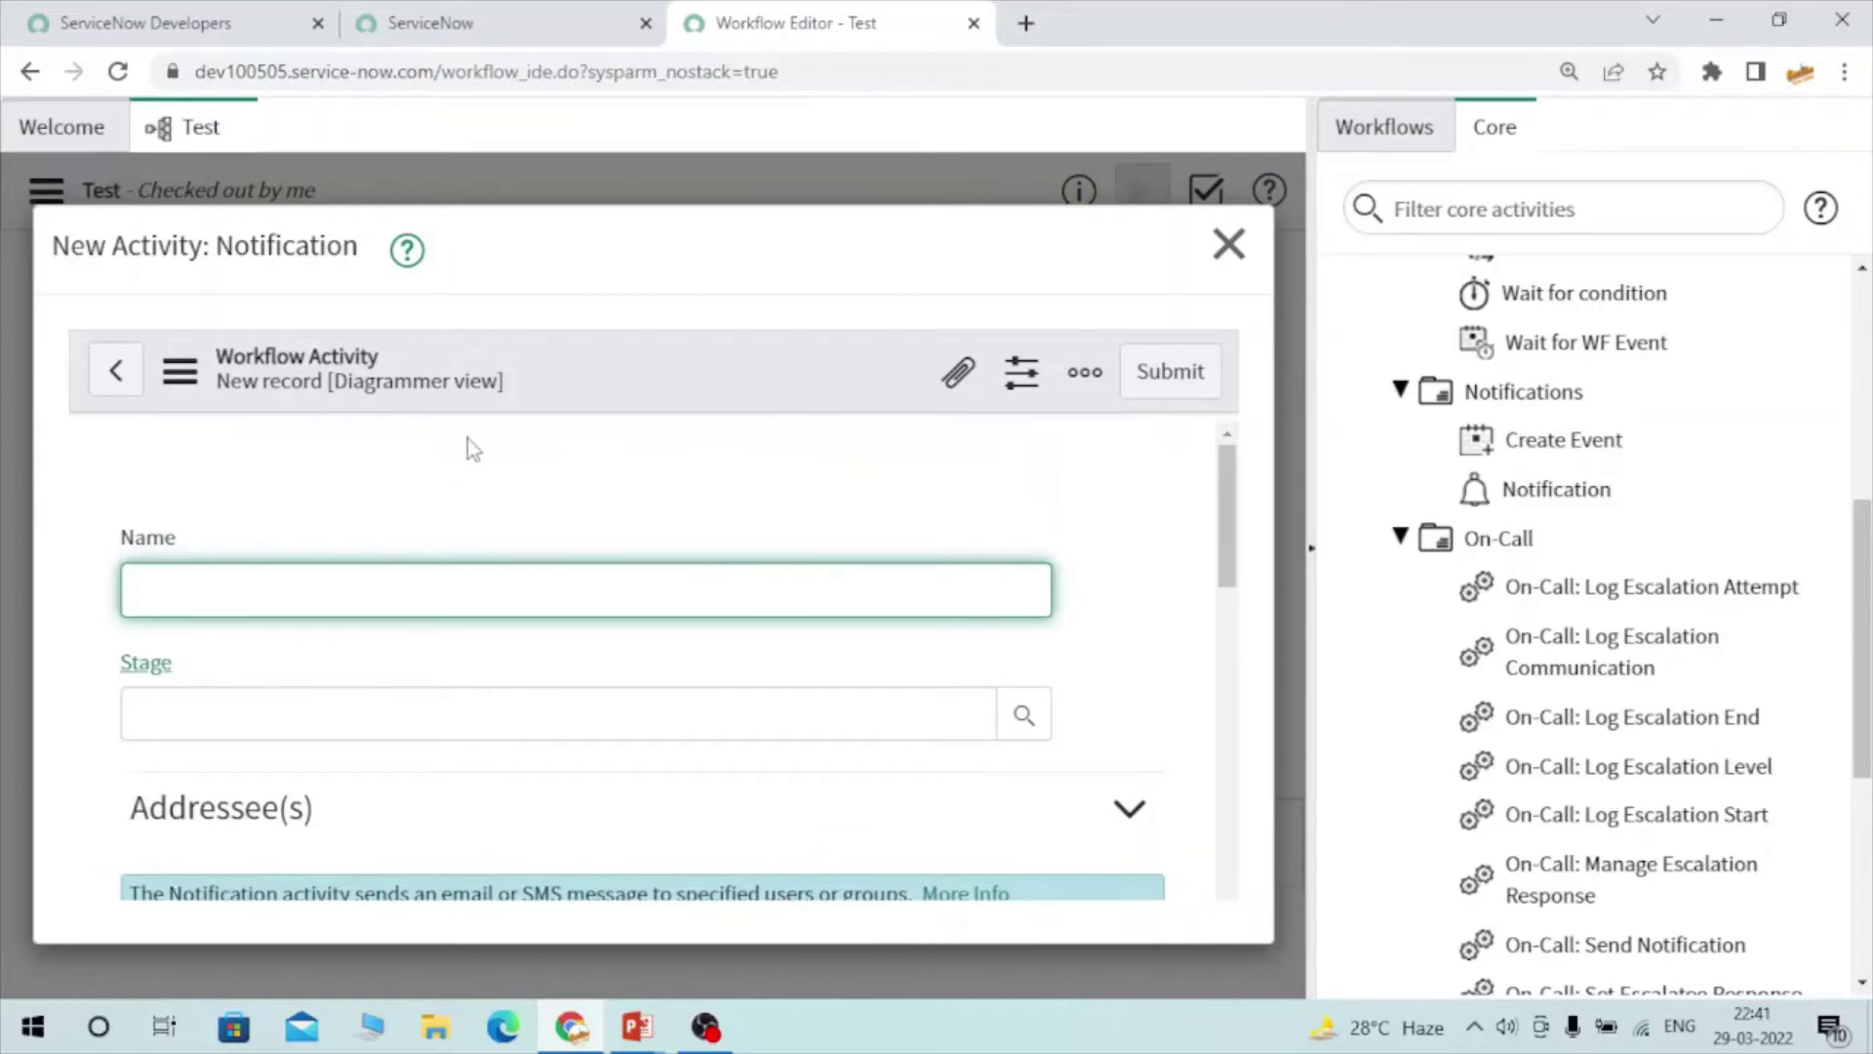
{"action": "scroll", "coordinate": [623, 531], "scroll_direction": "down", "scroll_amount": 1}
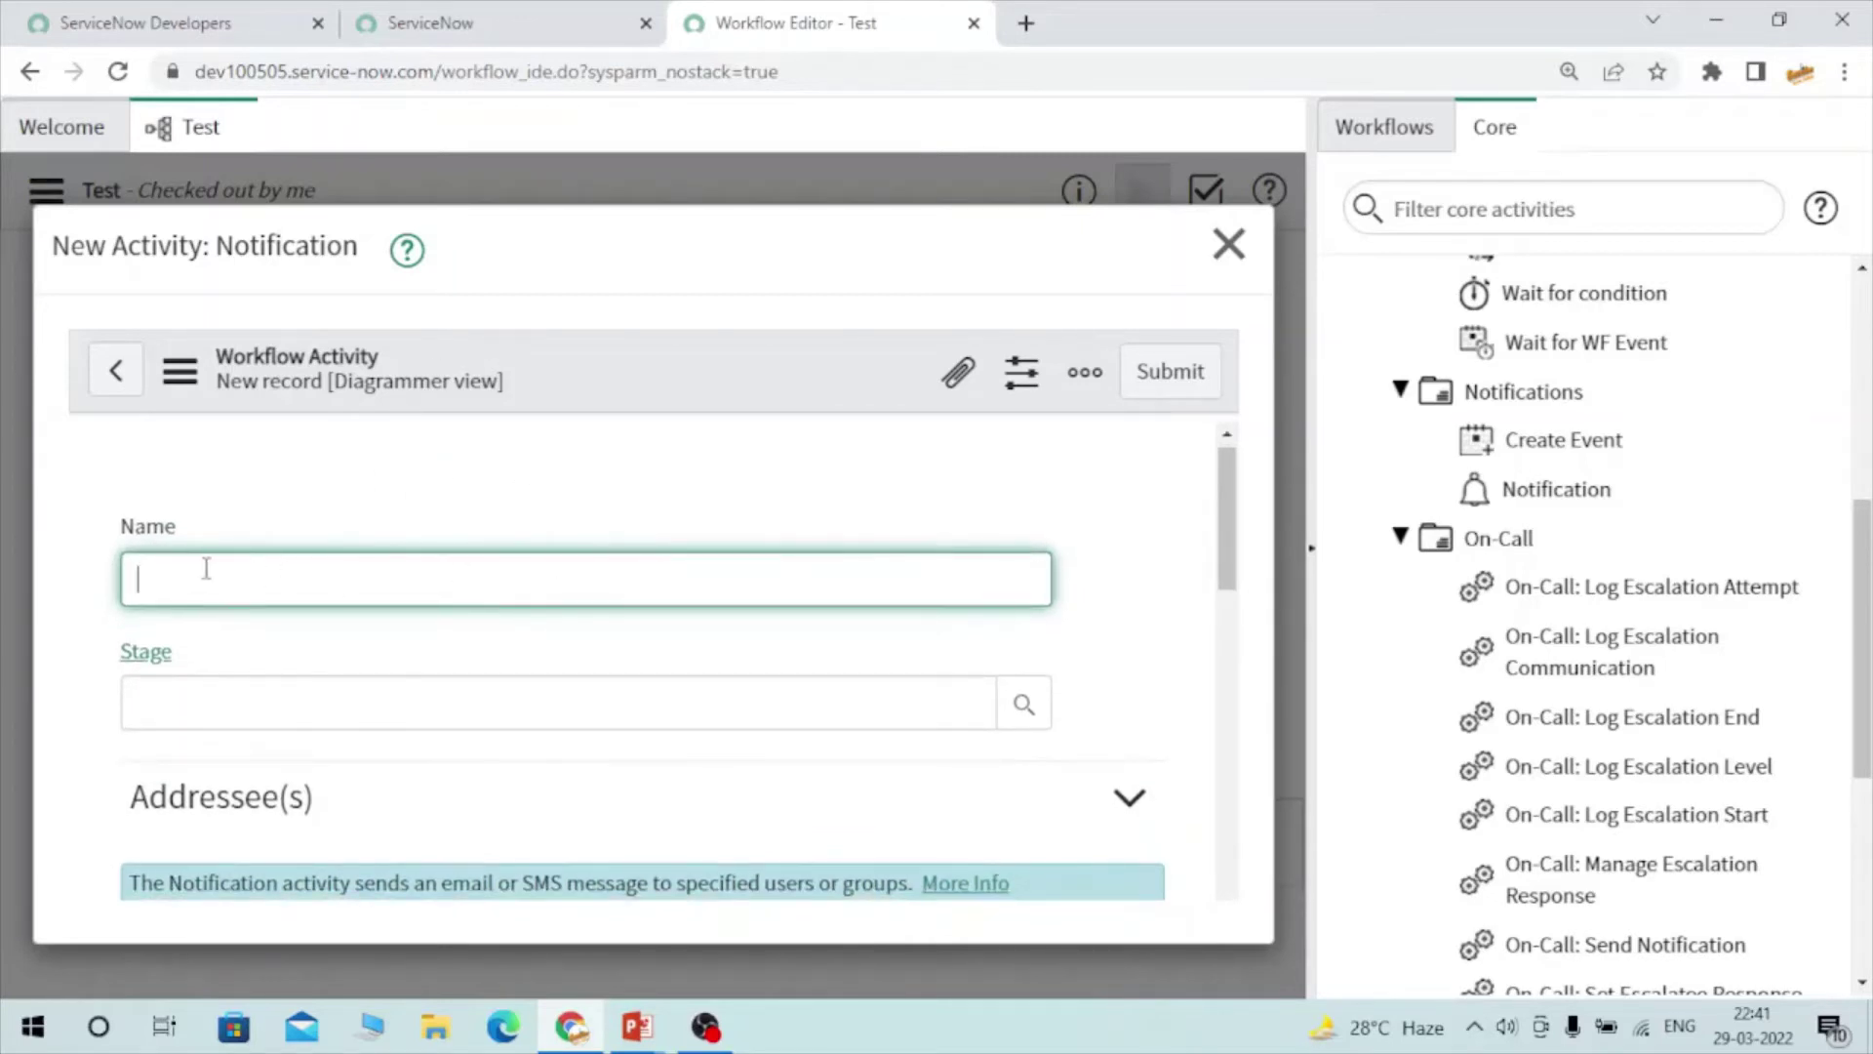
{"action": "scroll", "coordinate": [194, 569], "scroll_direction": "down", "scroll_amount": 3}
{"action": "scroll", "coordinate": [205, 564], "scroll_direction": "down", "scroll_amount": 3}
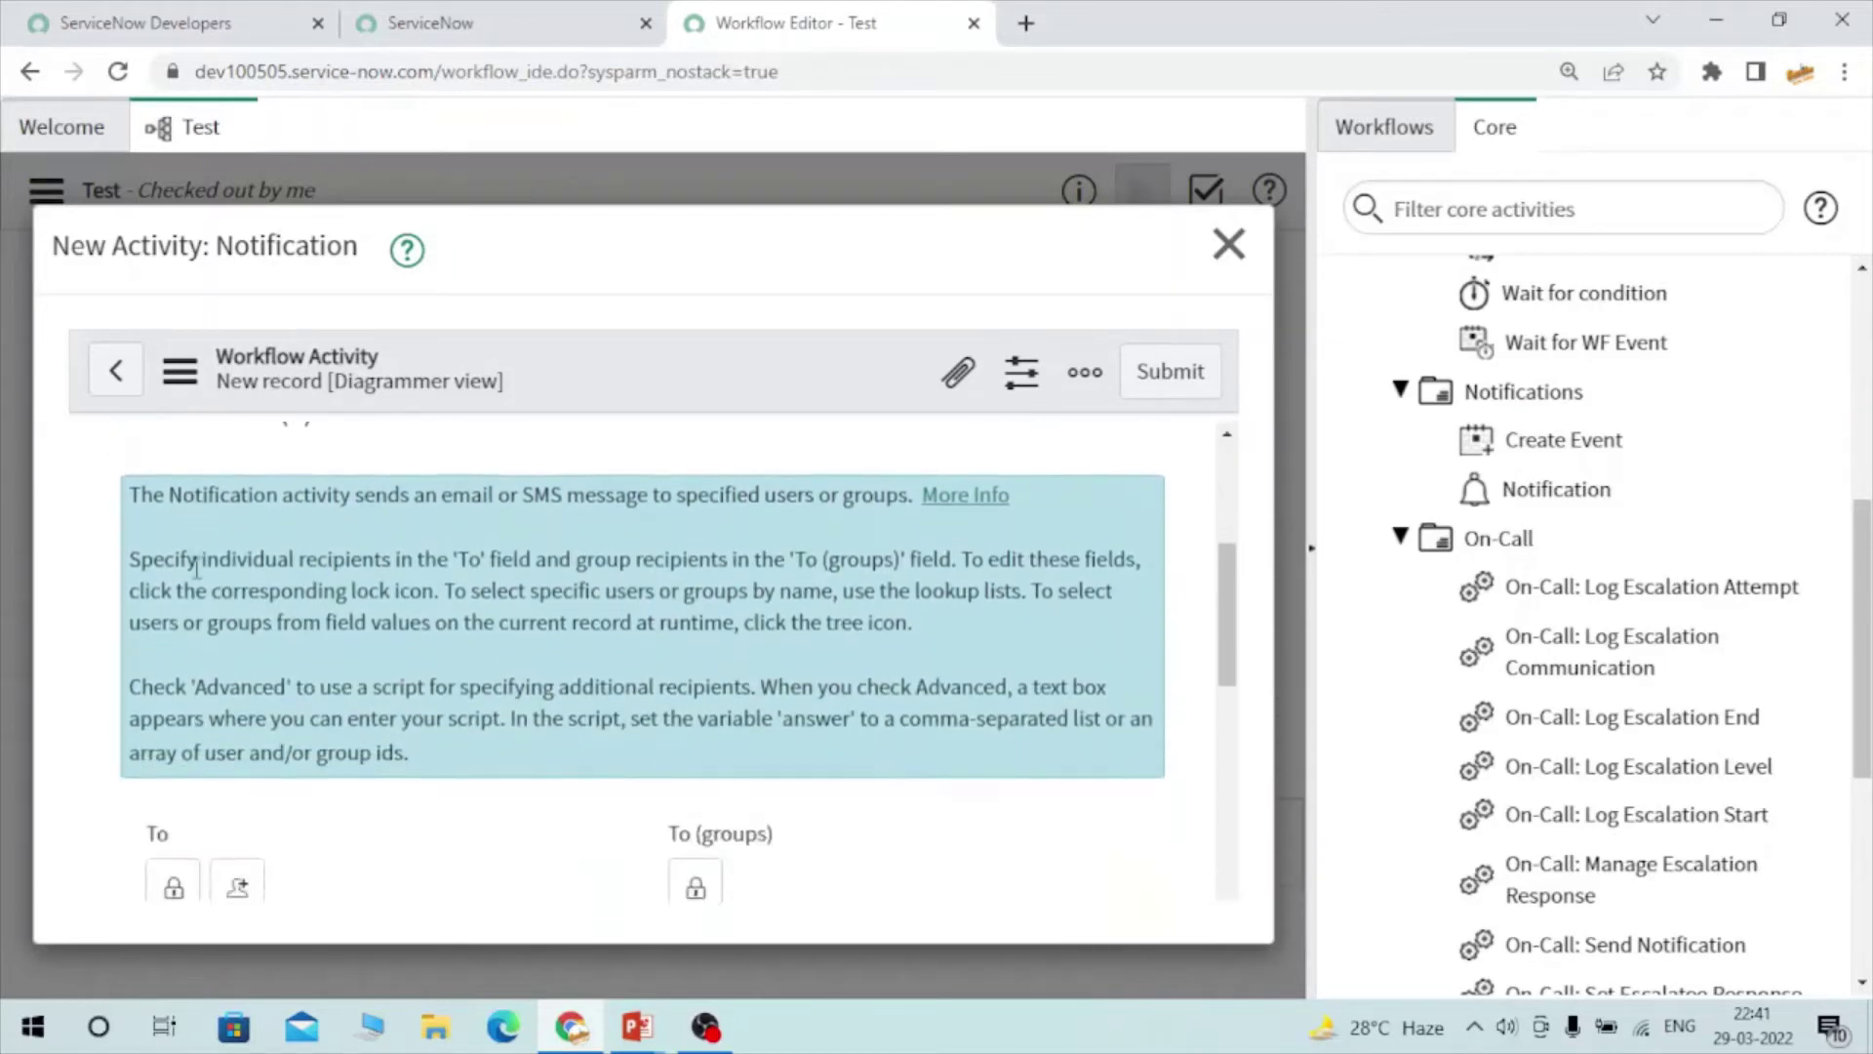
{"action": "scroll", "coordinate": [245, 672], "scroll_direction": "up", "scroll_amount": 6}
{"action": "scroll", "coordinate": [293, 693], "scroll_direction": "down", "scroll_amount": 7}
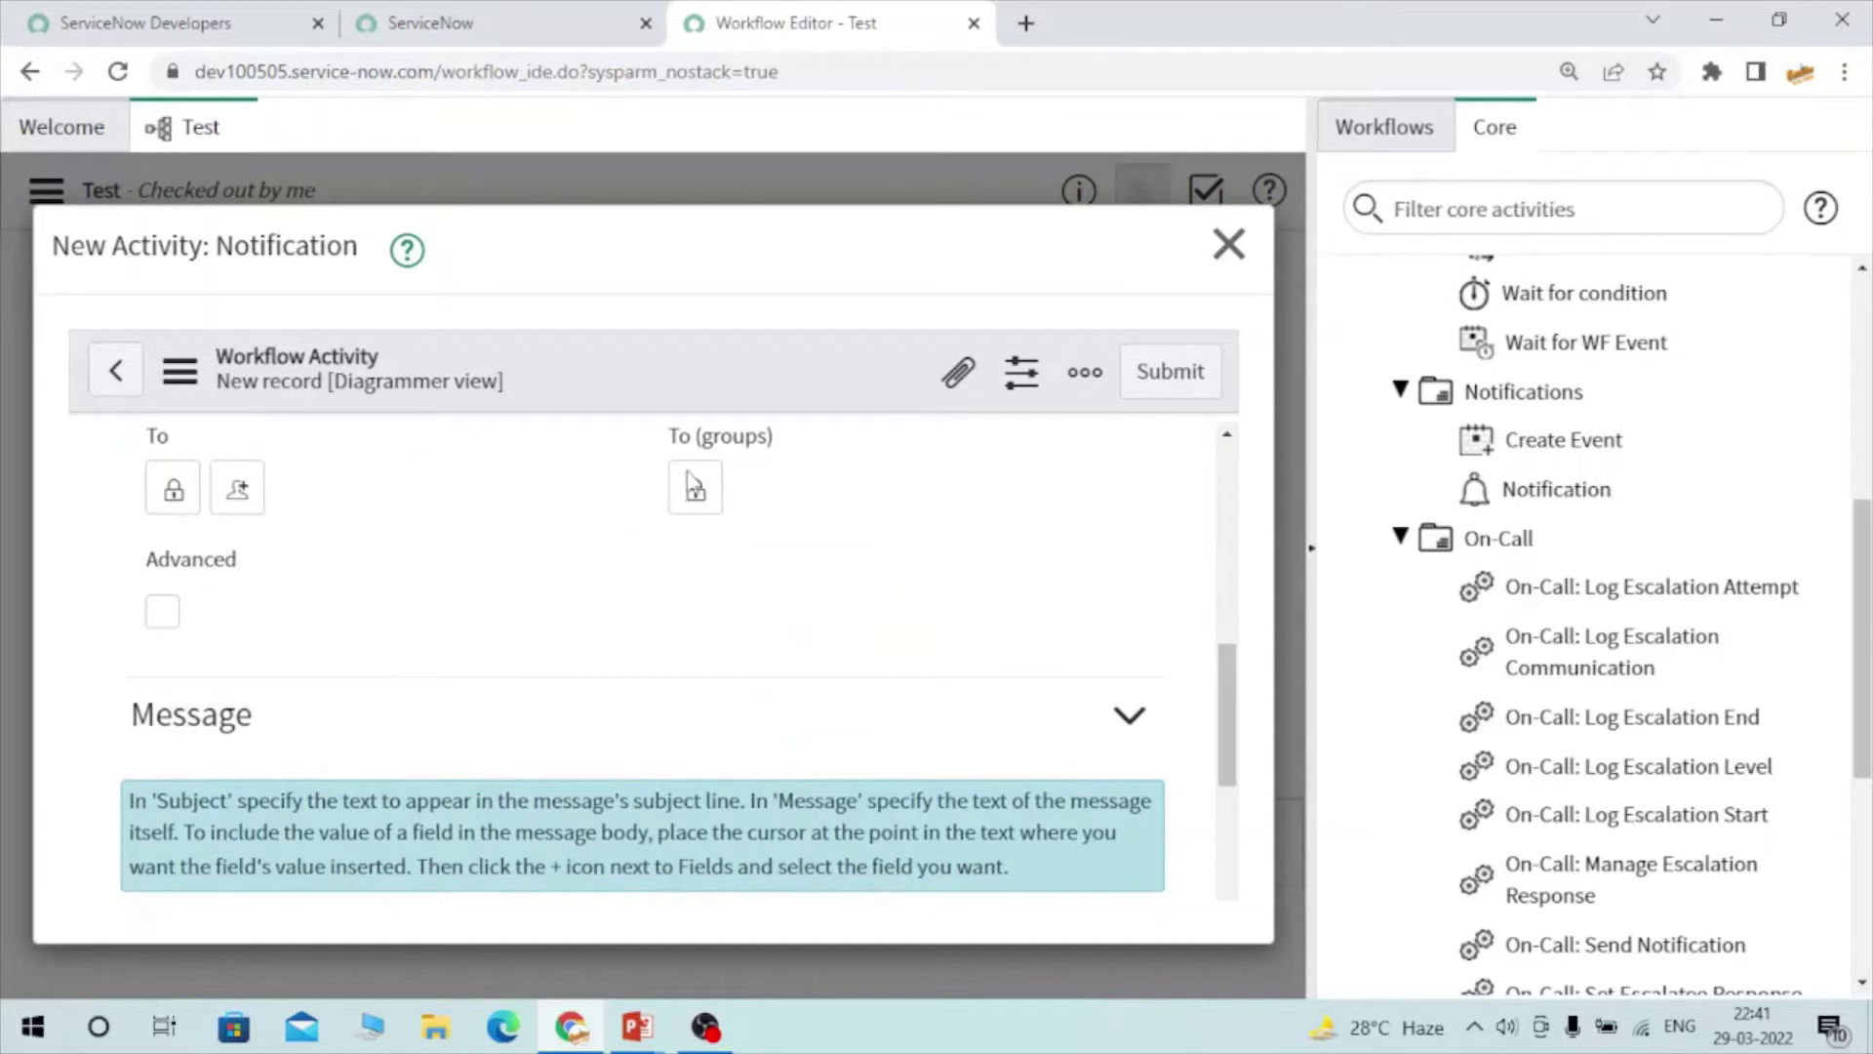
Turn on the Advanced addressee option and review the Notification's subject and message fields
{"action": "left_click", "coordinate": [162, 611]}
{"action": "scroll", "coordinate": [424, 628], "scroll_direction": "down", "scroll_amount": 8}
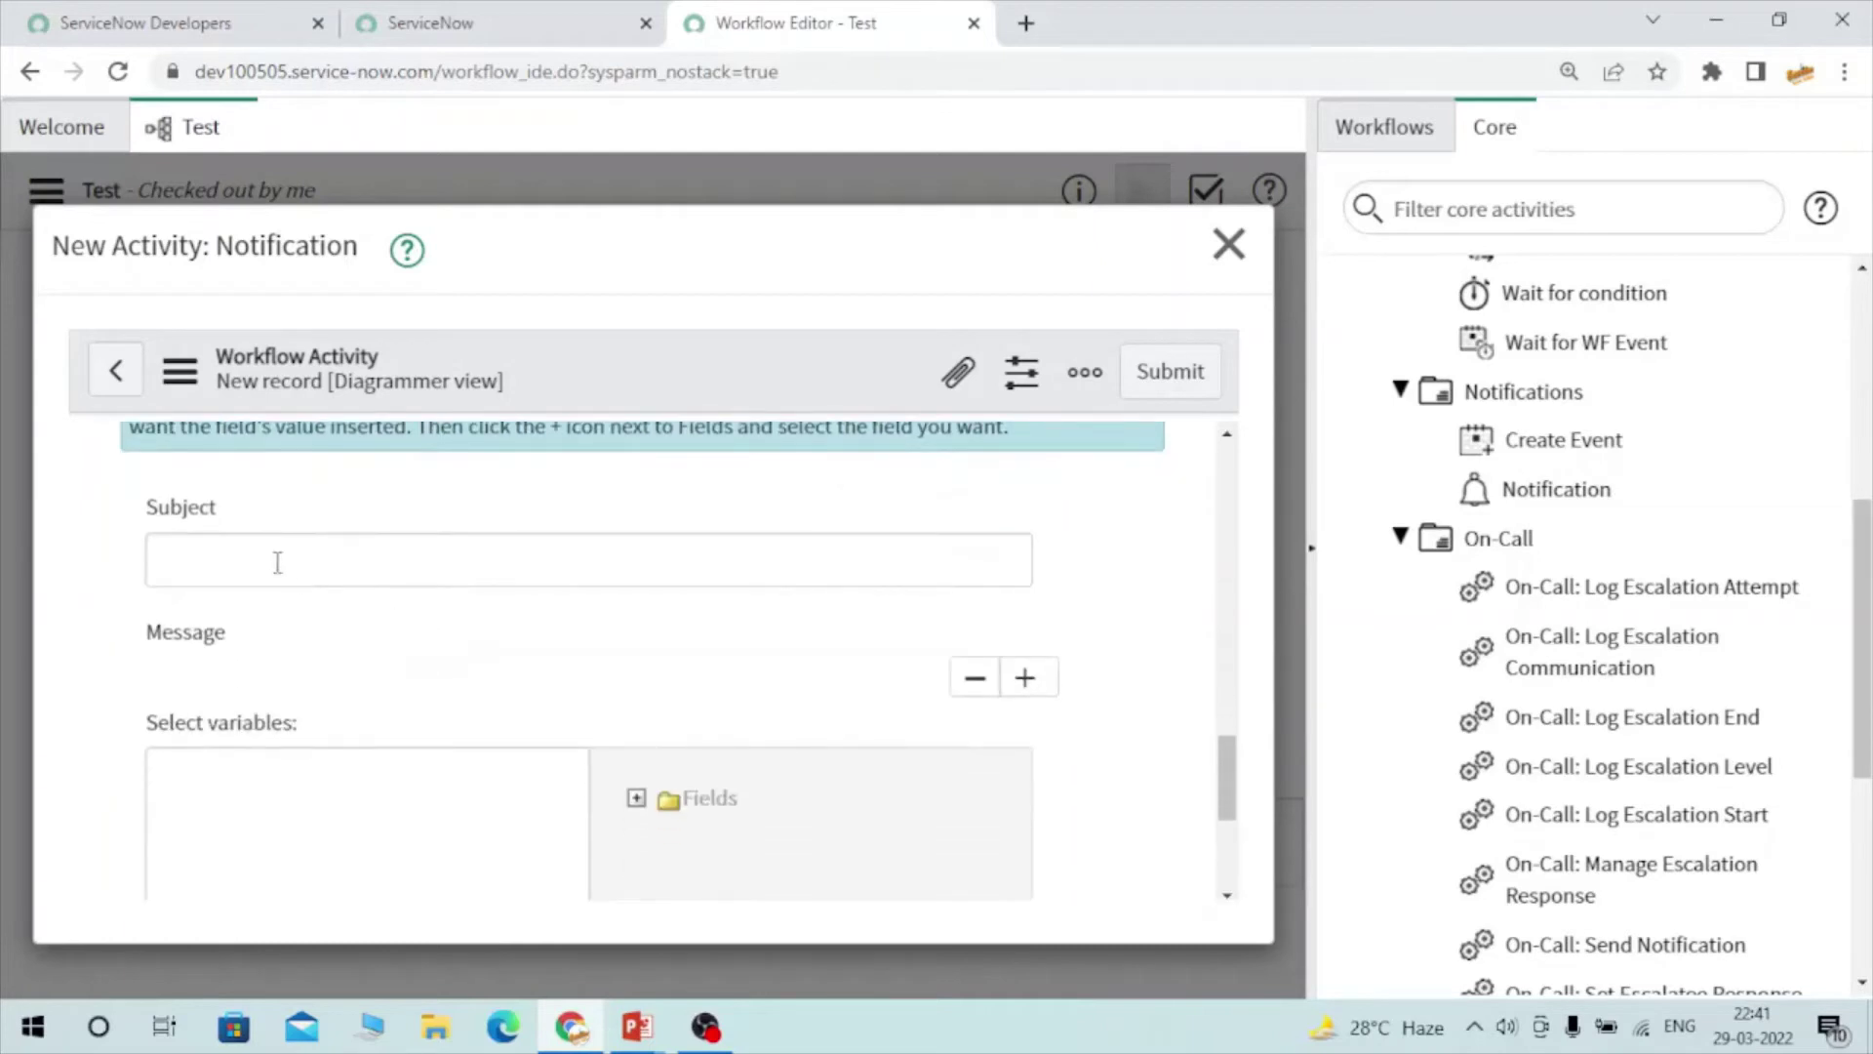
{"action": "scroll", "coordinate": [277, 558], "scroll_direction": "up", "scroll_amount": 2}
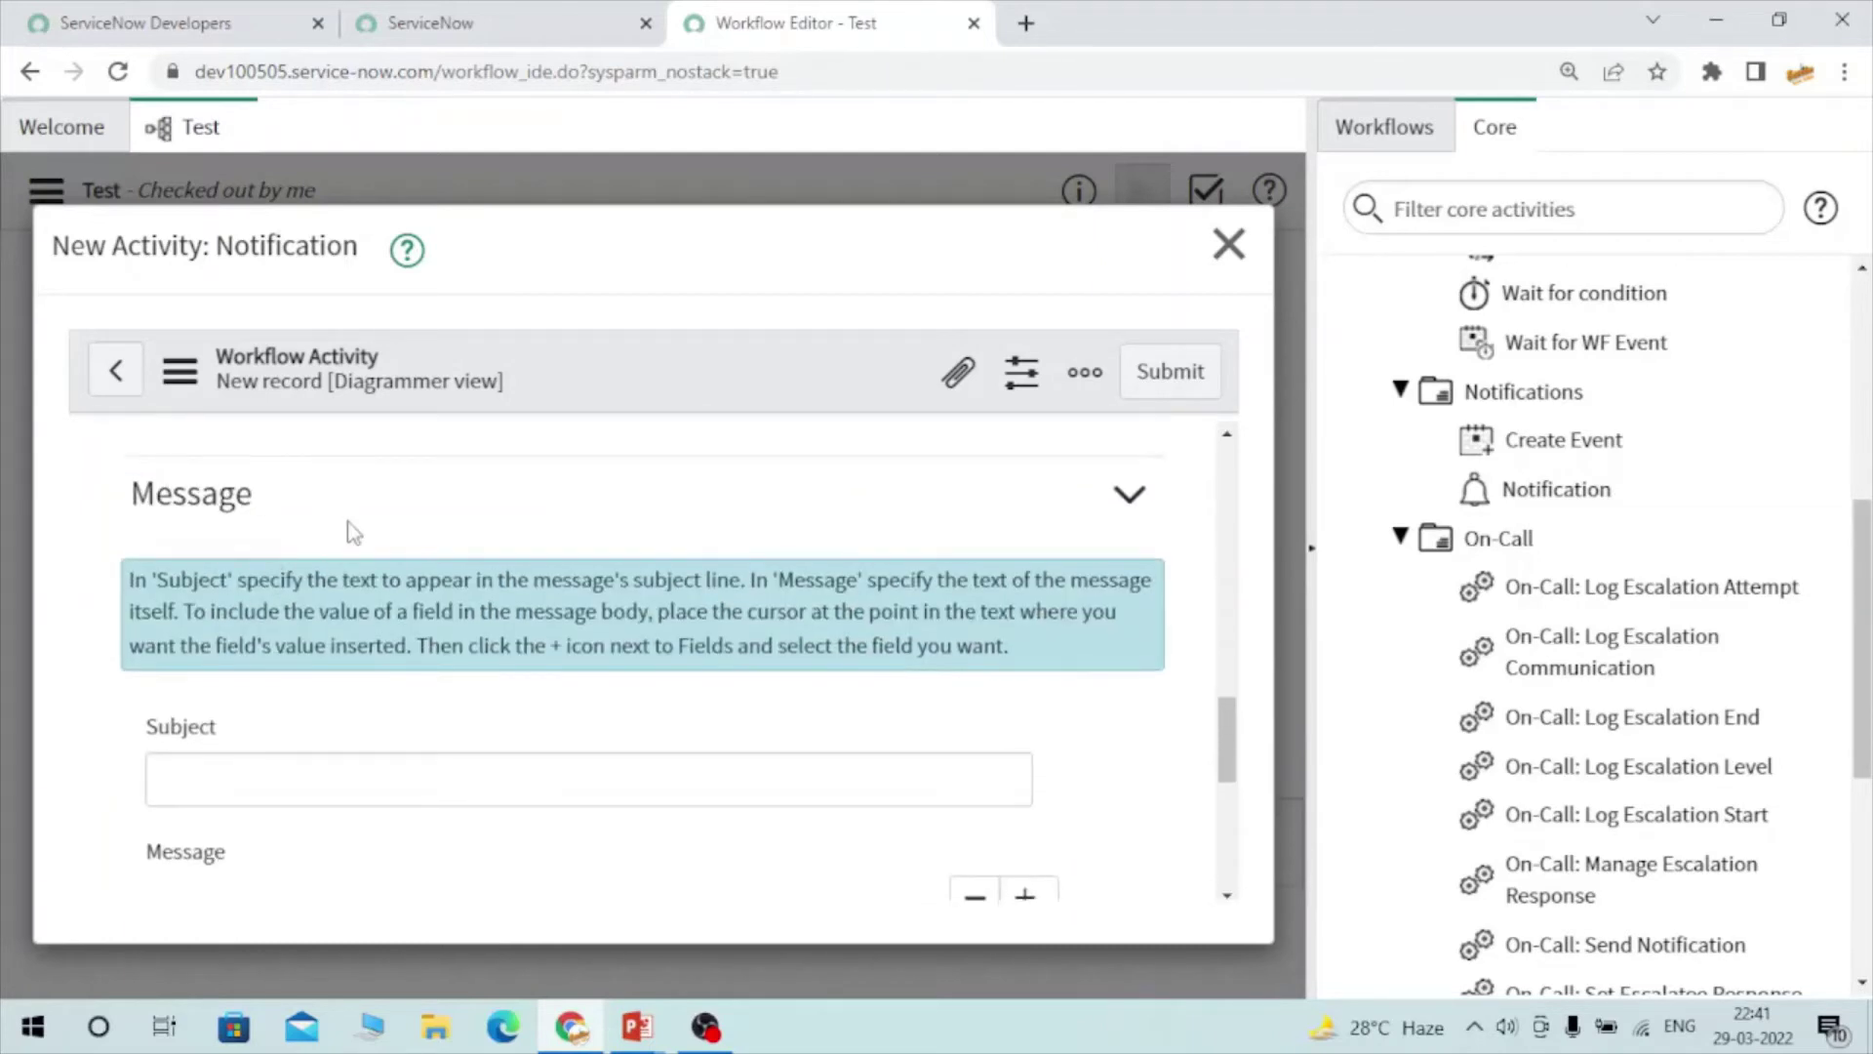
{"action": "scroll", "coordinate": [301, 652], "scroll_direction": "down", "scroll_amount": 1}
{"action": "scroll", "coordinate": [291, 659], "scroll_direction": "down", "scroll_amount": 3}
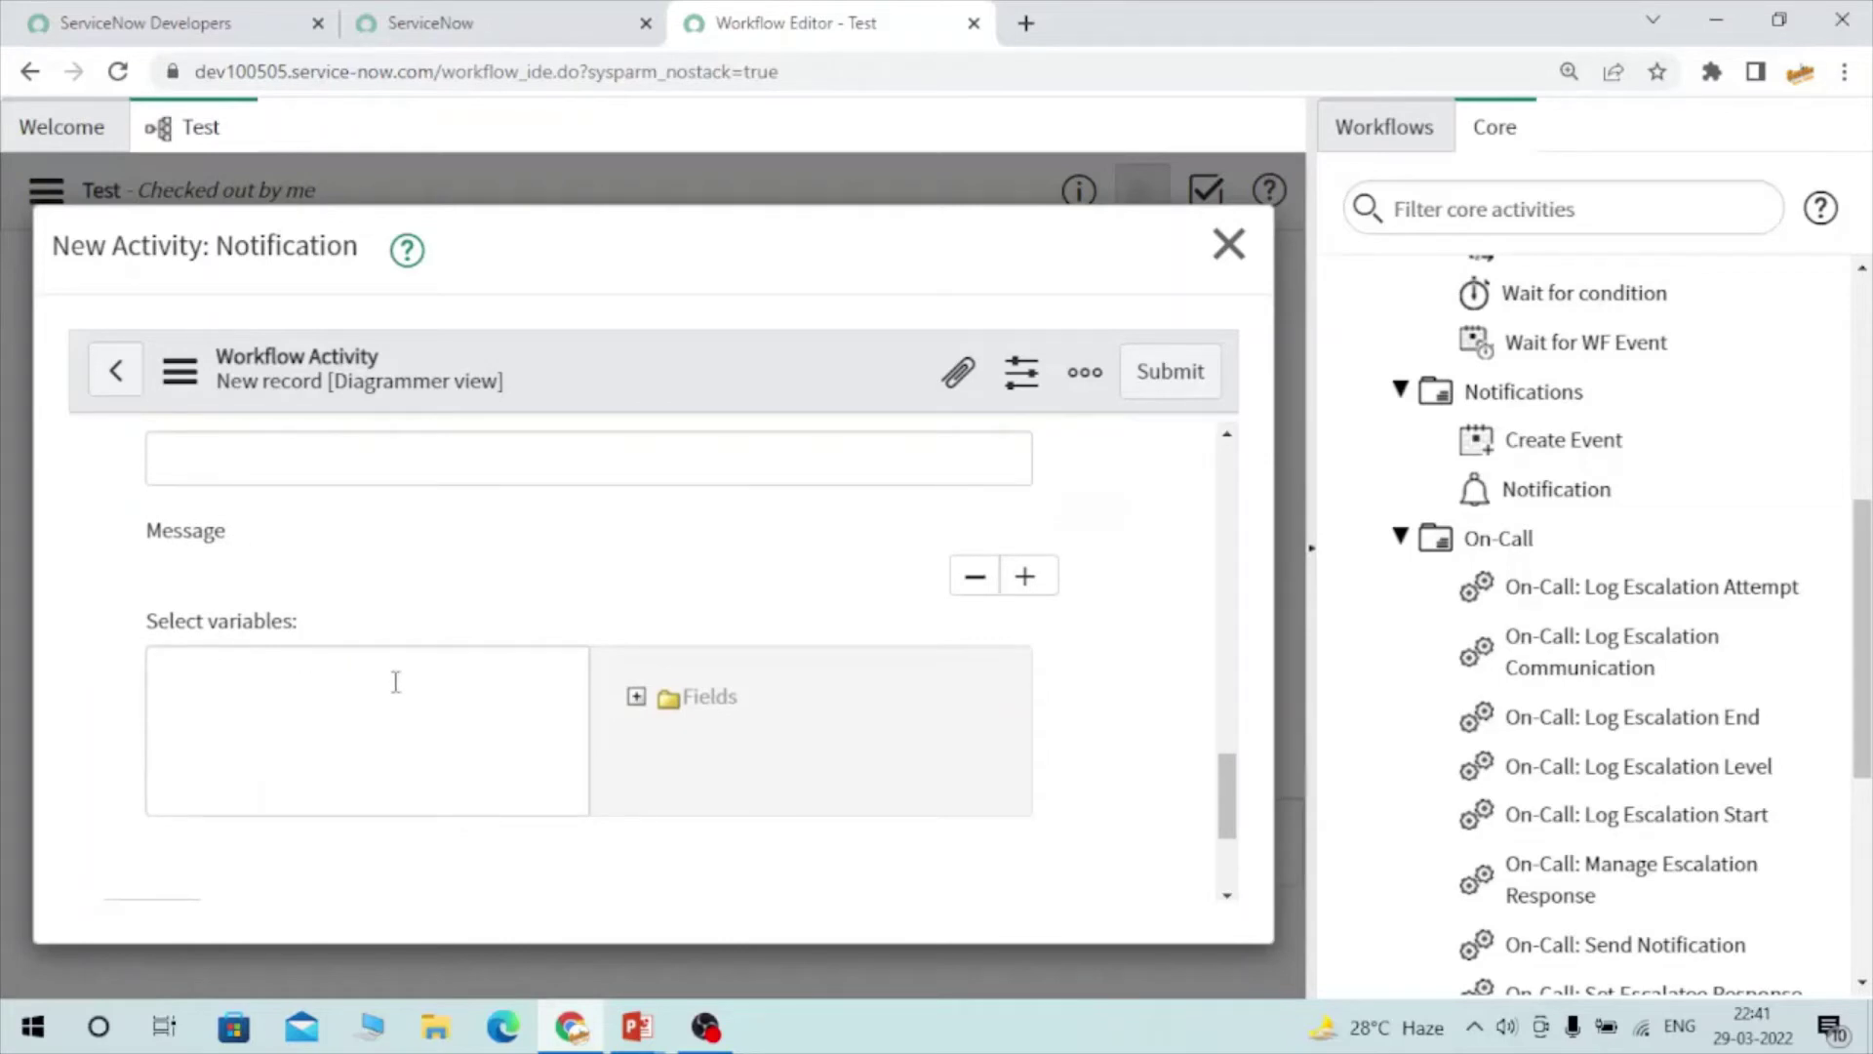
Expand the message's Fields variable tree, look through the available fields, and close the Notification form without submitting it
{"action": "left_click", "coordinate": [636, 697]}
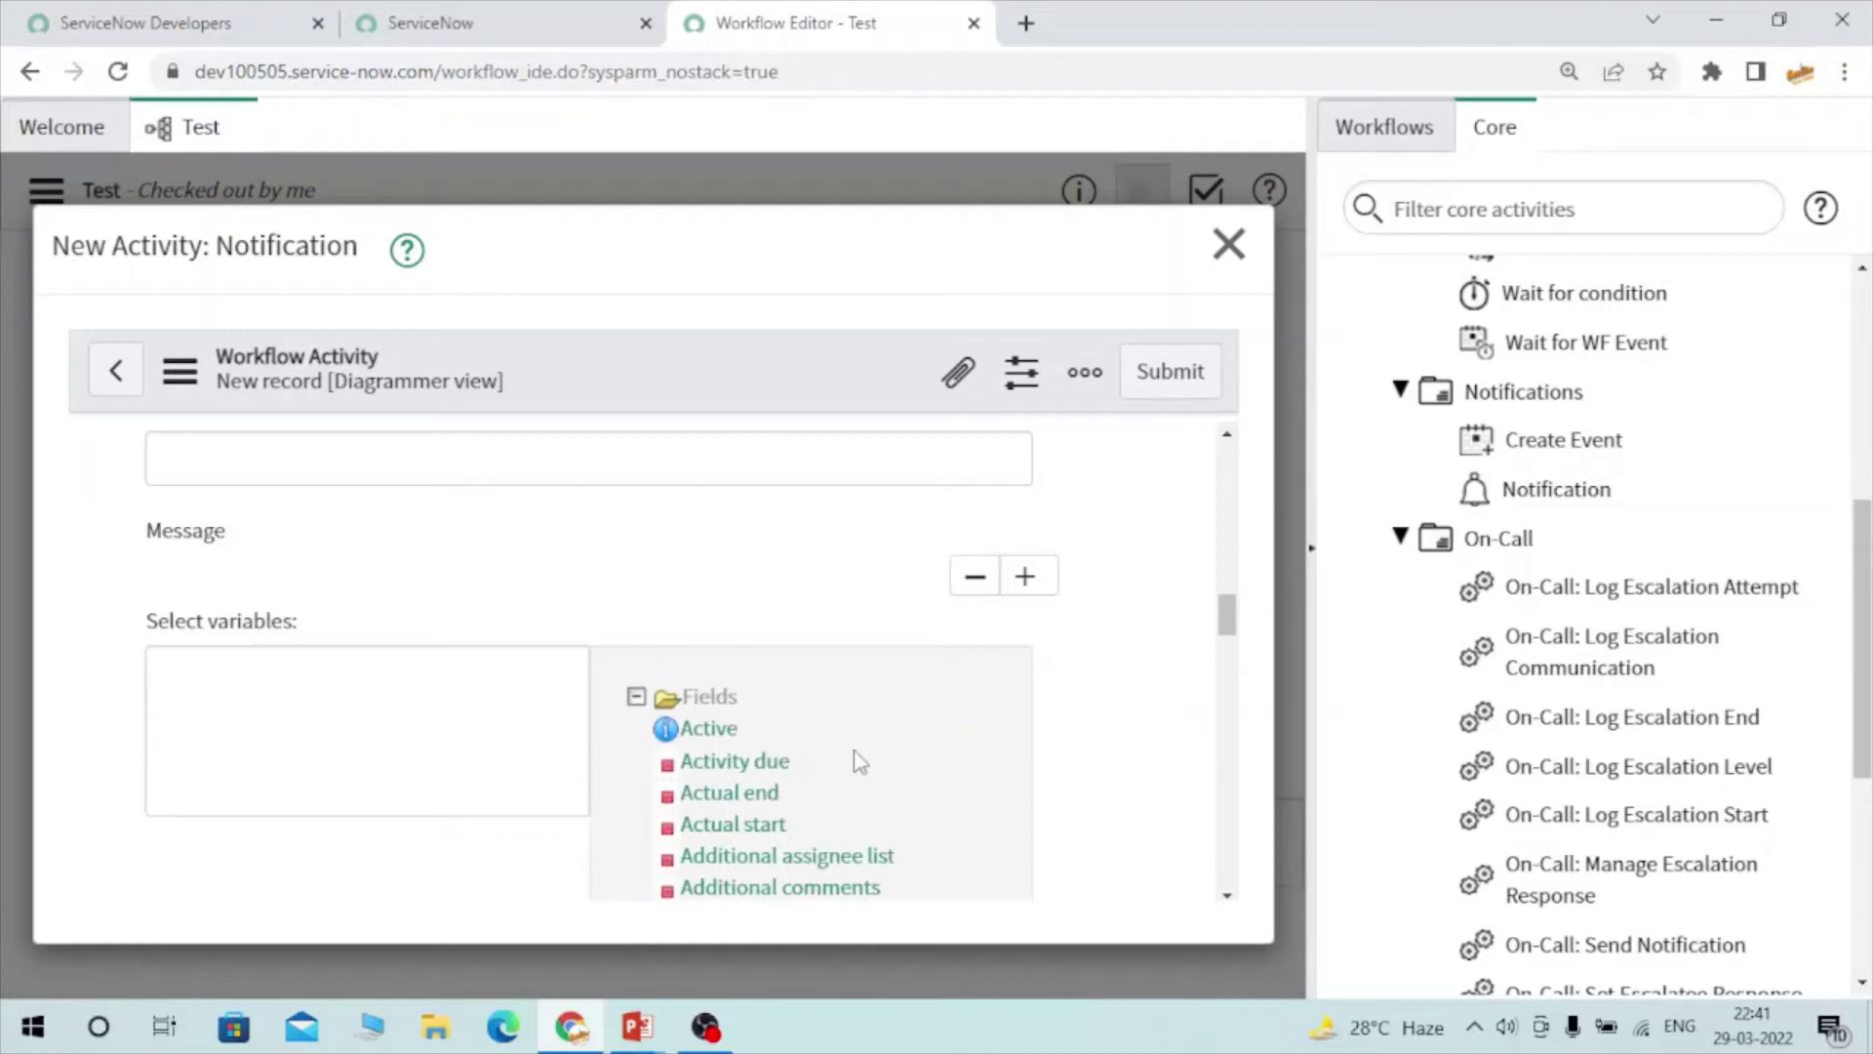
{"action": "scroll", "coordinate": [857, 761], "scroll_direction": "down", "scroll_amount": 3}
{"action": "scroll", "coordinate": [501, 680], "scroll_direction": "down", "scroll_amount": 4}
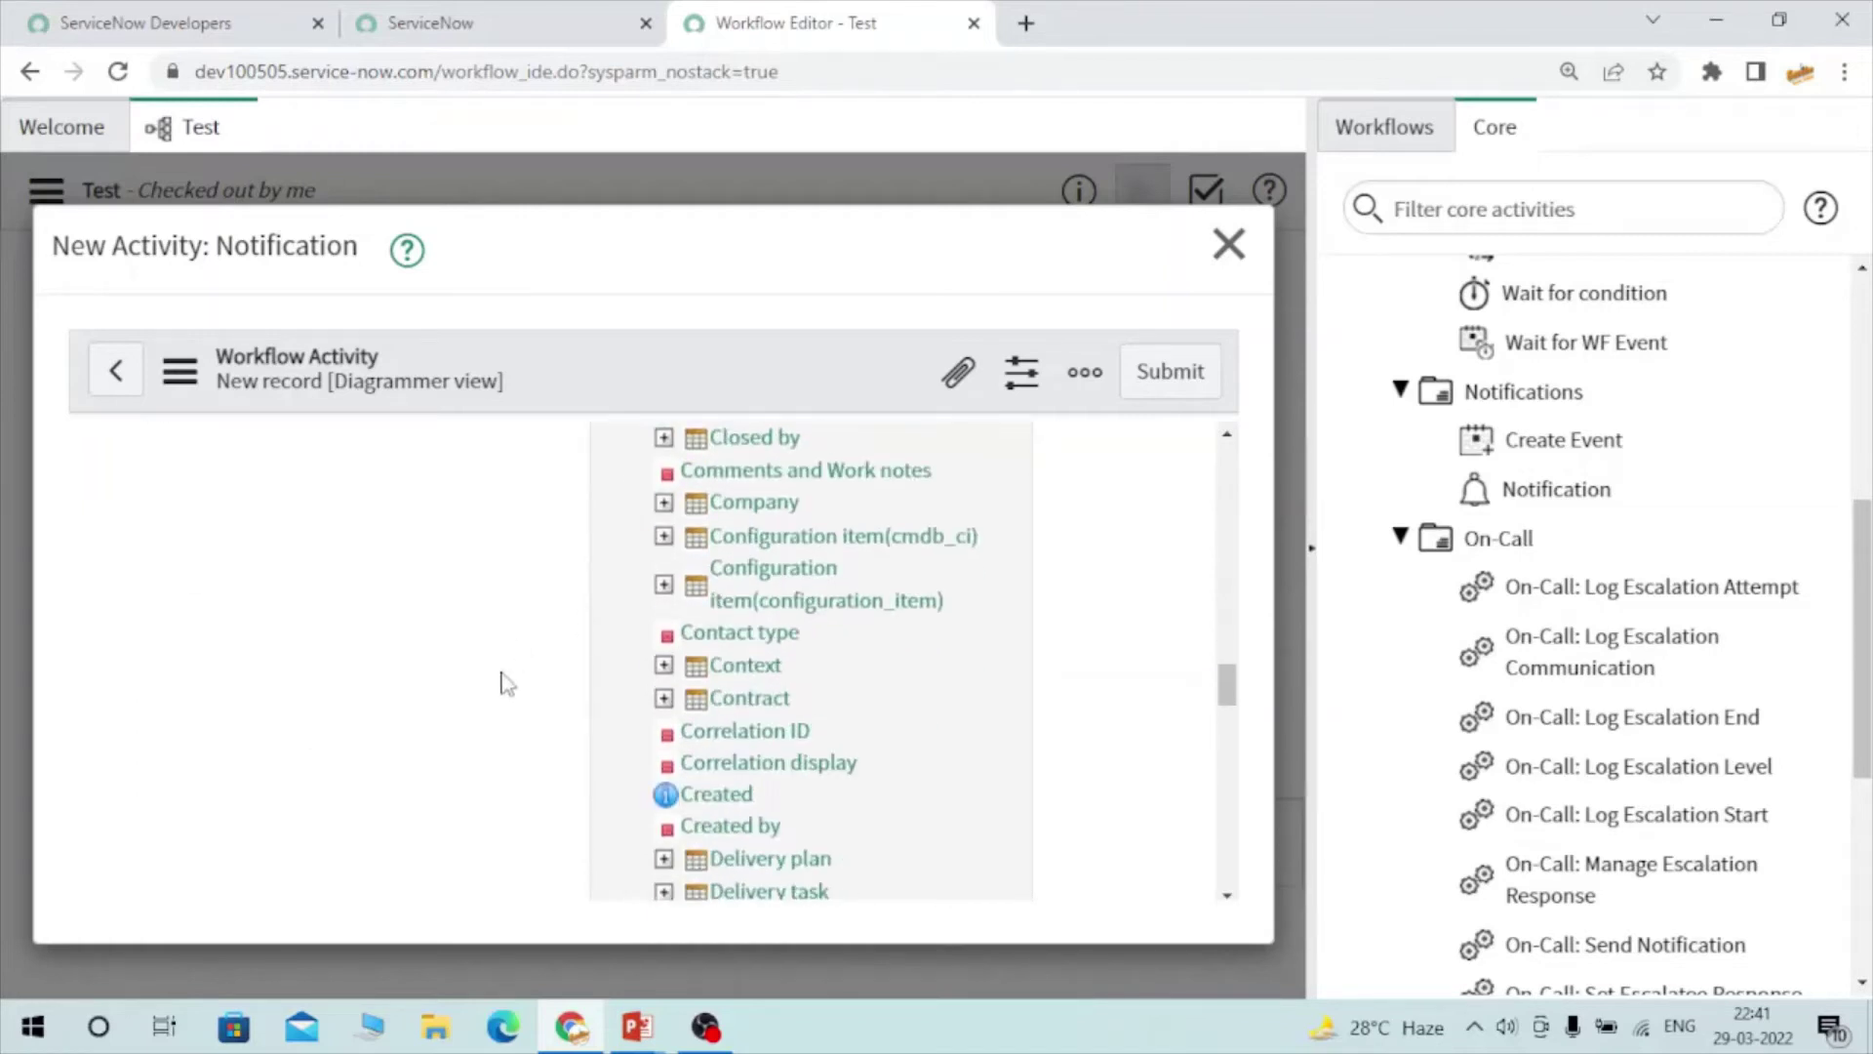
{"action": "scroll", "coordinate": [506, 683], "scroll_direction": "down", "scroll_amount": 5}
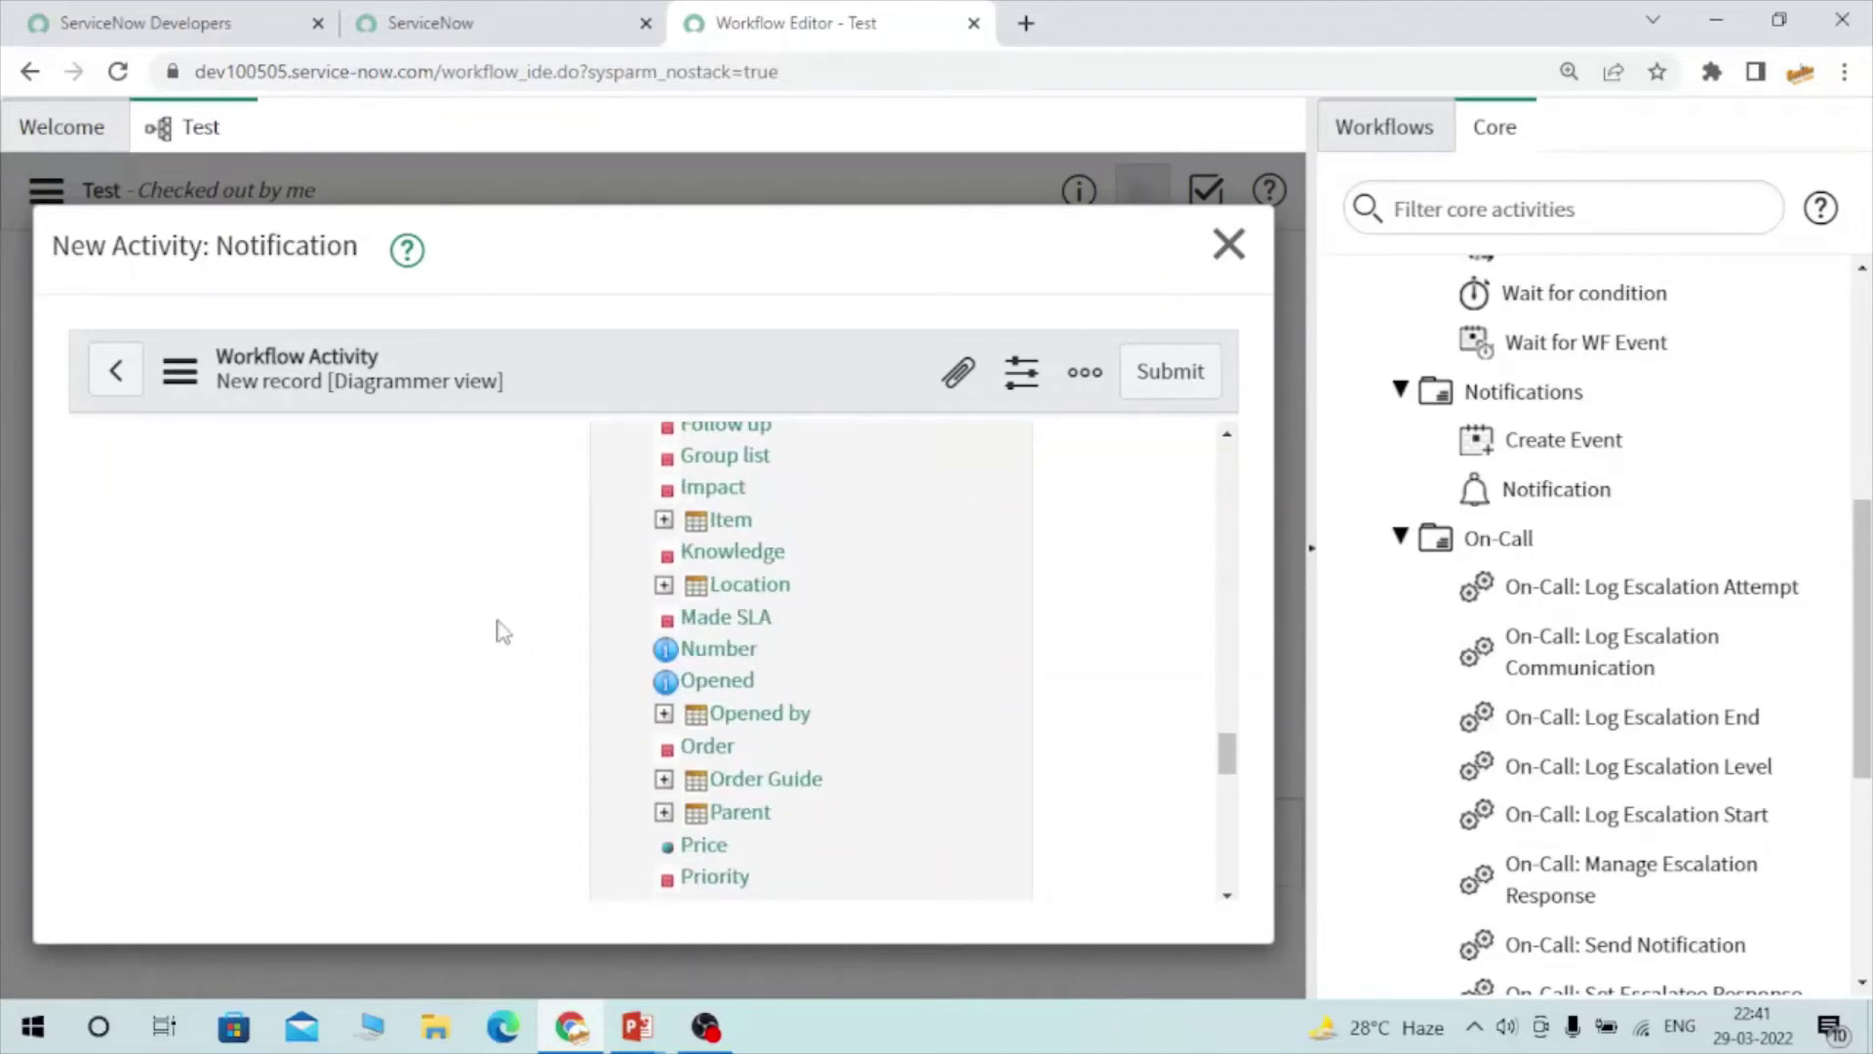
{"action": "scroll", "coordinate": [498, 634], "scroll_direction": "down", "scroll_amount": 3}
{"action": "scroll", "coordinate": [509, 669], "scroll_direction": "down", "scroll_amount": 7}
{"action": "scroll", "coordinate": [508, 661], "scroll_direction": "up", "scroll_amount": 15}
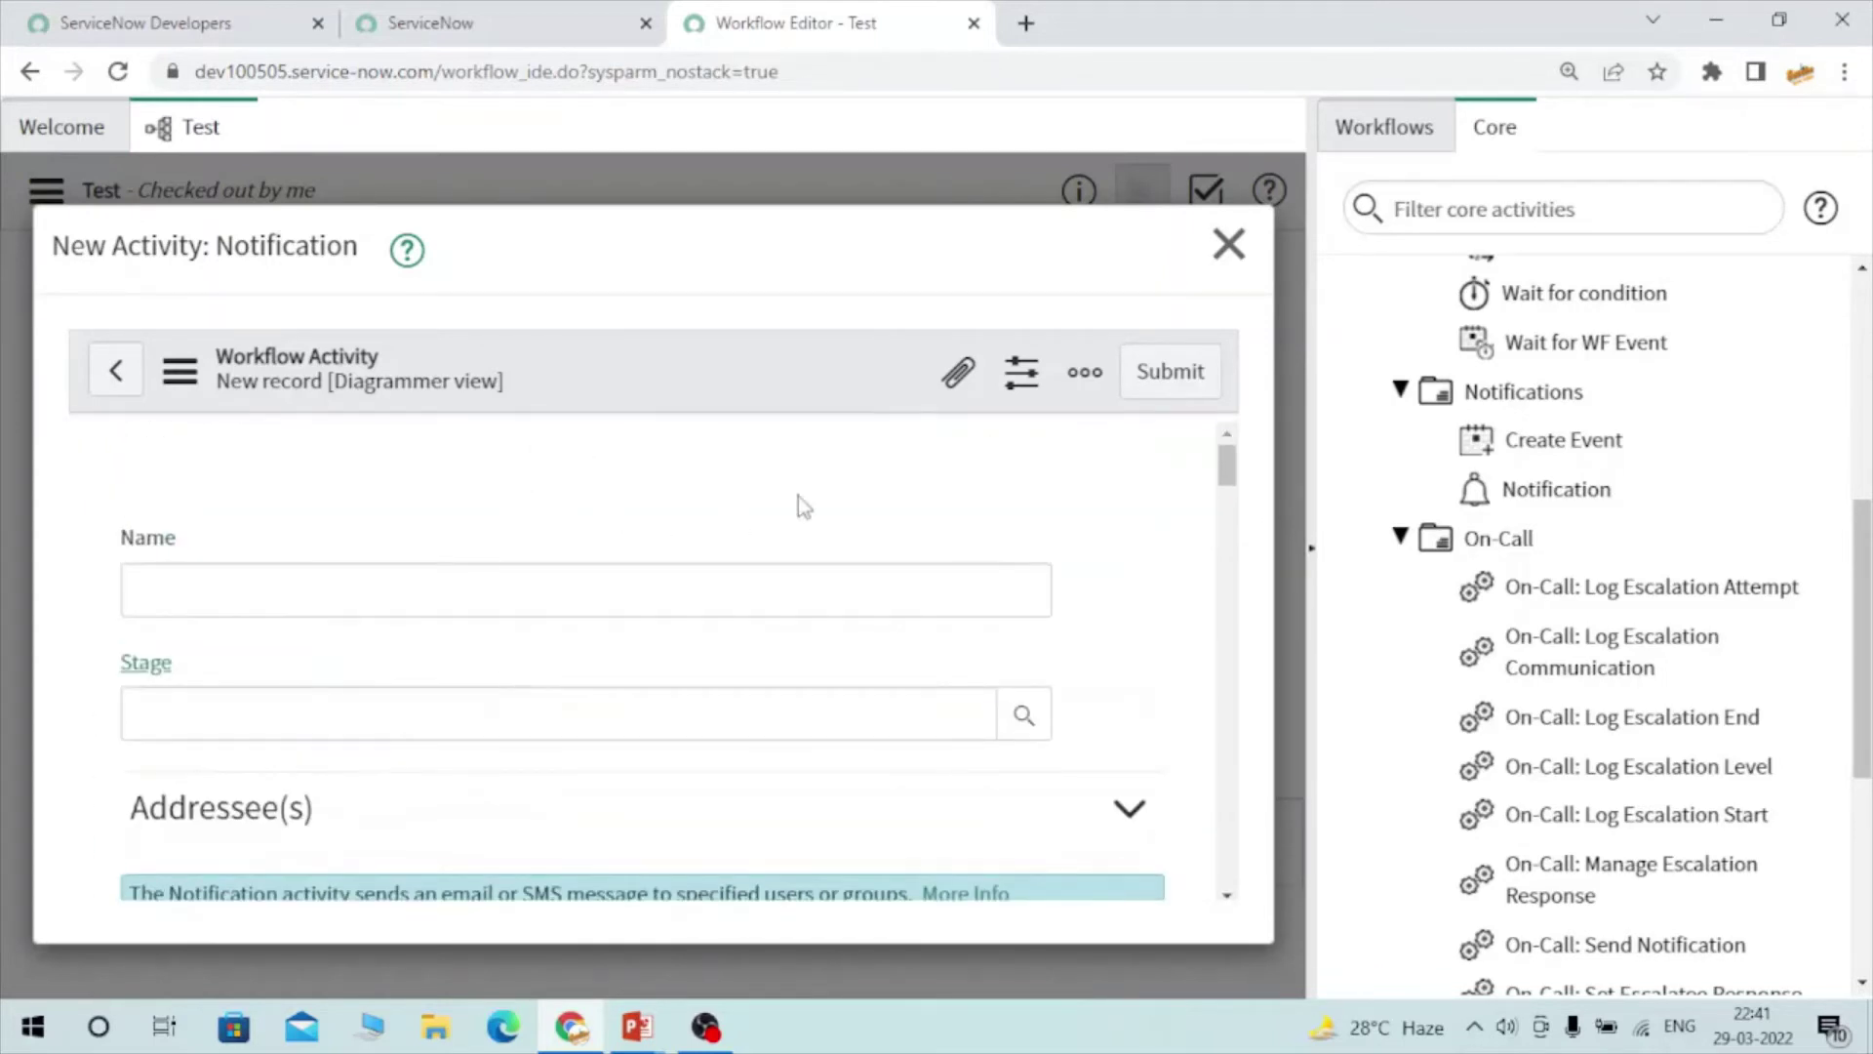
{"action": "mouse_move", "coordinate": [1568, 502]}
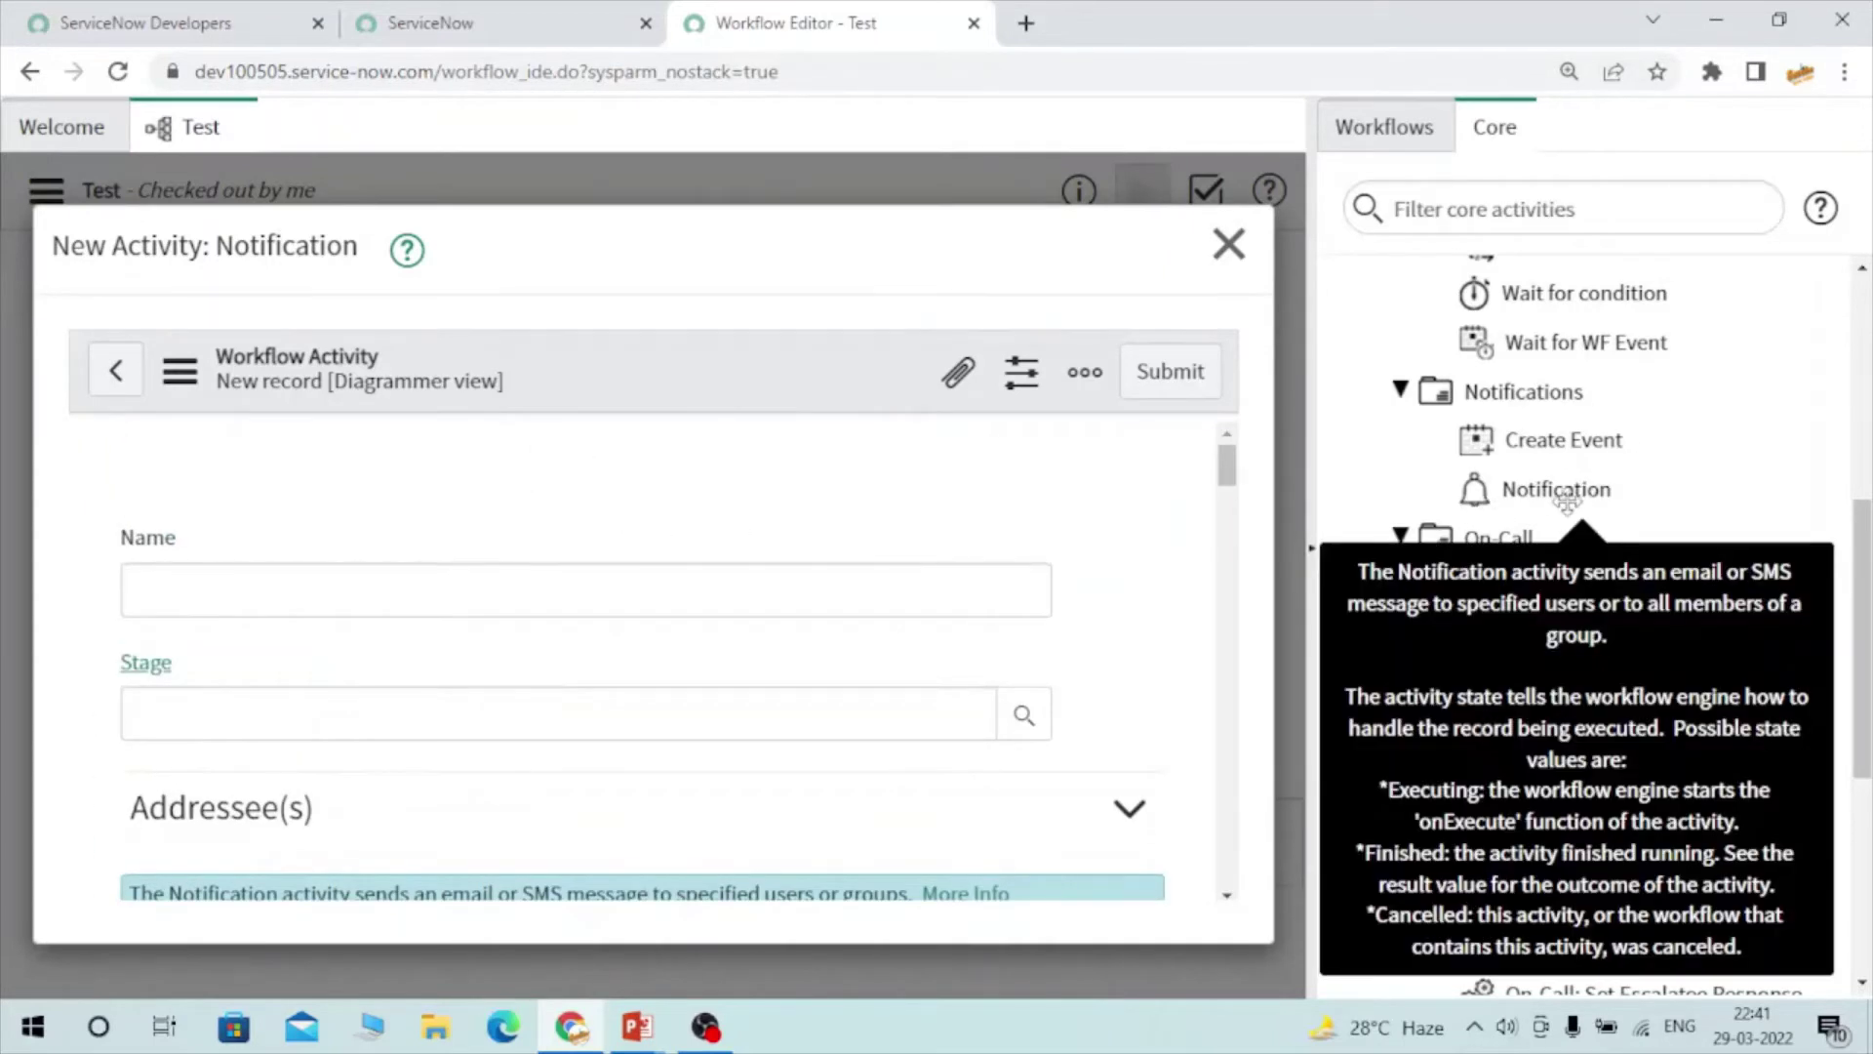
{"action": "left_click", "coordinate": [1229, 244]}
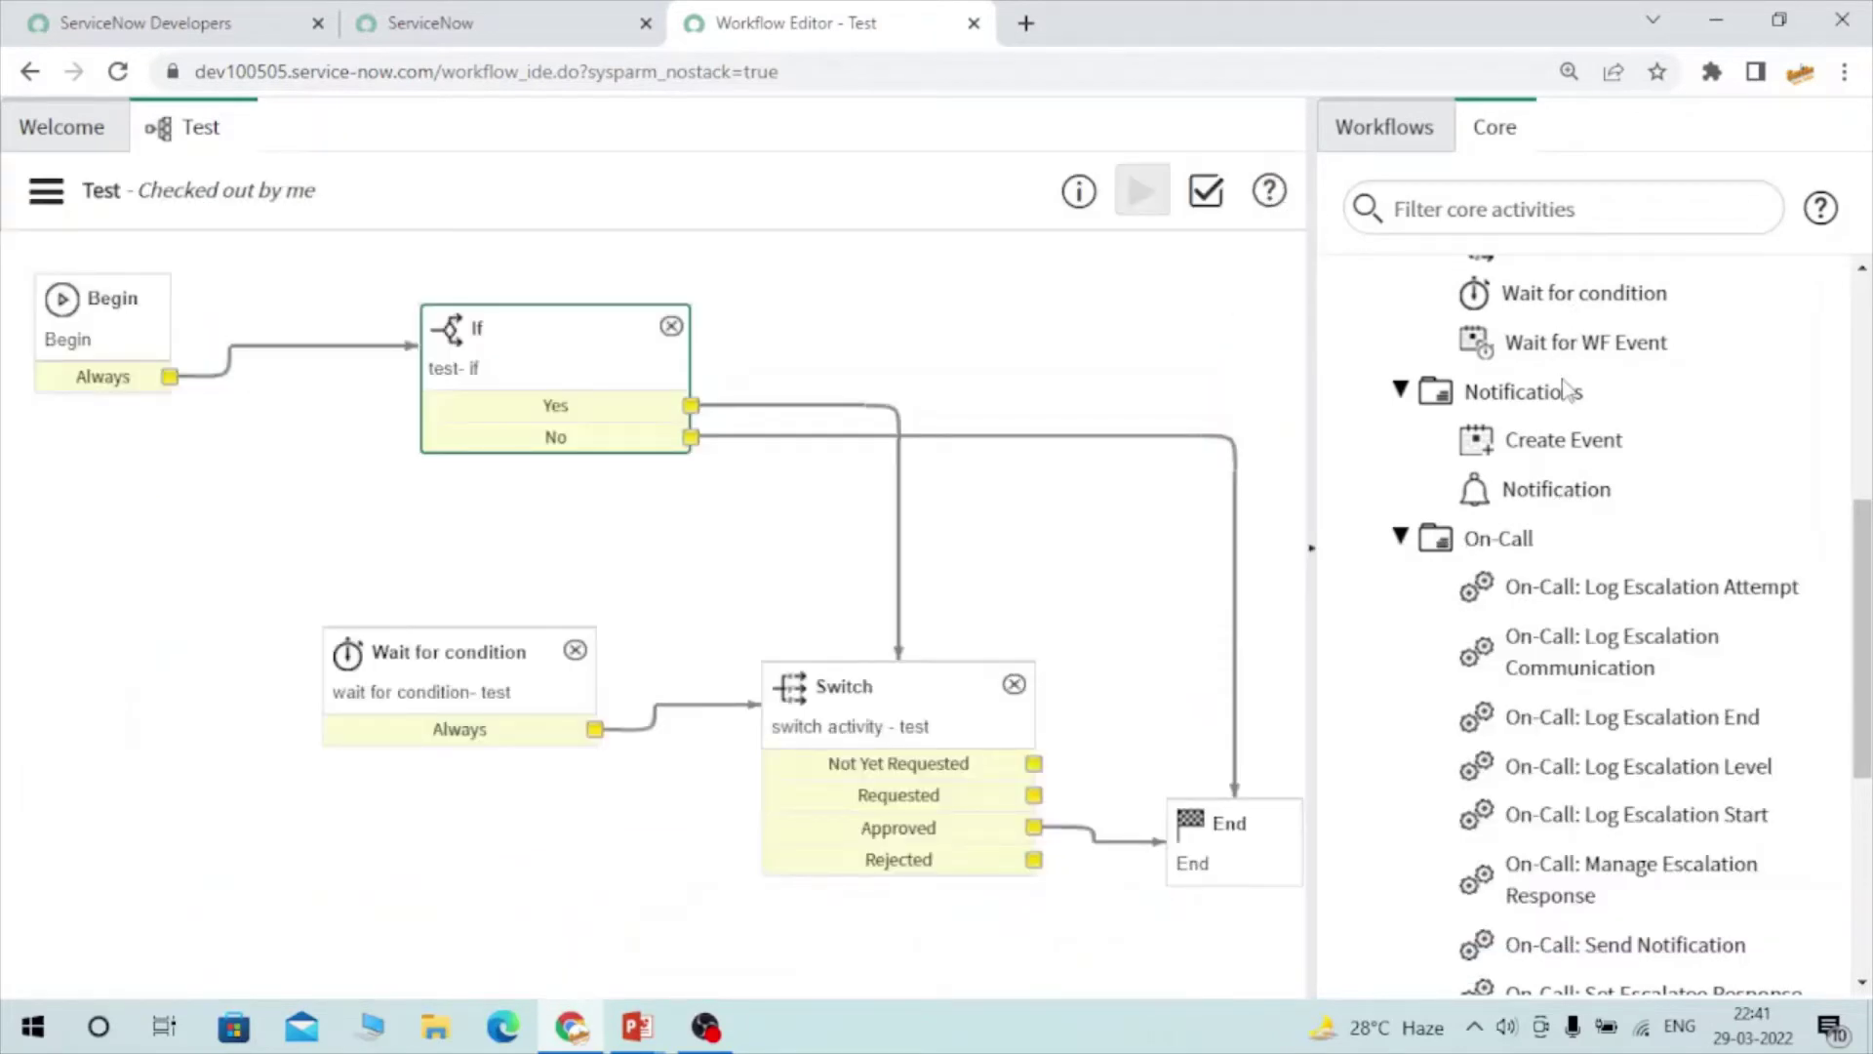
Open a new Create Event activity, review its event details, and check the Event name lookup list without choosing an event
{"action": "double_click", "coordinate": [1547, 443]}
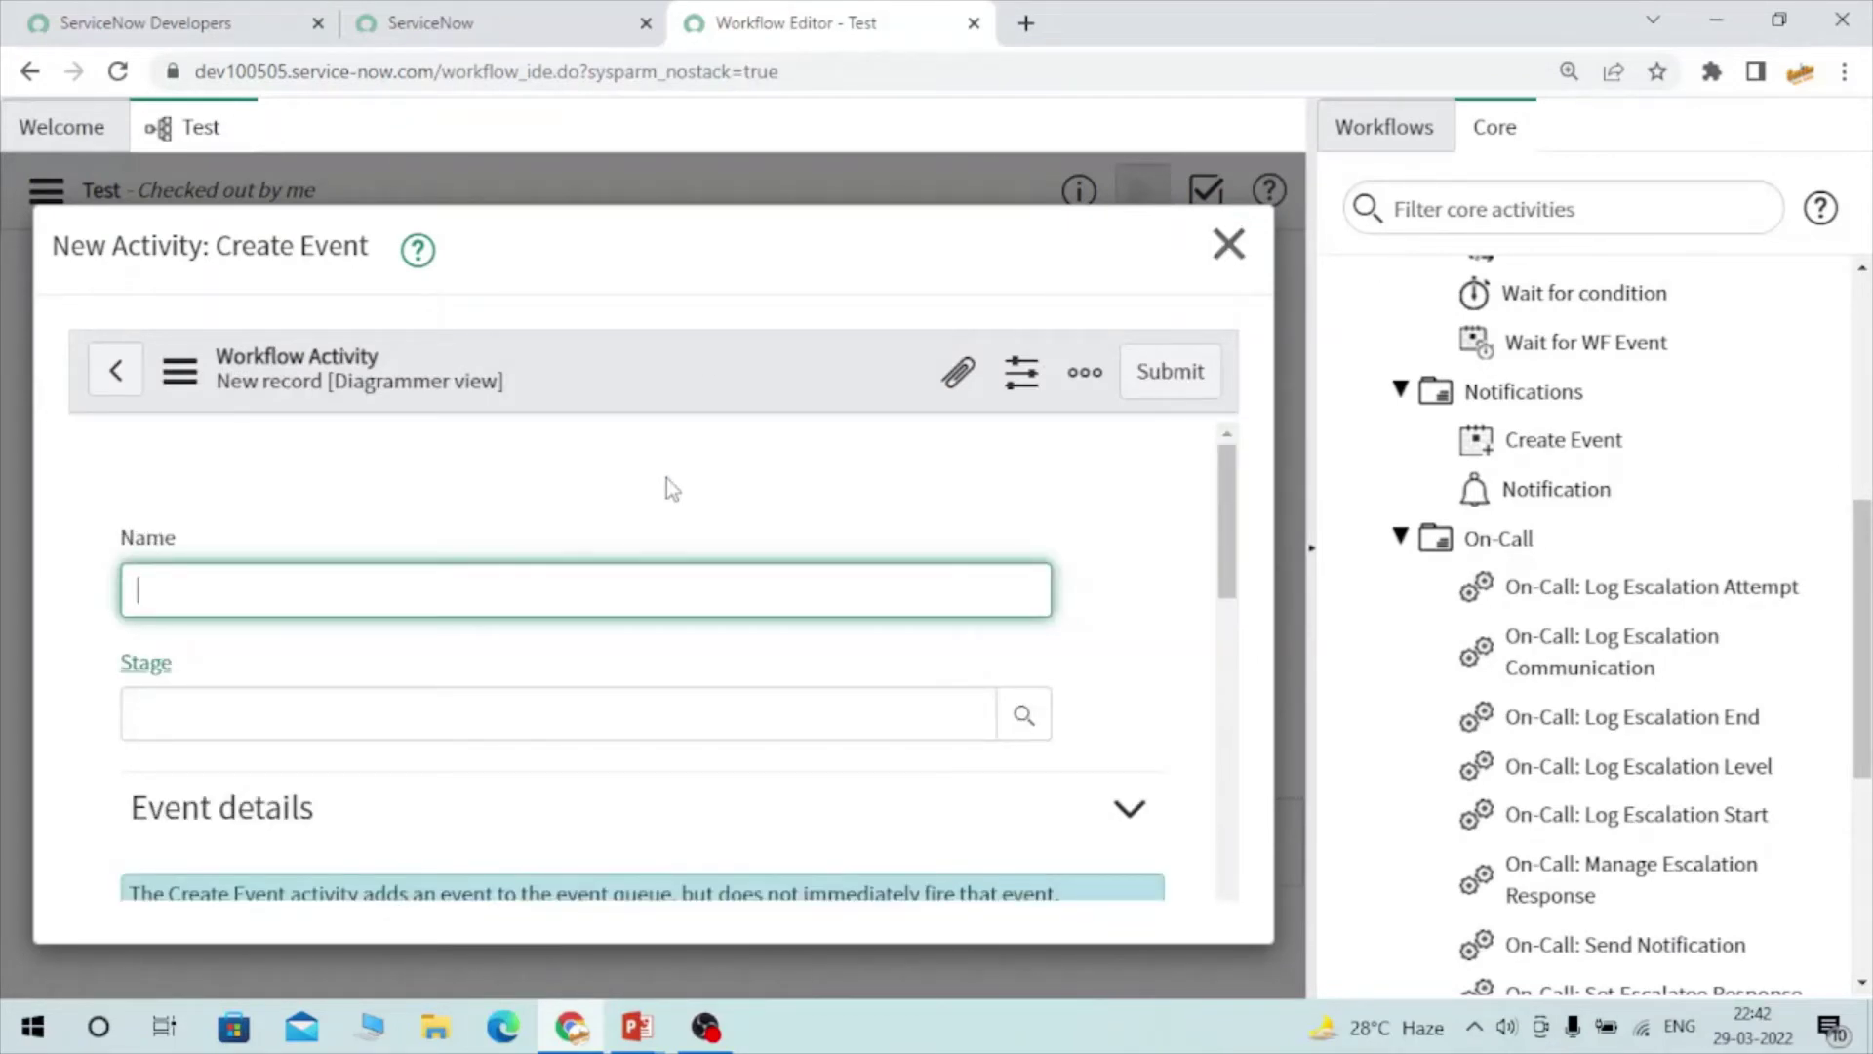
{"action": "scroll", "coordinate": [419, 540], "scroll_direction": "down", "scroll_amount": 1}
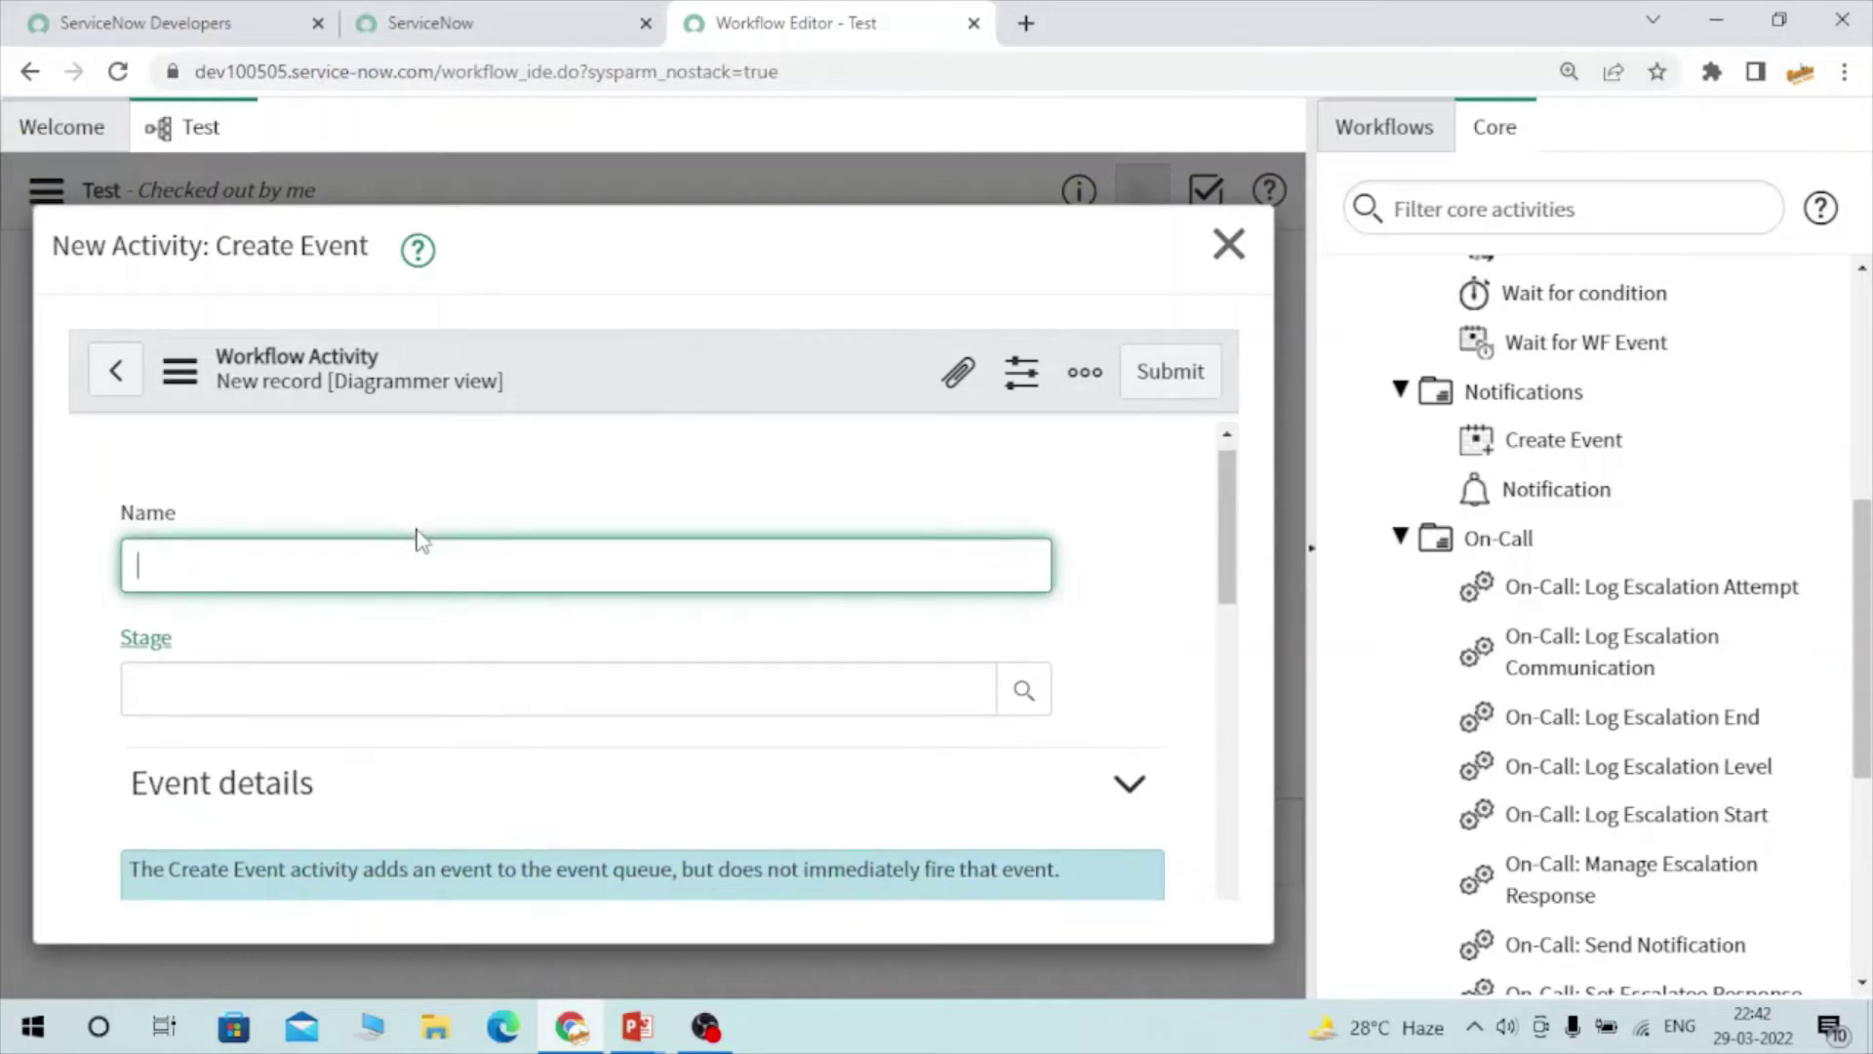
{"action": "scroll", "coordinate": [317, 617], "scroll_direction": "down", "scroll_amount": 2}
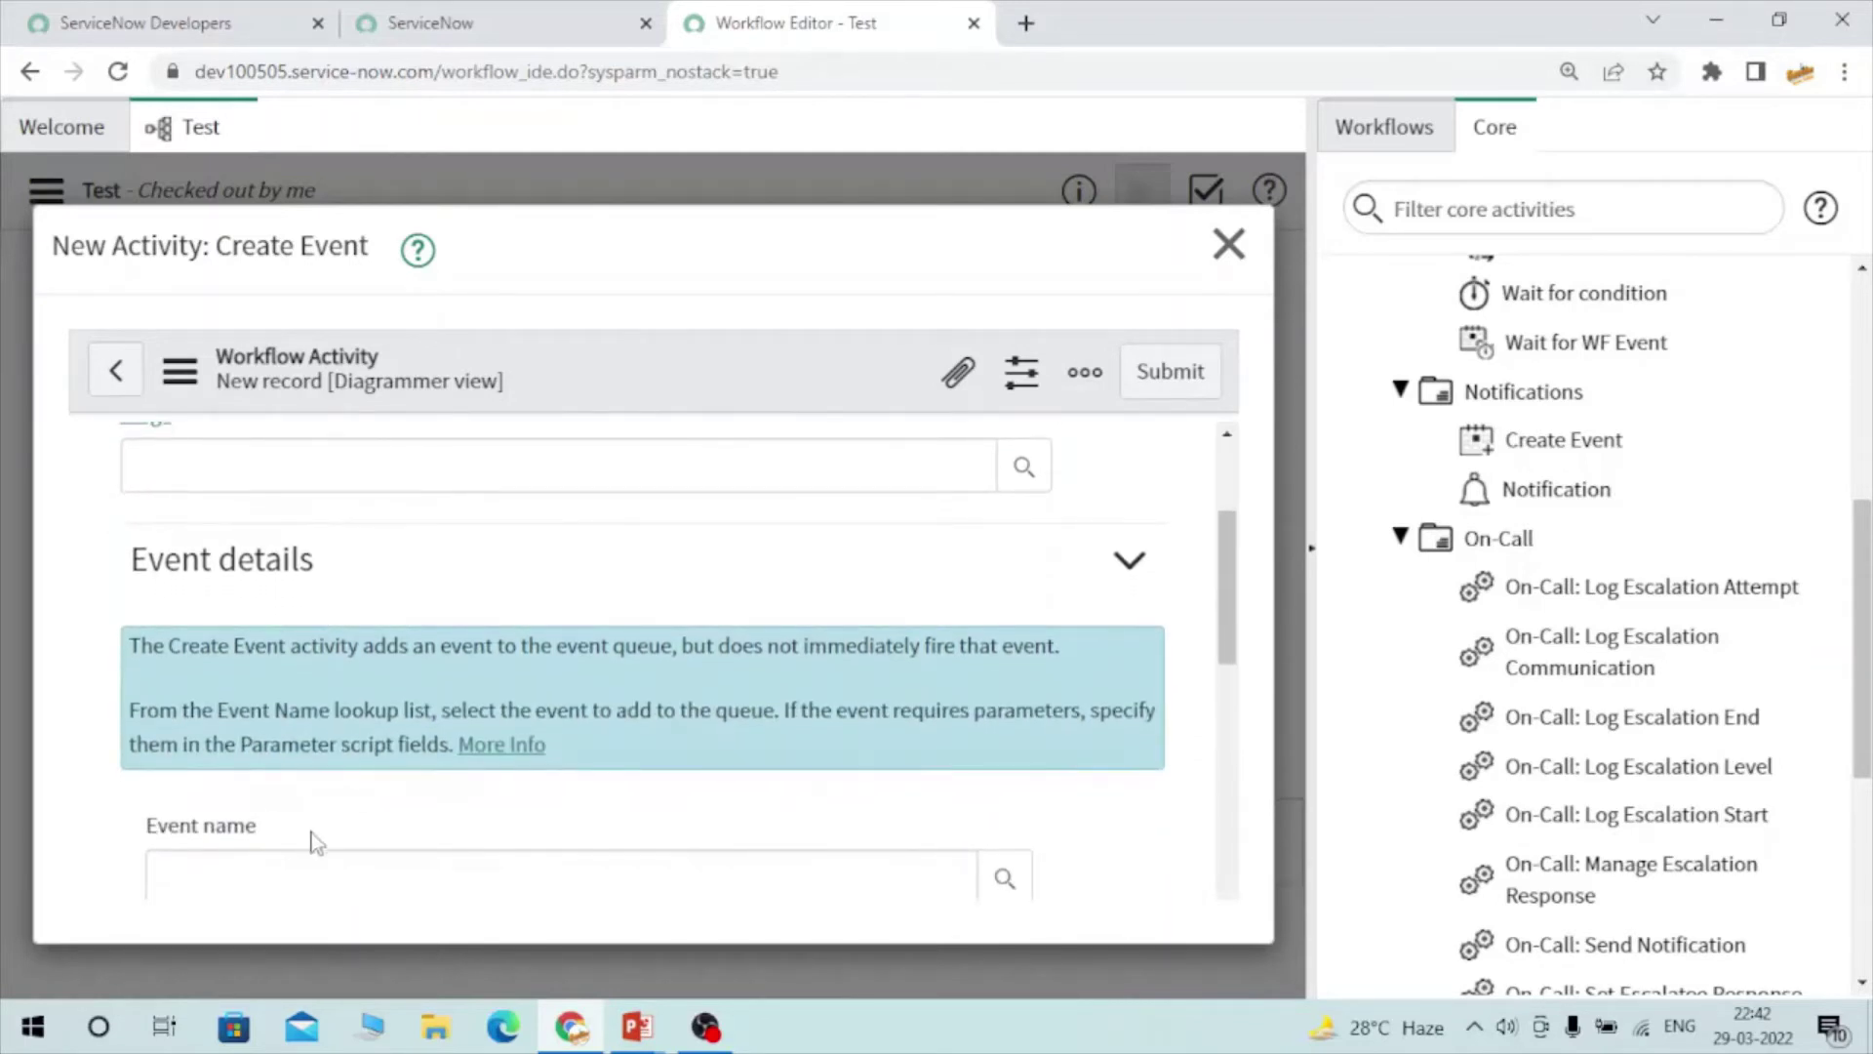
{"action": "scroll", "coordinate": [326, 700], "scroll_direction": "down", "scroll_amount": 3}
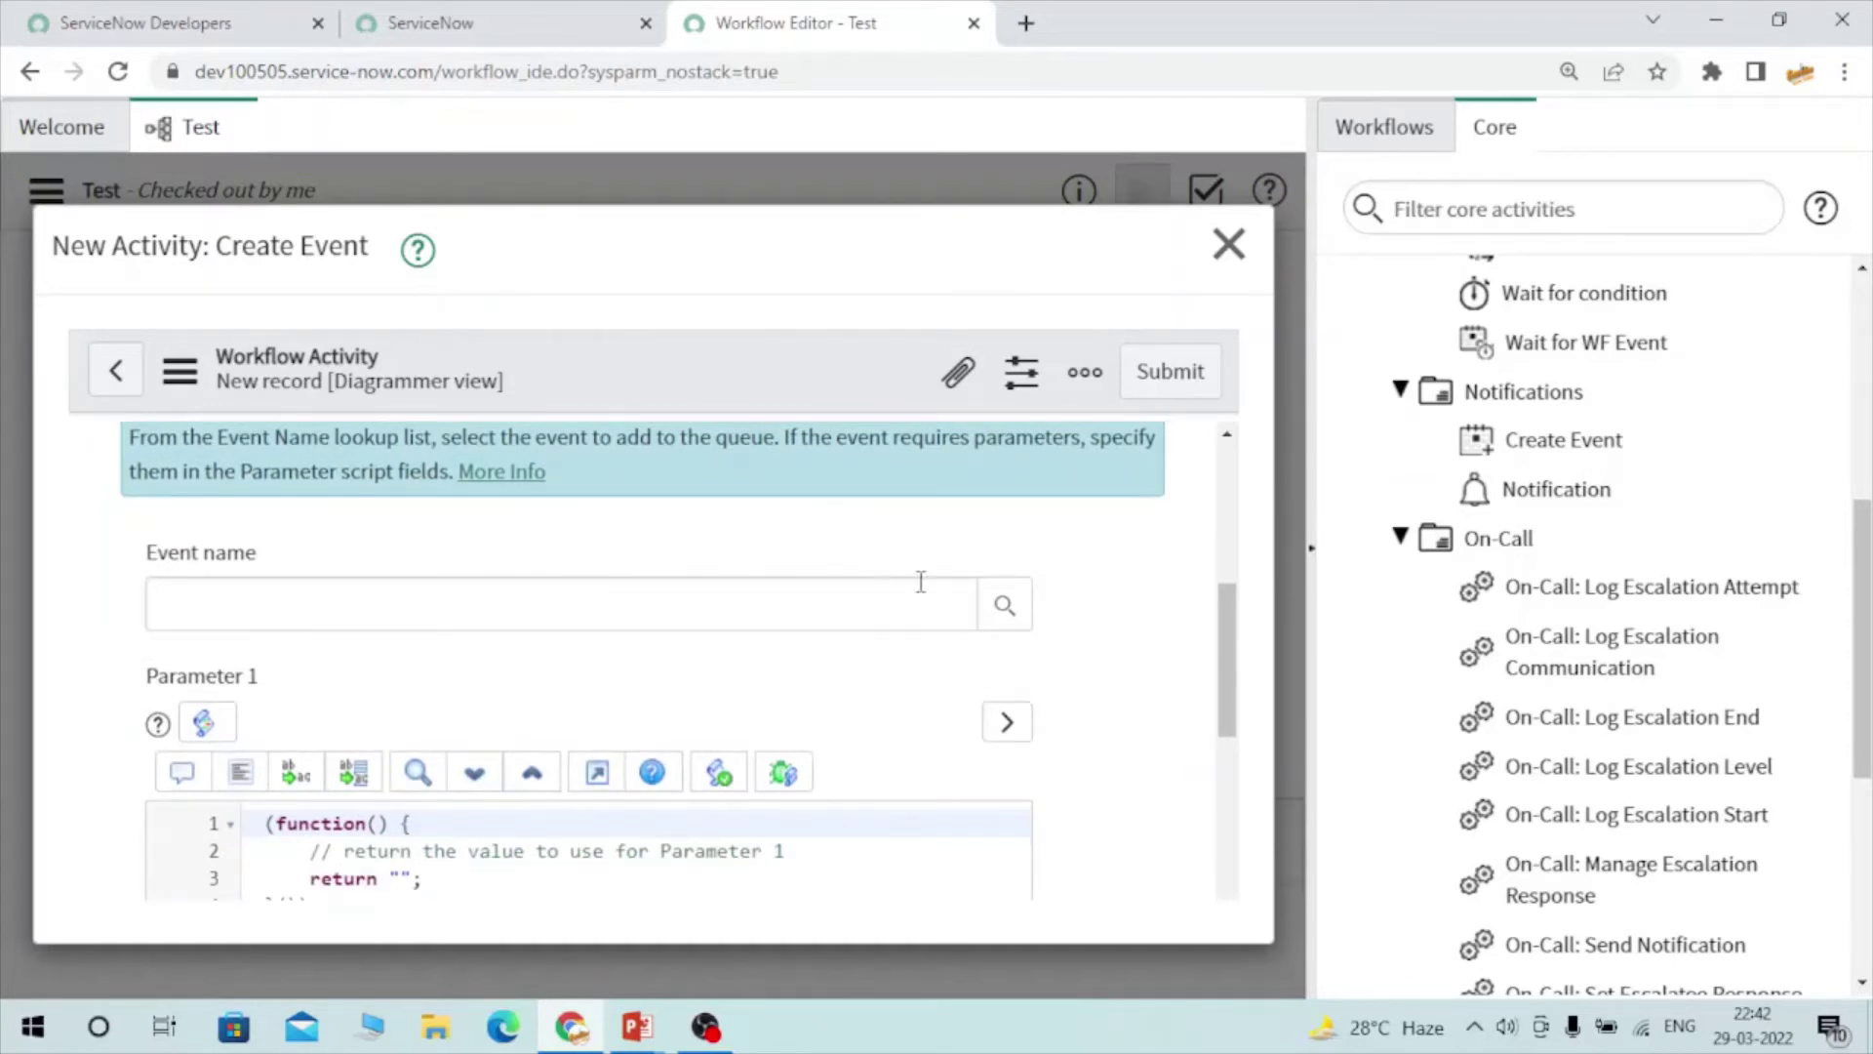
{"action": "left_click", "coordinate": [1005, 607]}
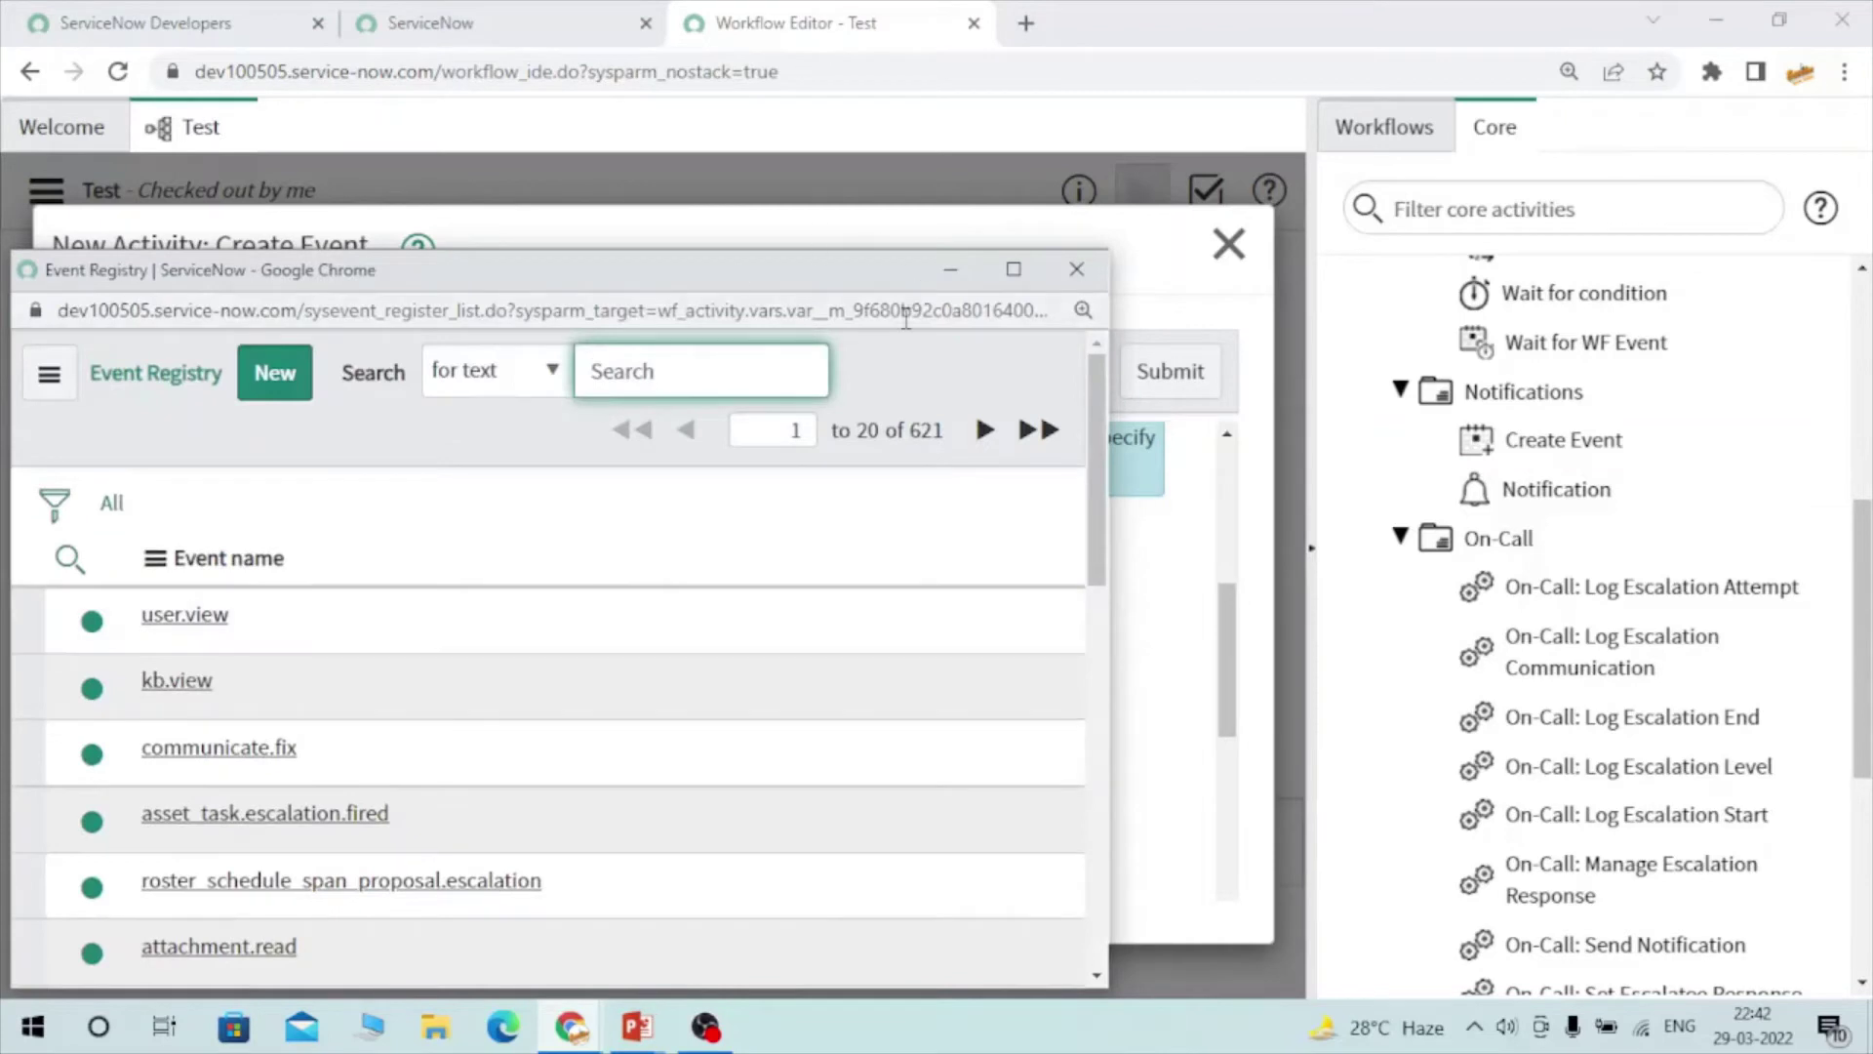
{"action": "left_click", "coordinate": [1060, 283]}
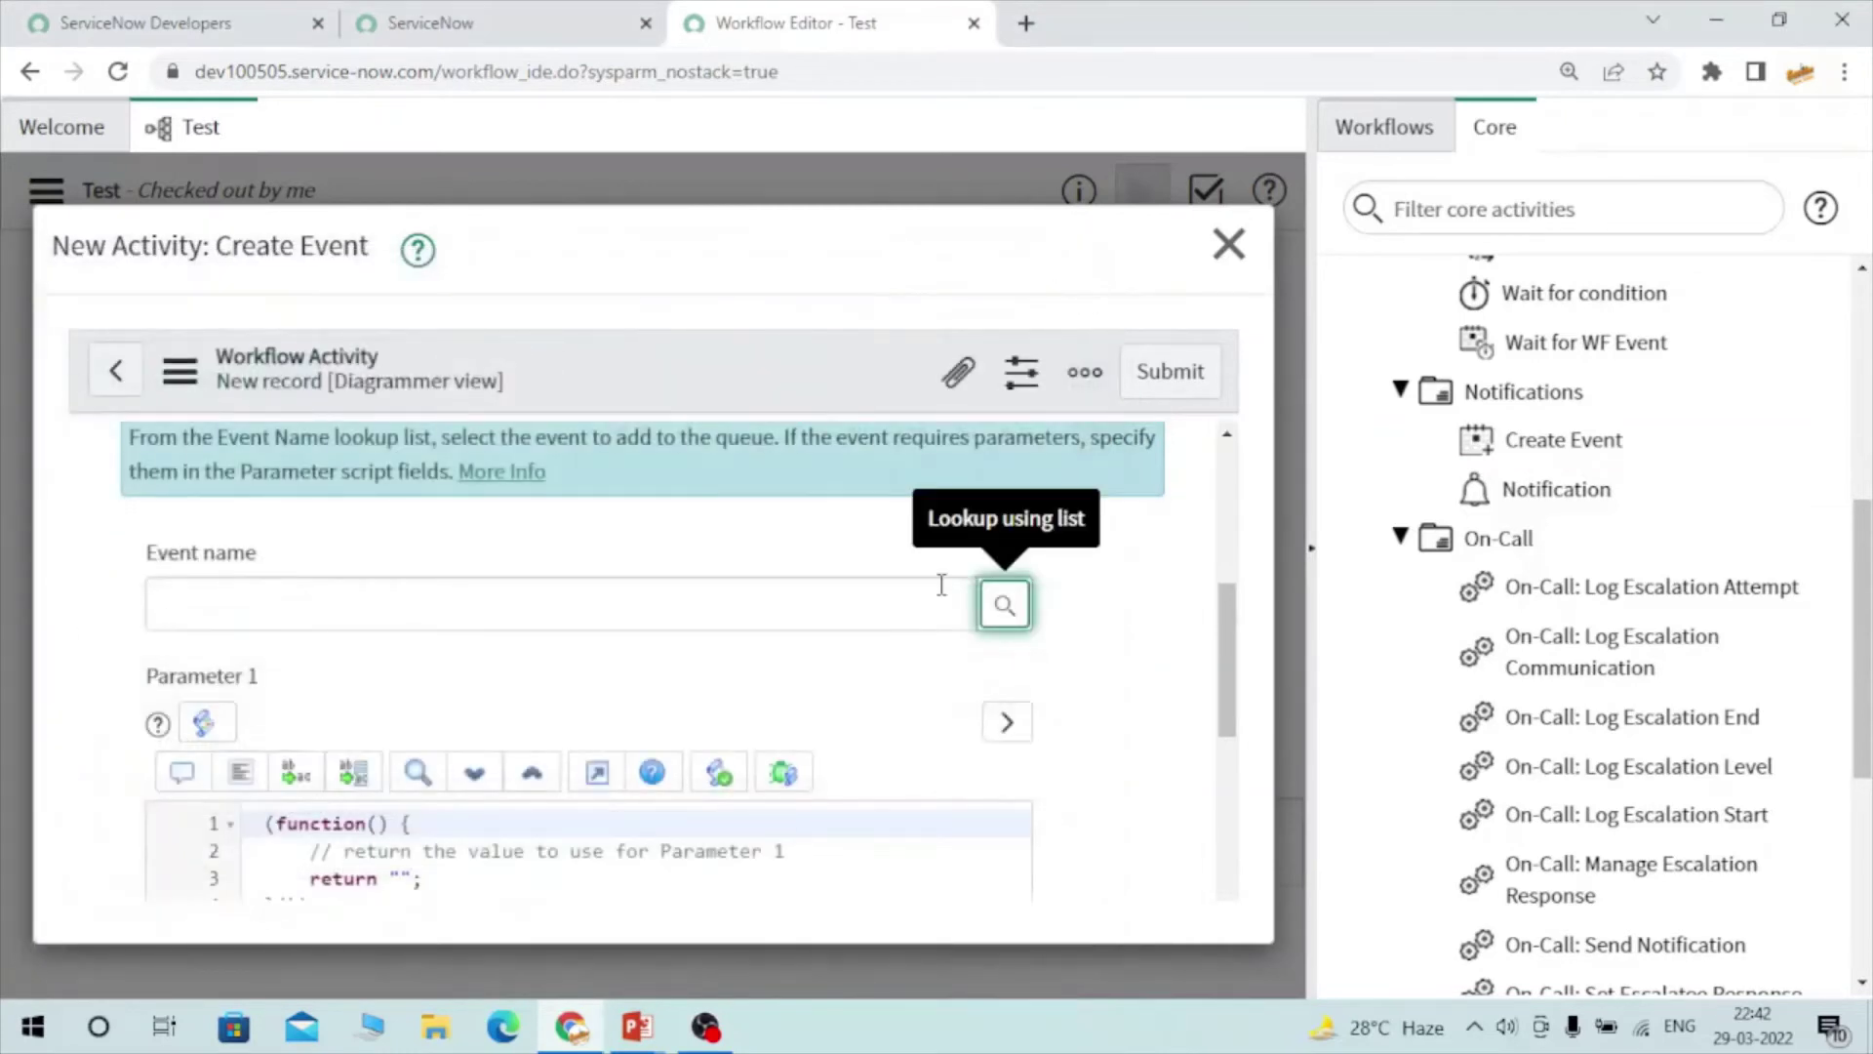
Examine the Parameter 1 and Parameter 2 script fields of the Create Event activity
{"action": "scroll", "coordinate": [382, 788], "scroll_direction": "down", "scroll_amount": 3}
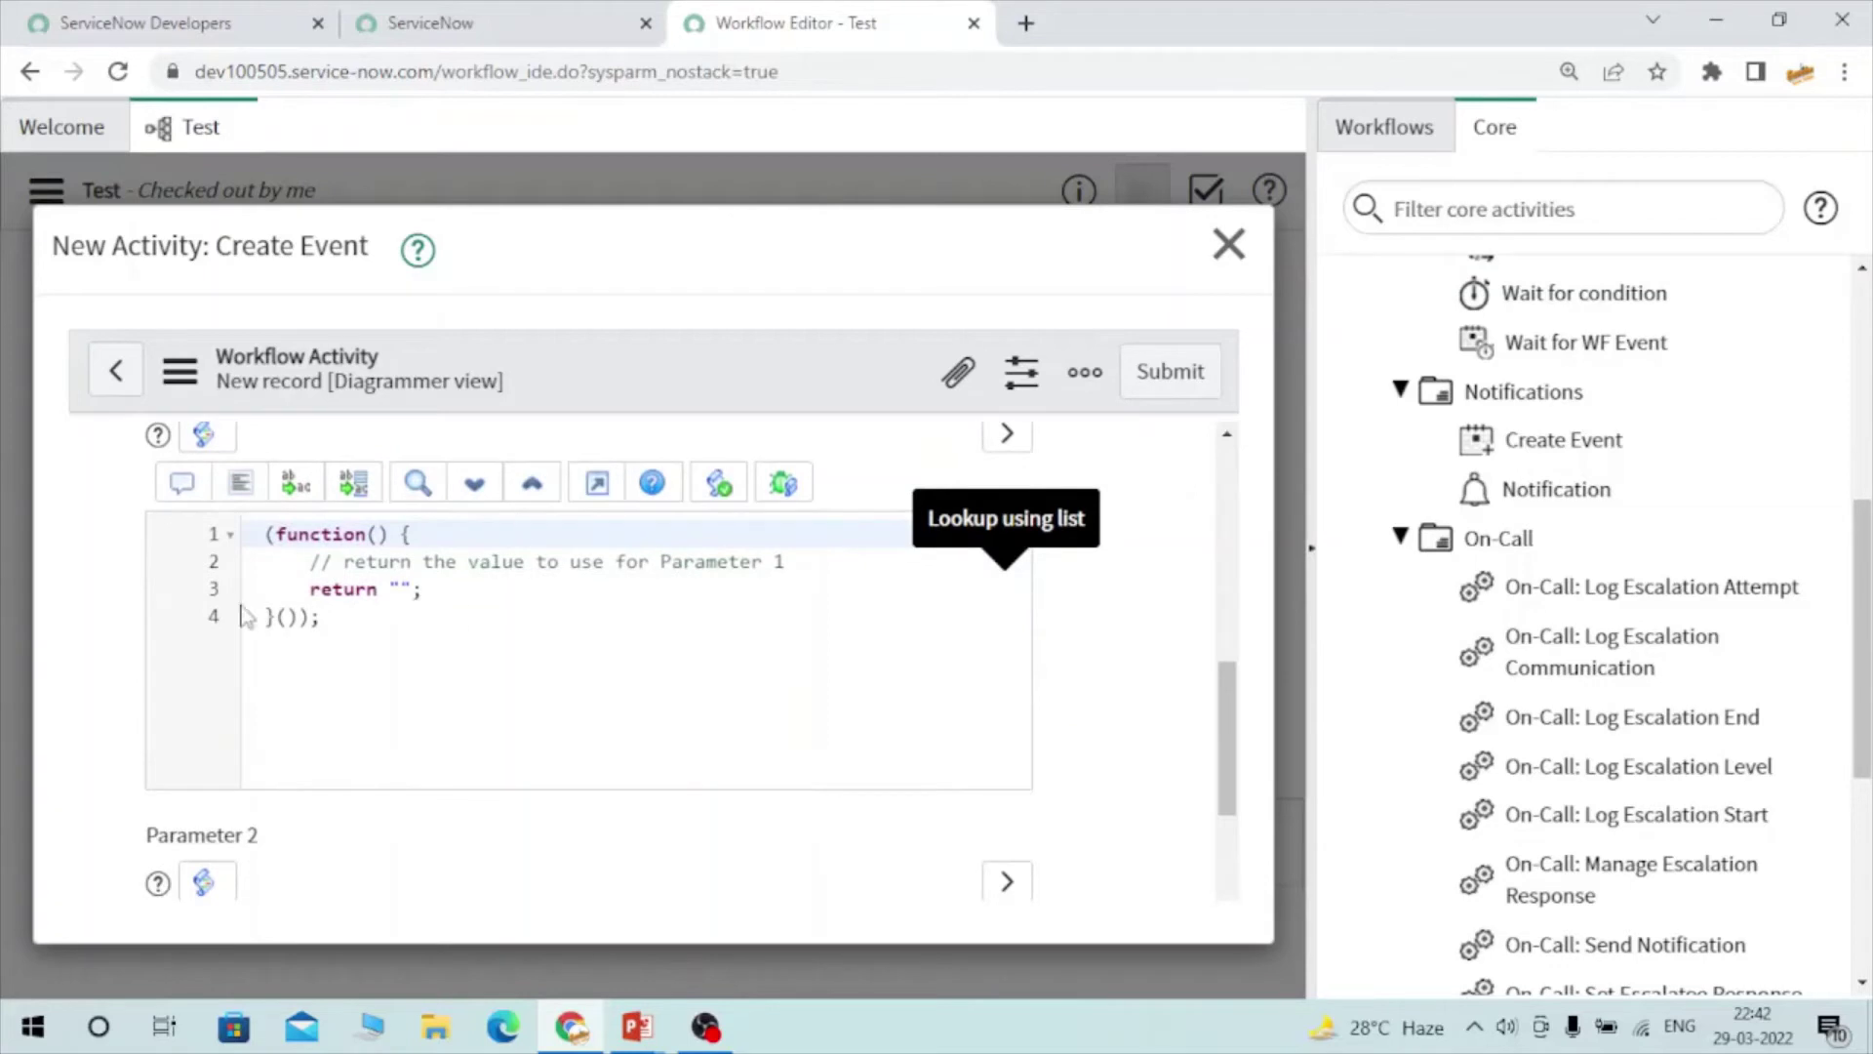
{"action": "scroll", "coordinate": [293, 713], "scroll_direction": "down", "scroll_amount": 3}
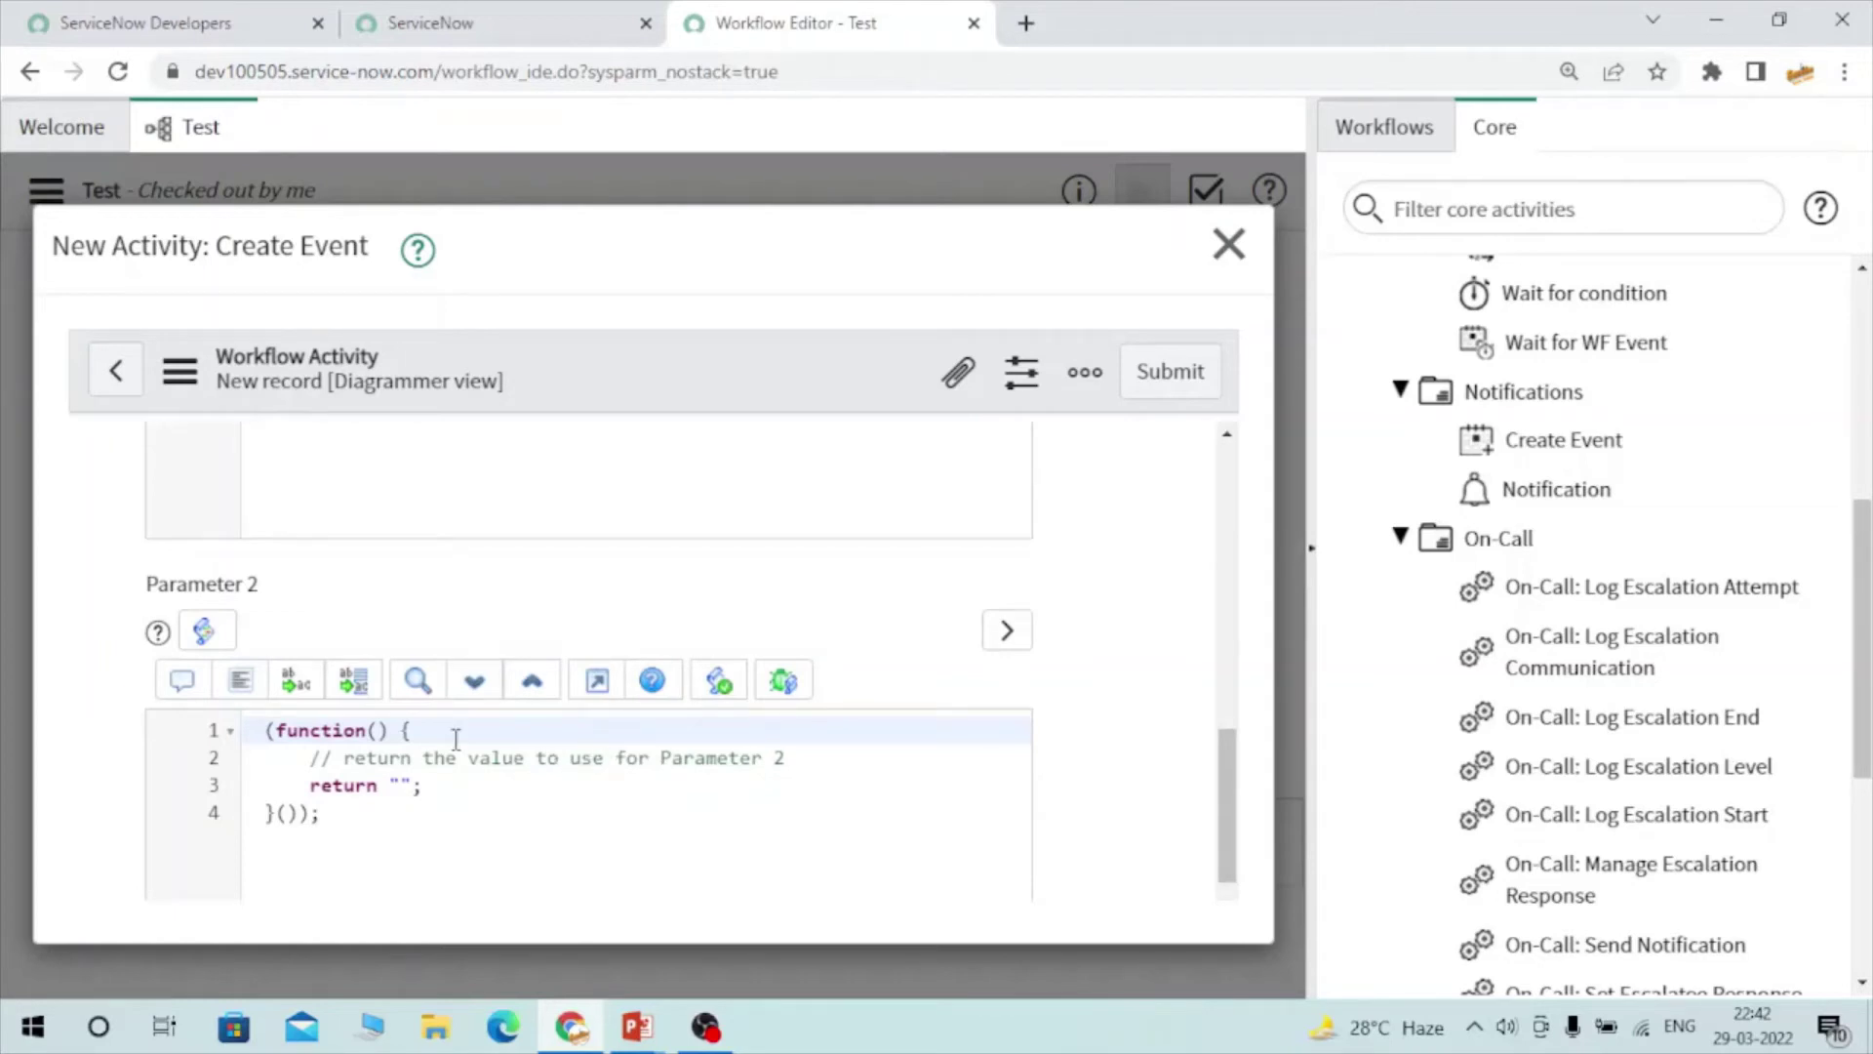
{"action": "left_click_drag", "start_coordinate": [323, 762], "coordinate": [590, 771]}
{"action": "scroll", "coordinate": [460, 447], "scroll_direction": "up", "scroll_amount": 3}
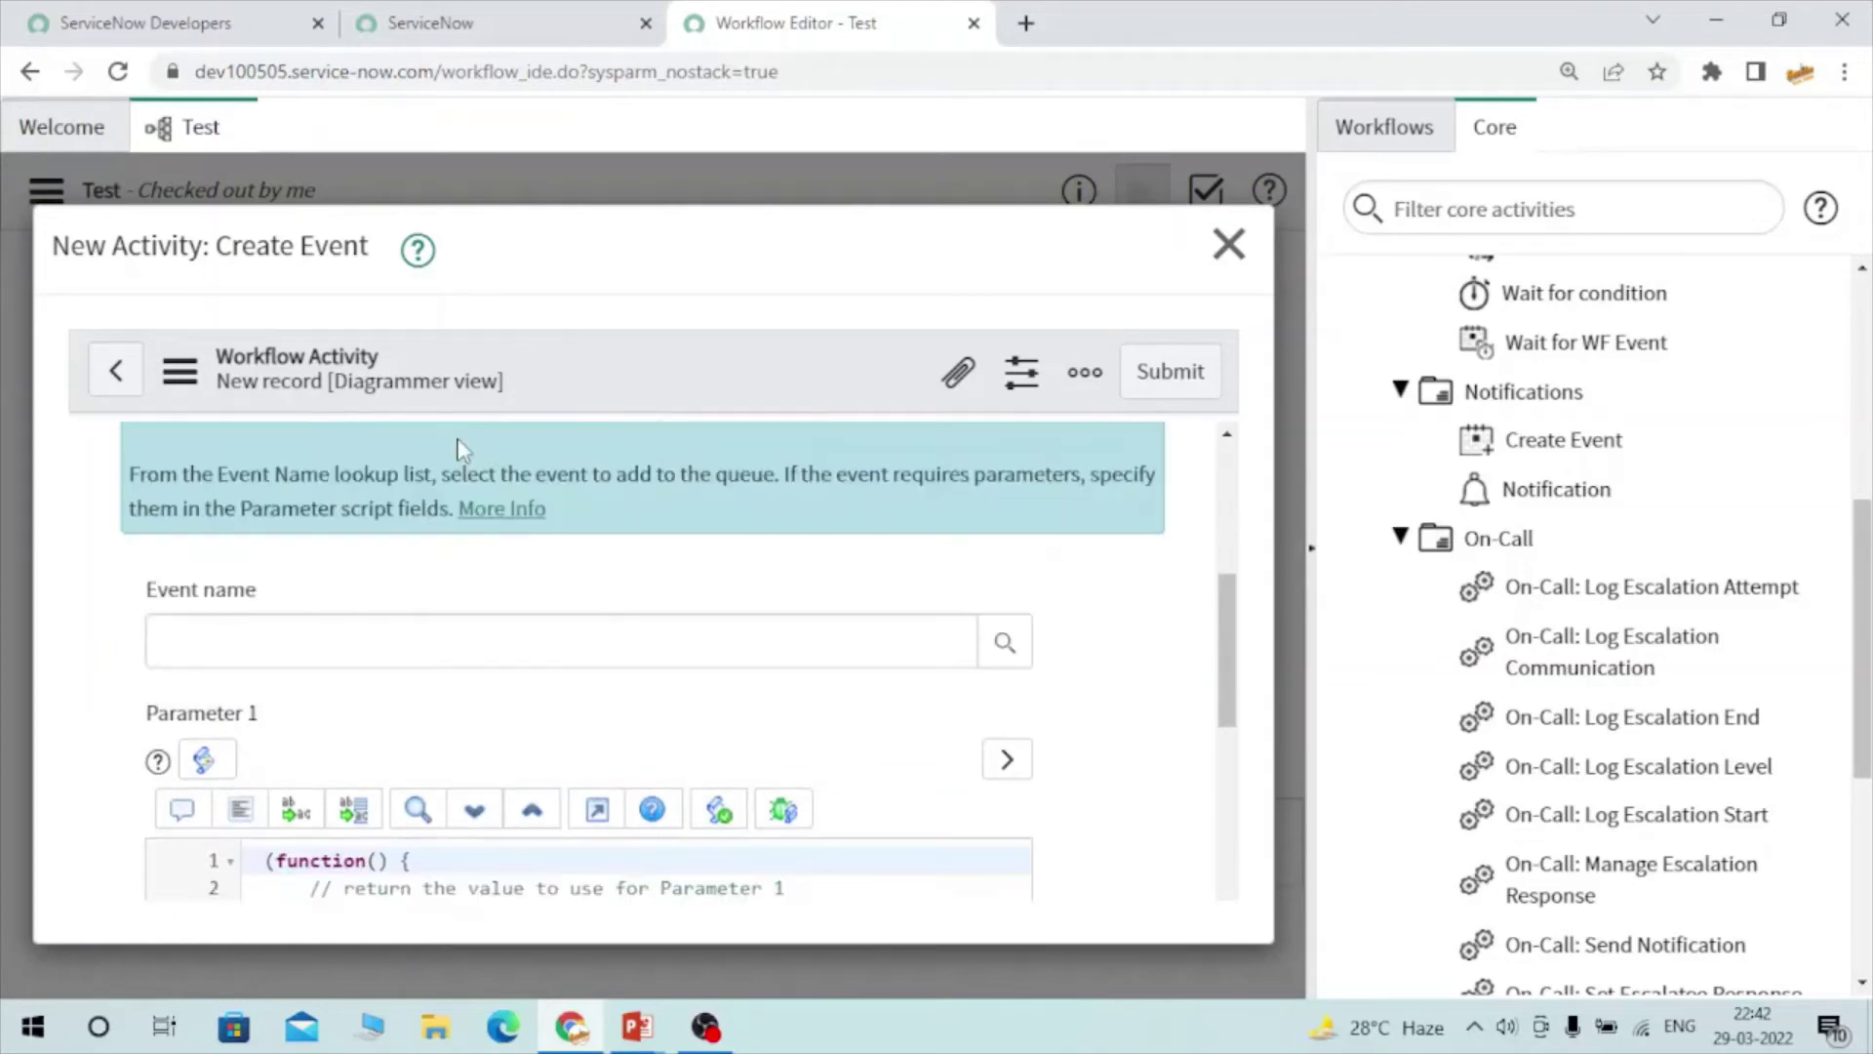
{"action": "scroll", "coordinate": [368, 691], "scroll_direction": "down", "scroll_amount": 2}
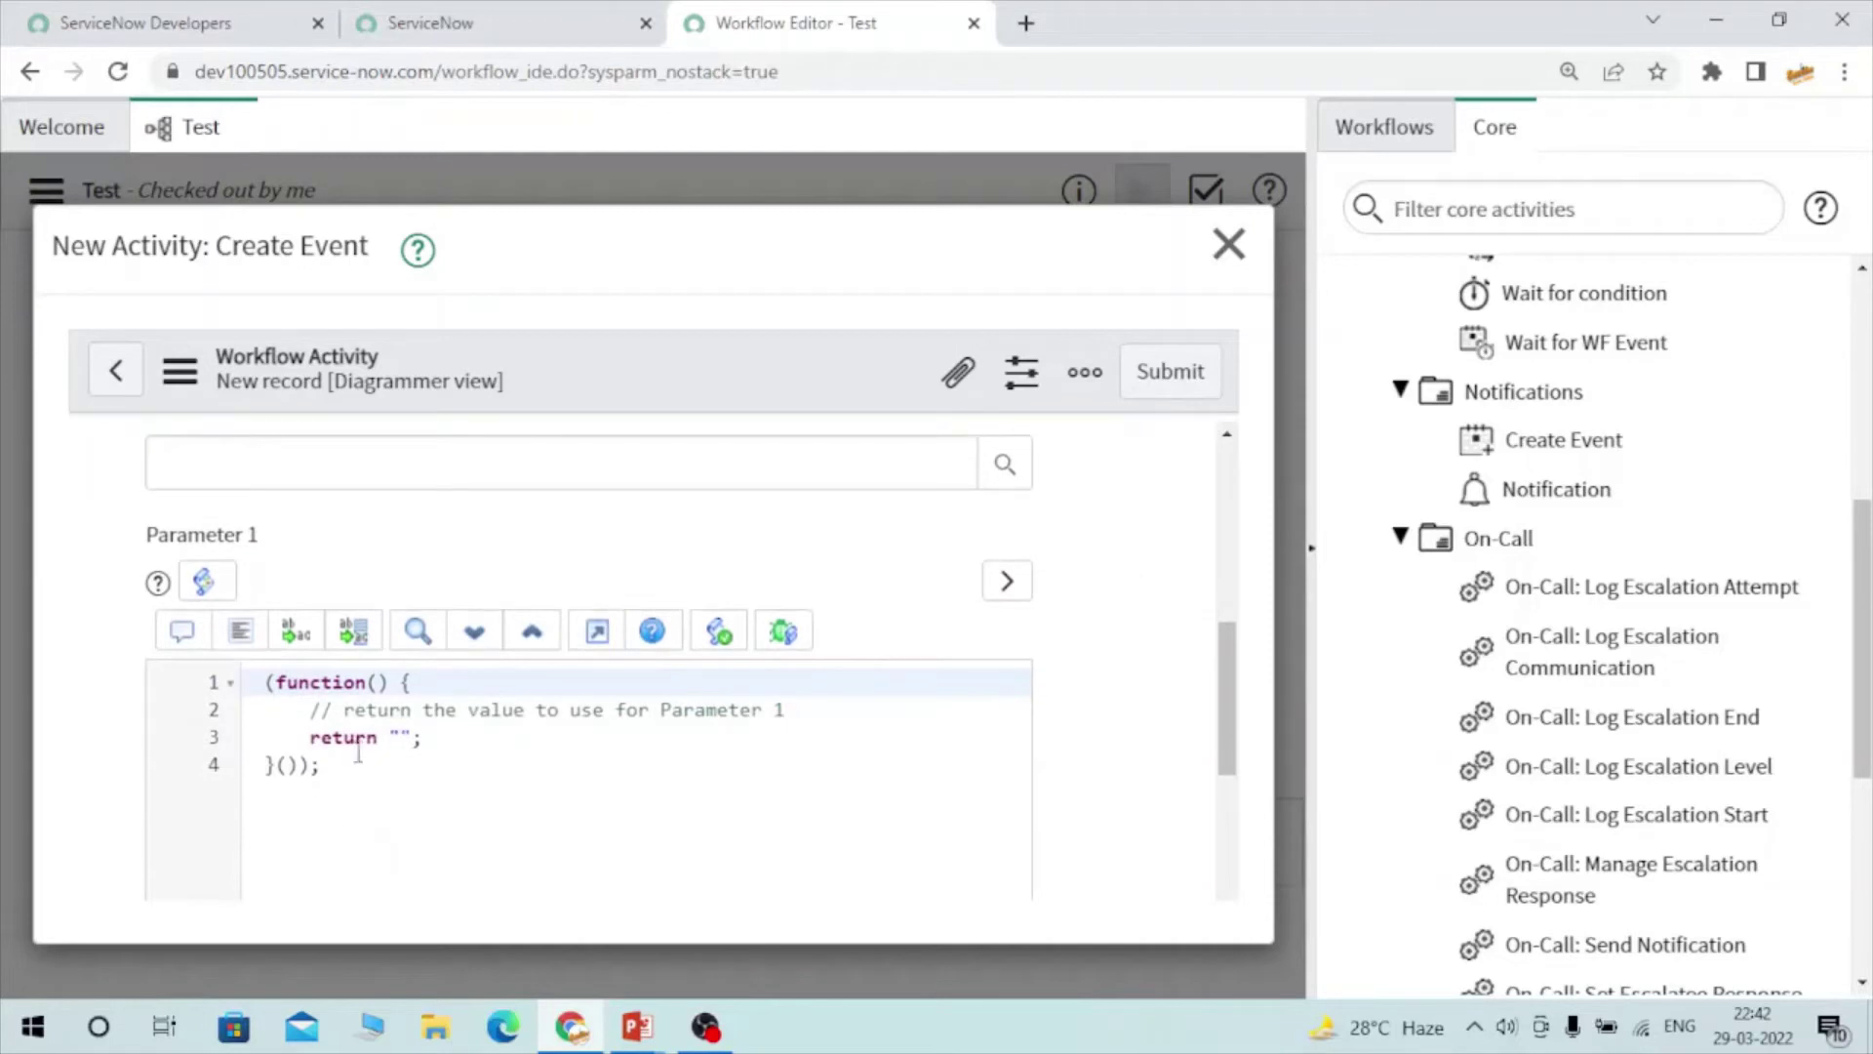
{"action": "scroll", "coordinate": [388, 742], "scroll_direction": "down", "scroll_amount": 5}
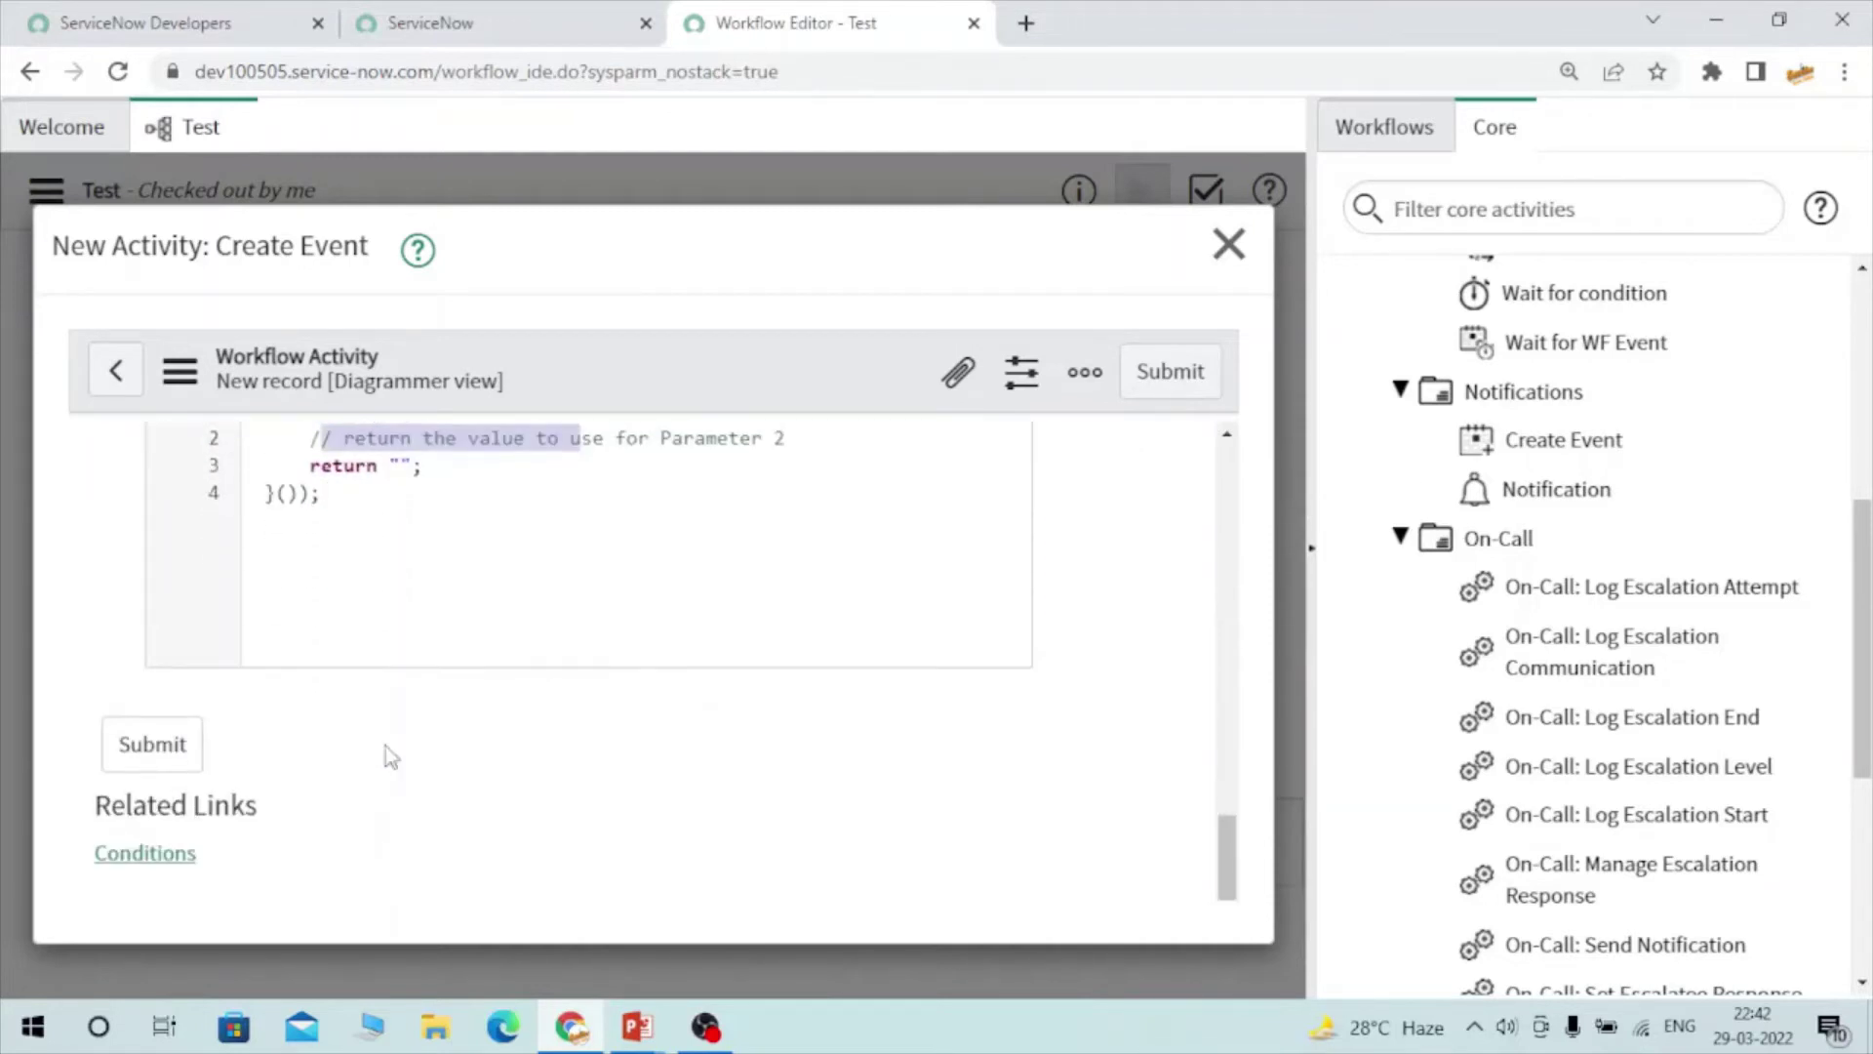
{"action": "scroll", "coordinate": [384, 745], "scroll_direction": "up", "scroll_amount": 4}
{"action": "left_click_drag", "start_coordinate": [146, 677], "coordinate": [329, 711]}
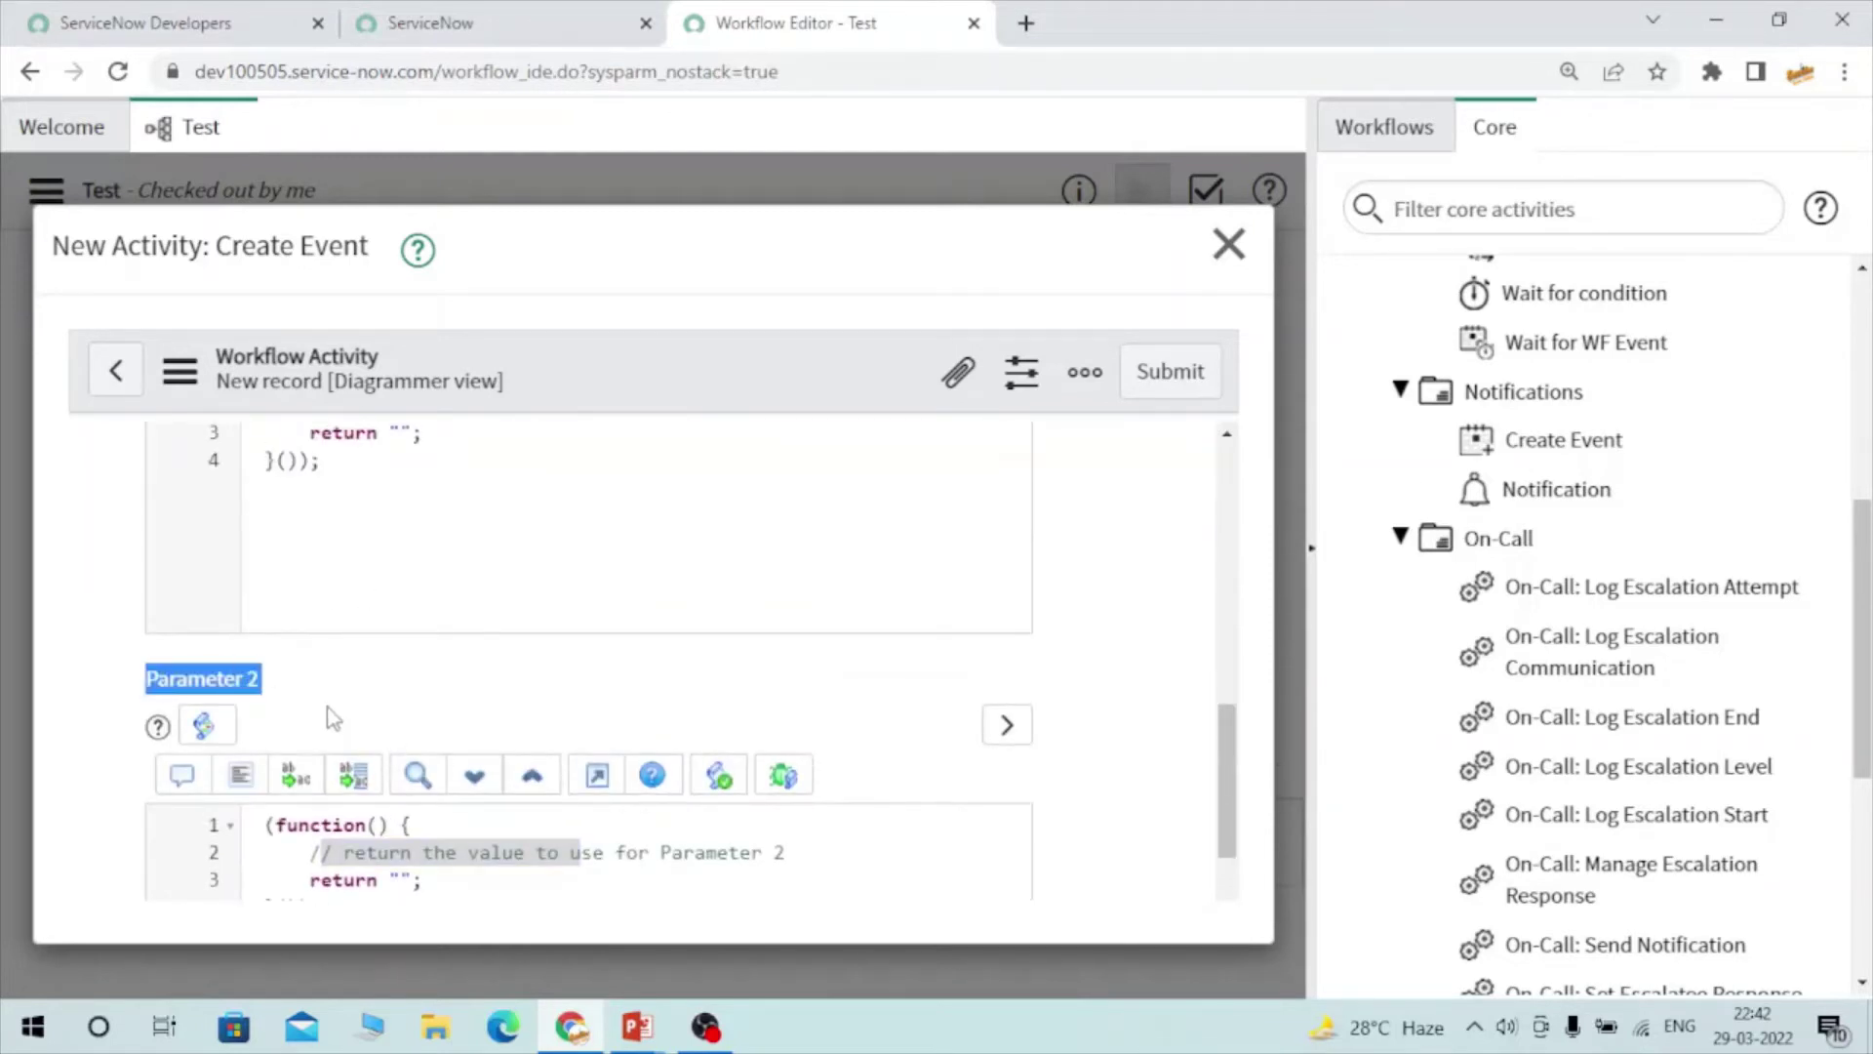
{"action": "scroll", "coordinate": [376, 691], "scroll_direction": "up", "scroll_amount": 5}
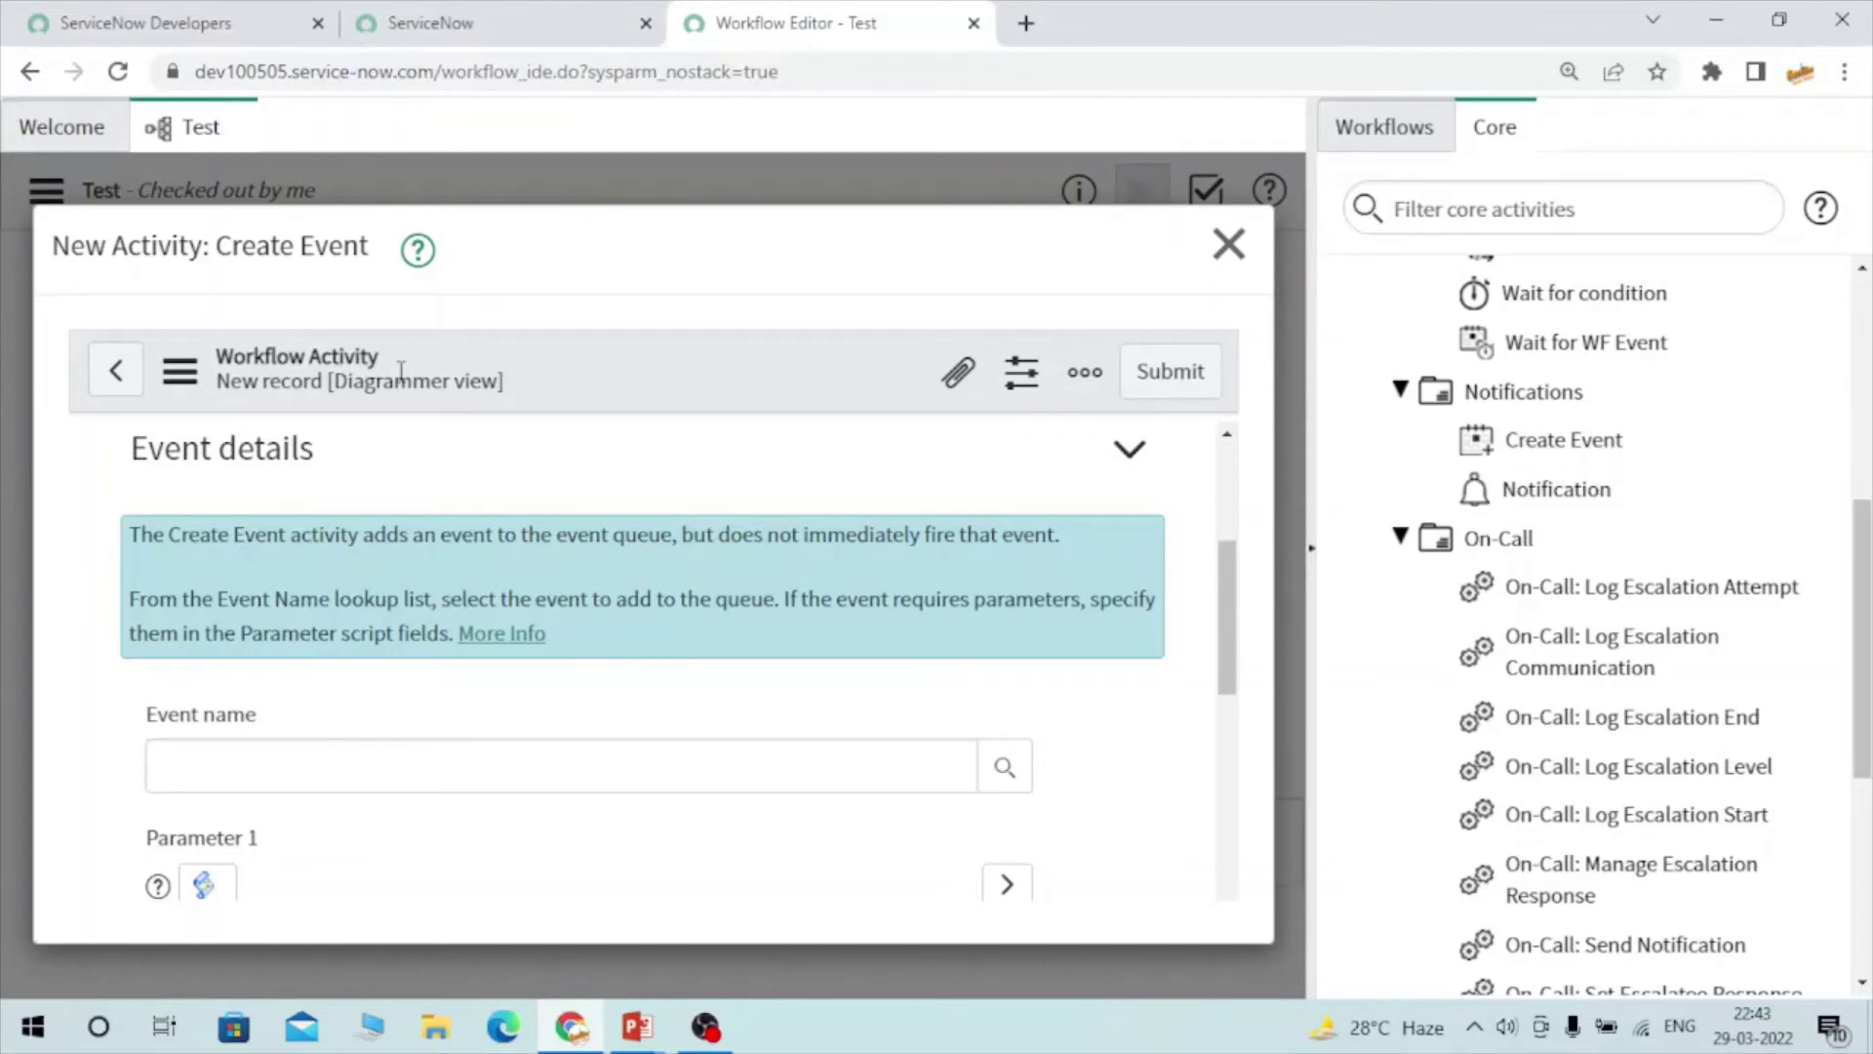
Look through the On-Call group of core activities and open a new On-Call: Log Escalation Attempt activity
{"action": "mouse_move", "coordinate": [1559, 435]}
{"action": "scroll", "coordinate": [1575, 527], "scroll_direction": "down", "scroll_amount": 2}
{"action": "scroll", "coordinate": [1574, 534], "scroll_direction": "down", "scroll_amount": 1}
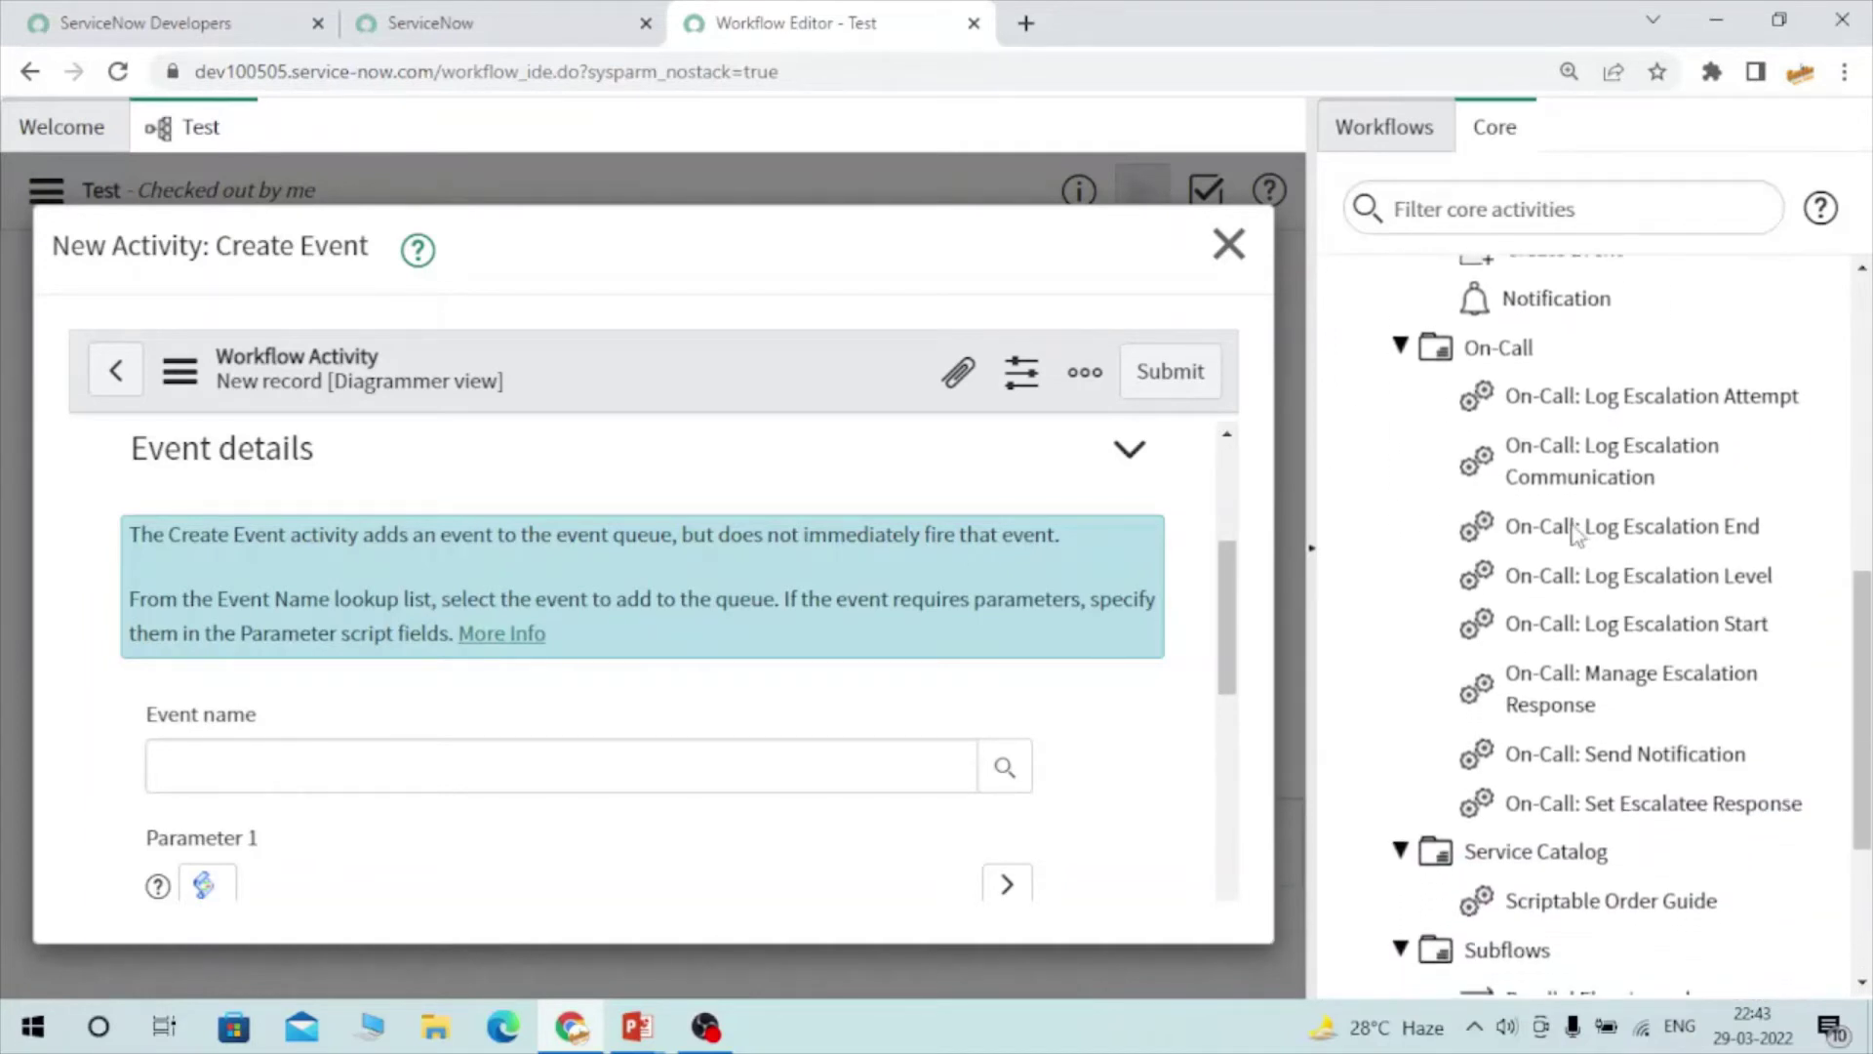
{"action": "mouse_move", "coordinate": [1531, 373]}
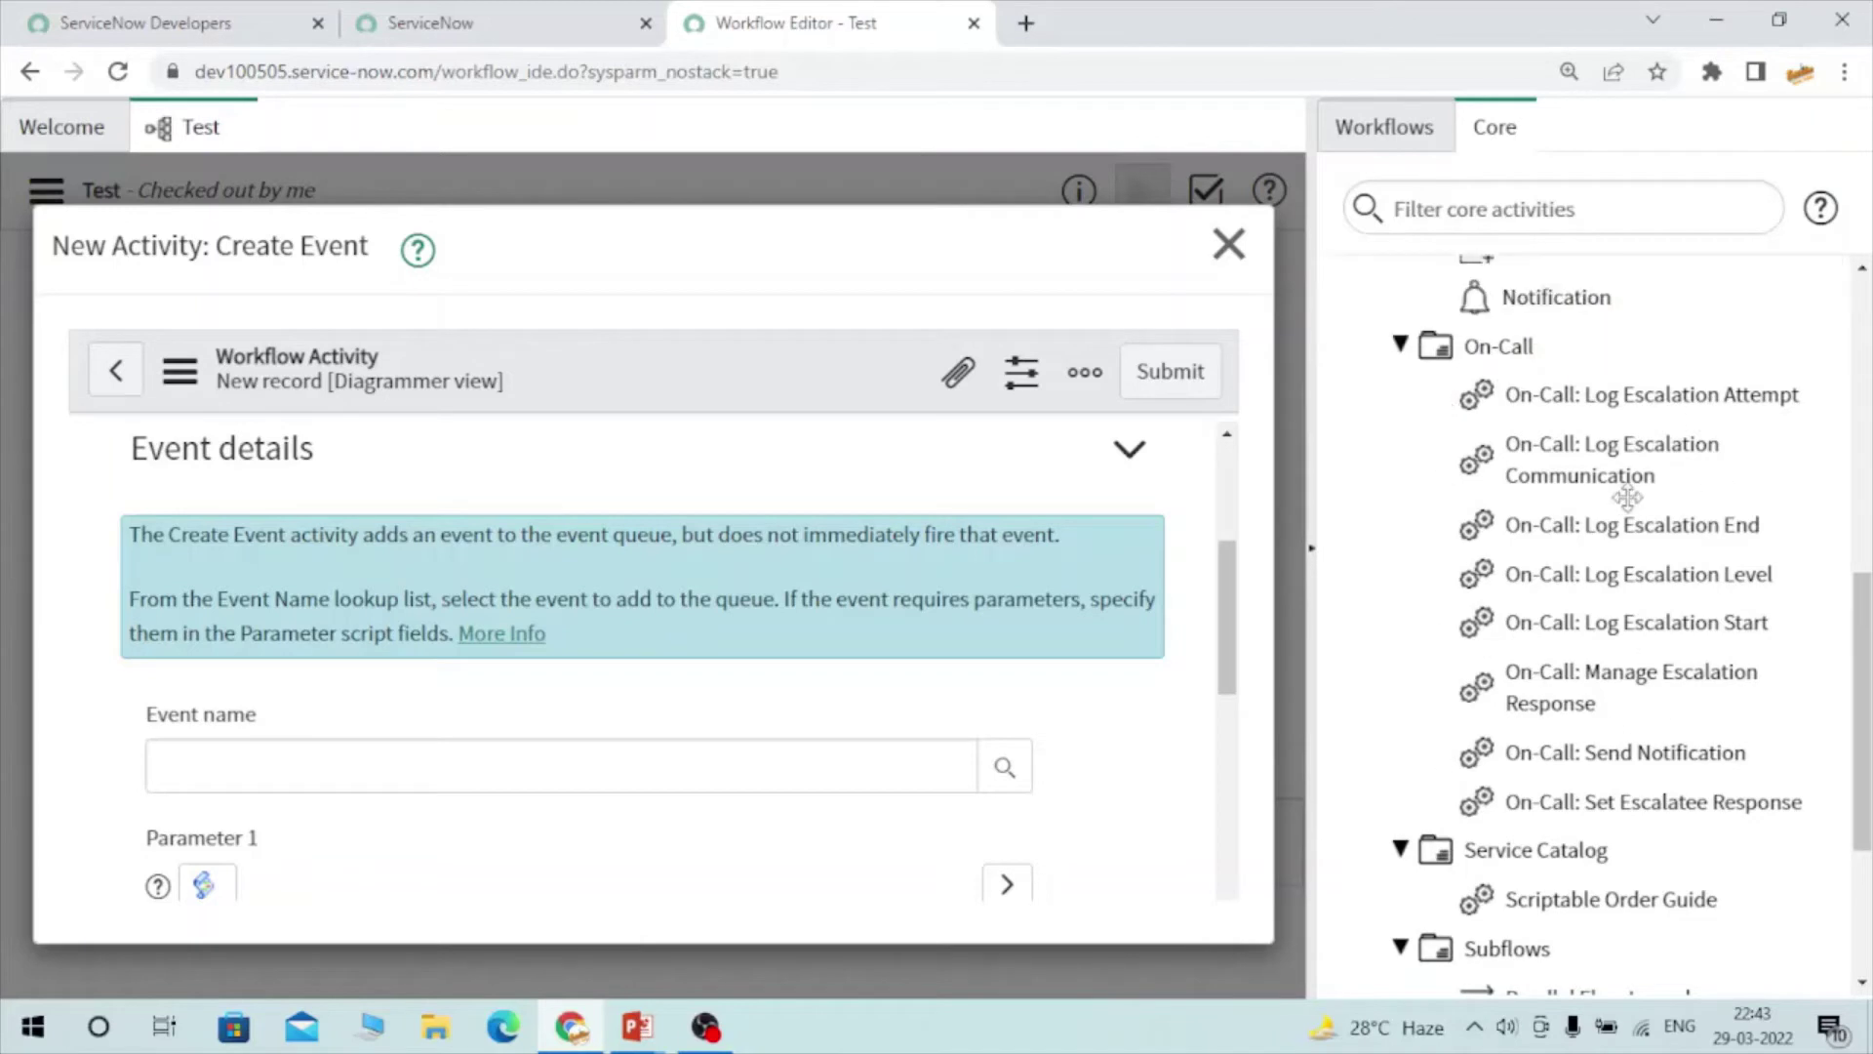
{"action": "mouse_move", "coordinate": [1628, 497]}
{"action": "left_click", "coordinate": [1568, 416]}
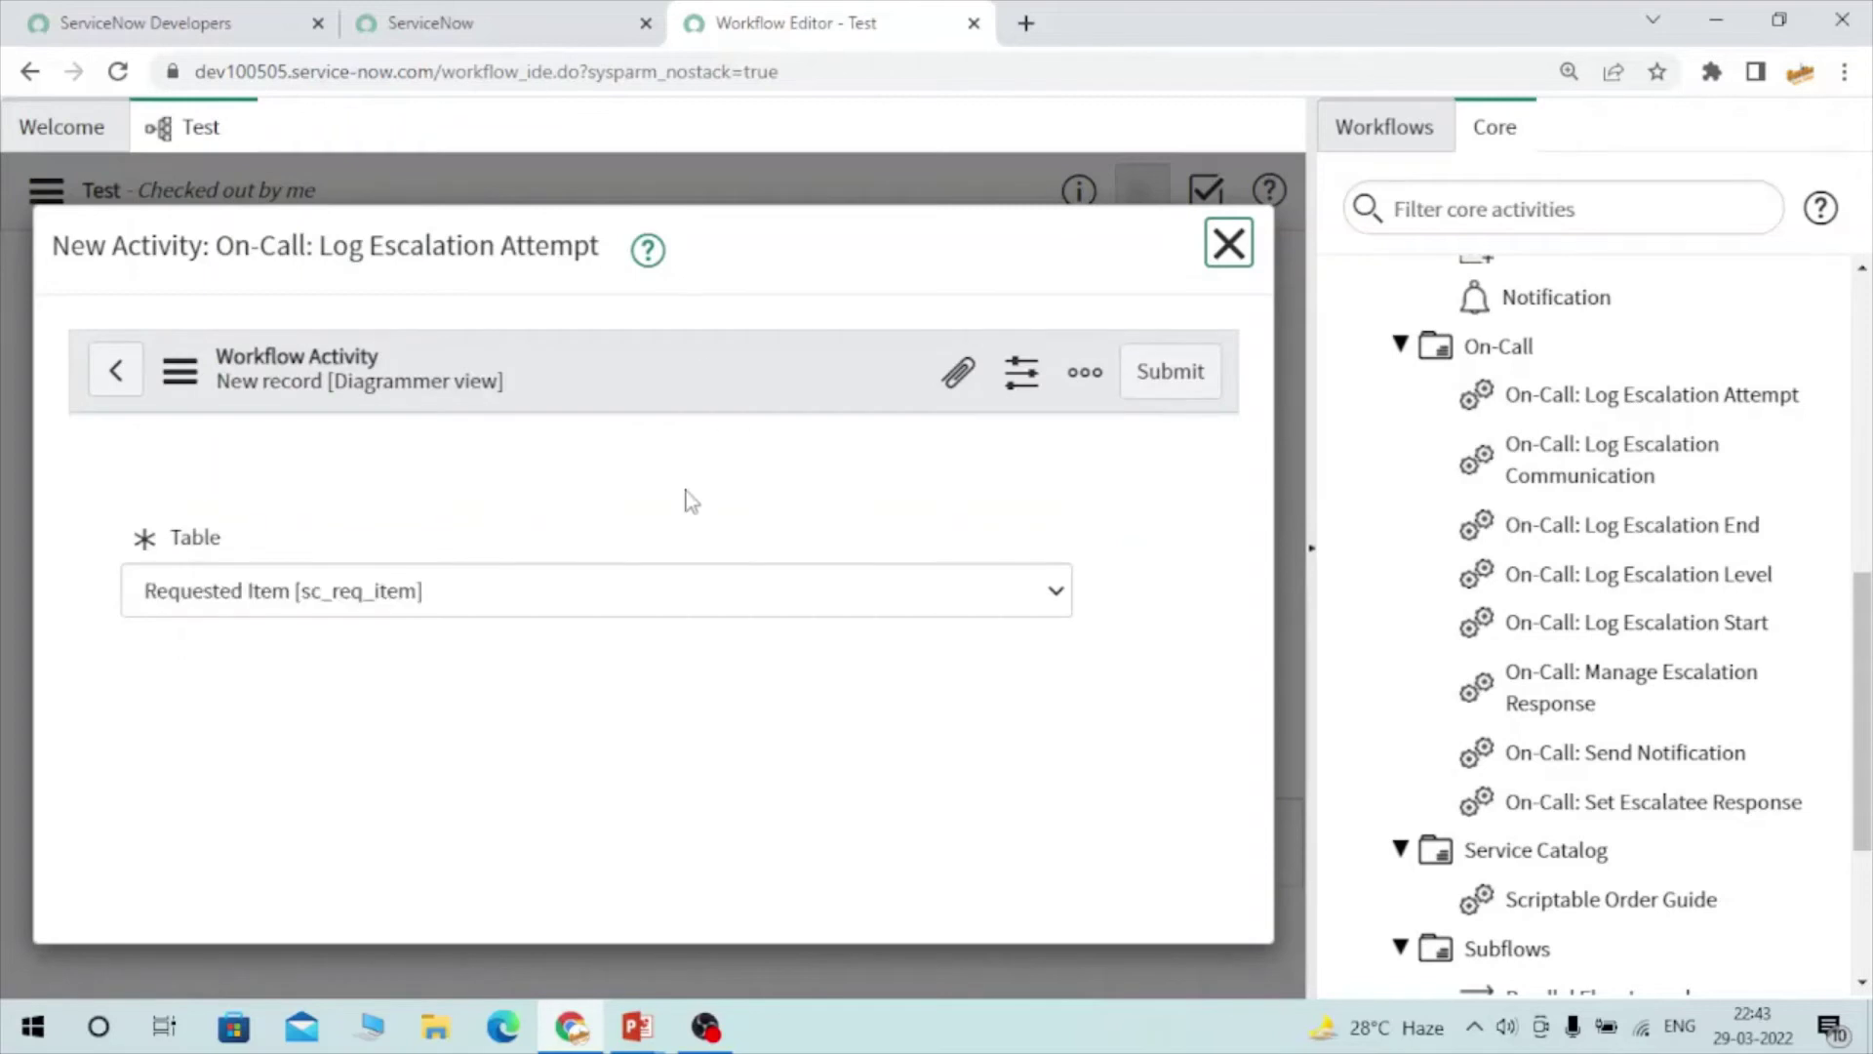
Review the Log Escalation Attempt activity's name, stage and variable scripts such as Shift Id and Level, and close the form without submitting
{"action": "scroll", "coordinate": [556, 642], "scroll_direction": "down", "scroll_amount": 5}
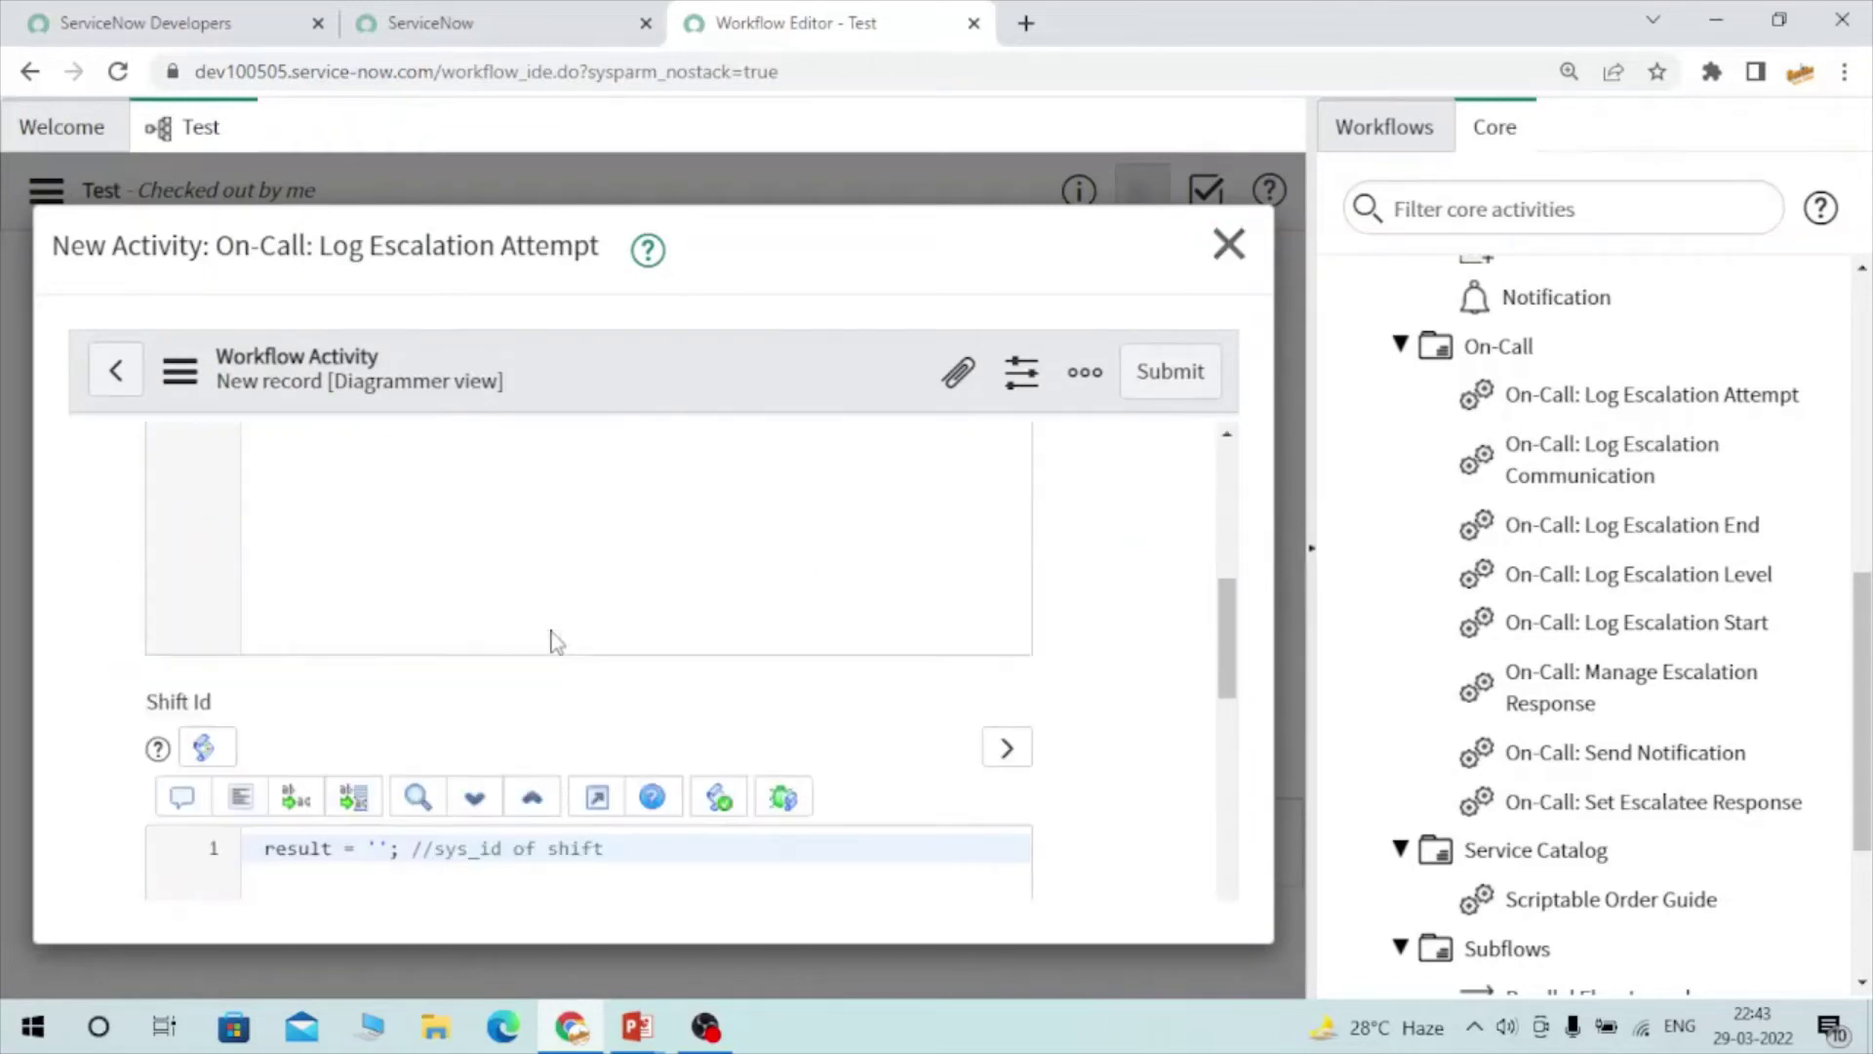
{"action": "scroll", "coordinate": [555, 643], "scroll_direction": "down", "scroll_amount": 3}
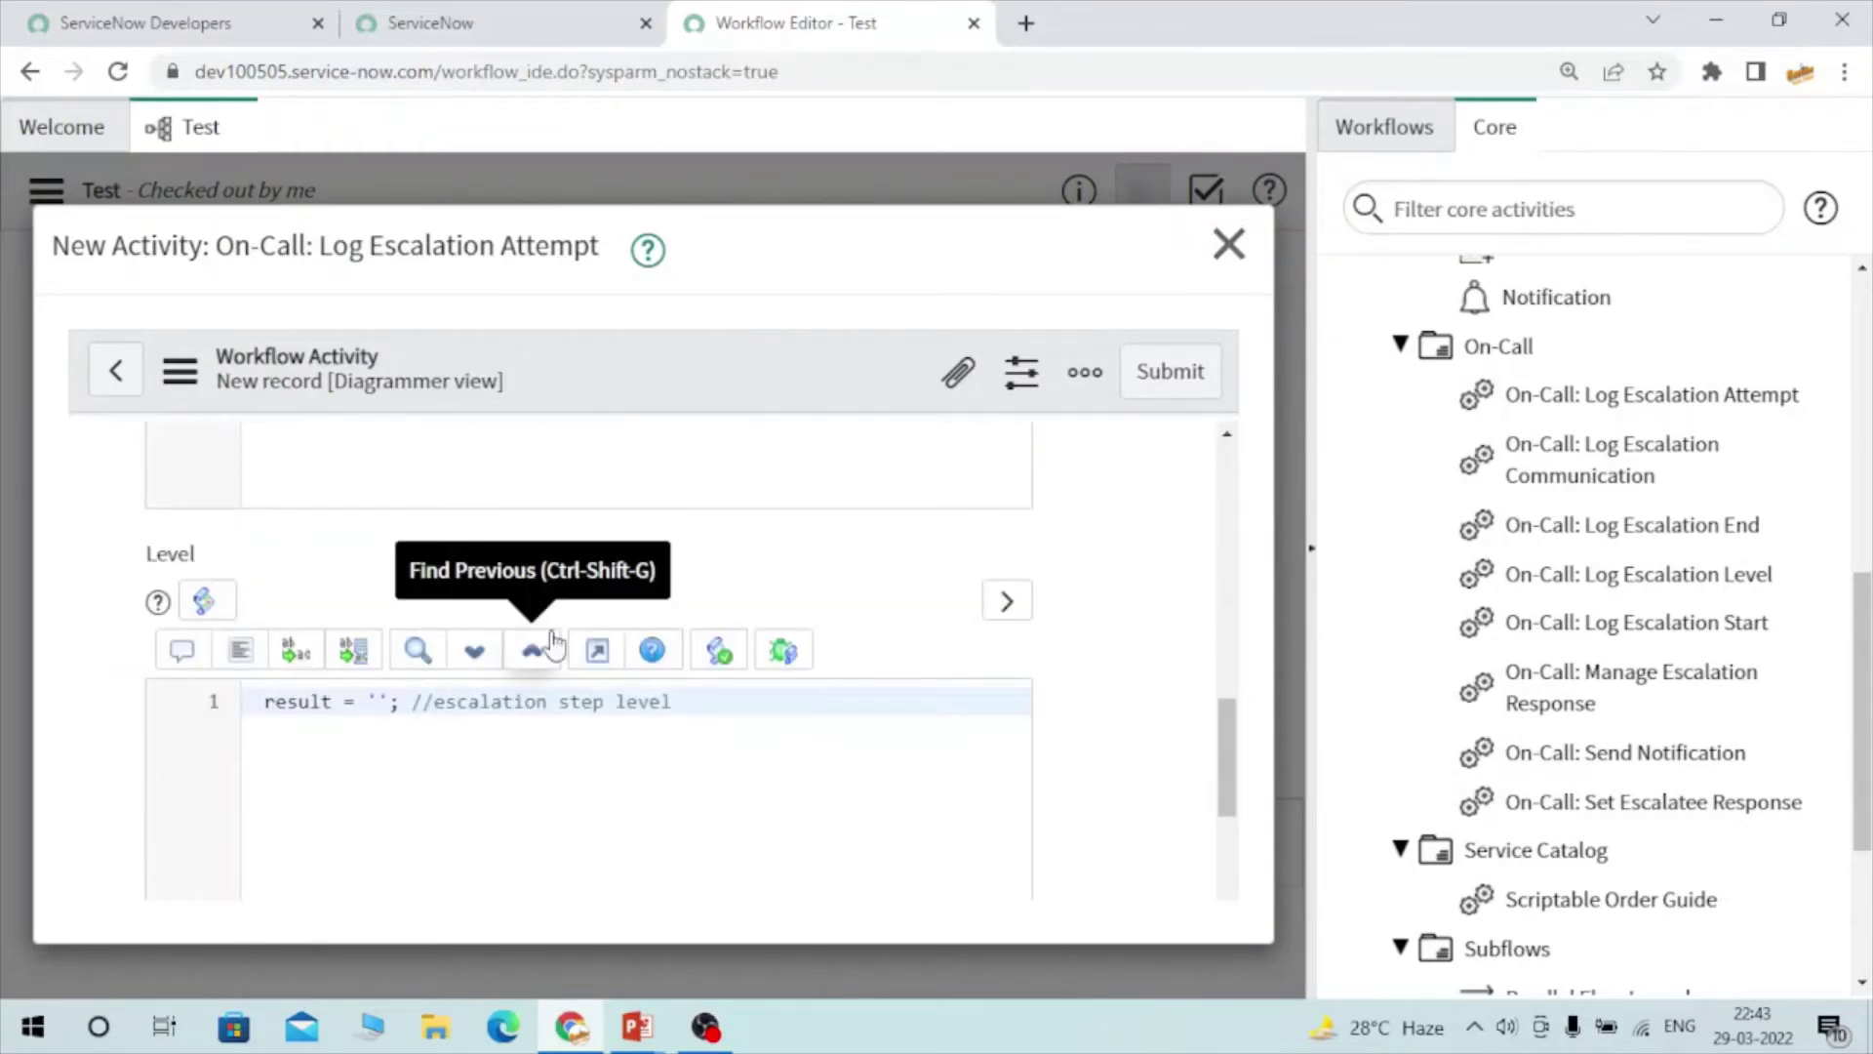
{"action": "scroll", "coordinate": [555, 644], "scroll_direction": "down", "scroll_amount": 3}
{"action": "scroll", "coordinate": [556, 642], "scroll_direction": "up", "scroll_amount": 10}
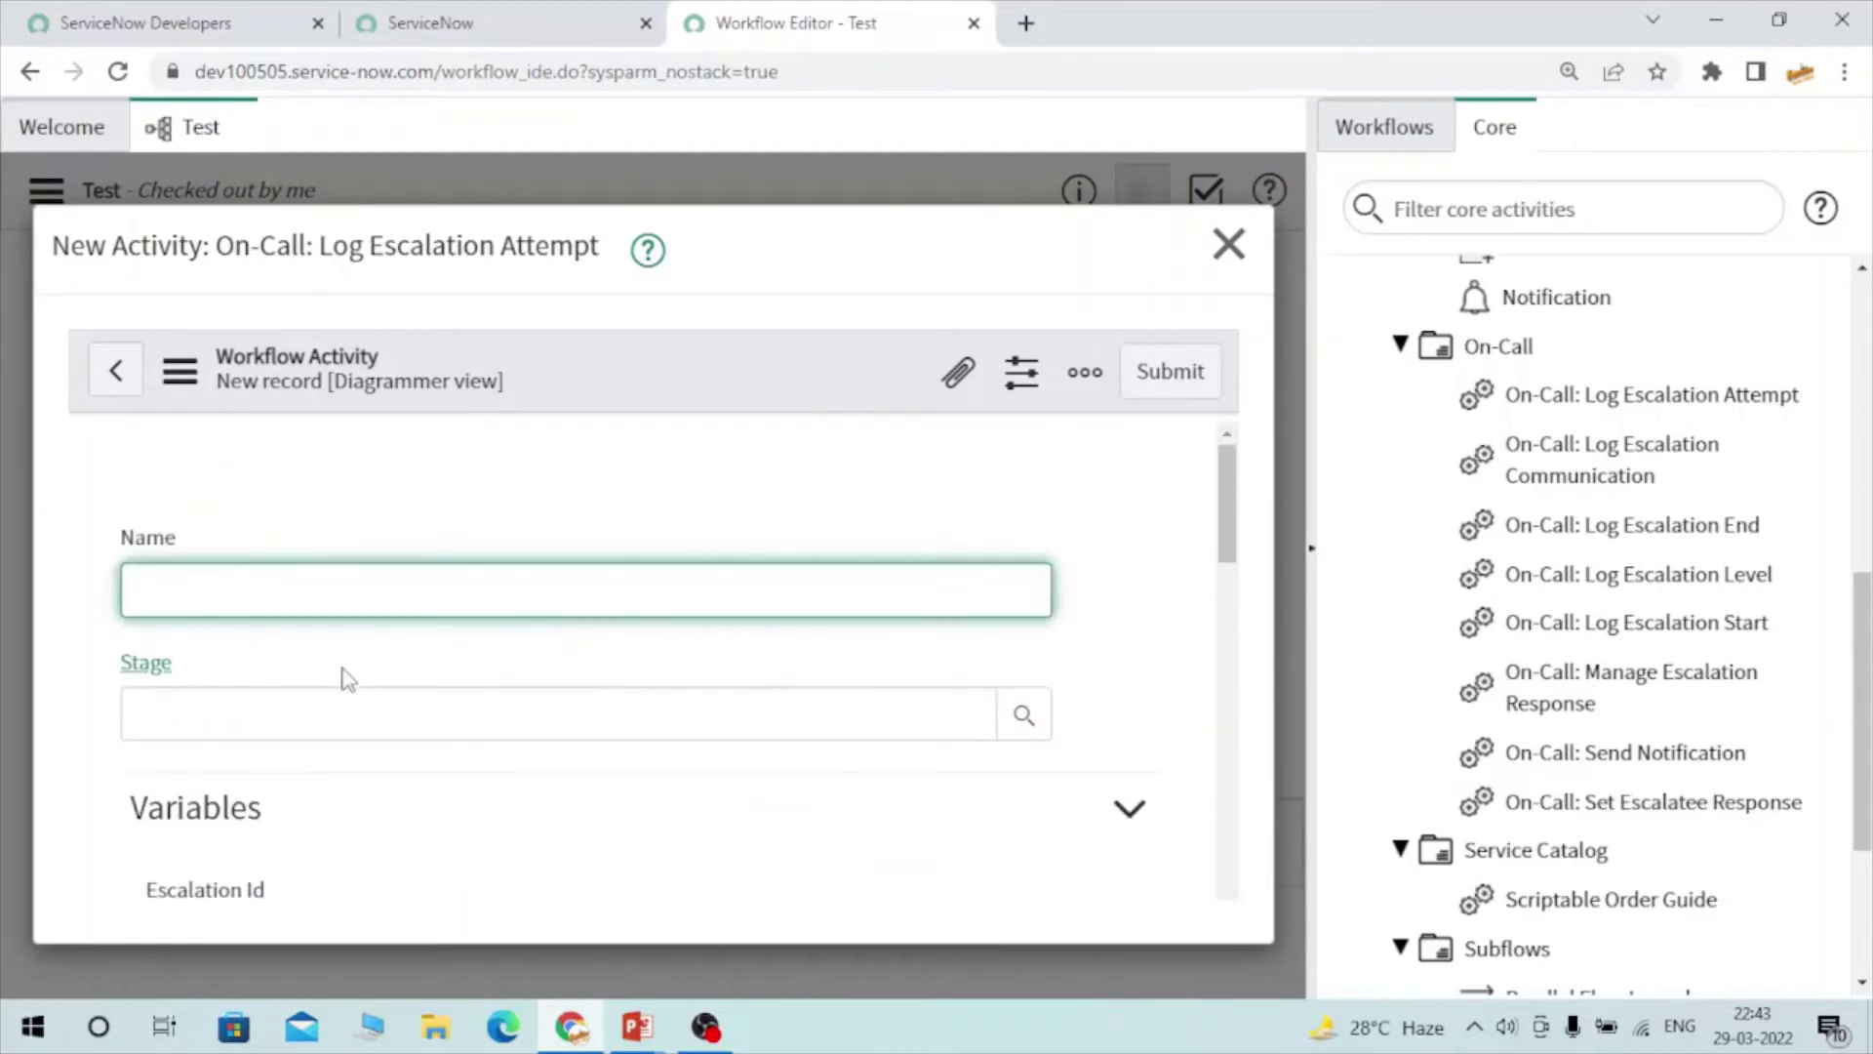
{"action": "scroll", "coordinate": [347, 677], "scroll_direction": "down", "scroll_amount": 5}
{"action": "scroll", "coordinate": [311, 848], "scroll_direction": "down", "scroll_amount": 5}
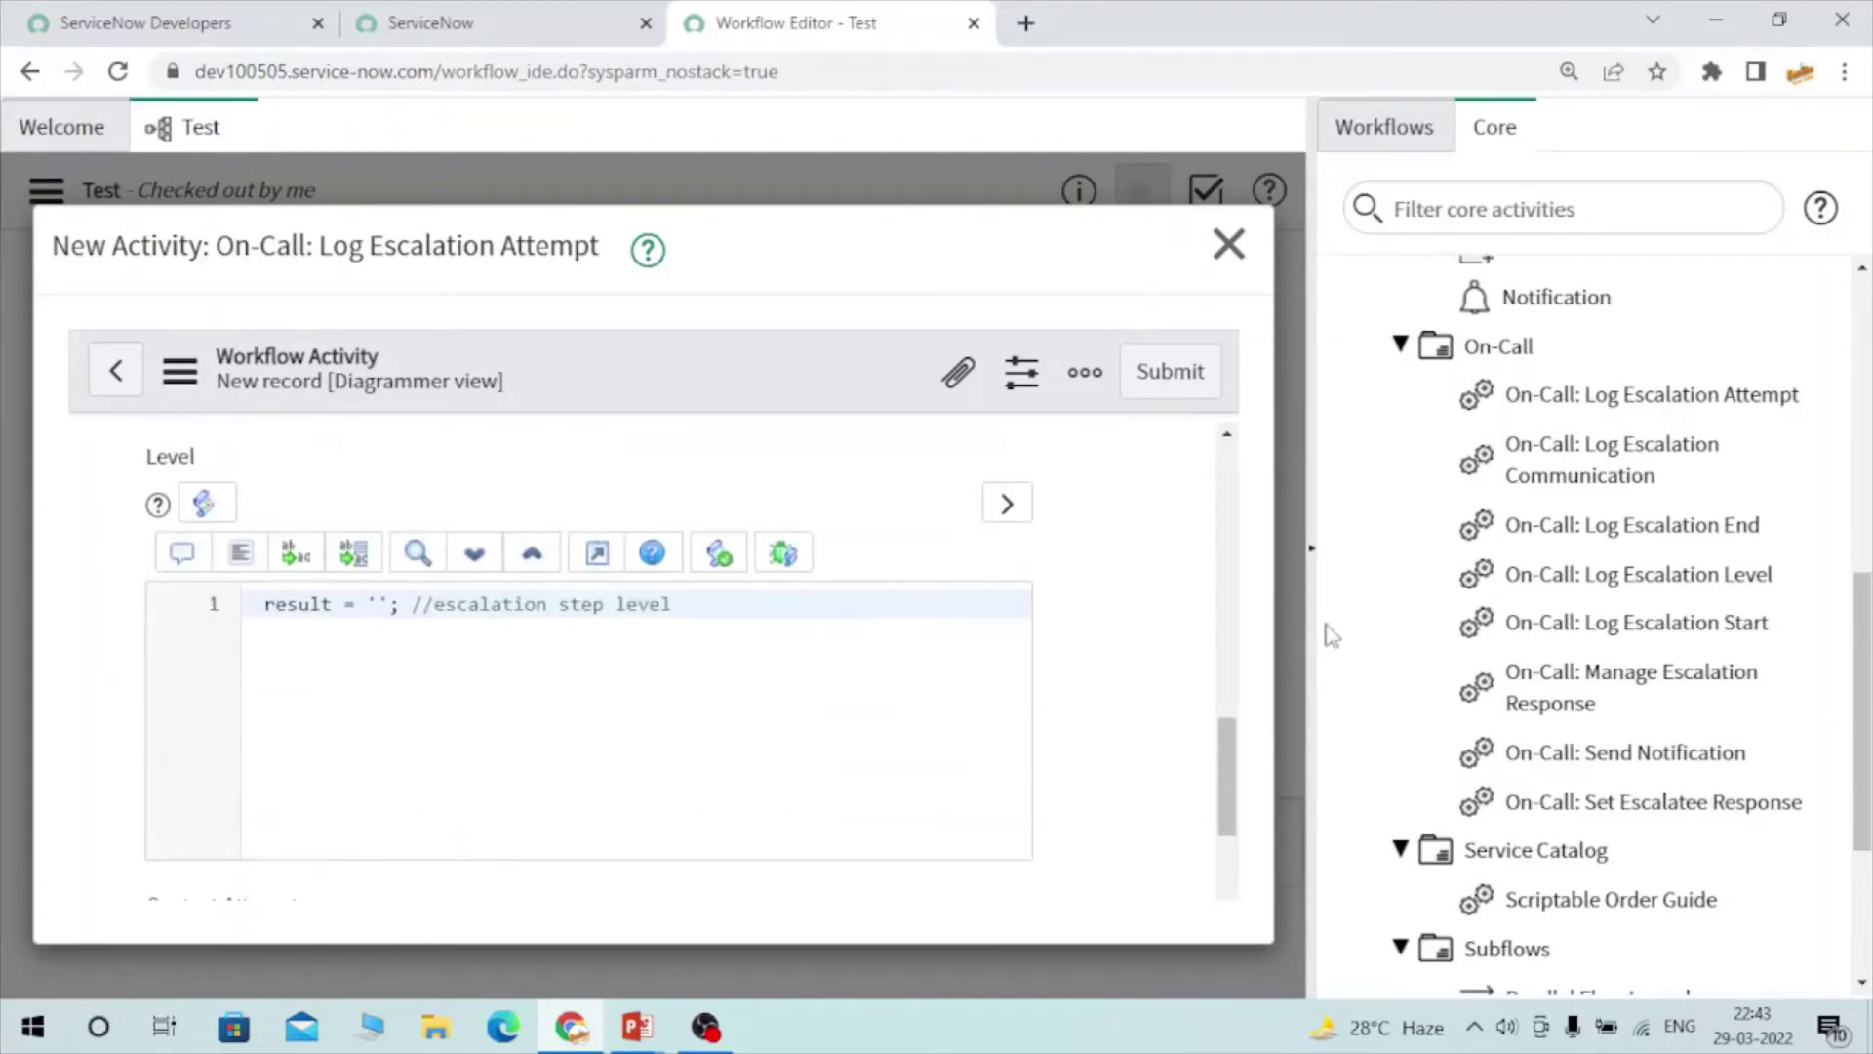
{"action": "left_click", "coordinate": [1228, 246]}
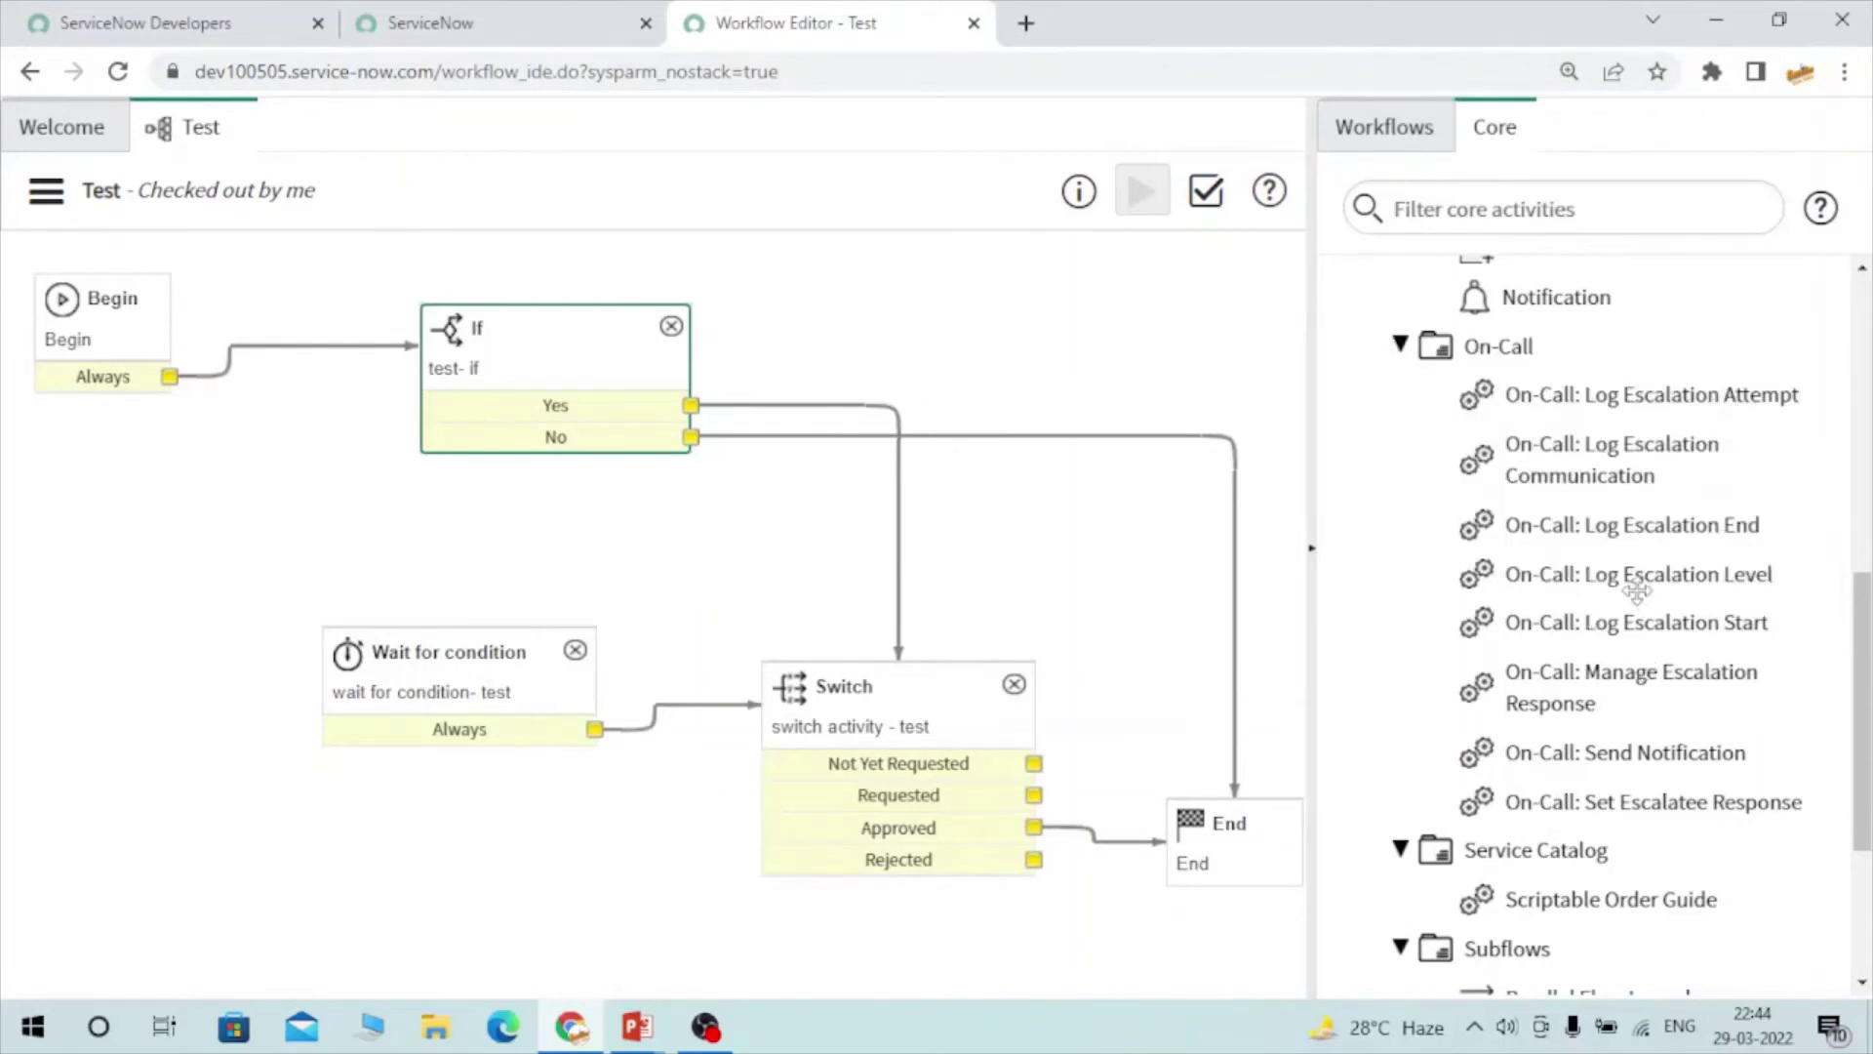
Open a new Scriptable Order Guide activity from the Service Catalog group and review its Guide specifications section
{"action": "scroll", "coordinate": [1610, 605], "scroll_direction": "down", "scroll_amount": 3}
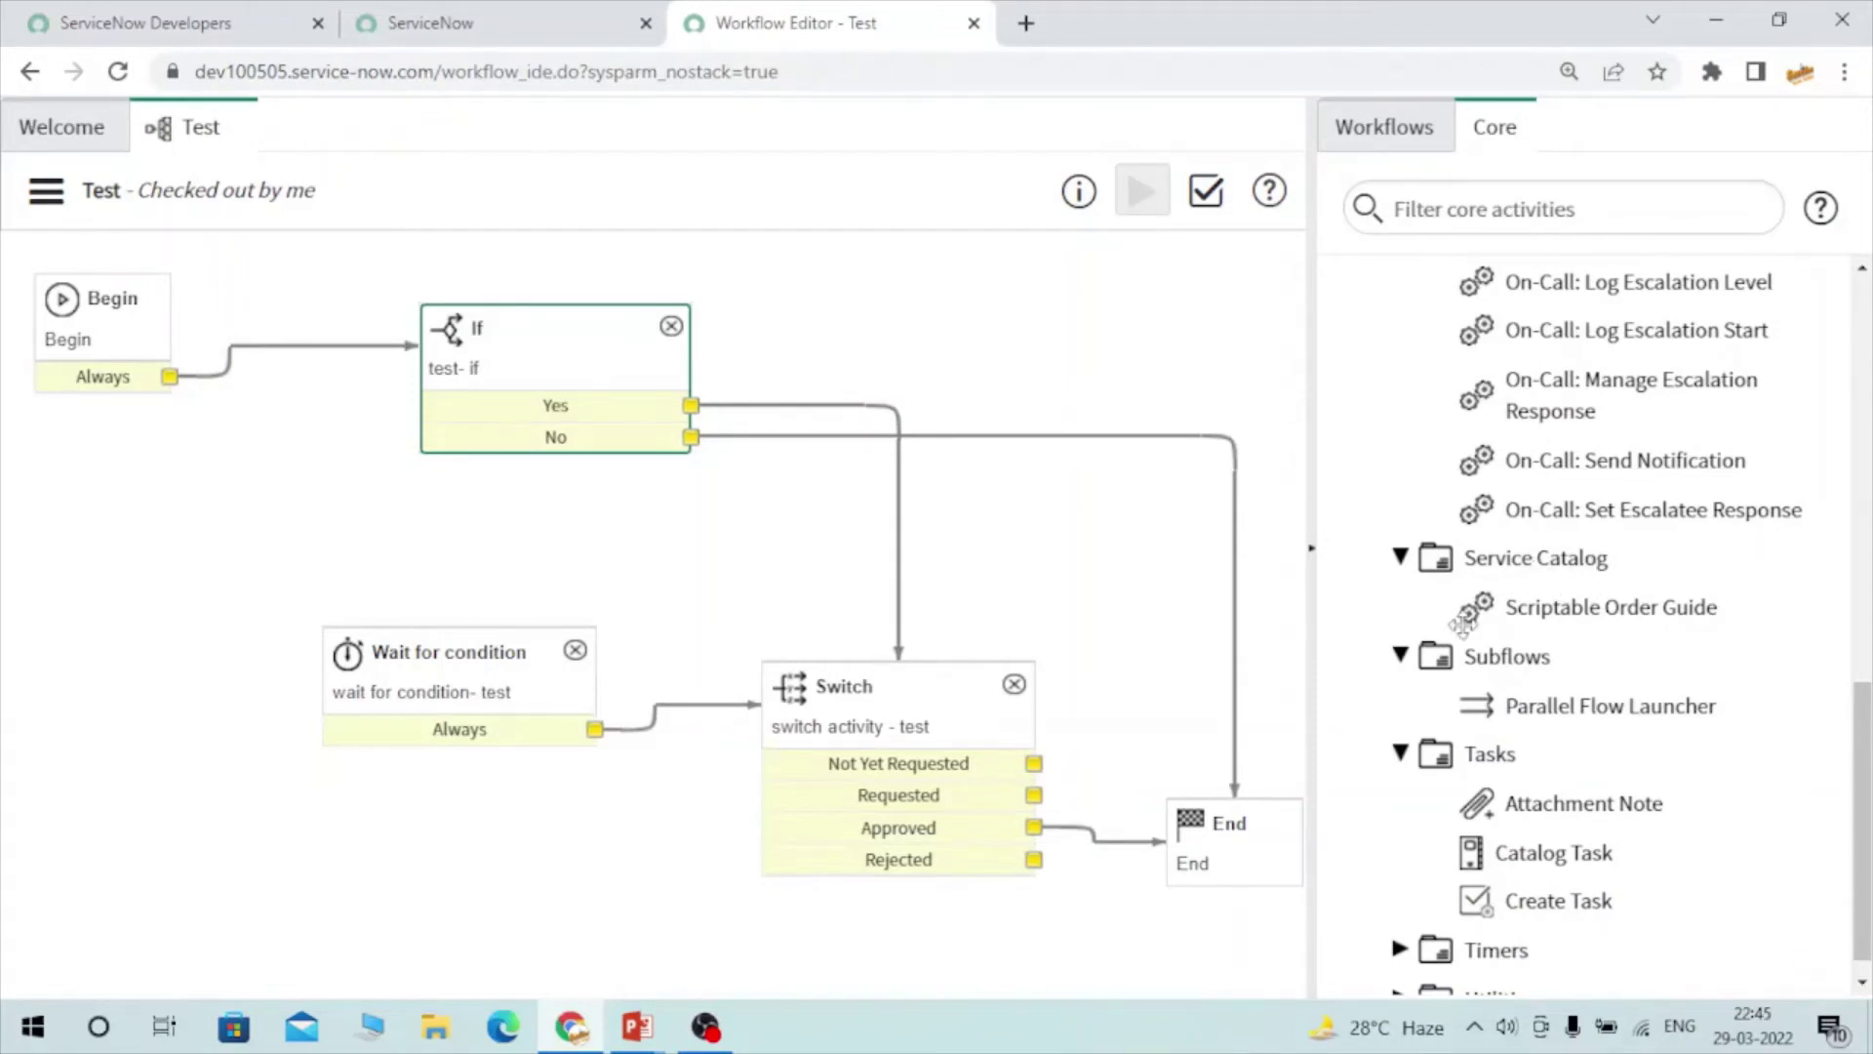
{"action": "mouse_move", "coordinate": [1466, 620]}
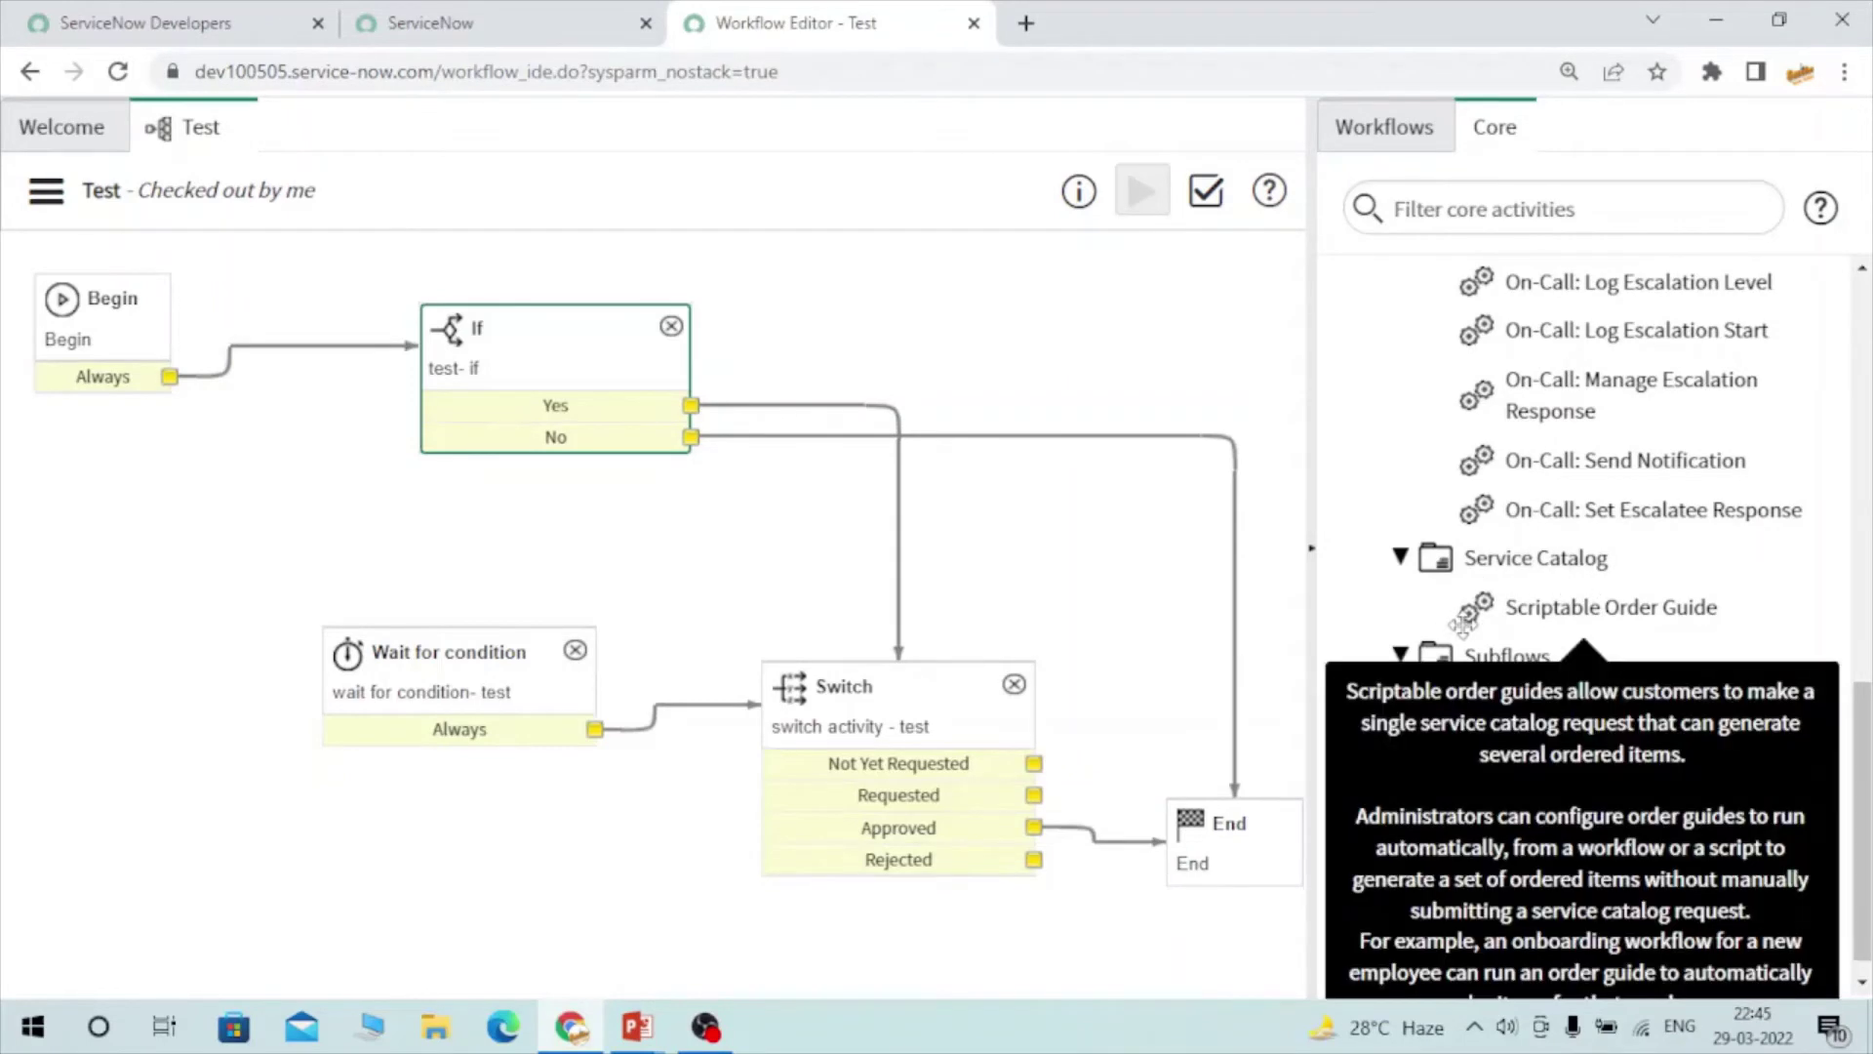
{"action": "double_click", "coordinate": [1626, 614]}
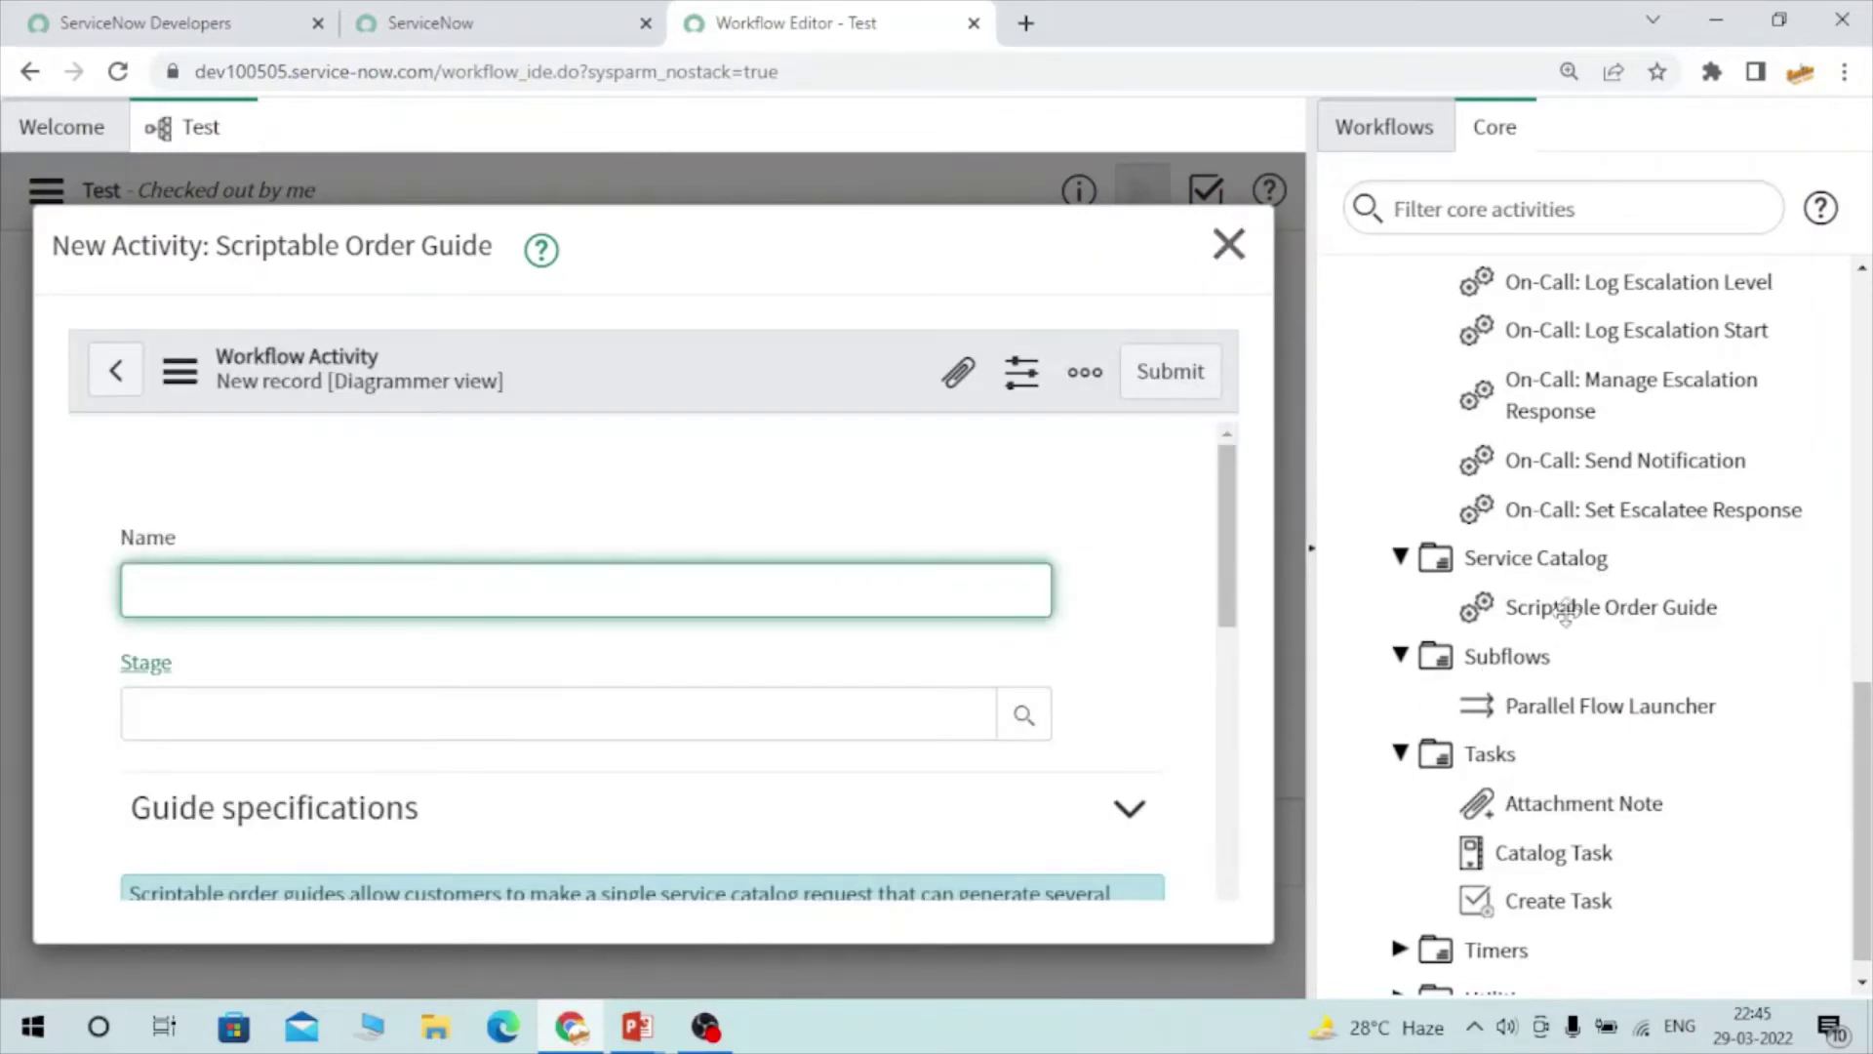
{"action": "mouse_move", "coordinate": [1564, 613]}
{"action": "scroll", "coordinate": [584, 532], "scroll_direction": "down", "scroll_amount": 1}
{"action": "scroll", "coordinate": [584, 531], "scroll_direction": "down", "scroll_amount": 1}
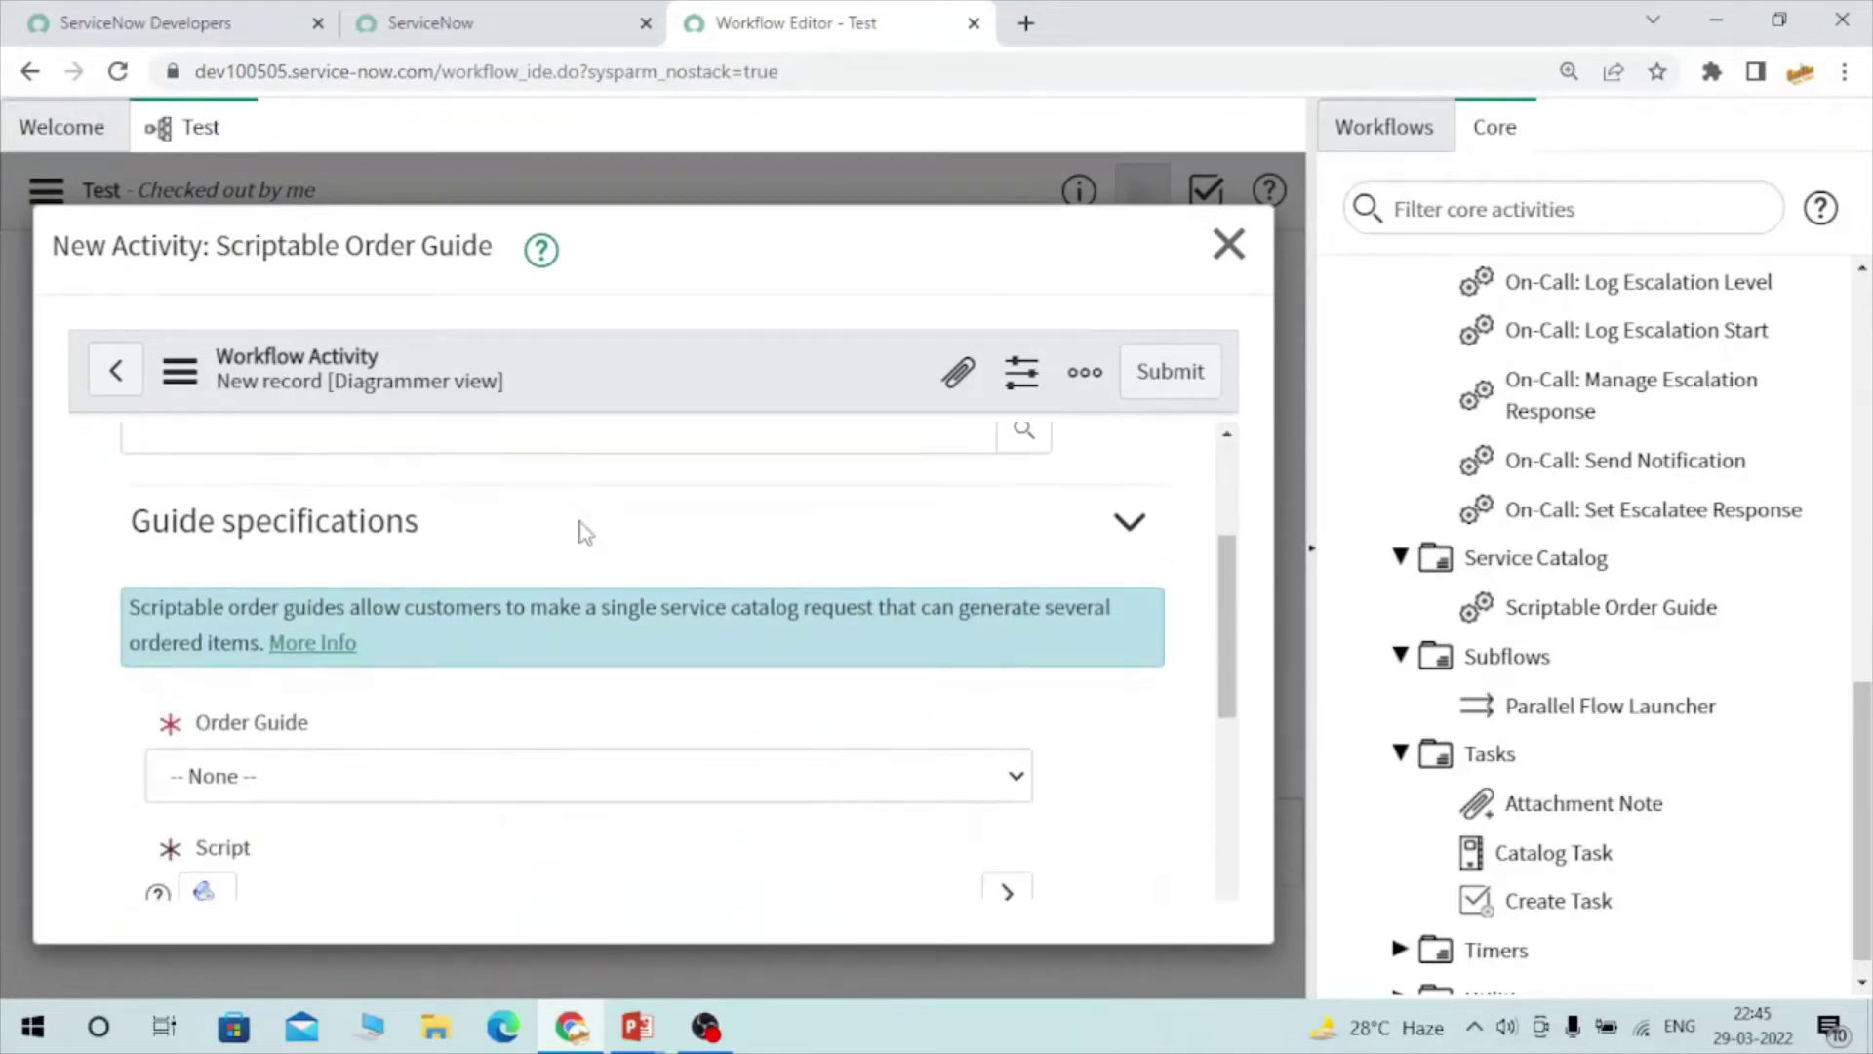
{"action": "left_click_drag", "start_coordinate": [123, 539], "coordinate": [432, 541]}
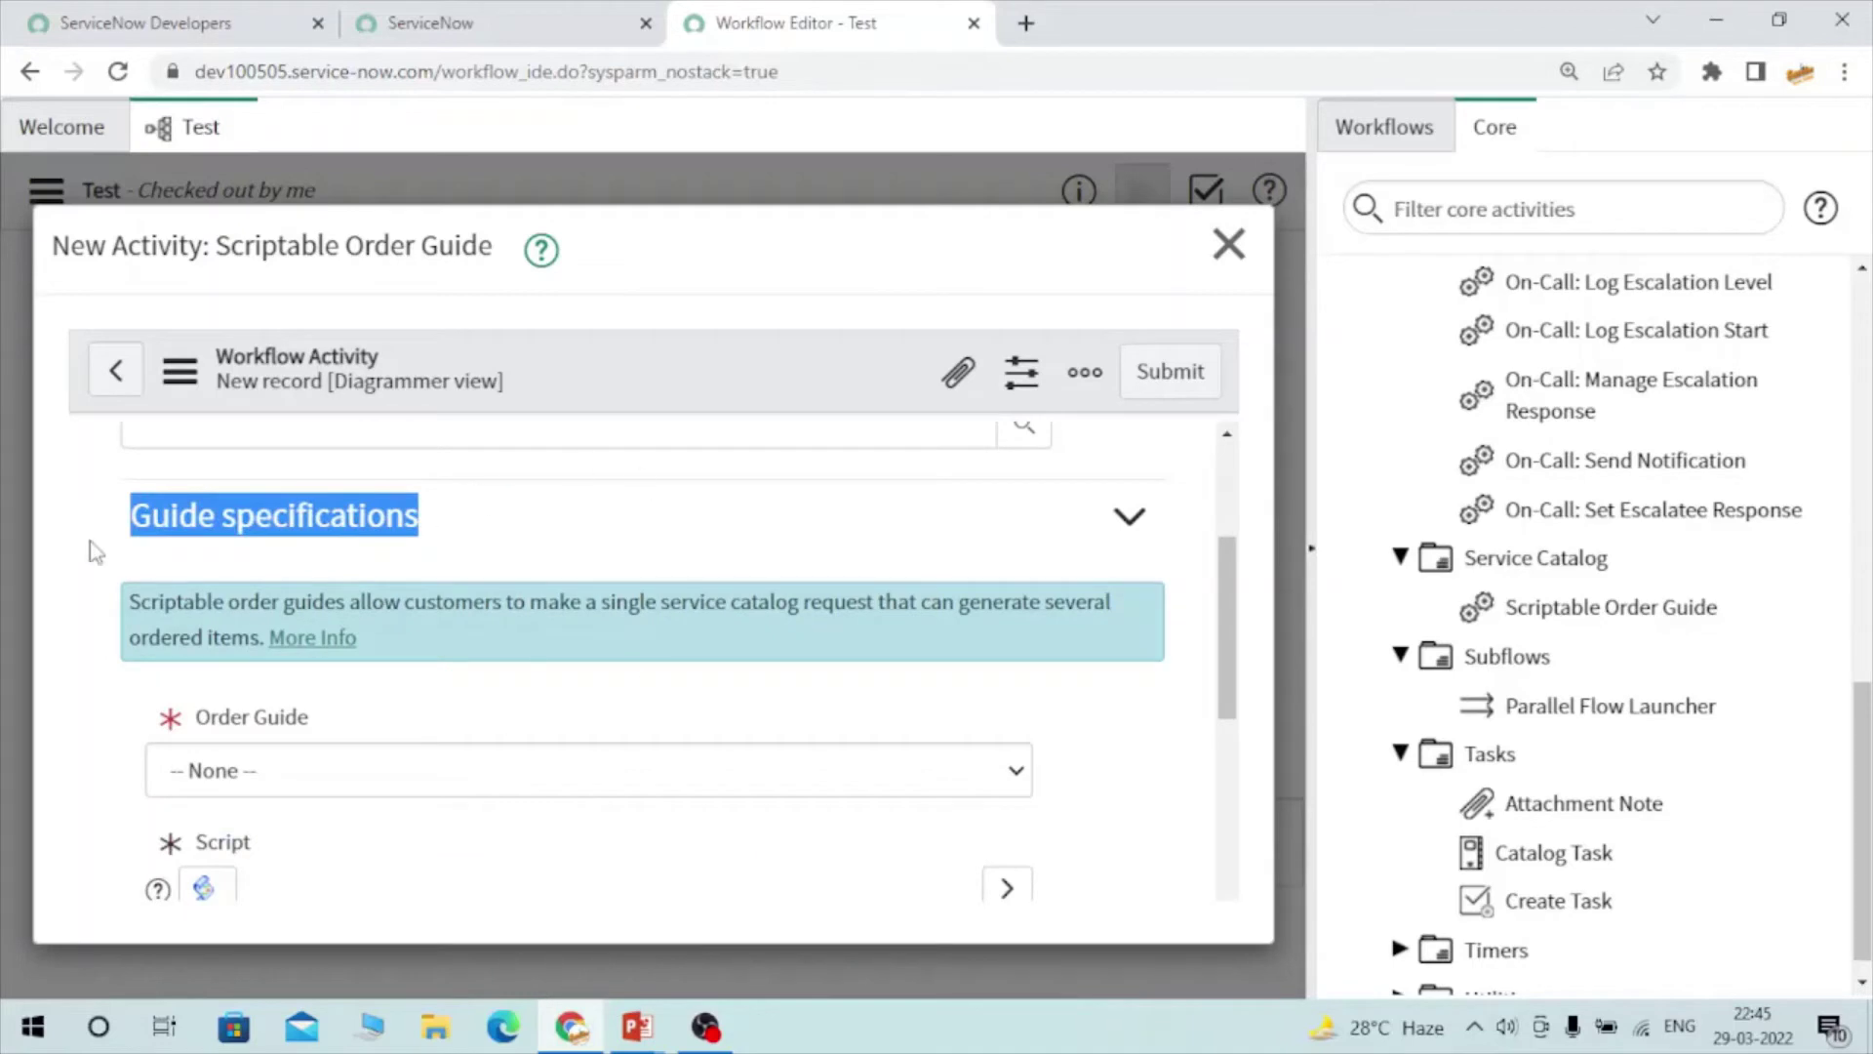
{"action": "scroll", "coordinate": [483, 606], "scroll_direction": "down", "scroll_amount": 2}
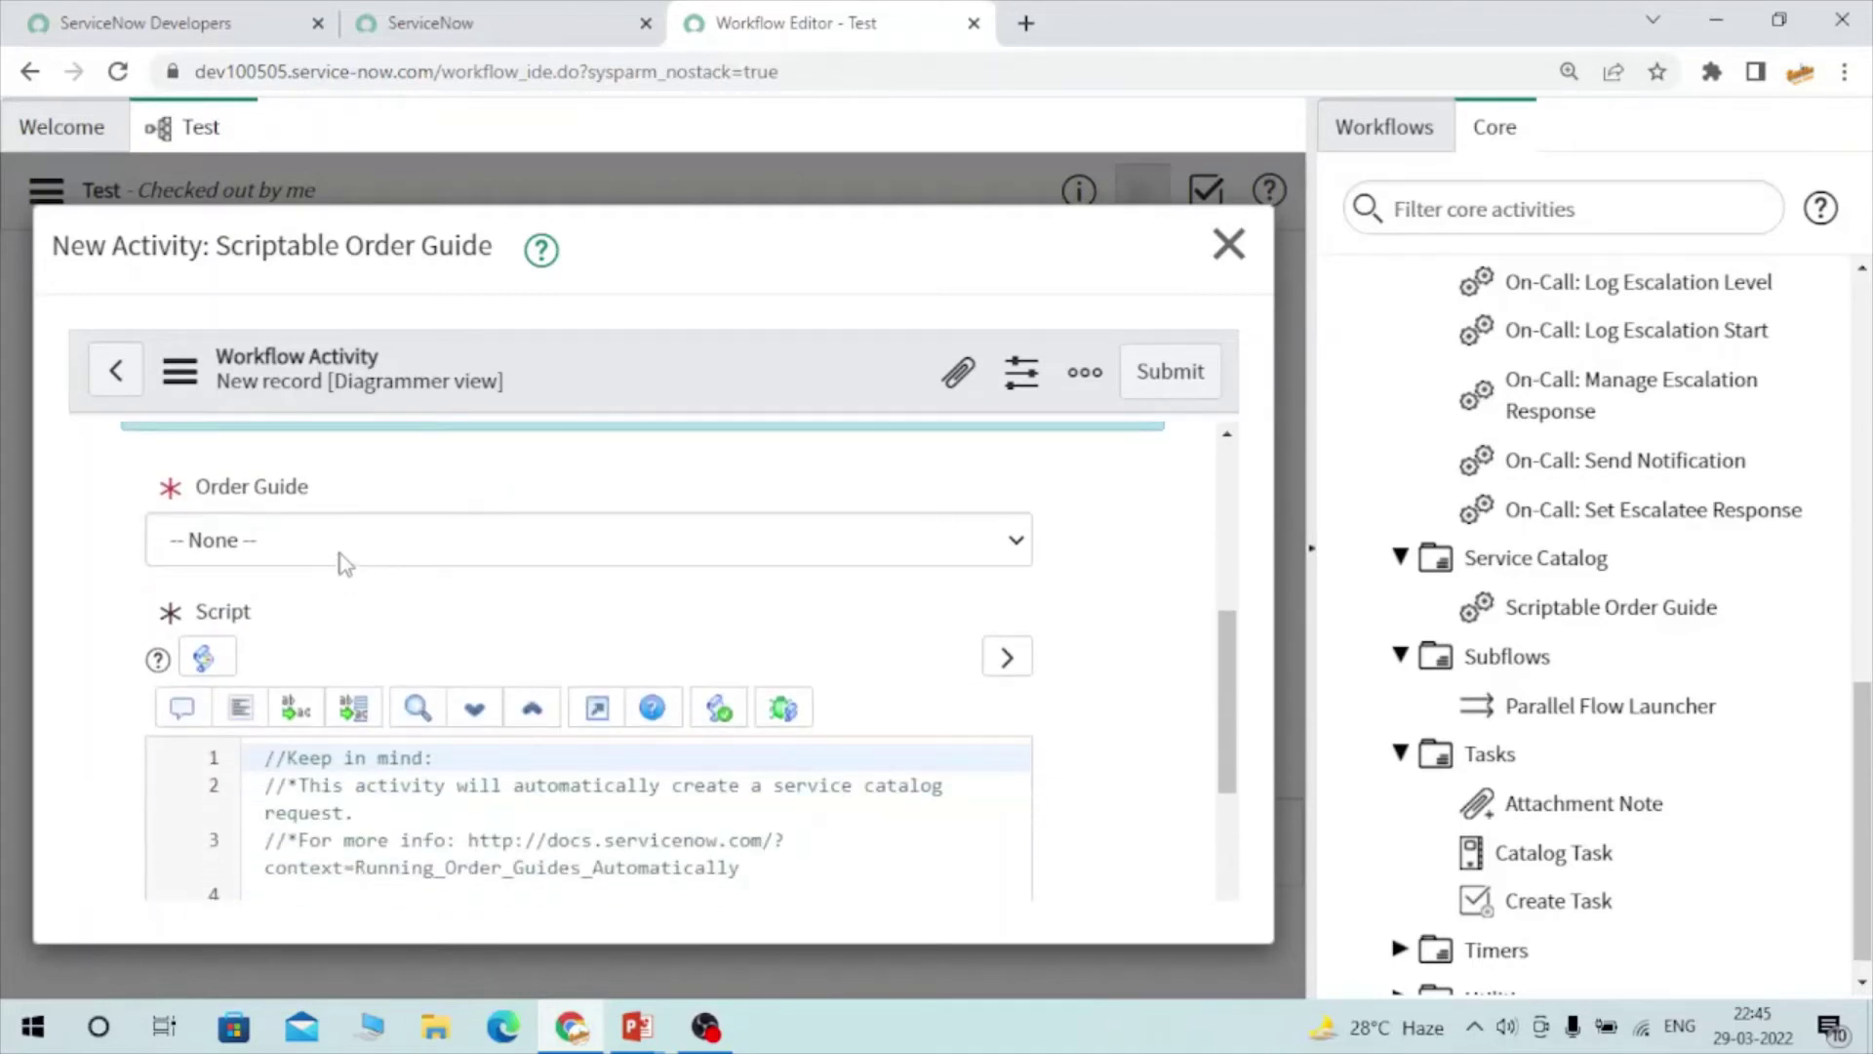
Set the Order Guide to New Hire and review the sample script for the activity
{"action": "left_click", "coordinate": [344, 542]}
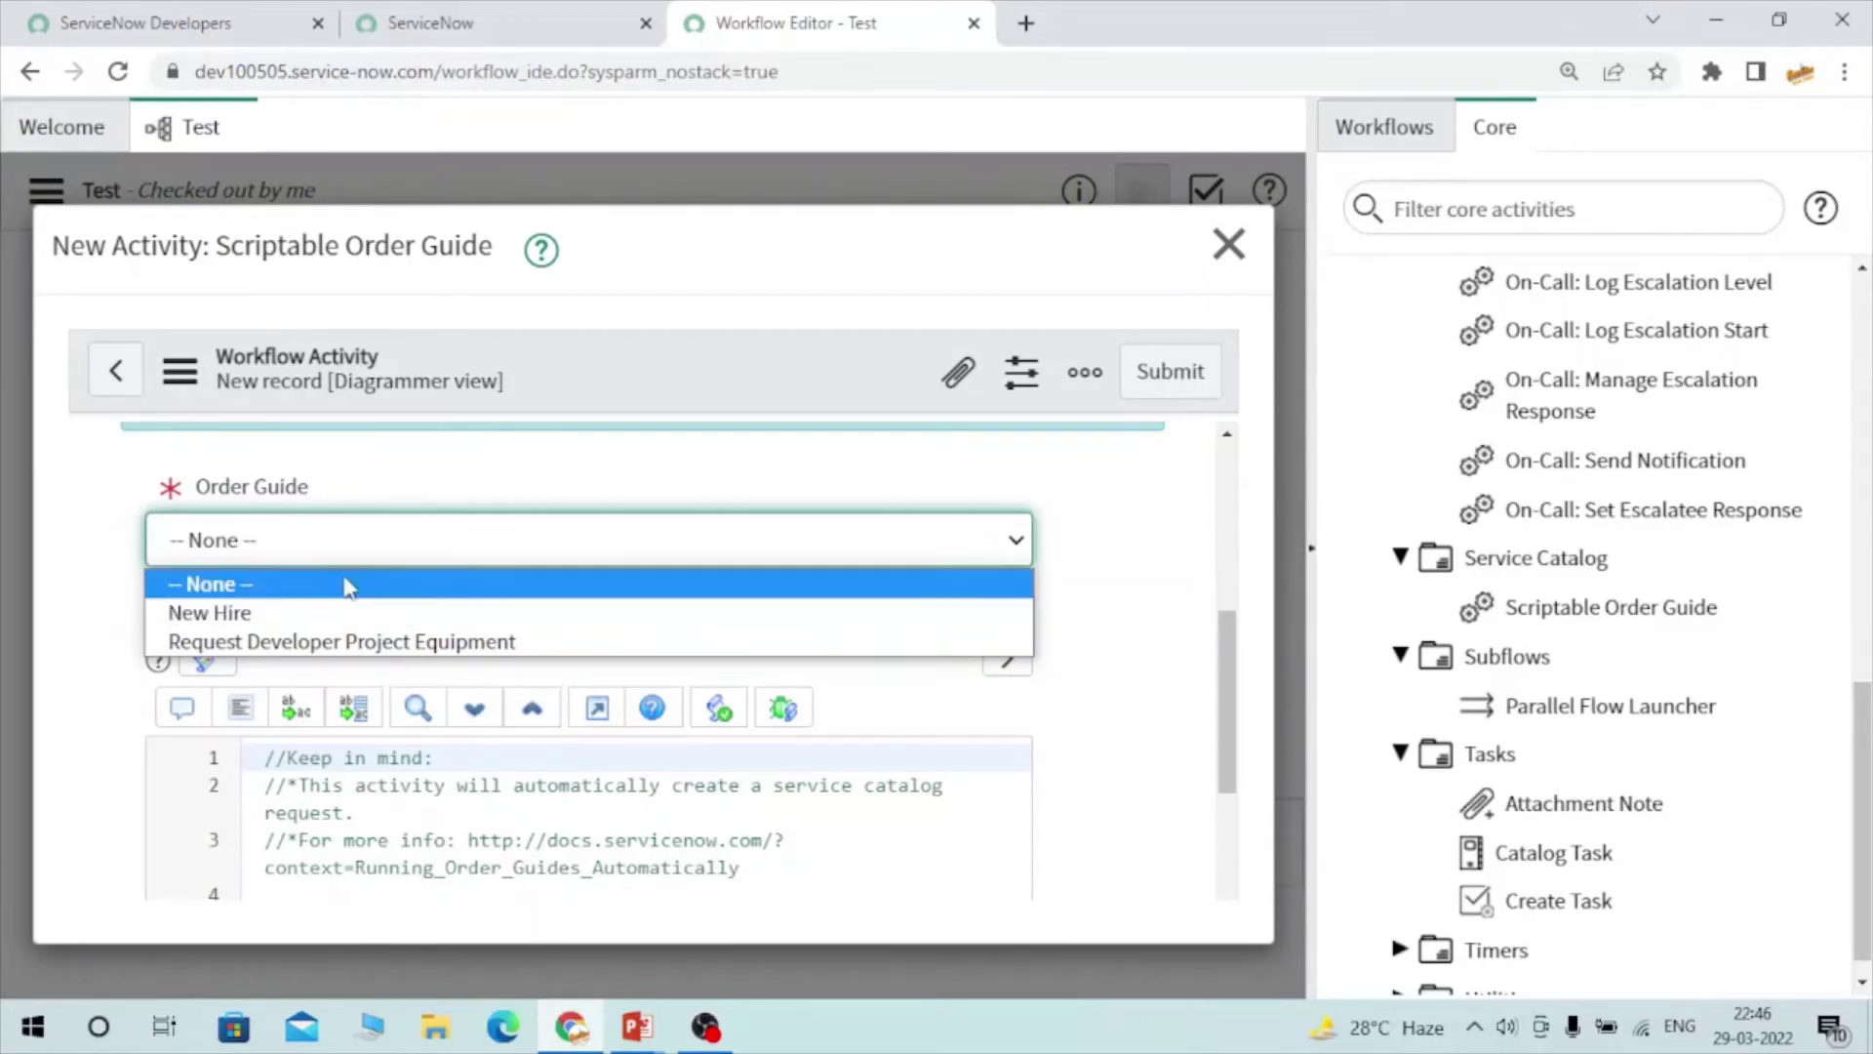
{"action": "left_click", "coordinate": [379, 622]}
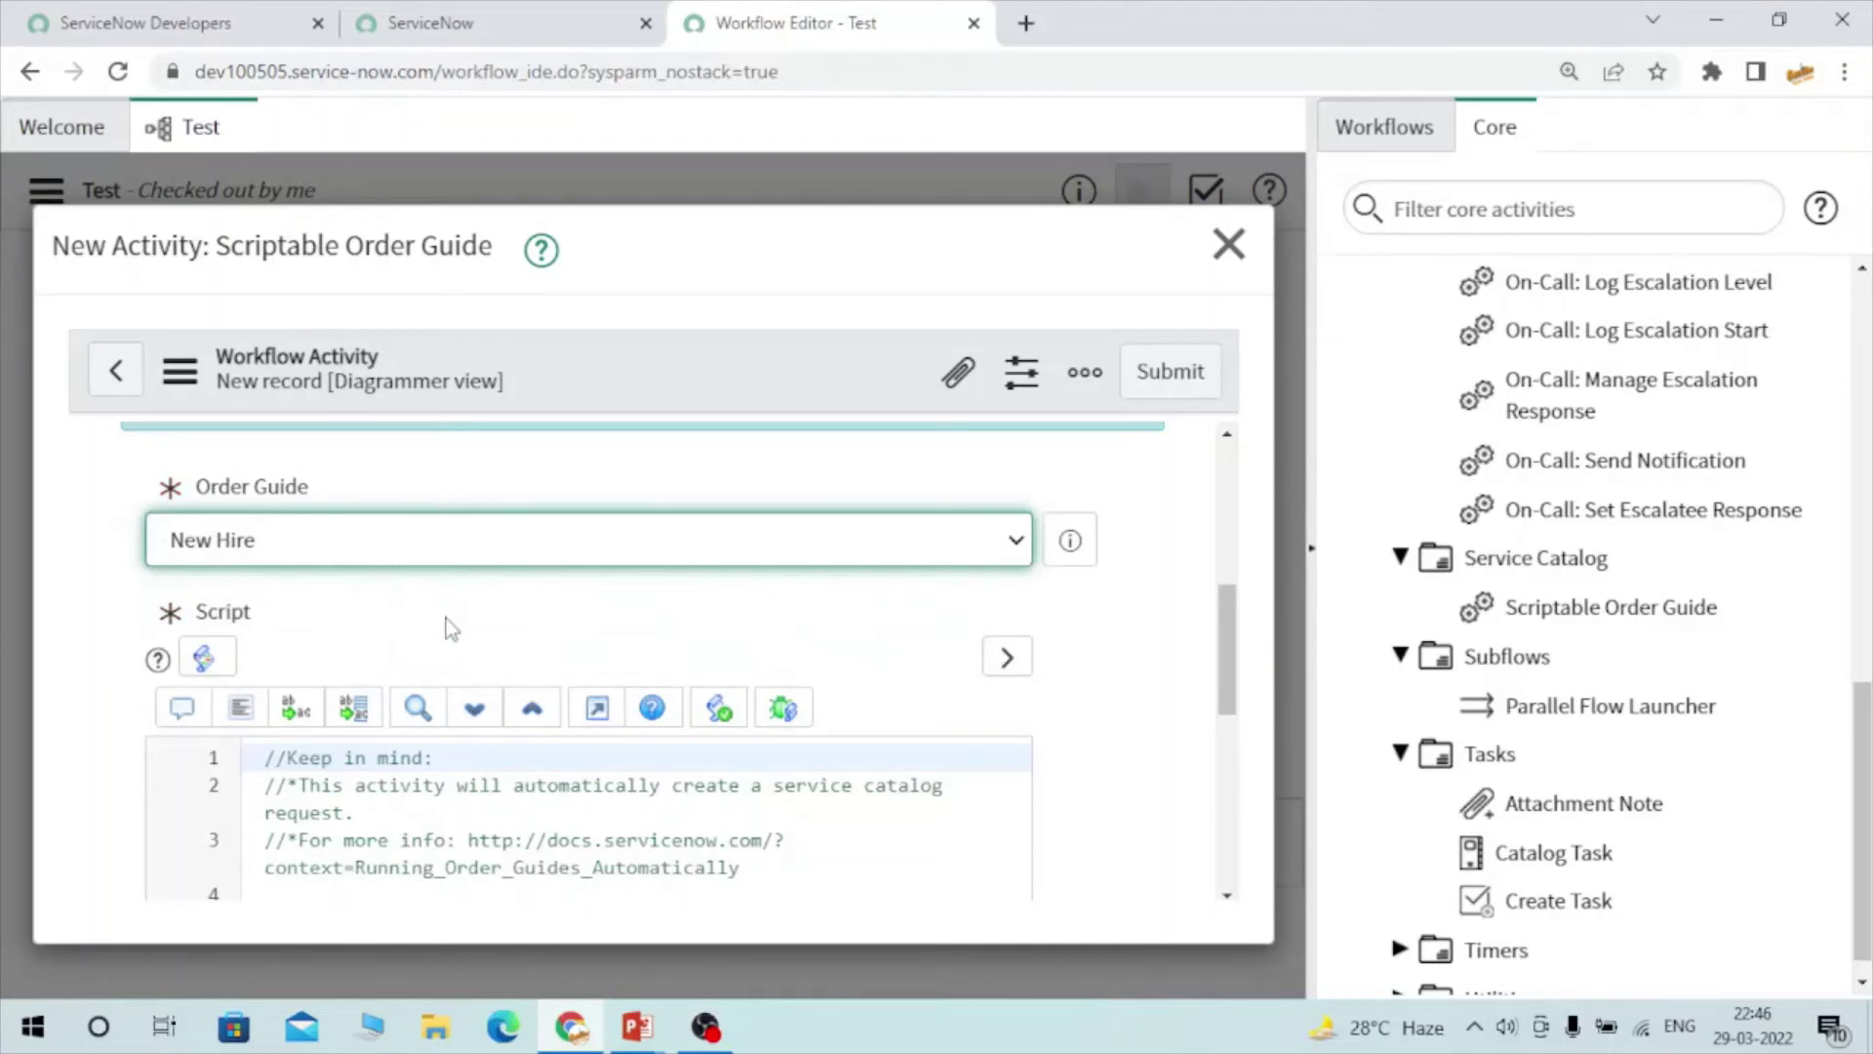
{"action": "scroll", "coordinate": [447, 624], "scroll_direction": "down", "scroll_amount": 5}
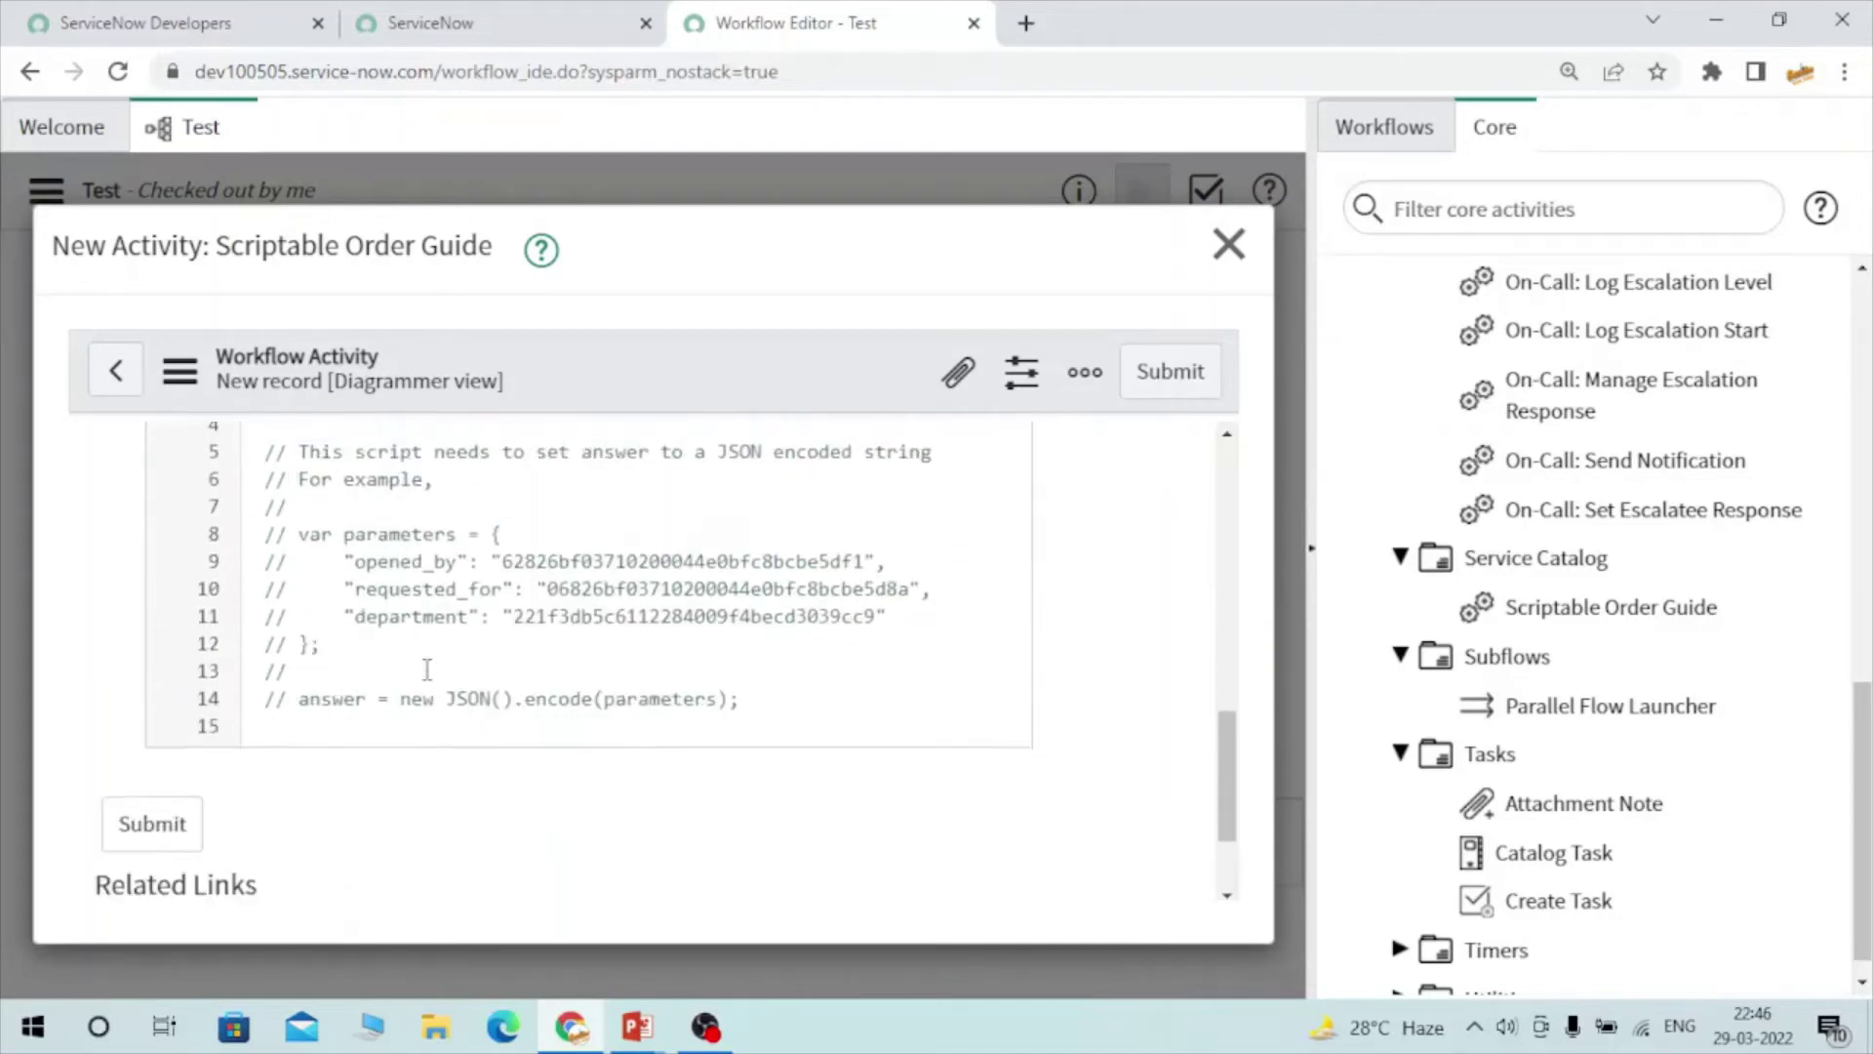
{"action": "scroll", "coordinate": [428, 669], "scroll_direction": "down", "scroll_amount": 1}
{"action": "scroll", "coordinate": [426, 653], "scroll_direction": "up", "scroll_amount": 6}
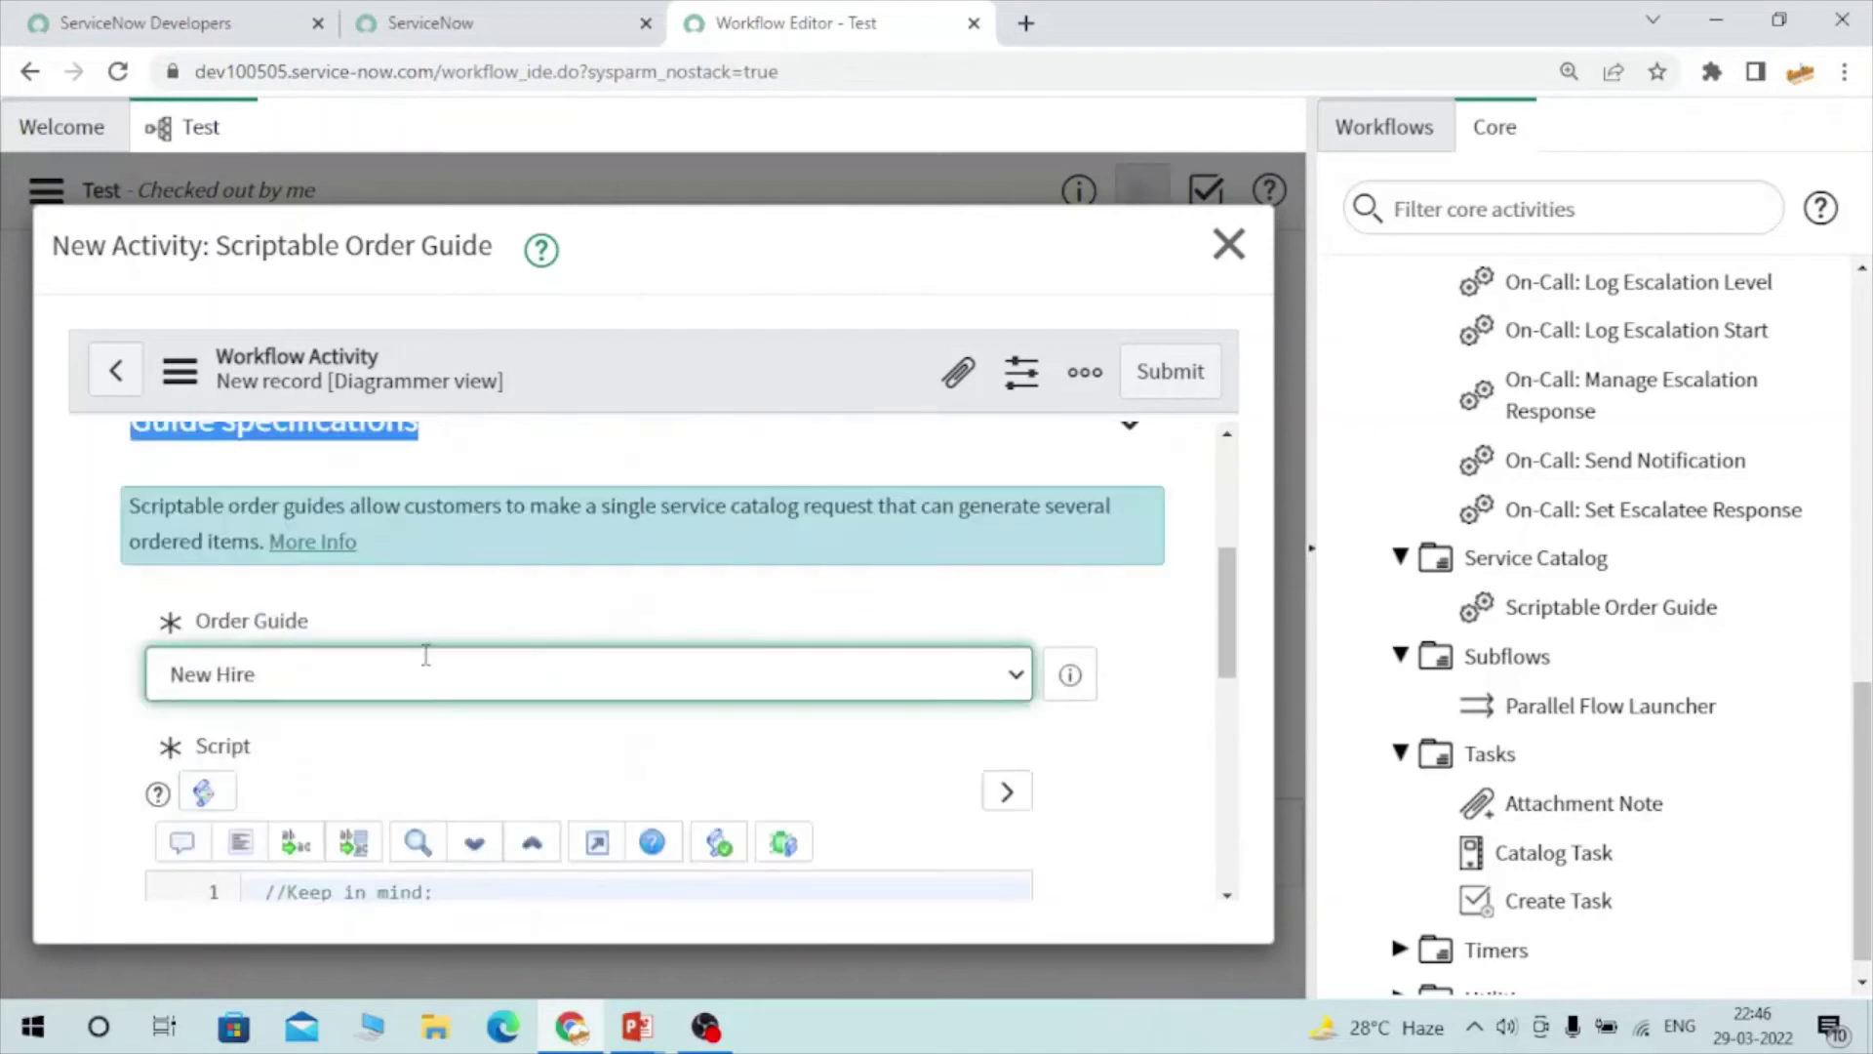
Review the Scriptable Order Guide form's fields and the available Order Guide choices, keeping New Hire selected
{"action": "left_click", "coordinate": [453, 680]}
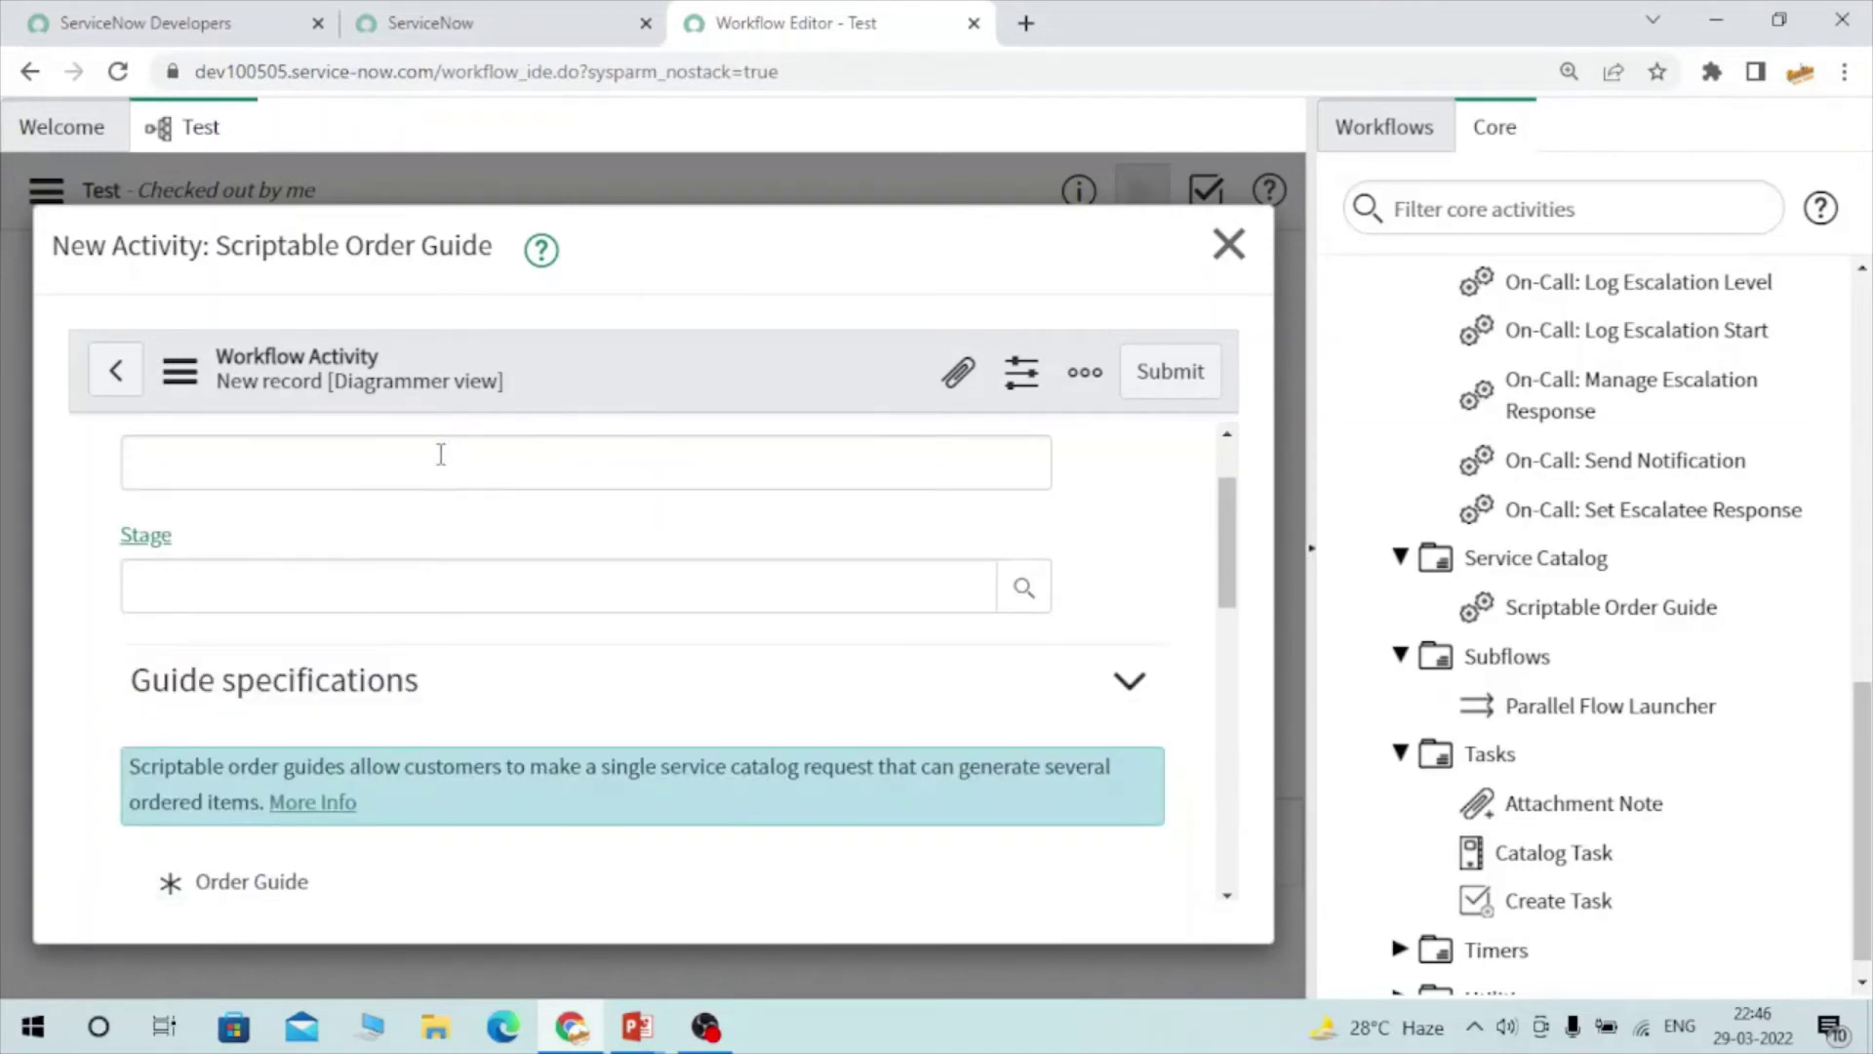
{"action": "scroll", "coordinate": [520, 590], "scroll_direction": "down", "scroll_amount": 5}
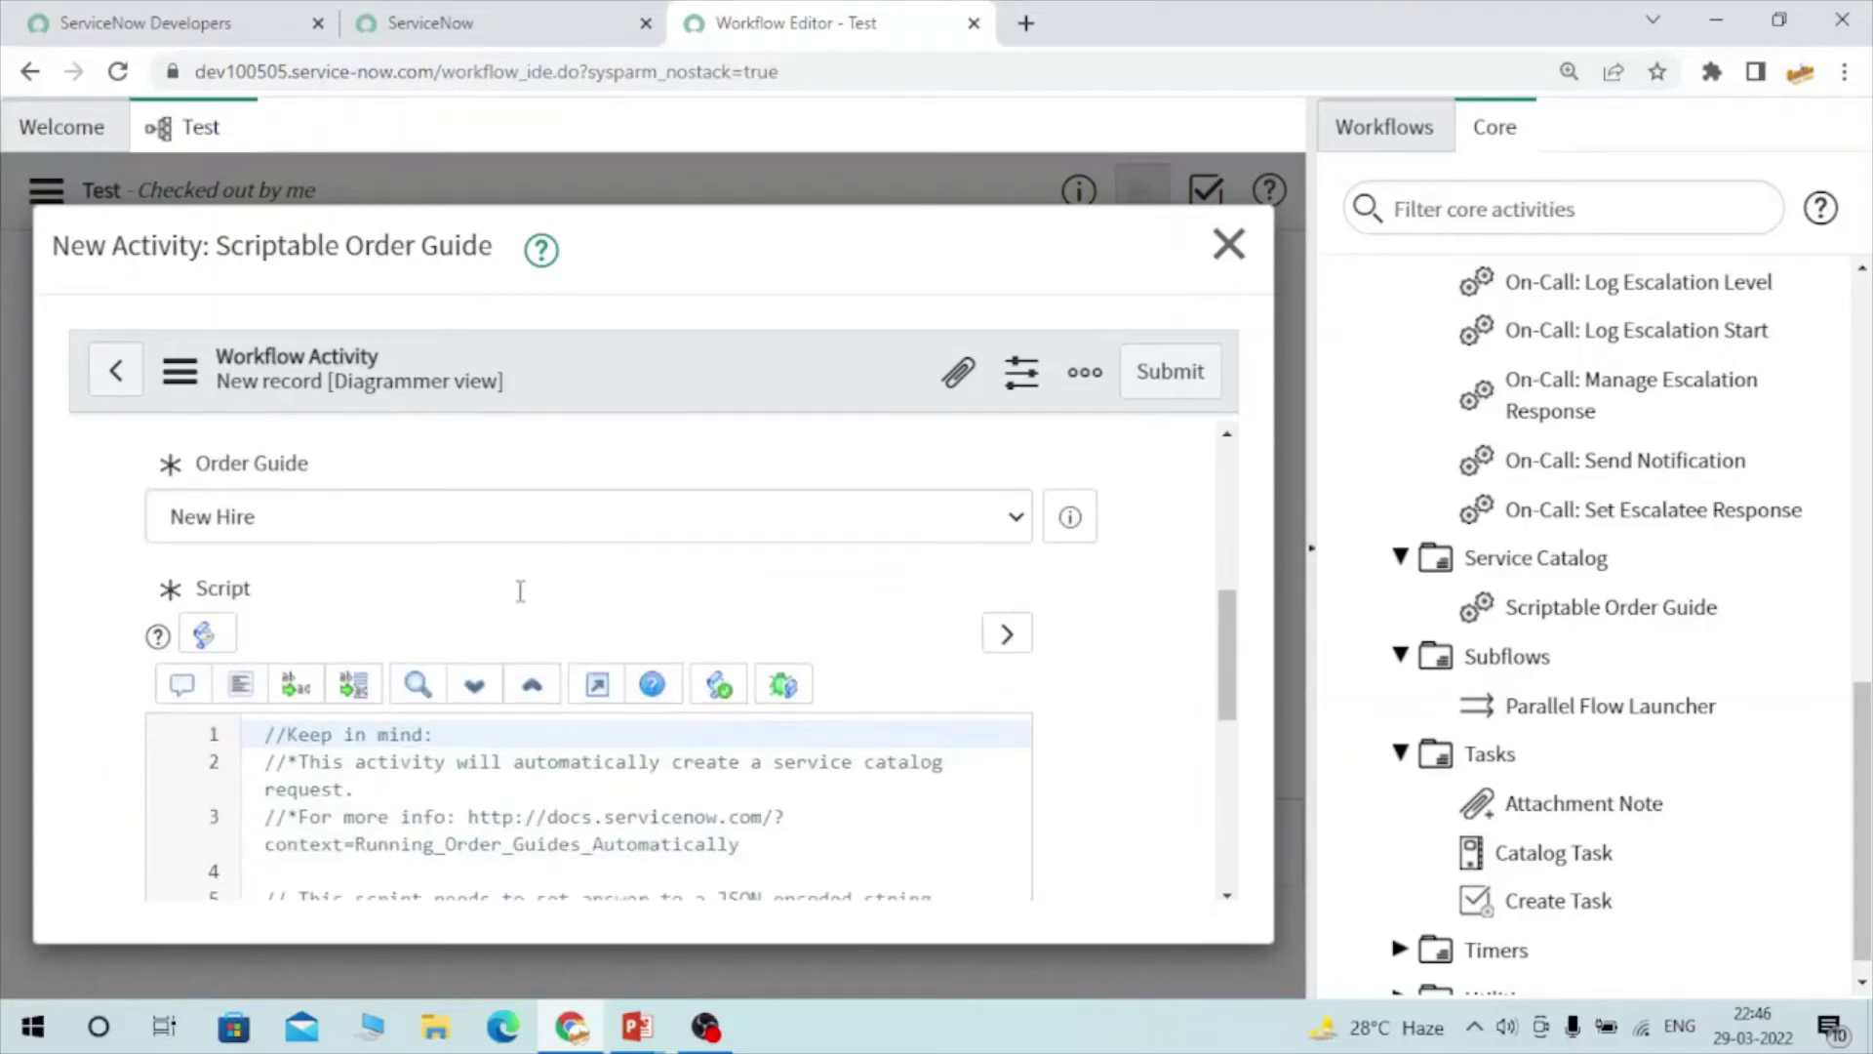
{"action": "left_click", "coordinate": [449, 518]}
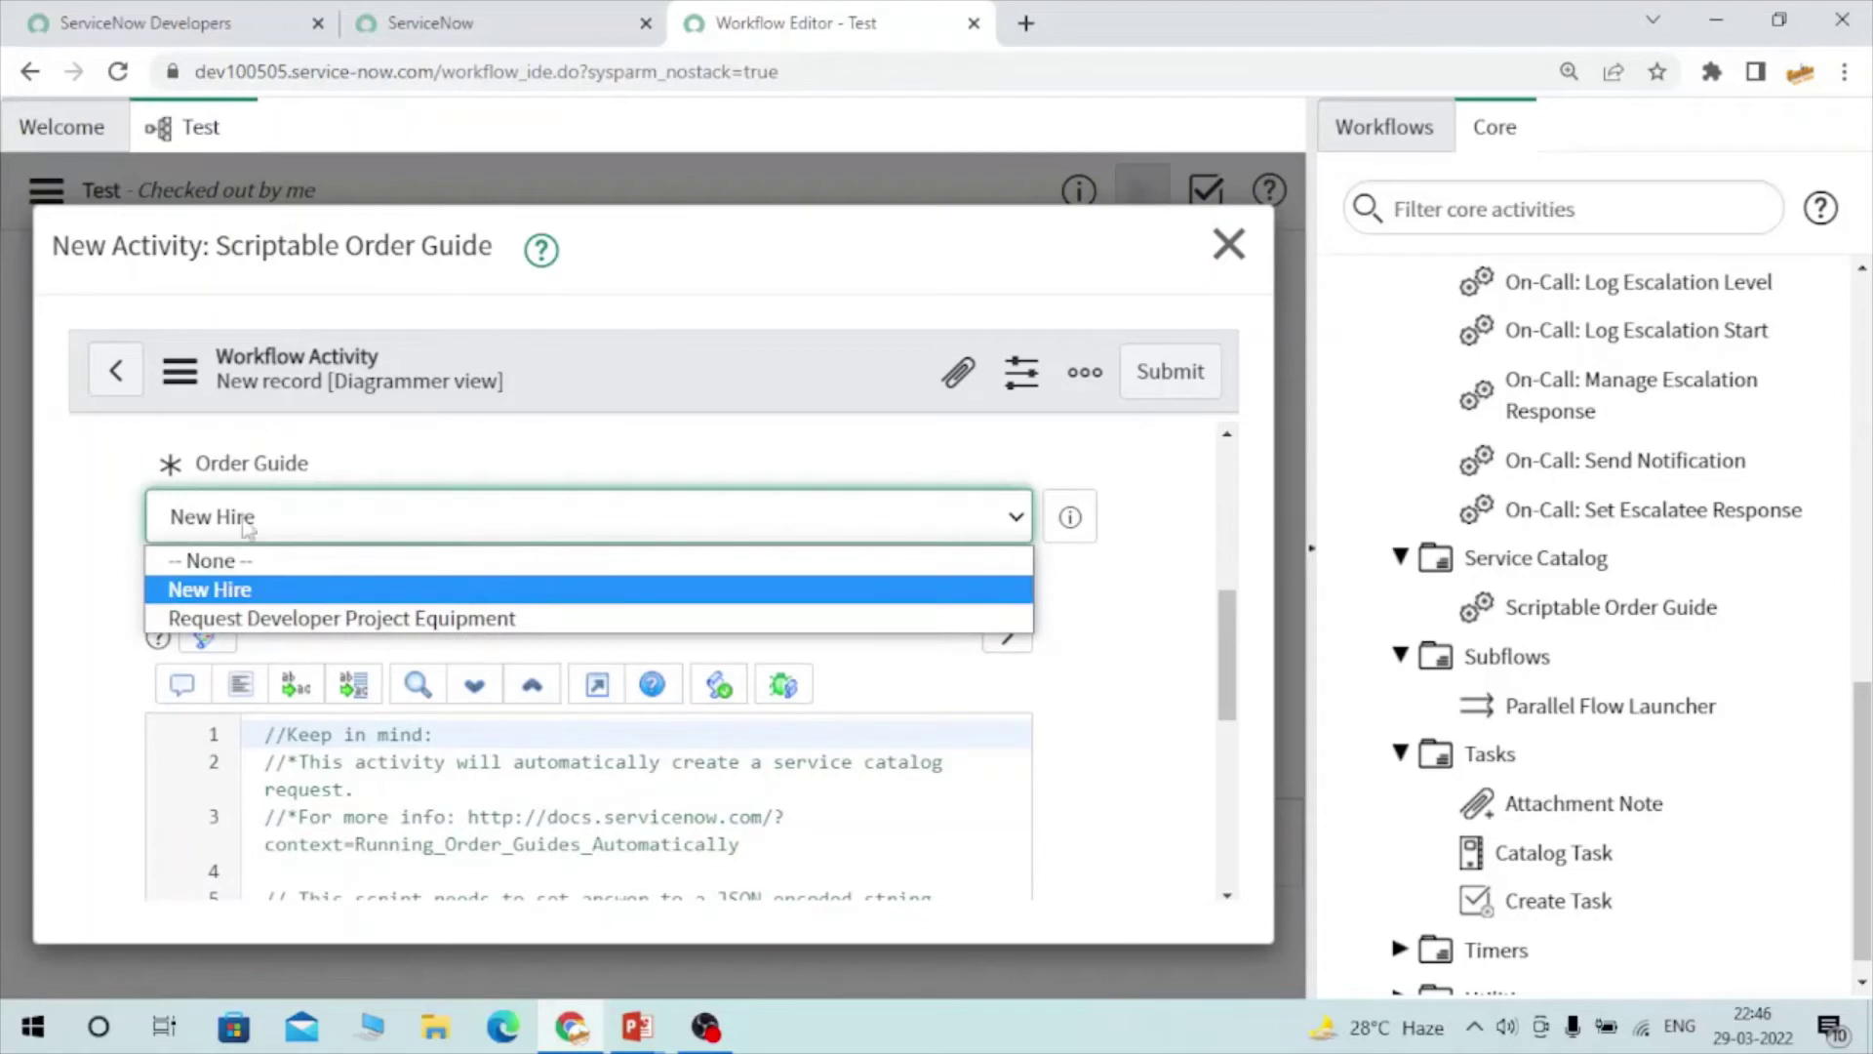
{"action": "left_click", "coordinate": [237, 590]}
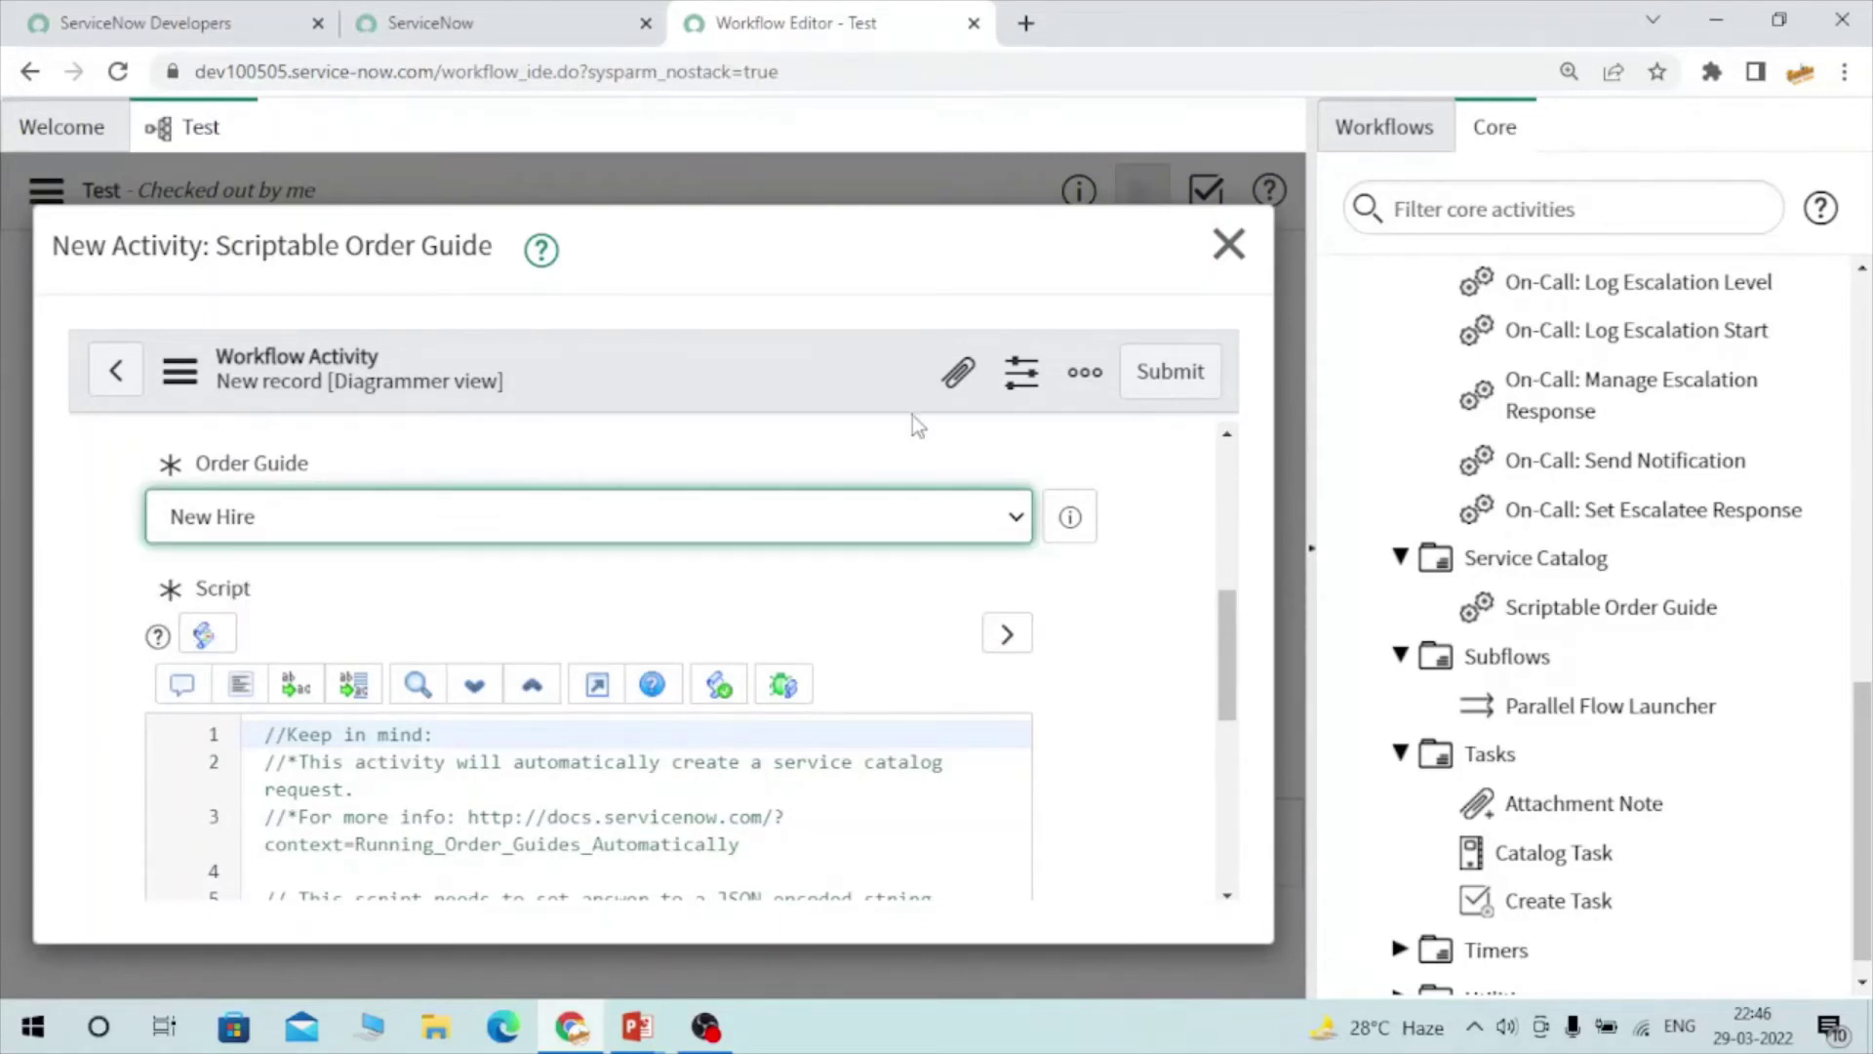
In the ServiceNow instance, filter the navigator for "order guide" and open the Order Guides list
{"action": "left_click", "coordinate": [478, 12]}
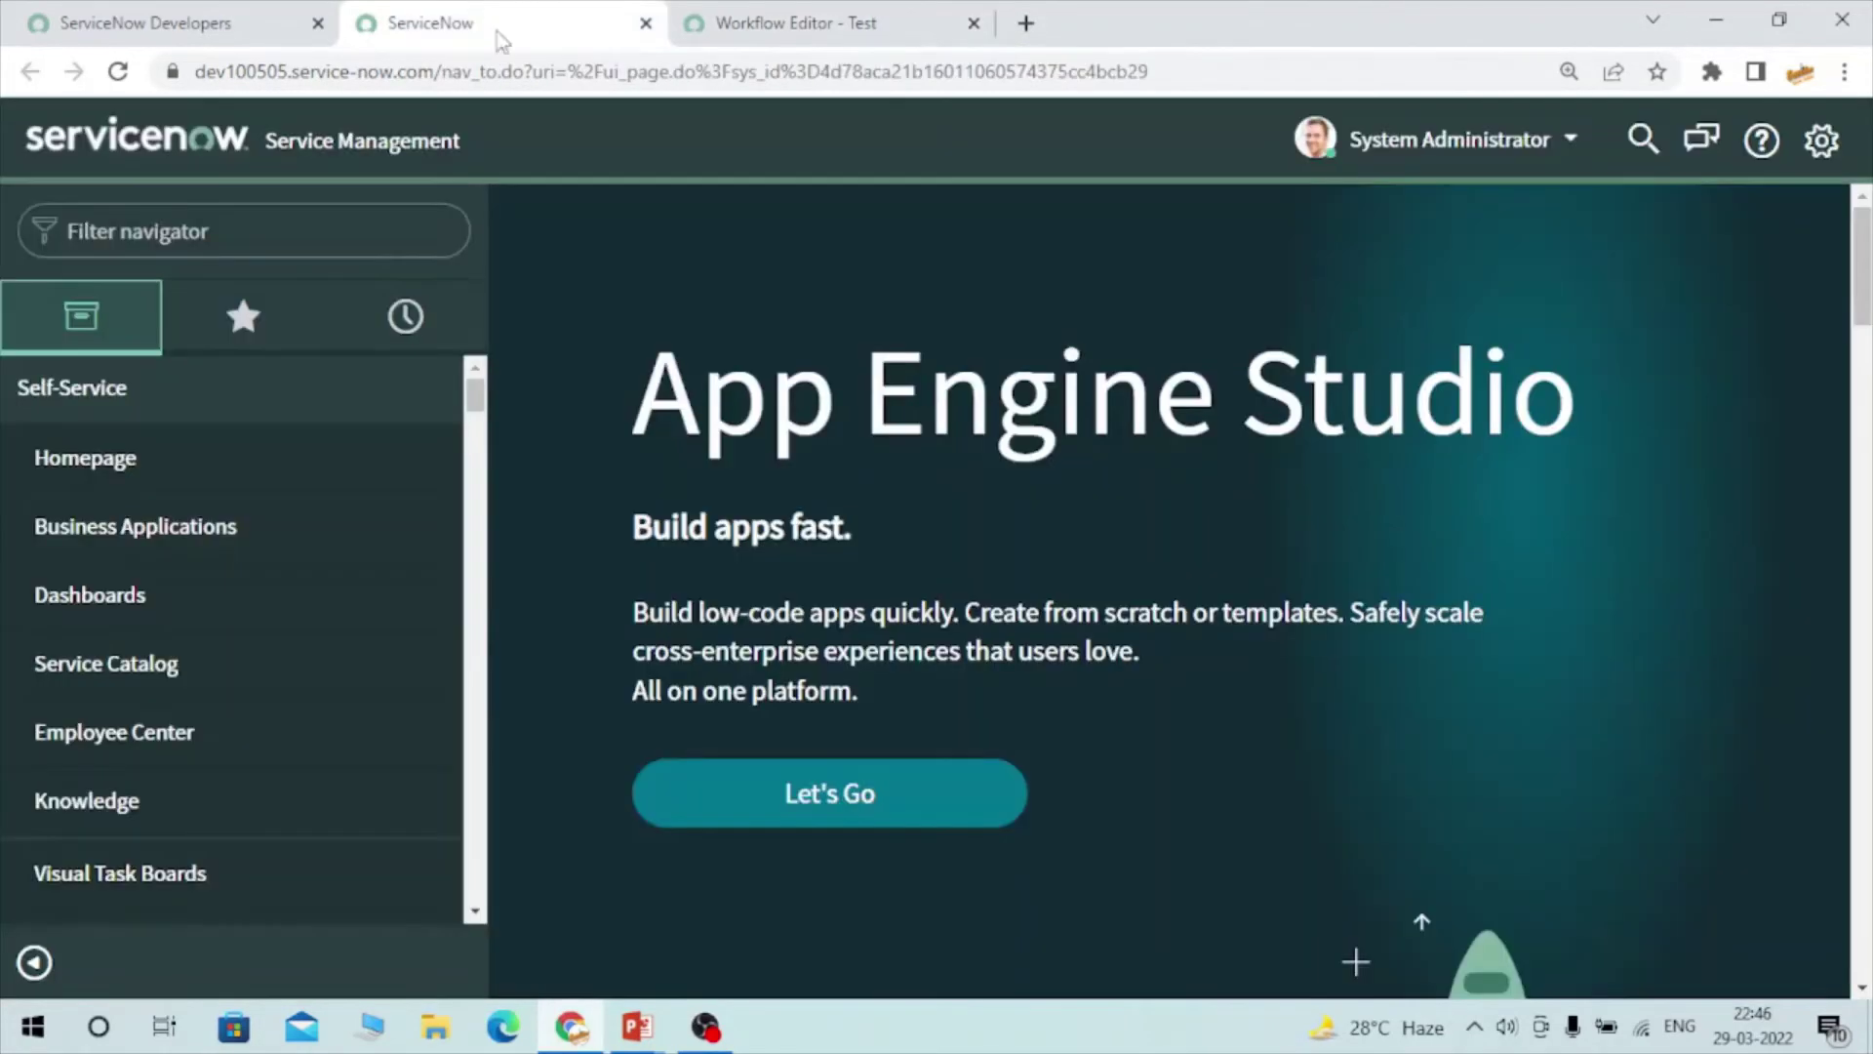
{"action": "type", "text": "ode"}
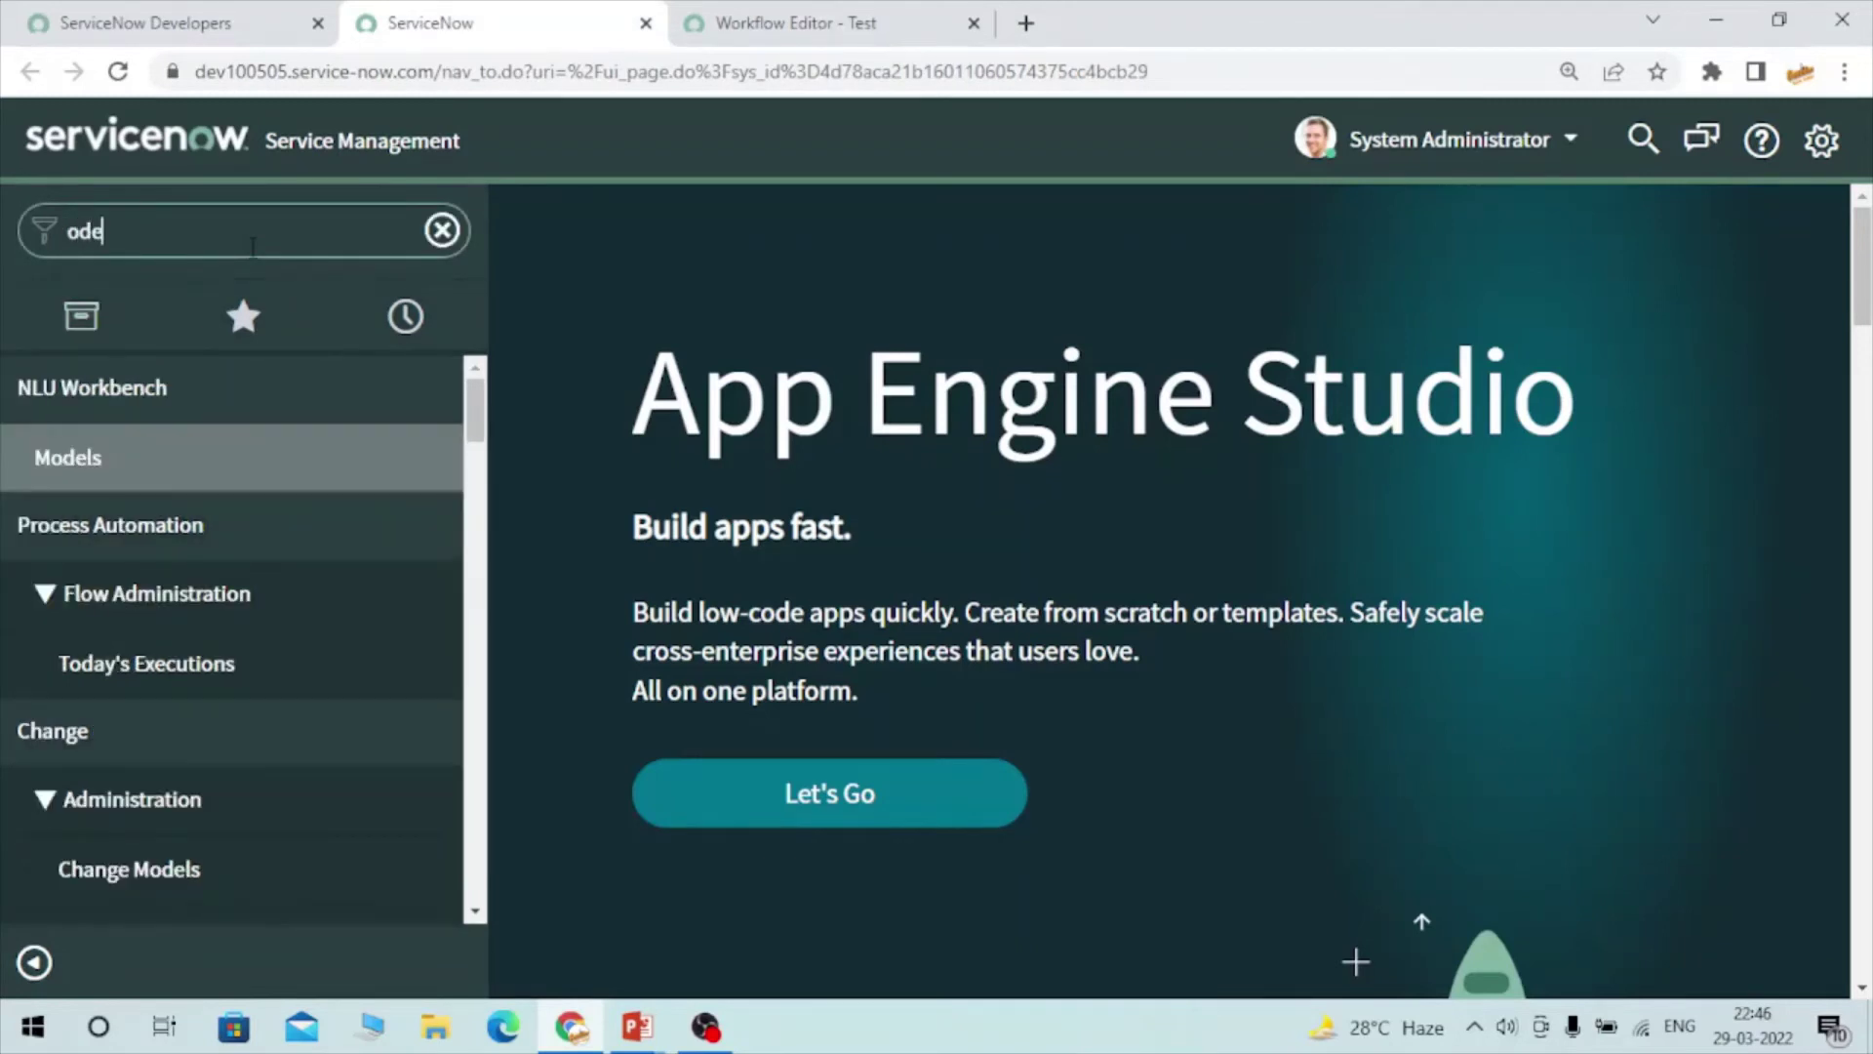
{"action": "key", "text": "BackSpace"}
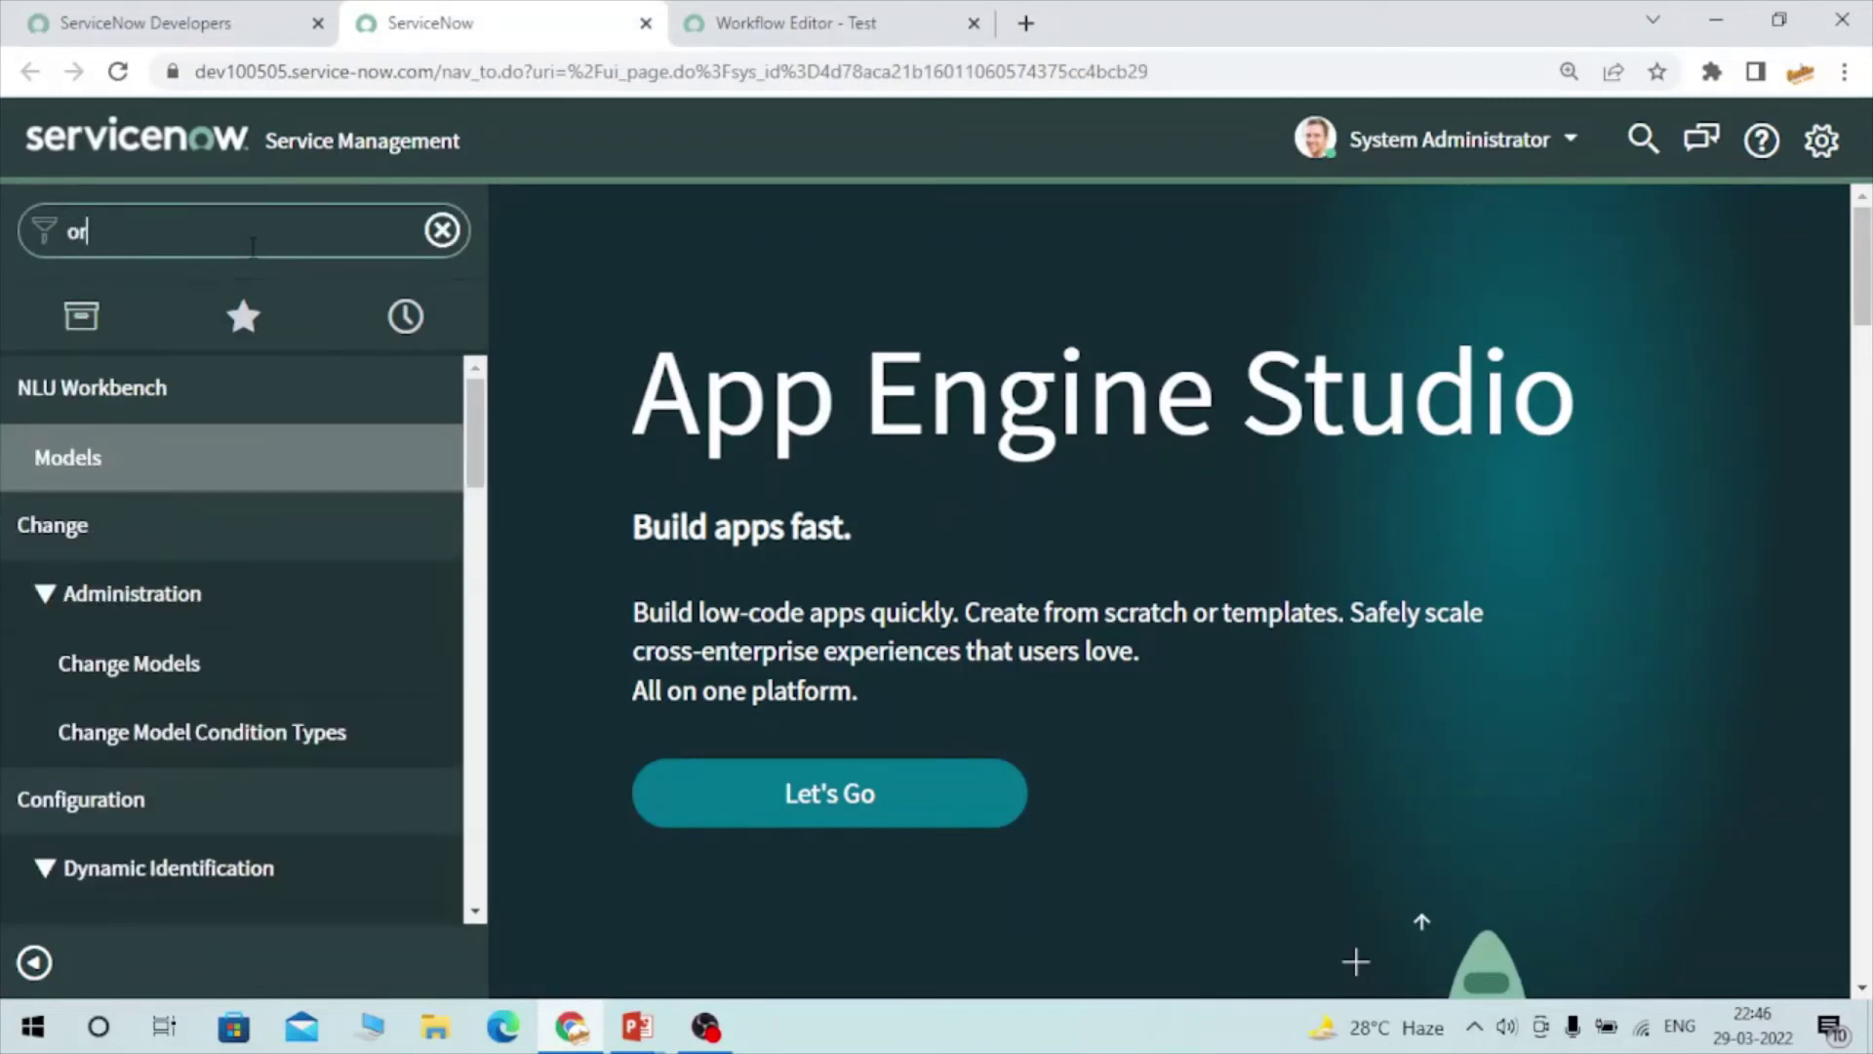
{"action": "type", "text": "der guide"}
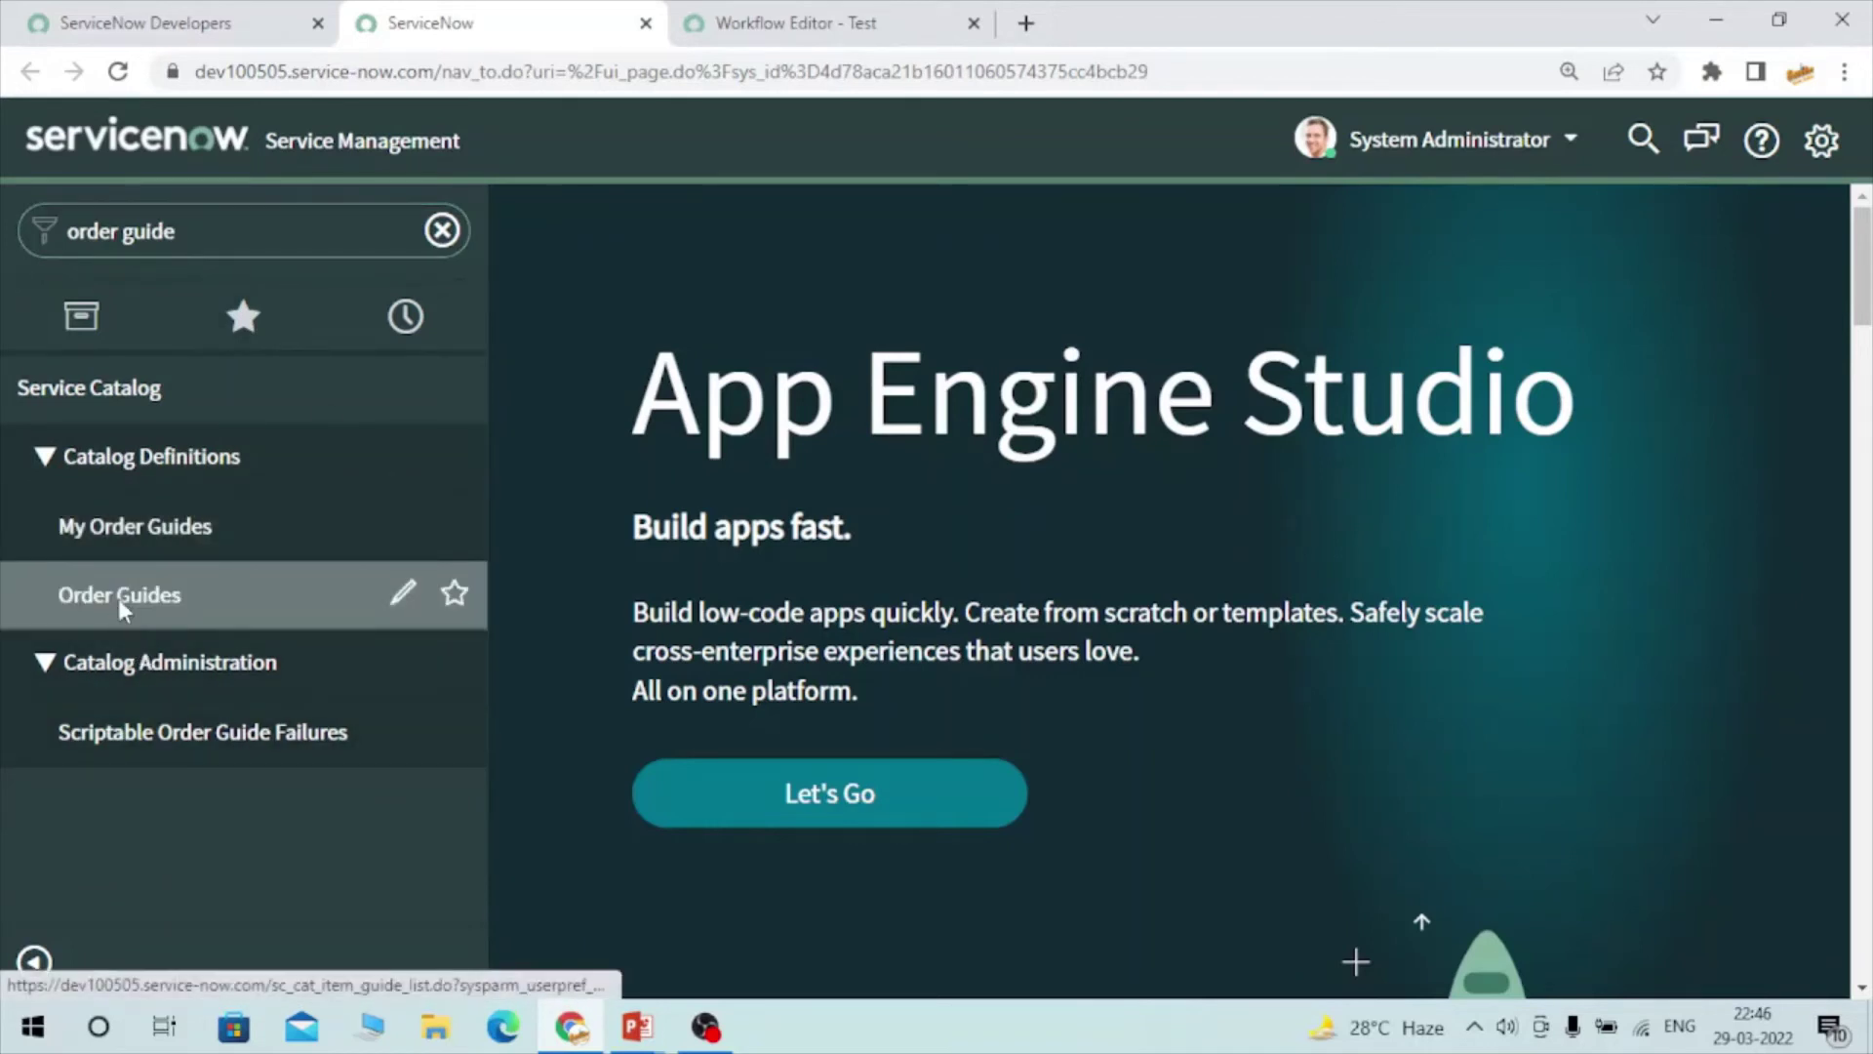
{"action": "left_click", "coordinate": [314, 612]}
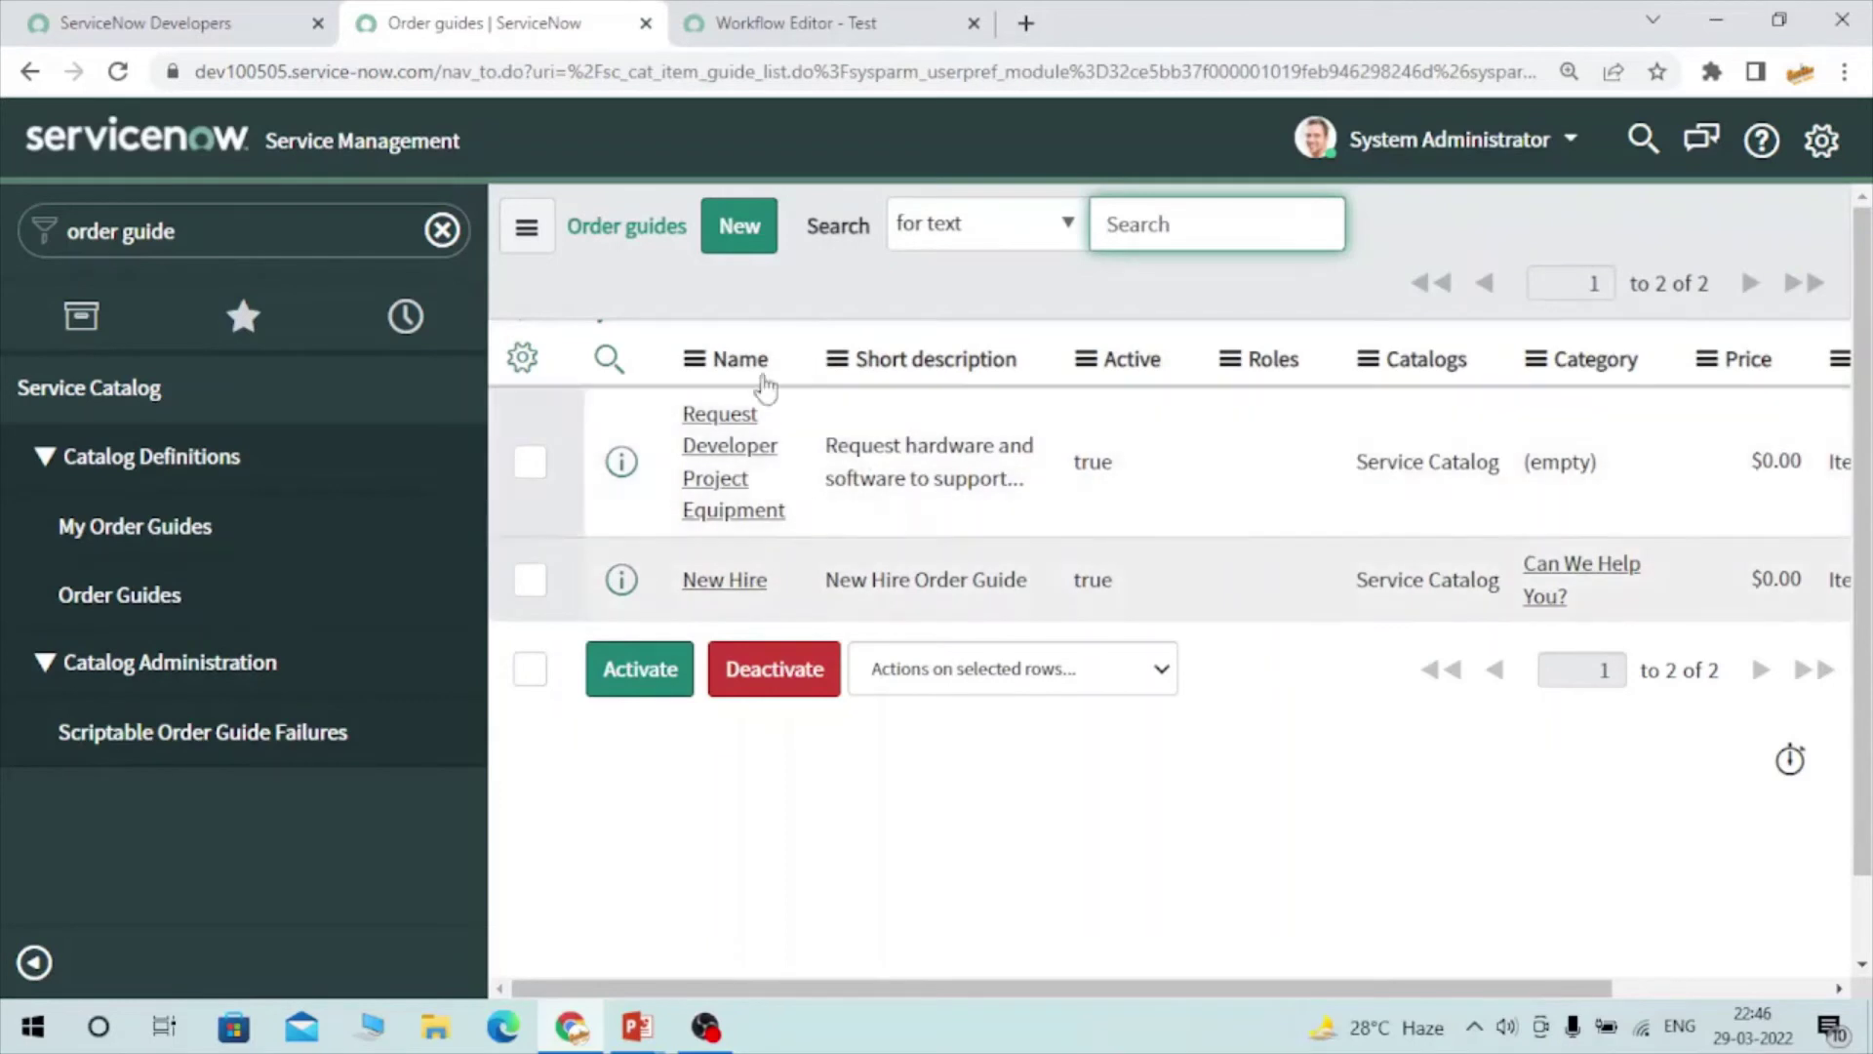
Open the New Hire order guide in a separate browser tab and review its variables
{"action": "middle_click", "coordinate": [711, 586]}
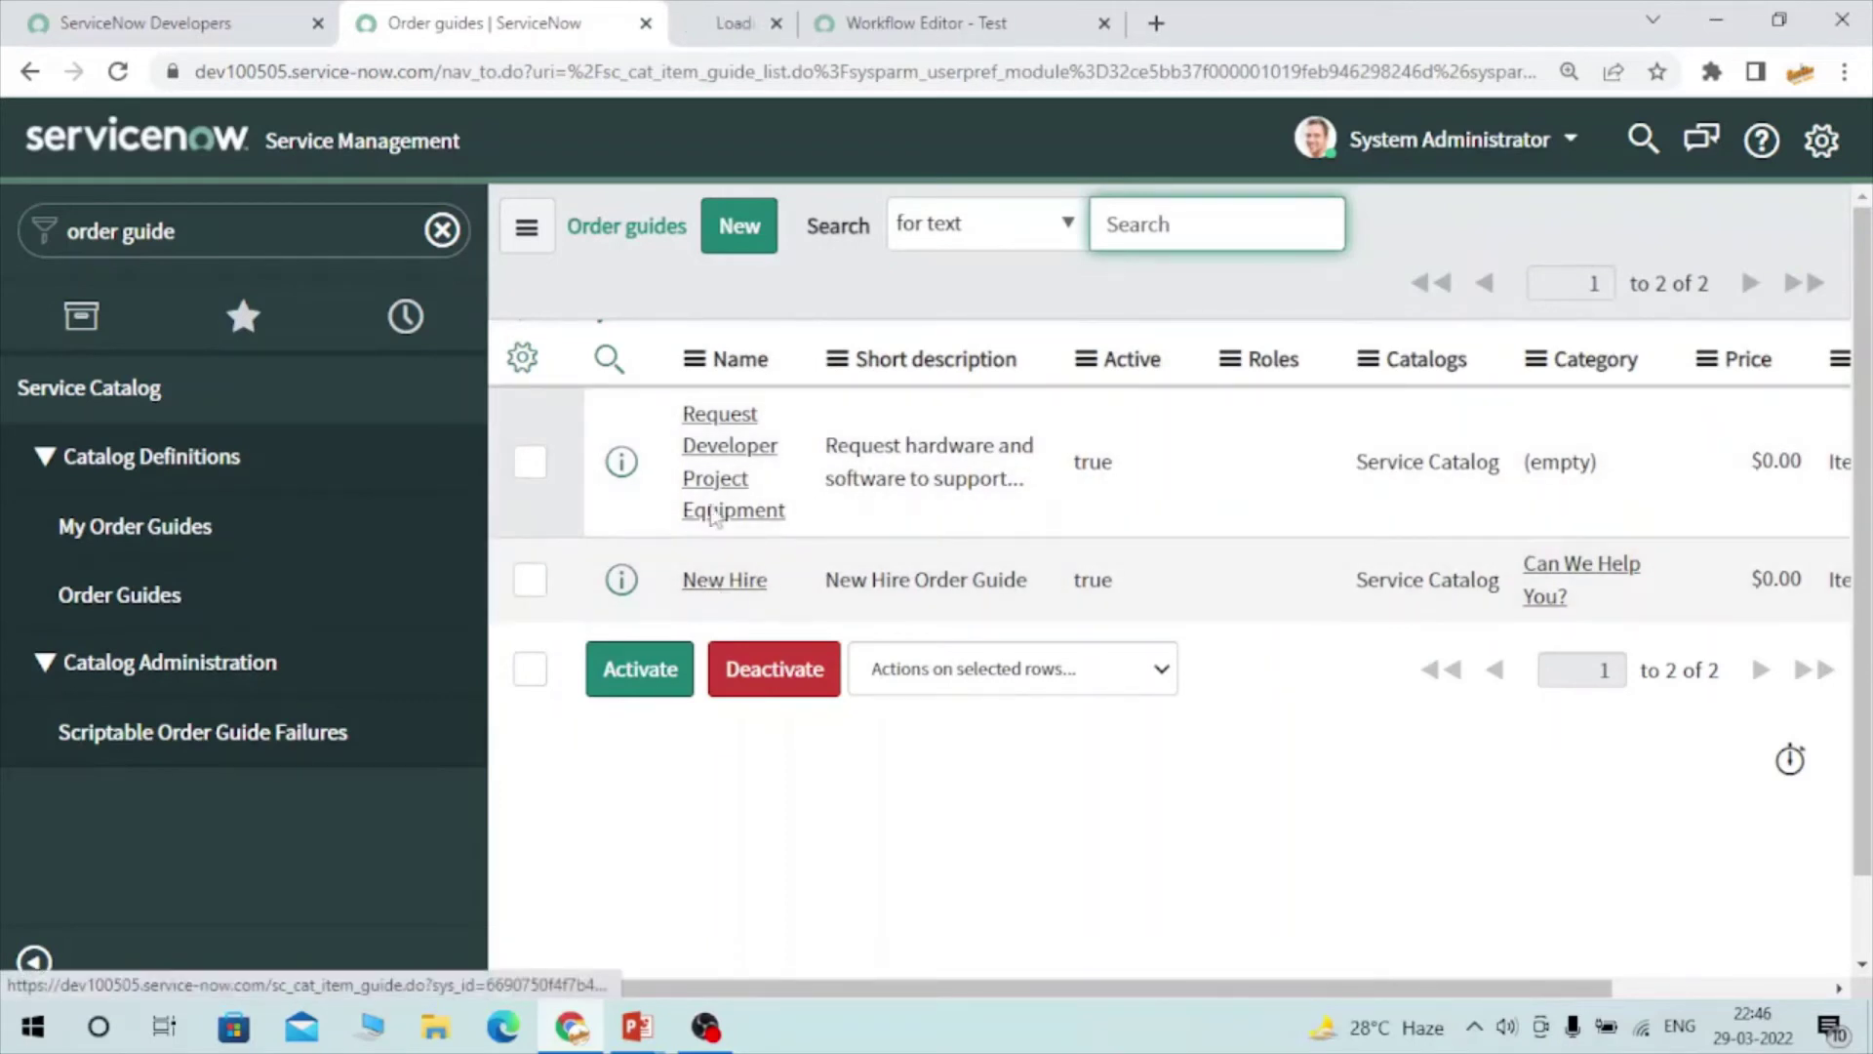
{"action": "left_click", "coordinate": [829, 14]}
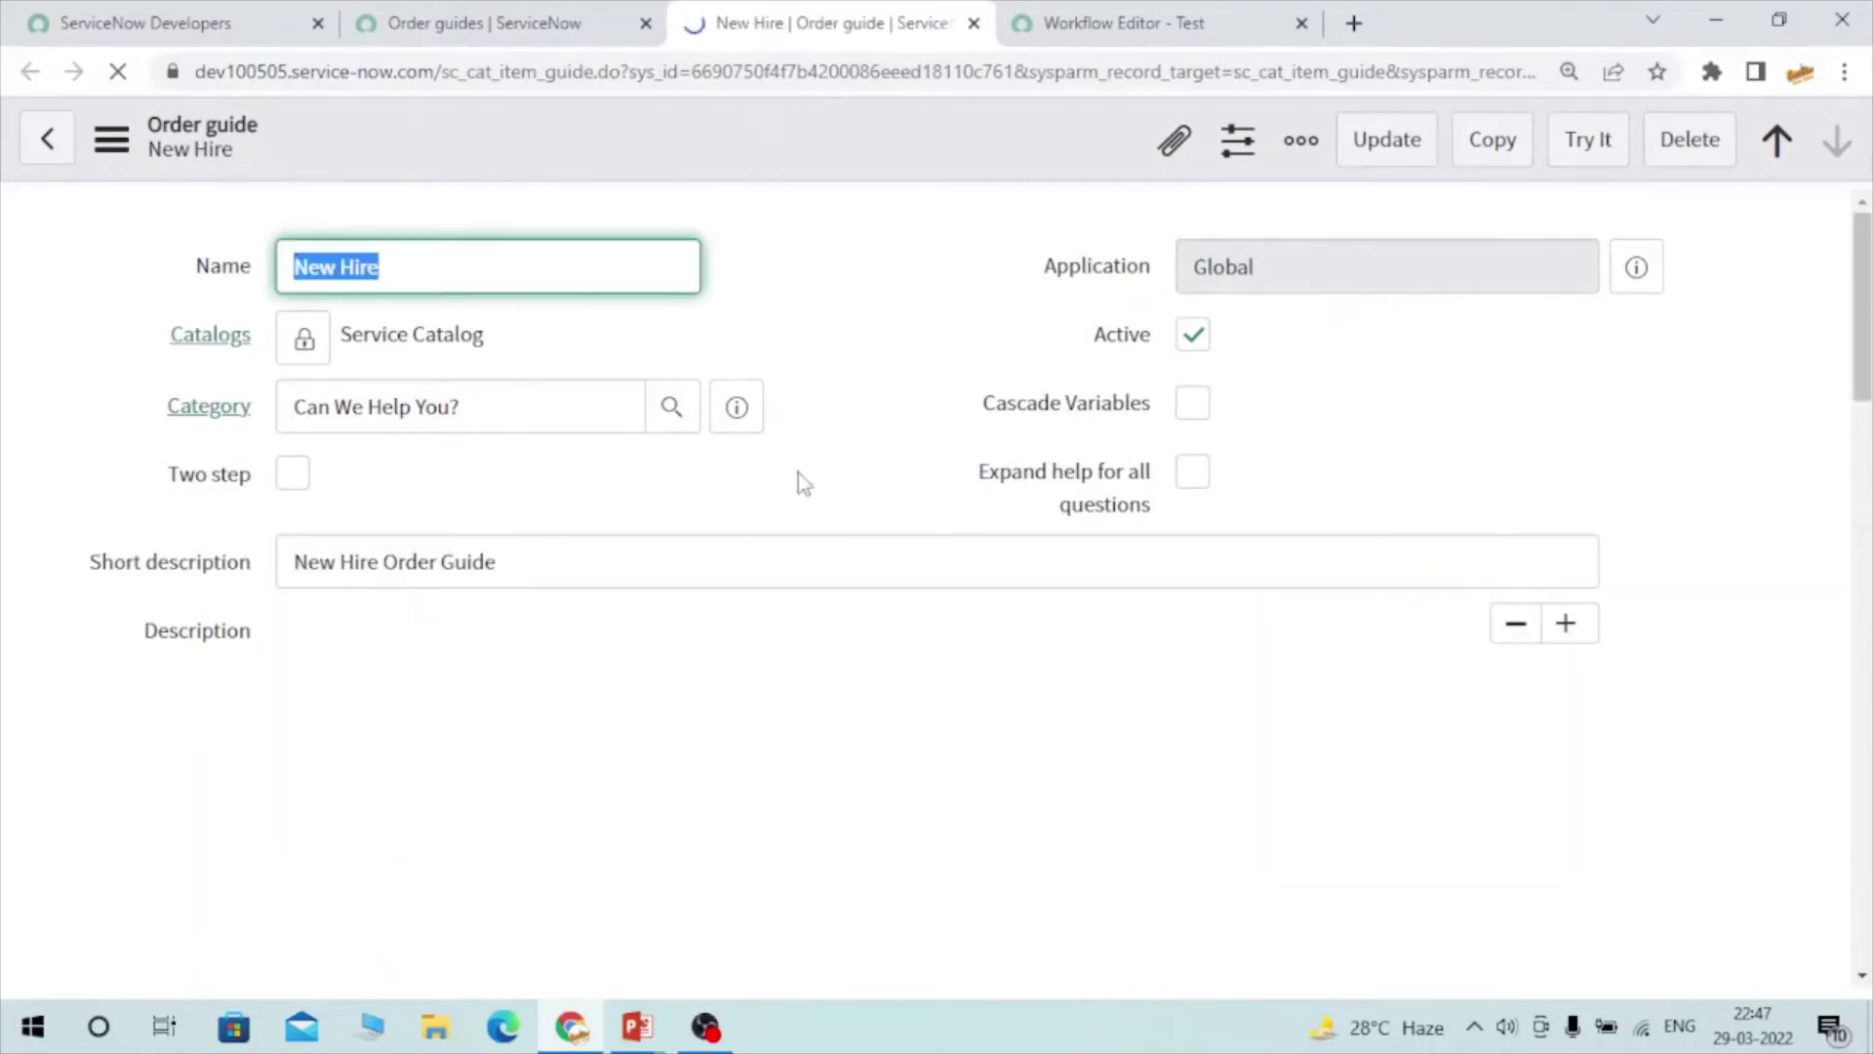
{"action": "scroll", "coordinate": [798, 473], "scroll_direction": "down", "scroll_amount": 6}
{"action": "scroll", "coordinate": [271, 577], "scroll_direction": "down", "scroll_amount": 15}
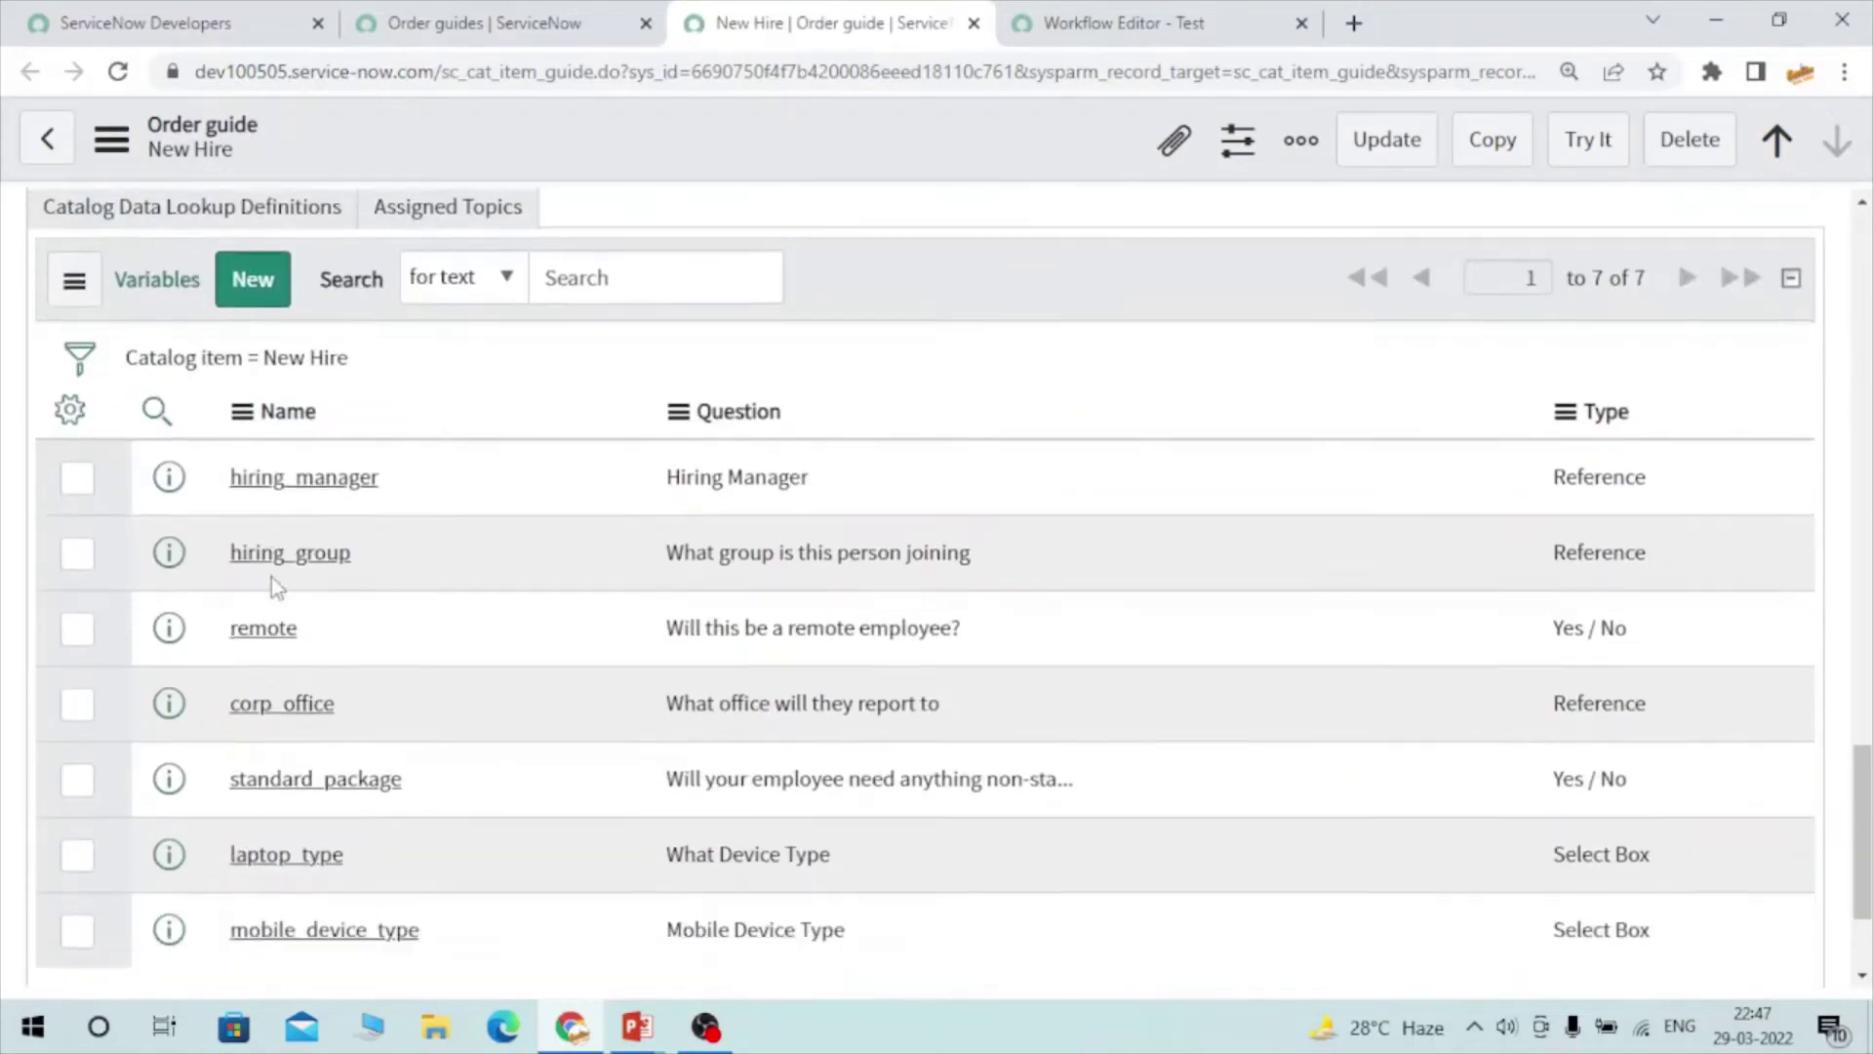
{"action": "scroll", "coordinate": [276, 585], "scroll_direction": "up", "scroll_amount": 3}
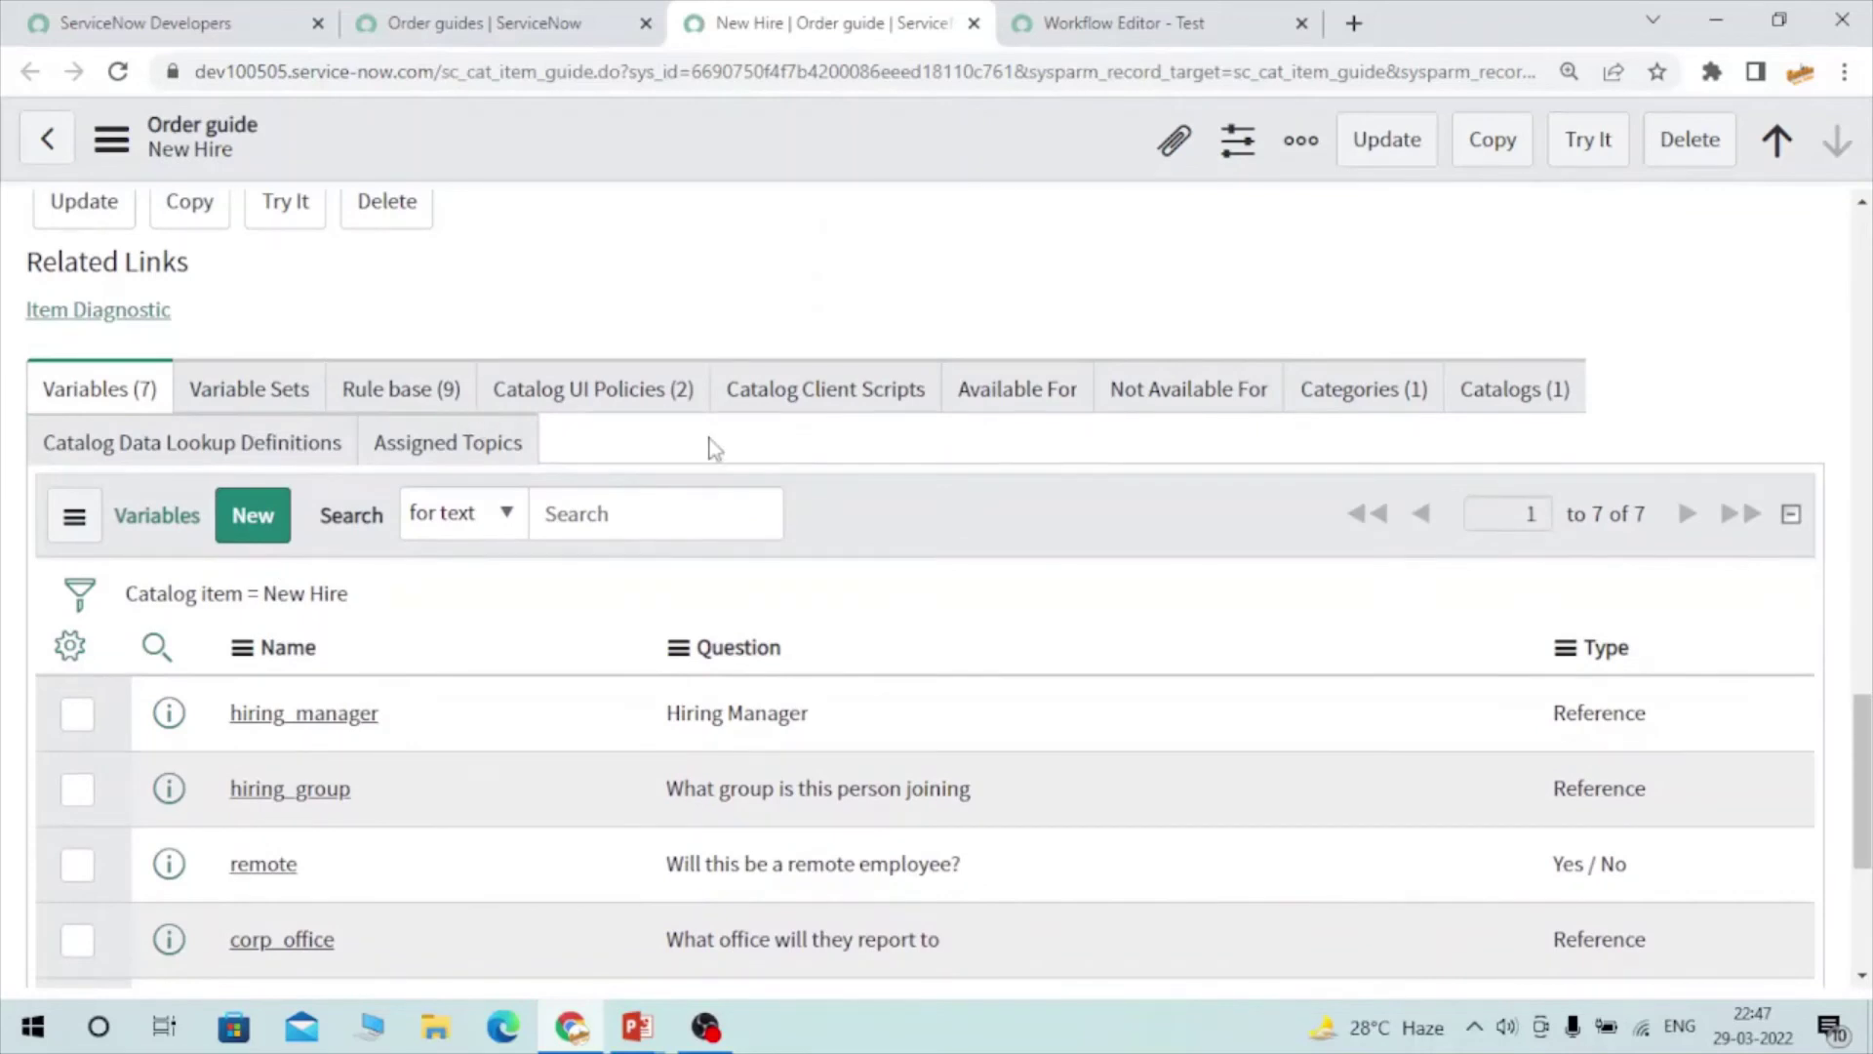
Show the New Hire guide's rule base and review the included items, from Standard Laptop to Desk Set Up
{"action": "left_click", "coordinate": [434, 410]}
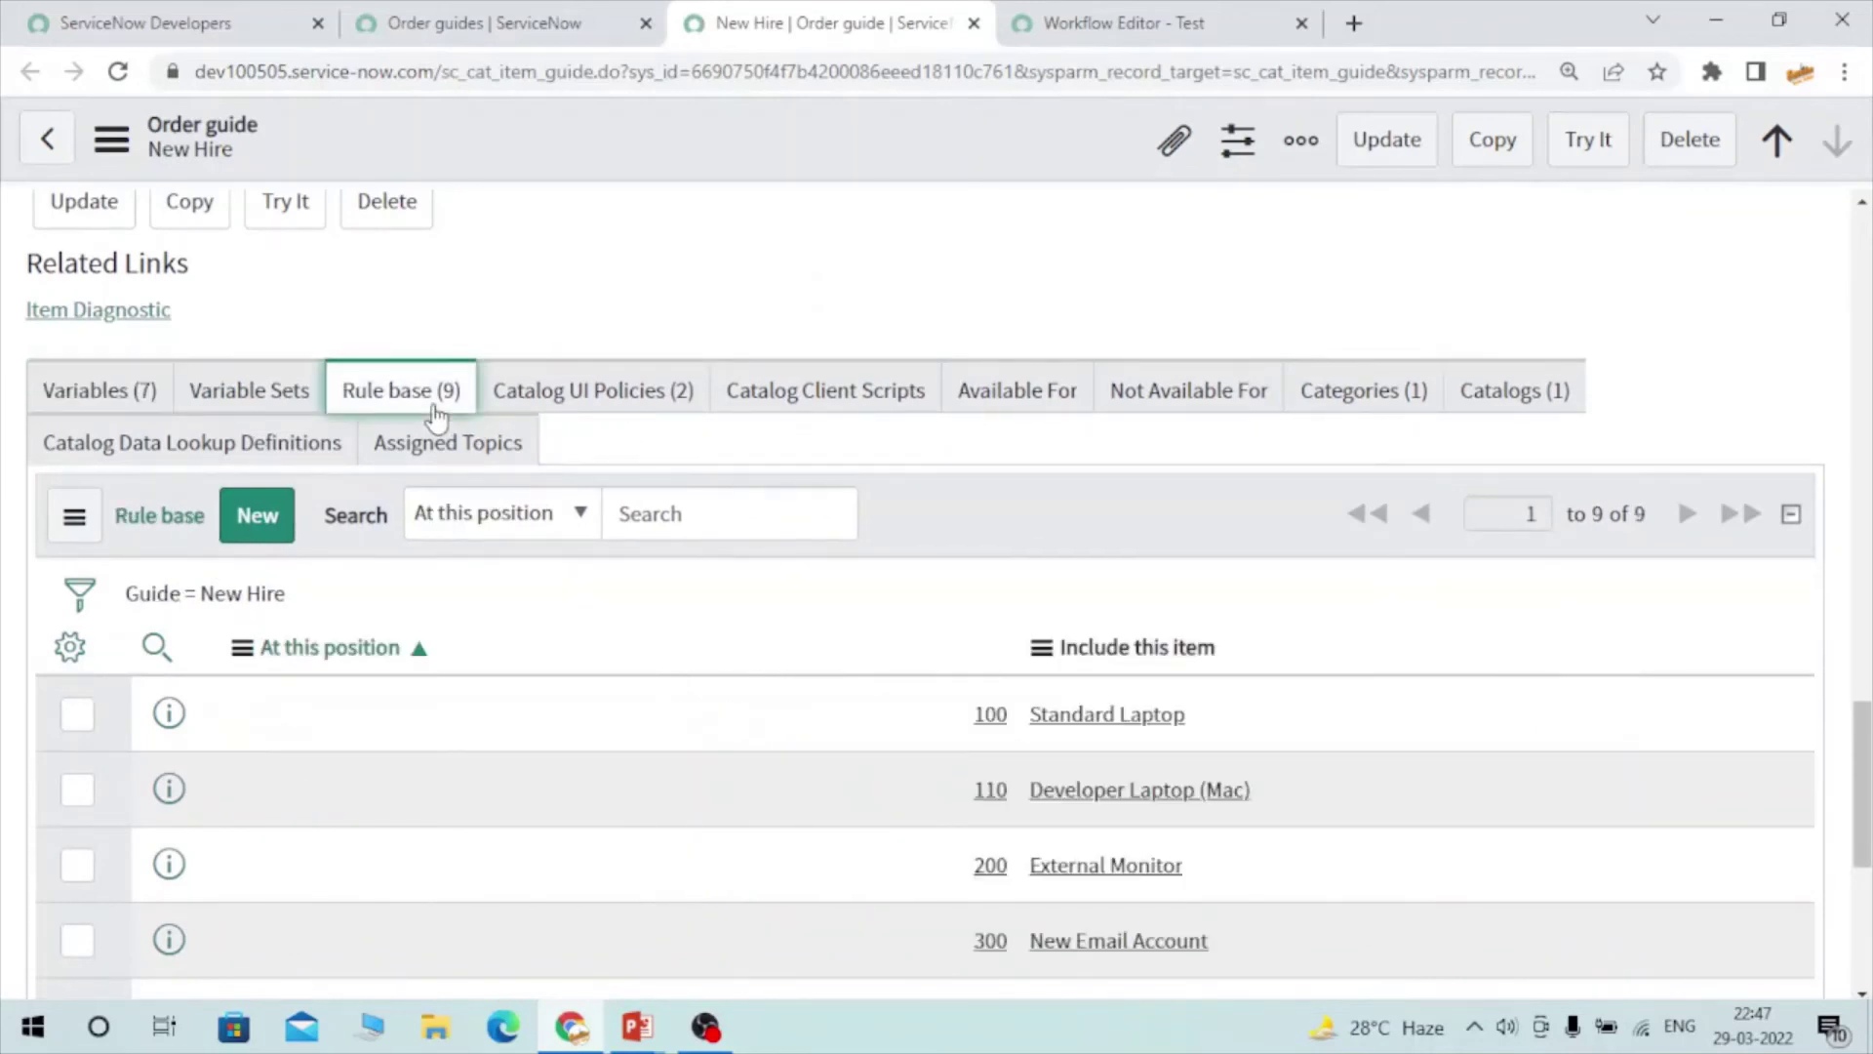
{"action": "scroll", "coordinate": [771, 710], "scroll_direction": "down", "scroll_amount": 1}
{"action": "scroll", "coordinate": [770, 711], "scroll_direction": "up", "scroll_amount": 2}
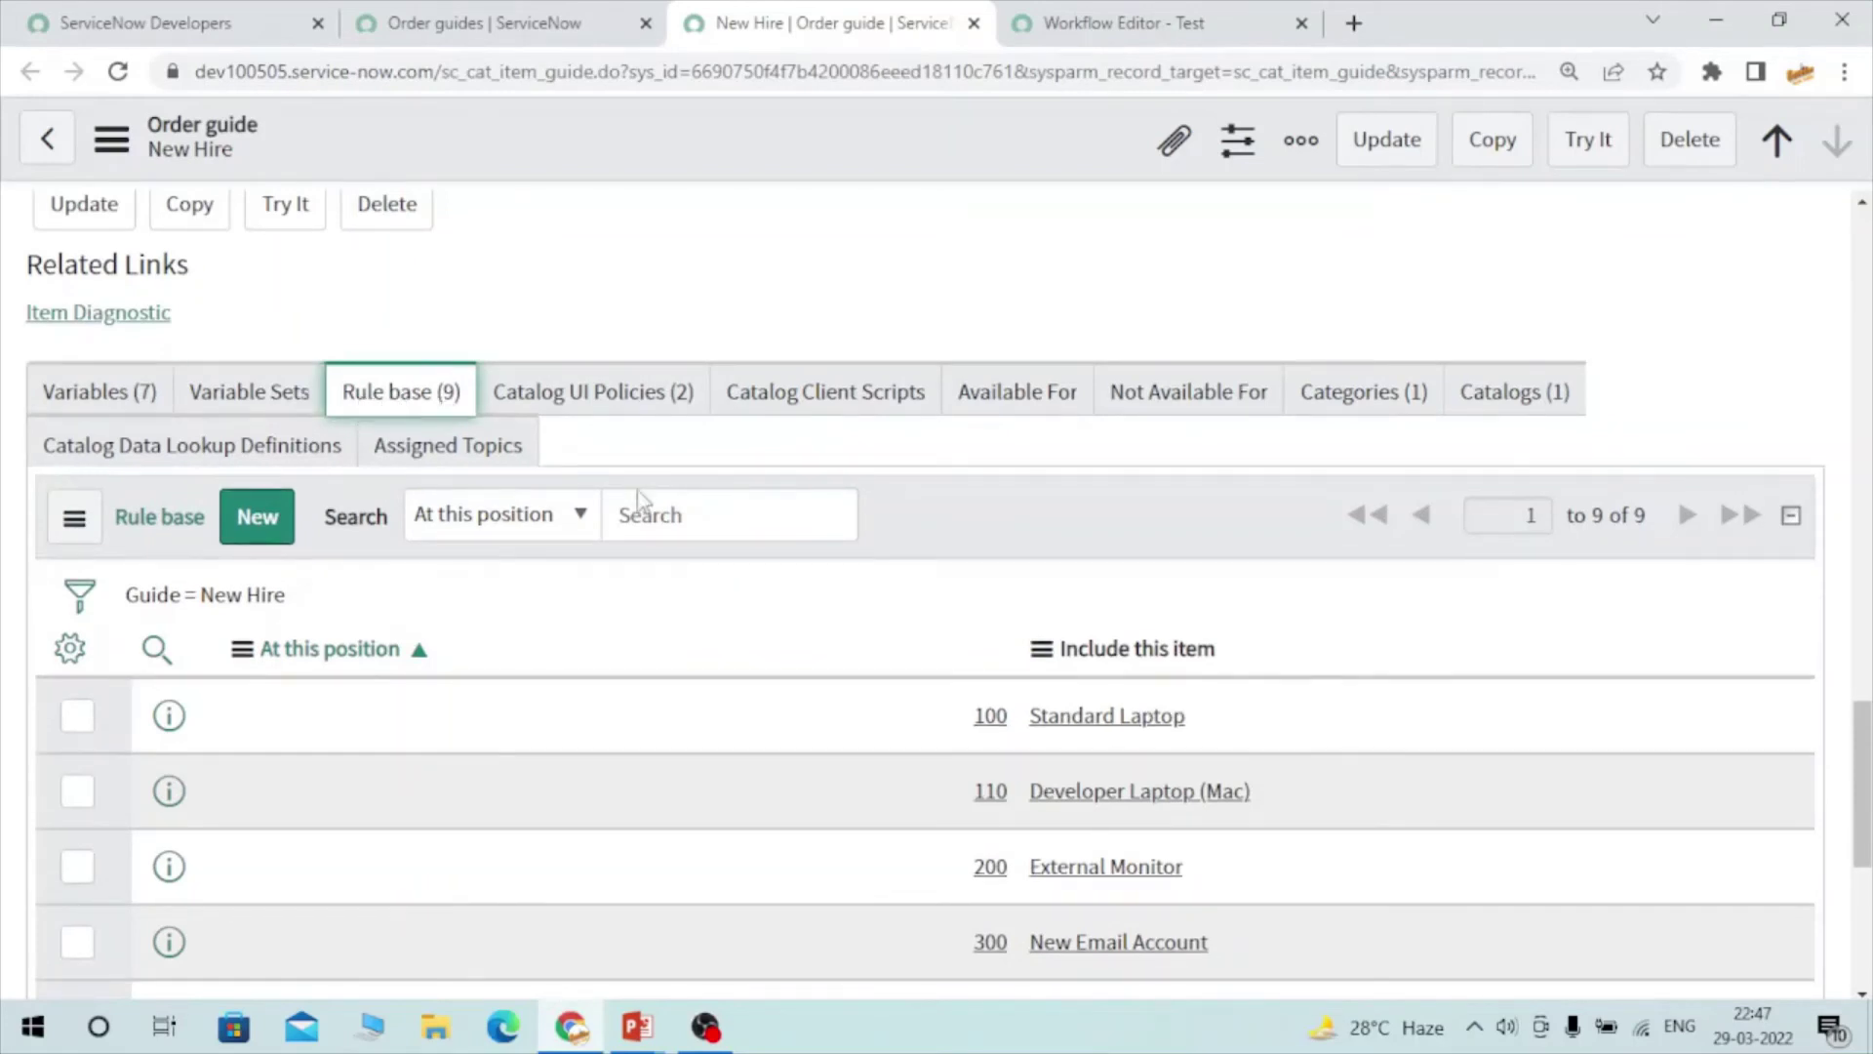
{"action": "scroll", "coordinate": [712, 516], "scroll_direction": "down", "scroll_amount": 1}
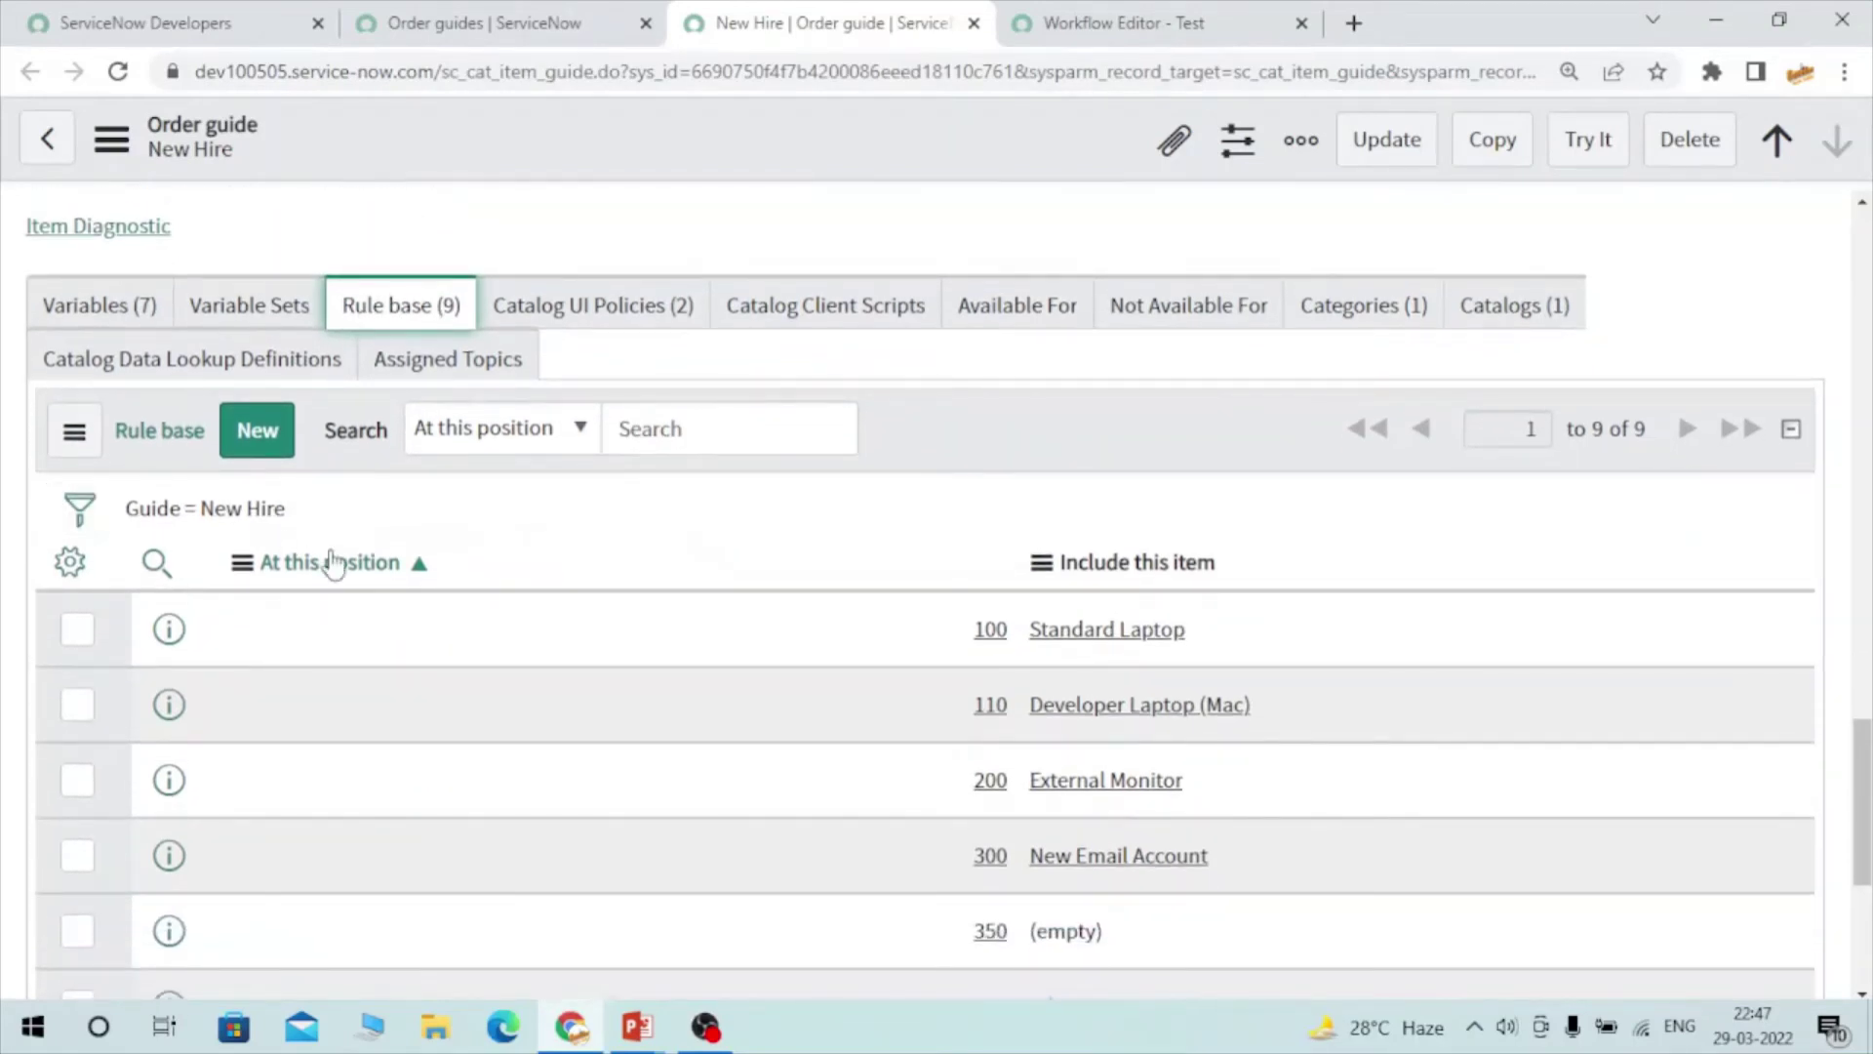
{"action": "scroll", "coordinate": [952, 552], "scroll_direction": "down", "scroll_amount": 1}
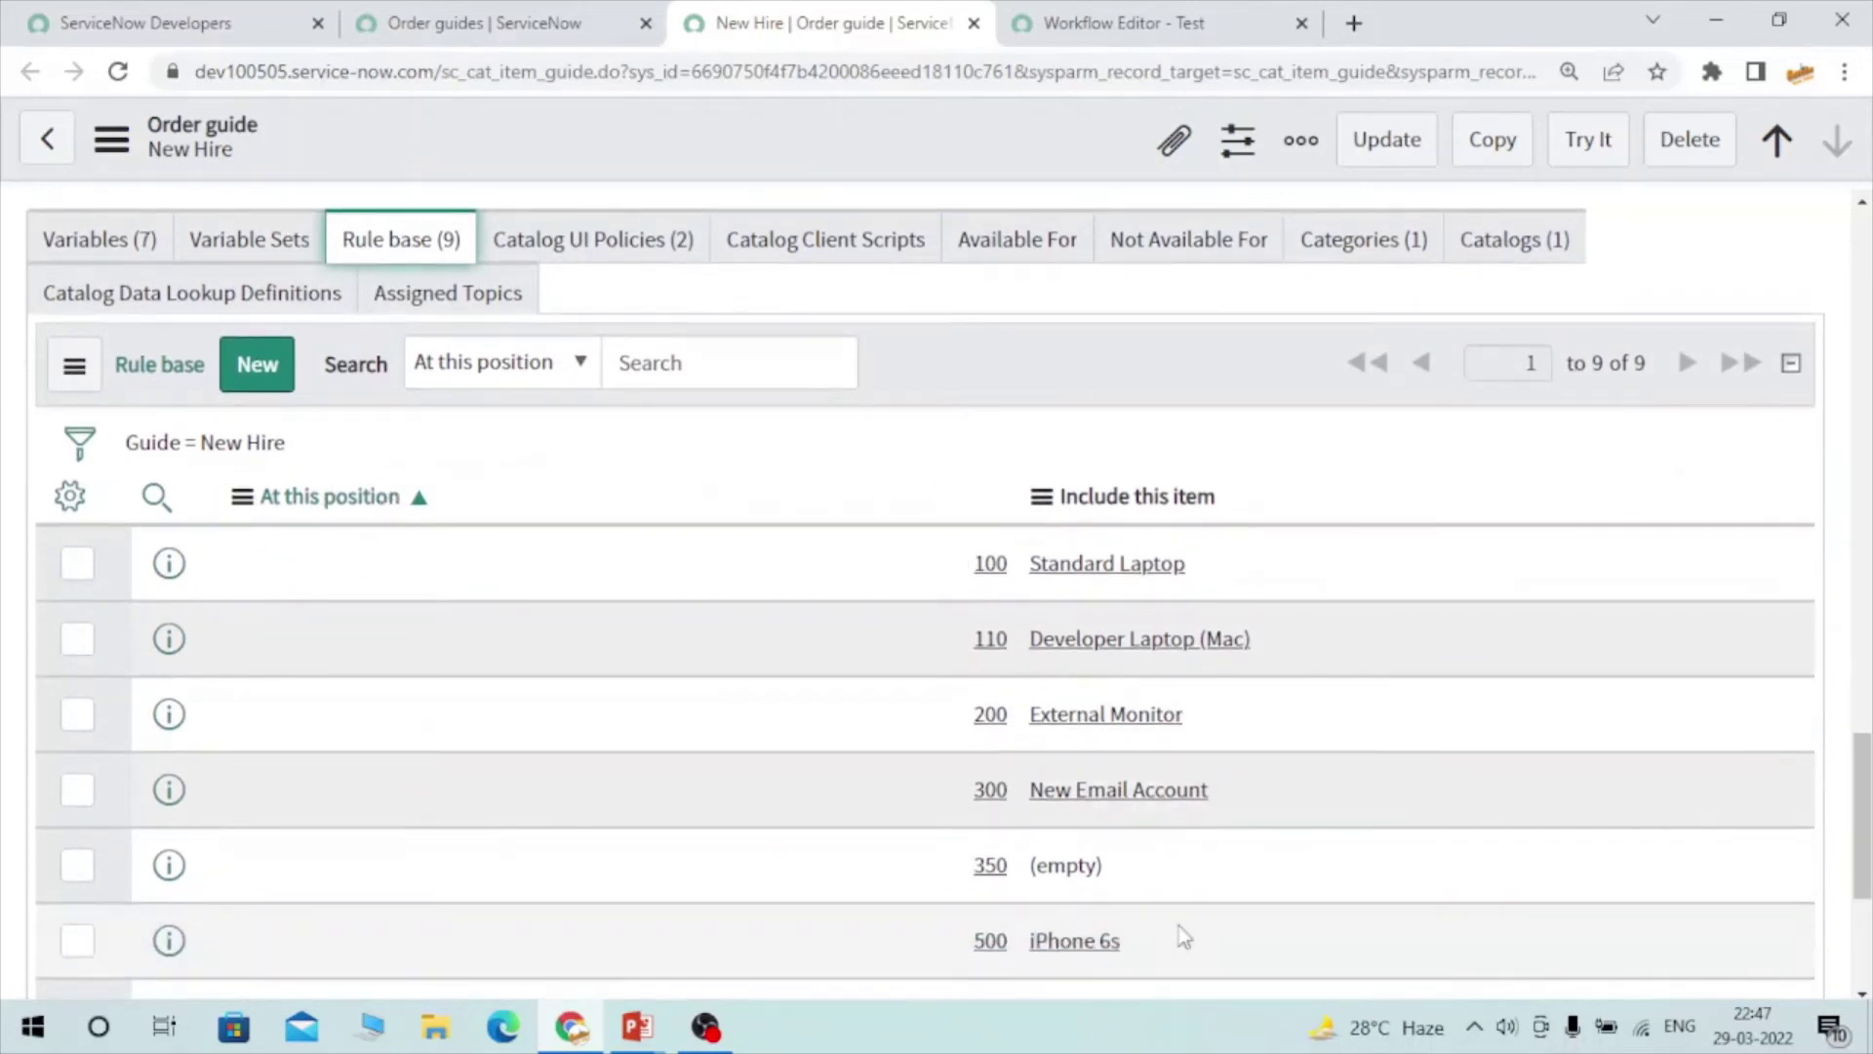
{"action": "scroll", "coordinate": [1183, 935], "scroll_direction": "down", "scroll_amount": 1}
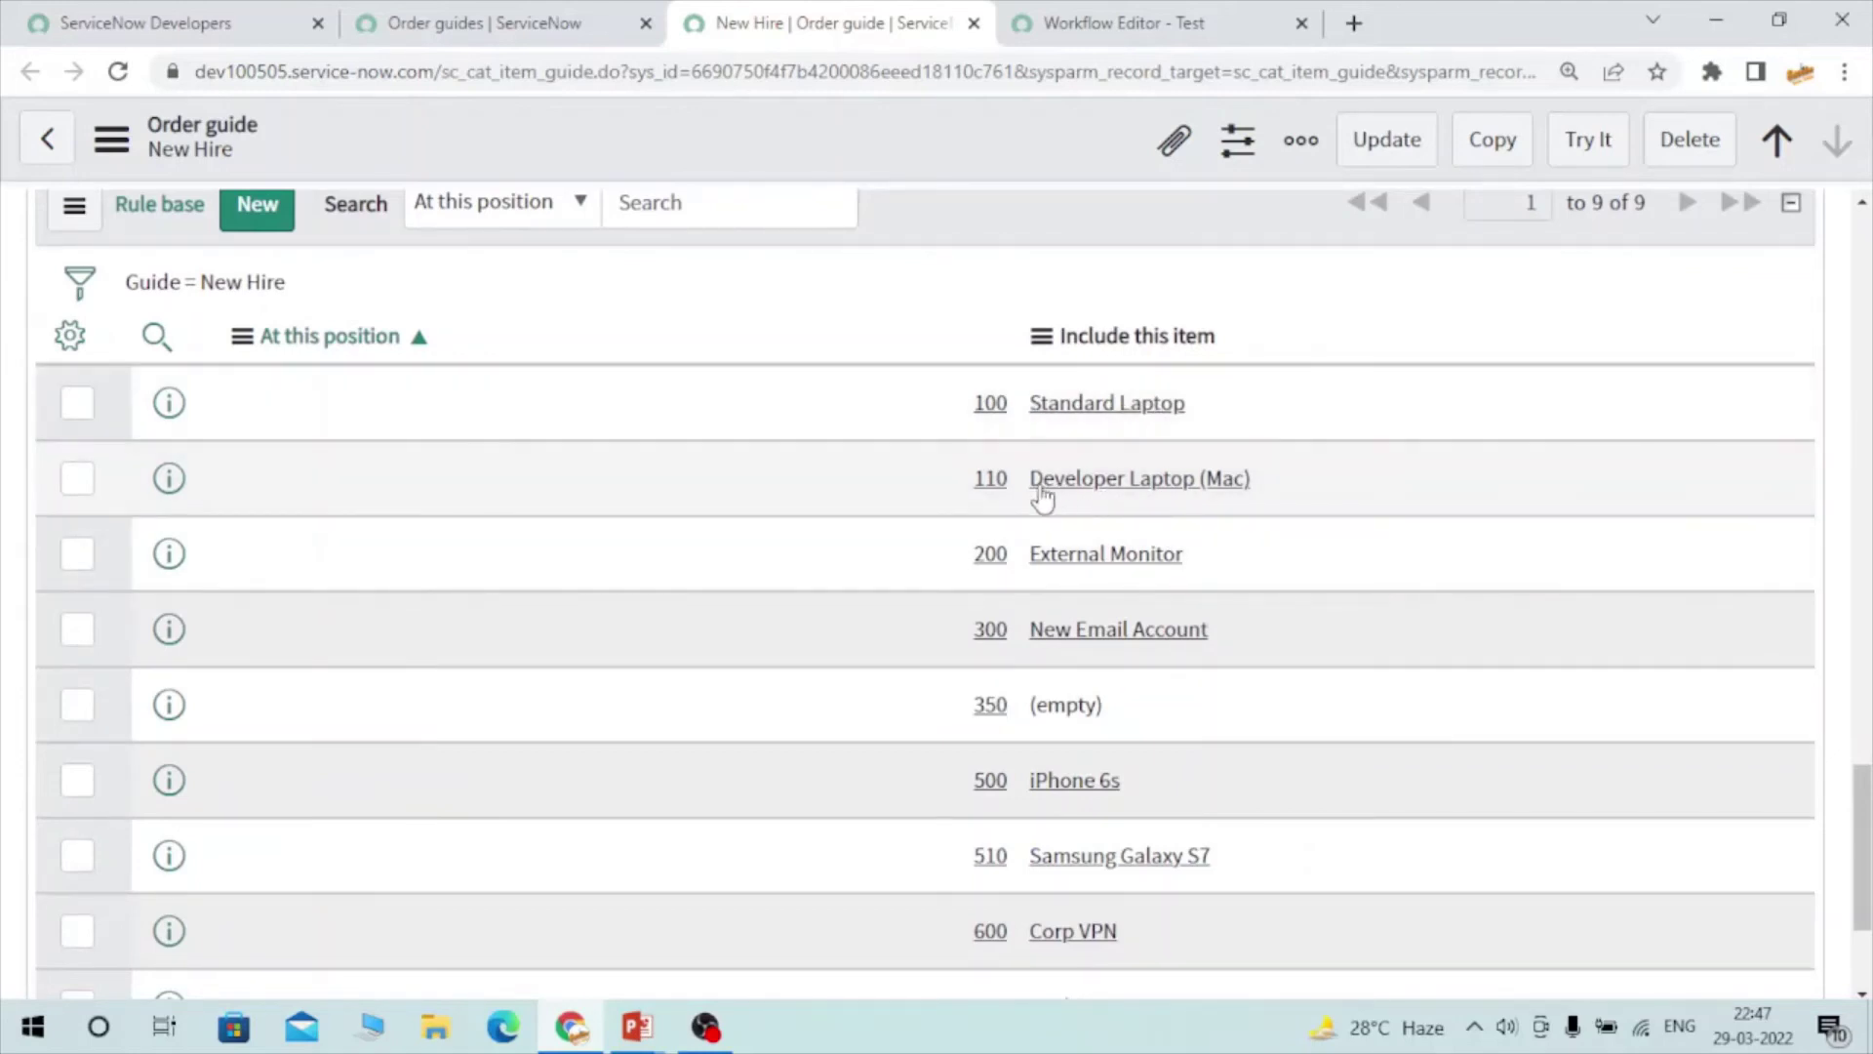
{"action": "scroll", "coordinate": [1204, 654], "scroll_direction": "down", "scroll_amount": 2}
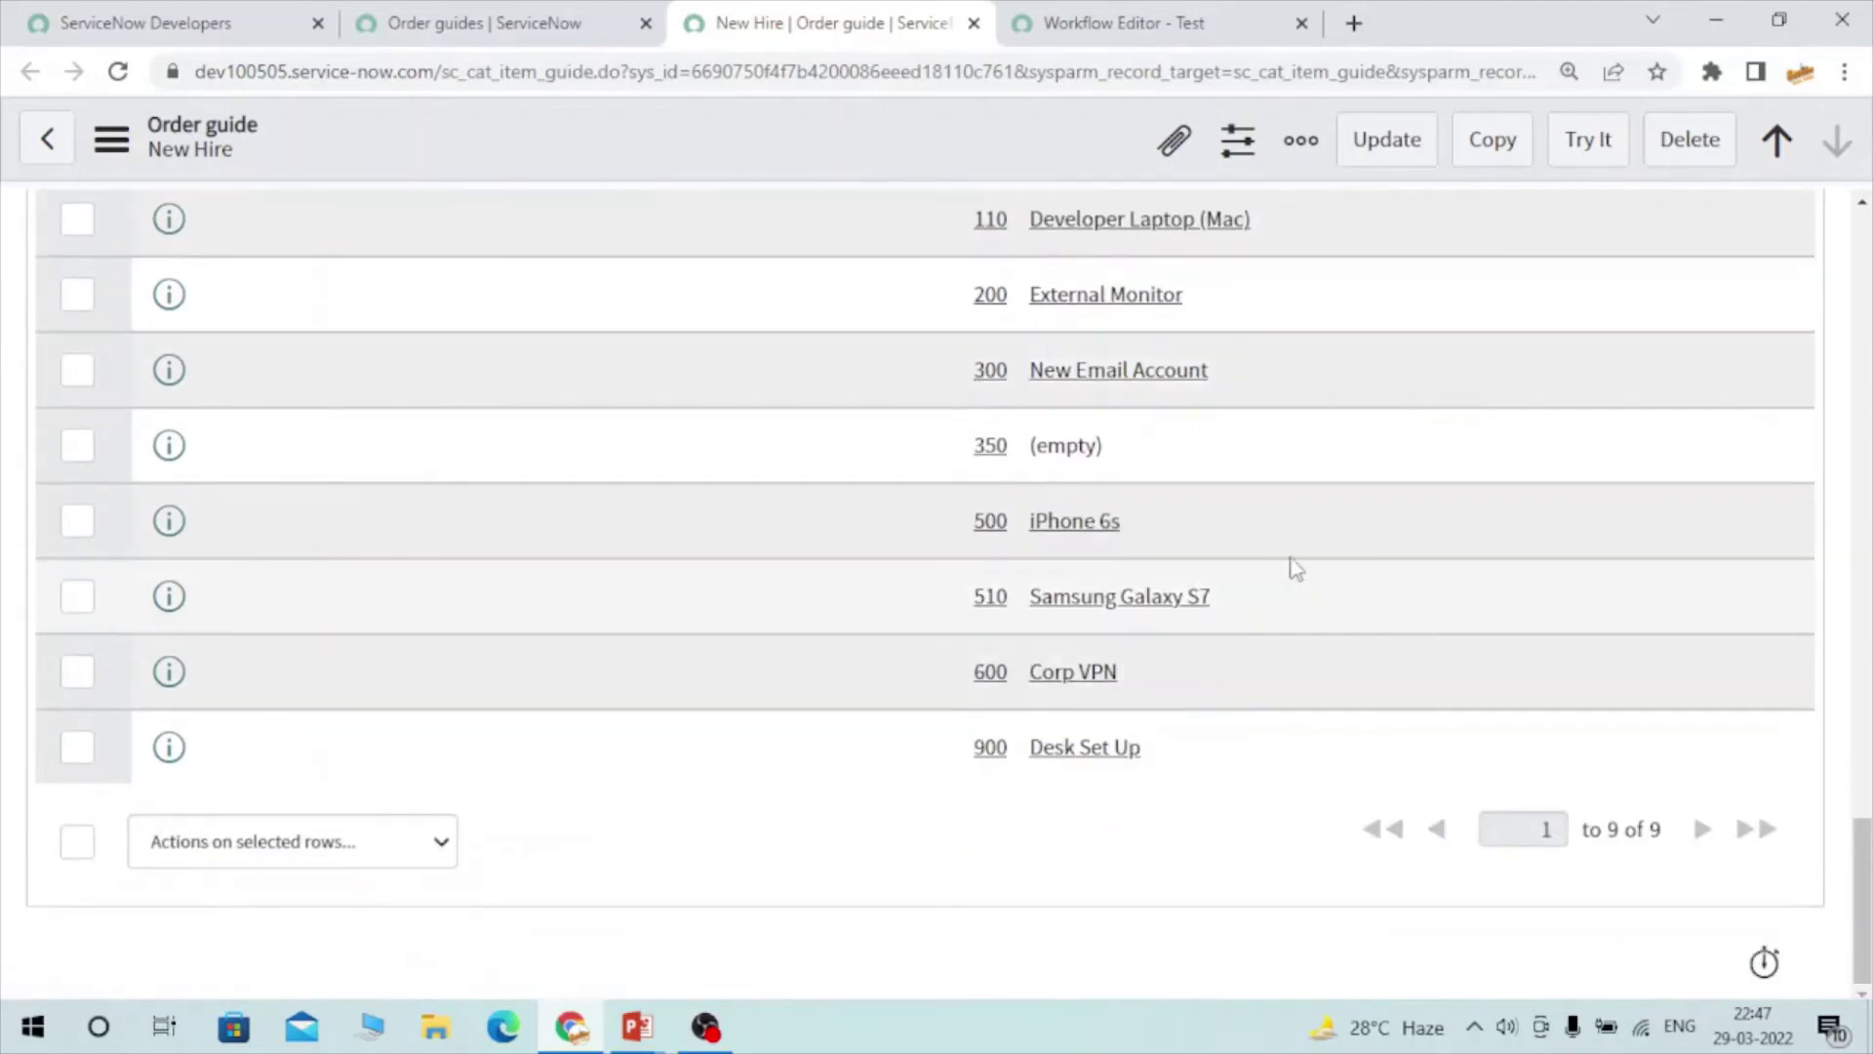
Compare the New Hire guide's general details with its rule base items, and open the Try It preview
{"action": "scroll", "coordinate": [981, 648], "scroll_direction": "up", "scroll_amount": 15}
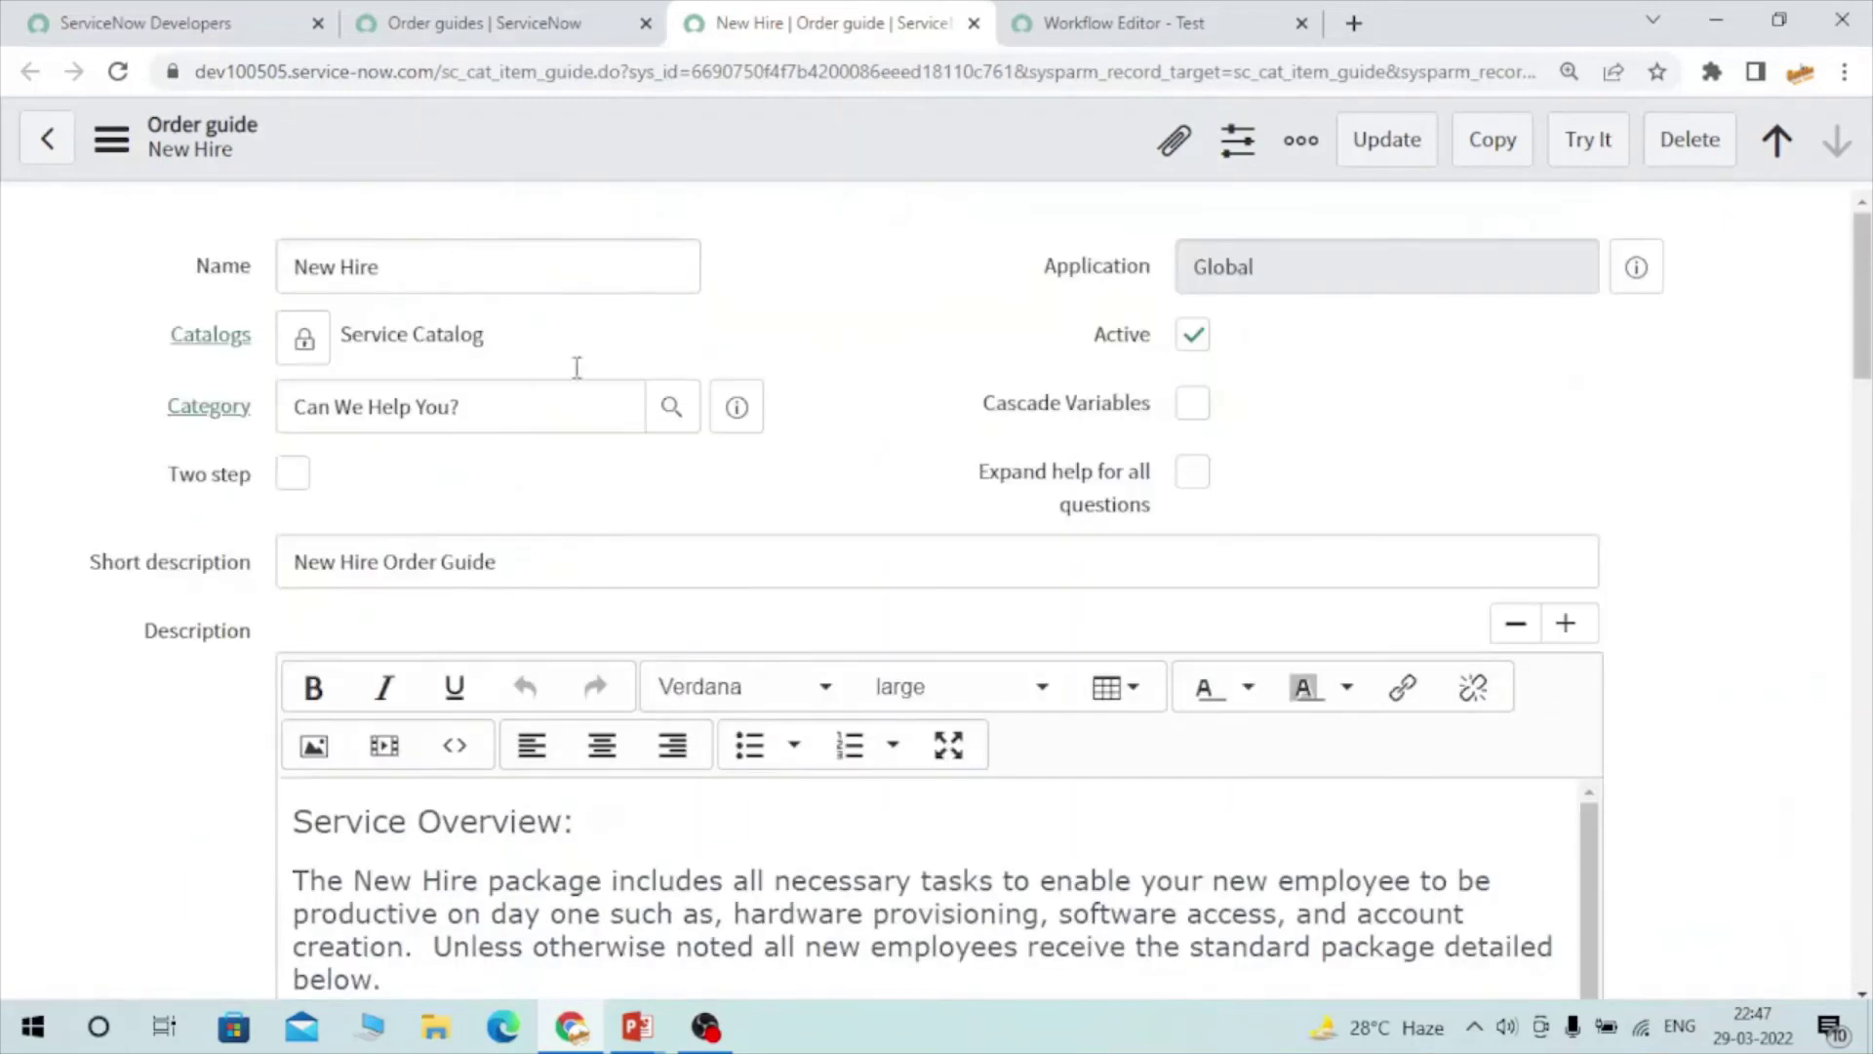
{"action": "scroll", "coordinate": [824, 537], "scroll_direction": "down", "scroll_amount": 15}
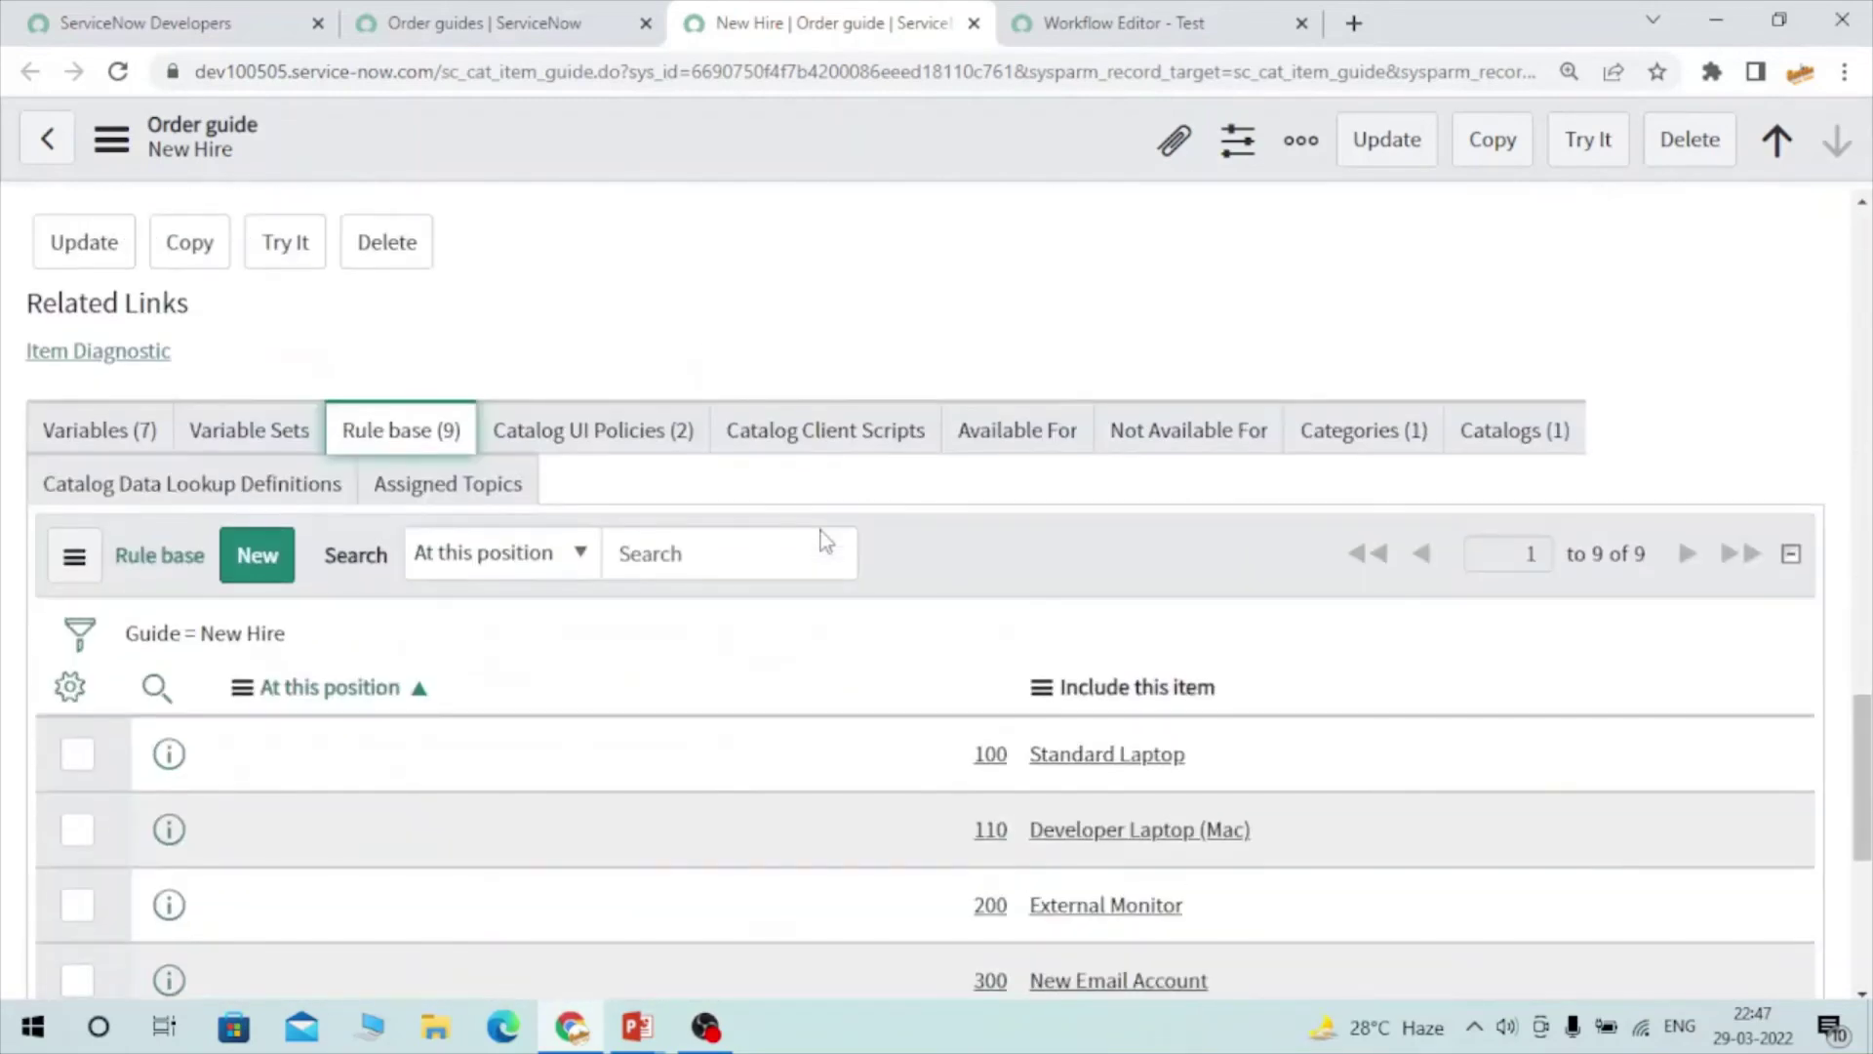
{"action": "scroll", "coordinate": [586, 711], "scroll_direction": "down", "scroll_amount": 1}
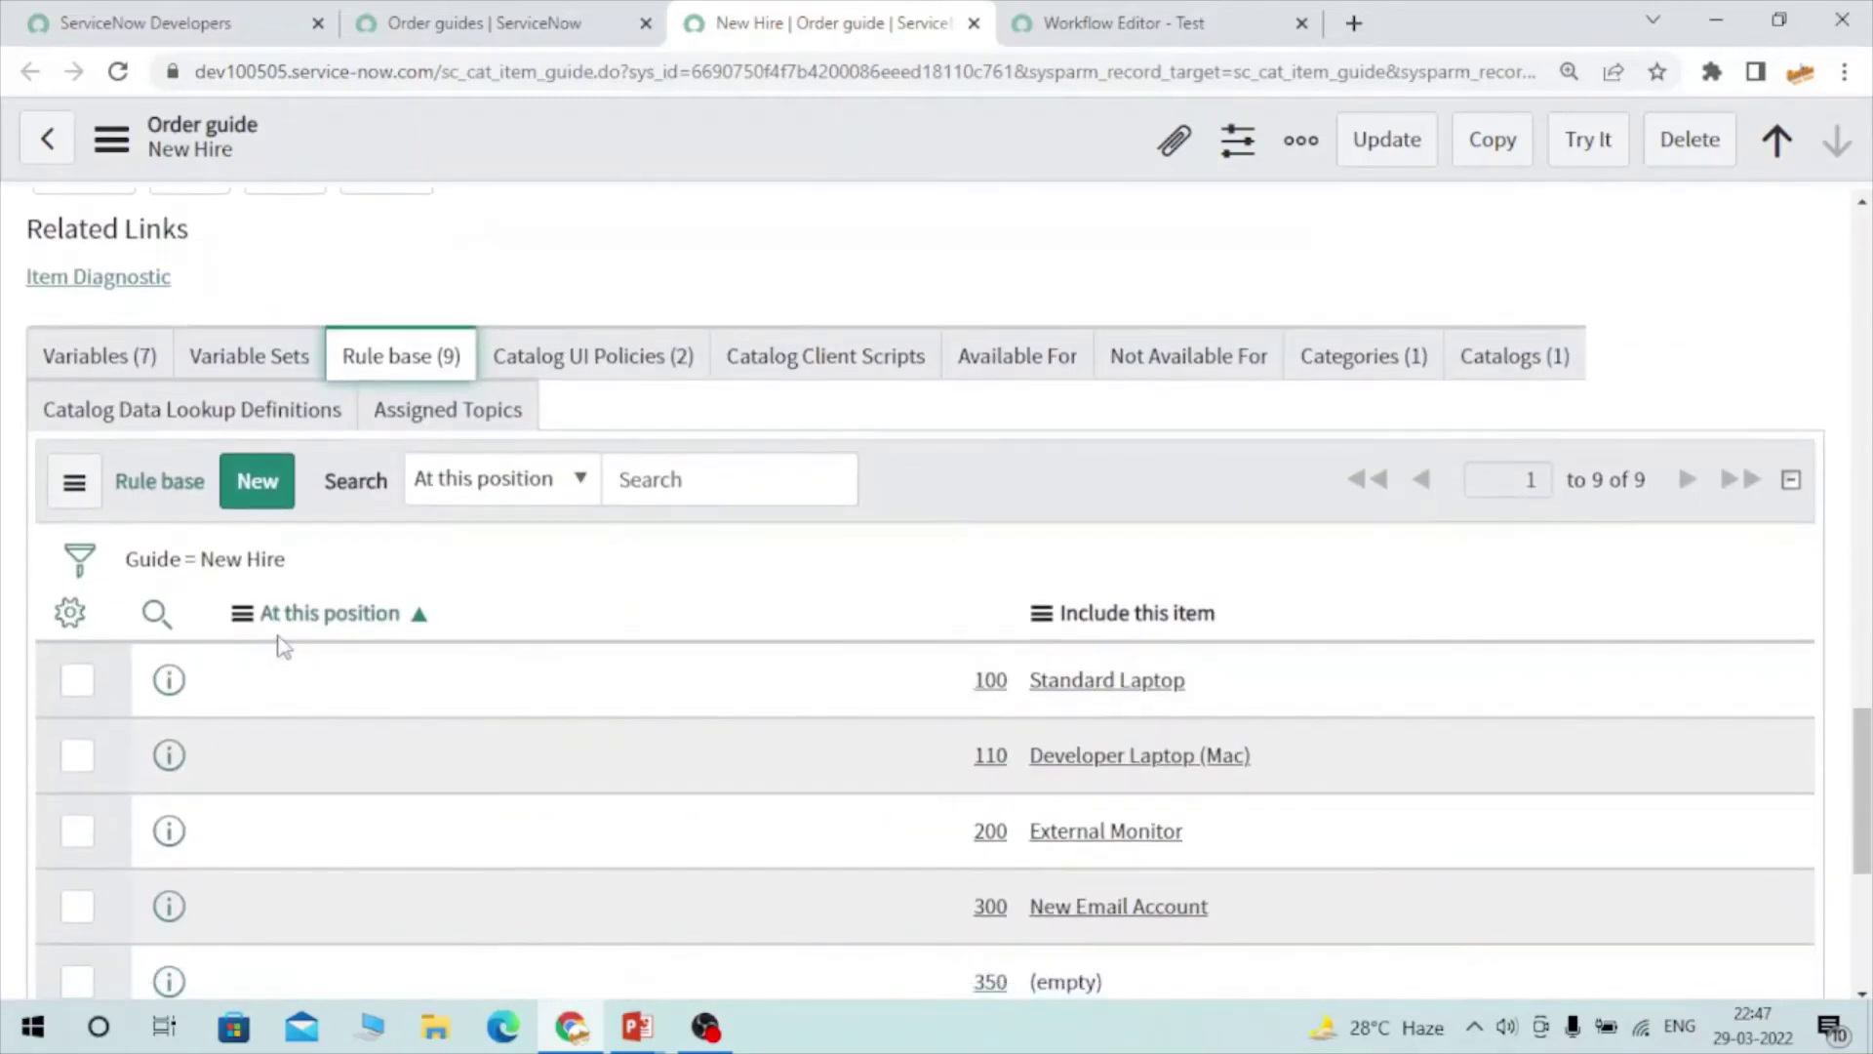
{"action": "scroll", "coordinate": [952, 770], "scroll_direction": "down", "scroll_amount": 4}
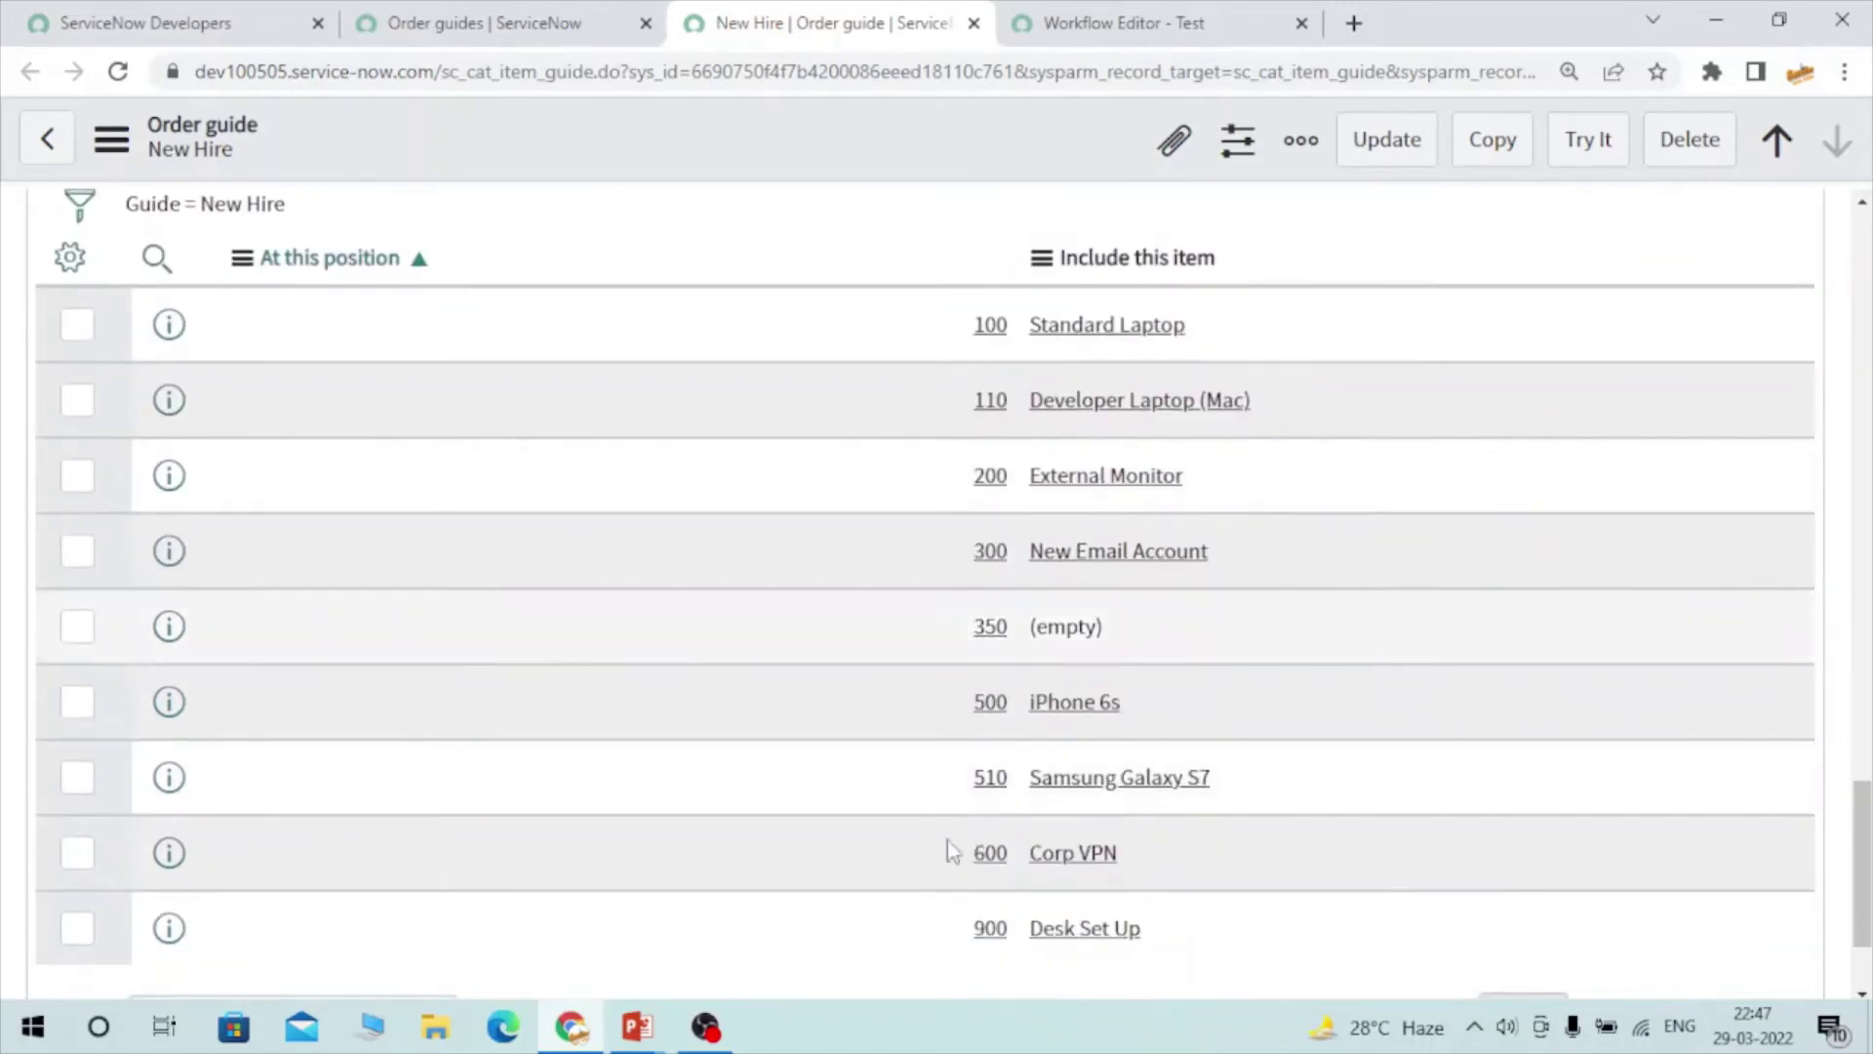
{"action": "scroll", "coordinate": [997, 766], "scroll_direction": "up", "scroll_amount": 5}
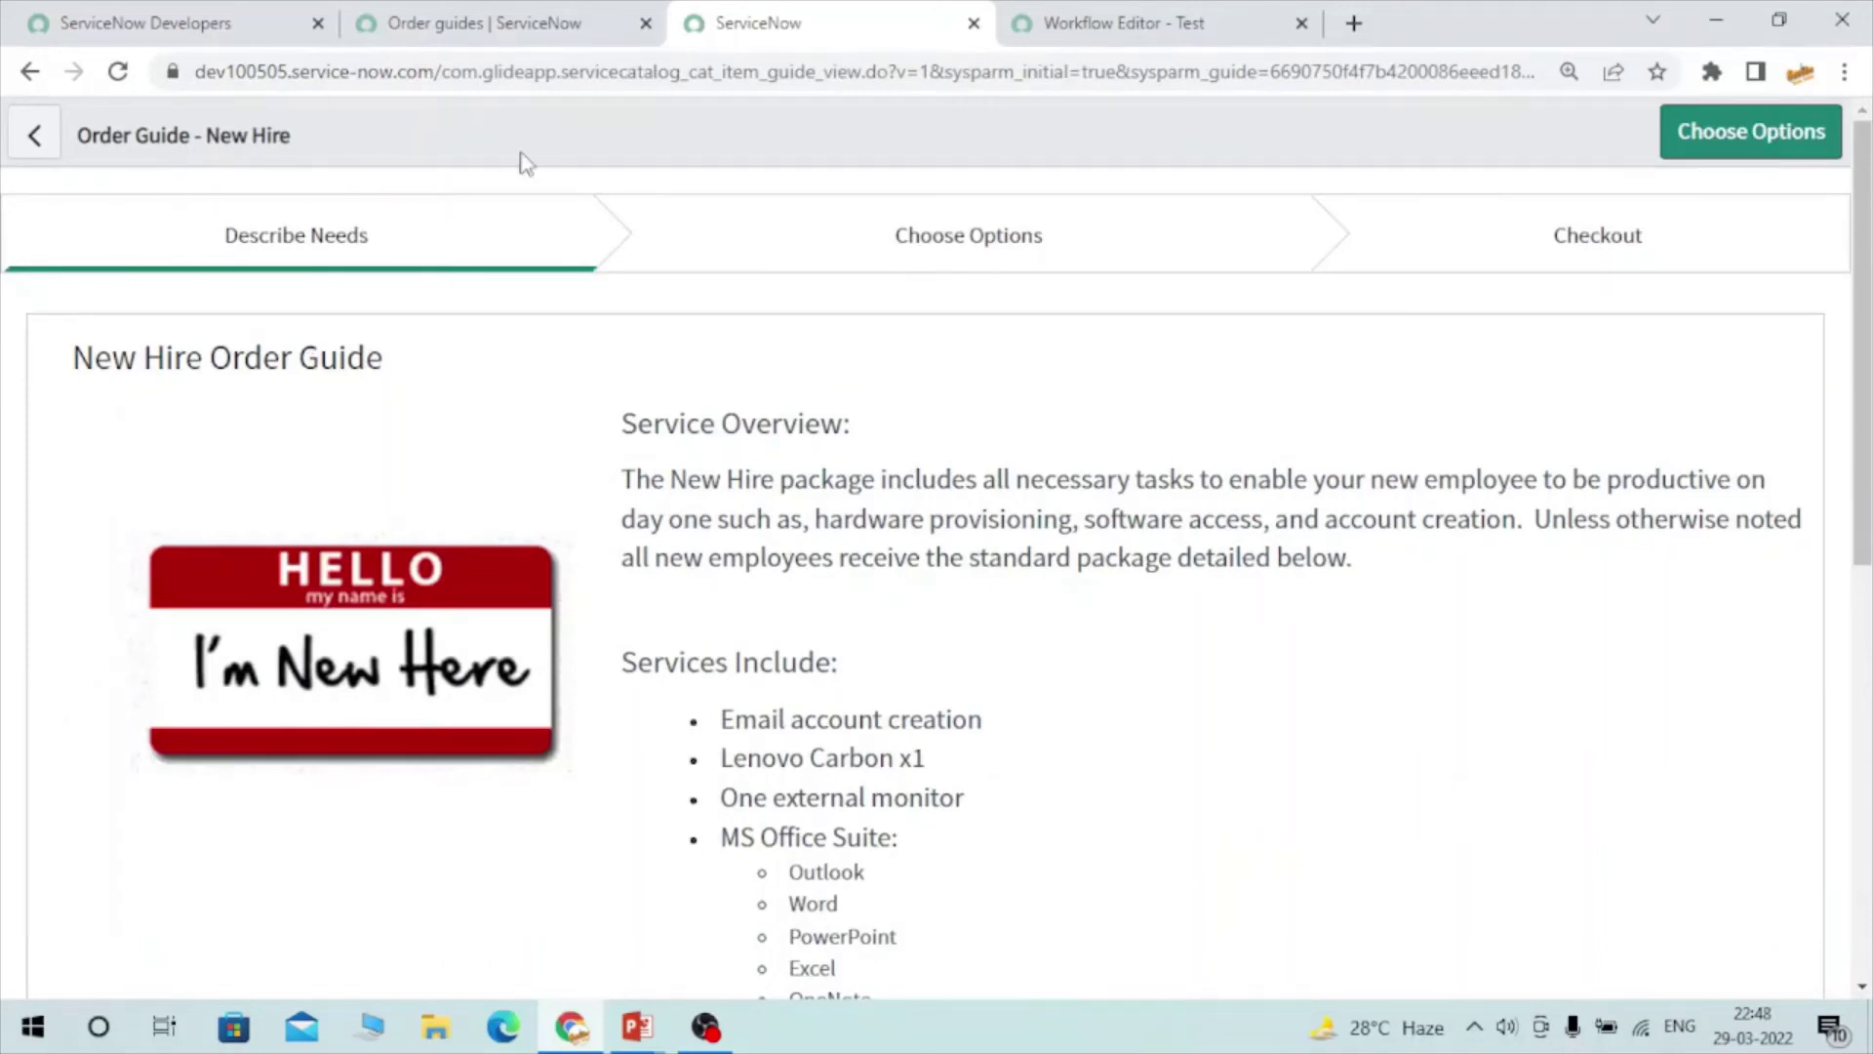
Reopen the New Hire record from the order guides list in another browser tab and re-examine its rule base items and general details
{"action": "left_click", "coordinate": [472, 22]}
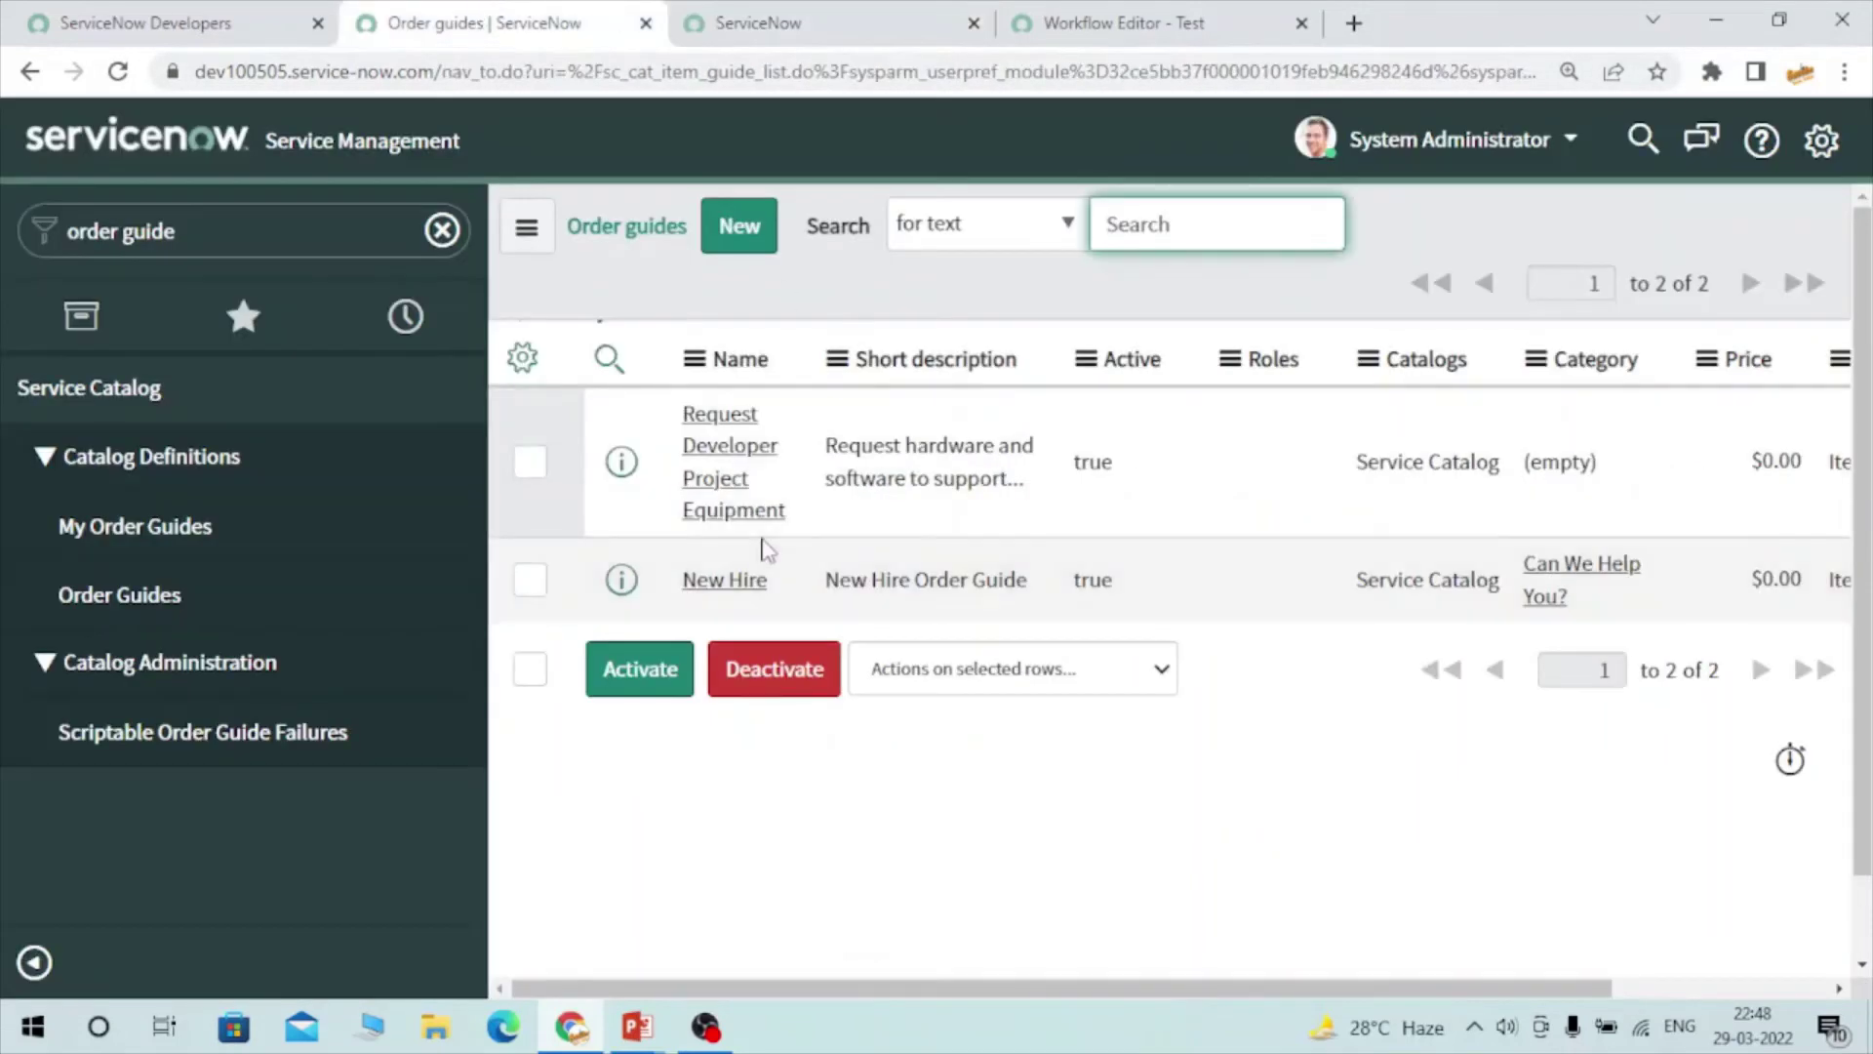
{"action": "middle_click", "coordinate": [733, 586]}
{"action": "left_click", "coordinate": [1100, 14]}
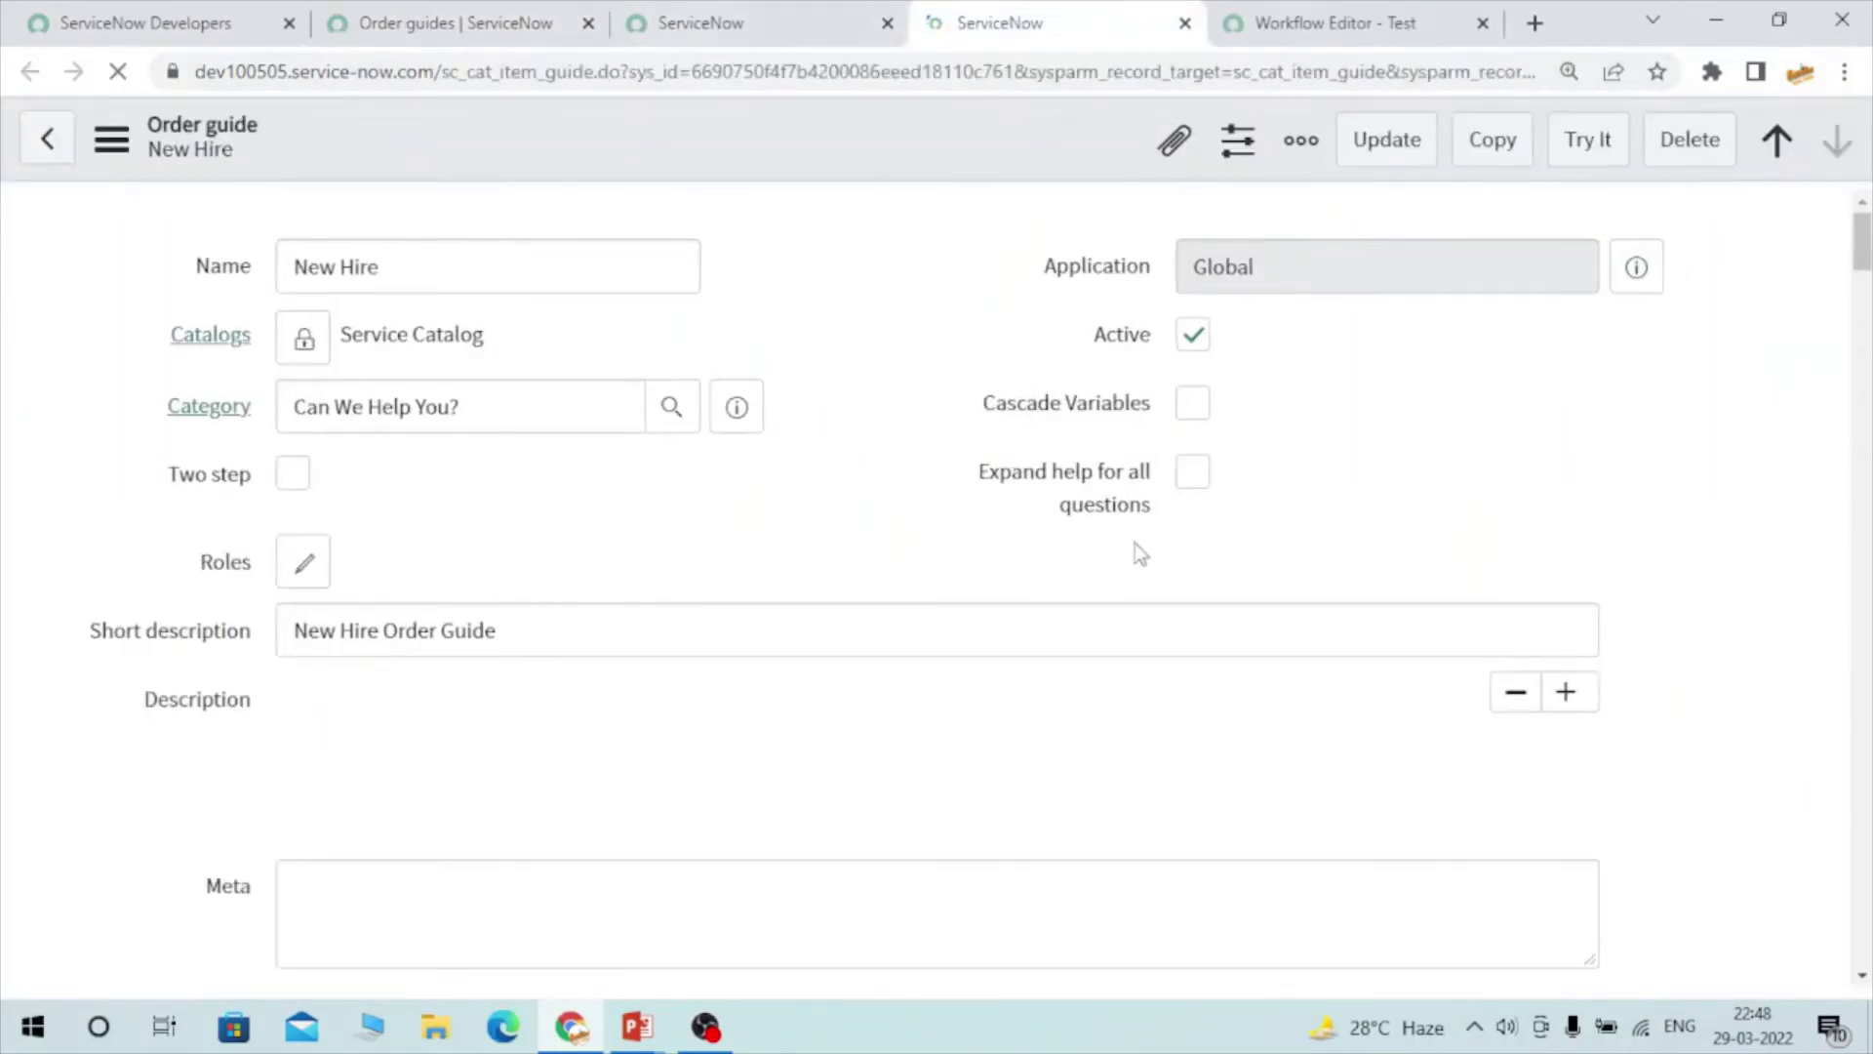
{"action": "scroll", "coordinate": [1040, 595], "scroll_direction": "down", "scroll_amount": 2}
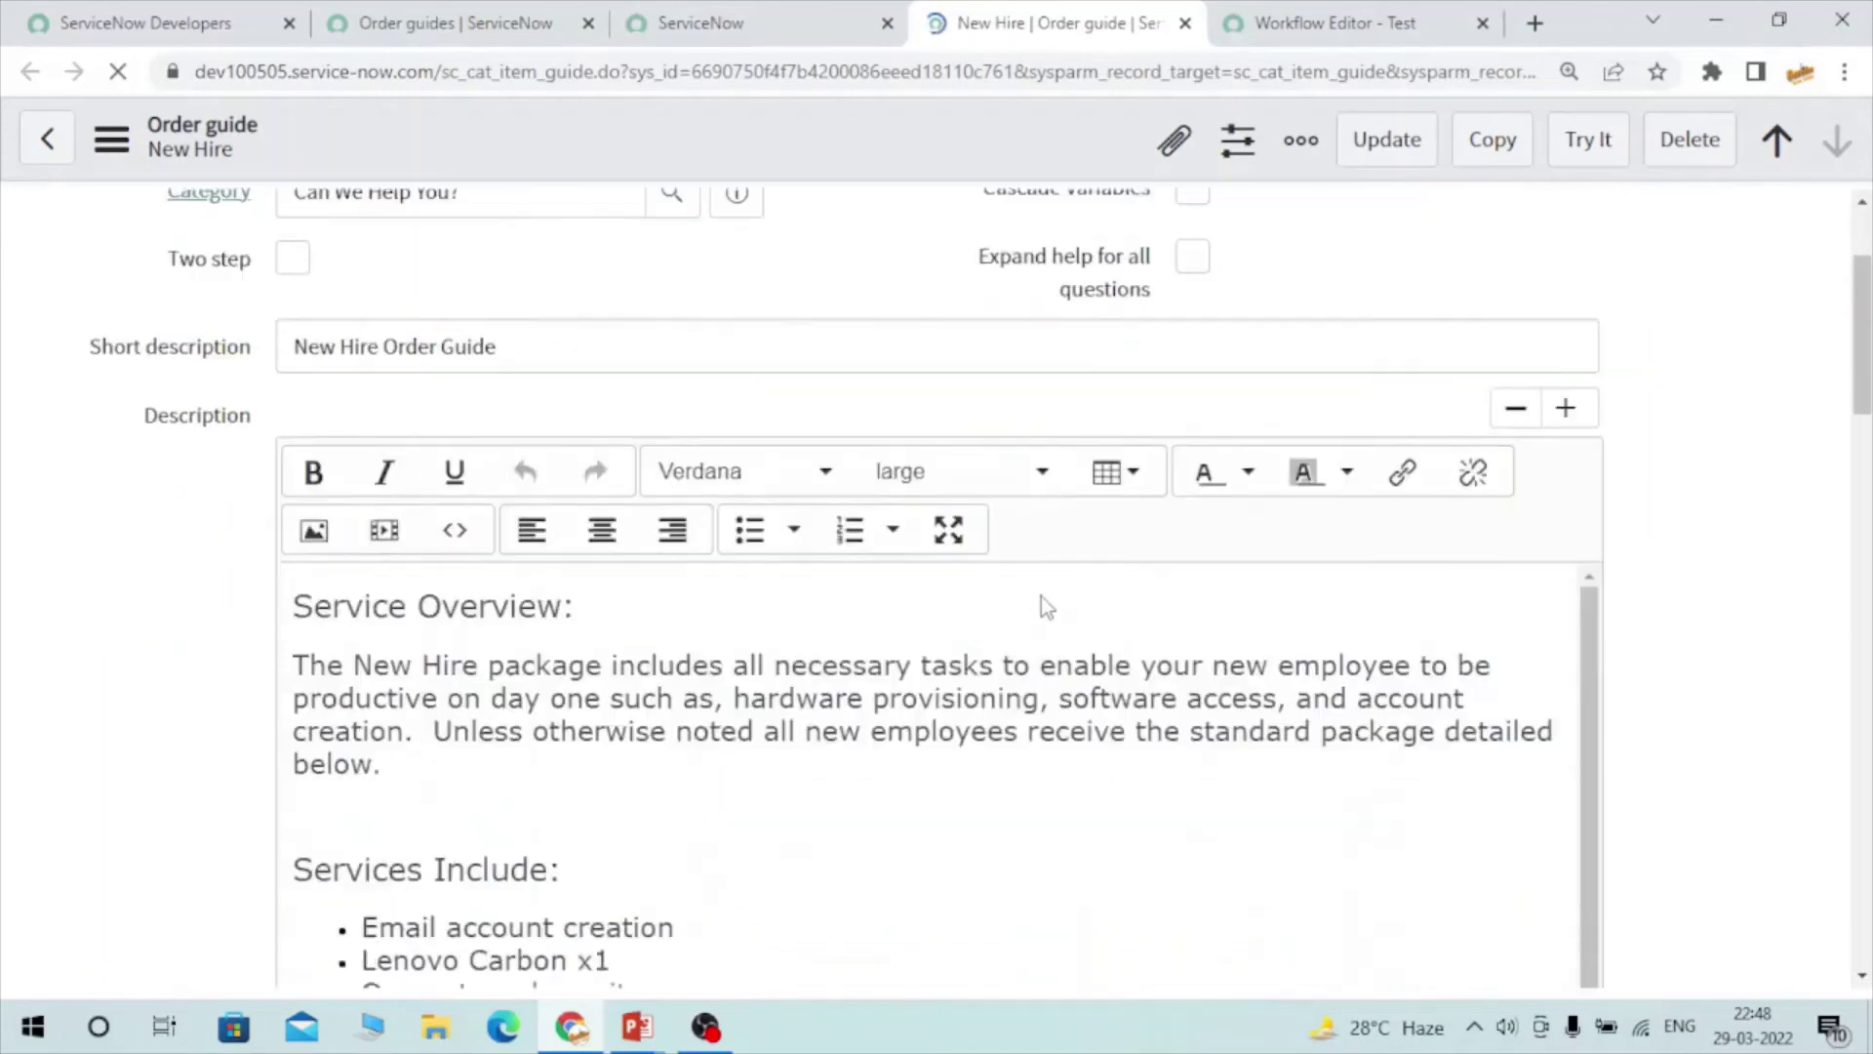
{"action": "scroll", "coordinate": [1040, 597], "scroll_direction": "down", "scroll_amount": 20}
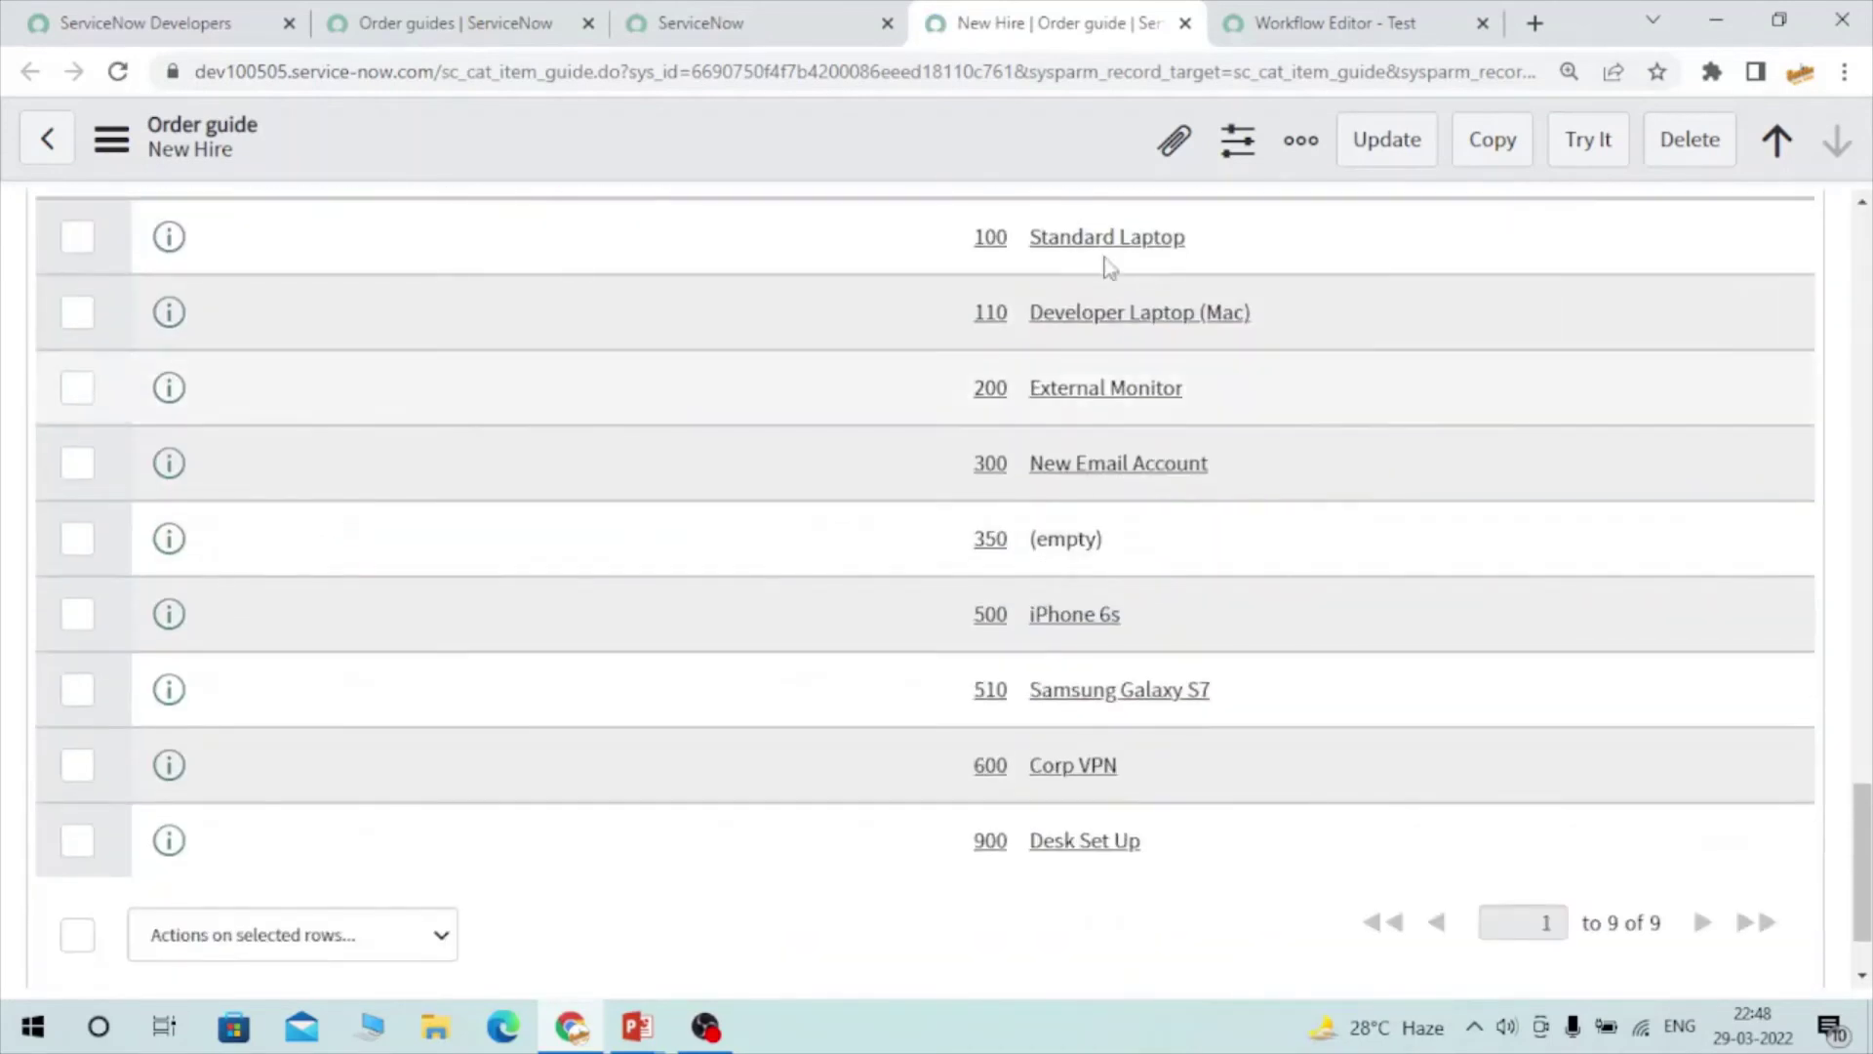
{"action": "scroll", "coordinate": [1108, 576], "scroll_direction": "up", "scroll_amount": 2}
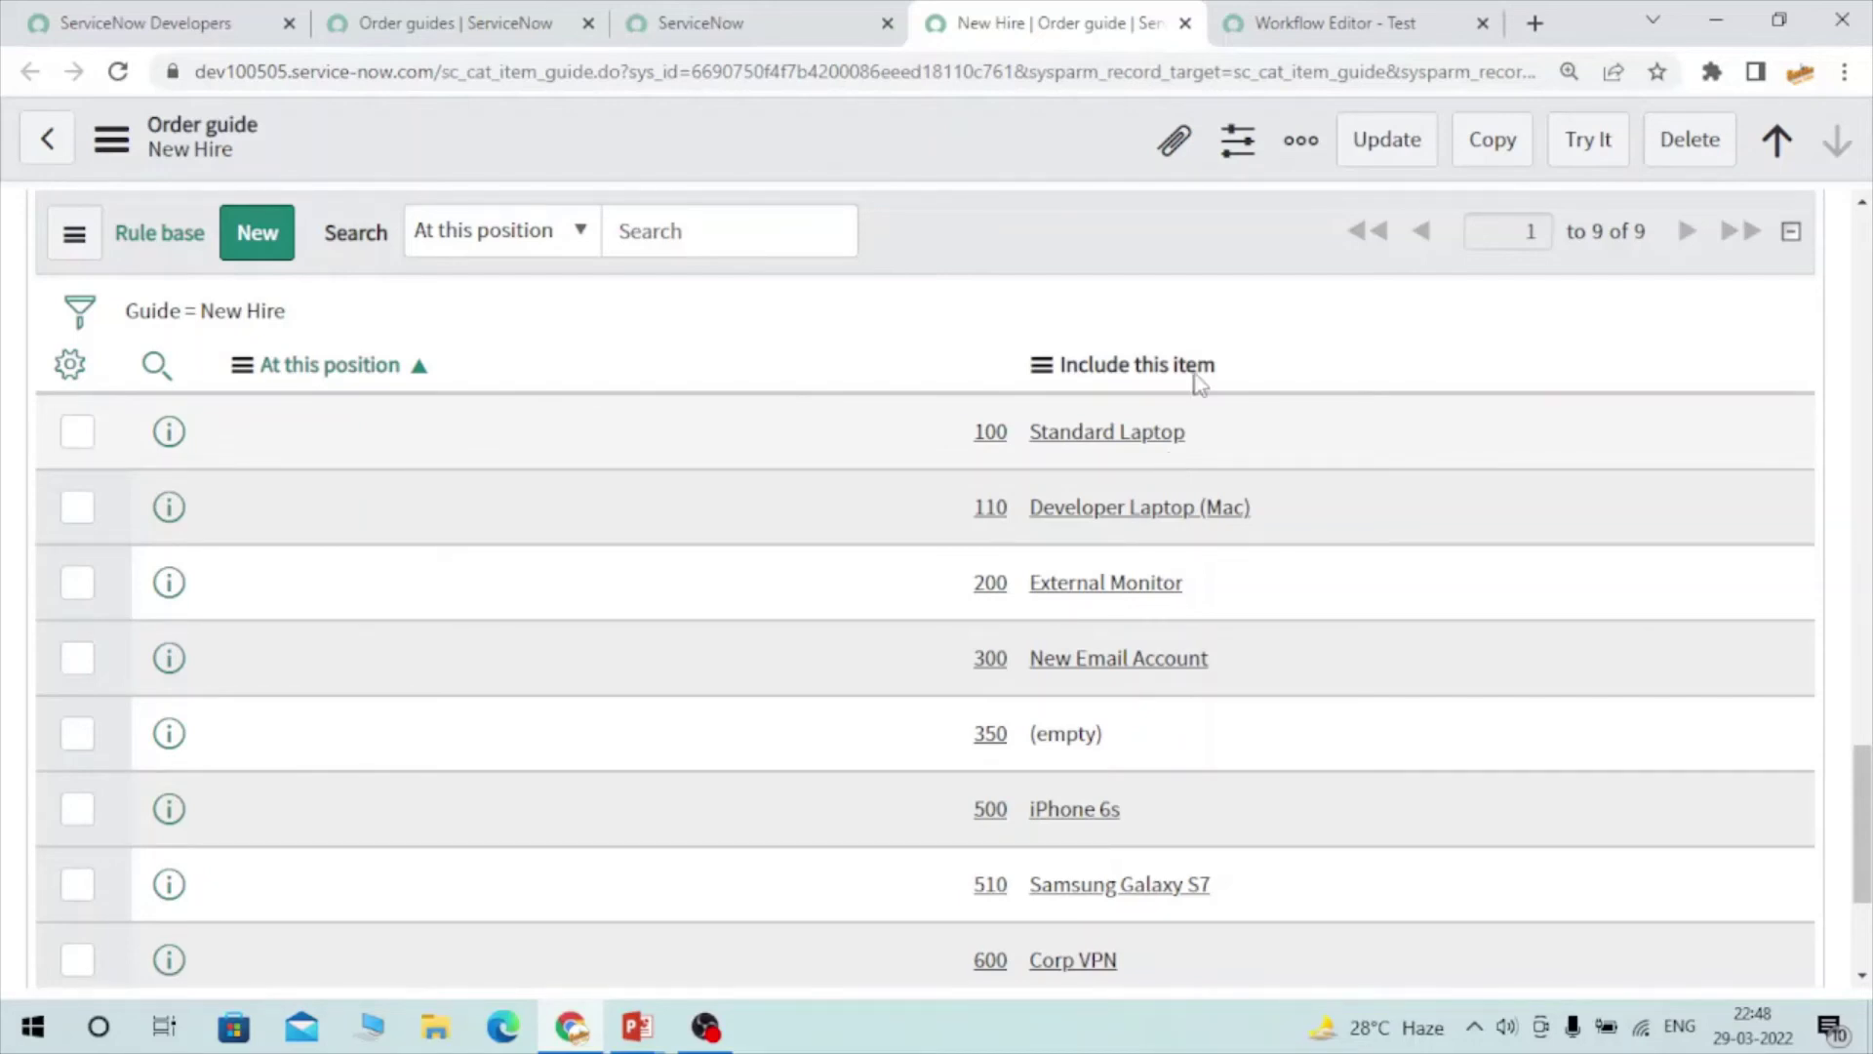
{"action": "scroll", "coordinate": [1097, 564], "scroll_direction": "up", "scroll_amount": 10}
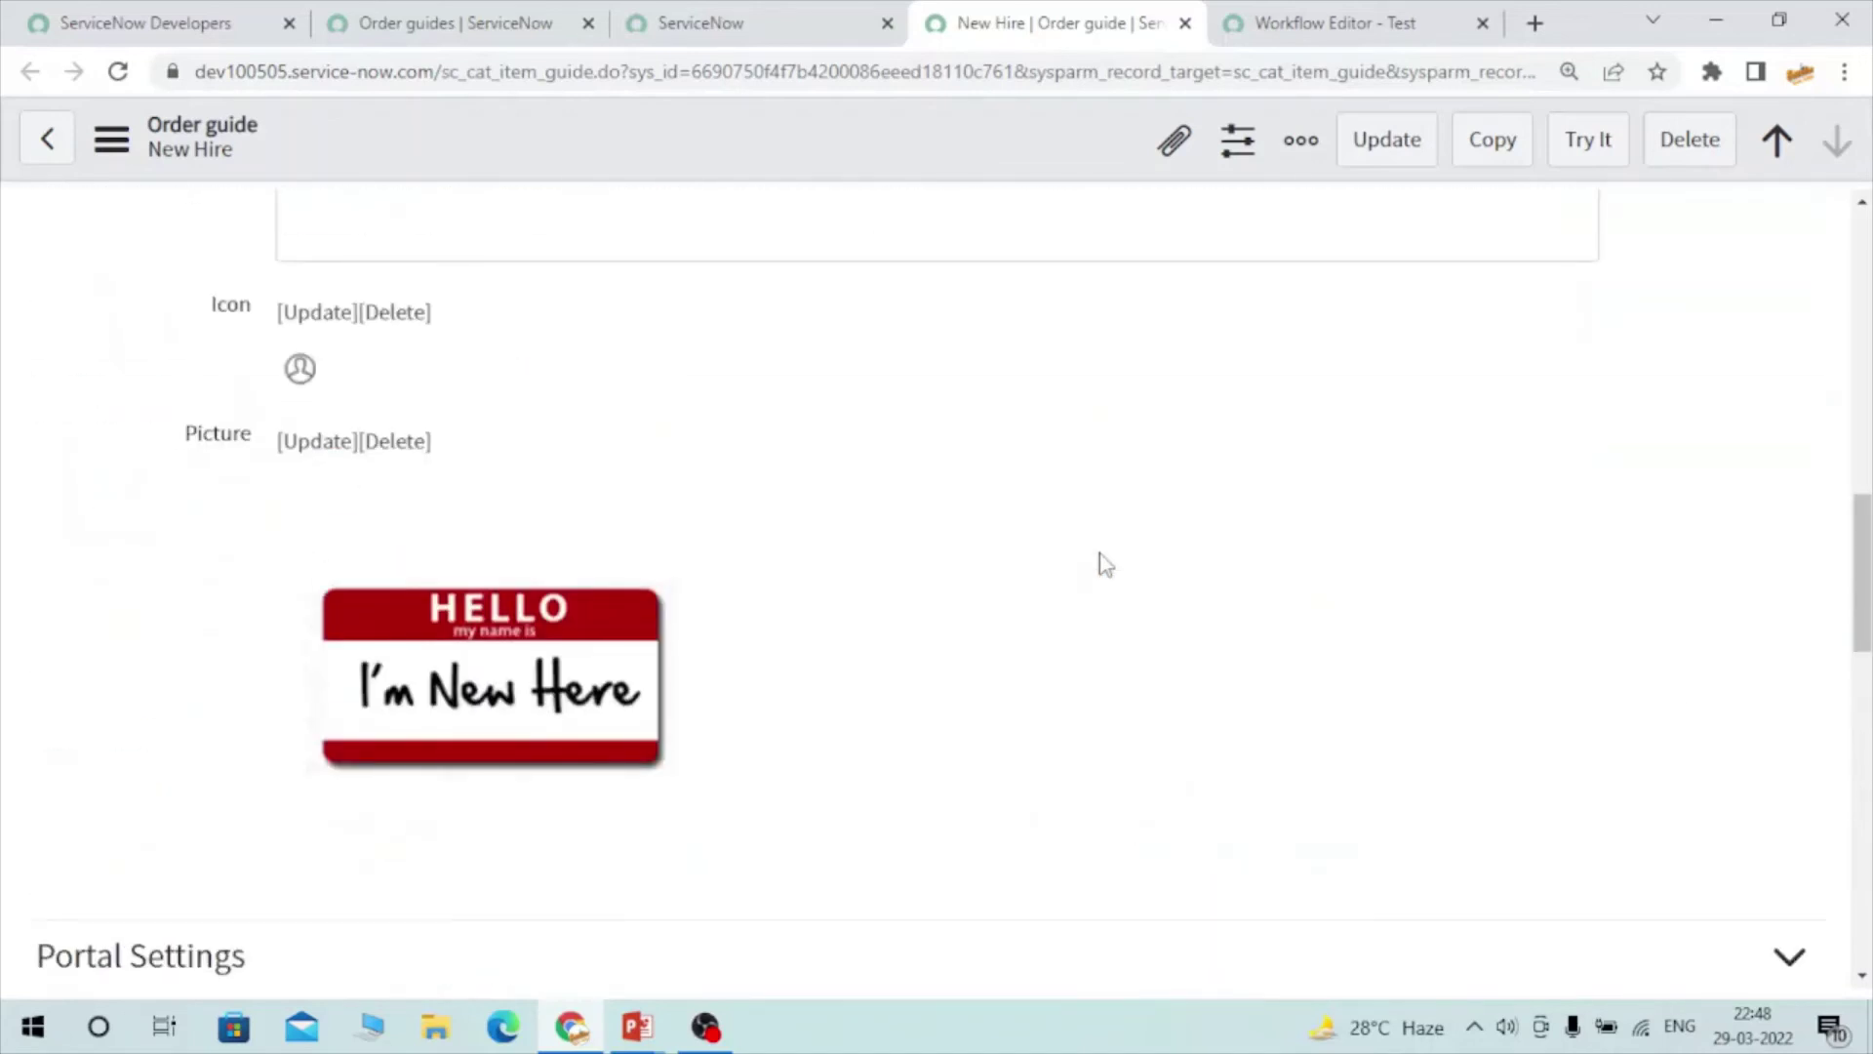
{"action": "scroll", "coordinate": [1102, 562], "scroll_direction": "up", "scroll_amount": 10}
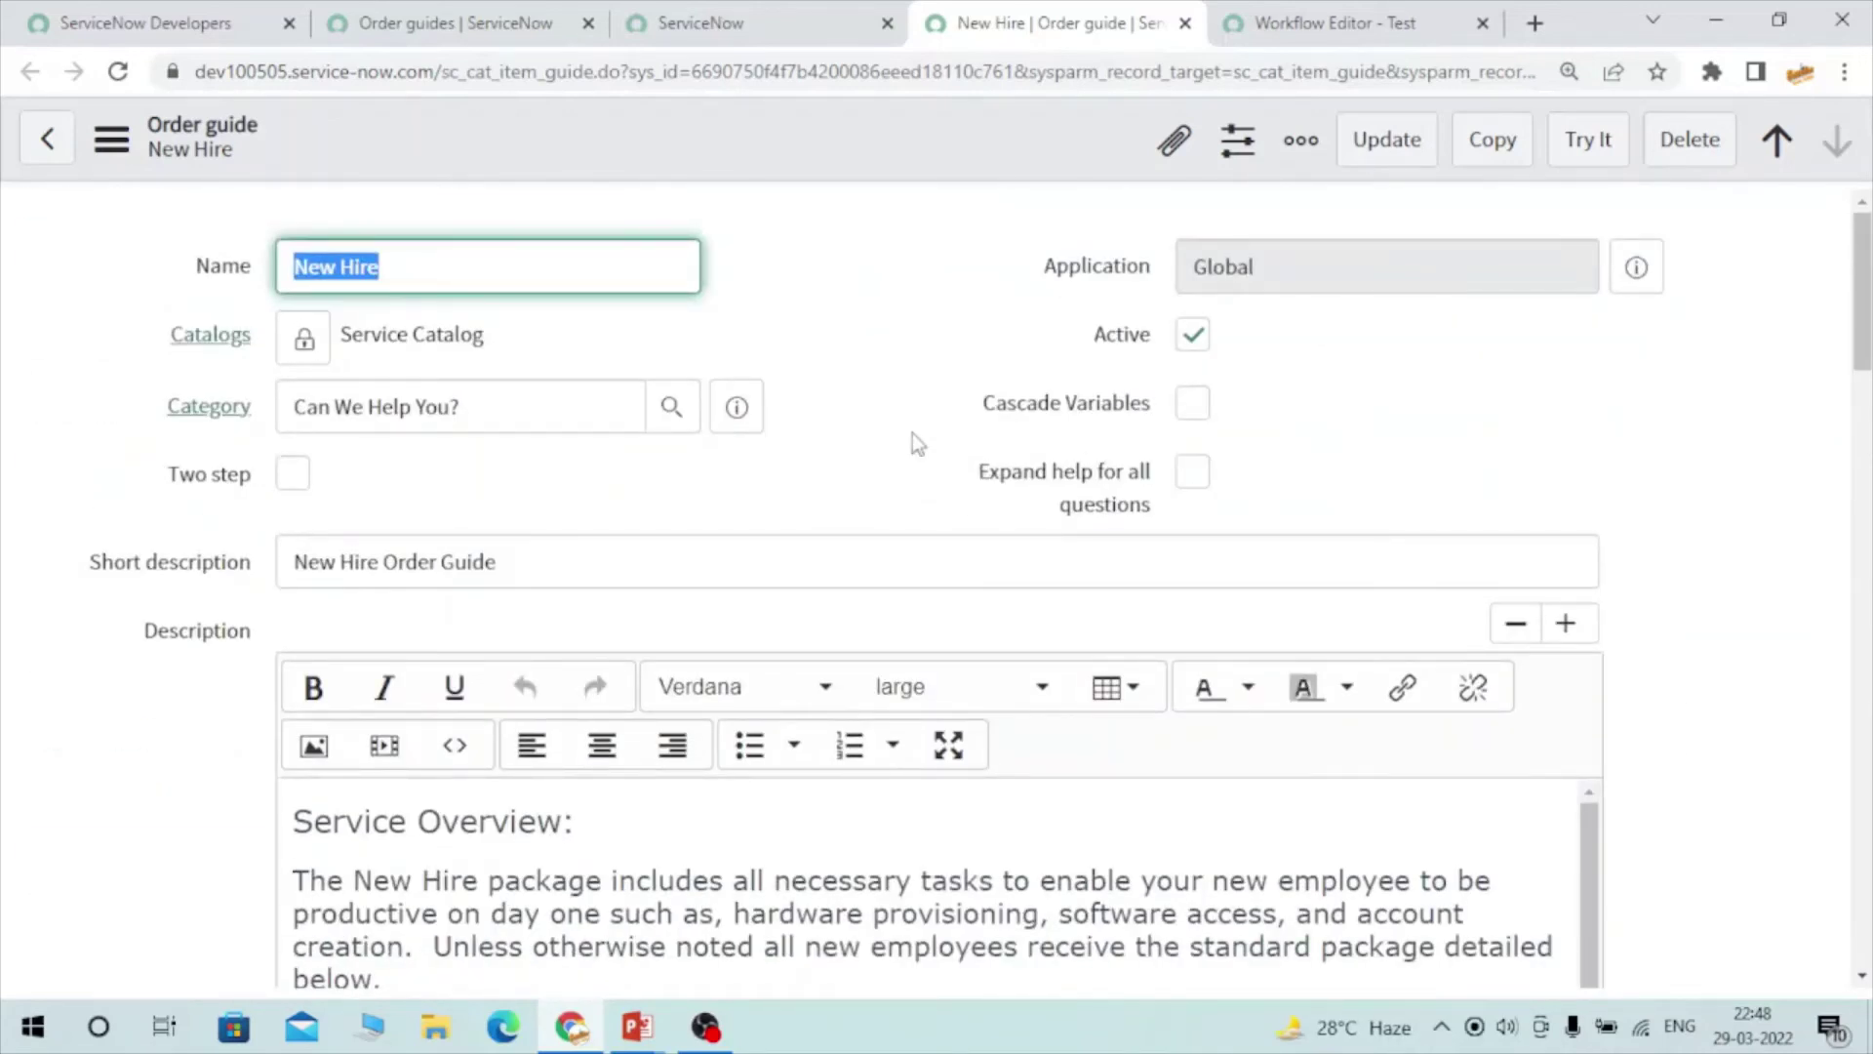
Return to the Test workflow, review the Scriptable Order Guide's guide specifications and sample script, and close the form without submitting
{"action": "left_click", "coordinate": [1308, 18]}
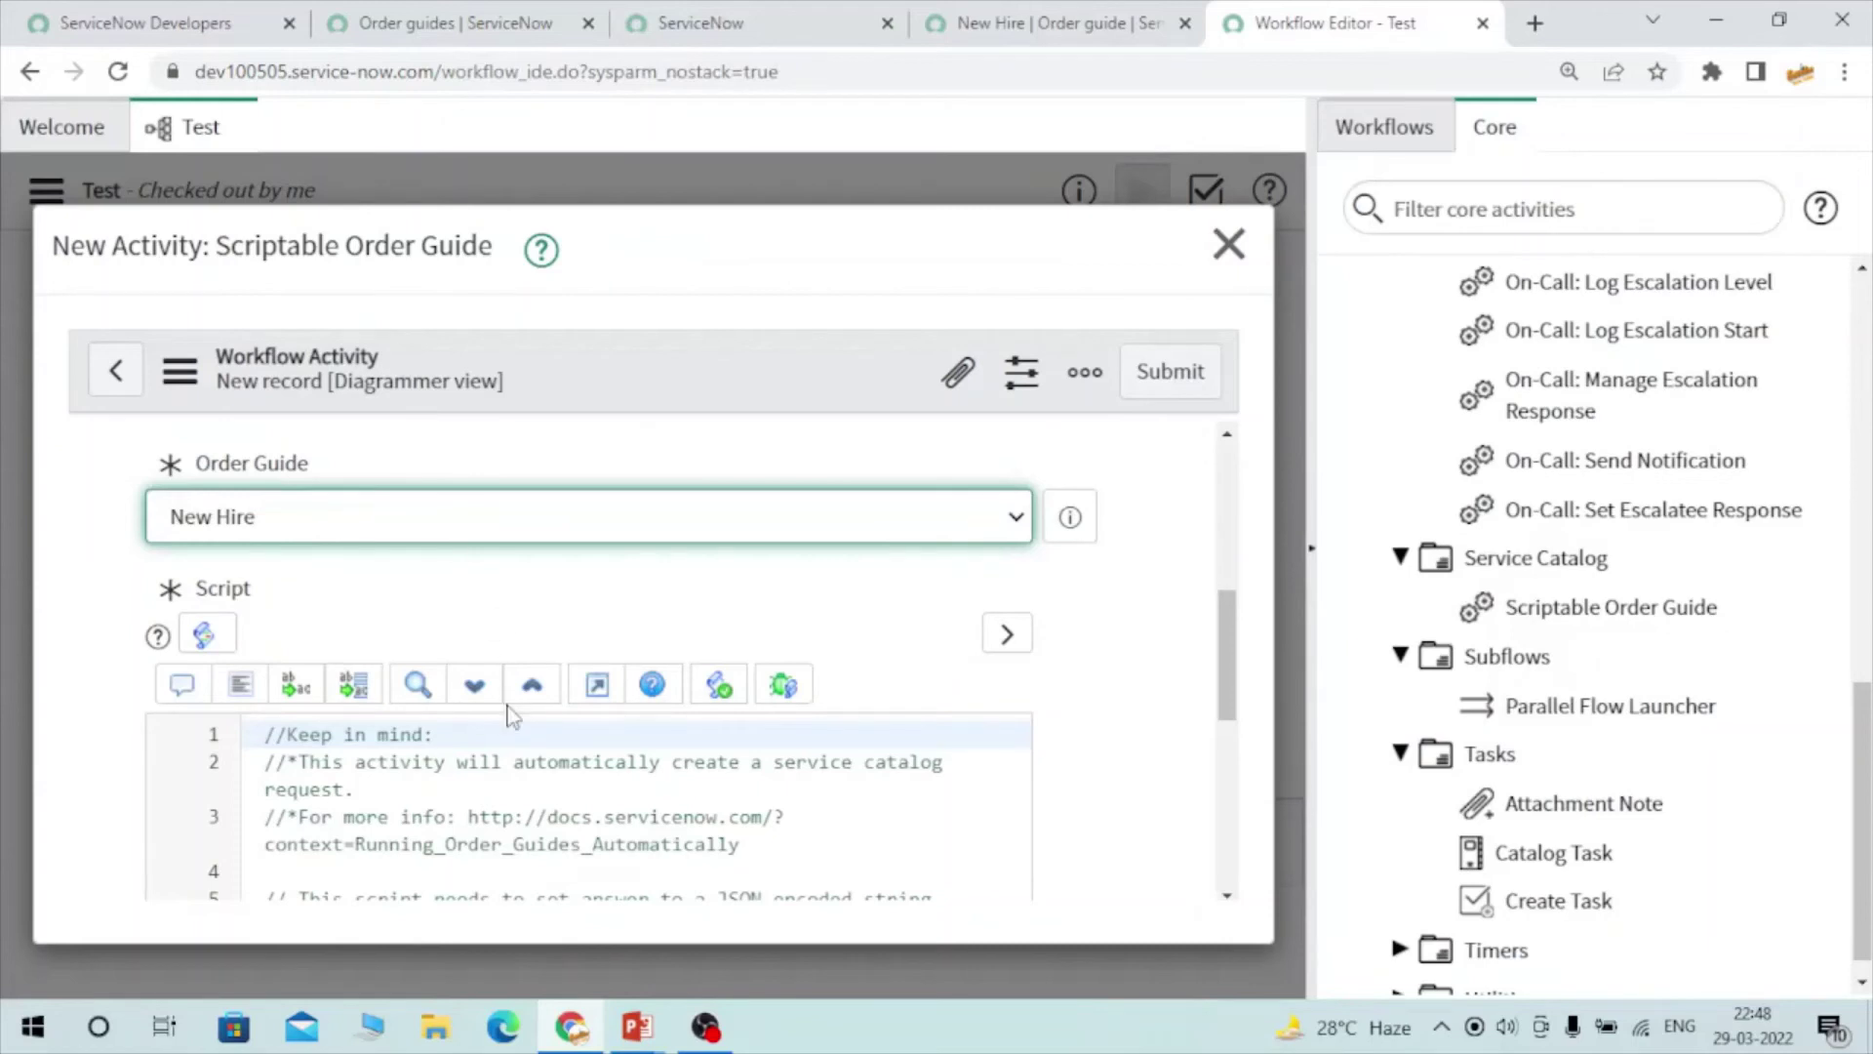
{"action": "scroll", "coordinate": [491, 697], "scroll_direction": "down", "scroll_amount": 1}
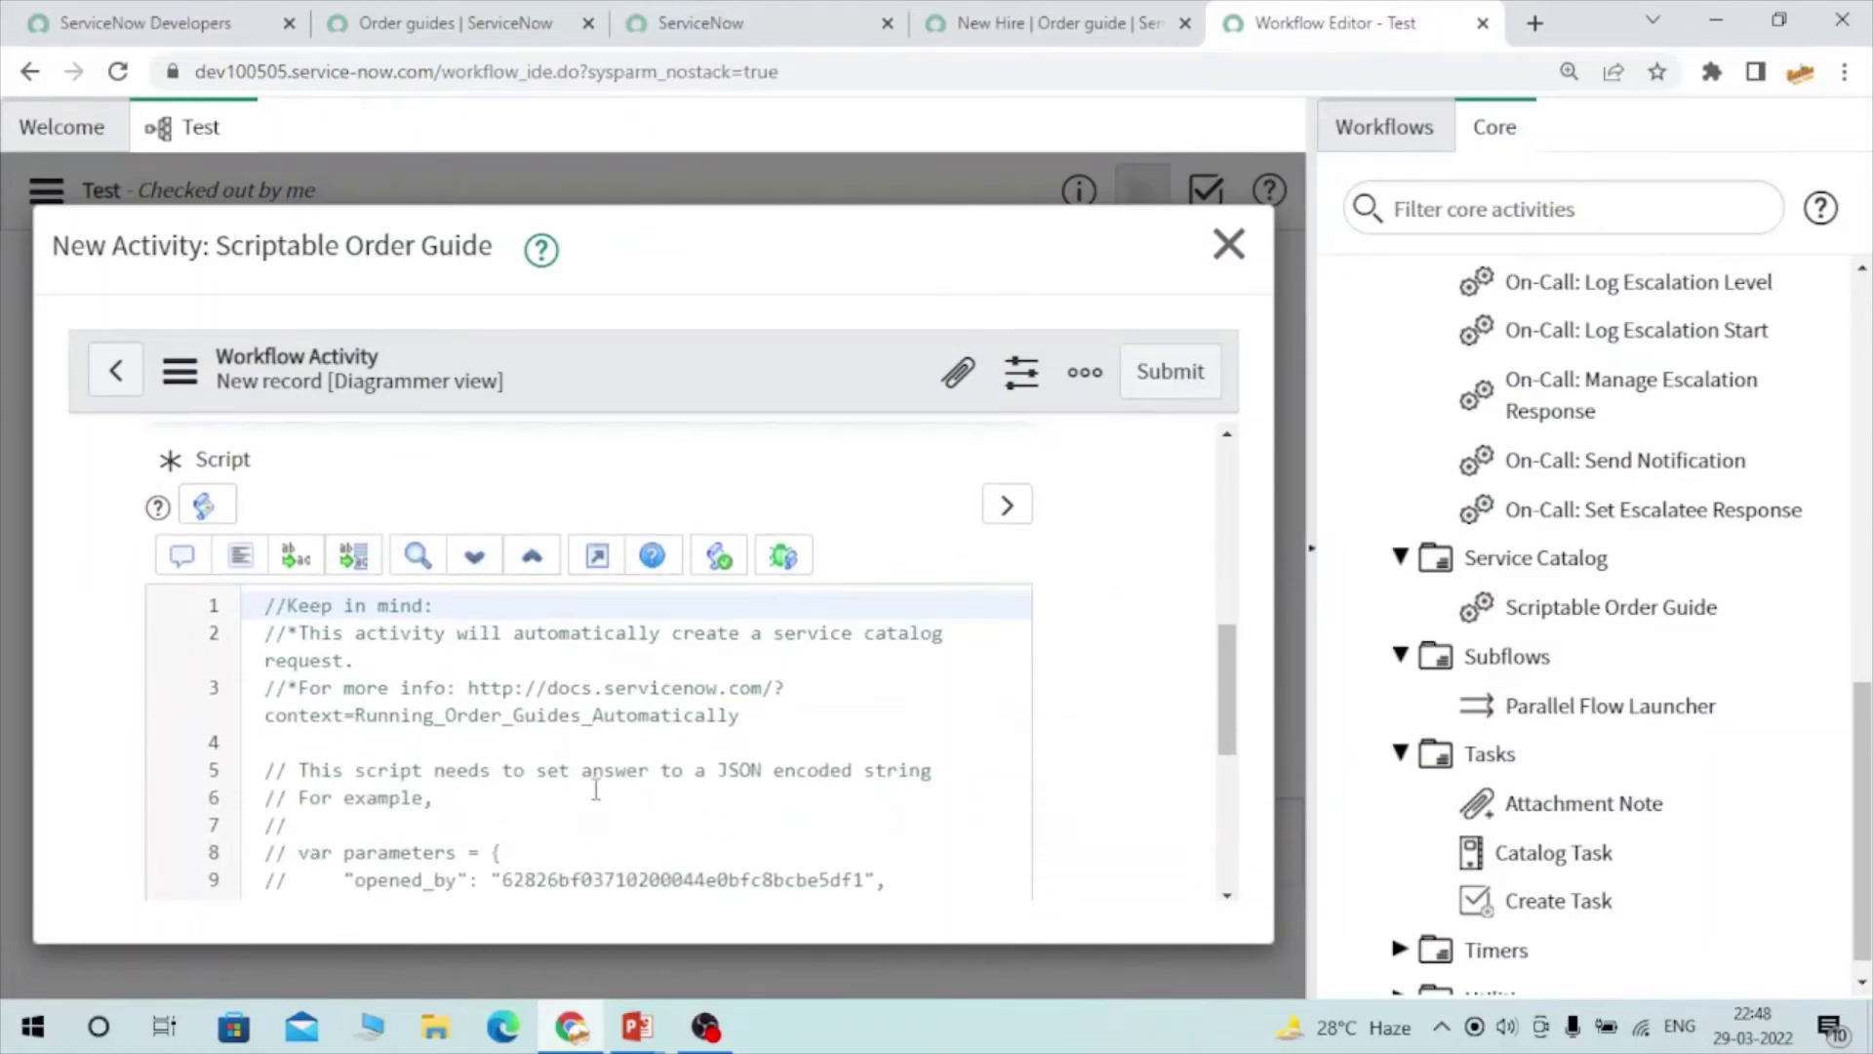
{"action": "scroll", "coordinate": [596, 790], "scroll_direction": "up", "scroll_amount": 4}
{"action": "scroll", "coordinate": [596, 791], "scroll_direction": "down", "scroll_amount": 4}
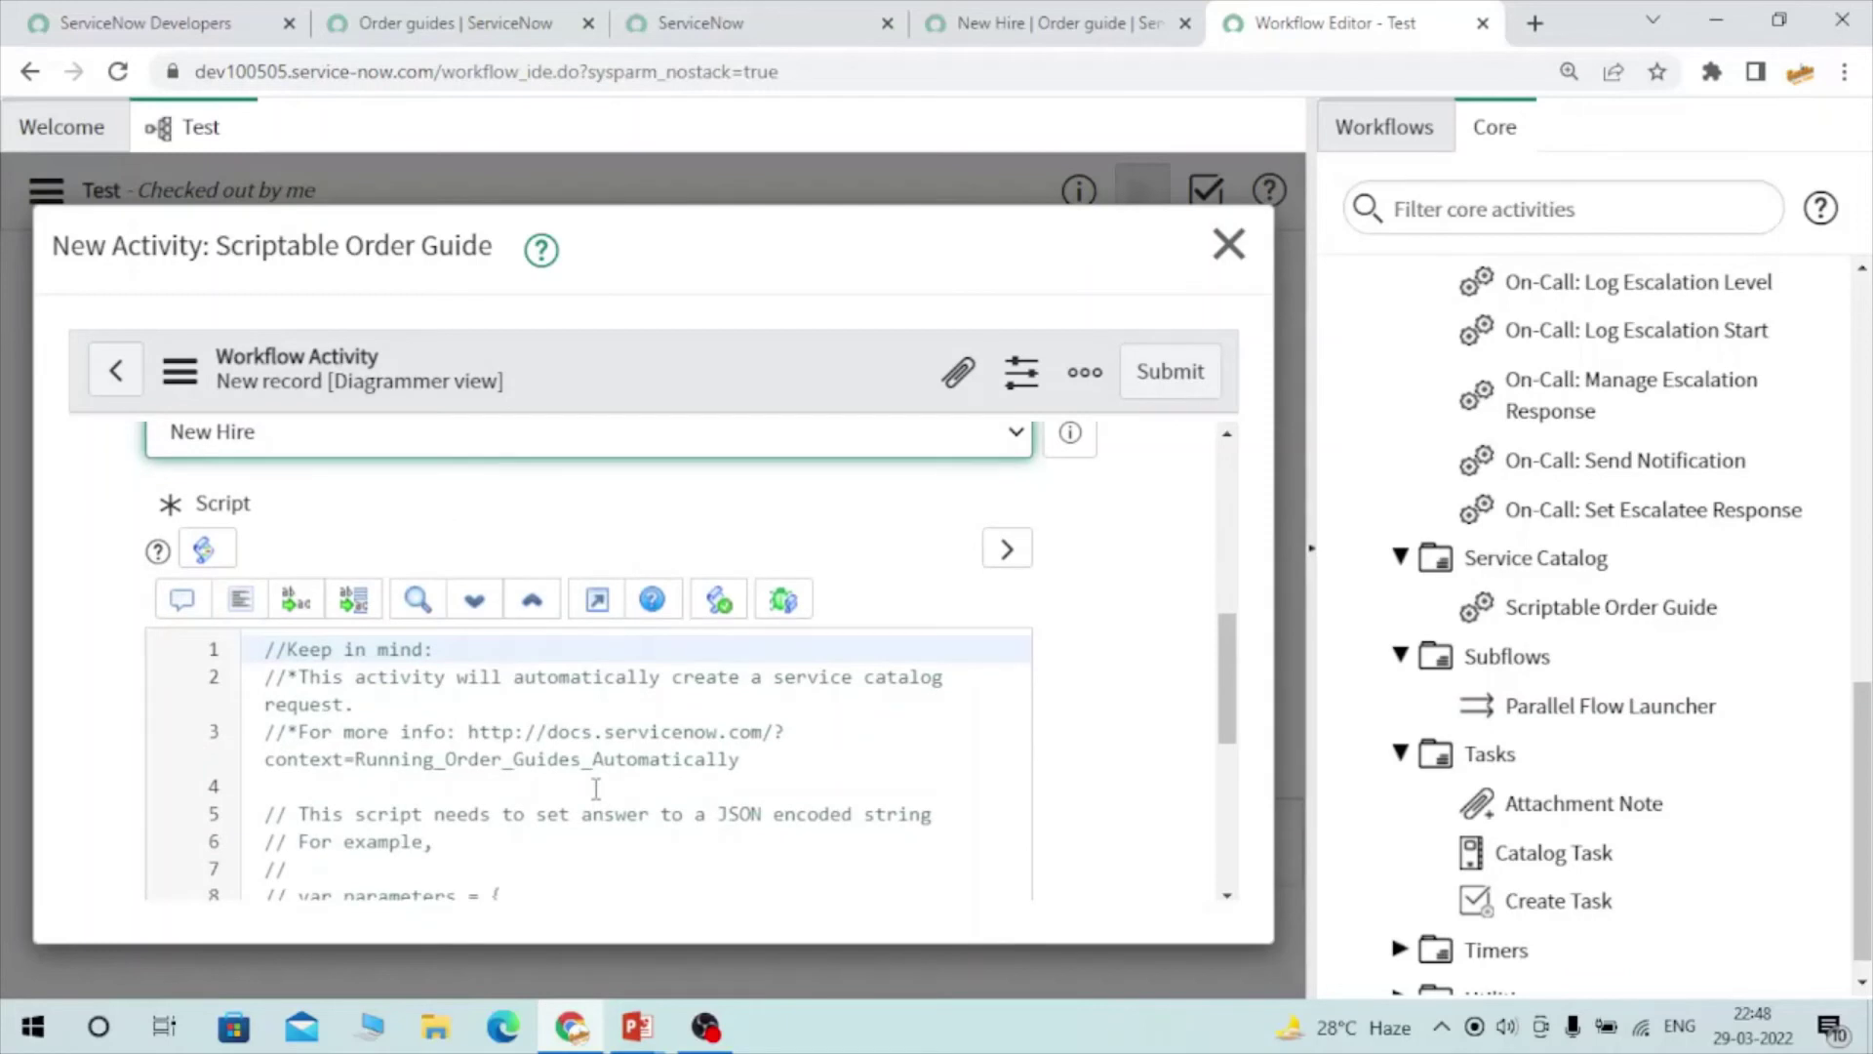
{"action": "scroll", "coordinate": [445, 686], "scroll_direction": "up", "scroll_amount": 3}
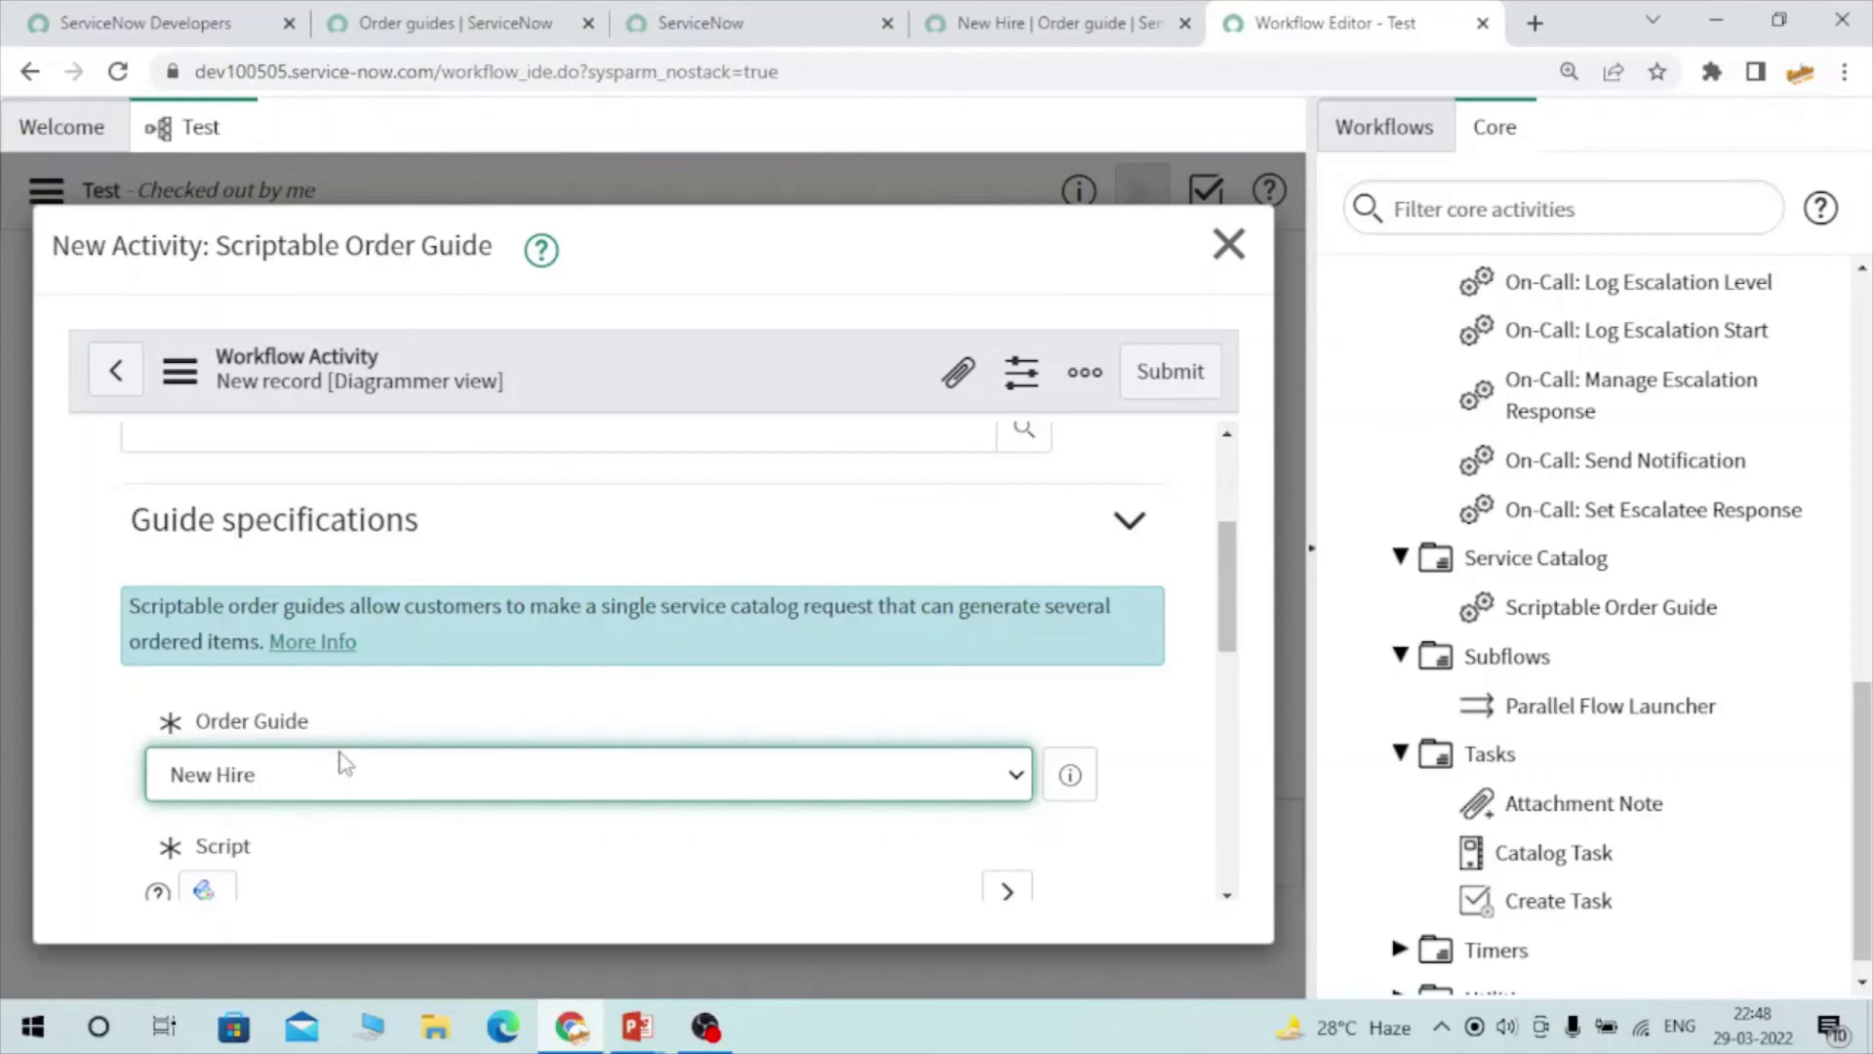
{"action": "left_click", "coordinate": [1229, 244]}
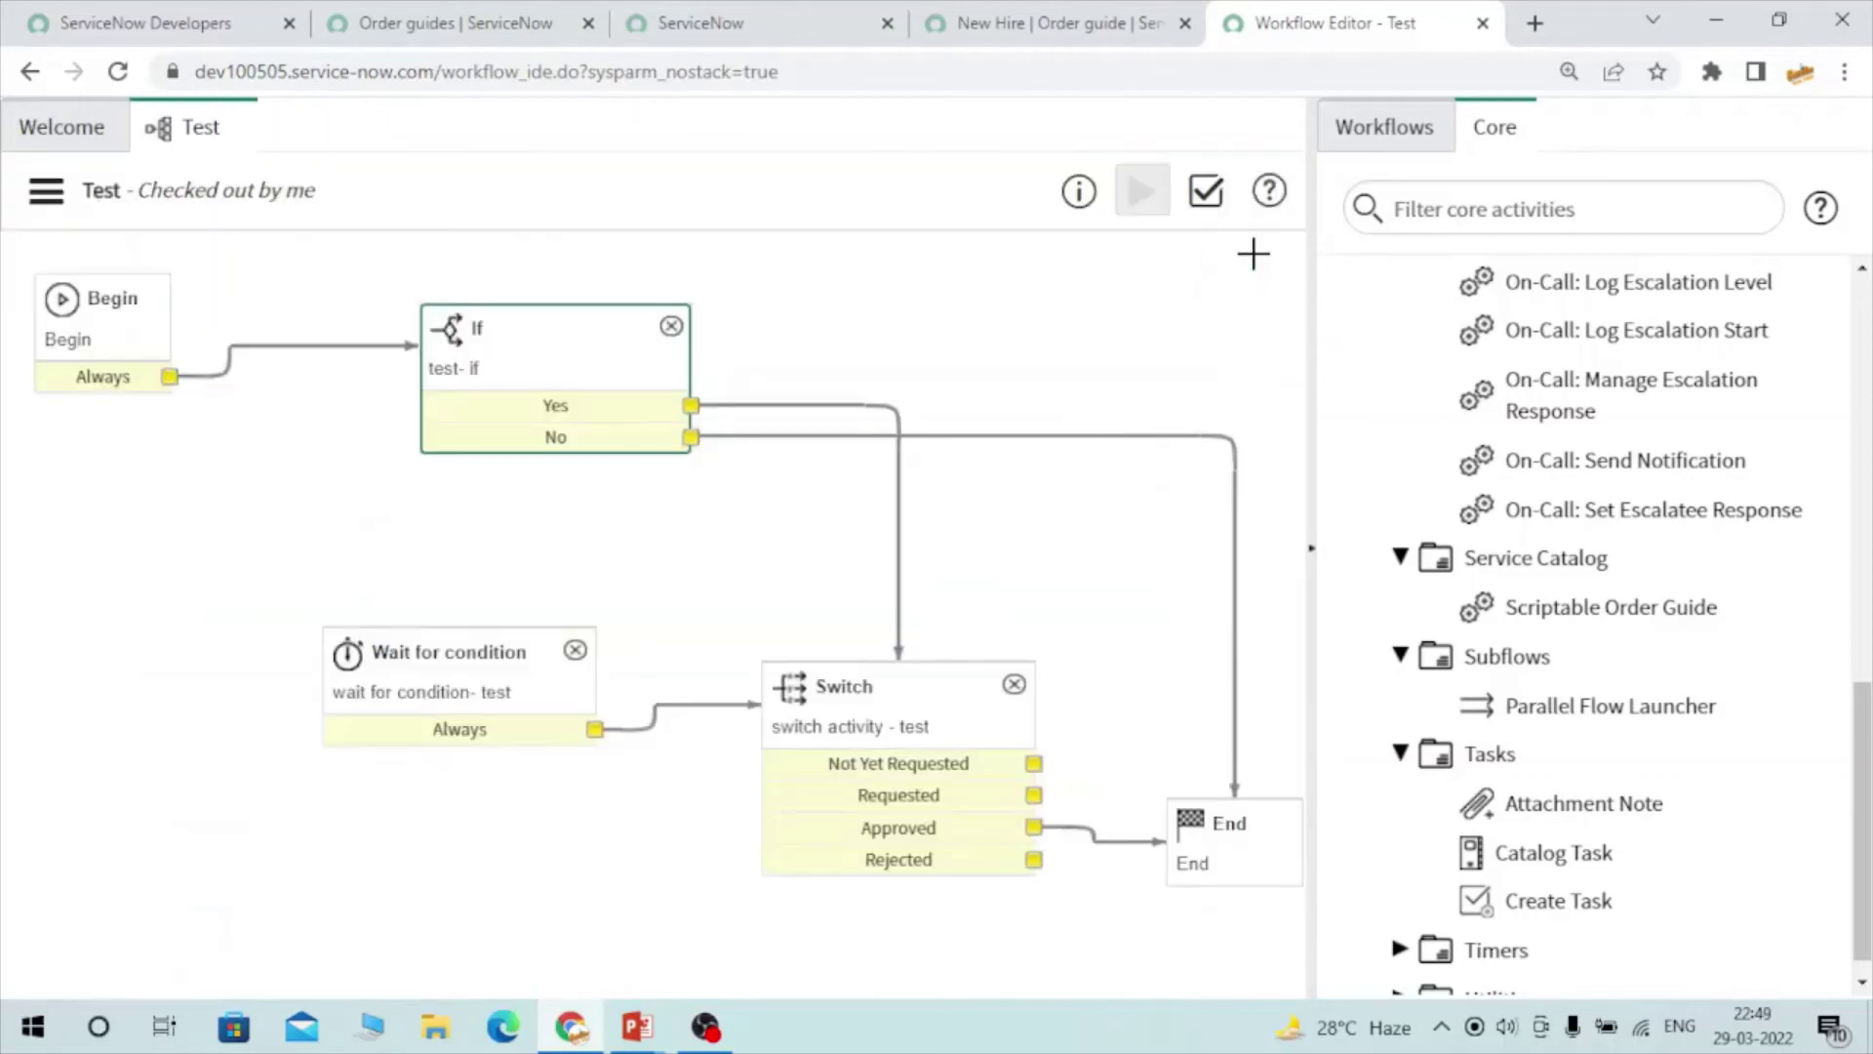
Leave the Test workflow canvas for the workflow editor's Welcome page and list the published workflows
{"action": "scroll", "coordinate": [1493, 467], "scroll_direction": "down", "scroll_amount": 1}
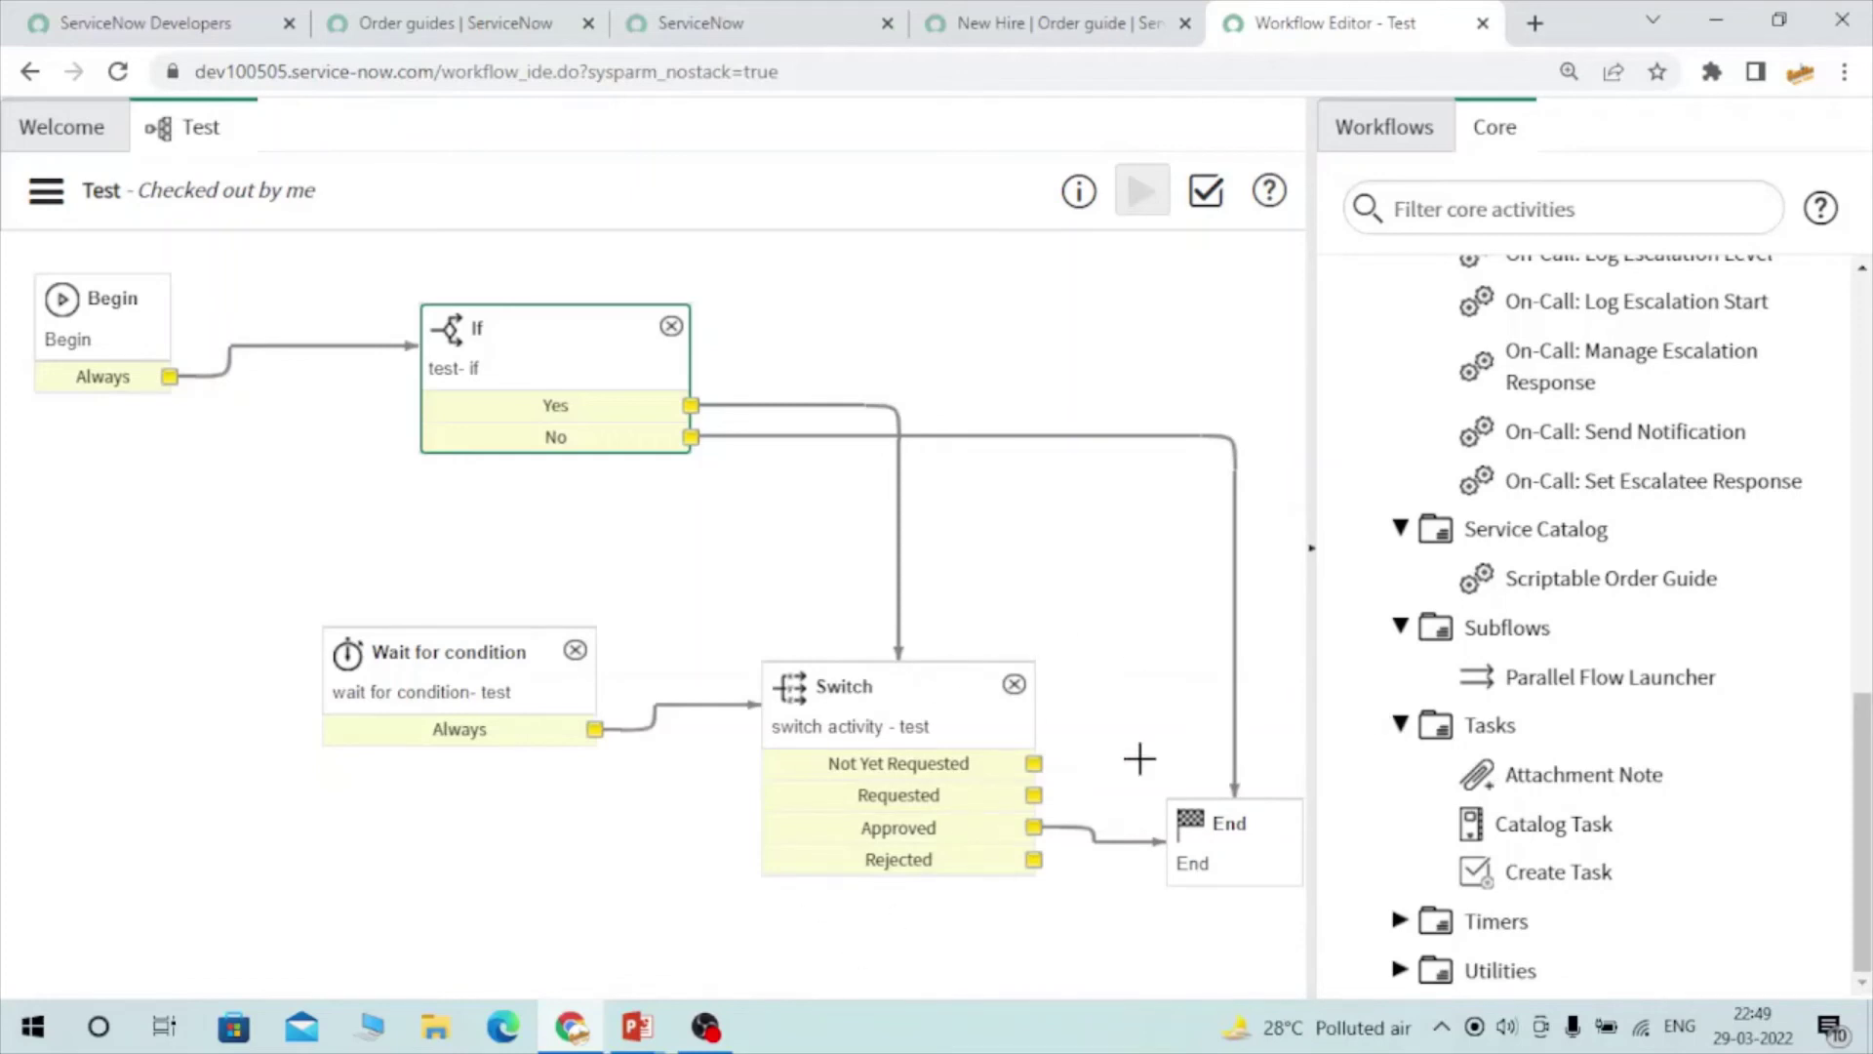
{"action": "left_click", "coordinate": [62, 129]}
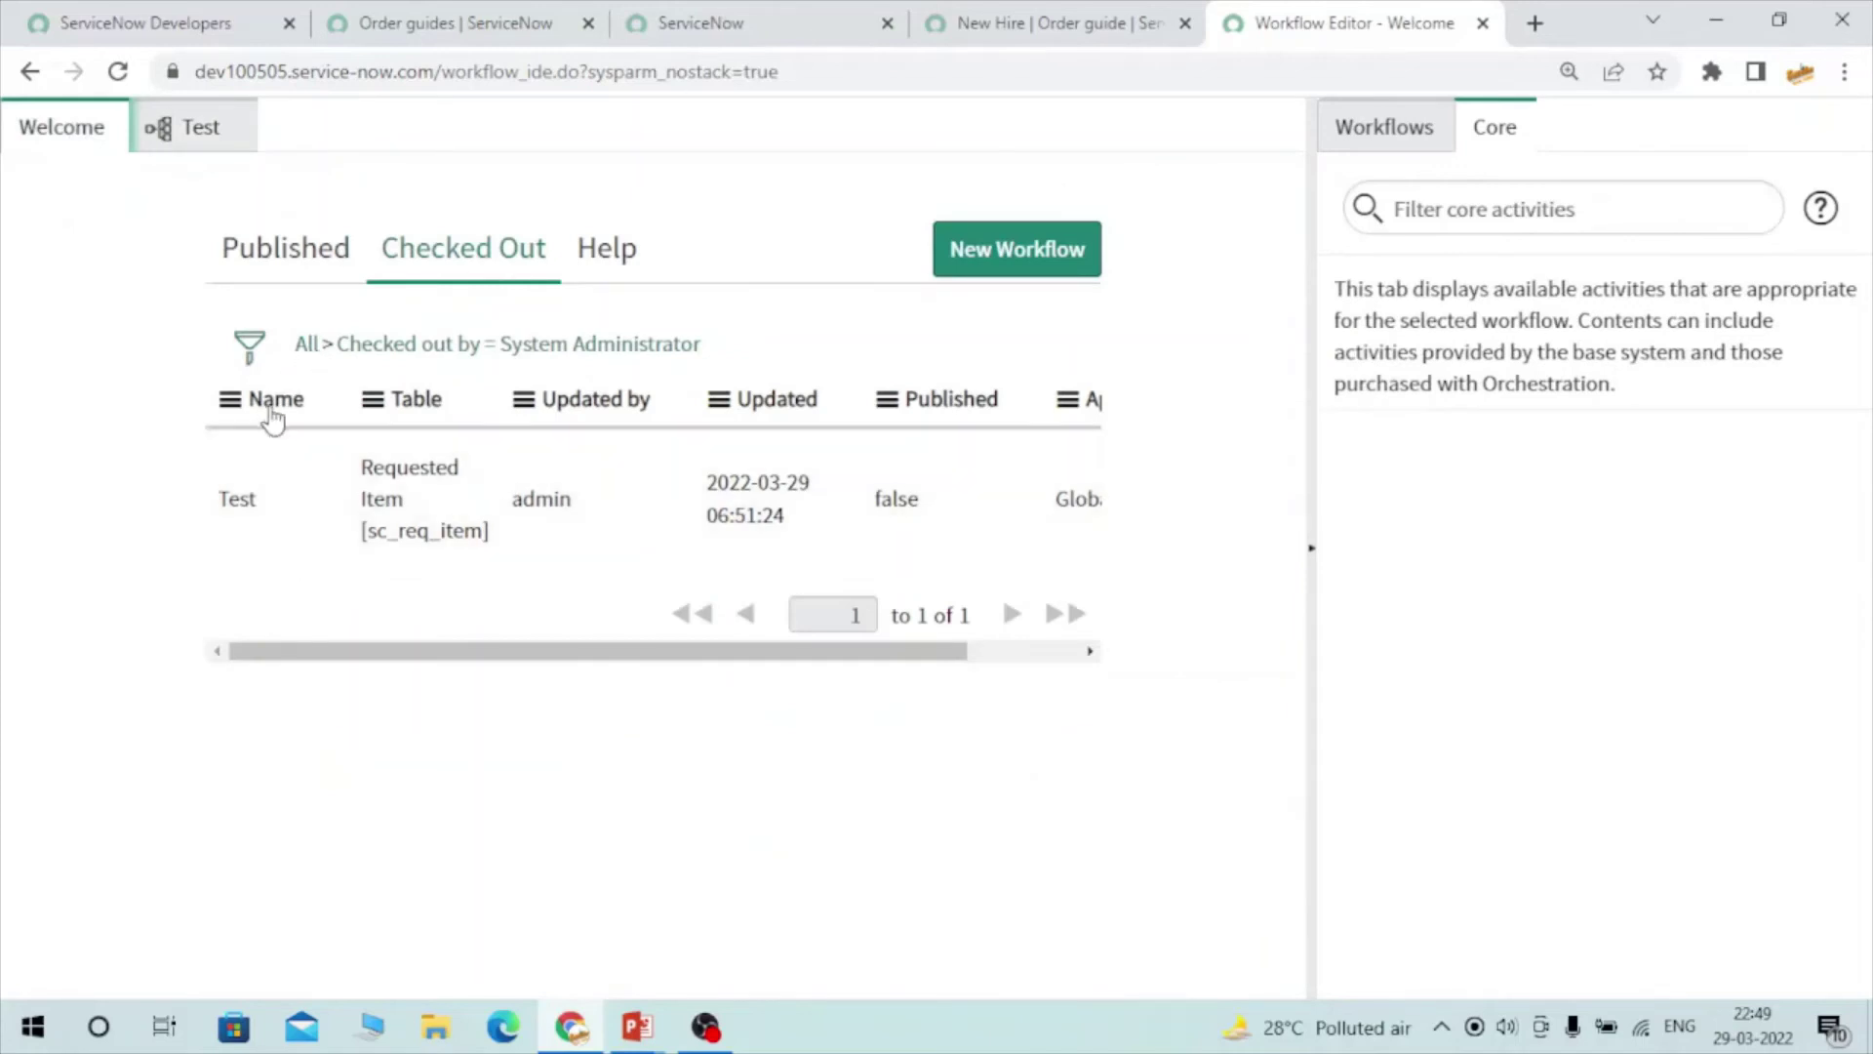
{"action": "left_click", "coordinate": [275, 283]}
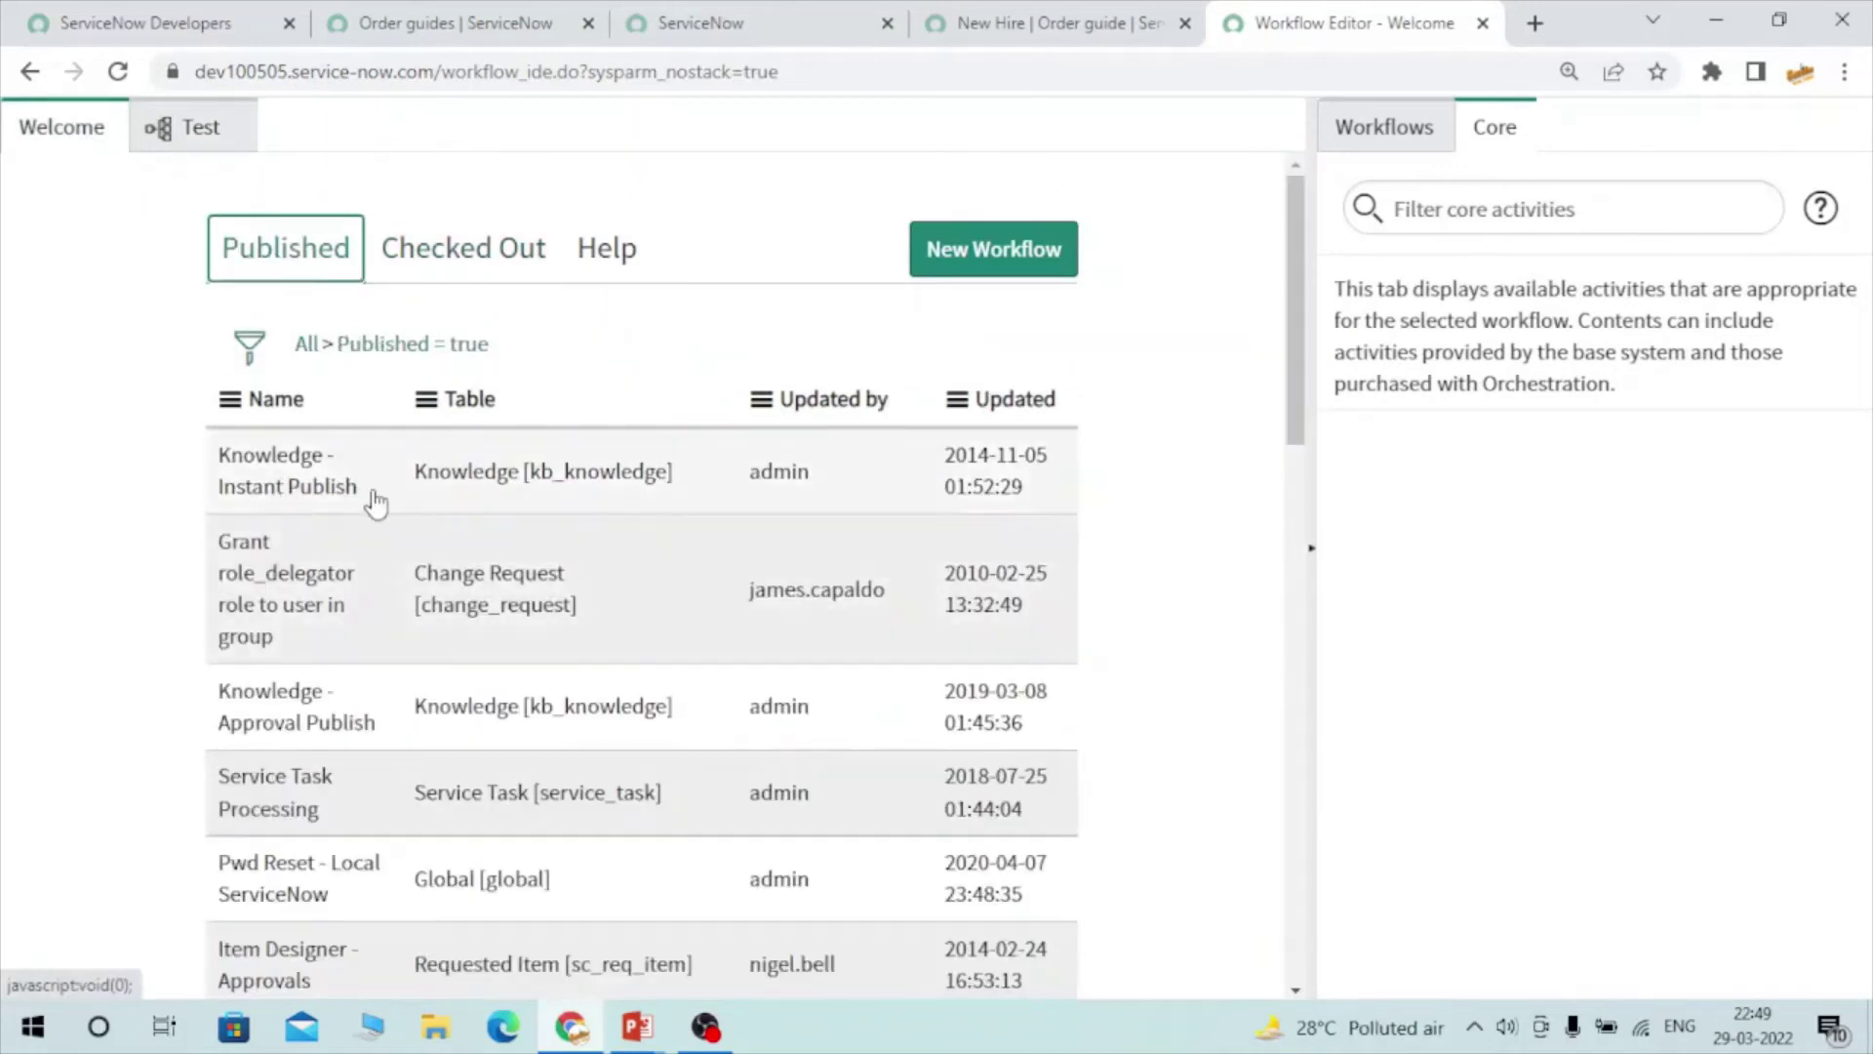
Open the Knowledge - Instant Publish workflow, and return to the Test workflow to start a new Parallel Flow Launcher activity
{"action": "left_click_drag", "start_coordinate": [368, 493], "coordinate": [226, 480]}
{"action": "left_click", "coordinate": [200, 128]}
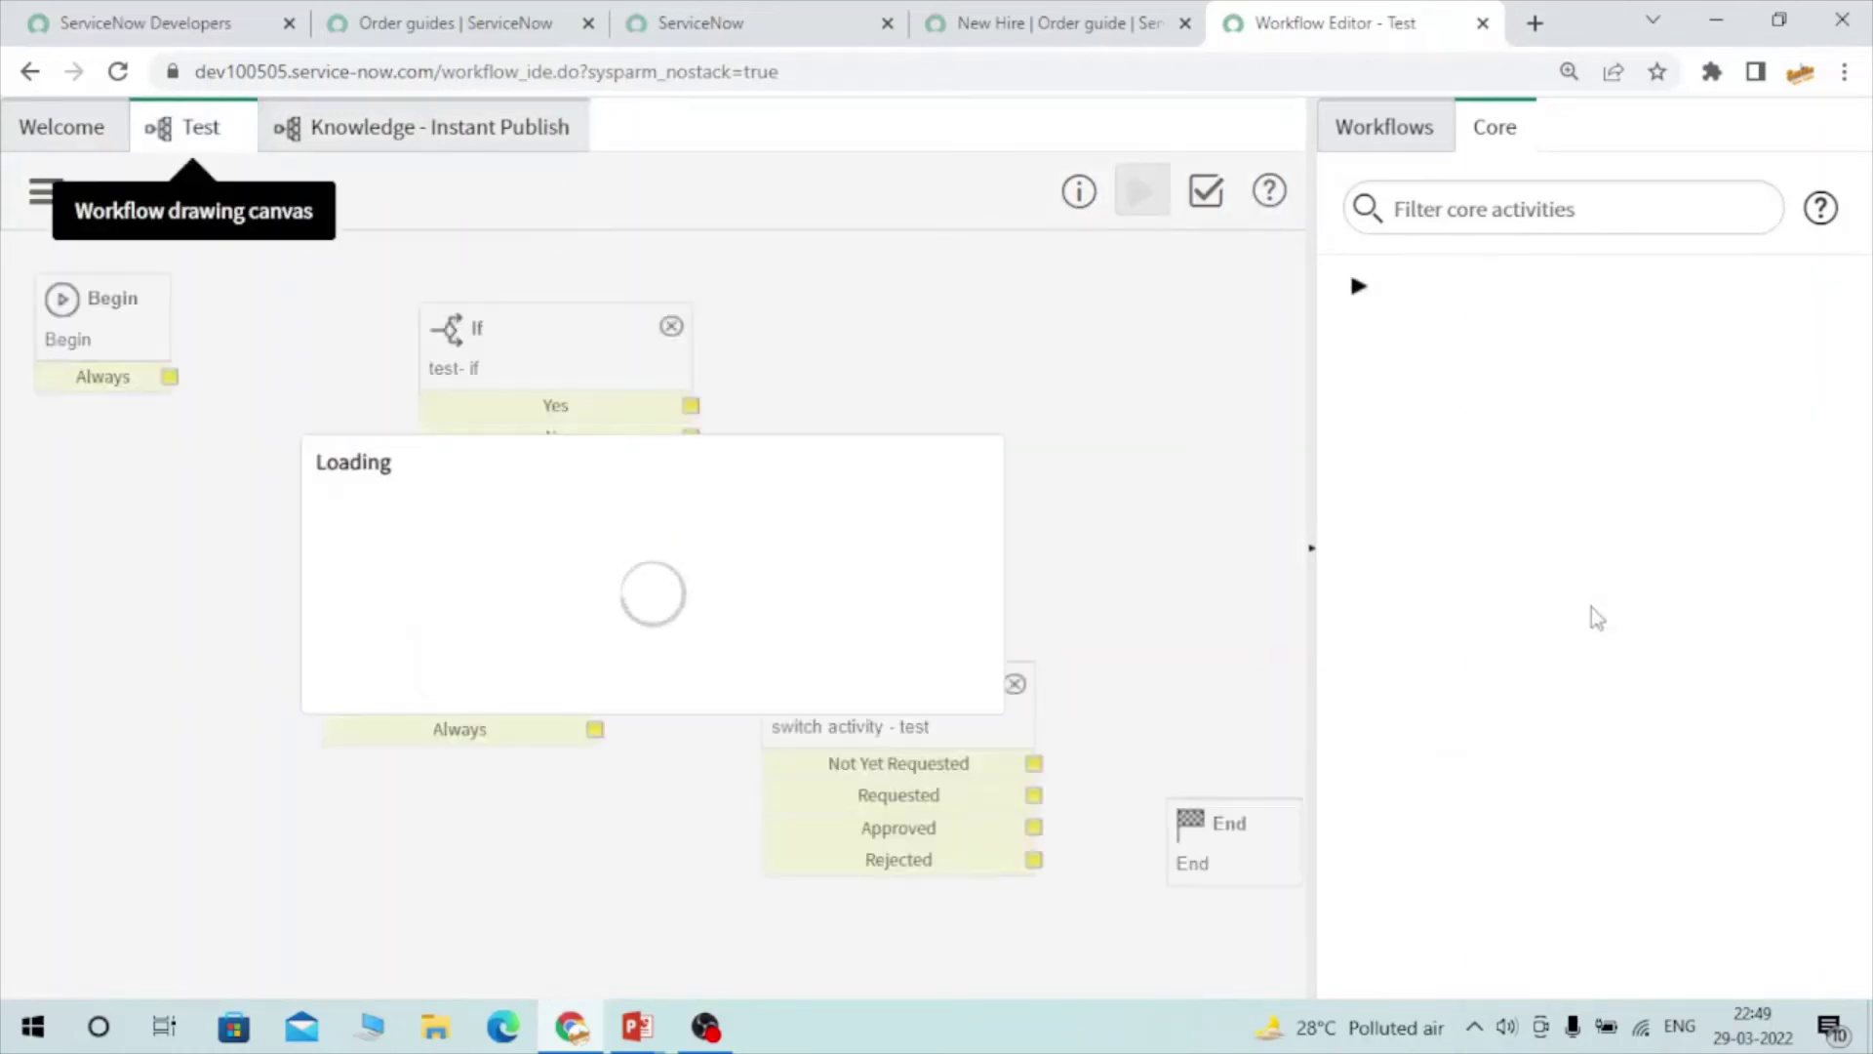
{"action": "scroll", "coordinate": [1623, 485], "scroll_direction": "down", "scroll_amount": 7}
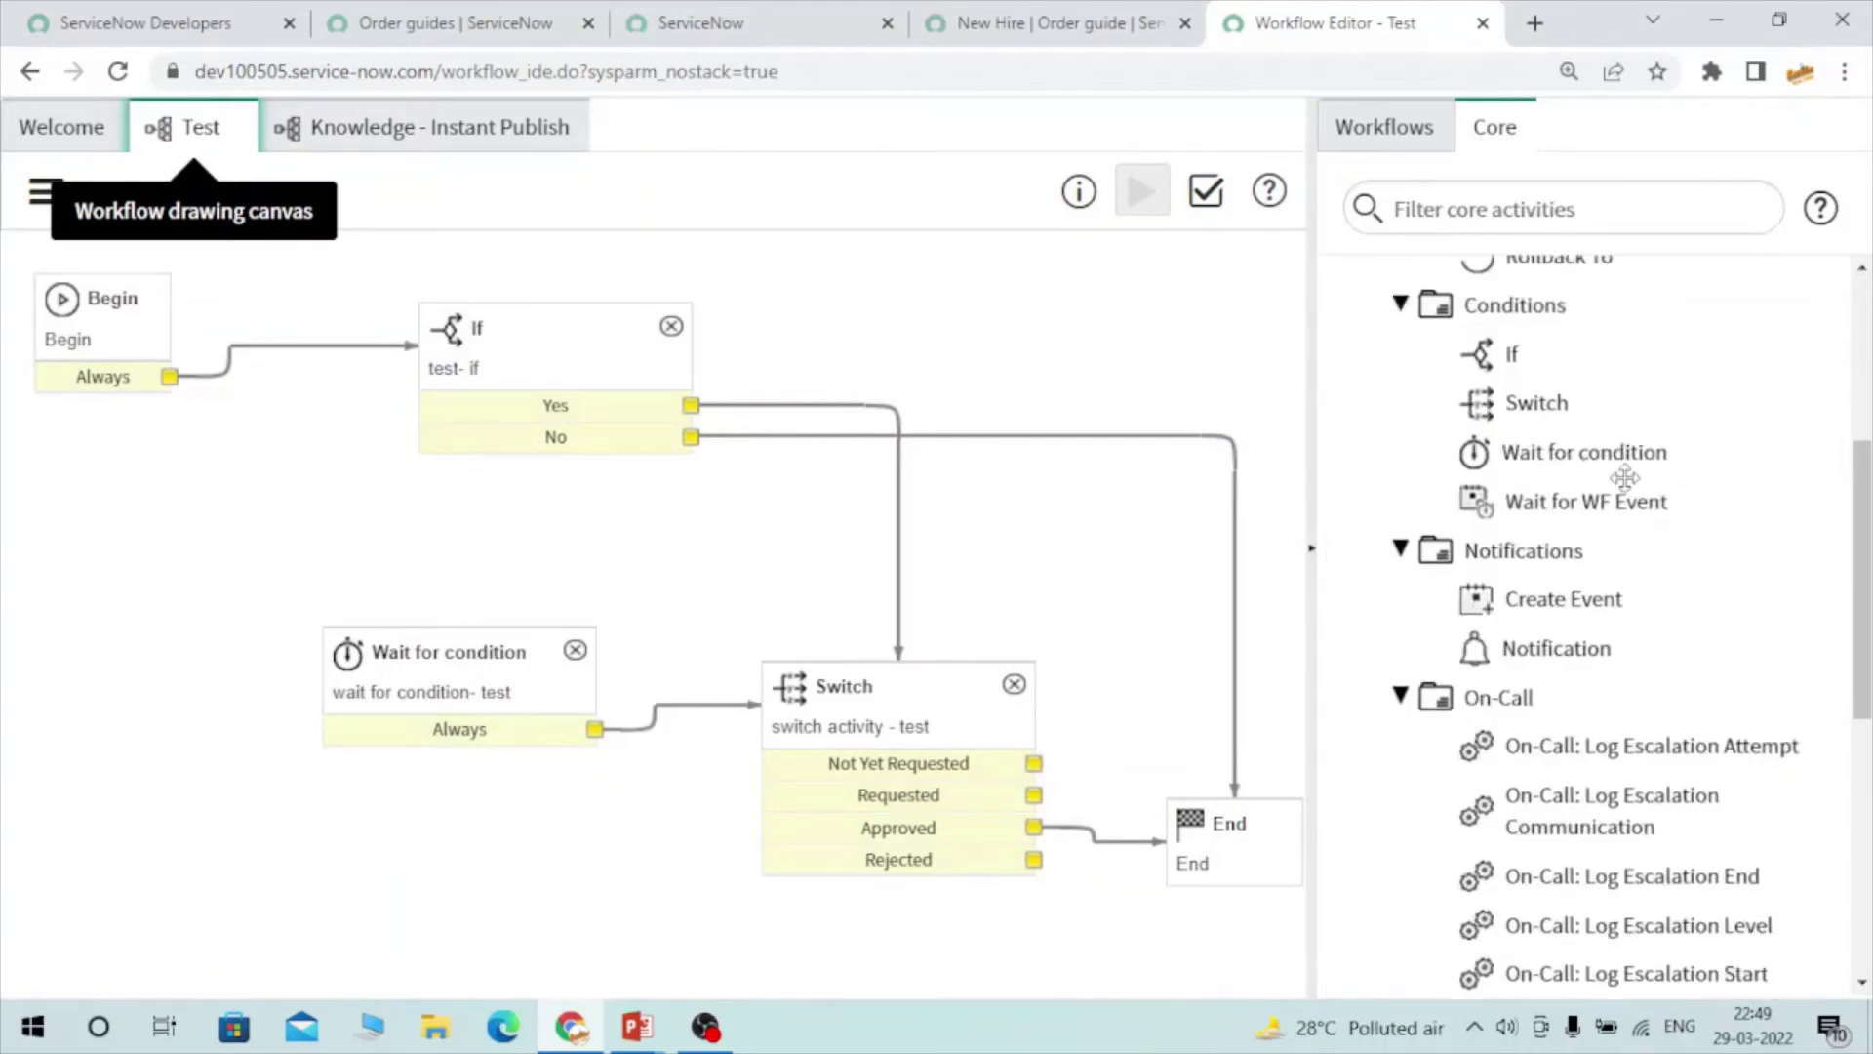
{"action": "scroll", "coordinate": [1598, 691], "scroll_direction": "down", "scroll_amount": 4}
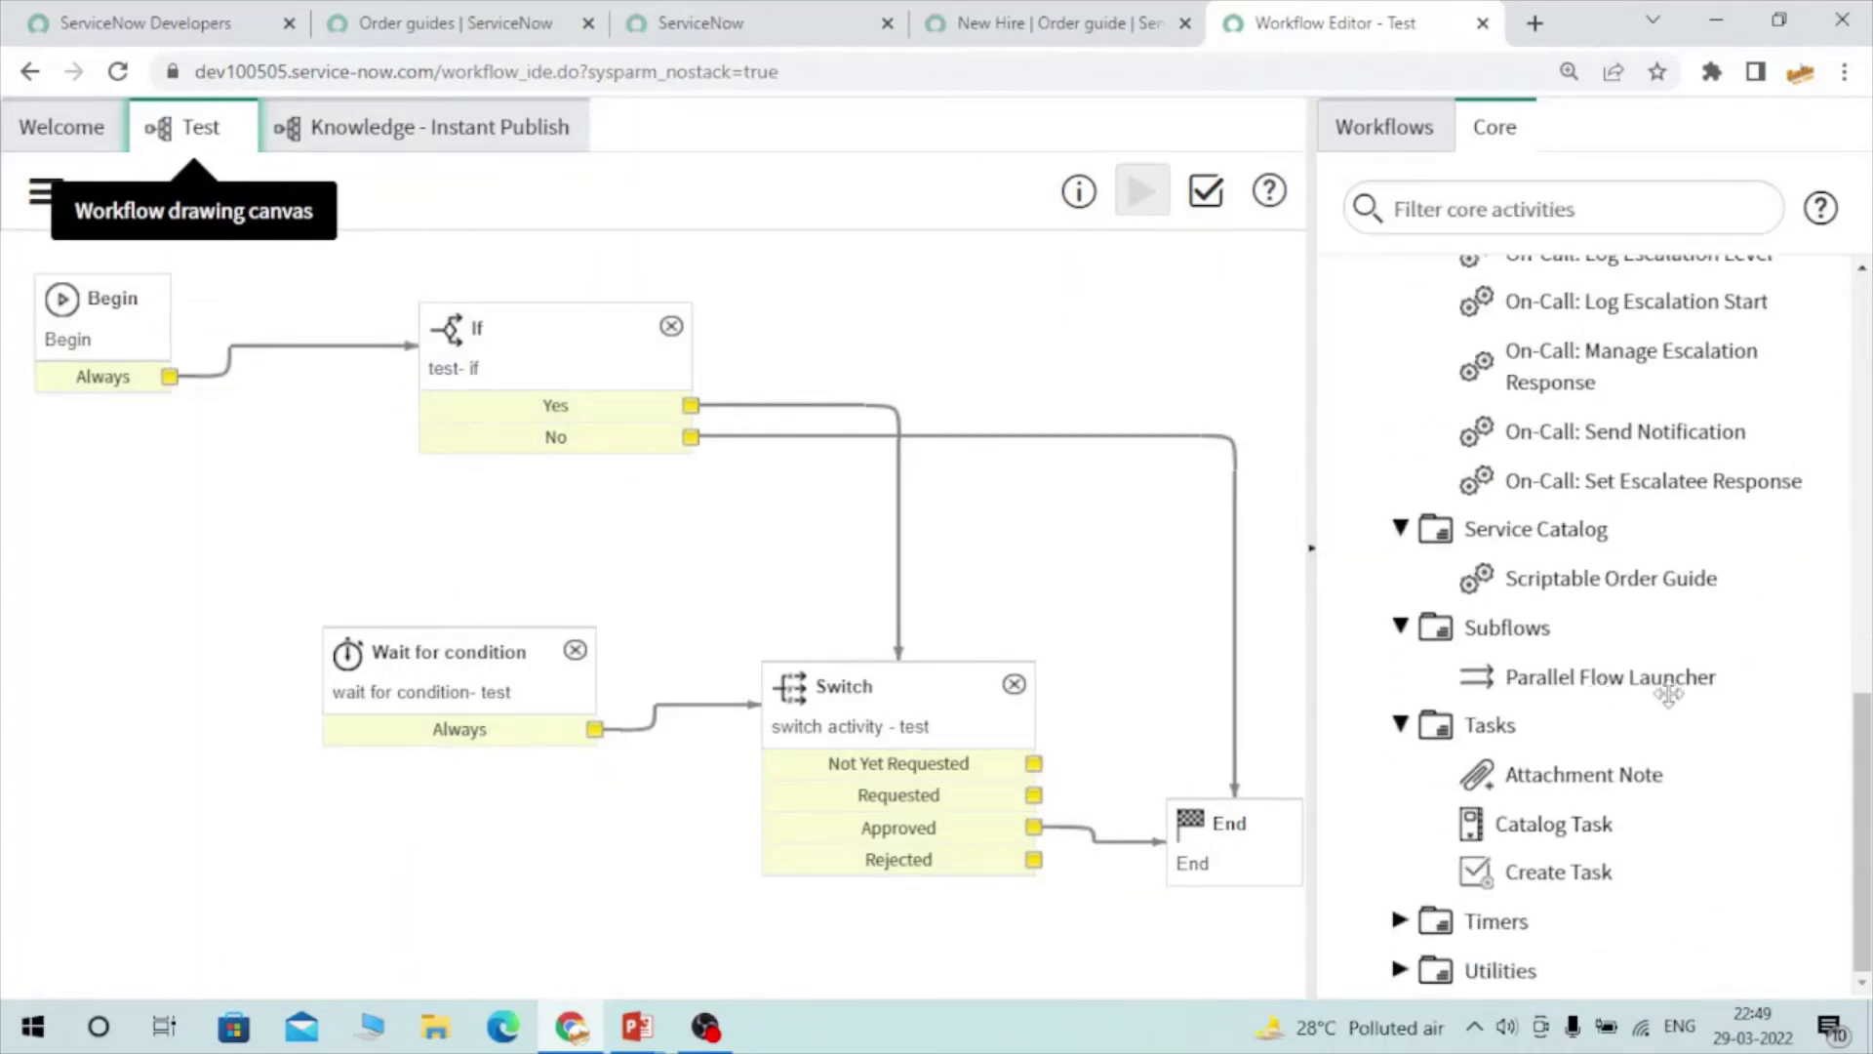
{"action": "double_click", "coordinate": [1610, 676]}
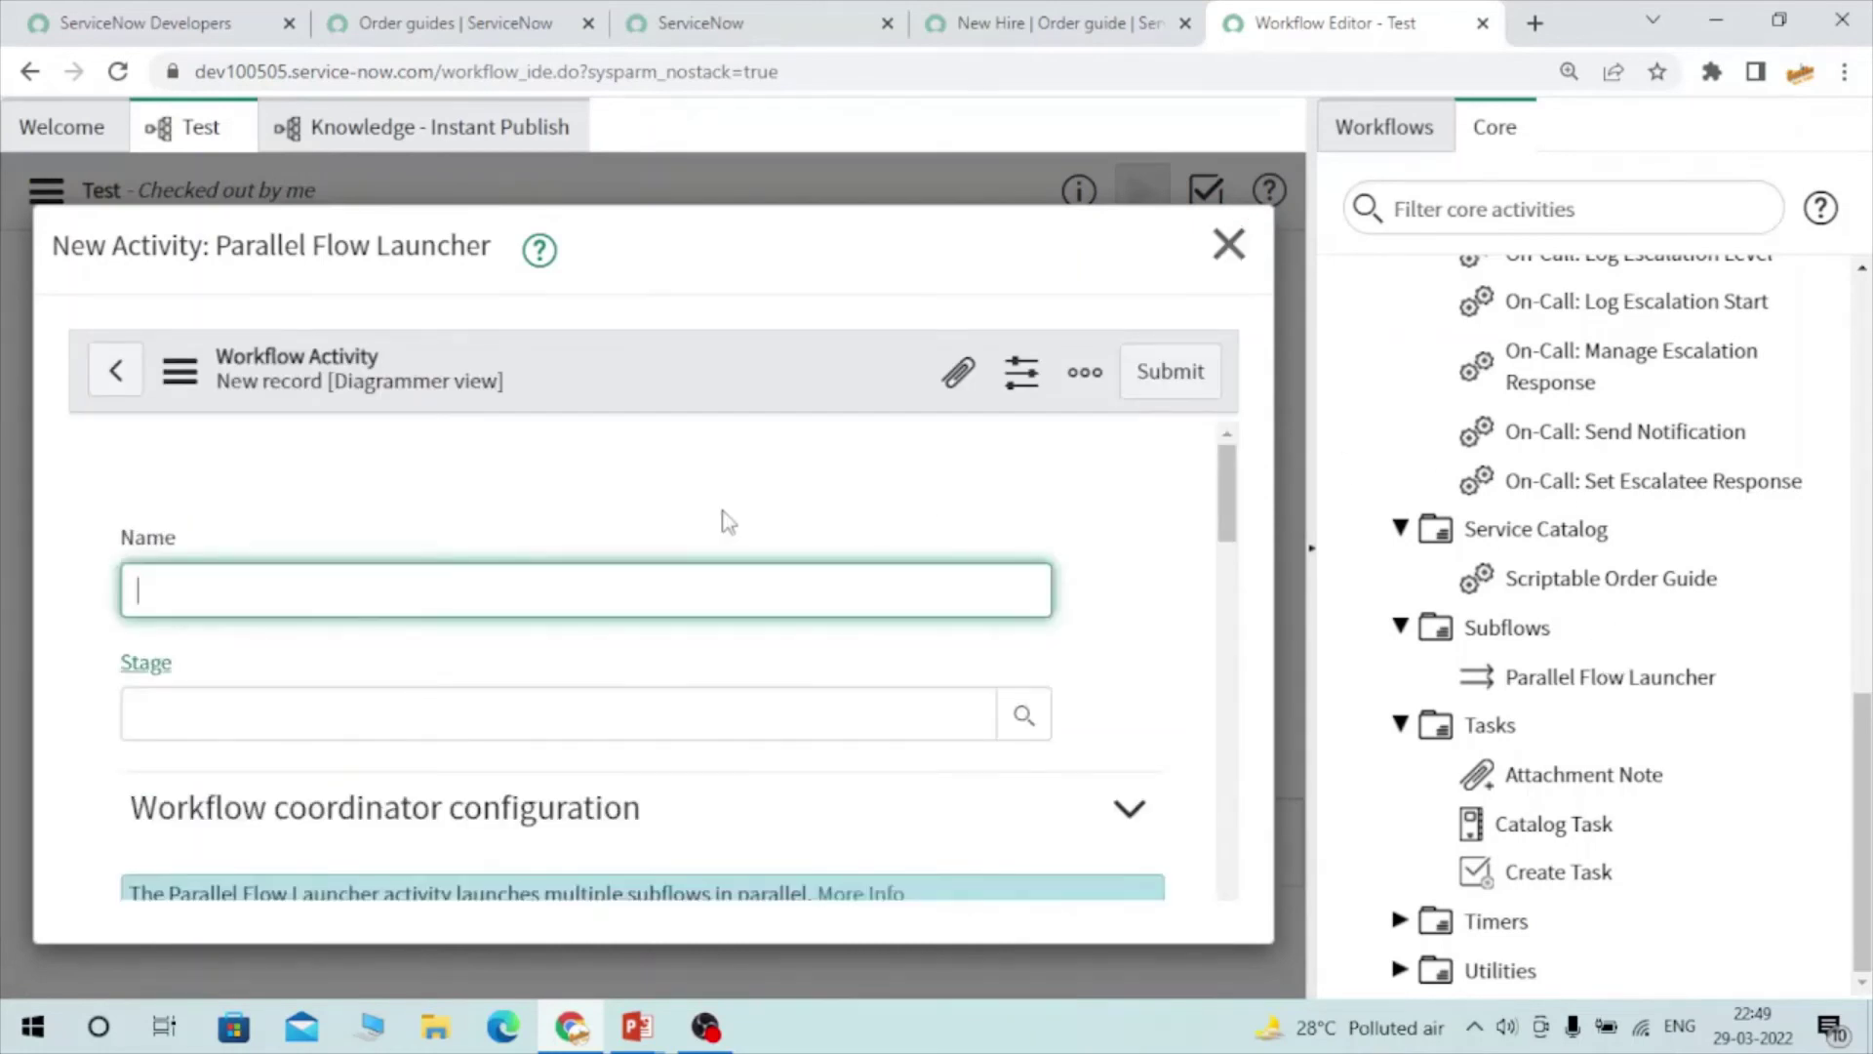
Review the Parallel Flow Launcher's workflow coordinator configuration, from the Inputs guidance down to the Workflow field
{"action": "scroll", "coordinate": [723, 518], "scroll_direction": "down", "scroll_amount": 5}
{"action": "scroll", "coordinate": [723, 510], "scroll_direction": "up", "scroll_amount": 2}
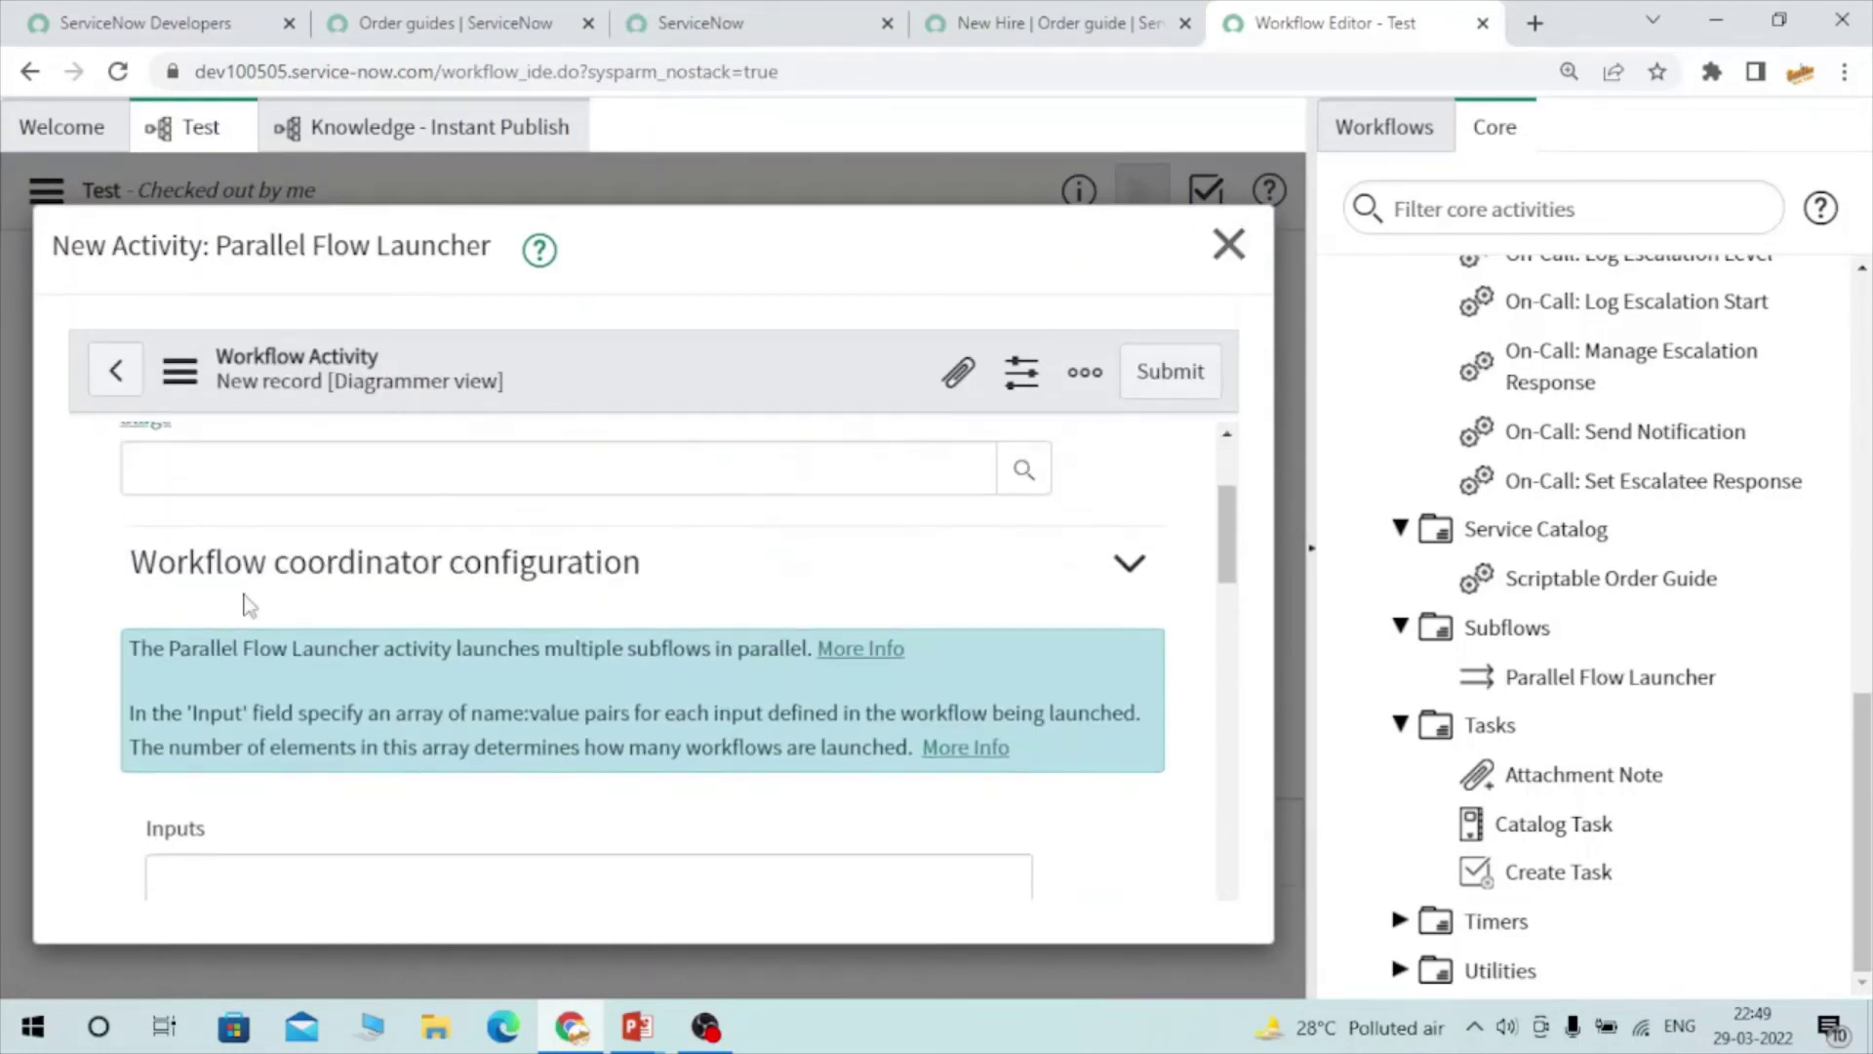
{"action": "left_click_drag", "start_coordinate": [154, 563], "coordinate": [728, 644]}
{"action": "left_click", "coordinate": [723, 642]}
{"action": "scroll", "coordinate": [723, 639], "scroll_direction": "down", "scroll_amount": 5}
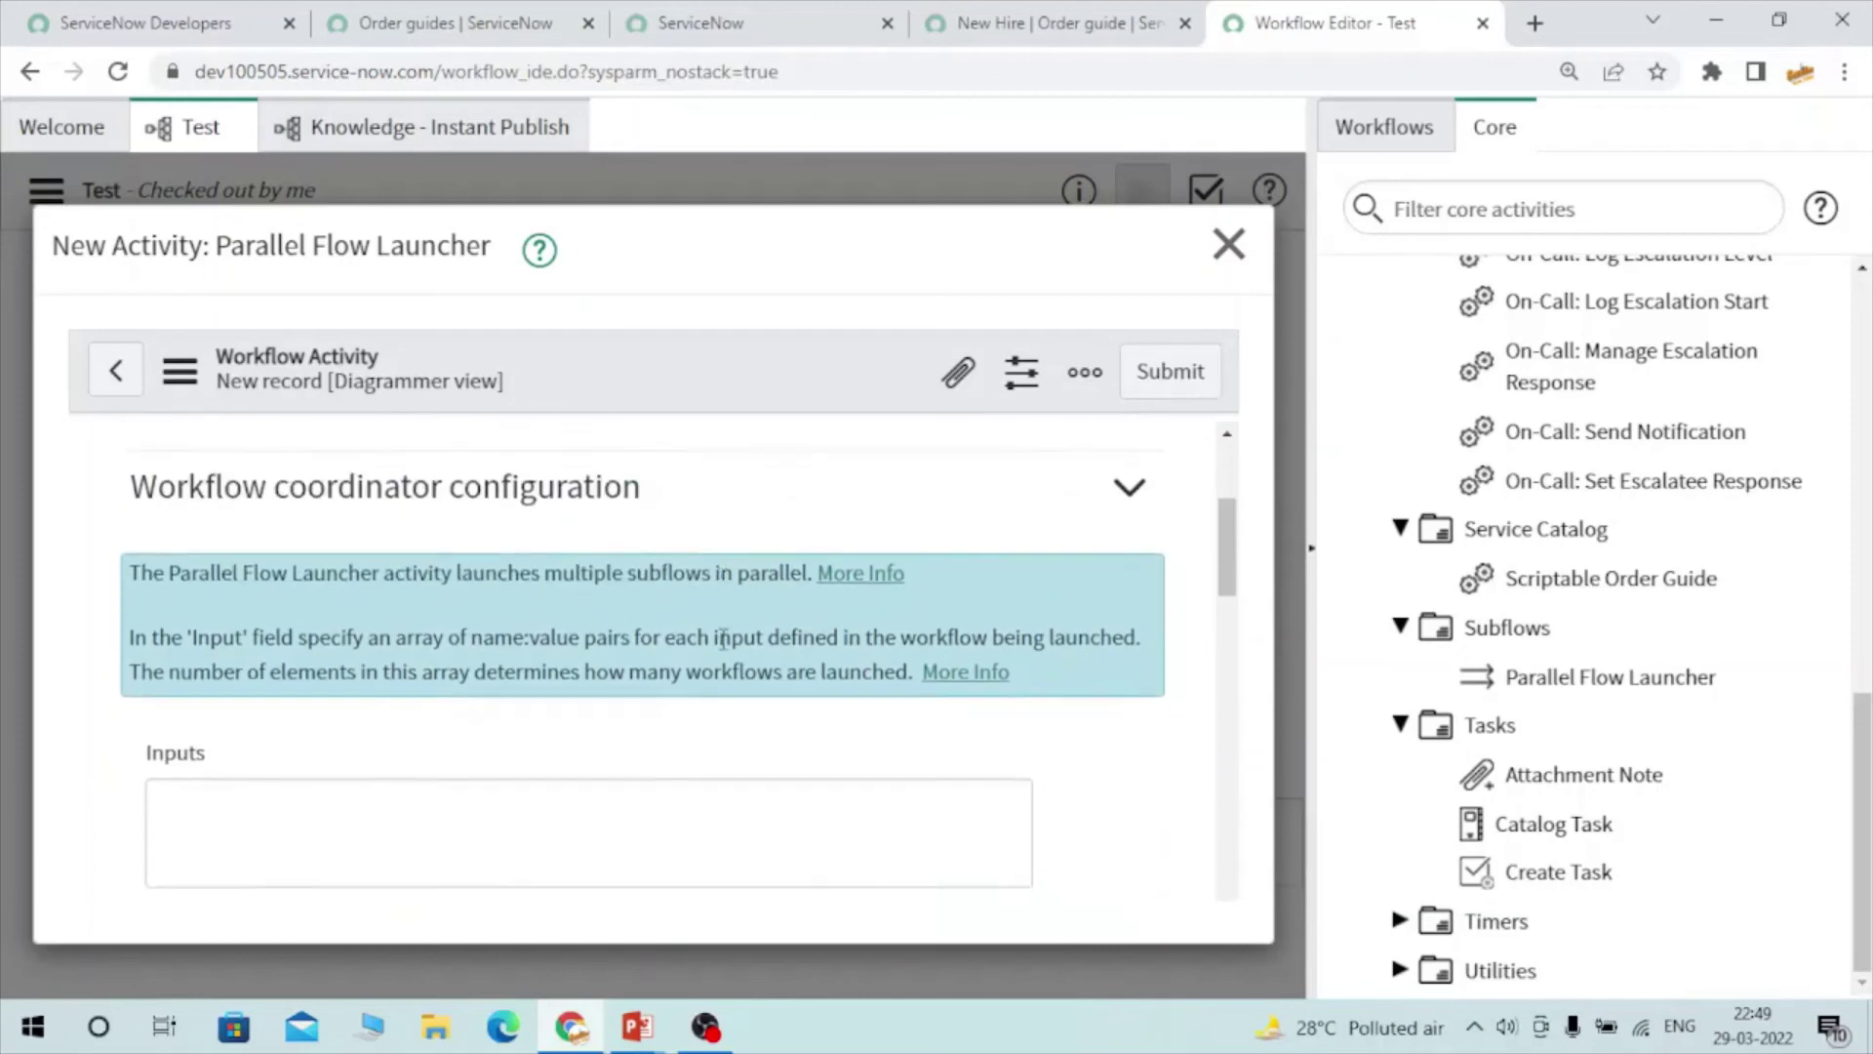
{"action": "scroll", "coordinate": [723, 642], "scroll_direction": "down", "scroll_amount": 3}
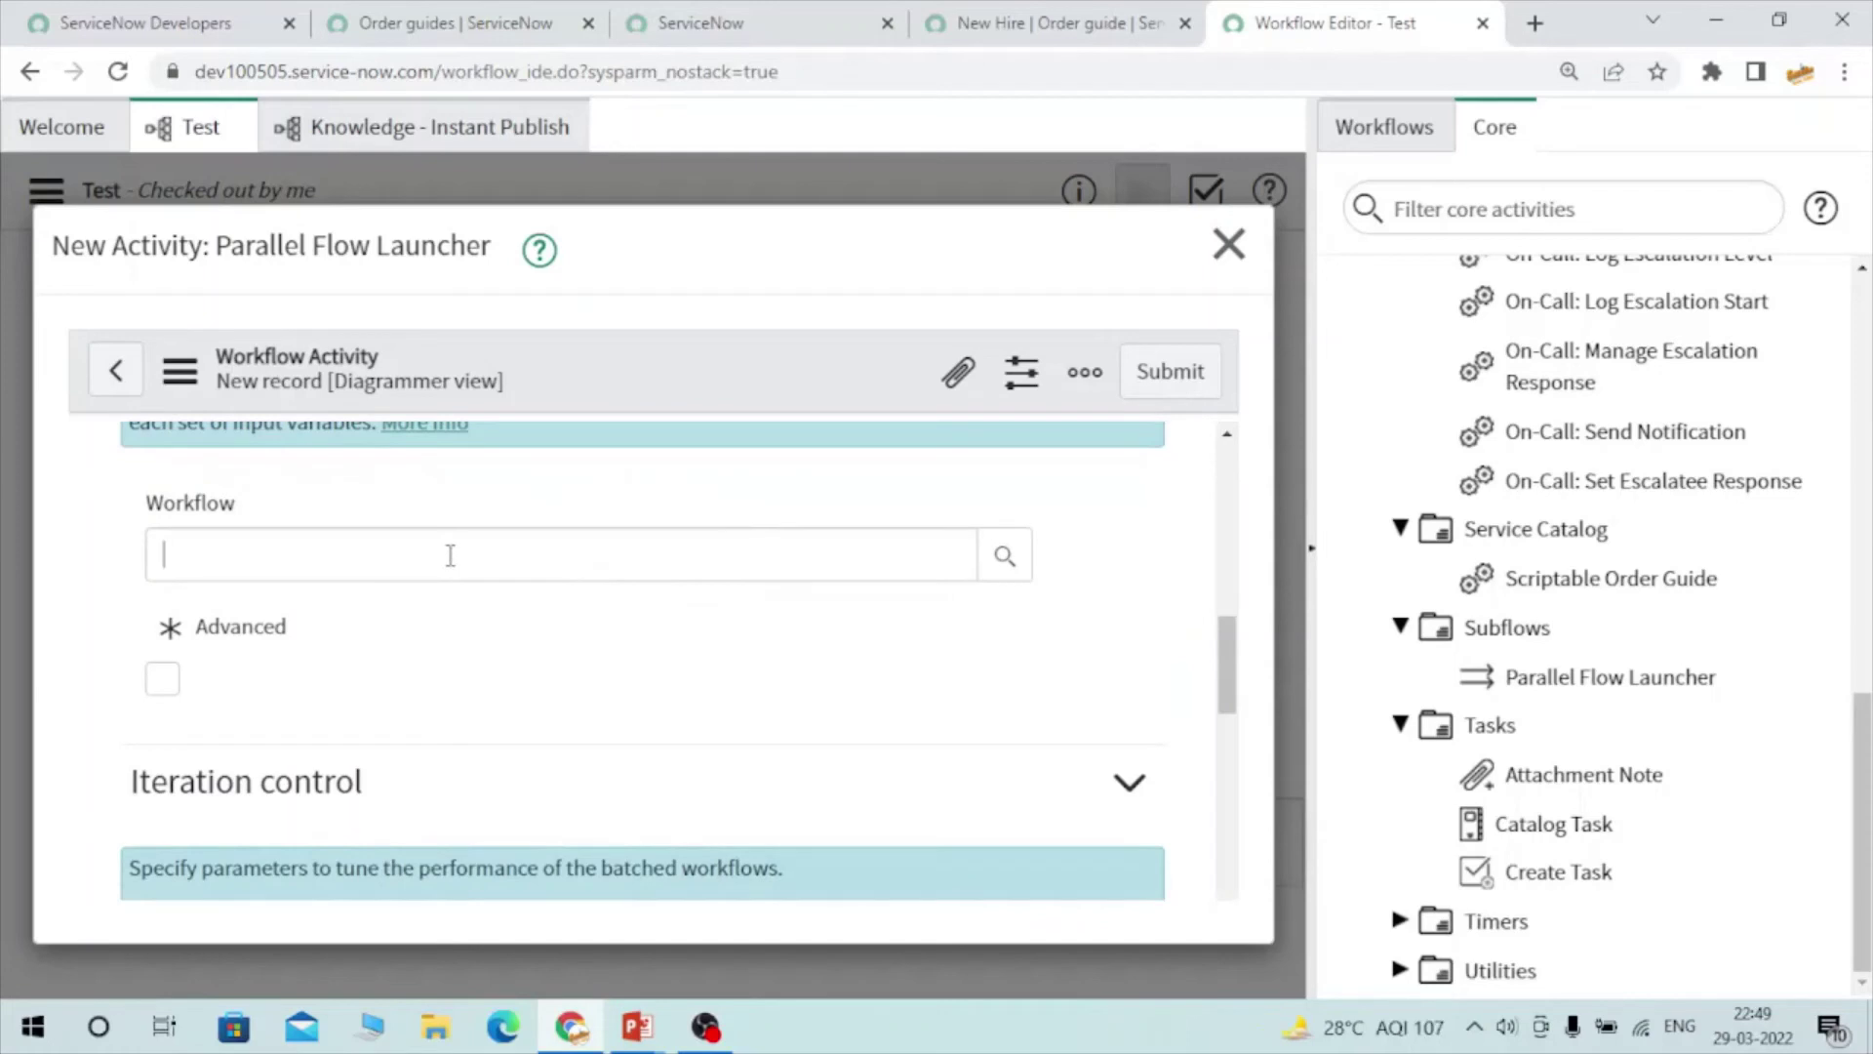
Choose Change Request - Normal as the workflow to launch, and enable Advanced to examine the sample coordinator script
{"action": "left_click", "coordinate": [1005, 570]}
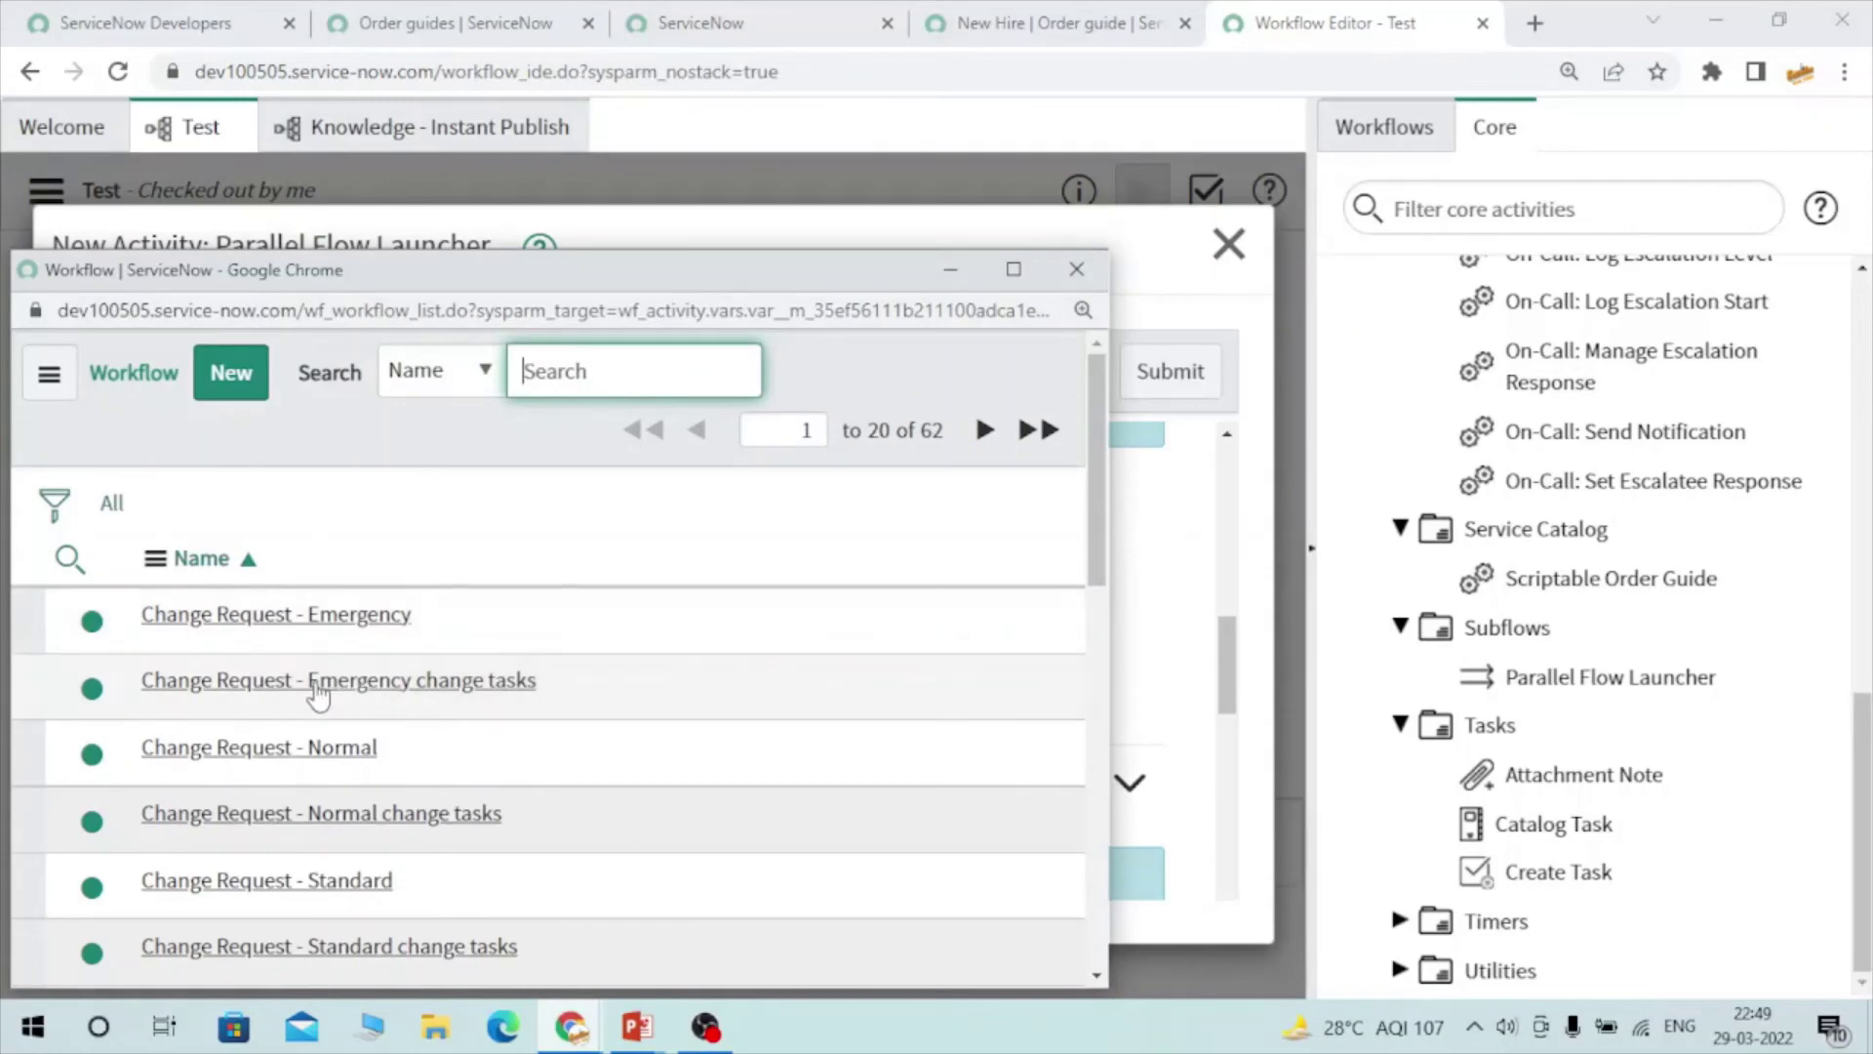
{"action": "left_click", "coordinate": [310, 750]}
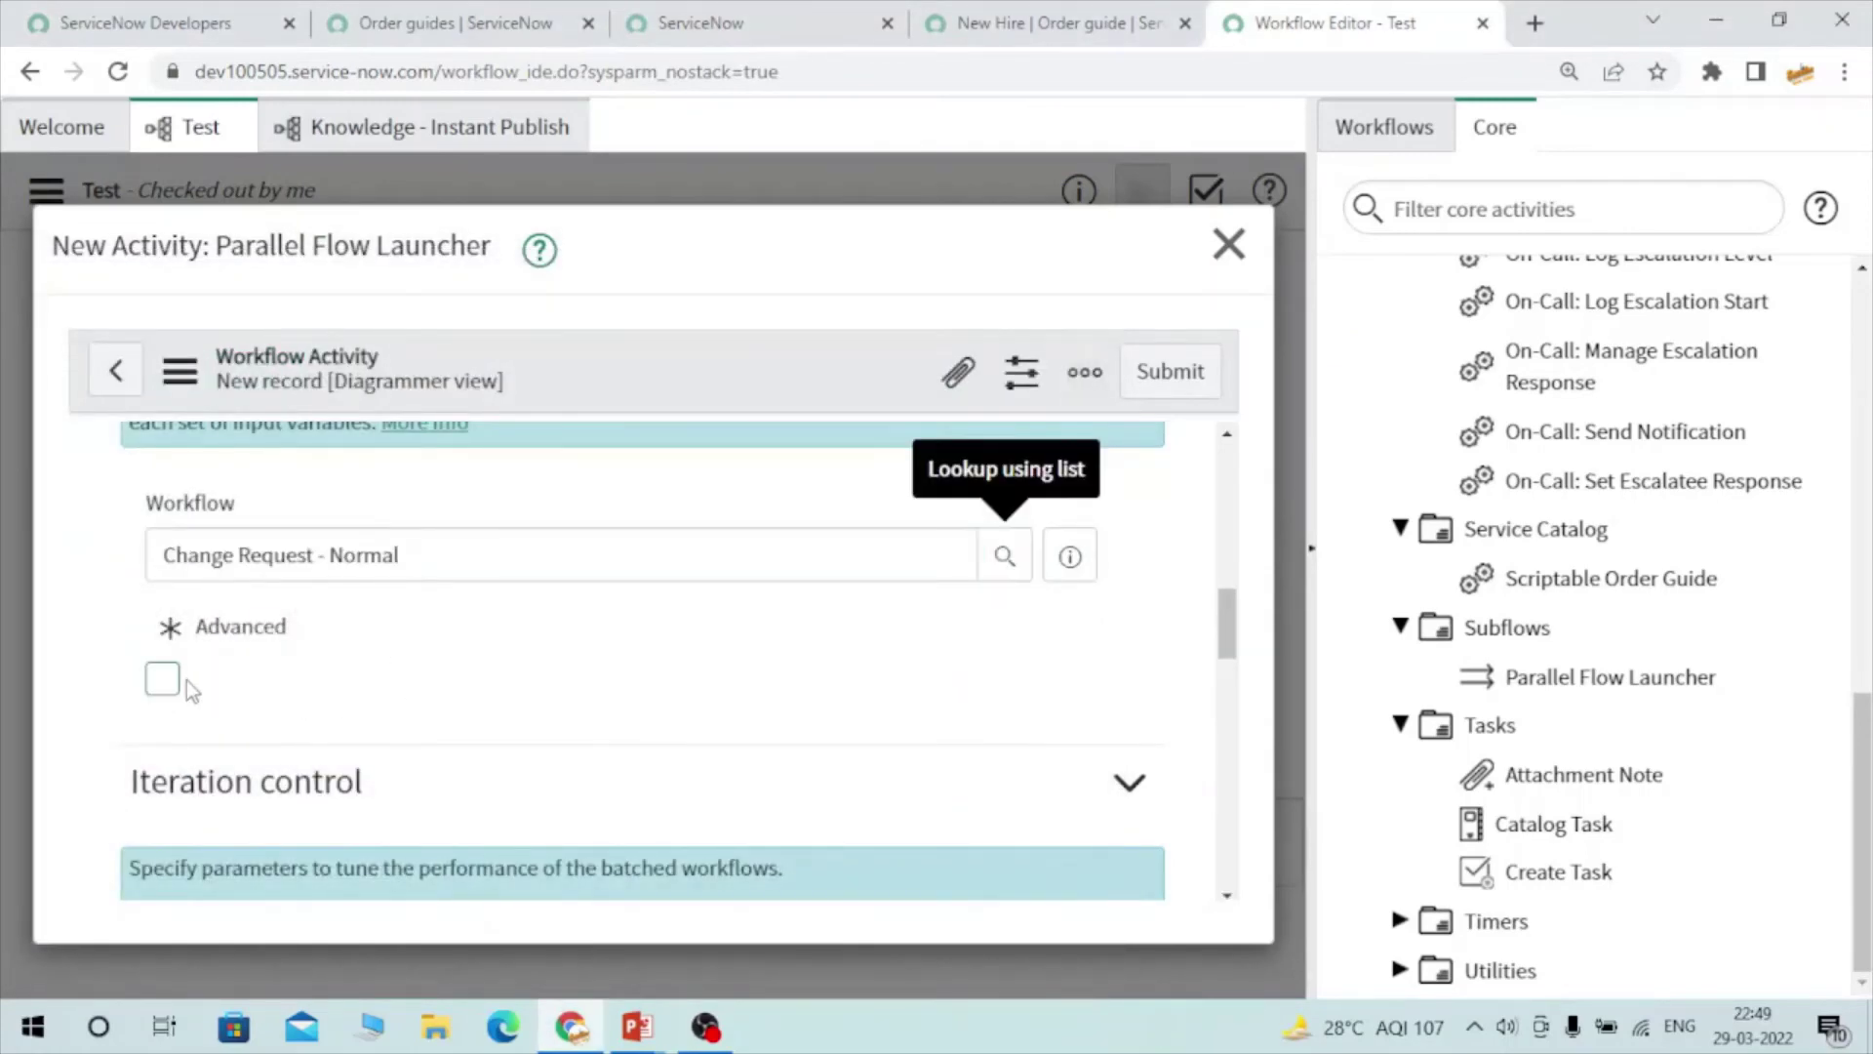
{"action": "left_click", "coordinate": [166, 679]}
{"action": "scroll", "coordinate": [562, 683], "scroll_direction": "down", "scroll_amount": 3}
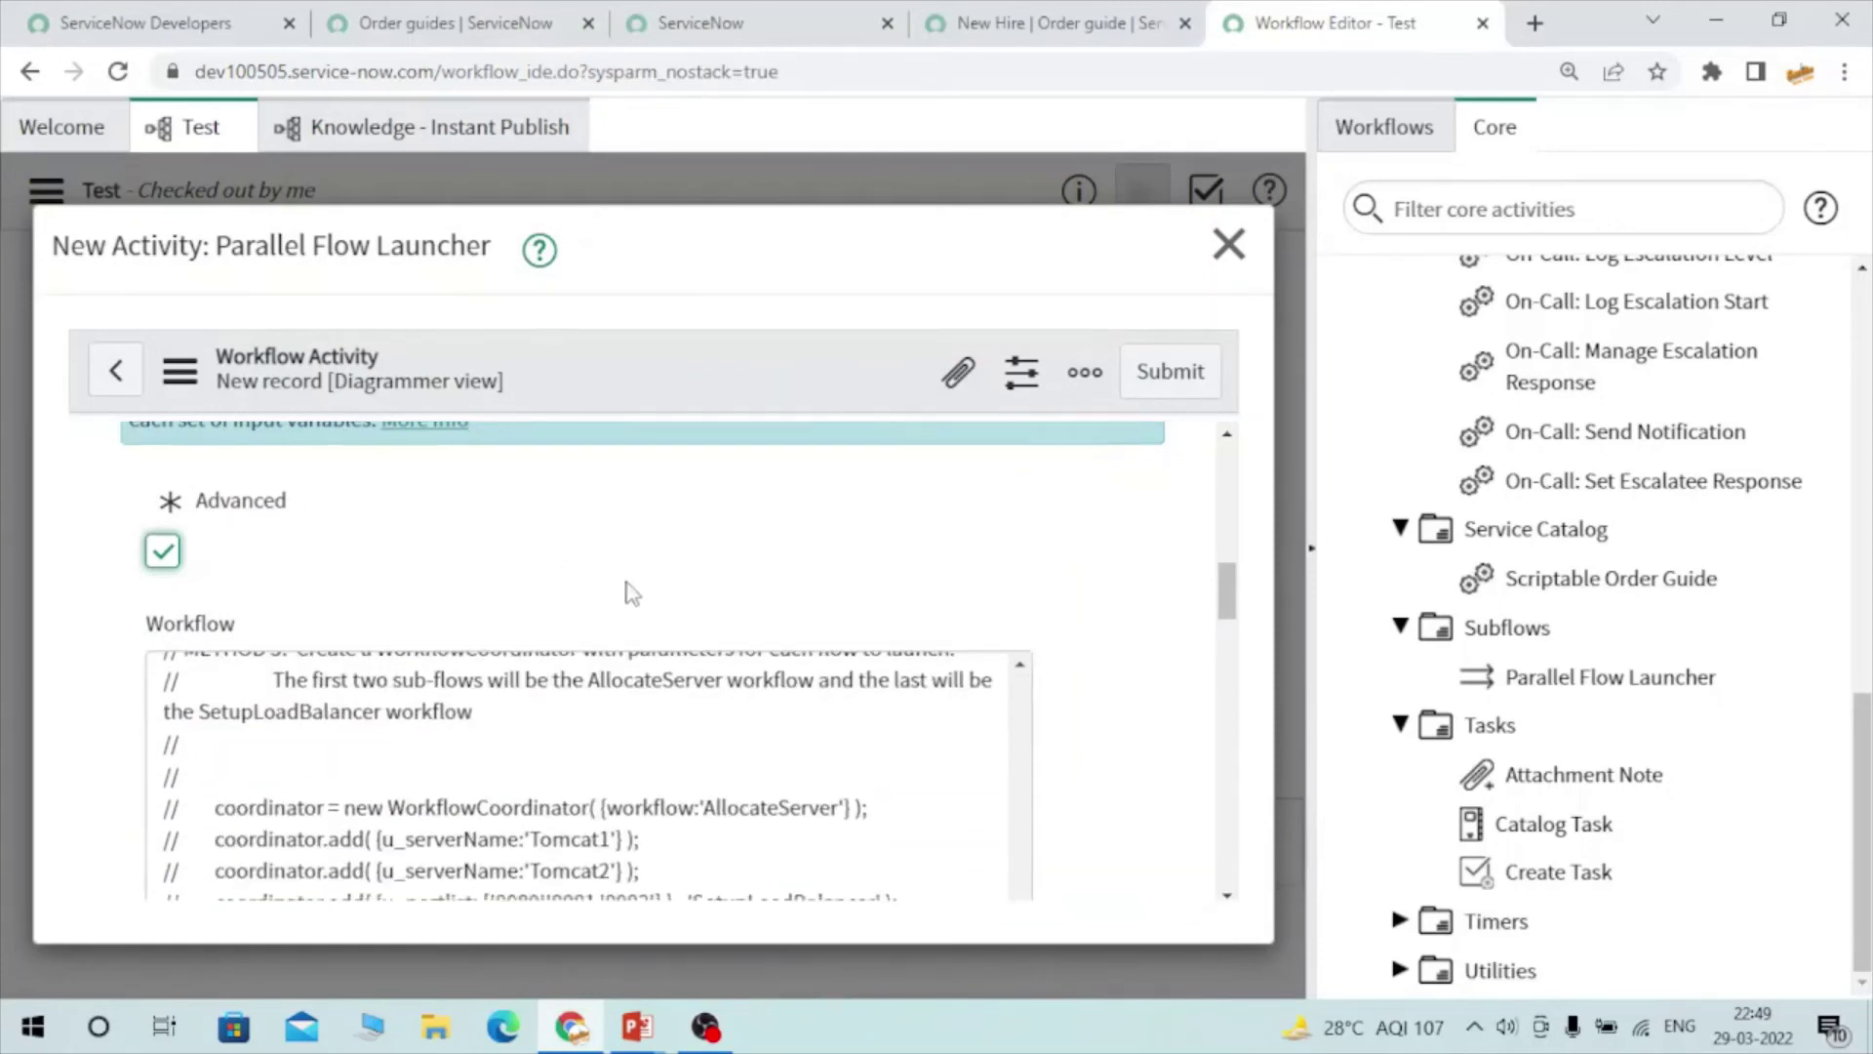
{"action": "scroll", "coordinate": [627, 589], "scroll_direction": "down", "scroll_amount": 5}
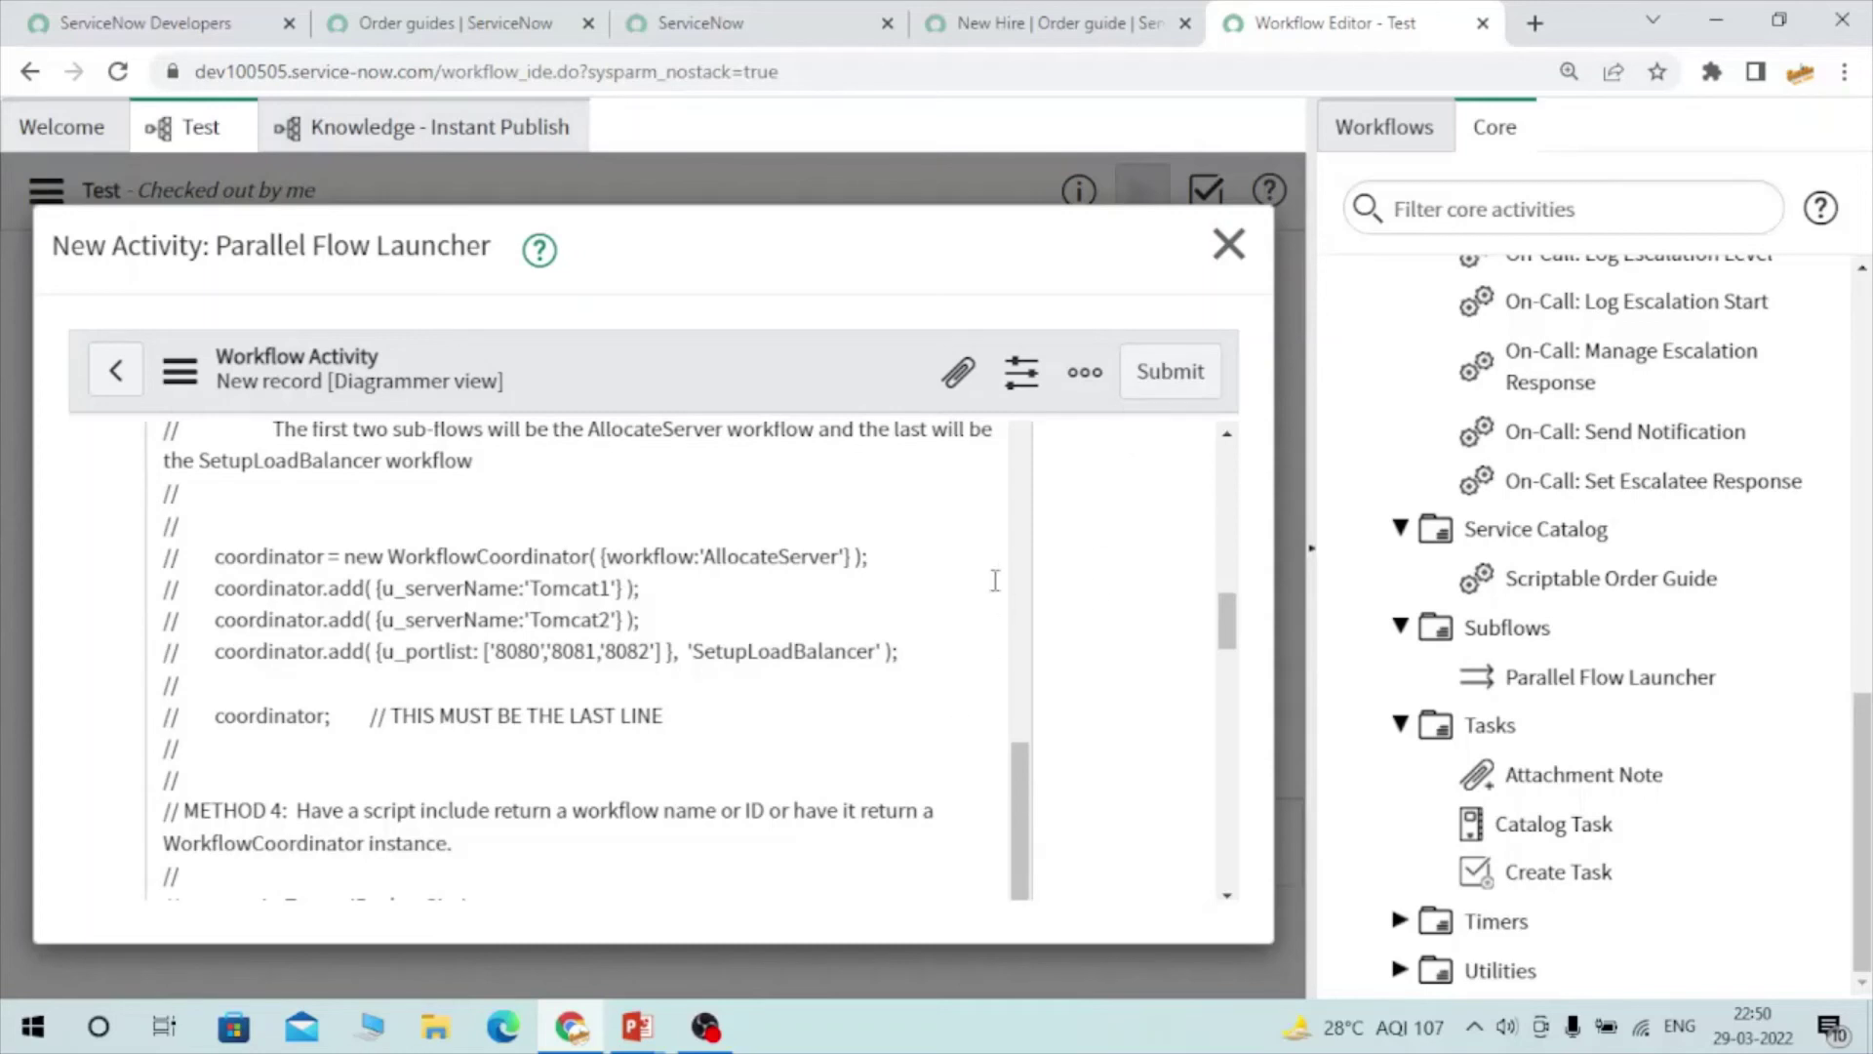
{"action": "scroll", "coordinate": [985, 576], "scroll_direction": "up", "scroll_amount": 10}
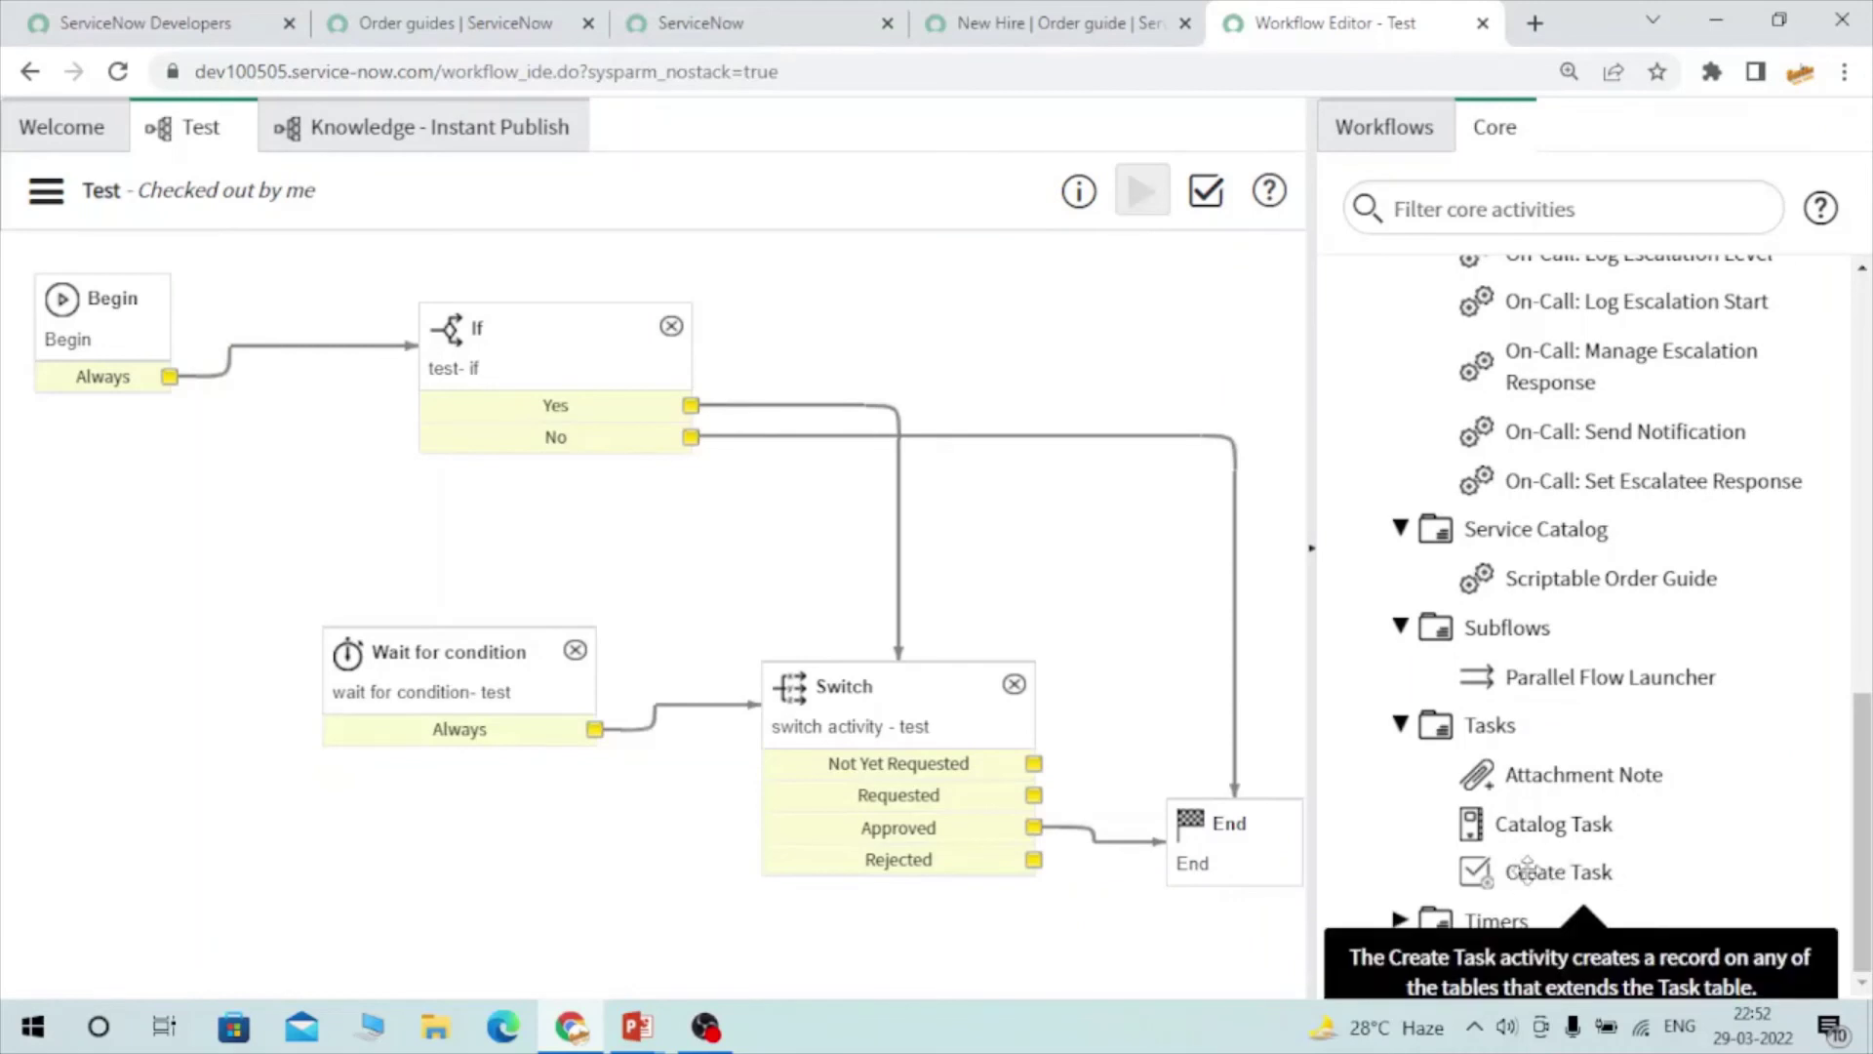
Start a new Create Task activity and read its Basics guidance and settings
{"action": "double_click", "coordinate": [1527, 869]}
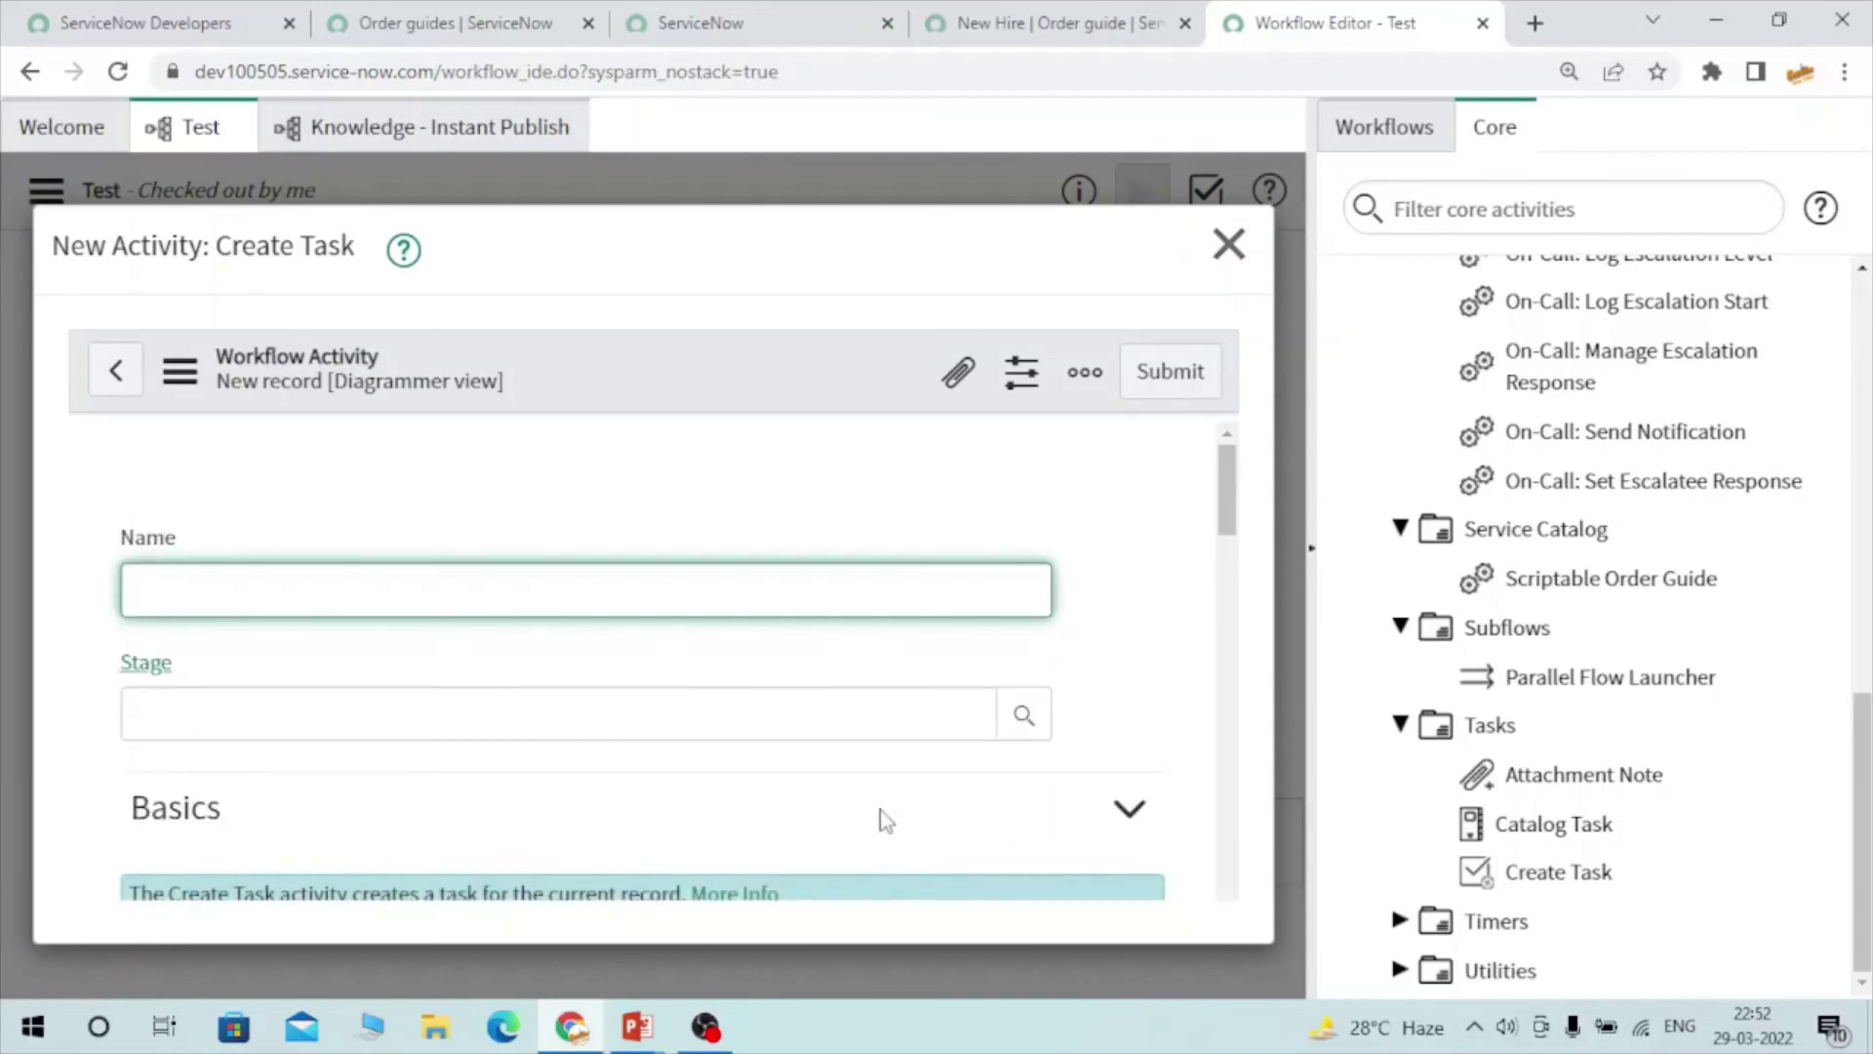
{"action": "scroll", "coordinate": [489, 619], "scroll_direction": "down", "scroll_amount": 7}
{"action": "scroll", "coordinate": [478, 629], "scroll_direction": "up", "scroll_amount": 4}
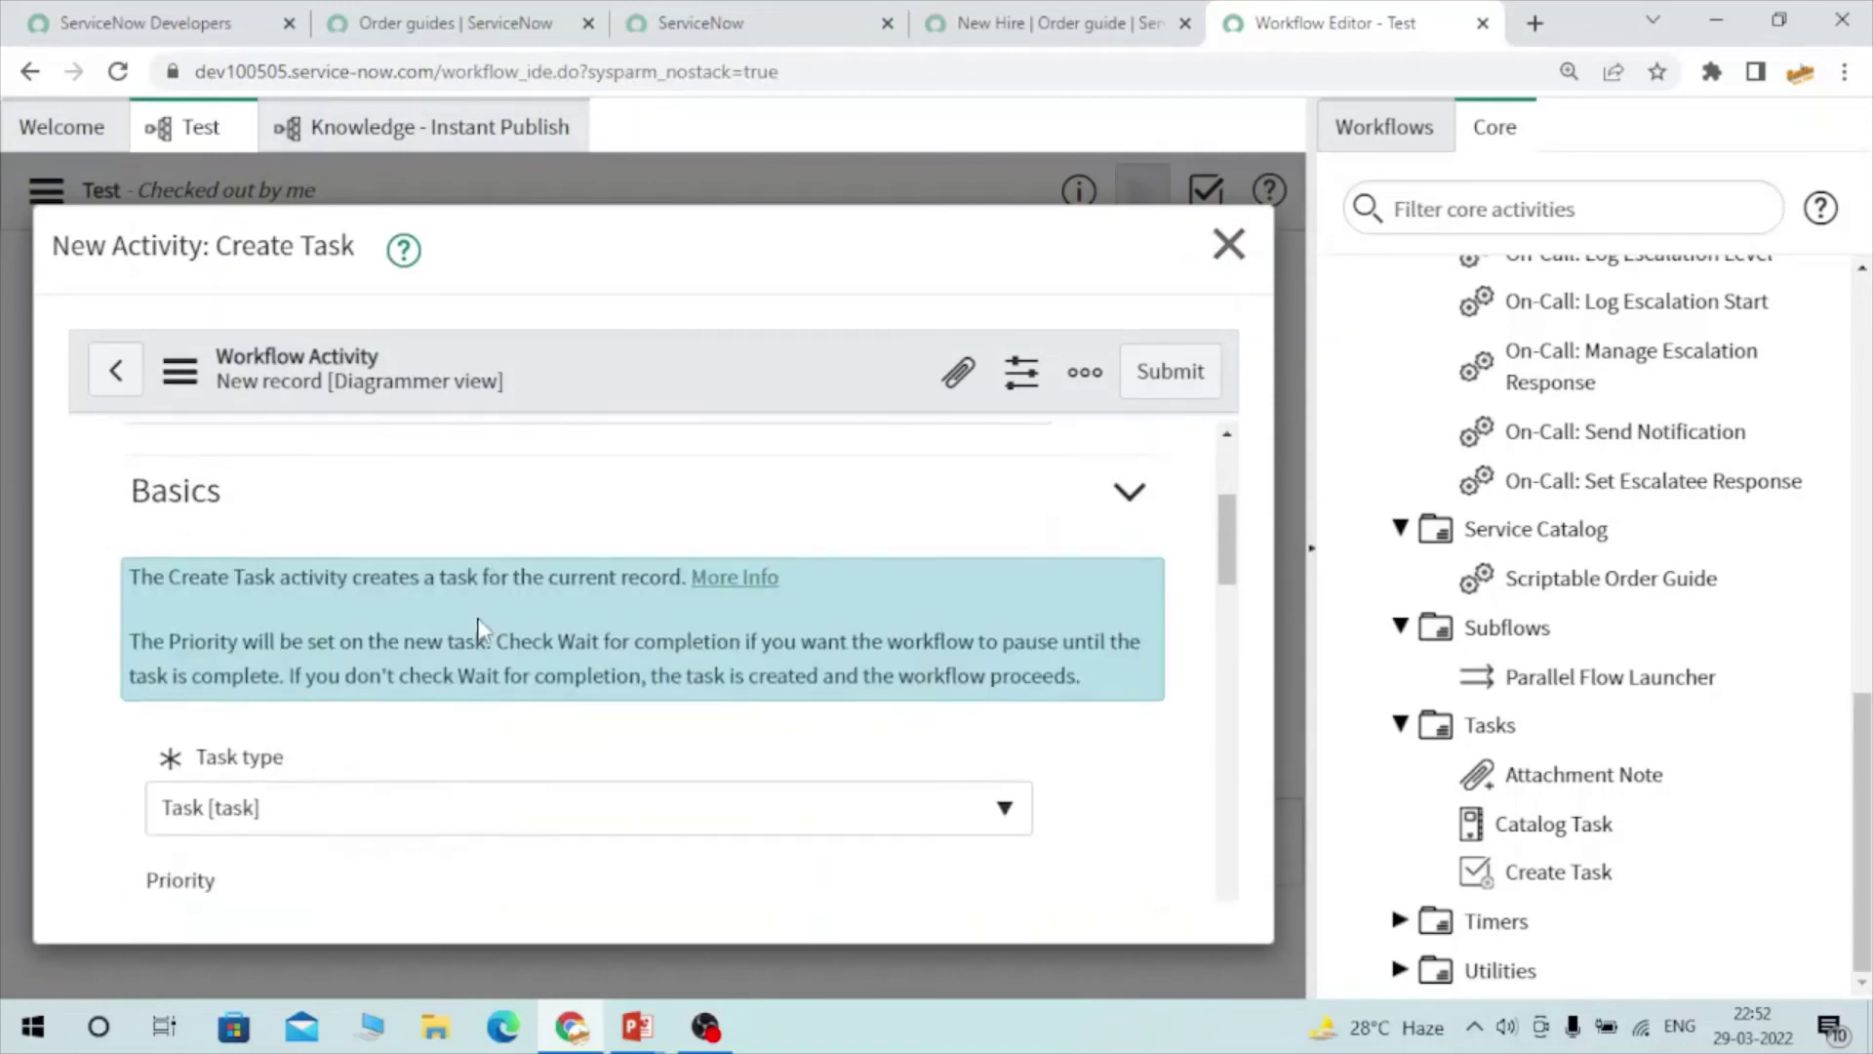
{"action": "scroll", "coordinate": [436, 624], "scroll_direction": "down", "scroll_amount": 1}
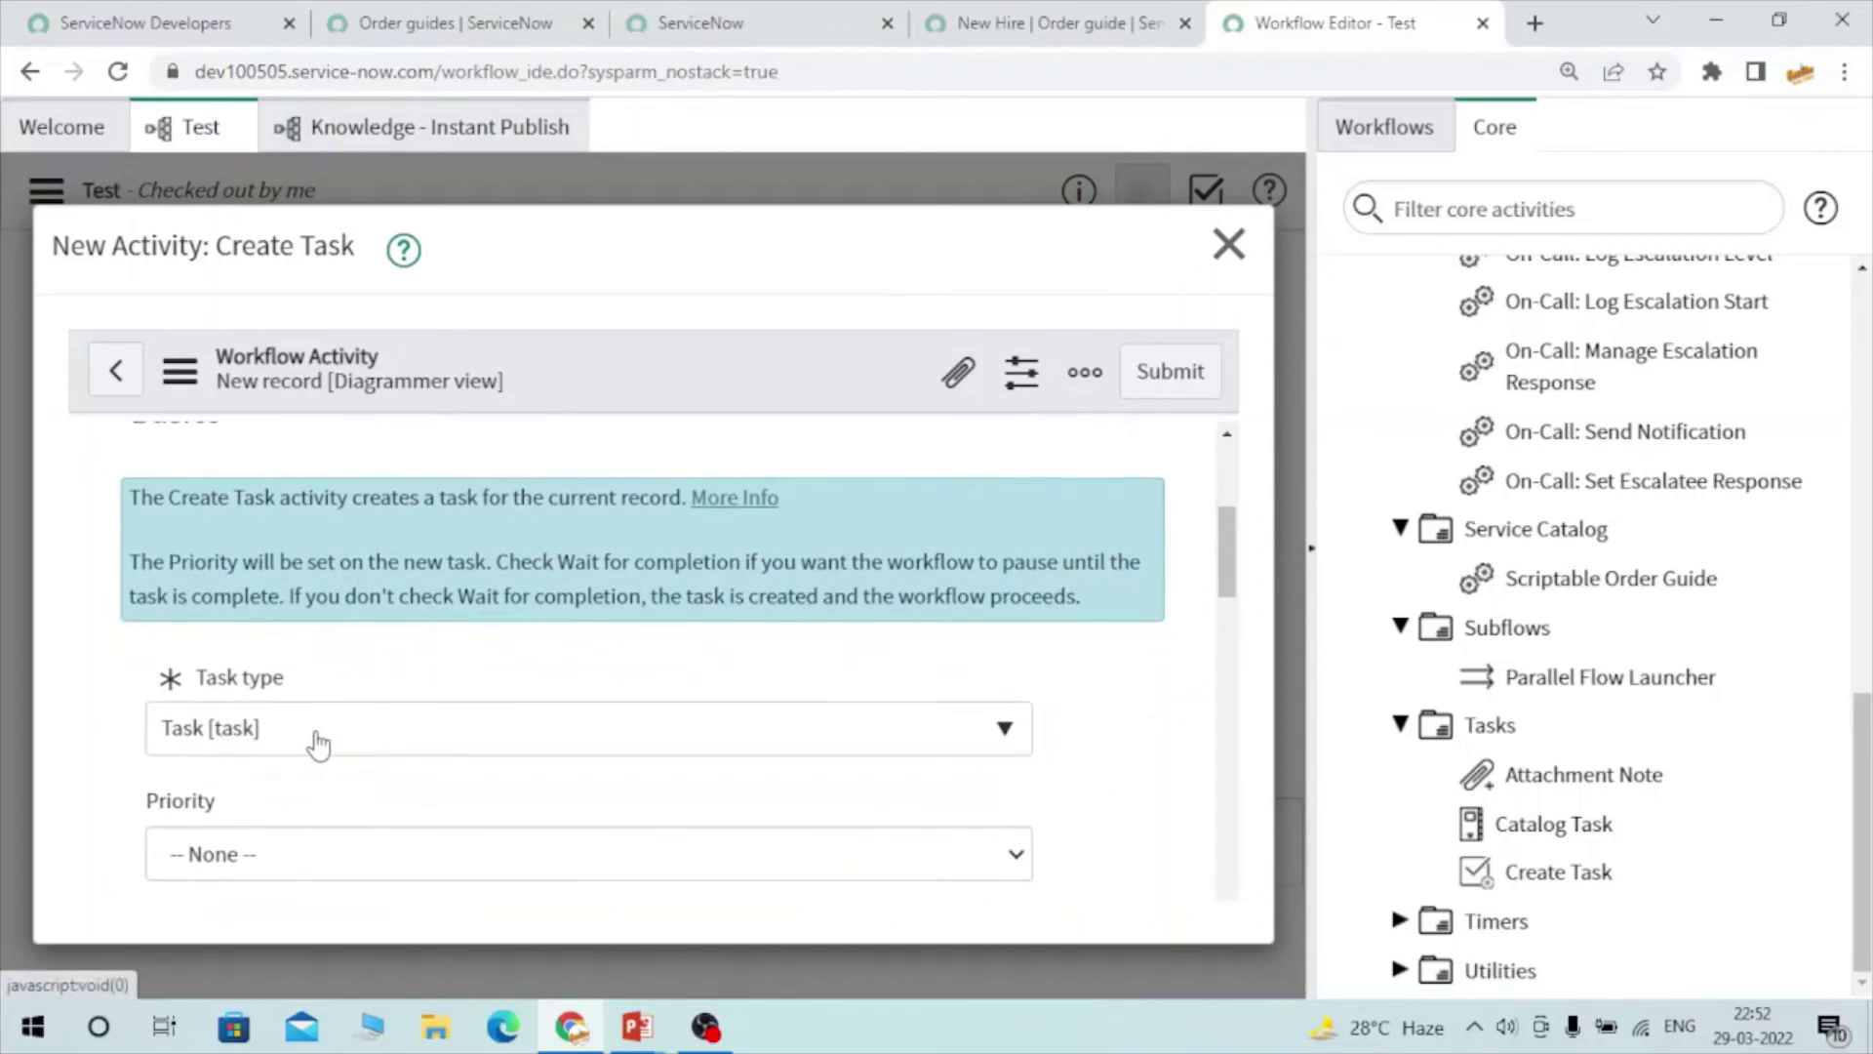
{"action": "scroll", "coordinate": [319, 745], "scroll_direction": "down", "scroll_amount": 1}
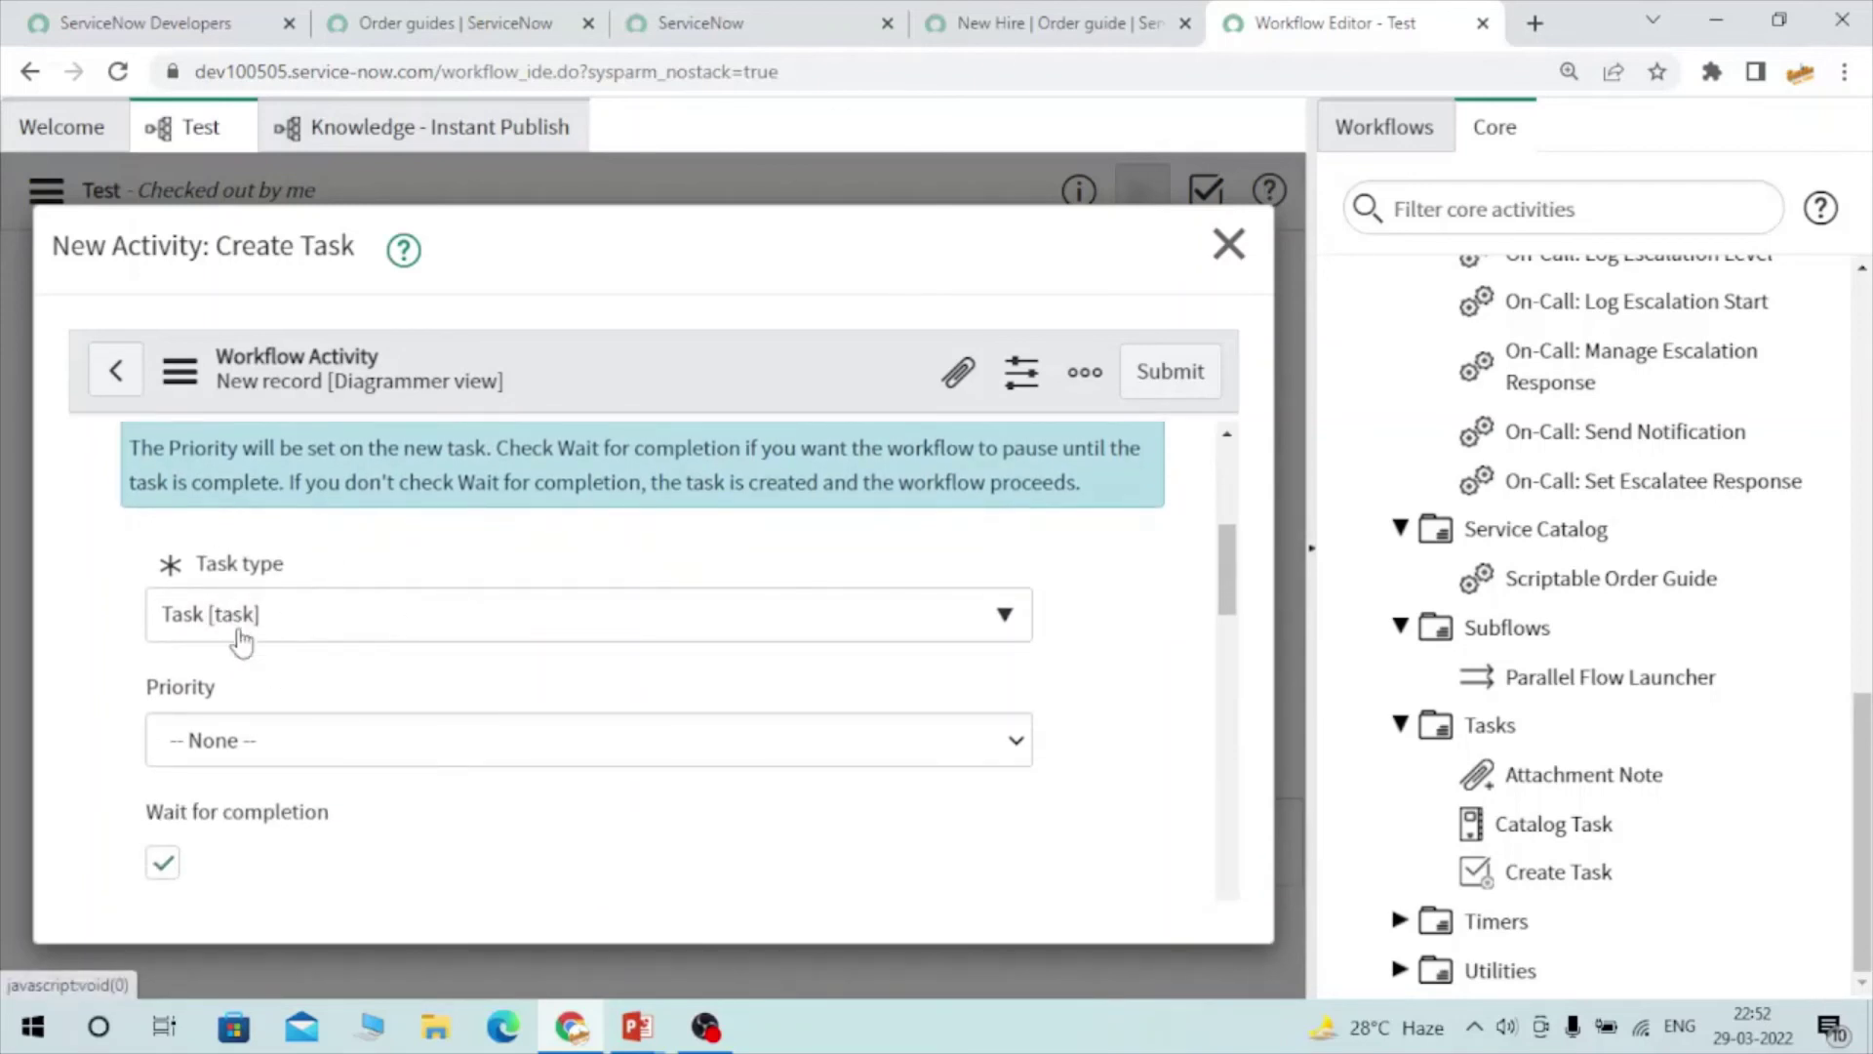
Examine the available task types and priorities for the Create Task activity, without changing either selection
{"action": "left_click", "coordinate": [338, 619]}
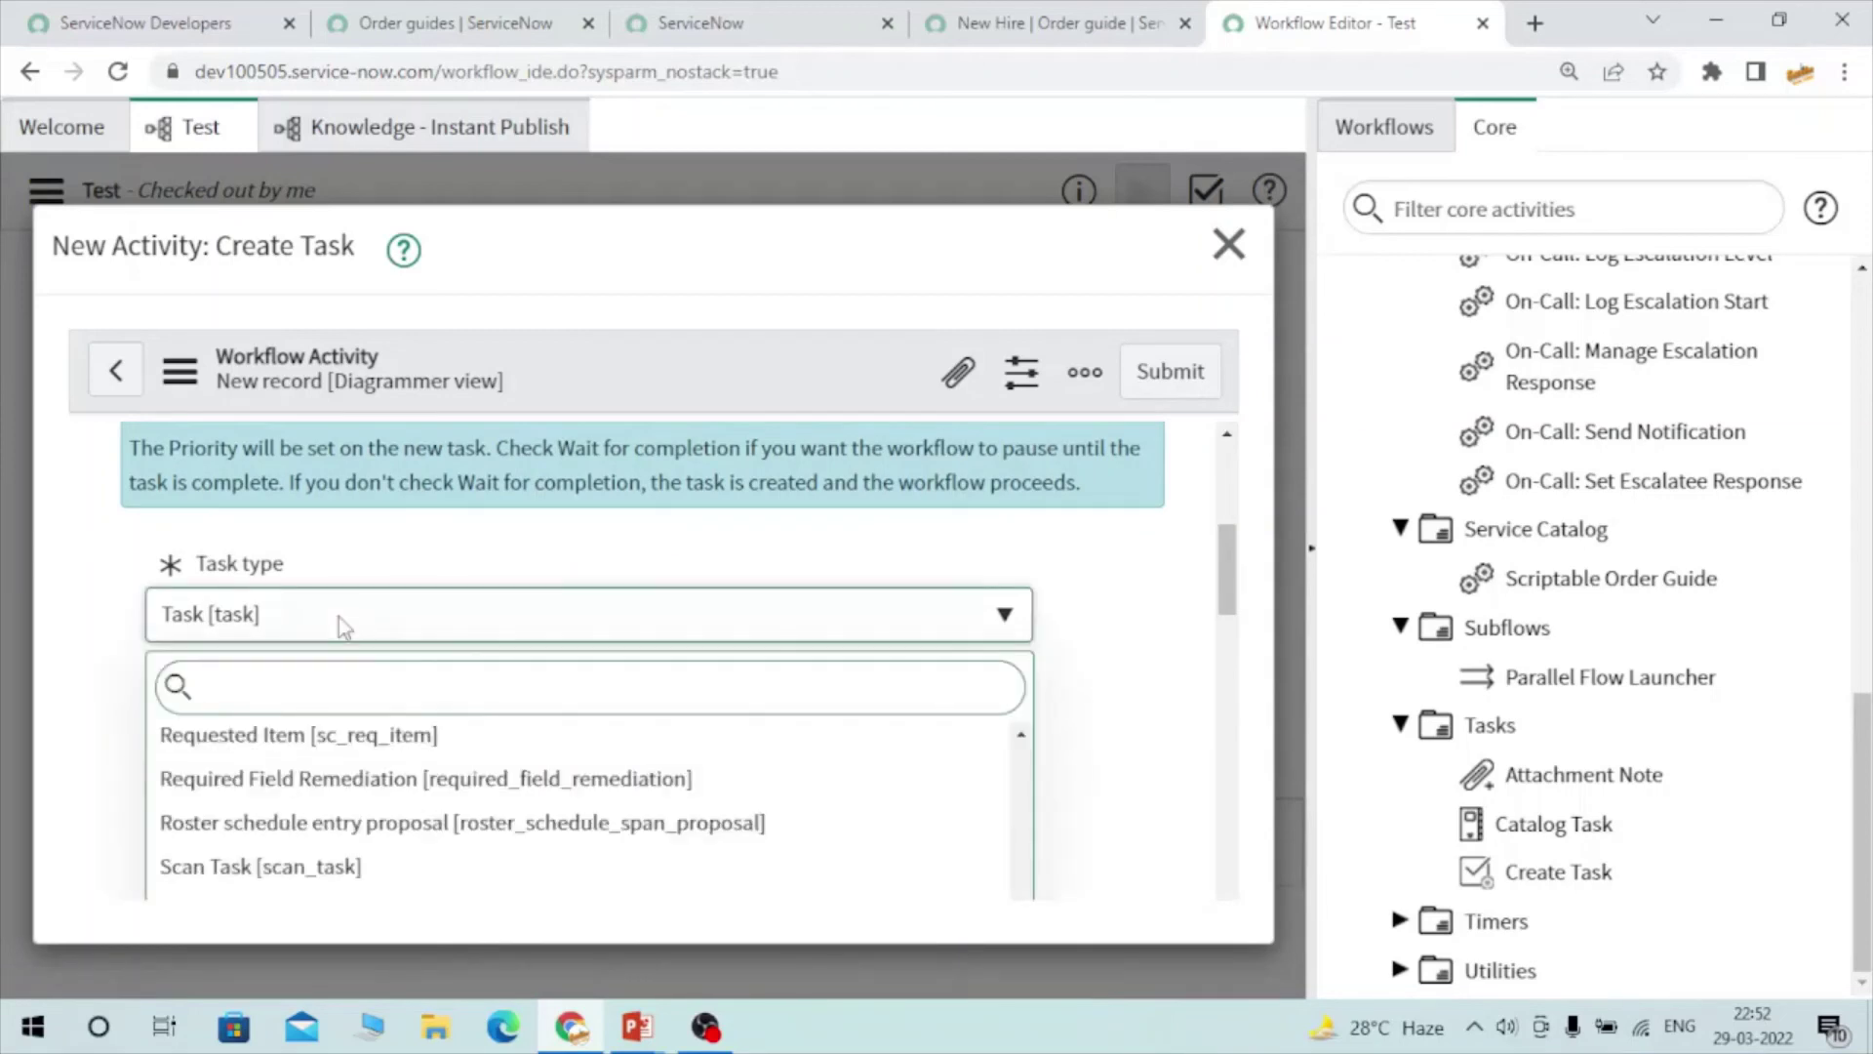
{"action": "left_click", "coordinate": [402, 565]}
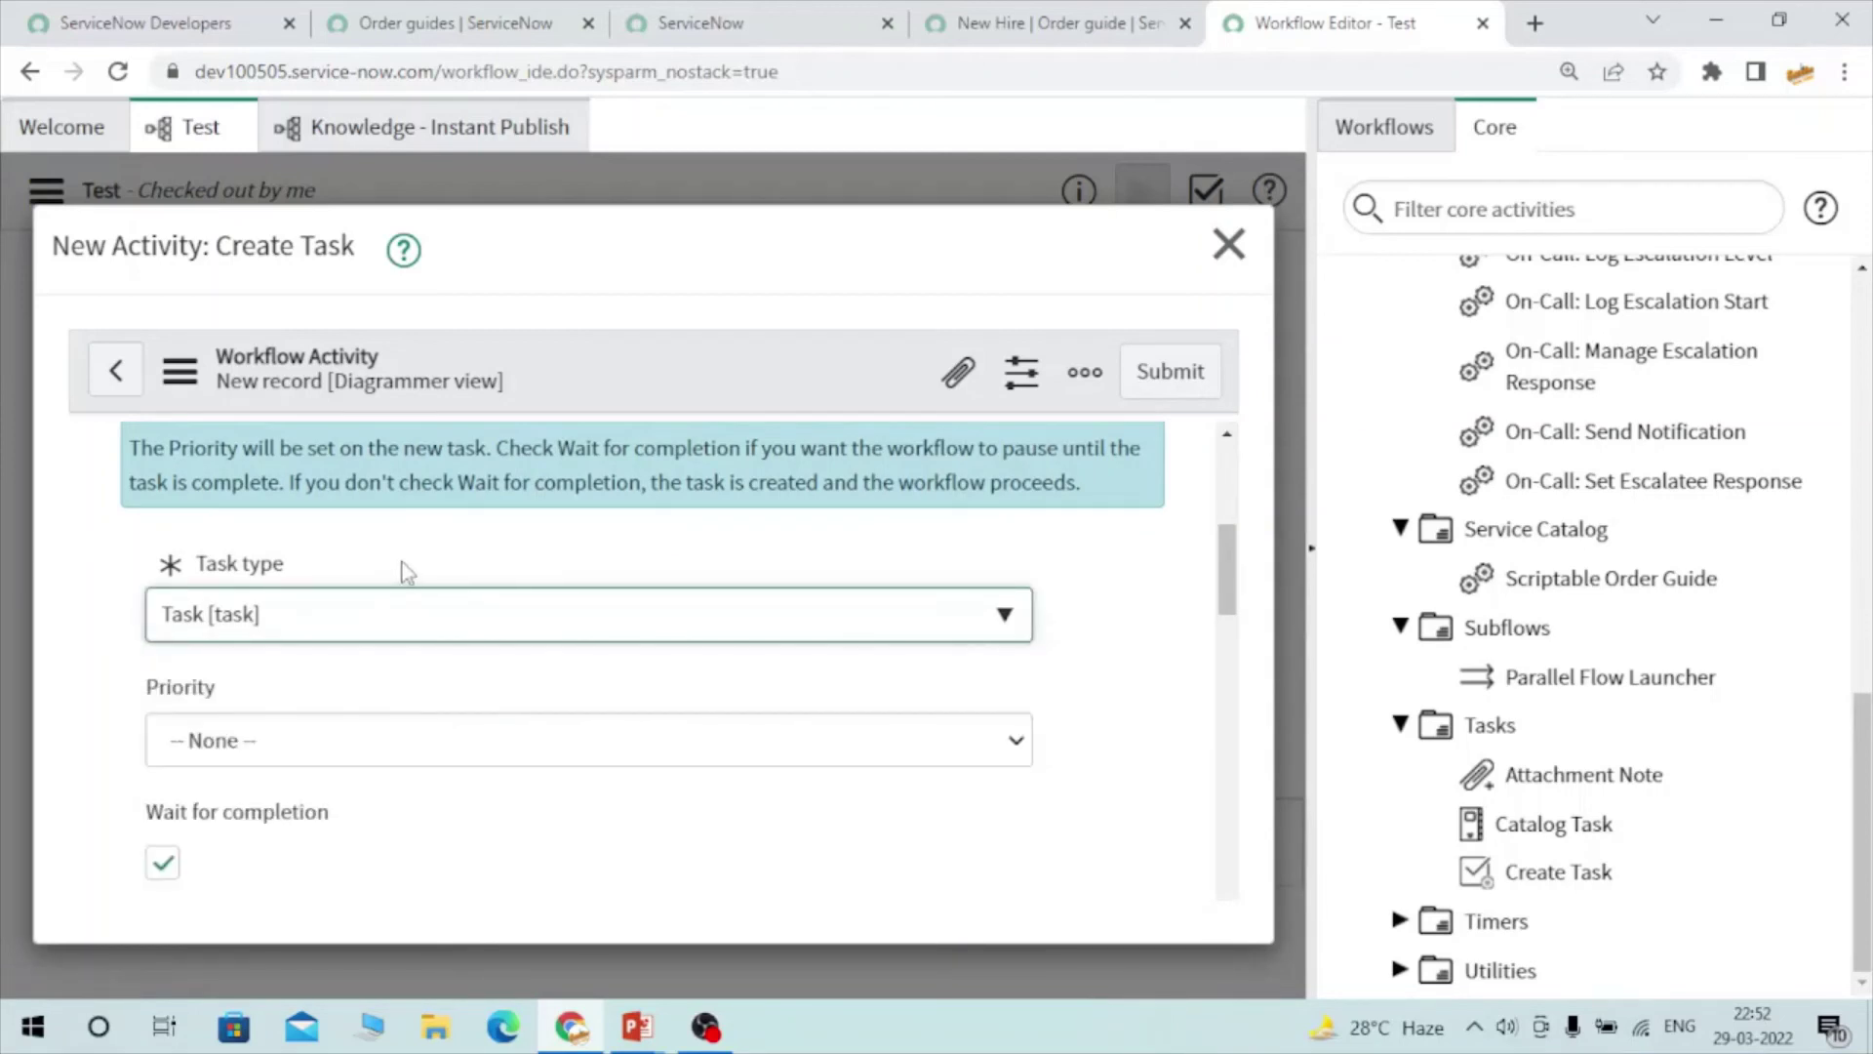
{"action": "left_click", "coordinate": [357, 729]}
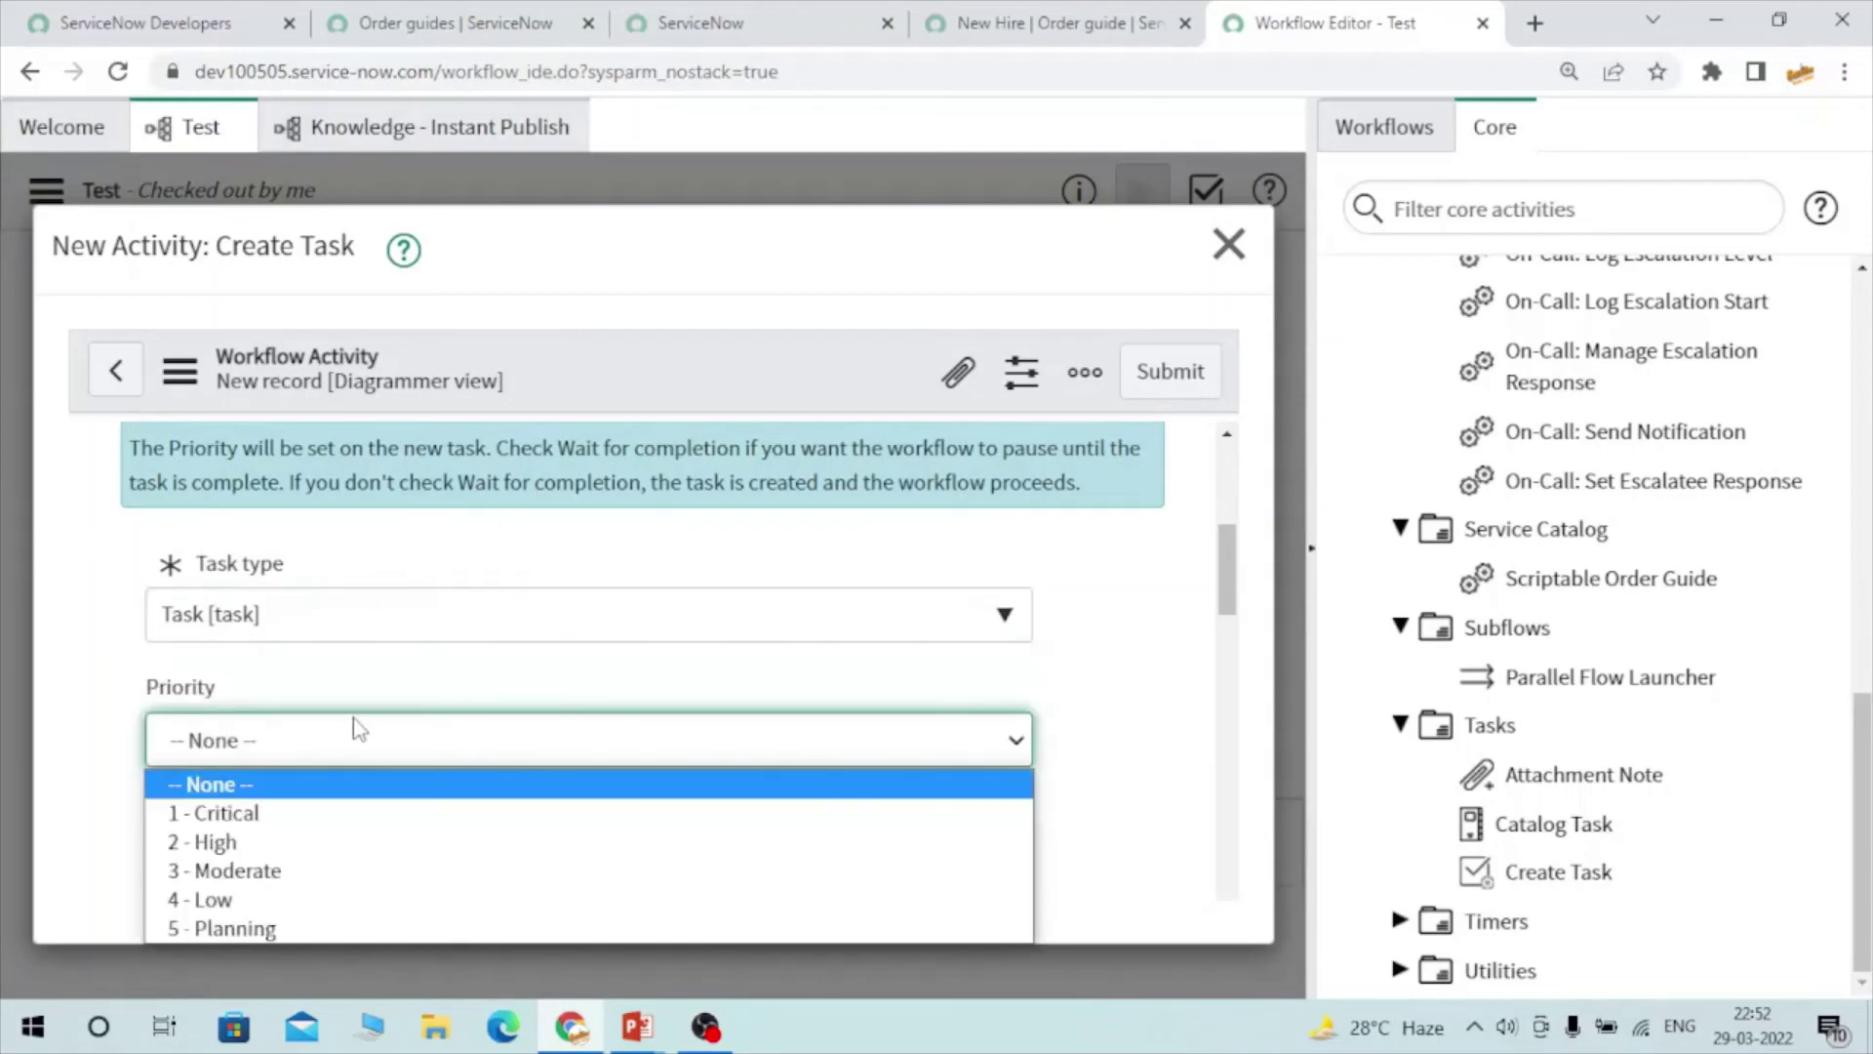
{"action": "left_click", "coordinate": [78, 664]}
Examine the Create Task form's task variable fields, including Fulfillment group, Assigned to and Short description
{"action": "scroll", "coordinate": [80, 667], "scroll_direction": "down", "scroll_amount": 1}
{"action": "scroll", "coordinate": [80, 666], "scroll_direction": "down", "scroll_amount": 4}
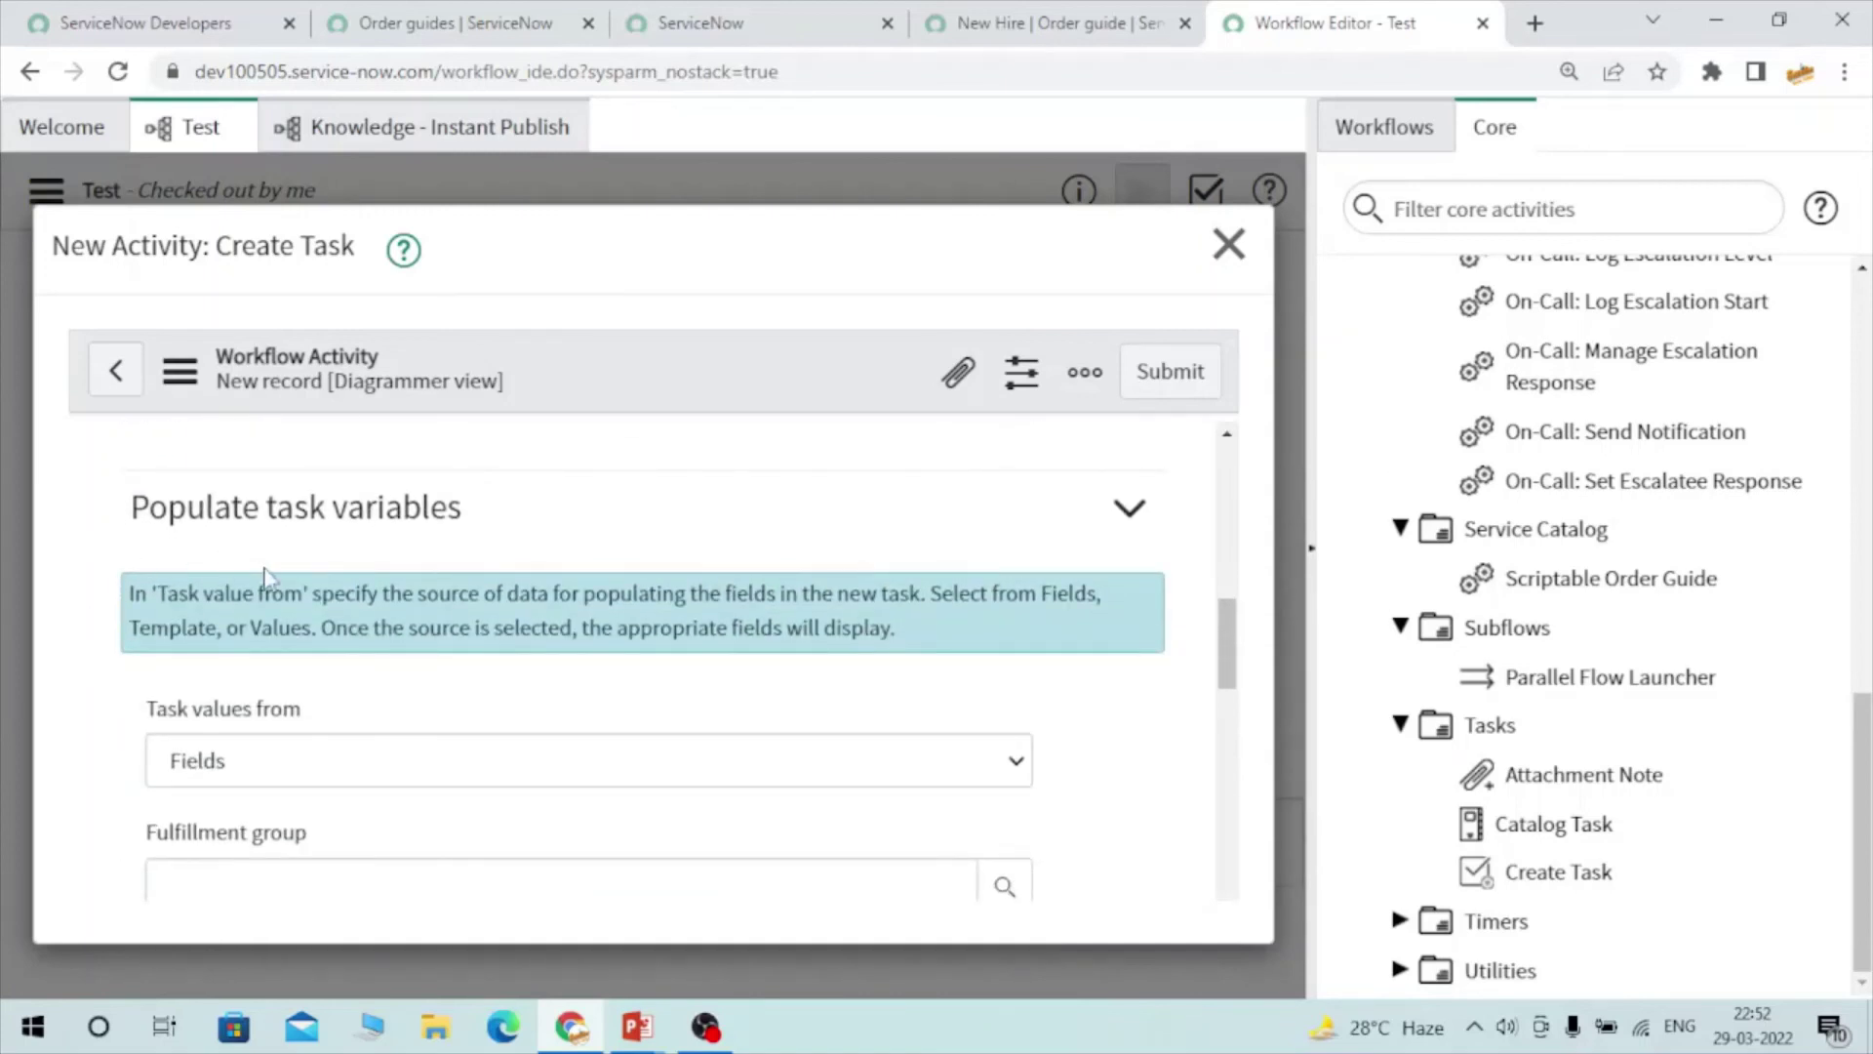
{"action": "scroll", "coordinate": [264, 576], "scroll_direction": "down", "scroll_amount": 5}
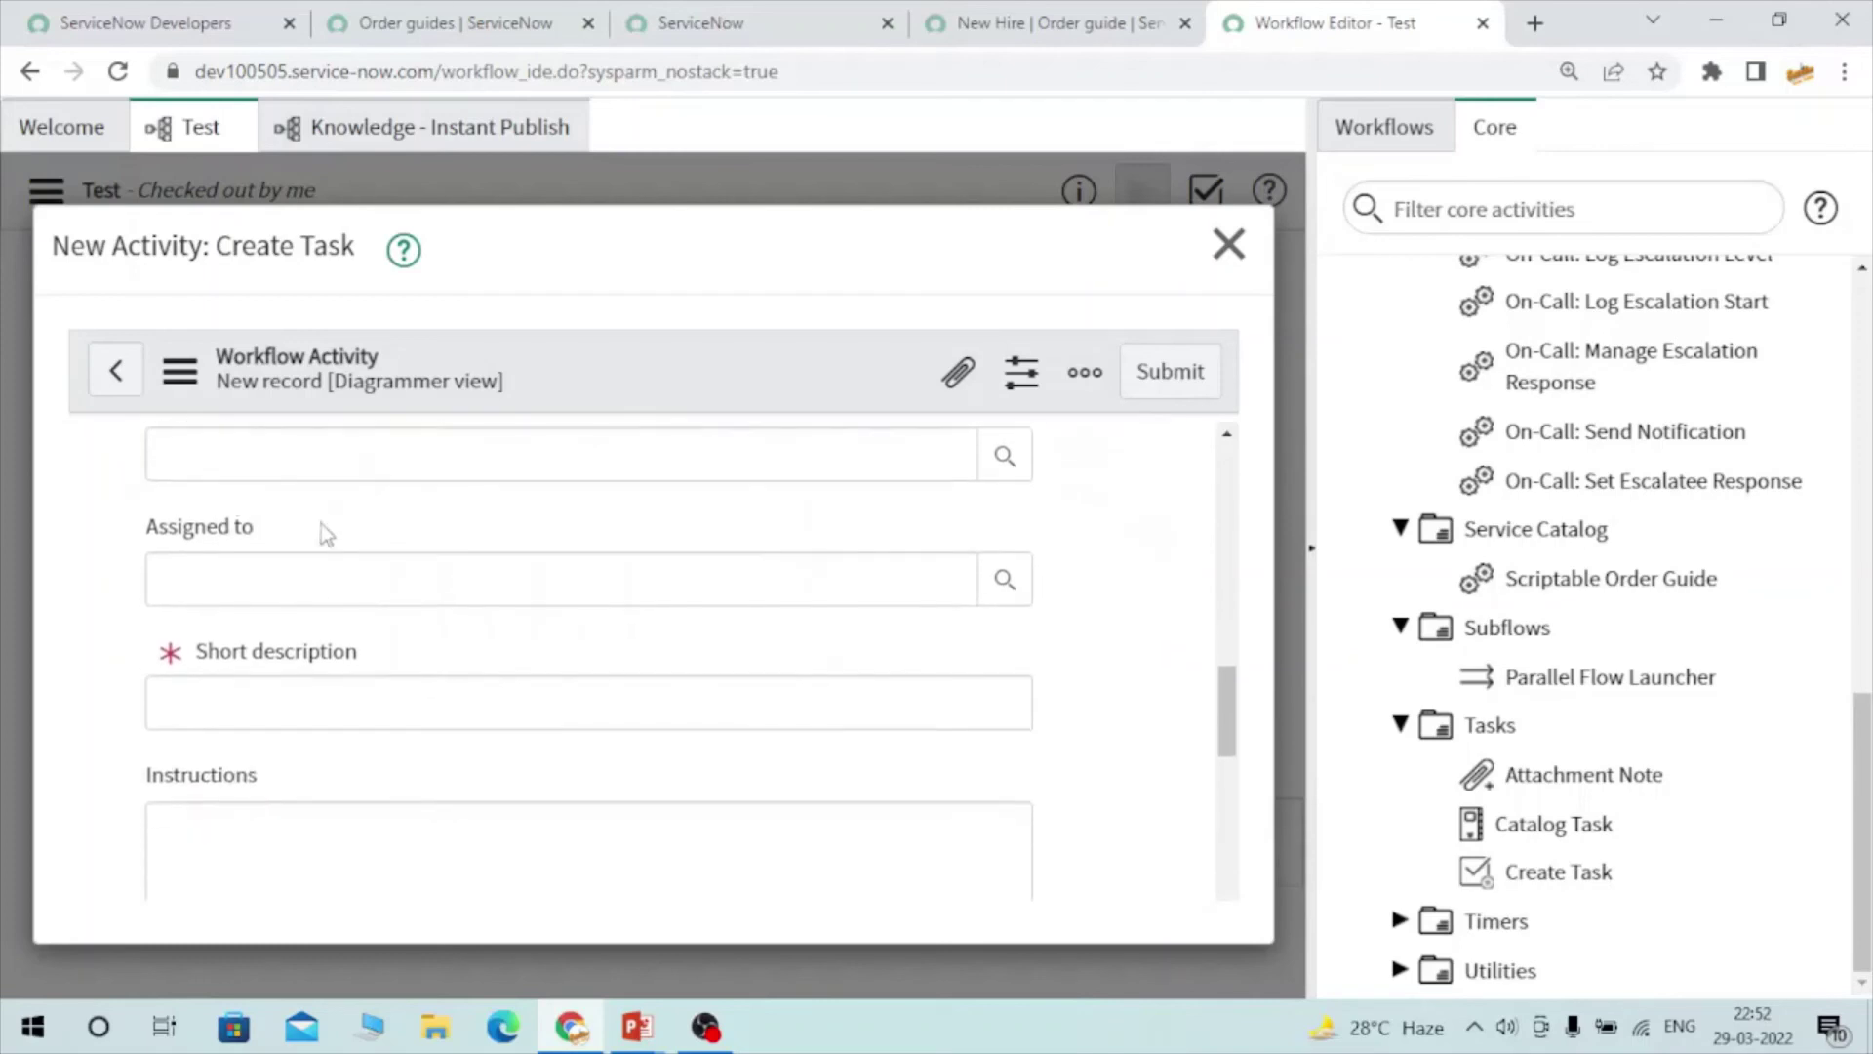
{"action": "scroll", "coordinate": [338, 552], "scroll_direction": "up", "scroll_amount": 2}
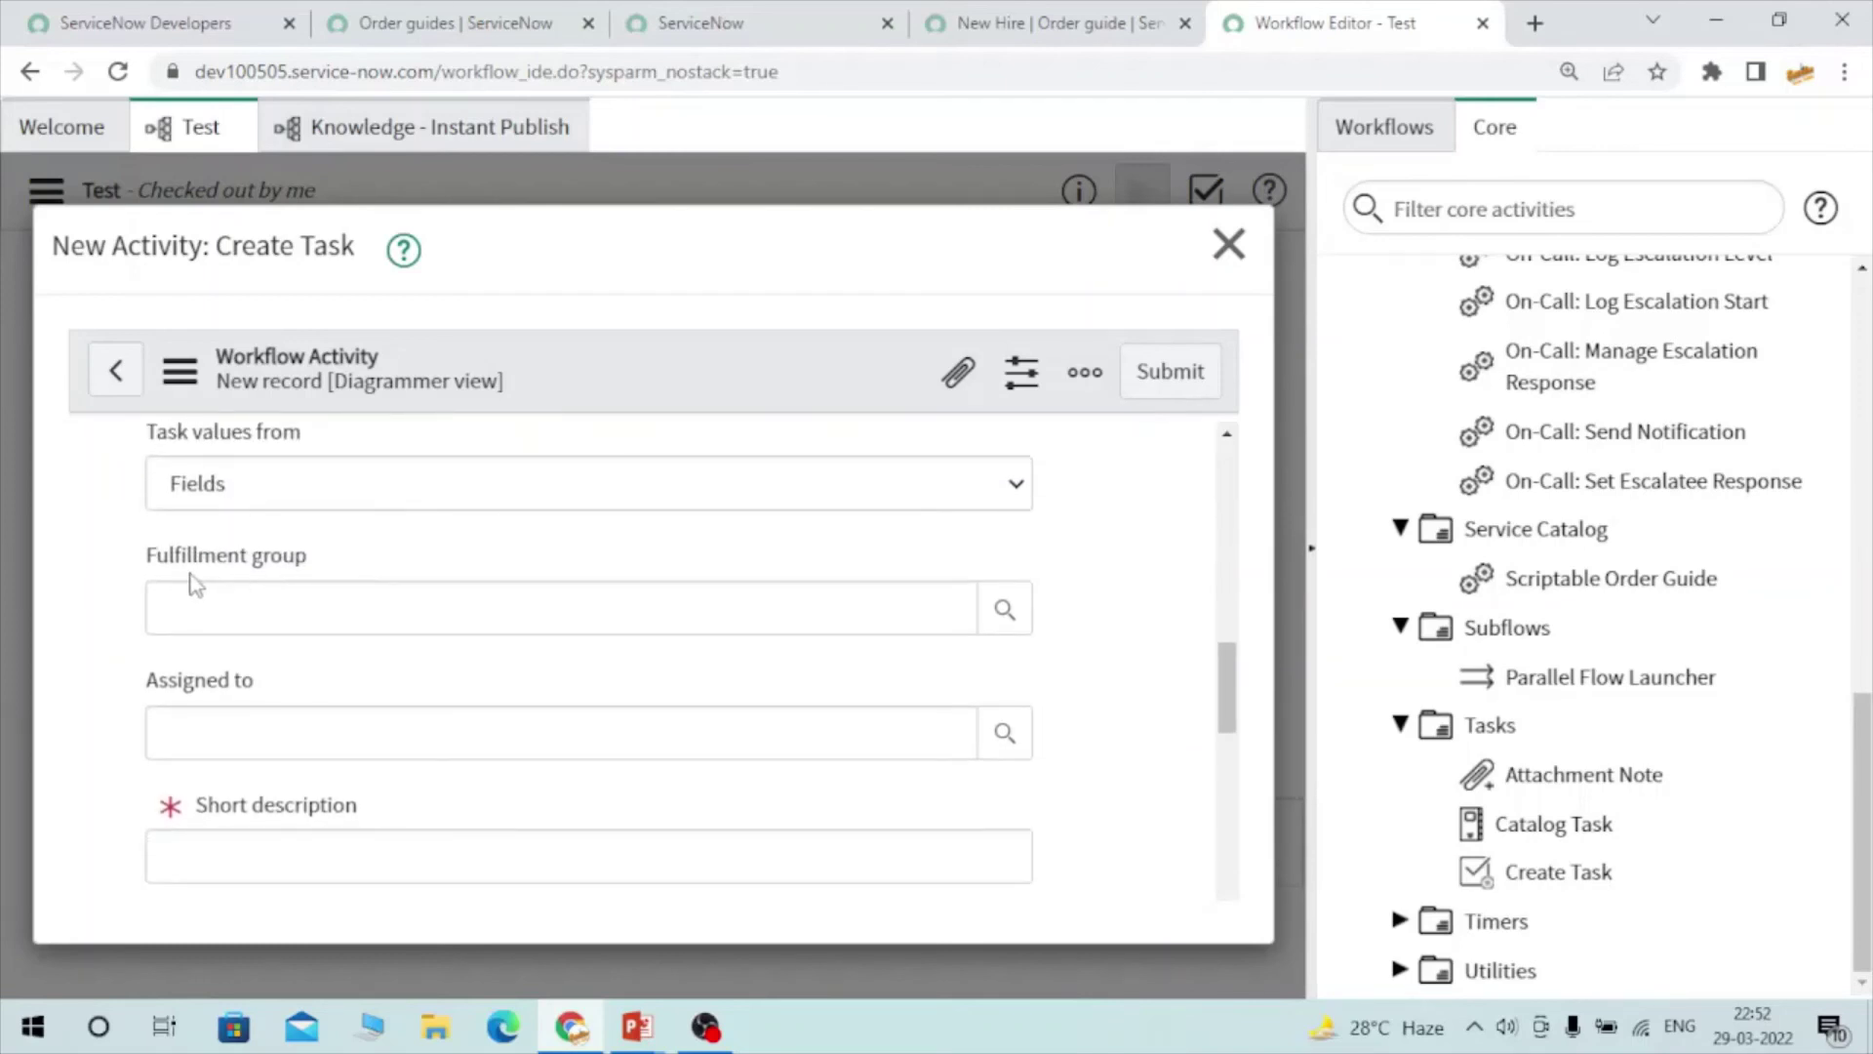
Review the Create Task form's Schedule and Script sections, and close the form without submitting
{"action": "scroll", "coordinate": [325, 671], "scroll_direction": "down", "scroll_amount": 7}
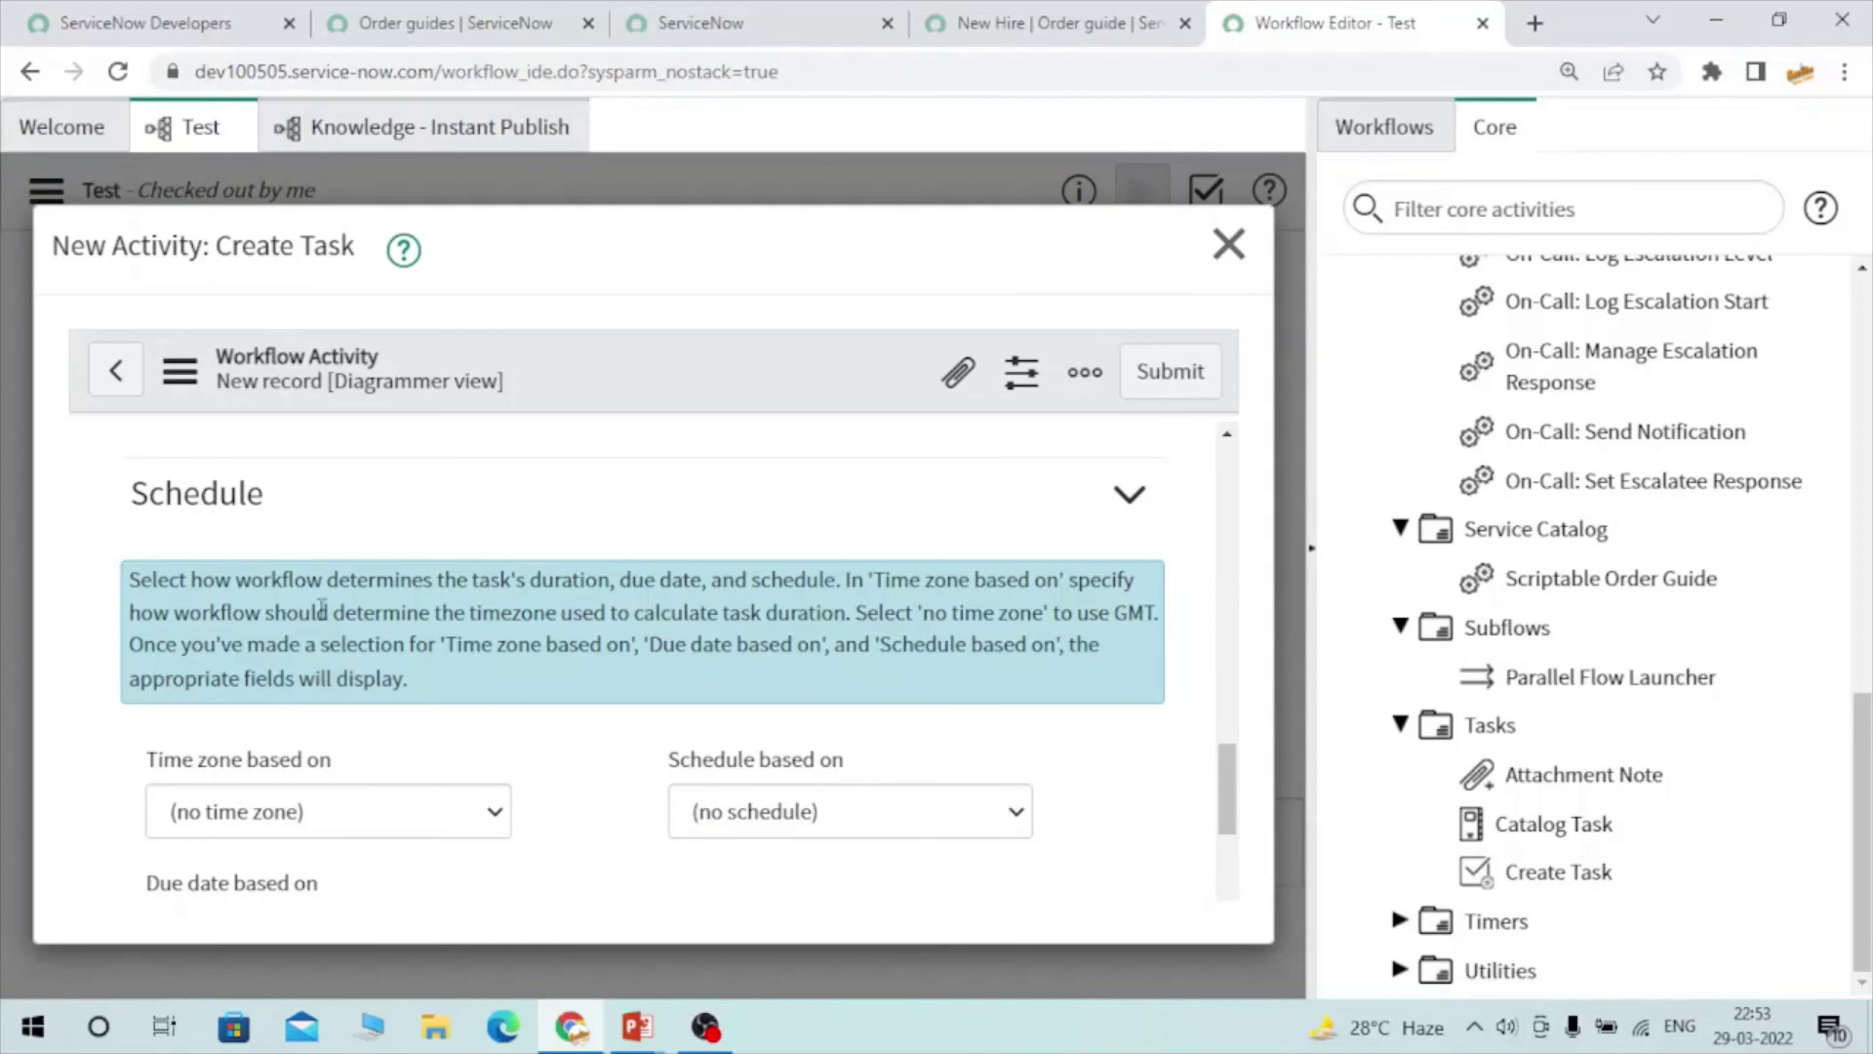
{"action": "double_click", "coordinate": [192, 502]}
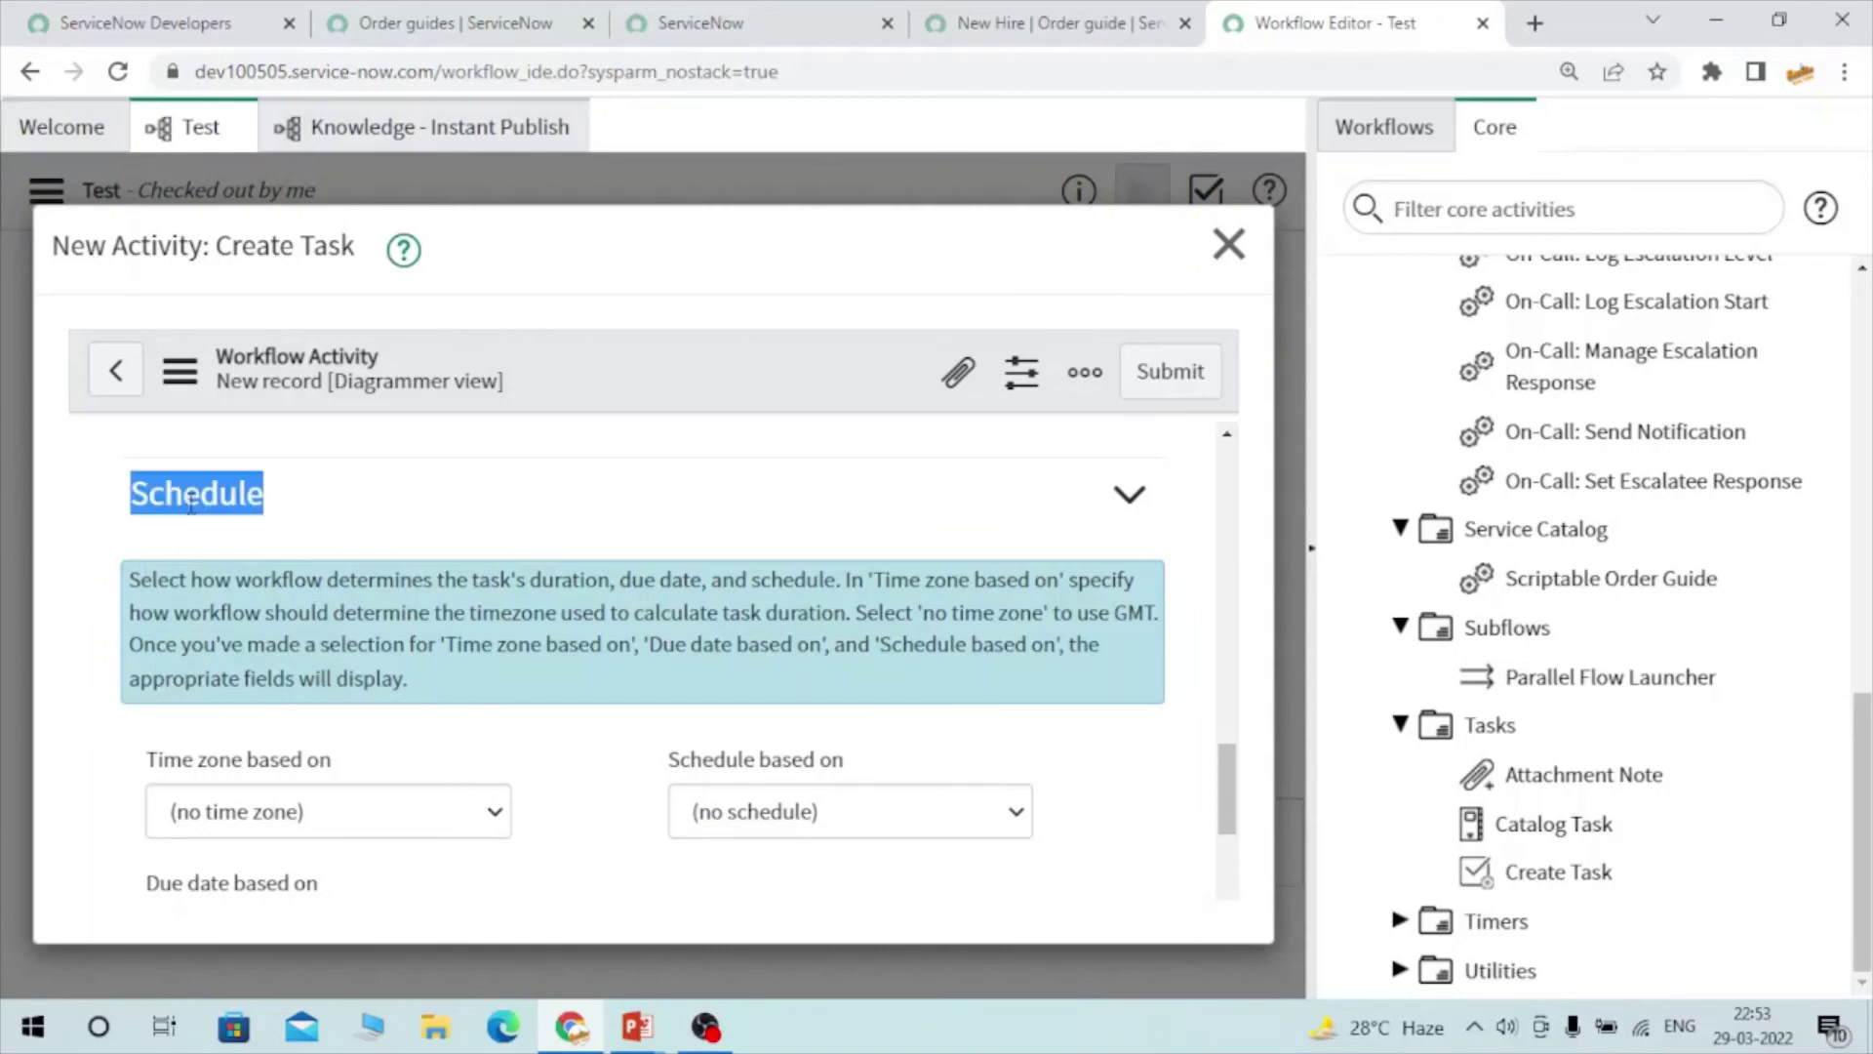
{"action": "scroll", "coordinate": [191, 505], "scroll_direction": "down", "scroll_amount": 1}
{"action": "scroll", "coordinate": [191, 503], "scroll_direction": "down", "scroll_amount": 6}
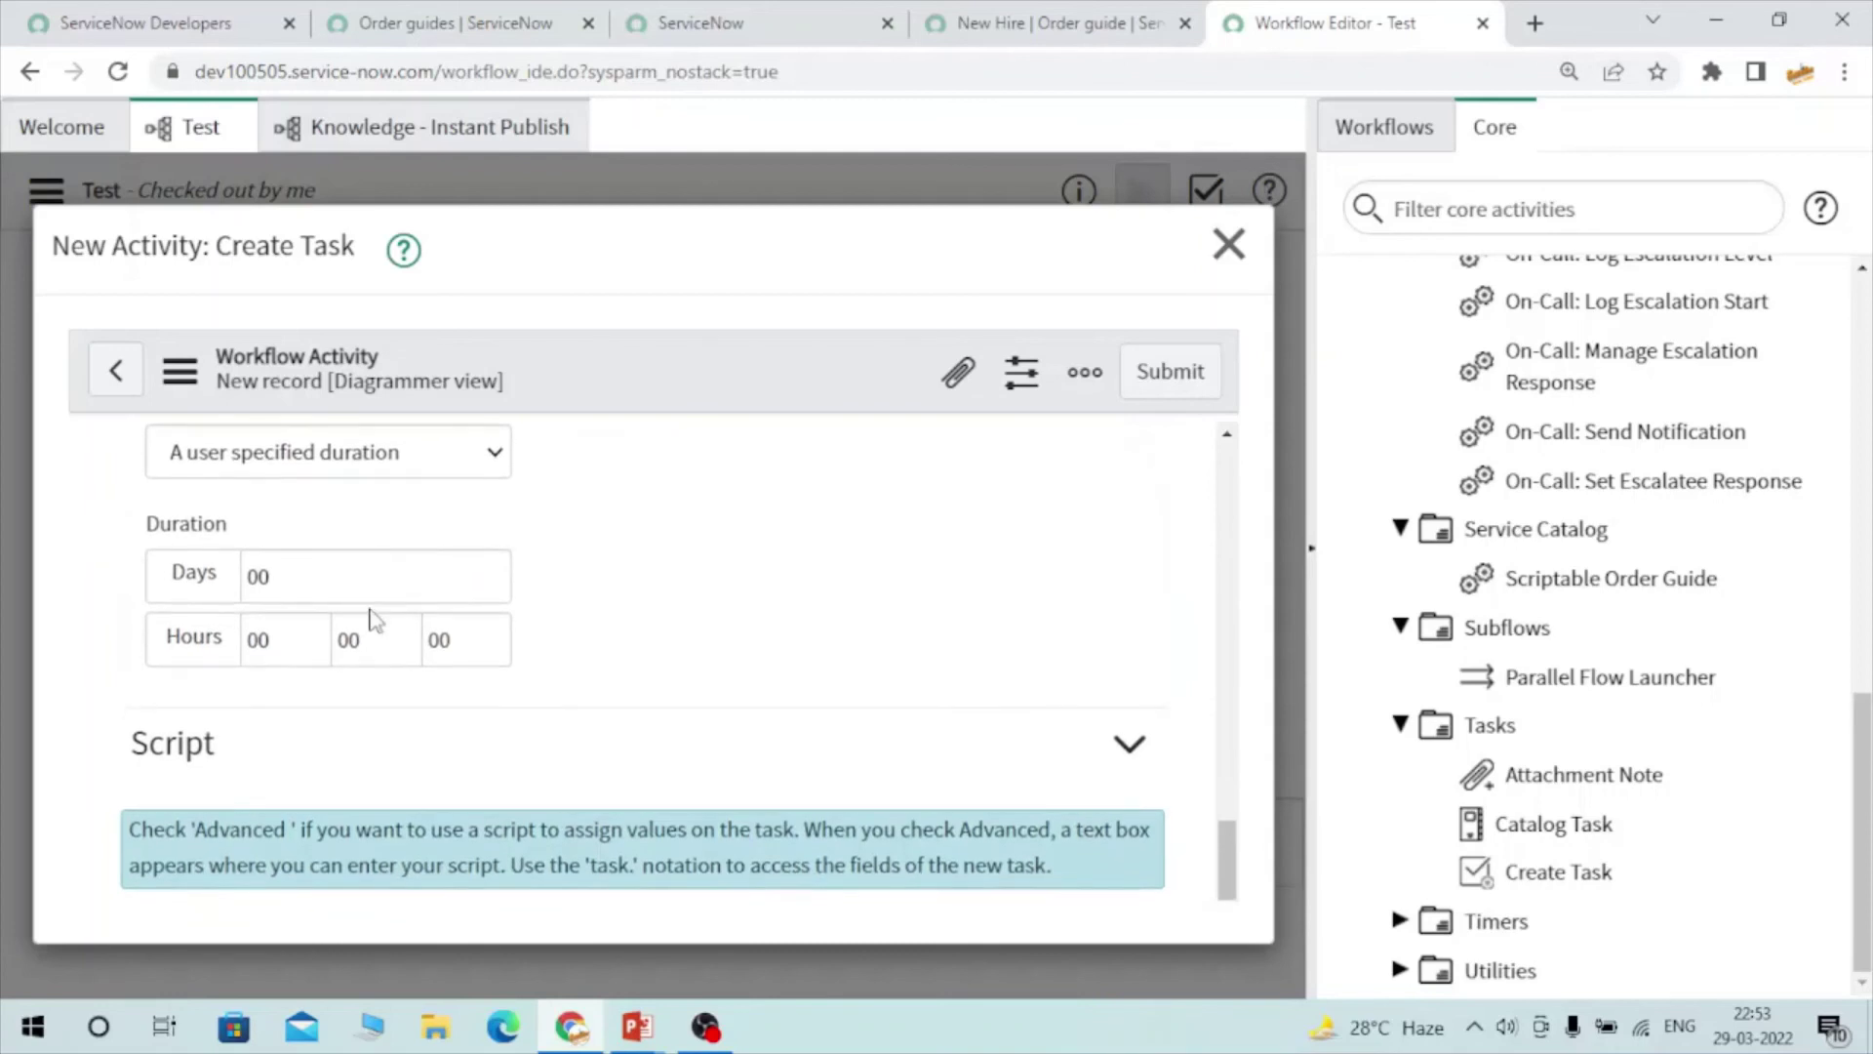
{"action": "scroll", "coordinate": [410, 595], "scroll_direction": "down", "scroll_amount": 3}
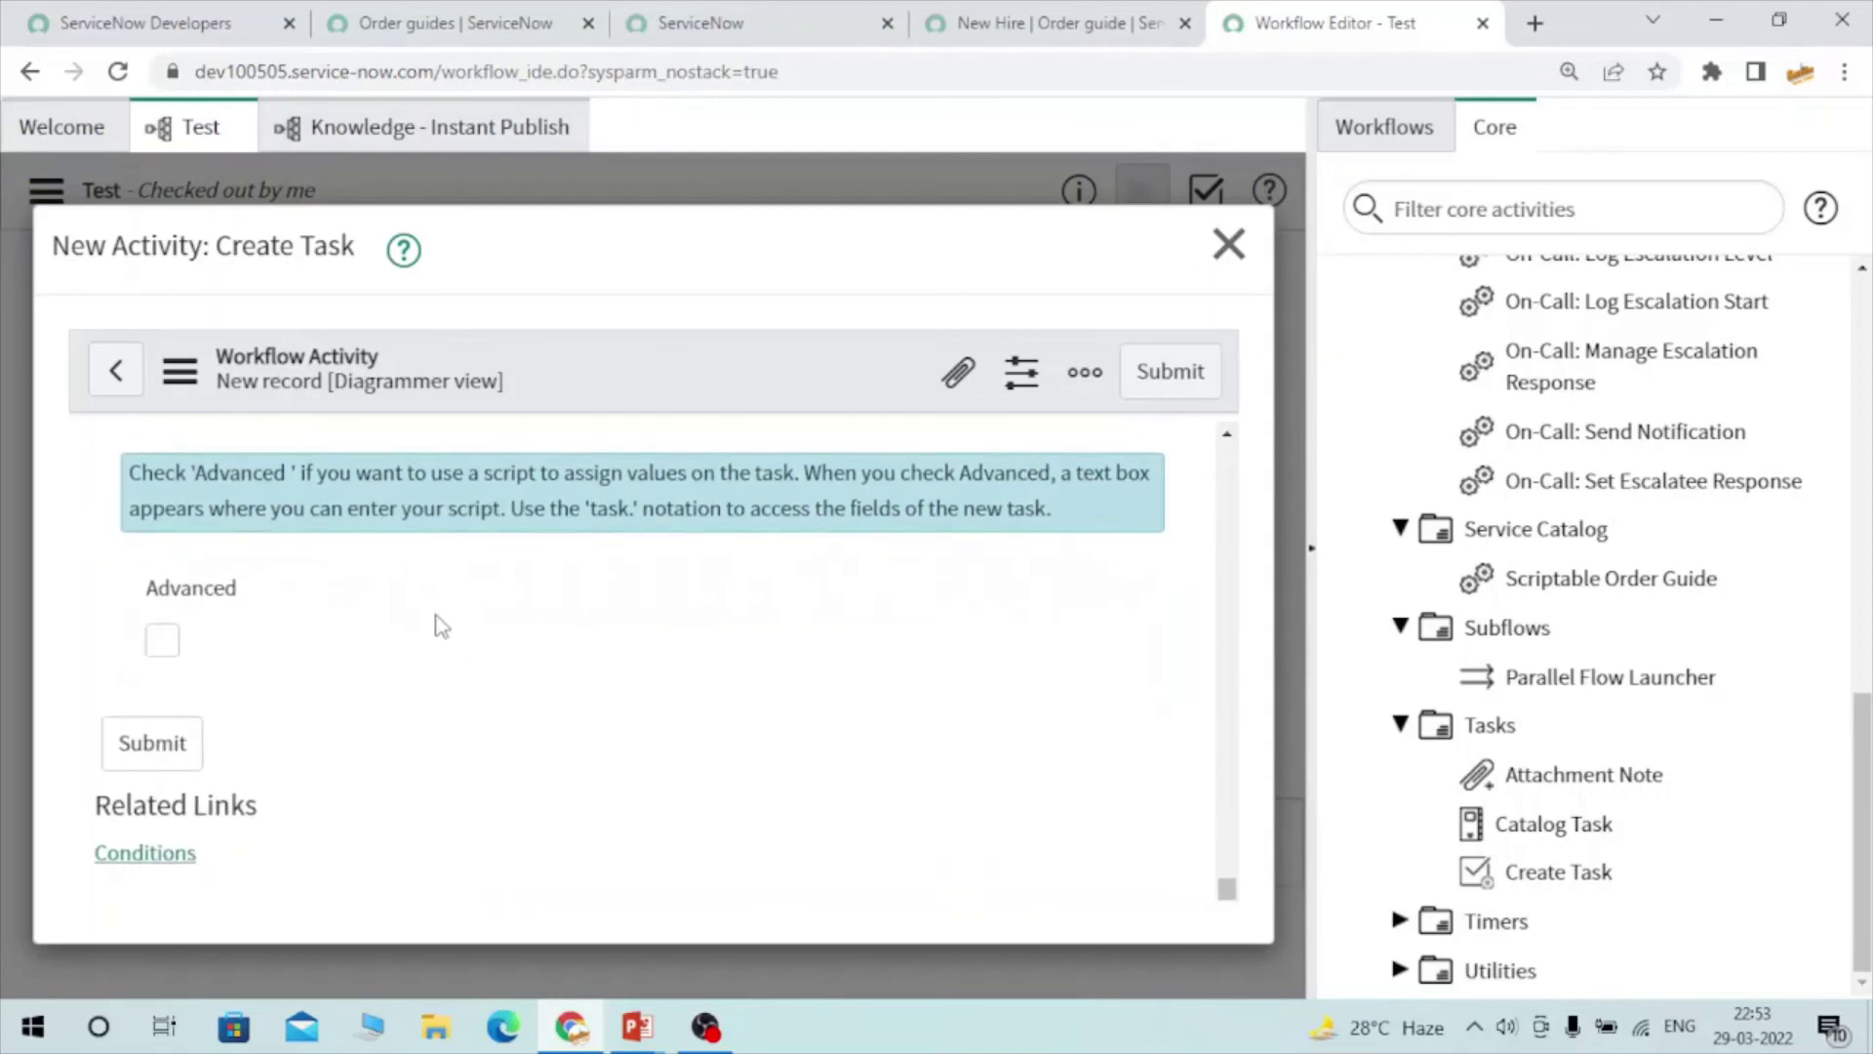
{"action": "scroll", "coordinate": [439, 624], "scroll_direction": "up", "scroll_amount": 10}
{"action": "scroll", "coordinate": [439, 629], "scroll_direction": "up", "scroll_amount": 10}
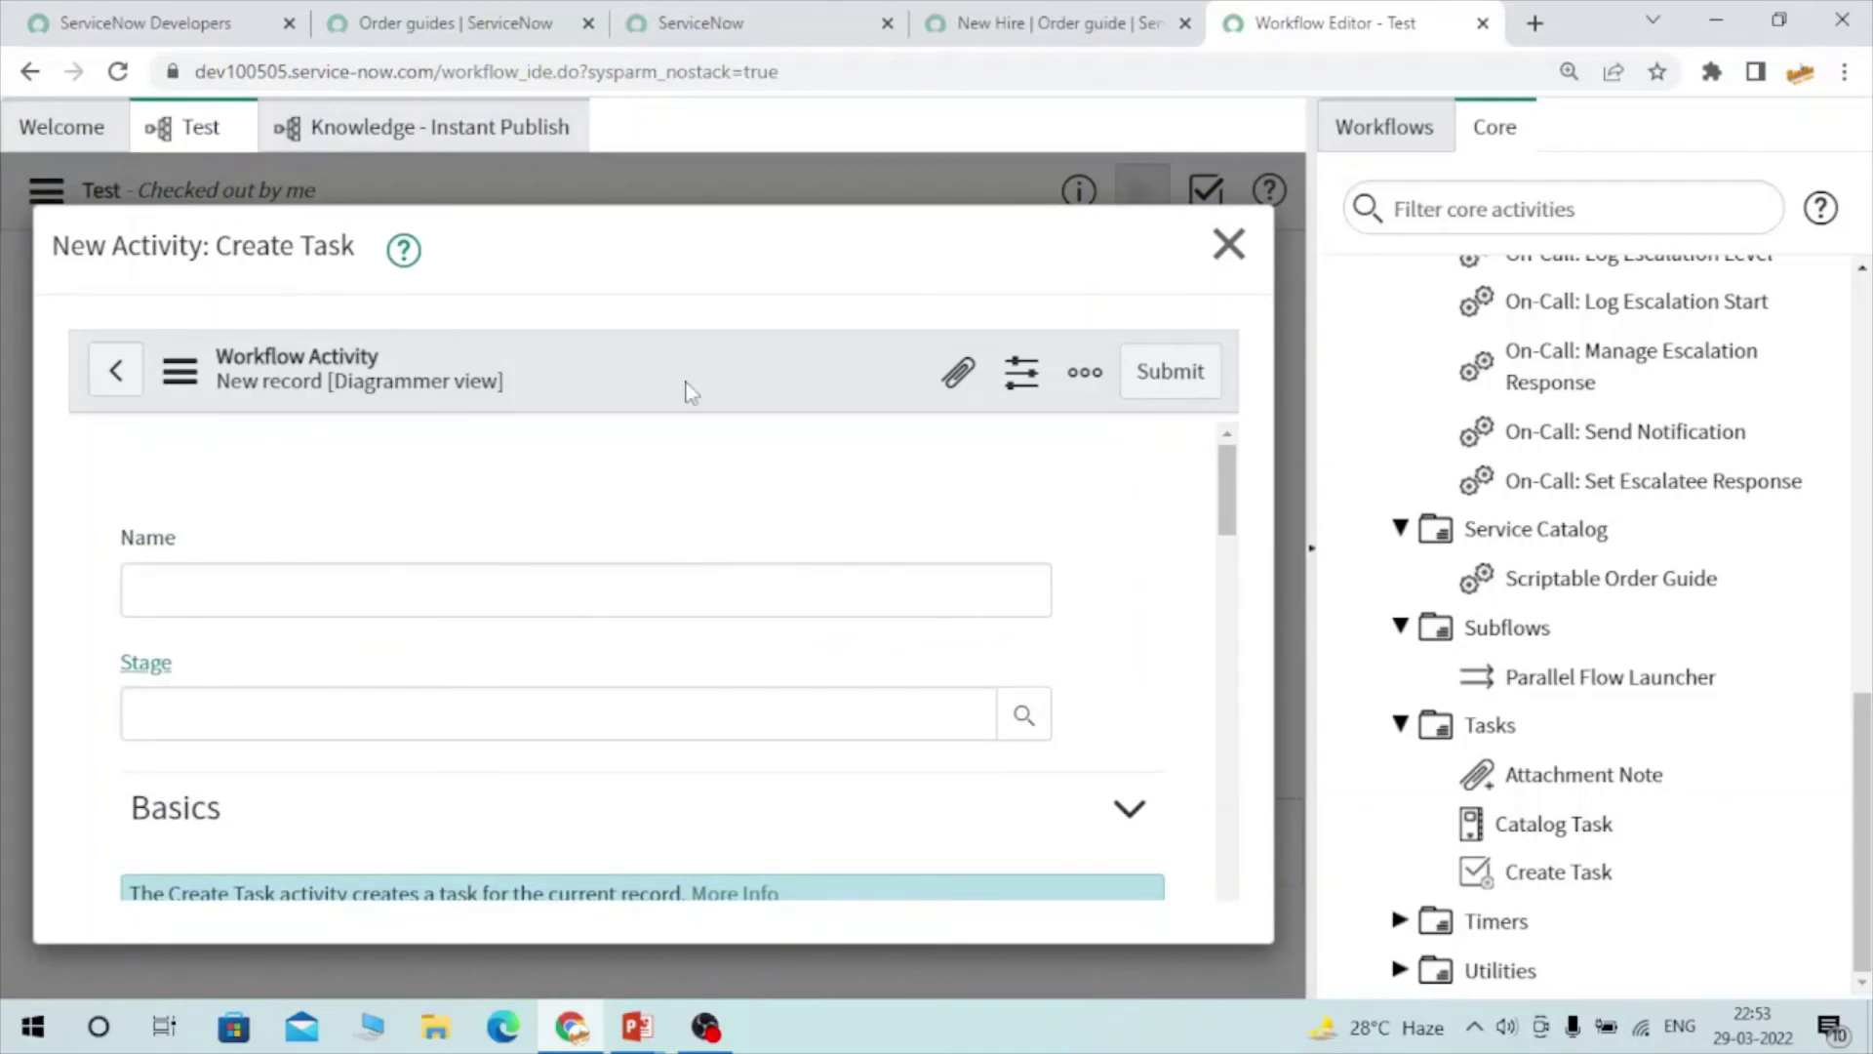
{"action": "left_click", "coordinate": [1228, 244]}
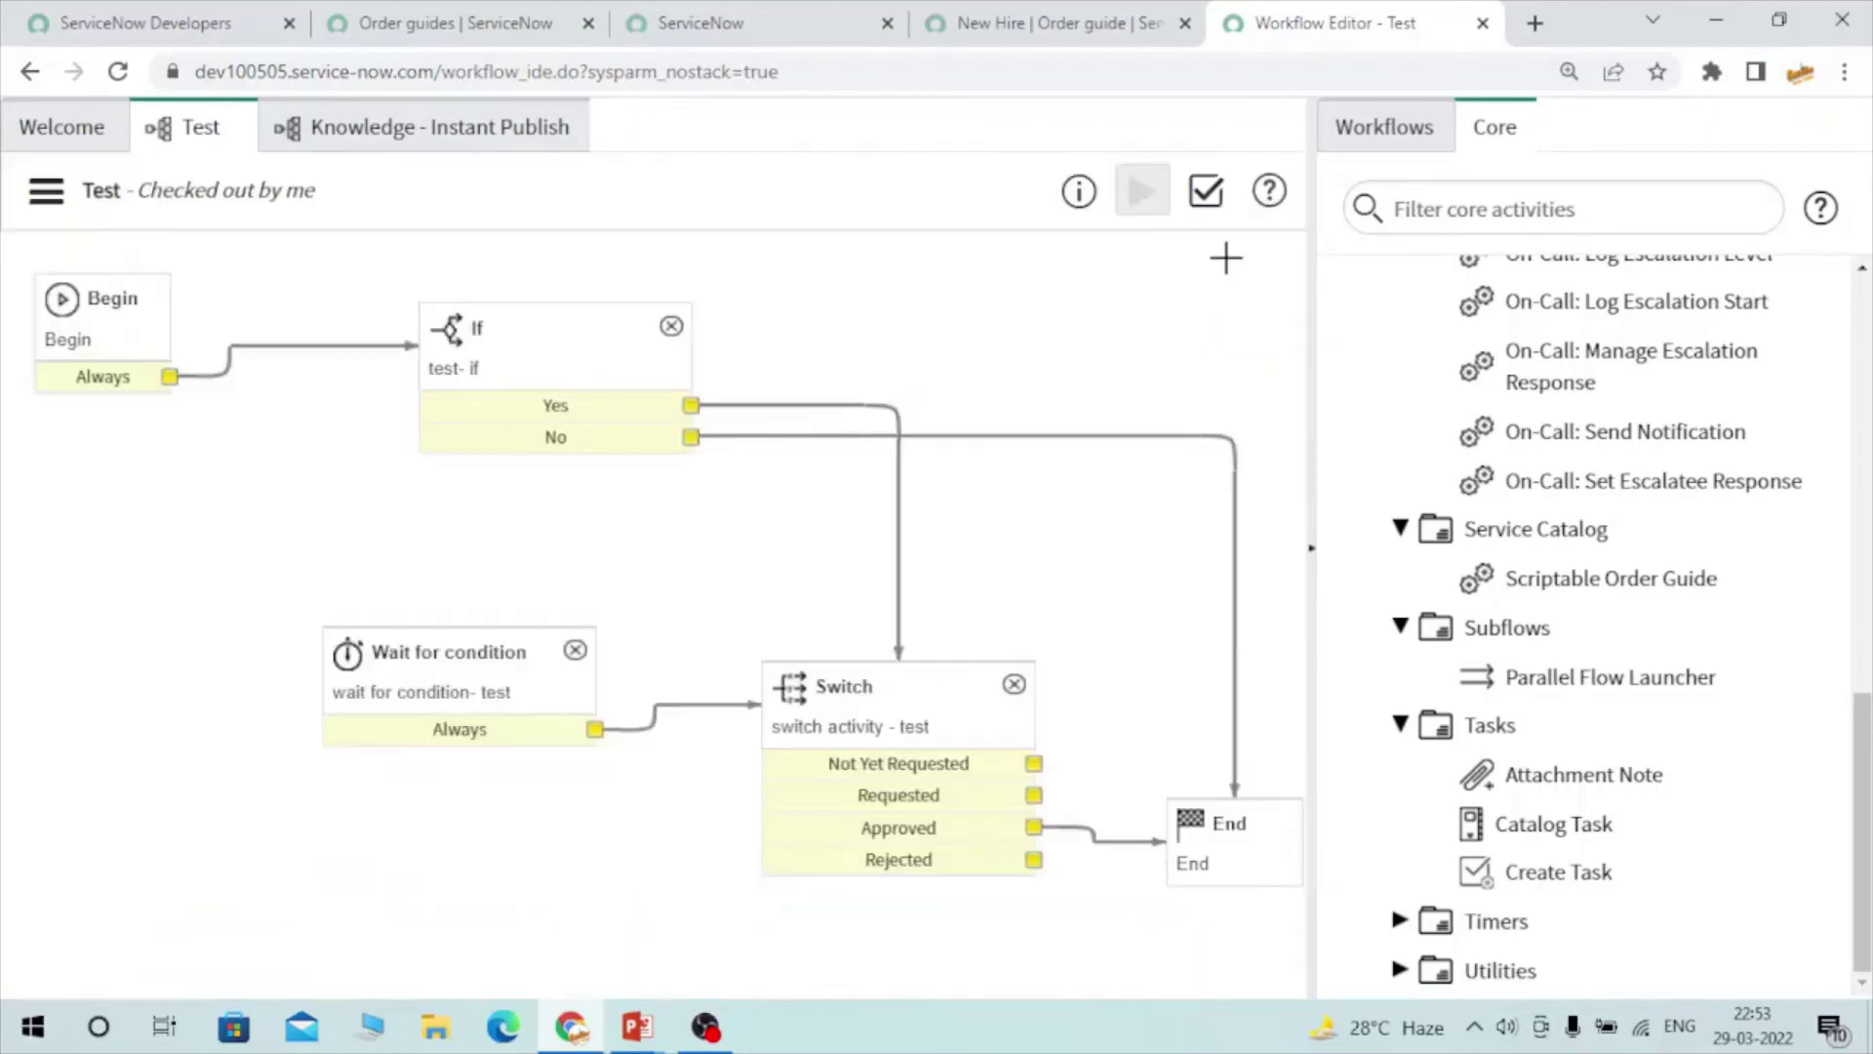
Start a new Catalog Task activity and examine its Basics guidance and the Task Table, Priority and Wait for completion settings
{"action": "double_click", "coordinate": [1542, 826]}
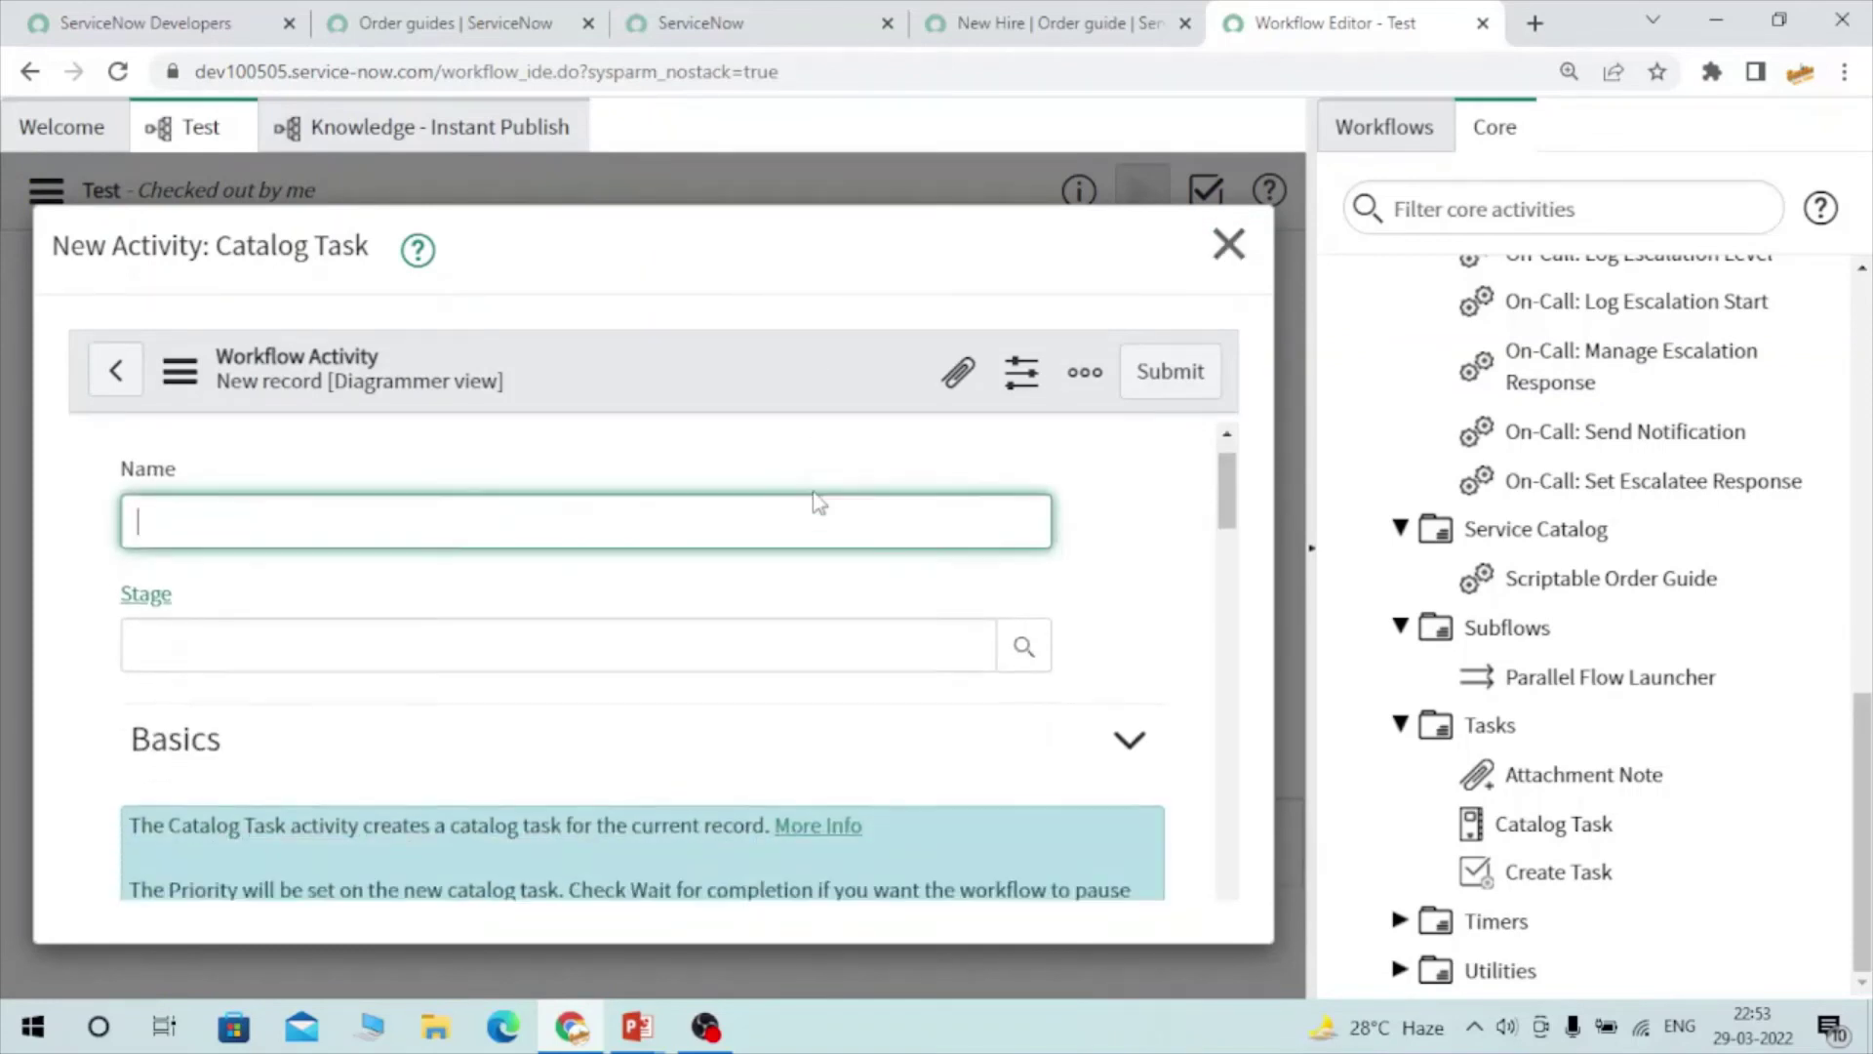
{"action": "scroll", "coordinate": [819, 502], "scroll_direction": "down", "scroll_amount": 4}
{"action": "scroll", "coordinate": [815, 491], "scroll_direction": "down", "scroll_amount": 1}
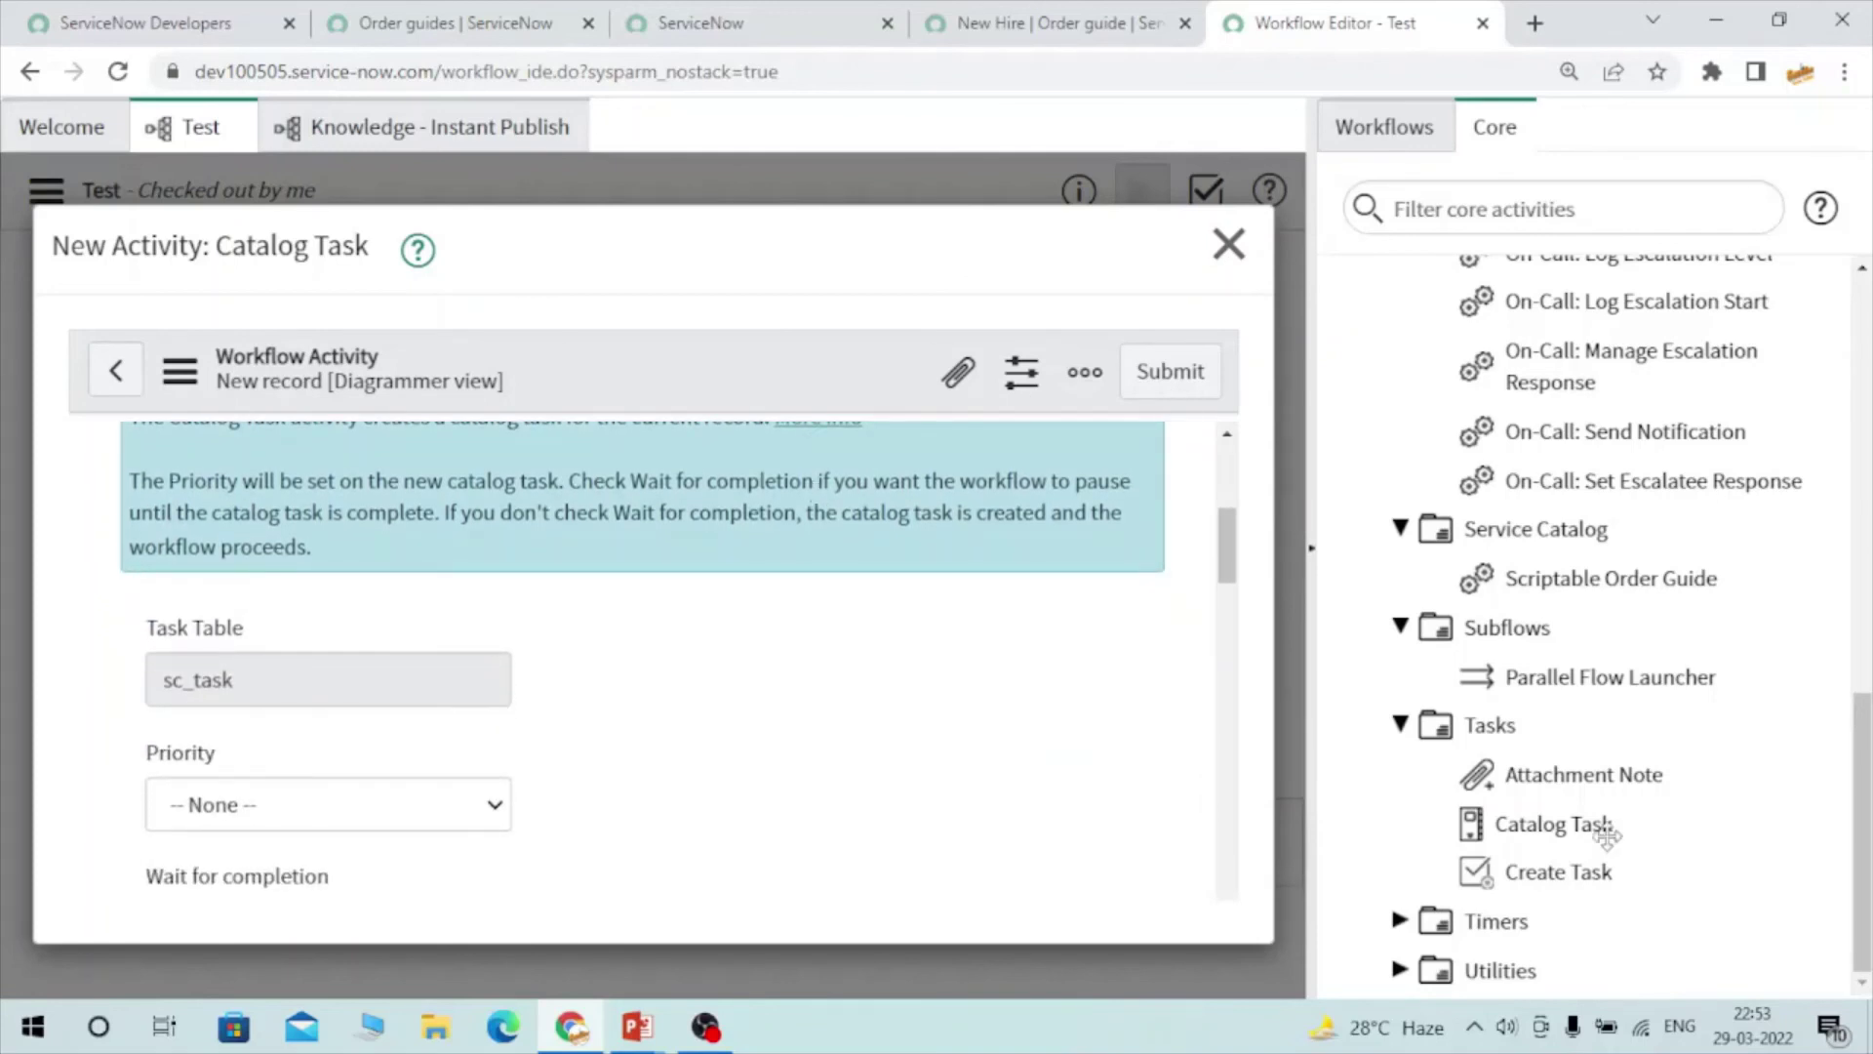
{"action": "mouse_move", "coordinate": [1566, 824]}
{"action": "scroll", "coordinate": [297, 697], "scroll_direction": "up", "scroll_amount": 5}
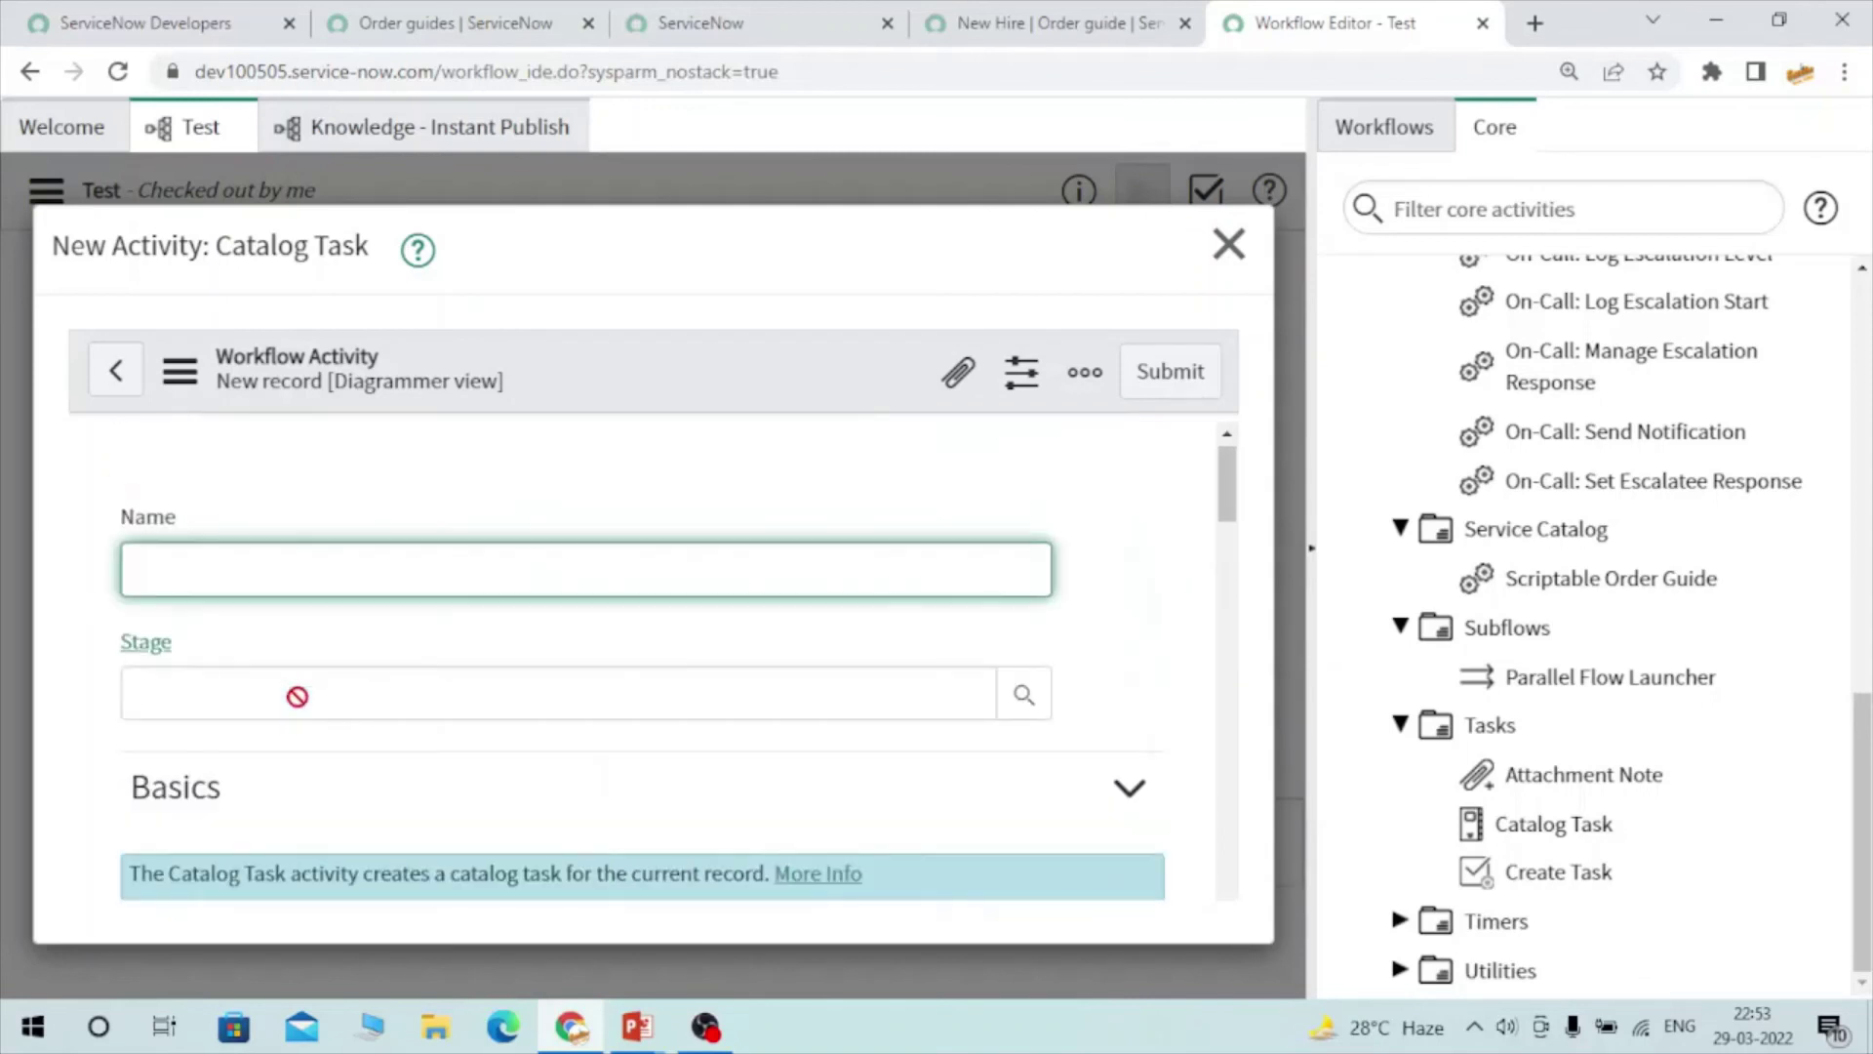
{"action": "scroll", "coordinate": [297, 582], "scroll_direction": "down", "scroll_amount": 5}
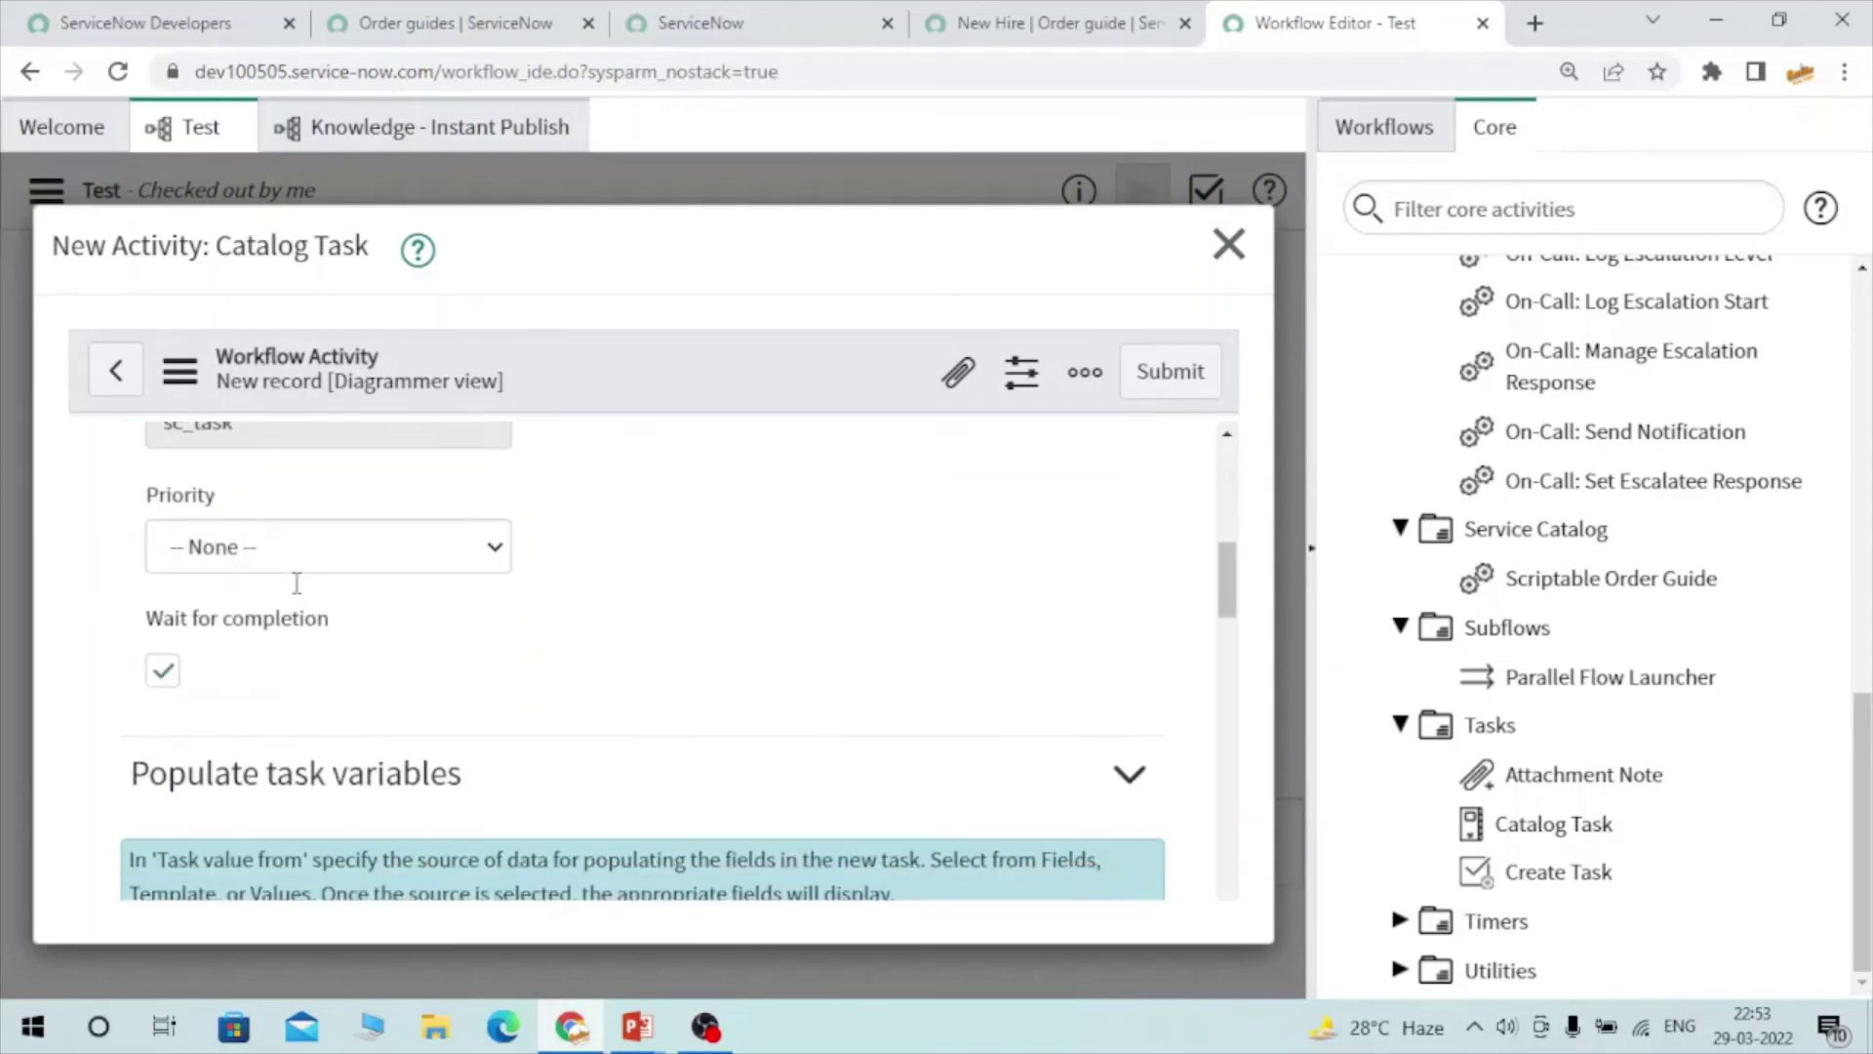
{"action": "scroll", "coordinate": [219, 559], "scroll_direction": "up", "scroll_amount": 3}
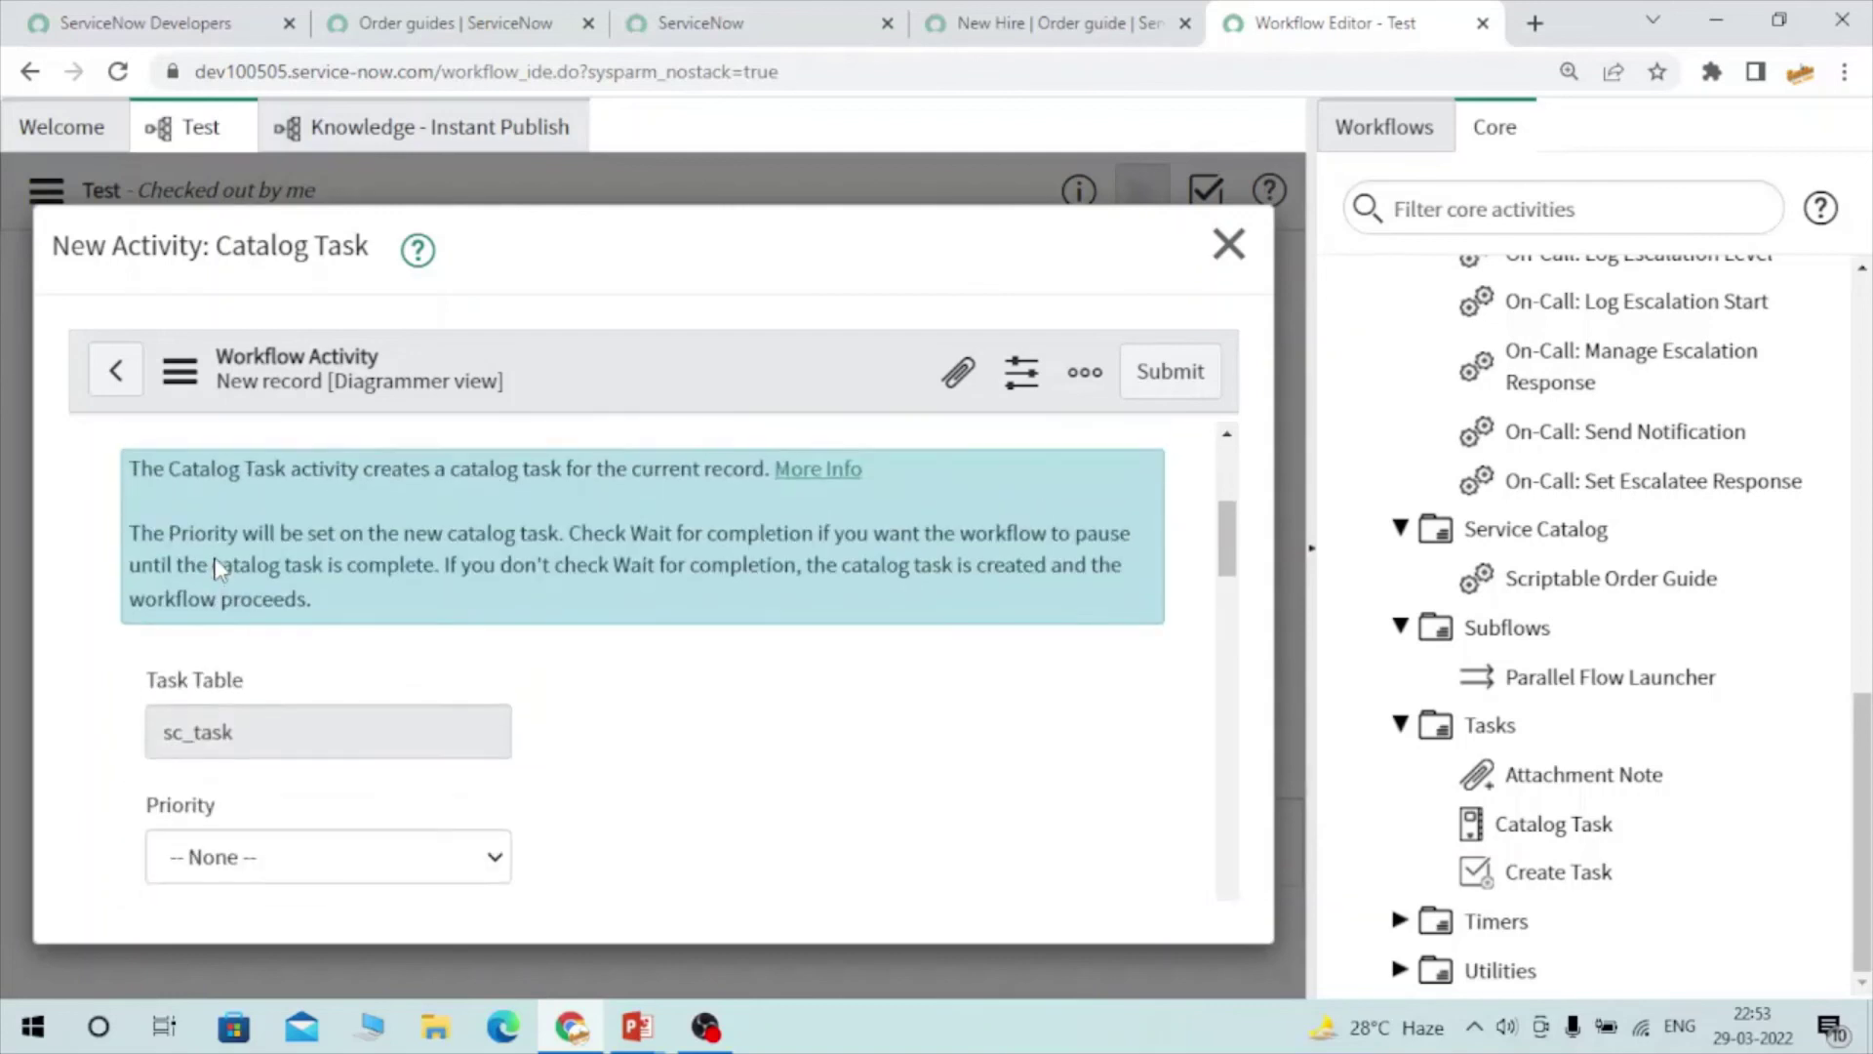
{"action": "double_click", "coordinate": [195, 720]}
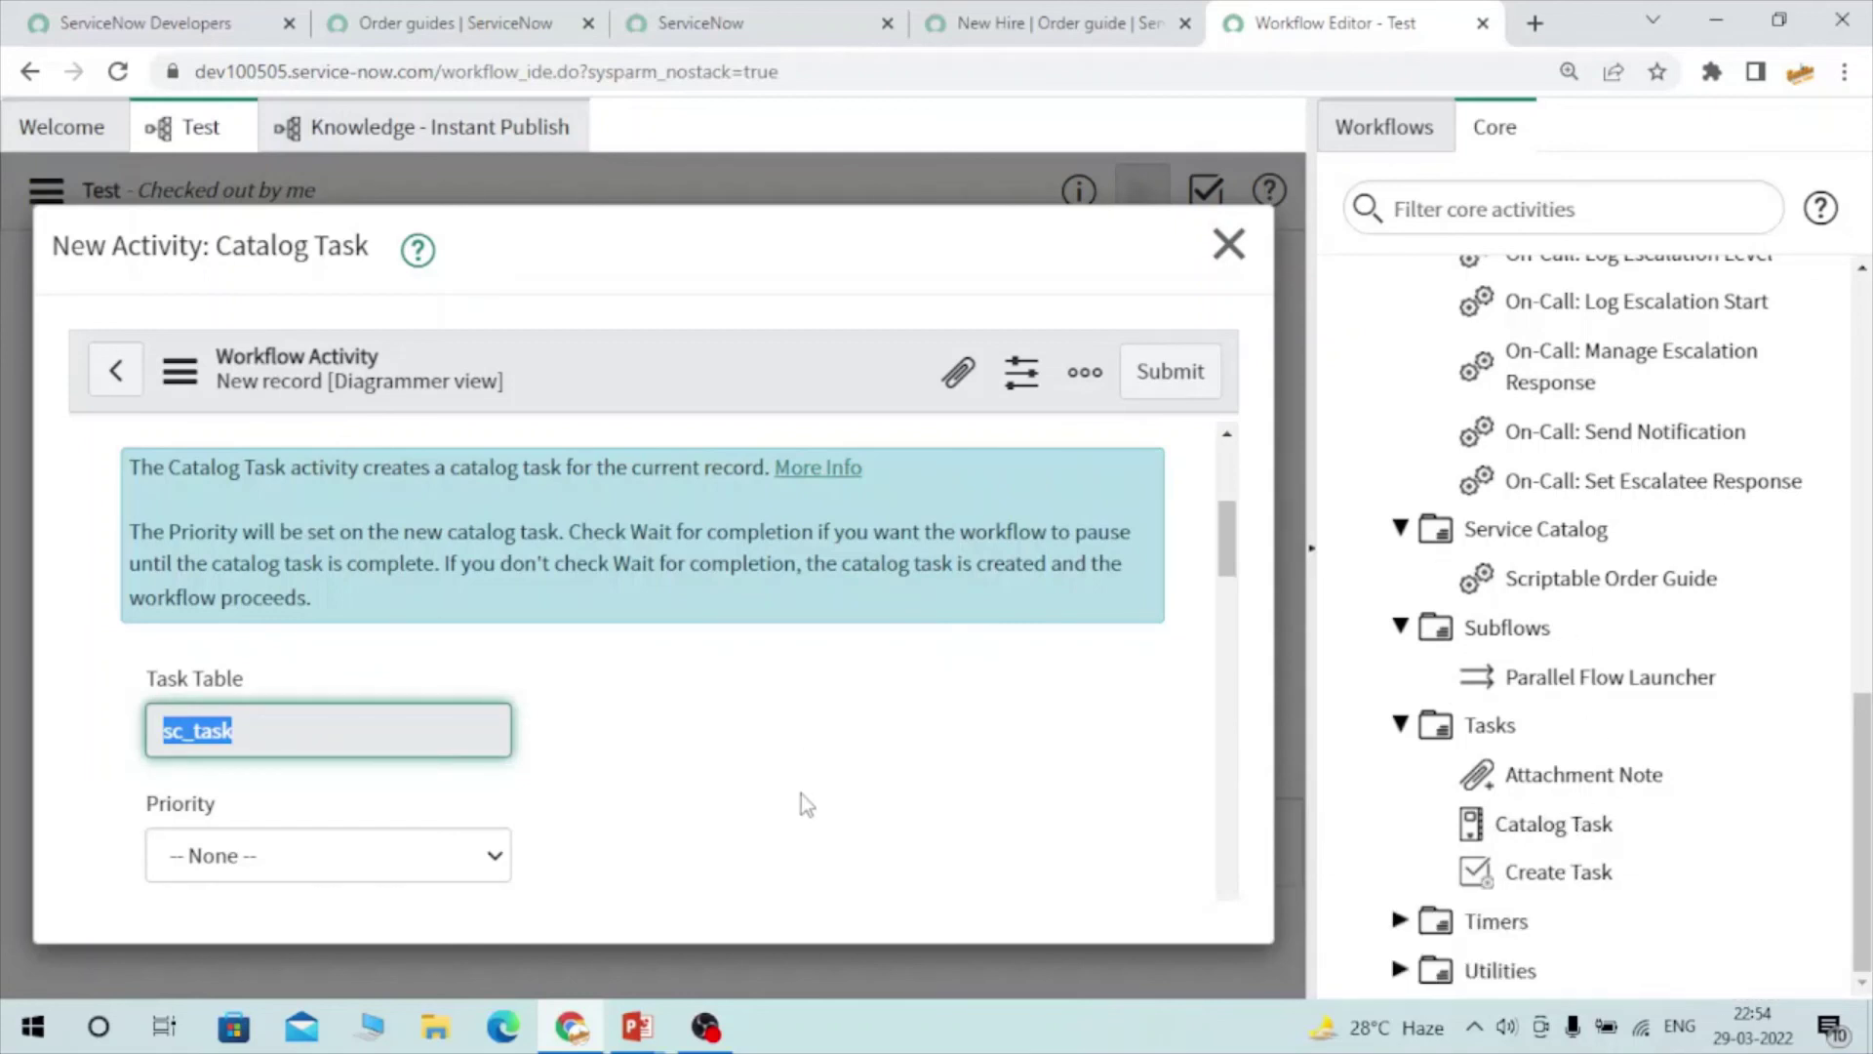
Examine the Catalog Task form's task variable fields and the Add variables section, including the description of Variables on Task Form
{"action": "scroll", "coordinate": [800, 793], "scroll_direction": "down", "scroll_amount": 4}
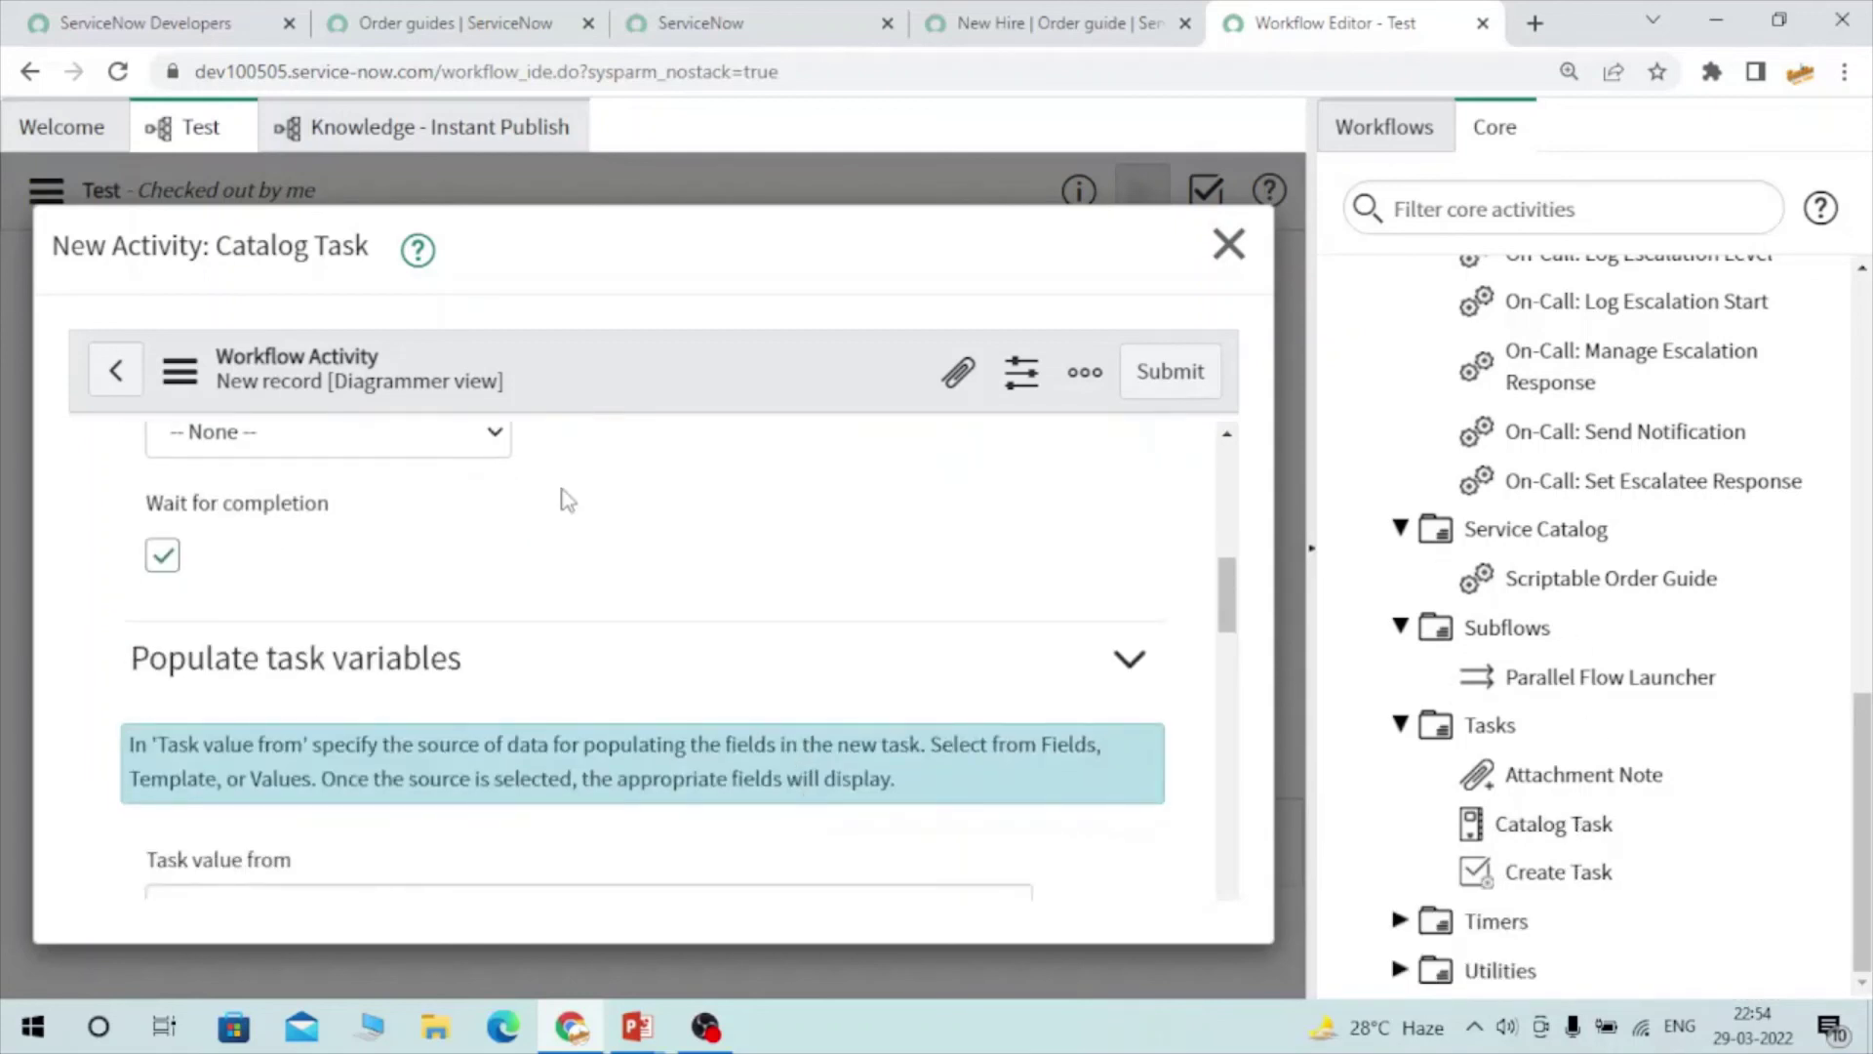
{"action": "scroll", "coordinate": [560, 497], "scroll_direction": "up", "scroll_amount": 2}
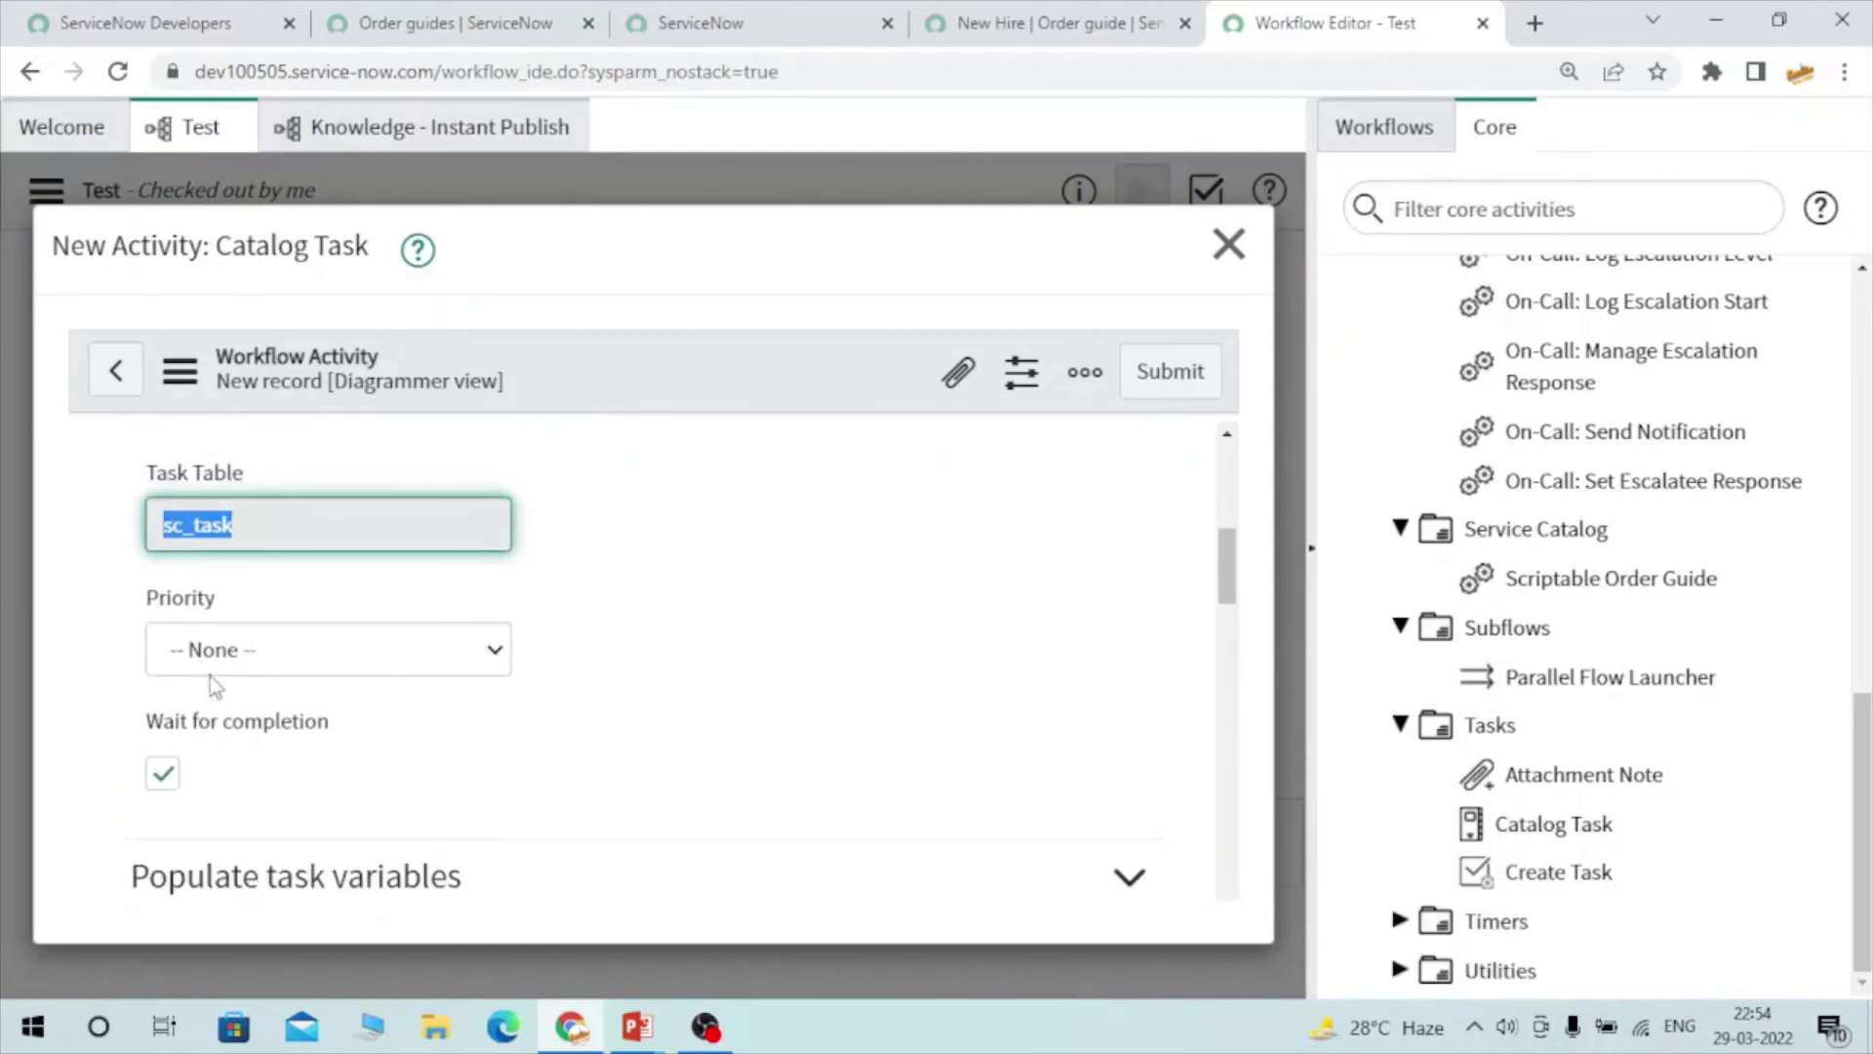
{"action": "scroll", "coordinate": [431, 706], "scroll_direction": "down", "scroll_amount": 5}
{"action": "scroll", "coordinate": [494, 752], "scroll_direction": "down", "scroll_amount": 5}
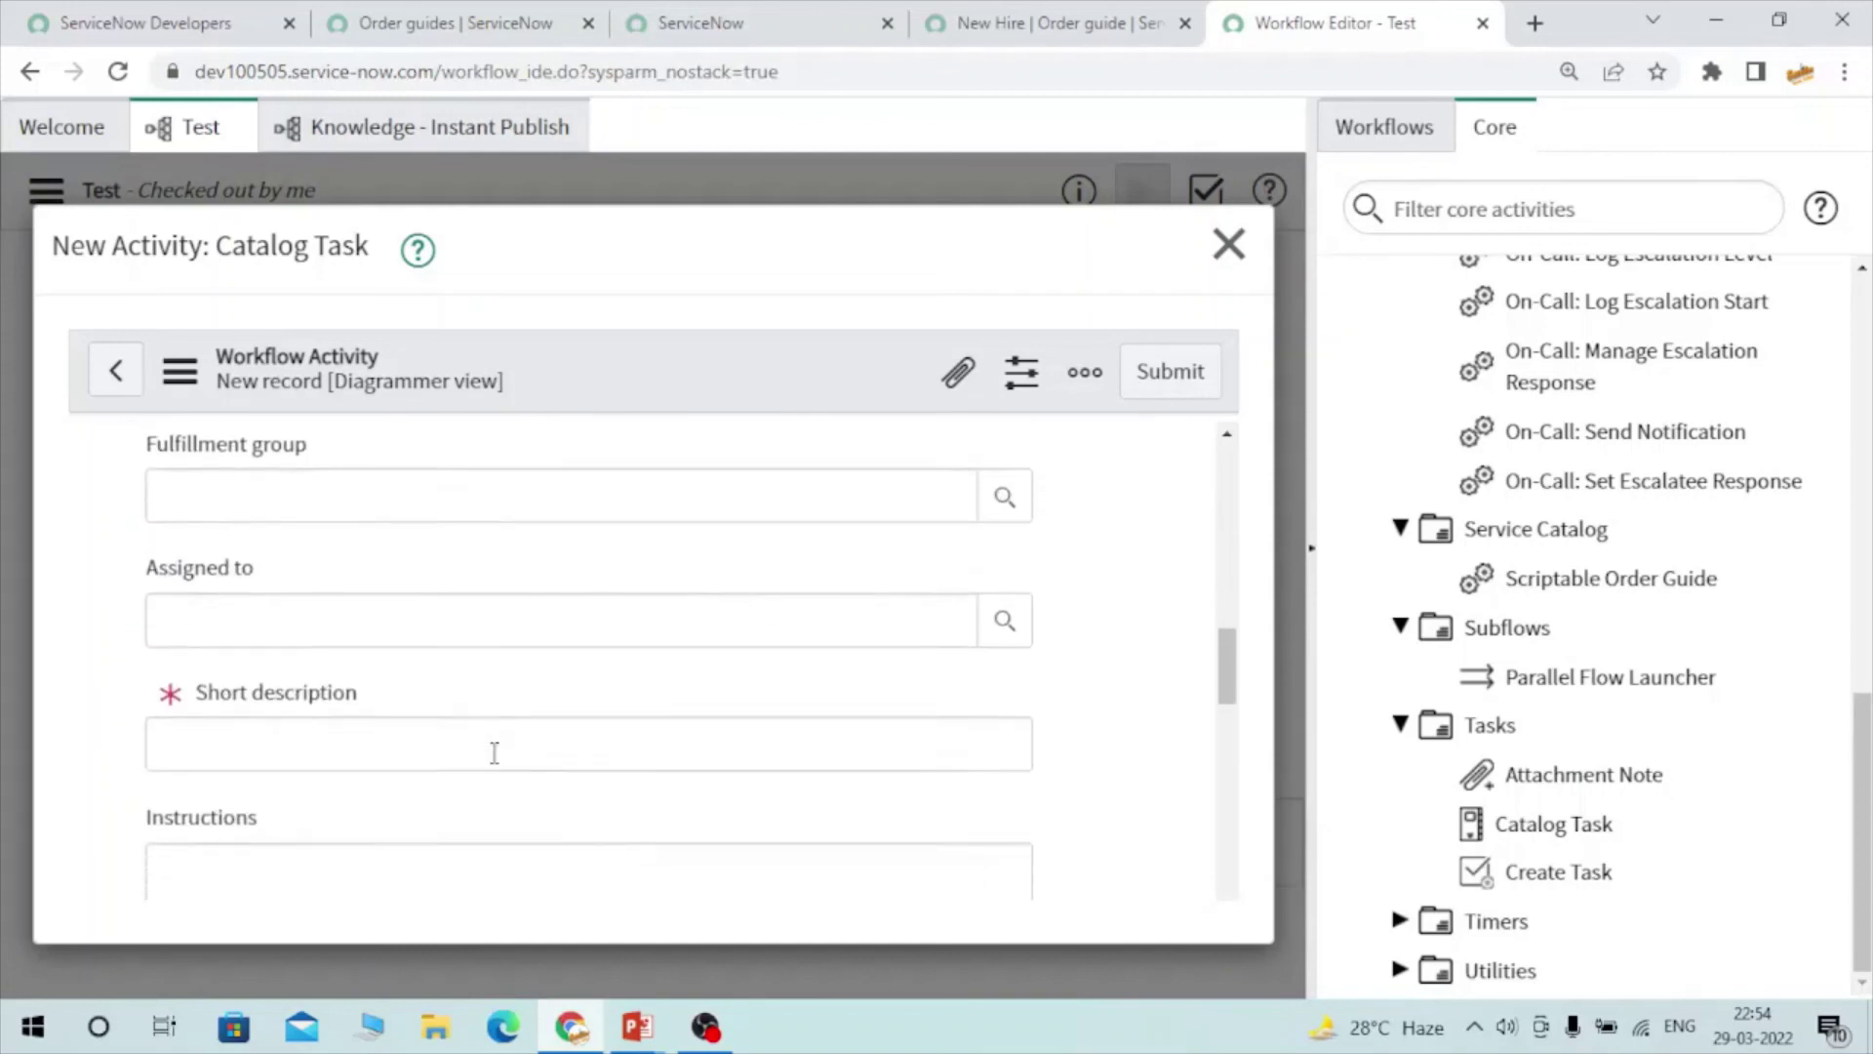
{"action": "scroll", "coordinate": [230, 747], "scroll_direction": "down", "scroll_amount": 6}
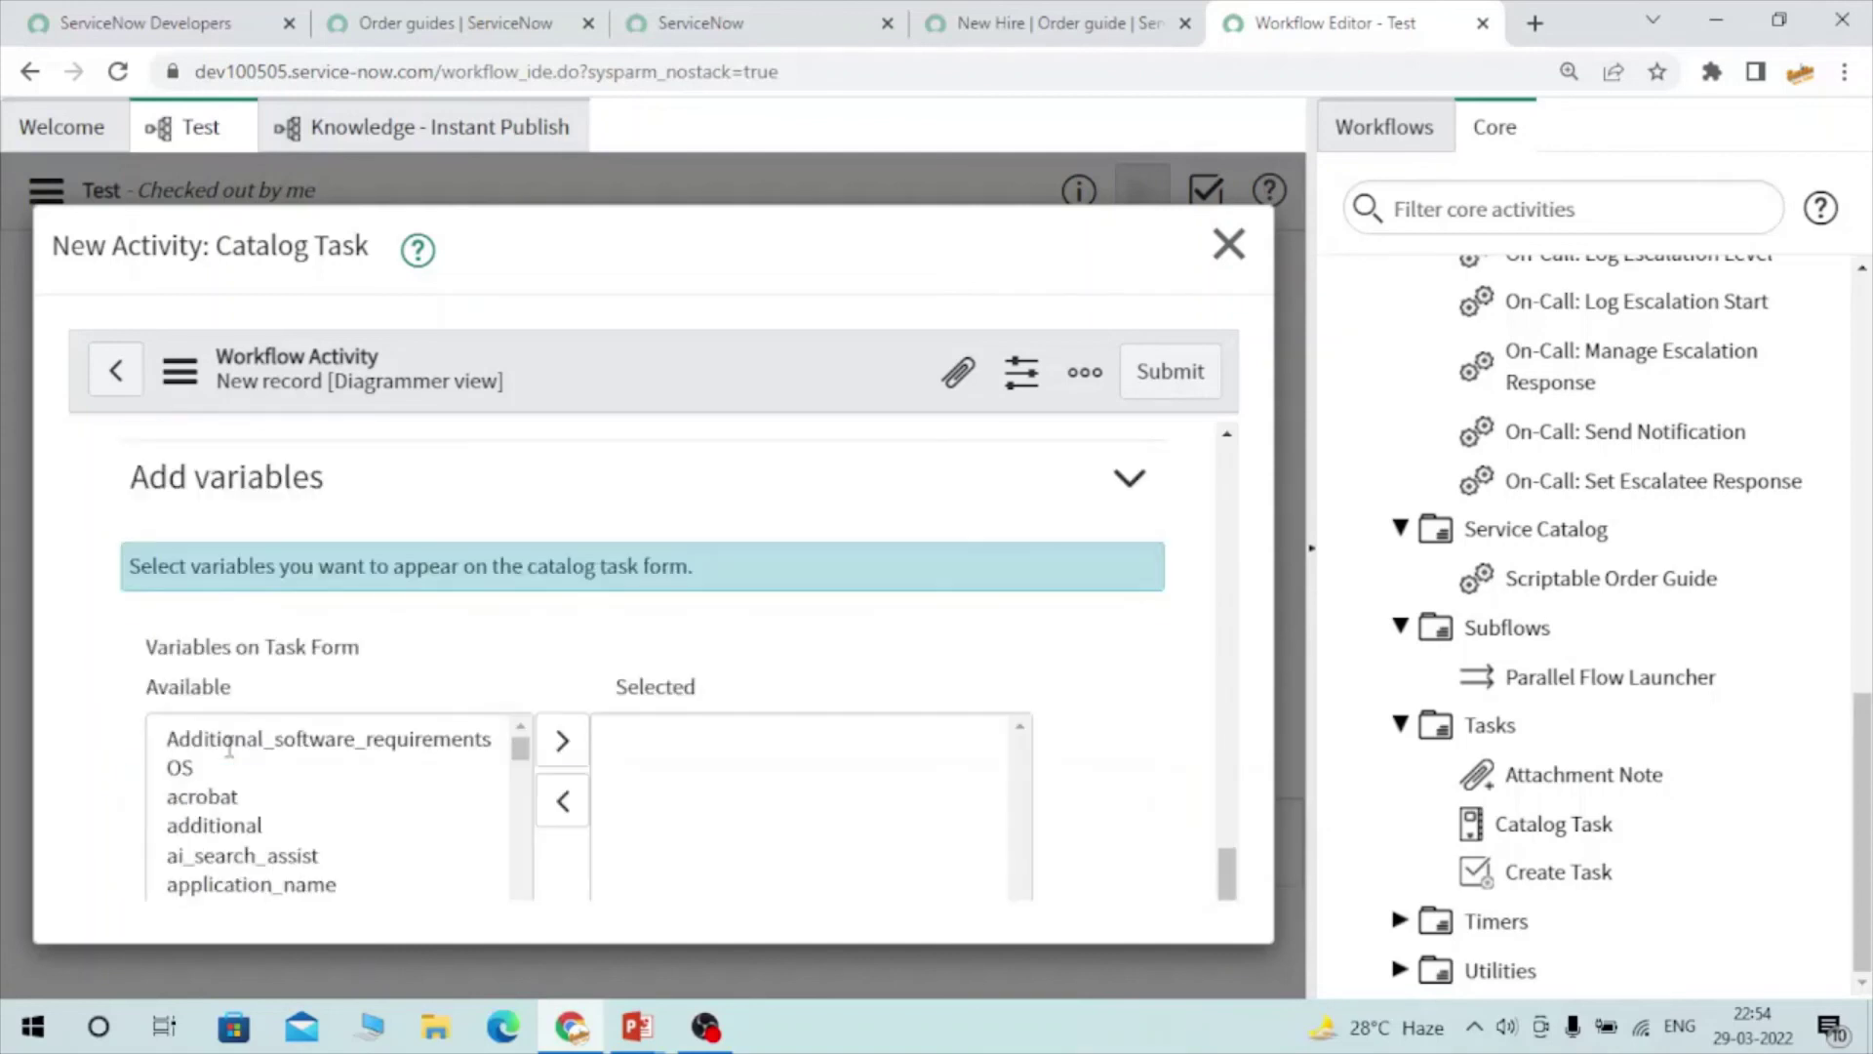
{"action": "scroll", "coordinate": [229, 747], "scroll_direction": "up", "scroll_amount": 3}
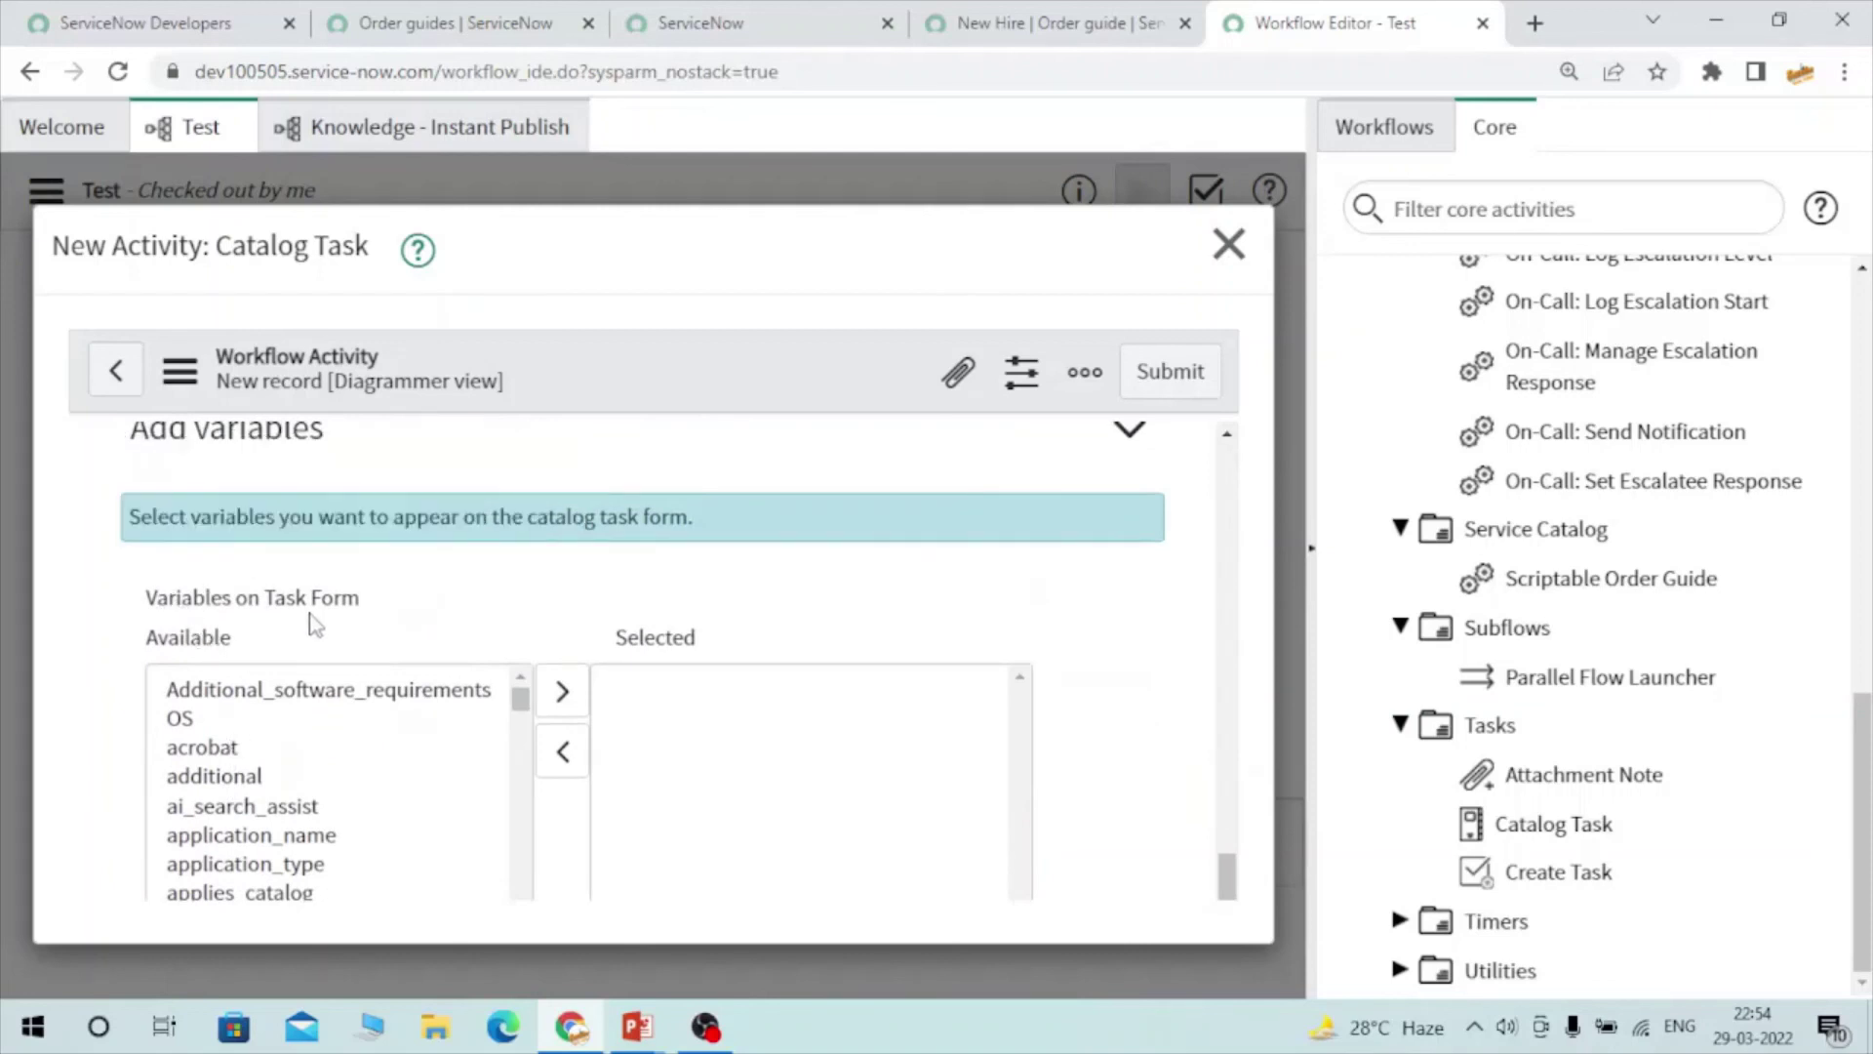
{"action": "mouse_move", "coordinate": [236, 621]}
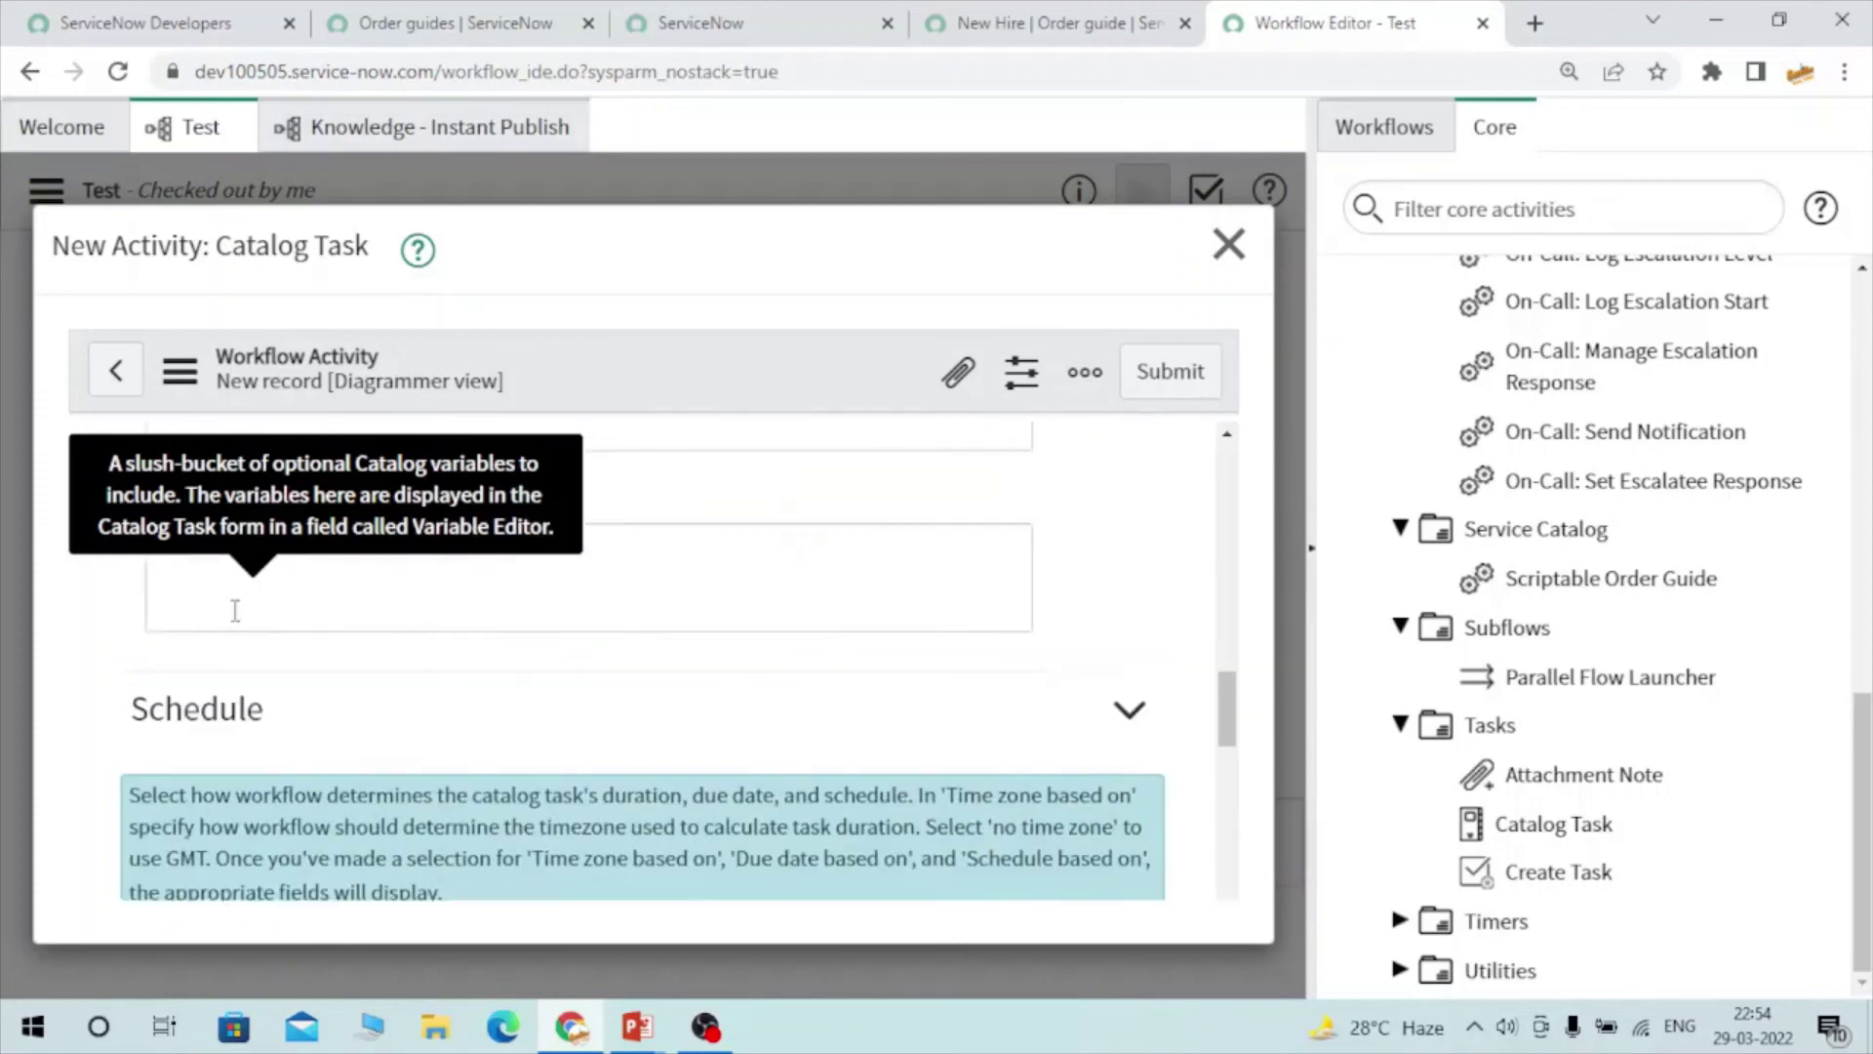
Return to the Catalog Task form's Task Table setting and close the form without submitting
{"action": "scroll", "coordinate": [232, 611], "scroll_direction": "up", "scroll_amount": 5}
{"action": "scroll", "coordinate": [232, 610], "scroll_direction": "up", "scroll_amount": 5}
{"action": "scroll", "coordinate": [232, 611], "scroll_direction": "down", "scroll_amount": 4}
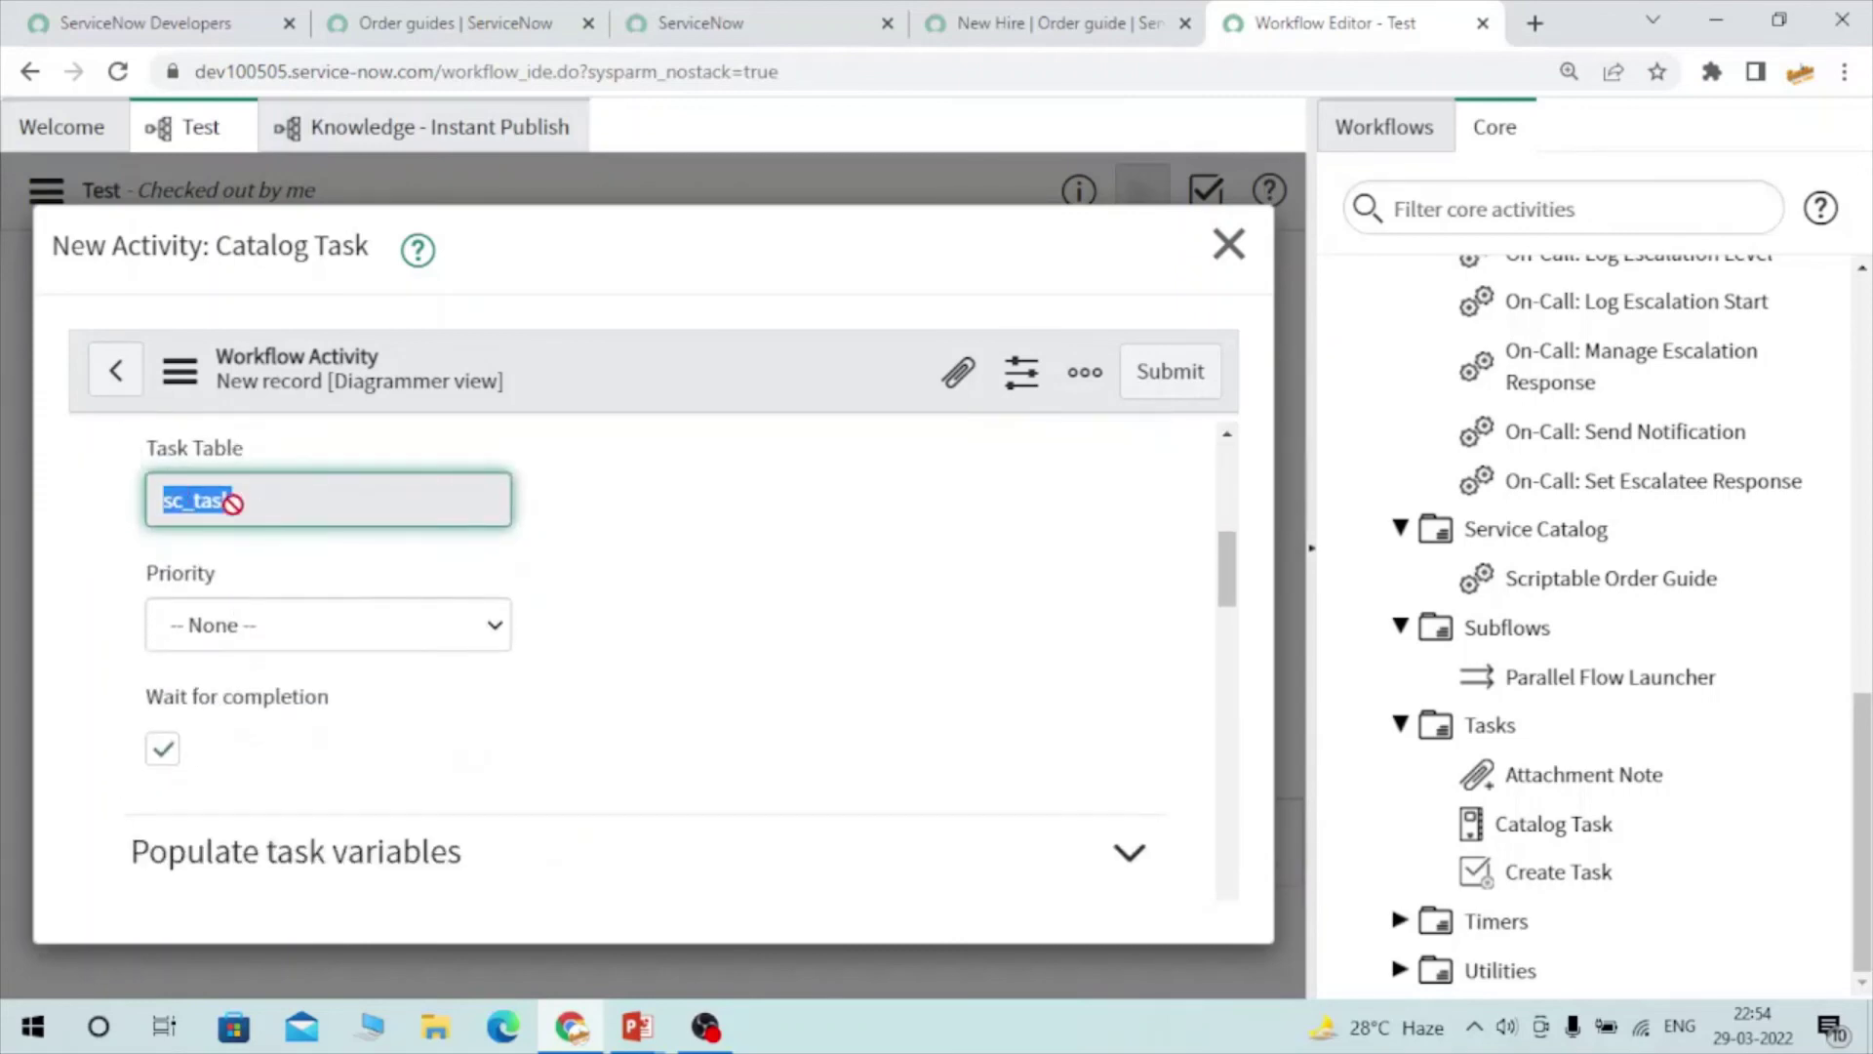
{"action": "left_click", "coordinate": [266, 499]}
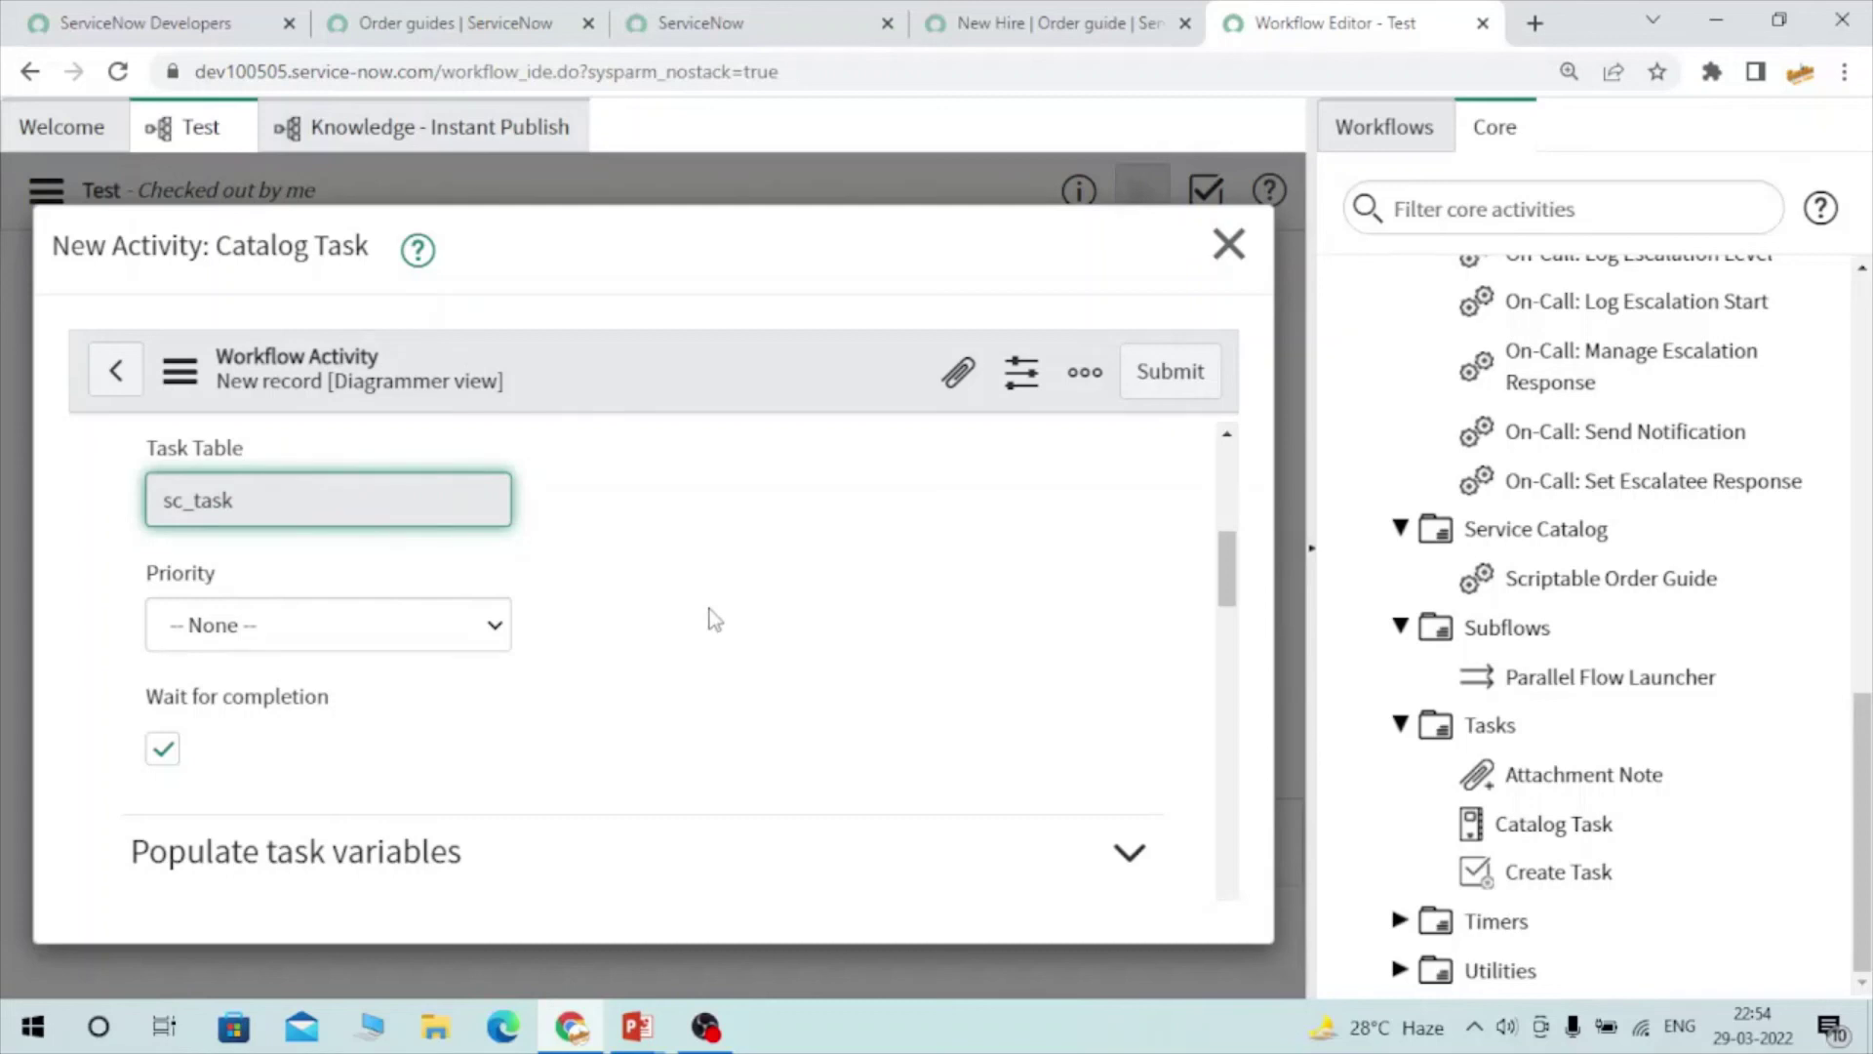
{"action": "triple_click", "coordinate": [1221, 257]}
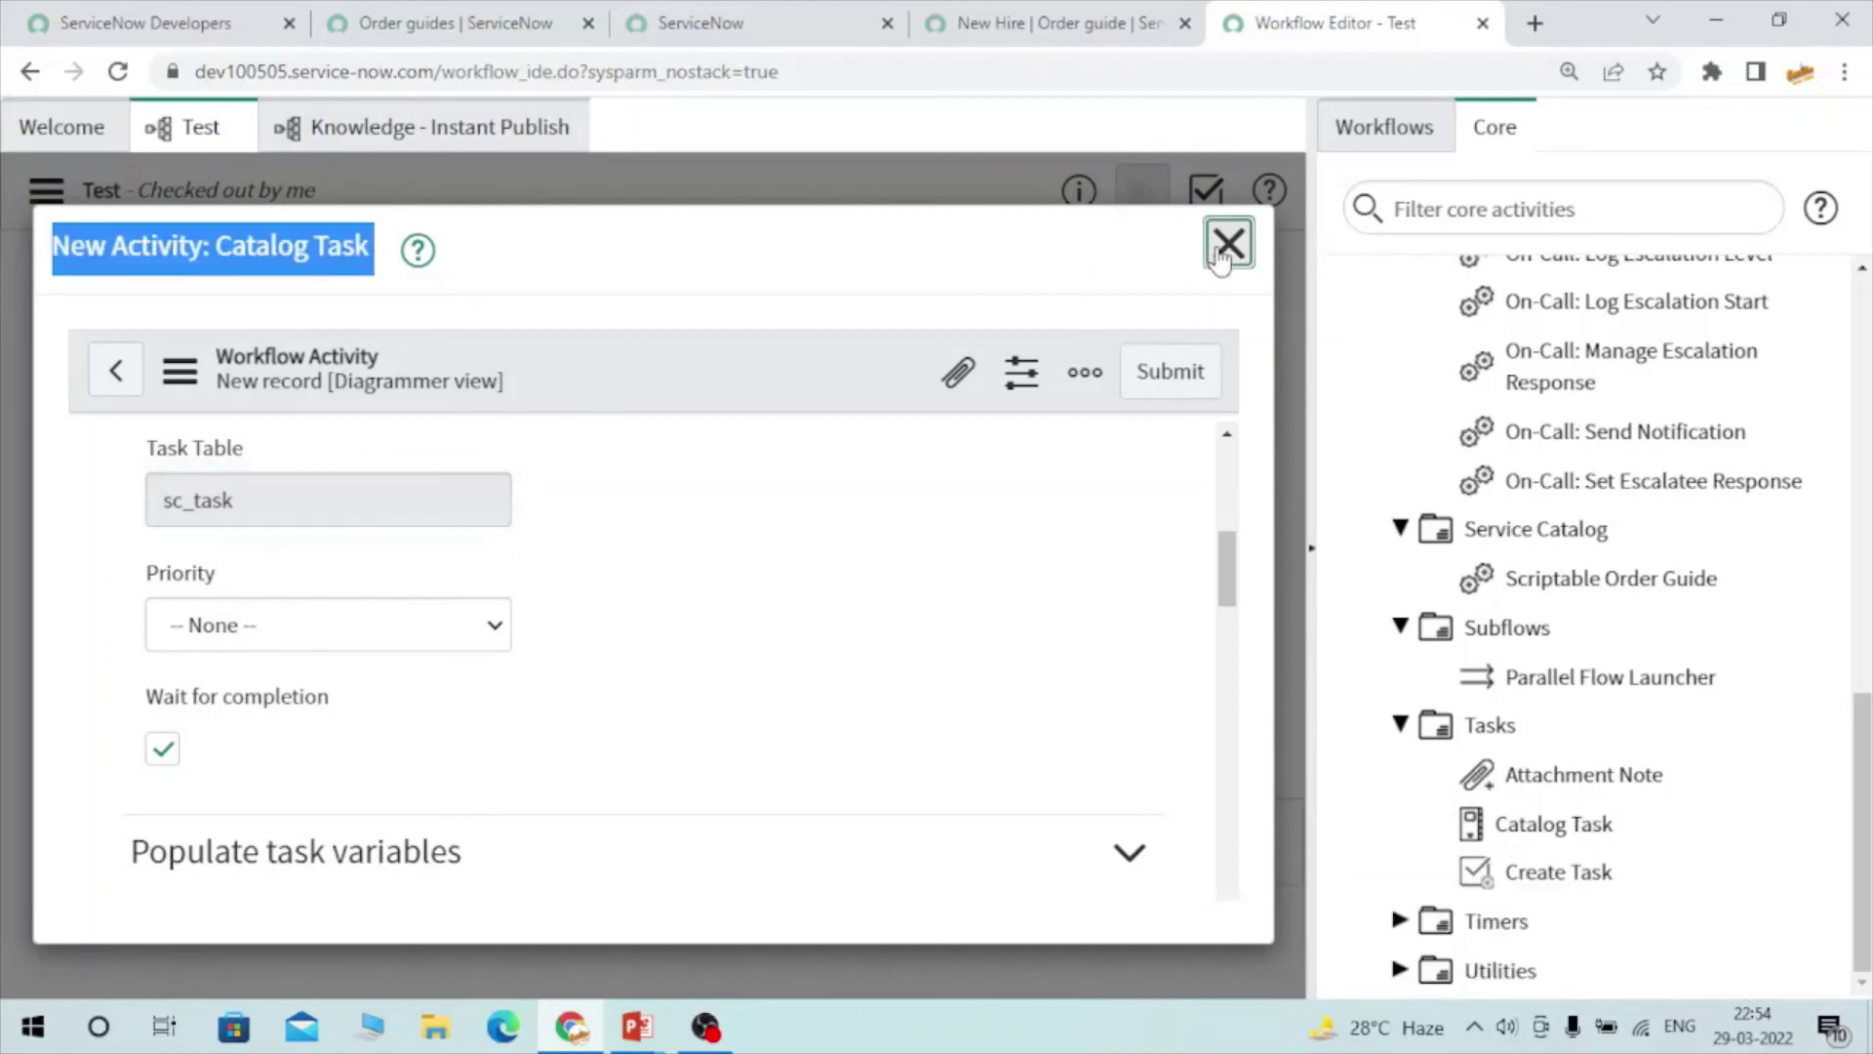
{"action": "left_click", "coordinate": [1219, 258]}
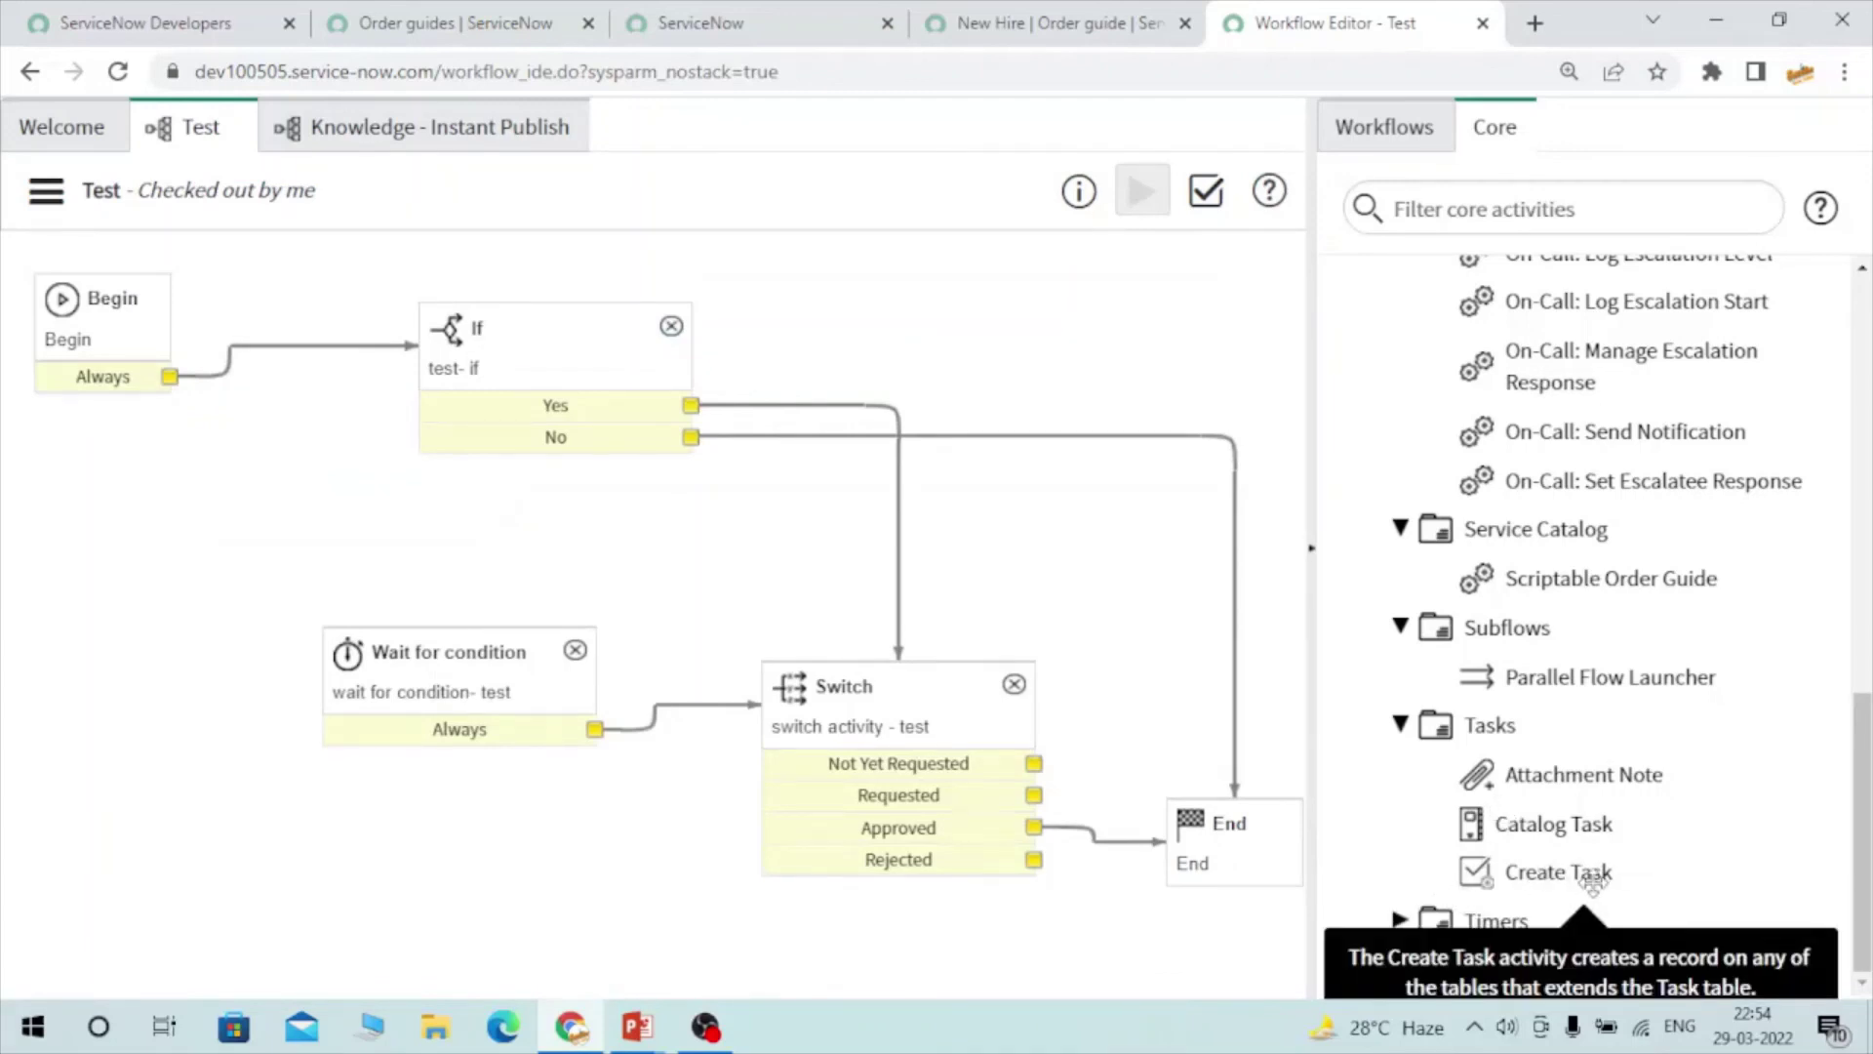
Start a new Attachment Note activity and read the guidance in its Field and Attachment information sections
{"action": "double_click", "coordinate": [1577, 778]}
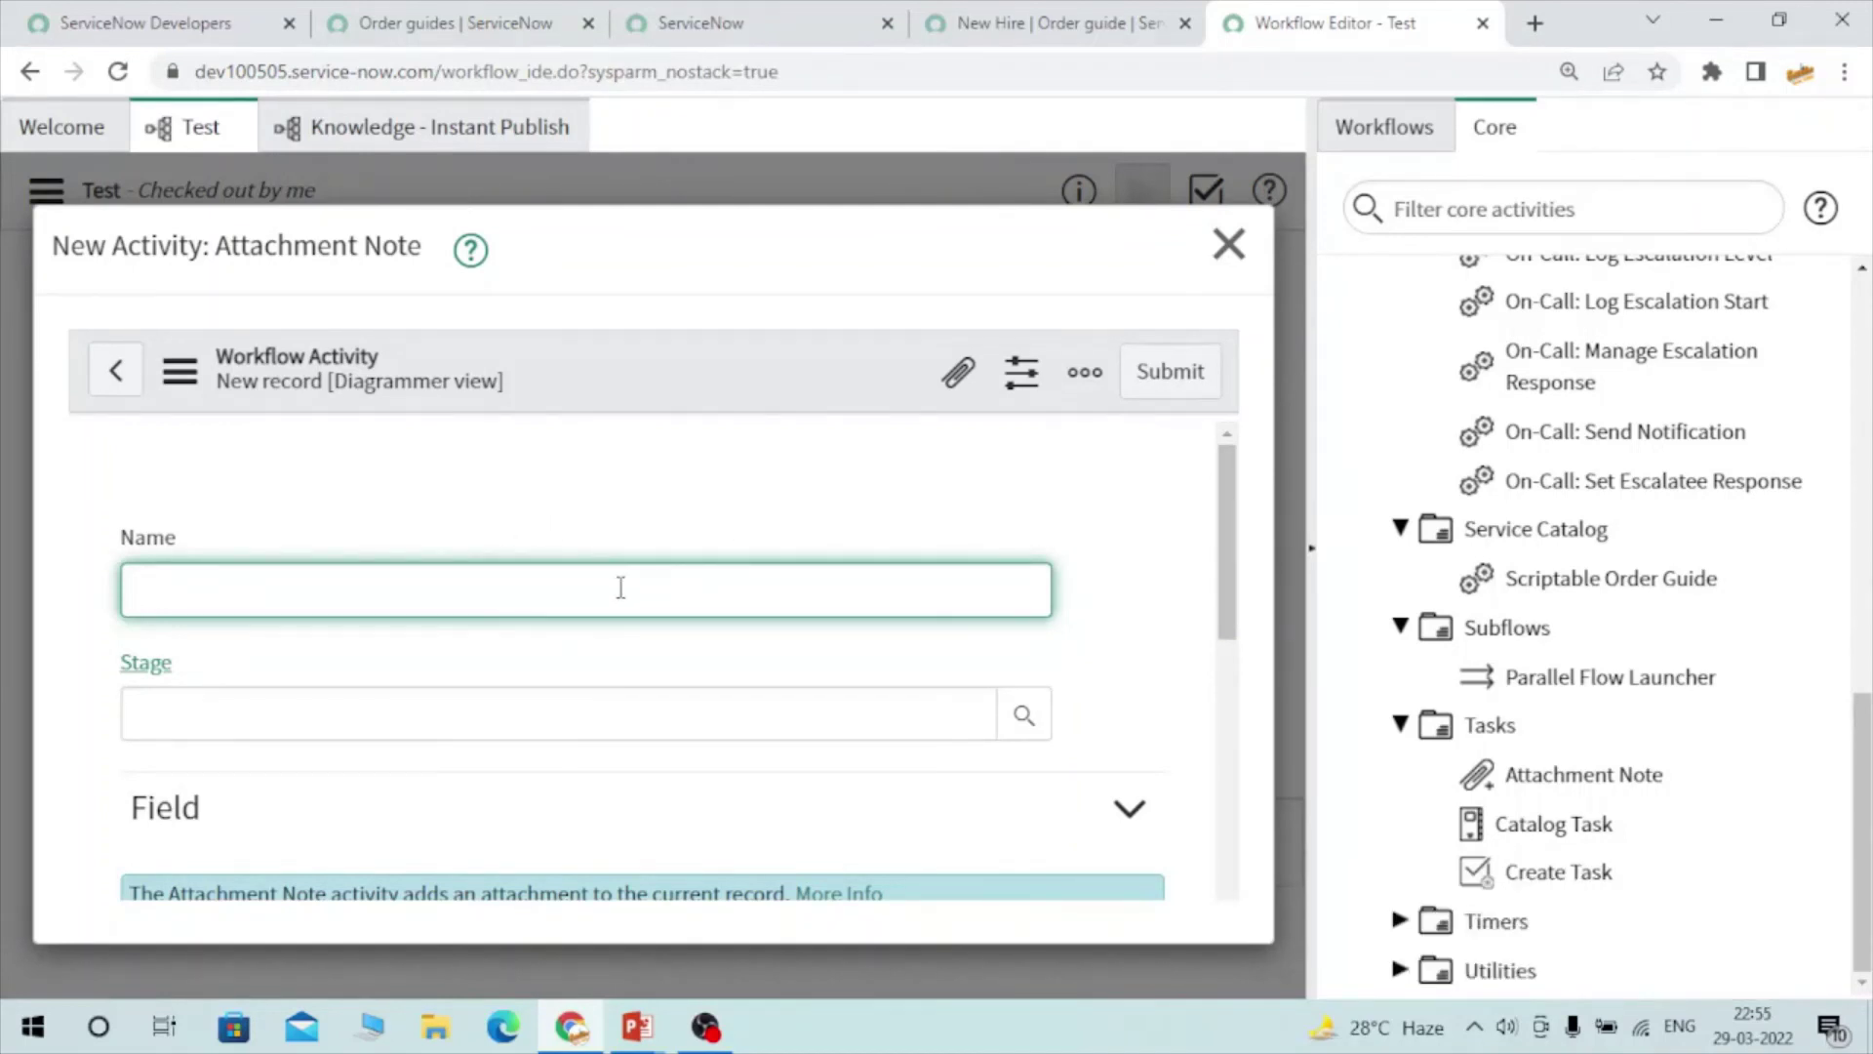
{"action": "scroll", "coordinate": [620, 587], "scroll_direction": "down", "scroll_amount": 3}
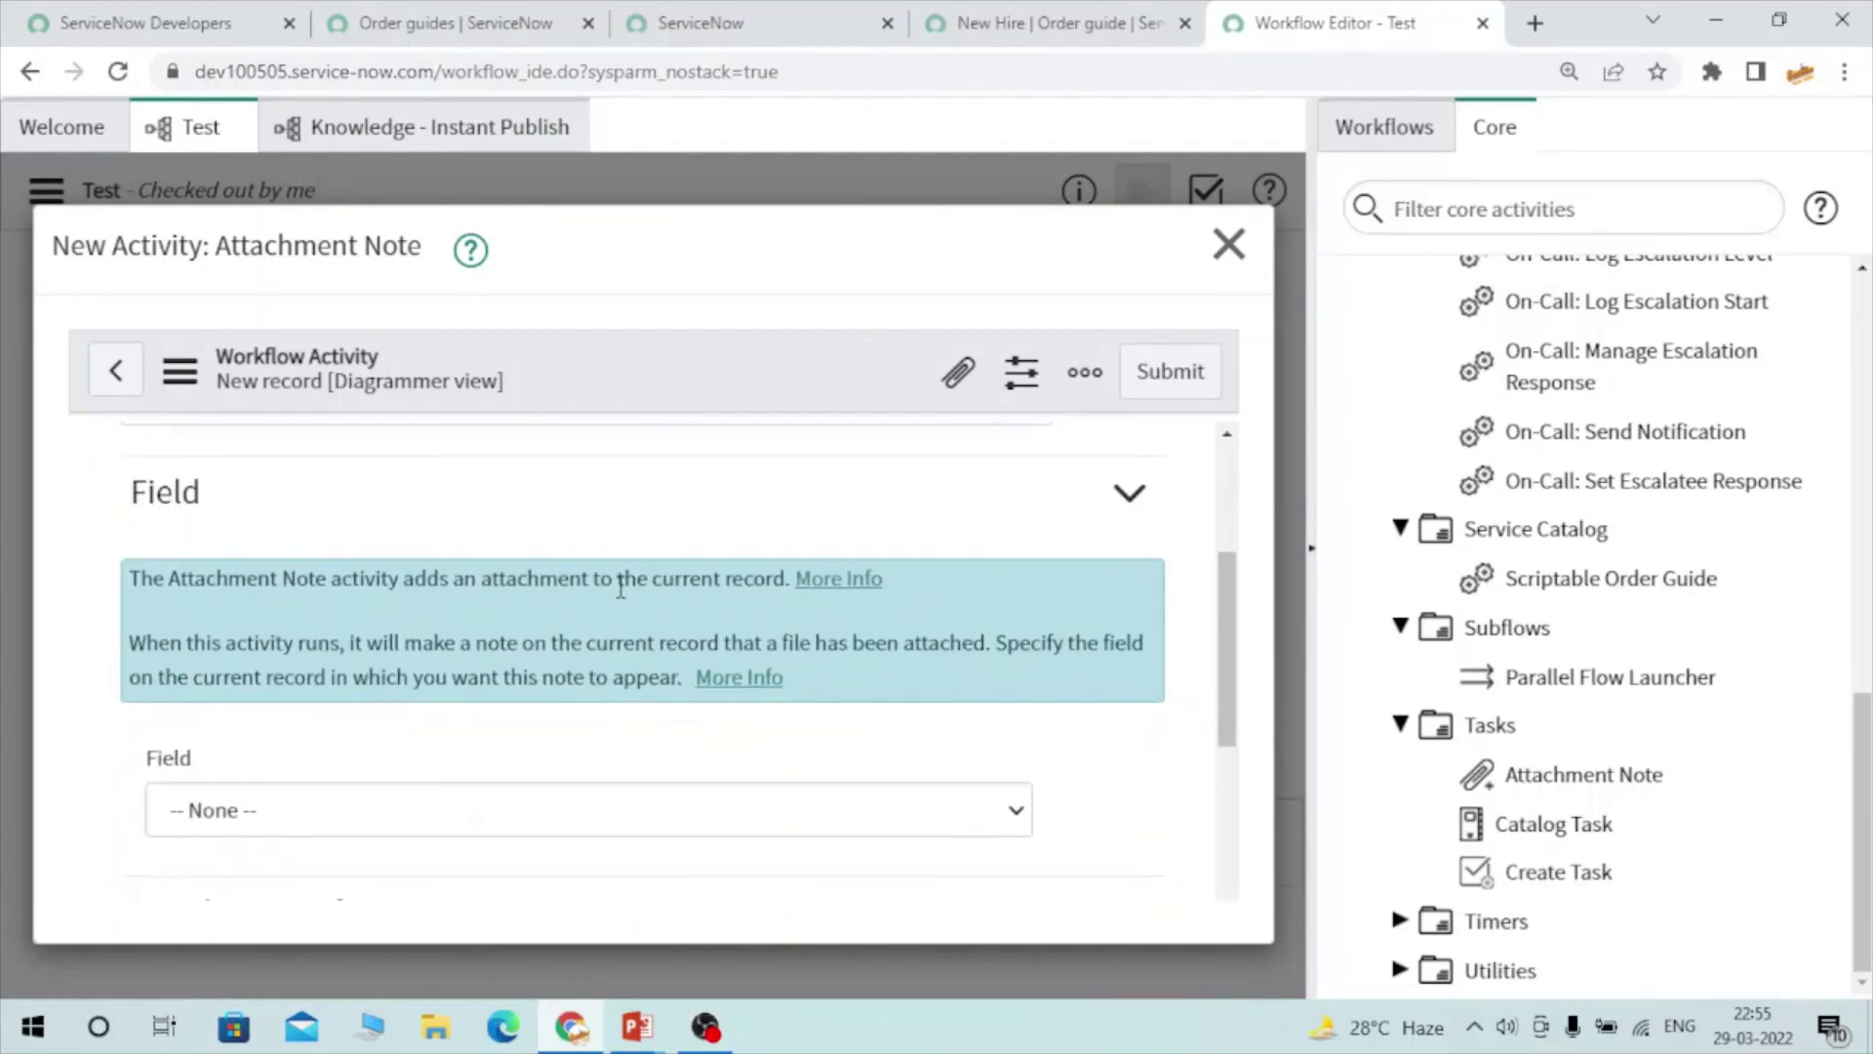
{"action": "scroll", "coordinate": [540, 622], "scroll_direction": "up", "scroll_amount": 3}
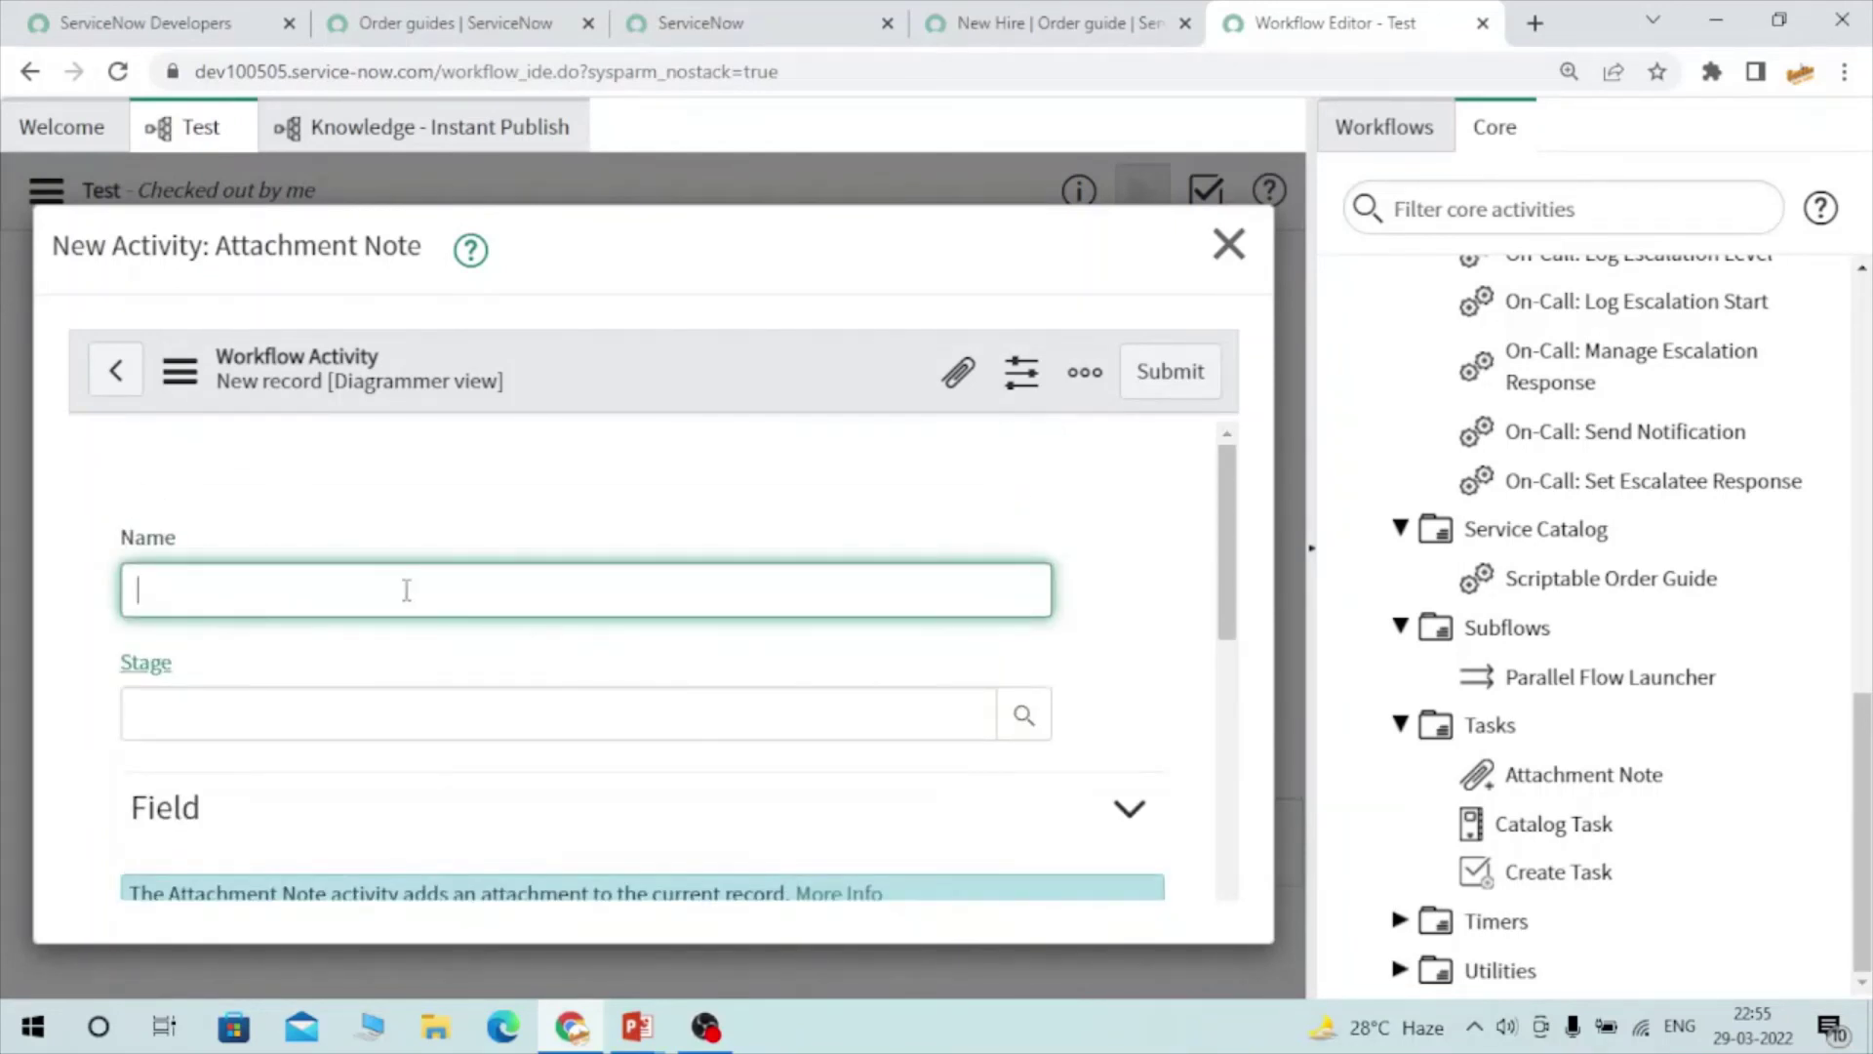
{"action": "scroll", "coordinate": [405, 589], "scroll_direction": "down", "scroll_amount": 3}
{"action": "scroll", "coordinate": [334, 676], "scroll_direction": "down", "scroll_amount": 3}
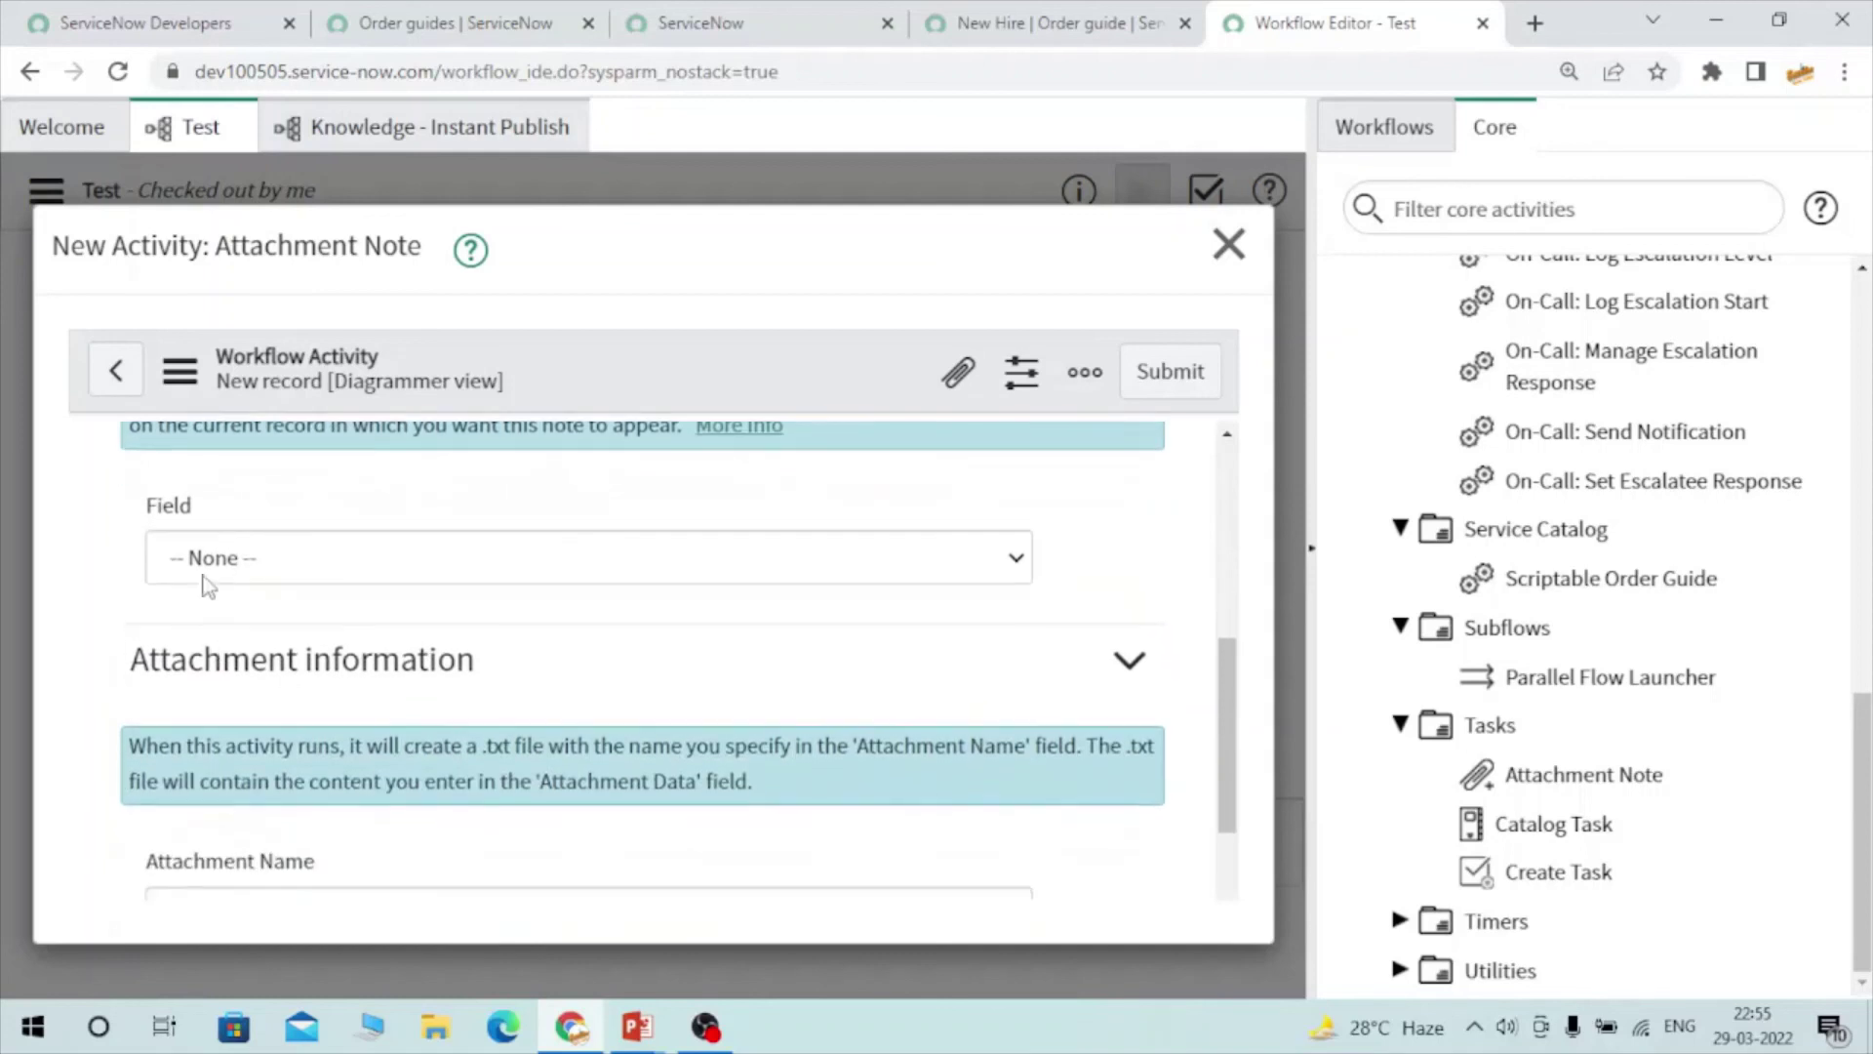
Set the Attachment Note's Field to Work notes and examine the Attachment Name and Attachment Data fields
{"action": "left_click", "coordinate": [217, 568]}
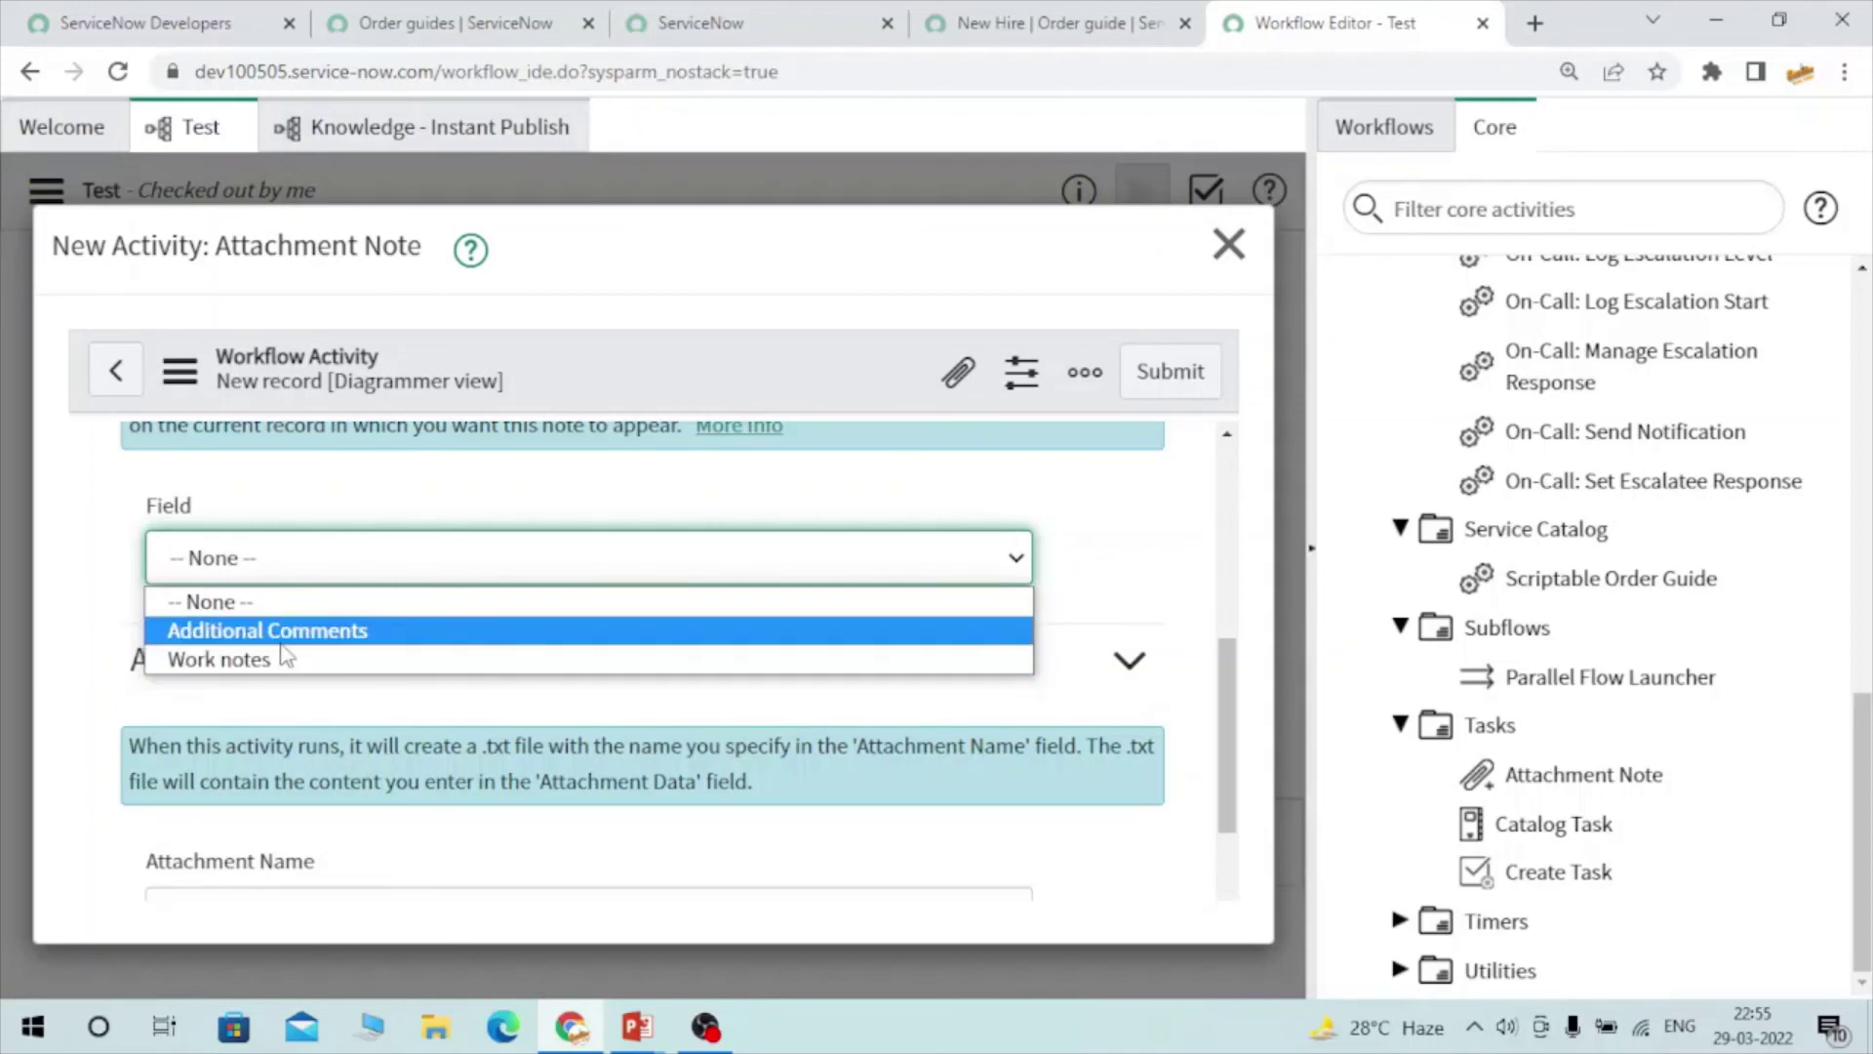
{"action": "left_click", "coordinate": [250, 657]}
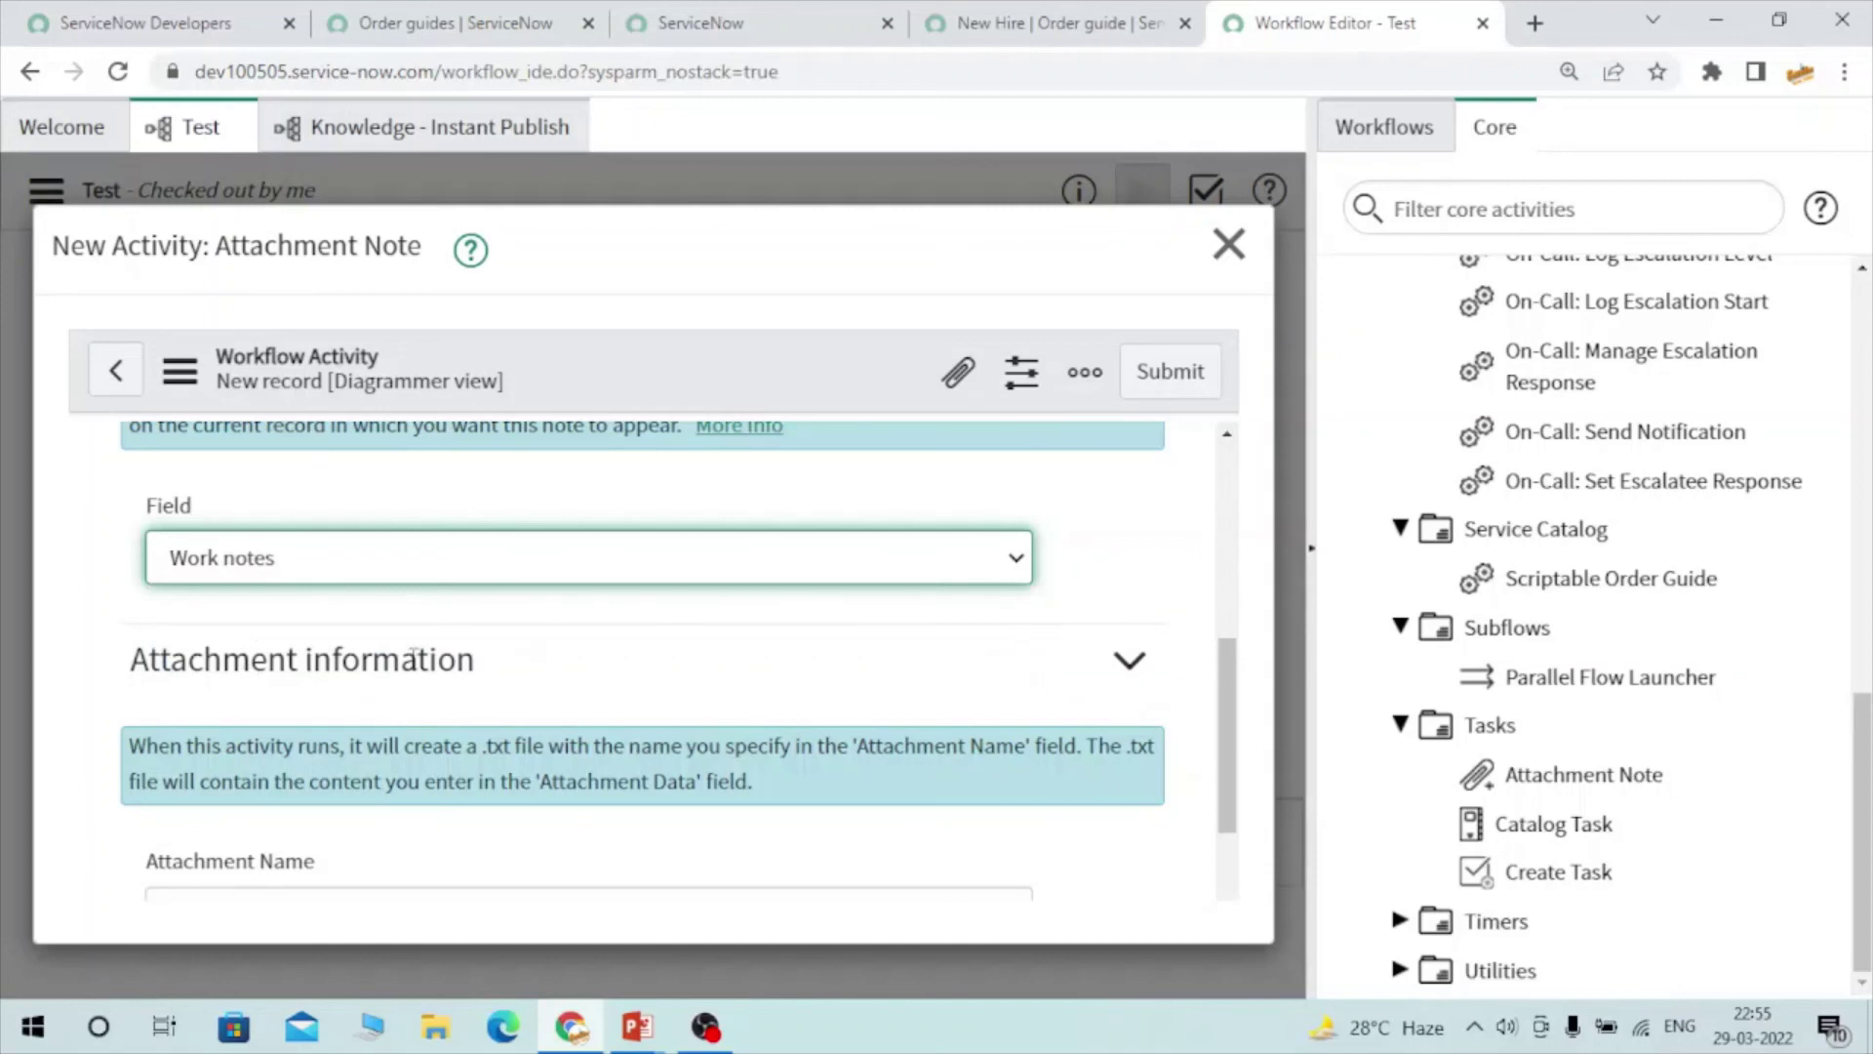
{"action": "scroll", "coordinate": [414, 658], "scroll_direction": "down", "scroll_amount": 2}
{"action": "left_click", "coordinate": [317, 702]}
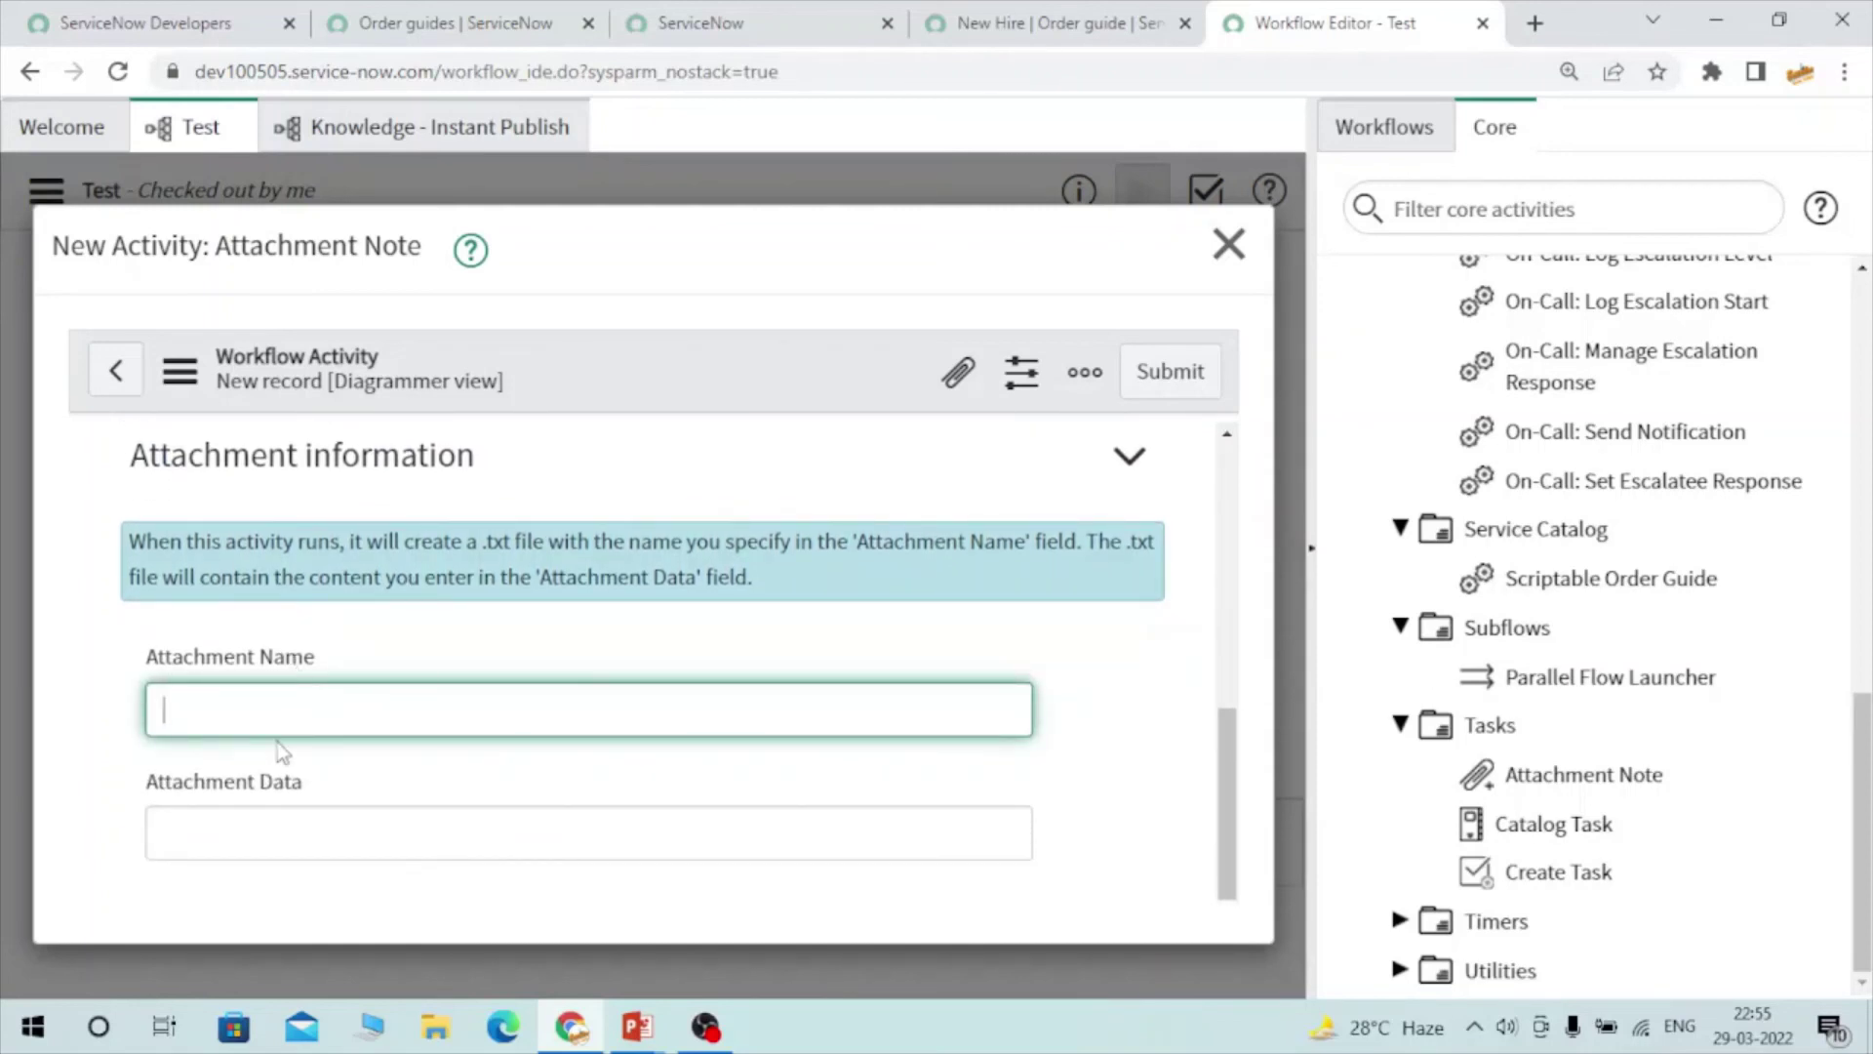
{"action": "left_click", "coordinate": [330, 843]}
{"action": "scroll", "coordinate": [326, 795], "scroll_direction": "down", "scroll_amount": 3}
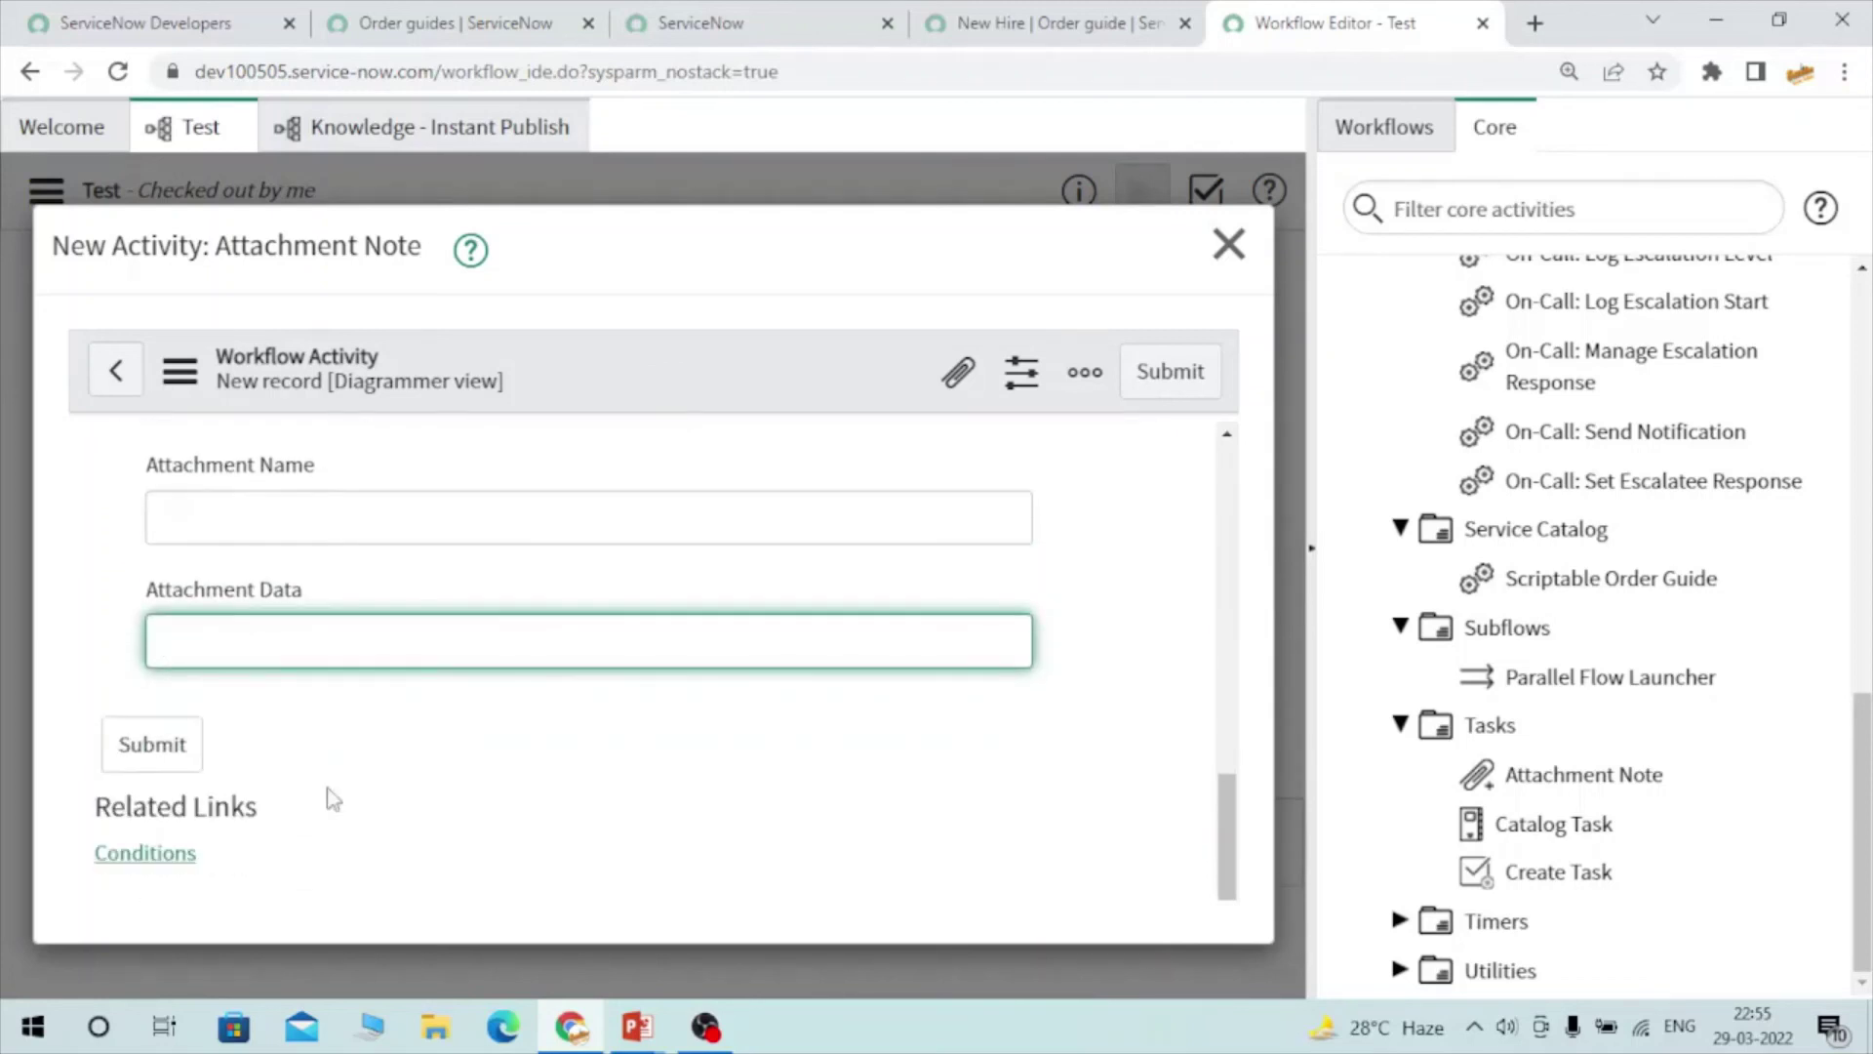
Review the Attachment Note form's Field section once more and close the form without submitting
{"action": "scroll", "coordinate": [348, 719], "scroll_direction": "up", "scroll_amount": 8}
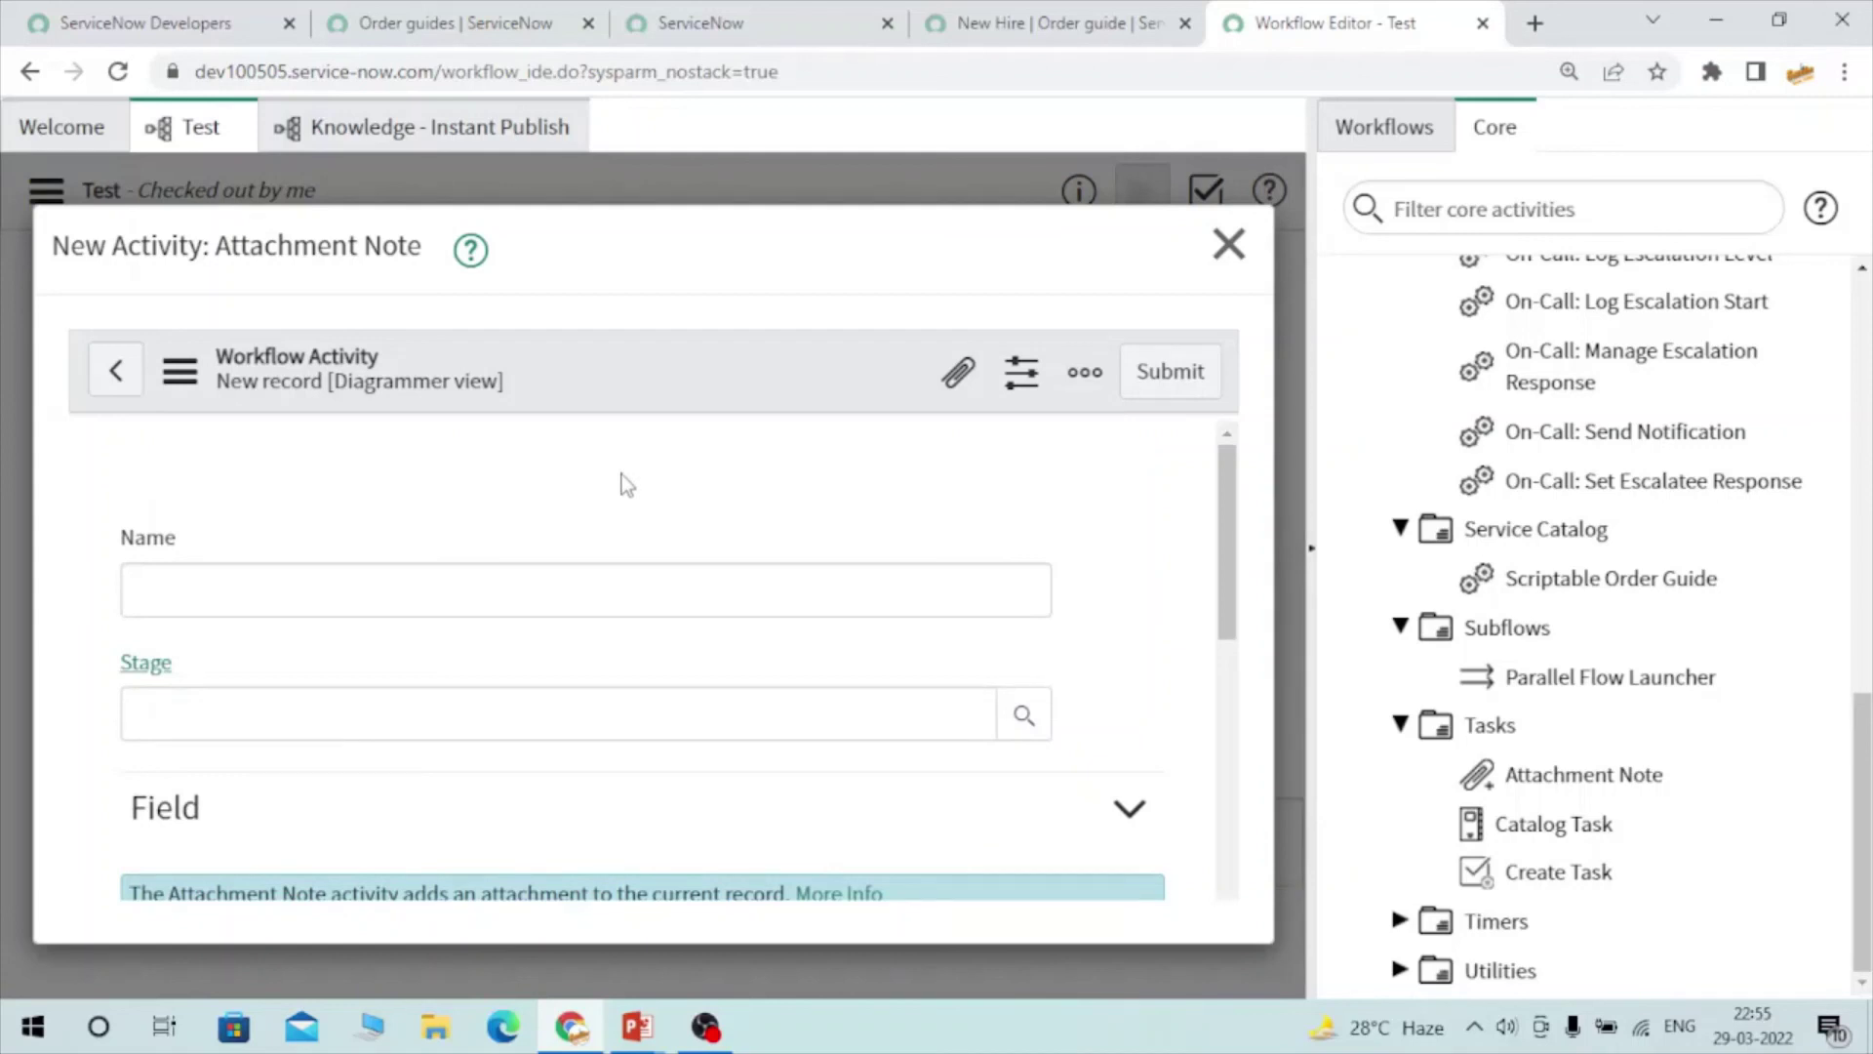
{"action": "scroll", "coordinate": [615, 527], "scroll_direction": "down", "scroll_amount": 3}
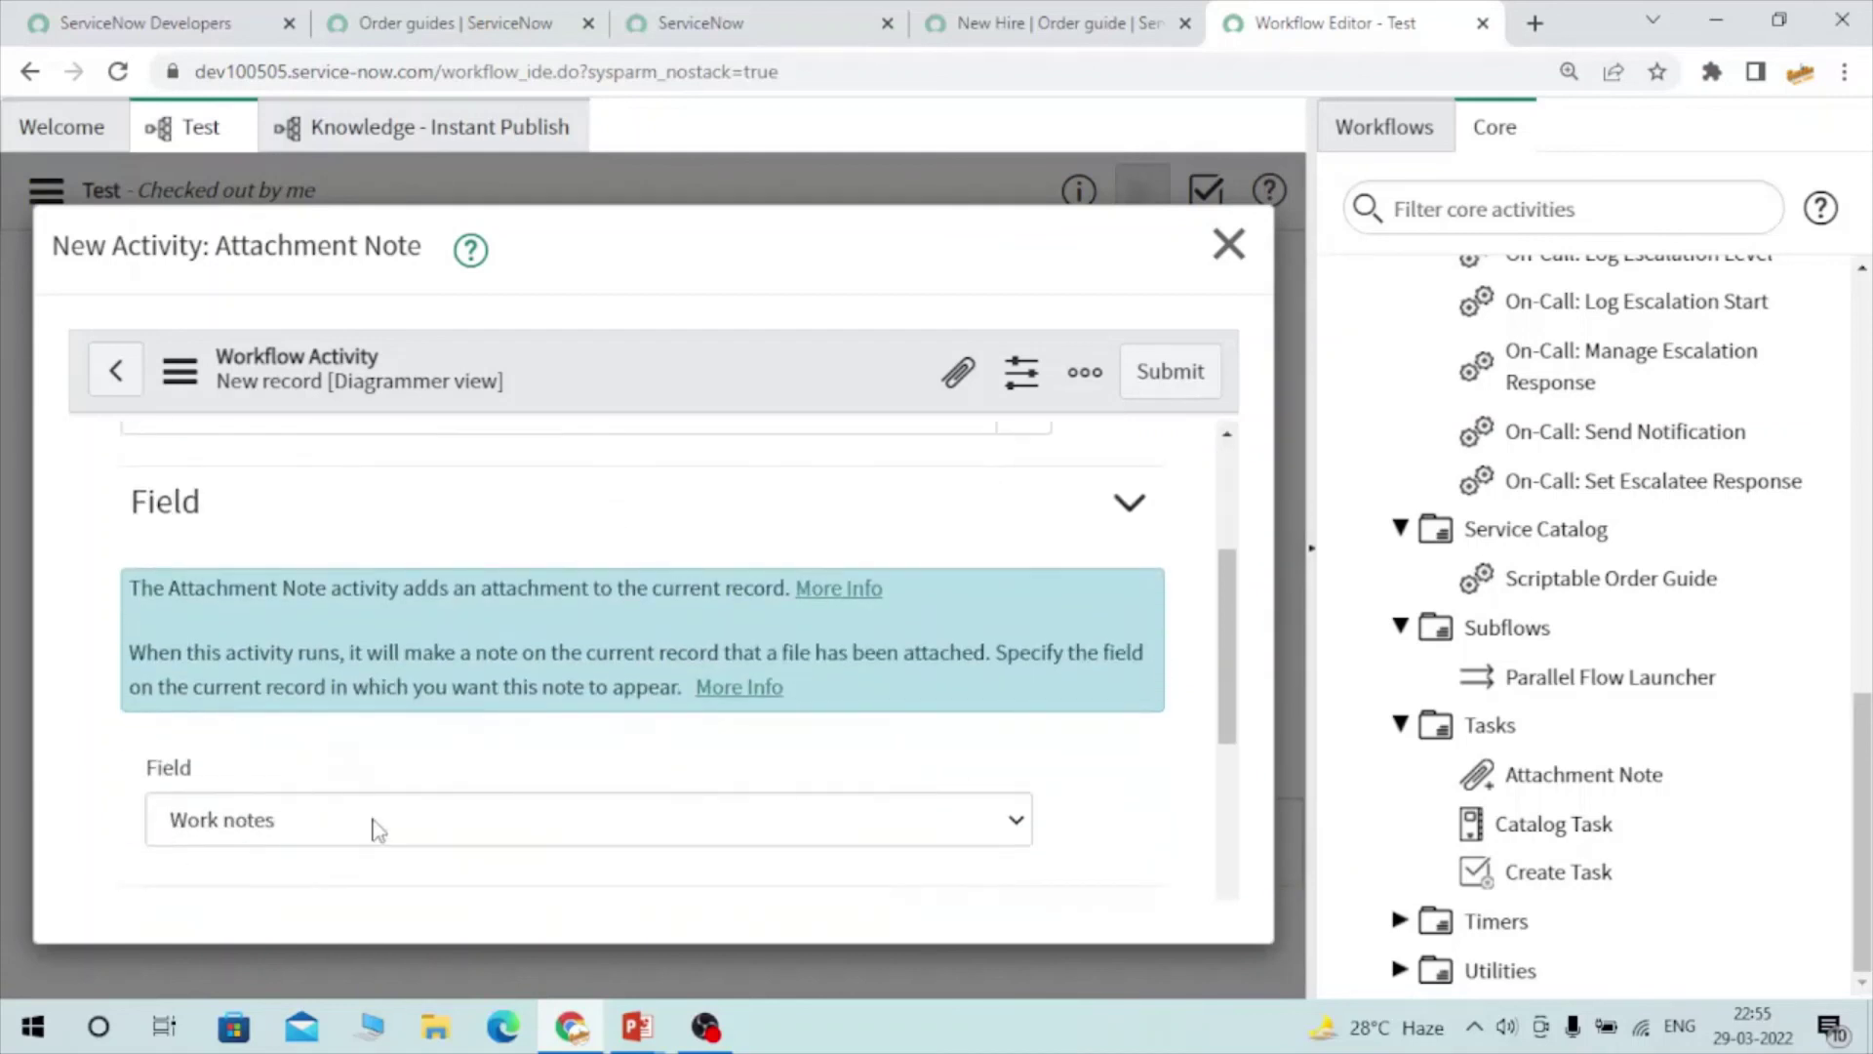
{"action": "left_click", "coordinate": [1229, 244]}
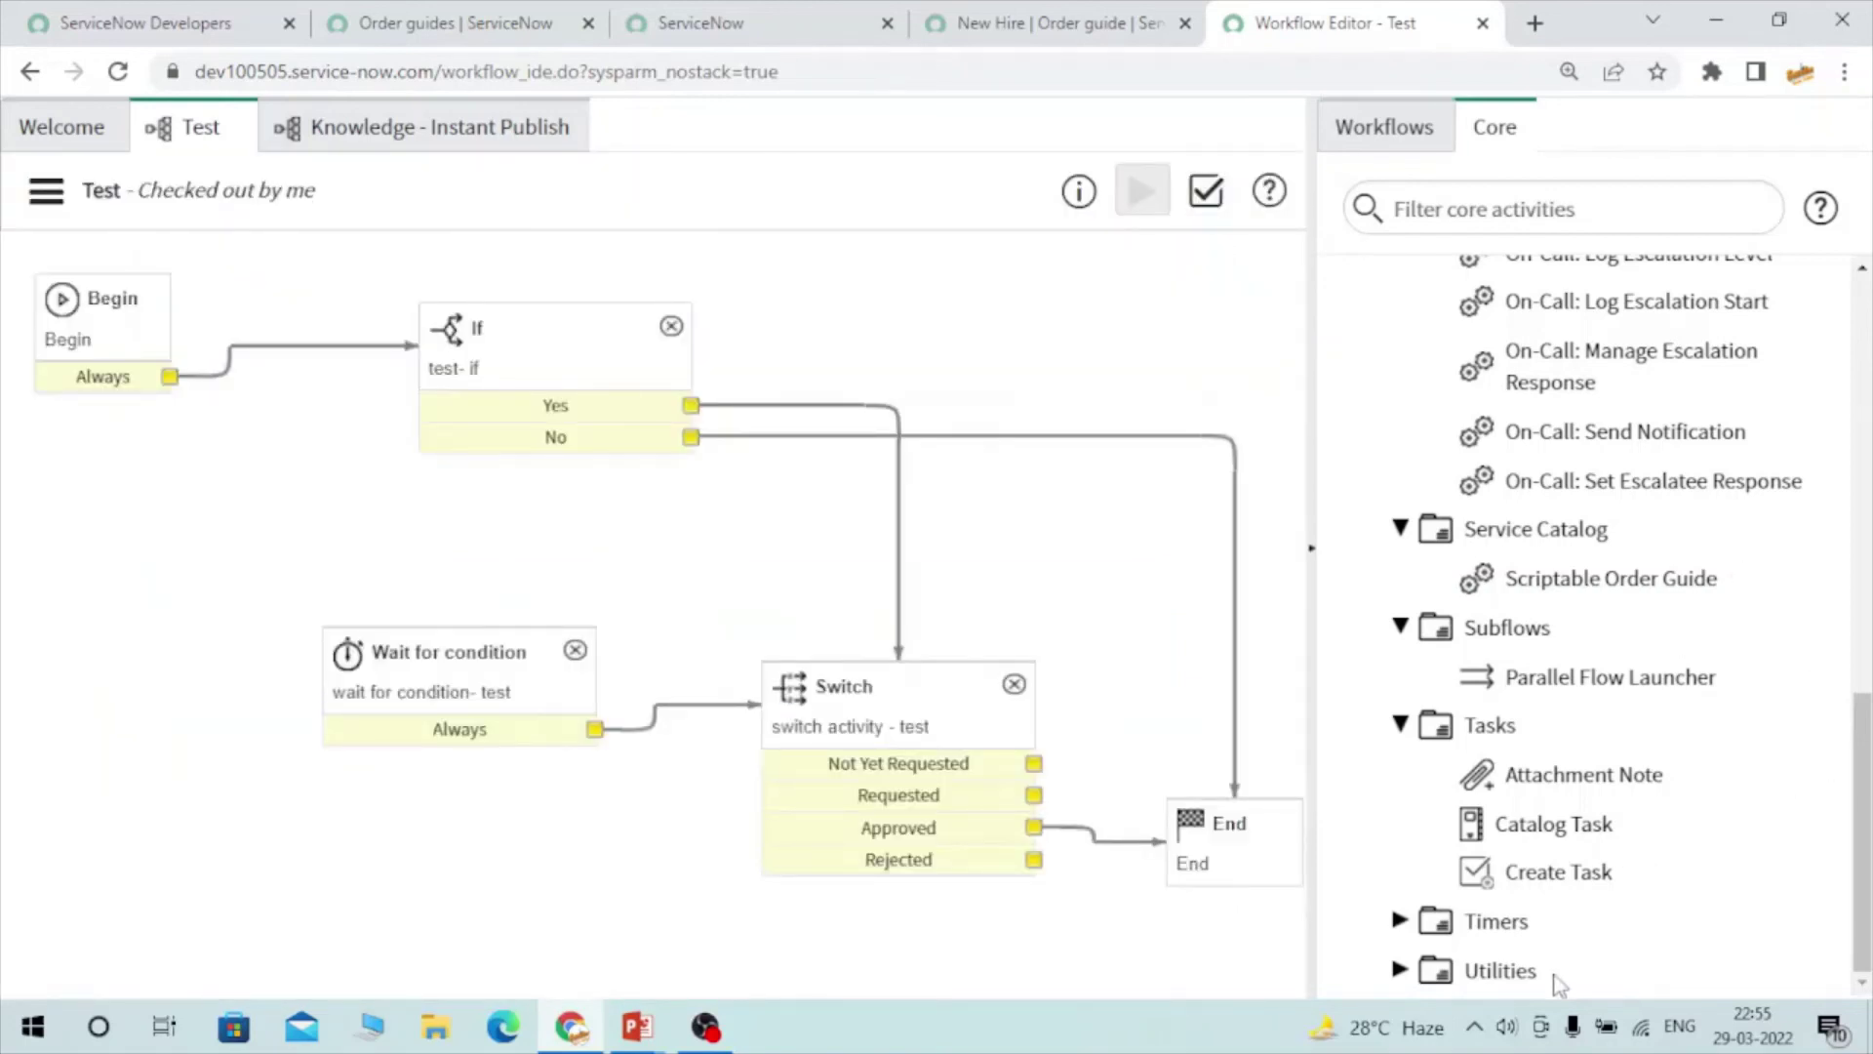
Expand the Timers and Utilities activity categories and read the description of the Run Script activity
{"action": "left_click", "coordinate": [1401, 922]}
{"action": "scroll", "coordinate": [1403, 927], "scroll_direction": "down", "scroll_amount": 1}
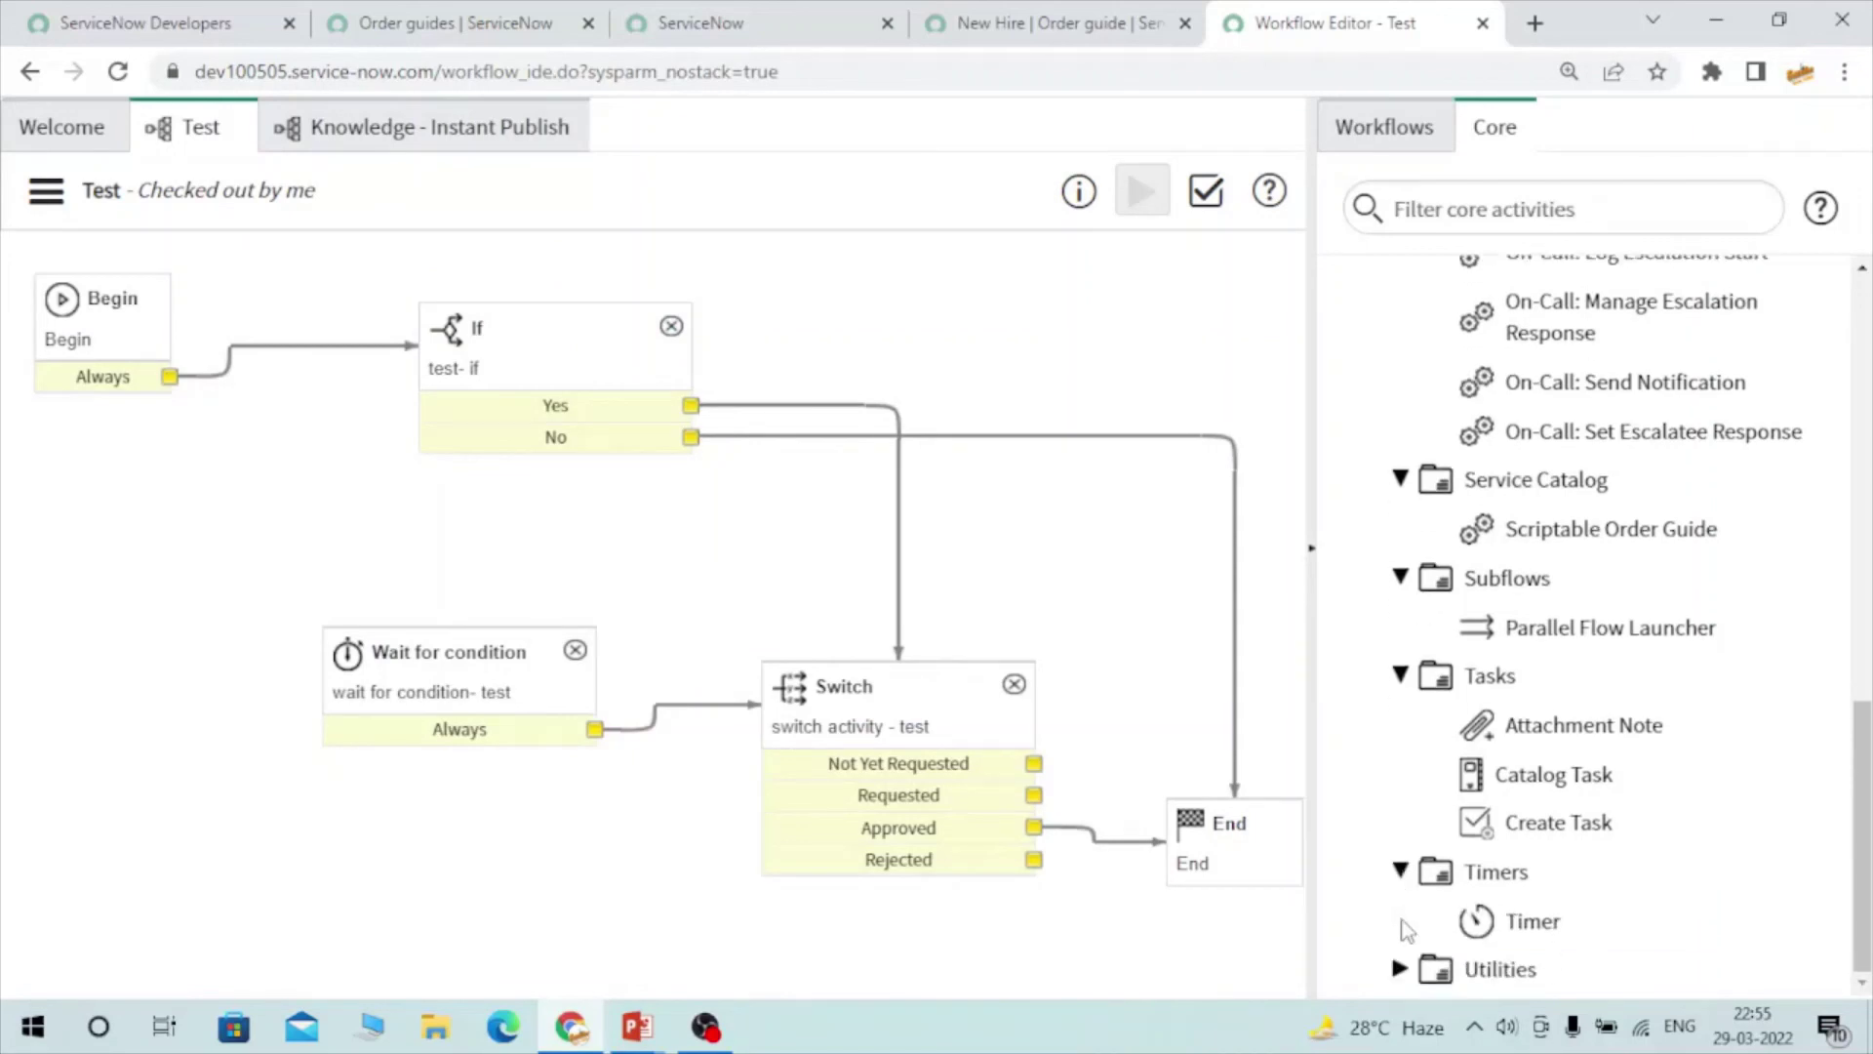
{"action": "left_click", "coordinate": [1402, 969]}
{"action": "scroll", "coordinate": [1473, 936], "scroll_direction": "down", "scroll_amount": 4}
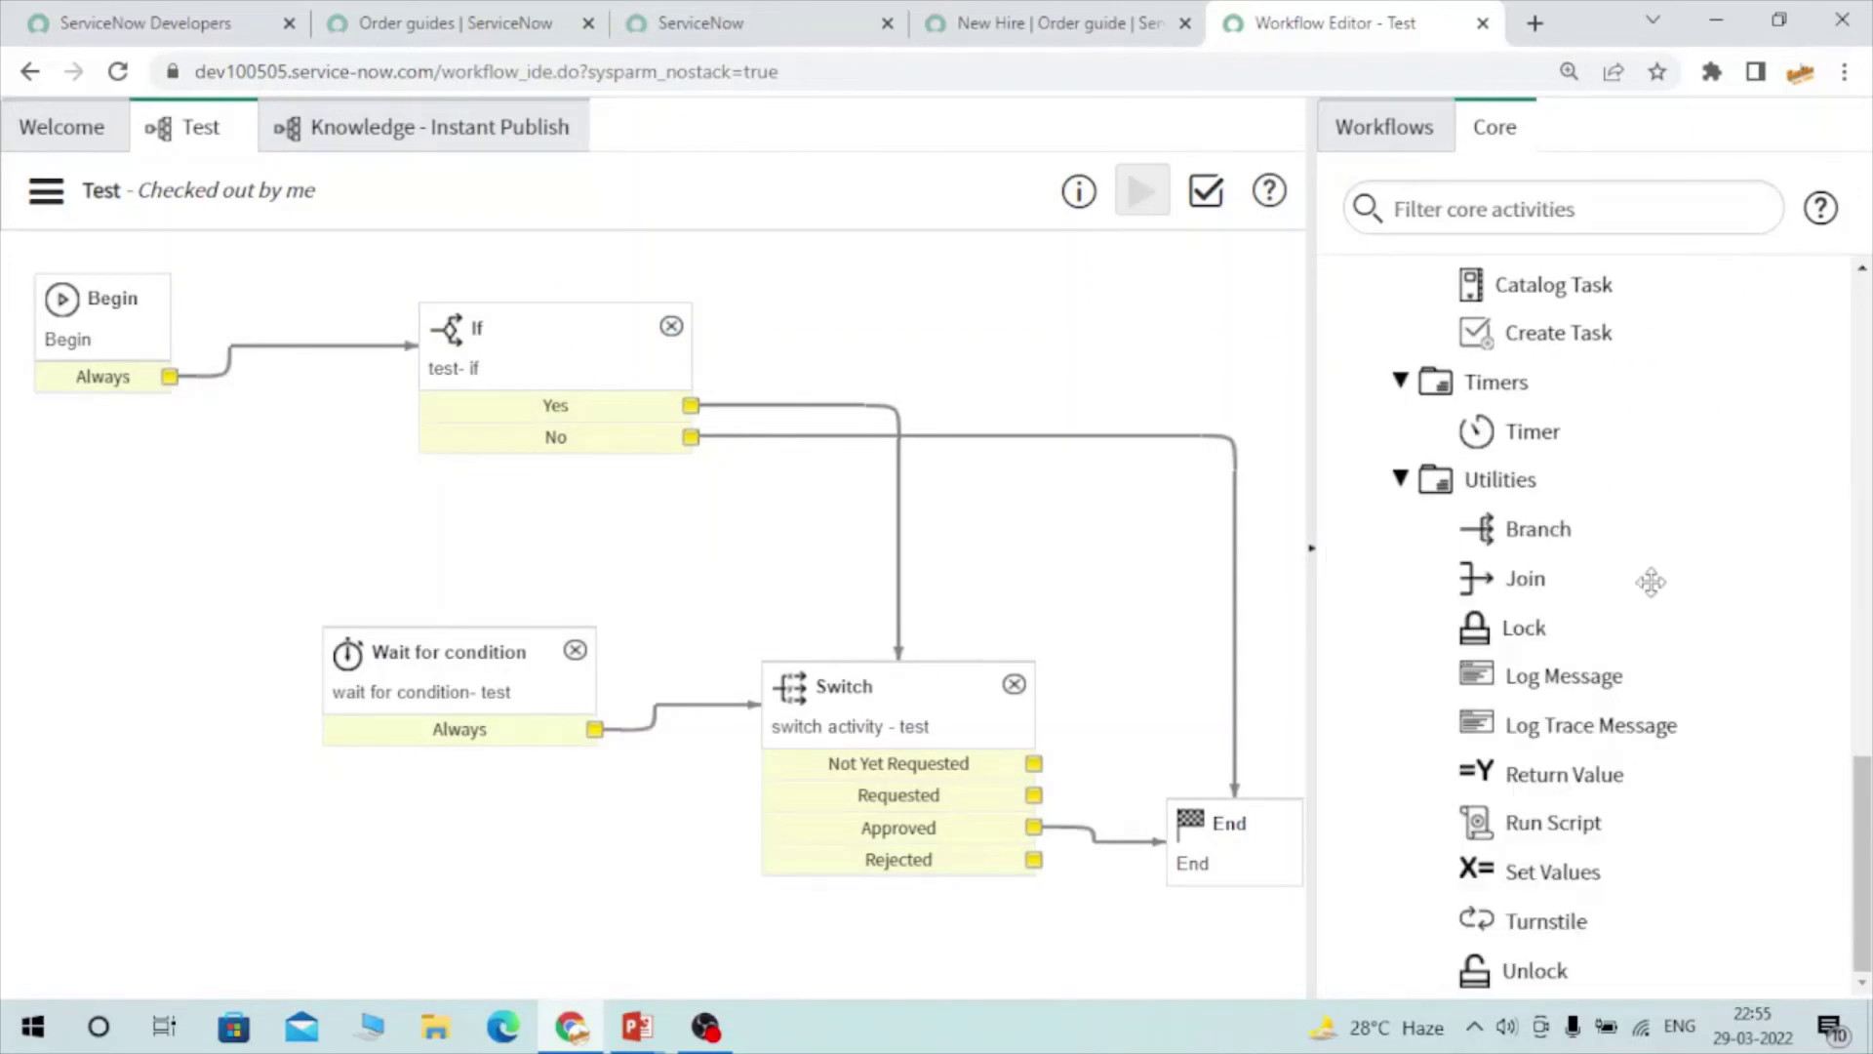
{"action": "mouse_move", "coordinate": [1686, 809]}
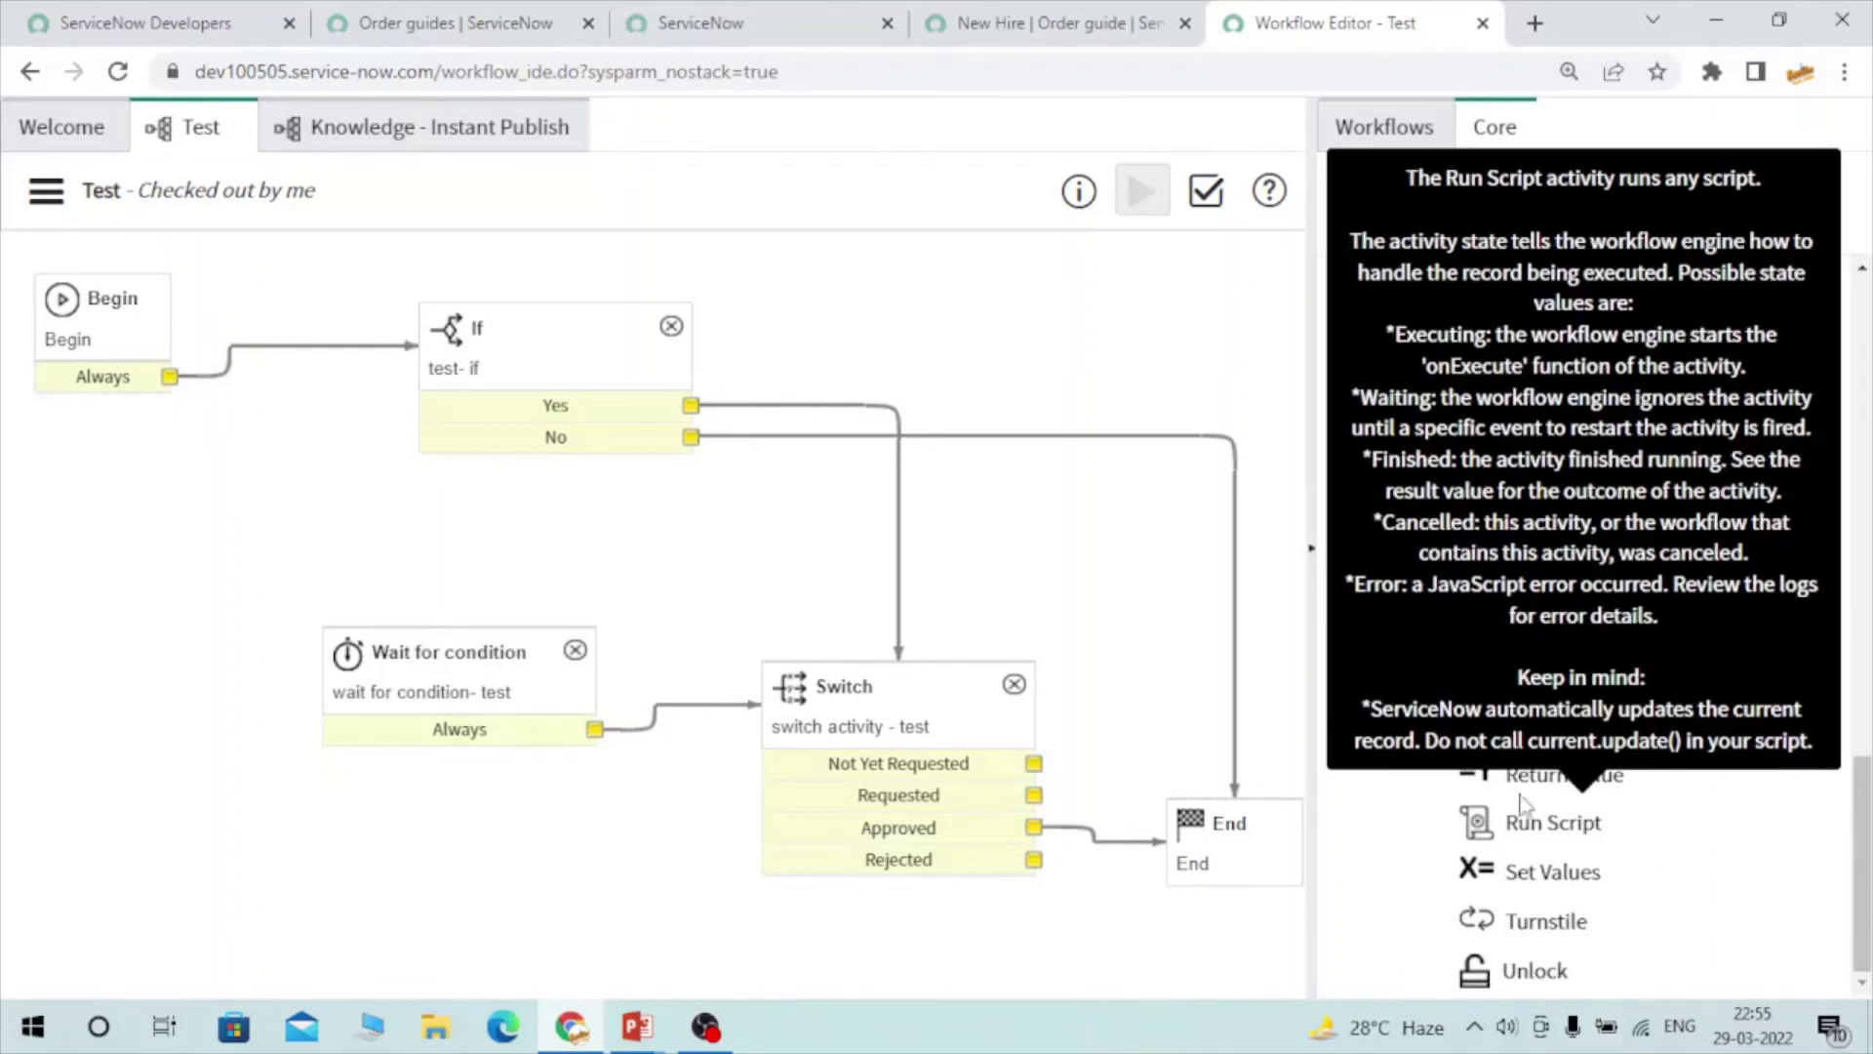